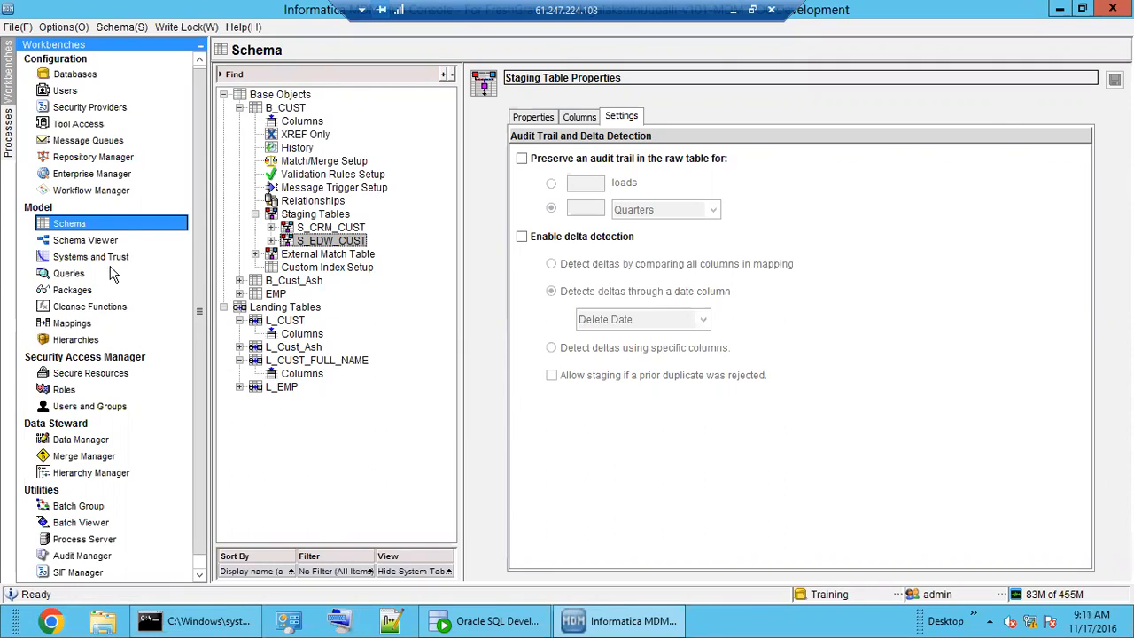
Step: Browse the S_CRM_CUST staging table, the M_EDW_CUST mapping and the Cleanse Functions workbench
{"action": "left_click", "coordinate": [329, 227]}
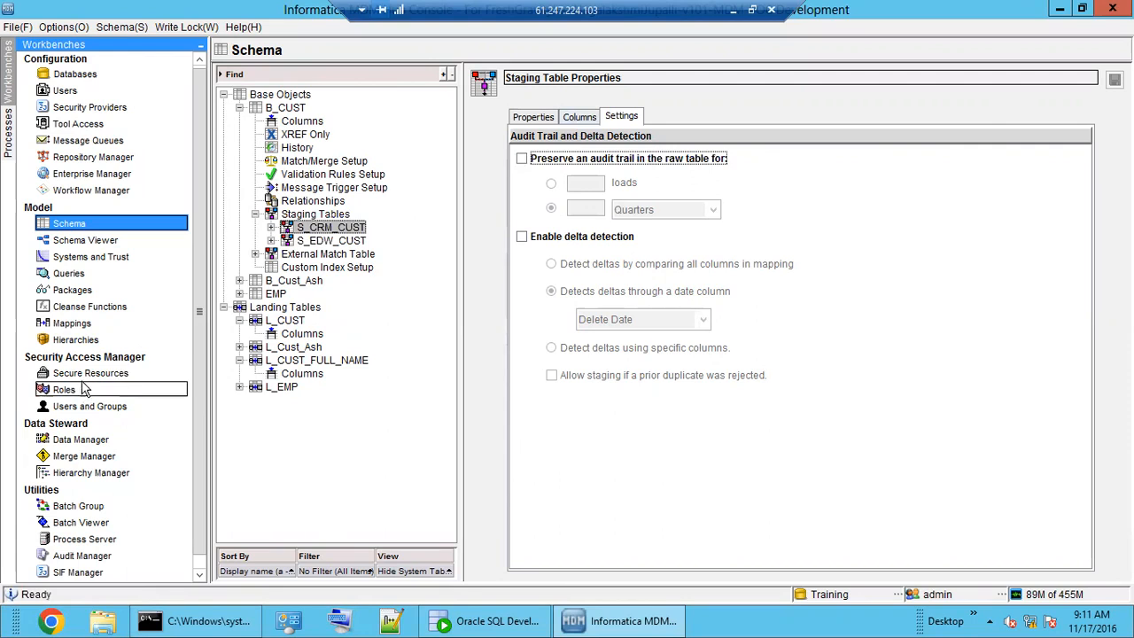
{"action": "left_click", "coordinate": [72, 324]}
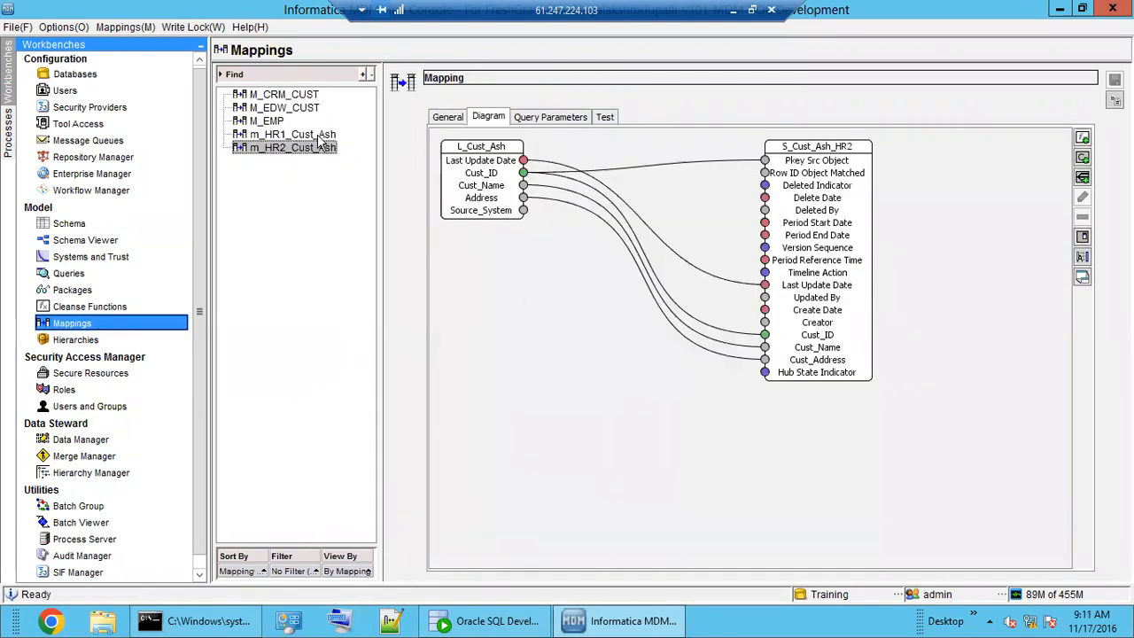
{"action": "left_click", "coordinate": [300, 109]}
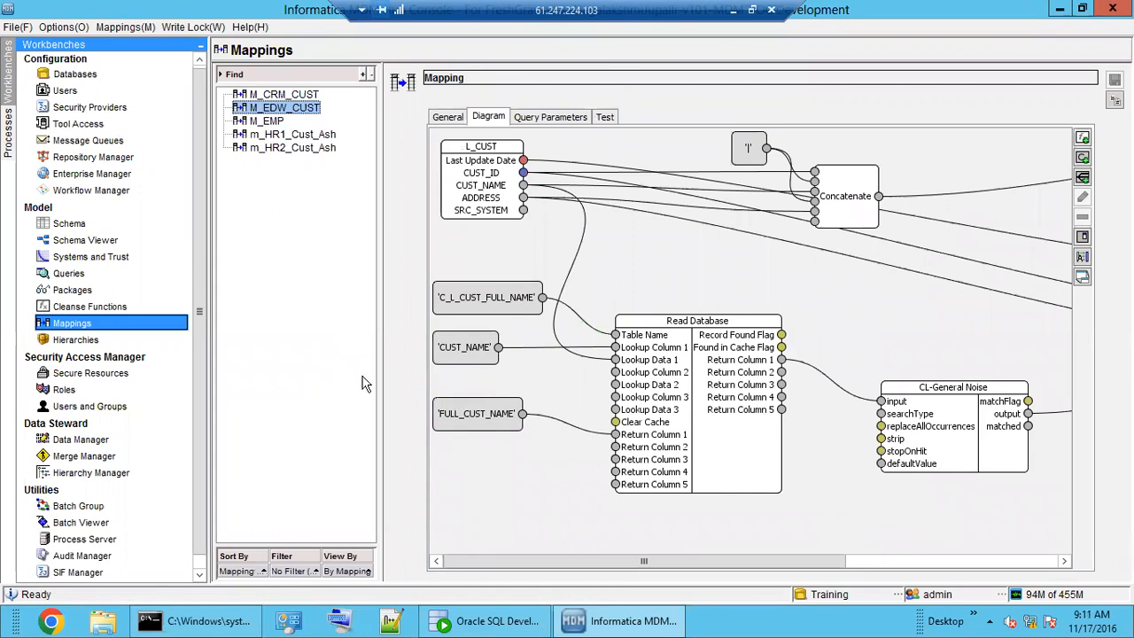
{"action": "left_click", "coordinate": [122, 308]}
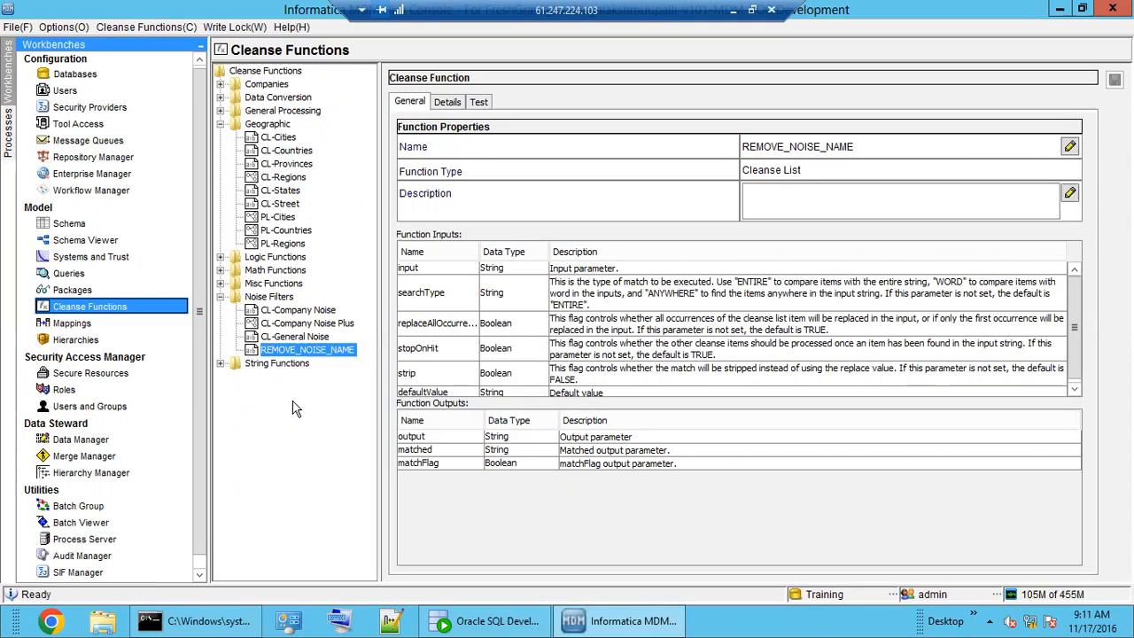
Step: Switch to the daily class-MDM.sql notes and insert a new blank line above the landing table section
{"action": "left_click", "coordinate": [390, 620]}
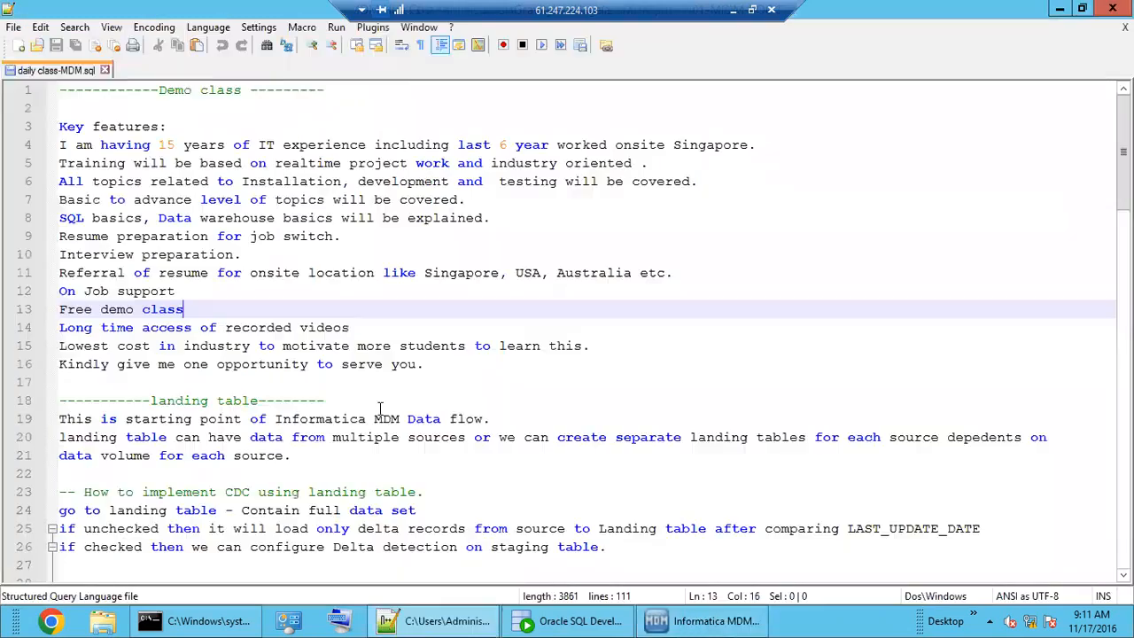
{"action": "left_click", "coordinate": [354, 462]}
{"action": "scroll", "coordinate": [355, 463], "scroll_direction": "down", "scroll_amount": 5}
{"action": "scroll", "coordinate": [355, 463], "scroll_direction": "up", "scroll_amount": 5}
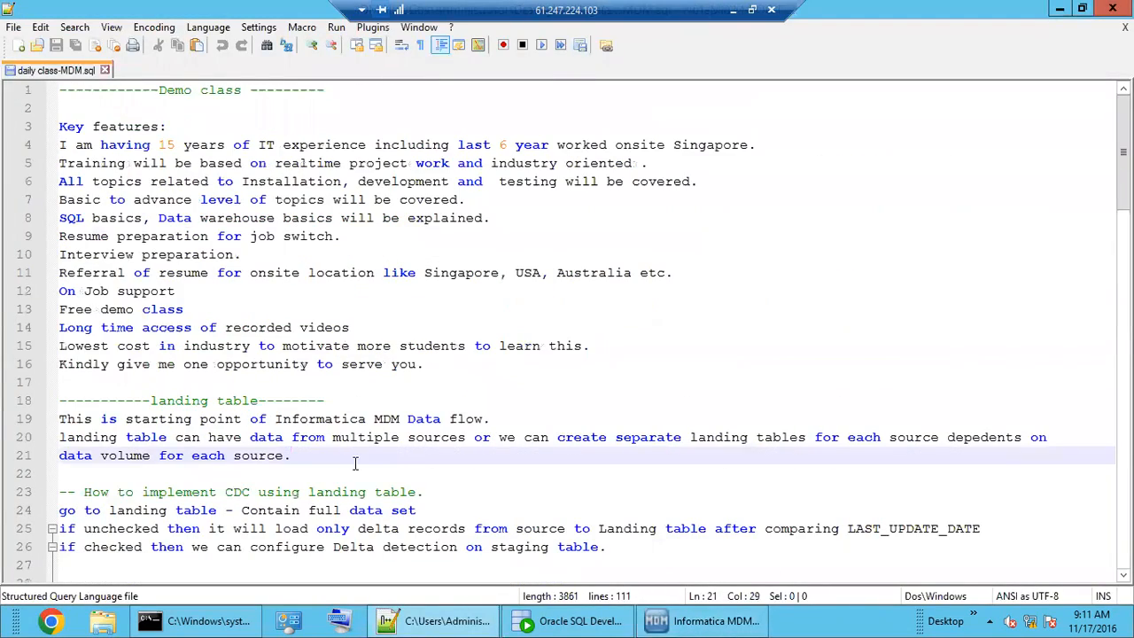
{"action": "scroll", "coordinate": [201, 392], "scroll_direction": "down", "scroll_amount": 3}
{"action": "scroll", "coordinate": [241, 378], "scroll_direction": "up", "scroll_amount": 3}
{"action": "left_click", "coordinate": [164, 374]}
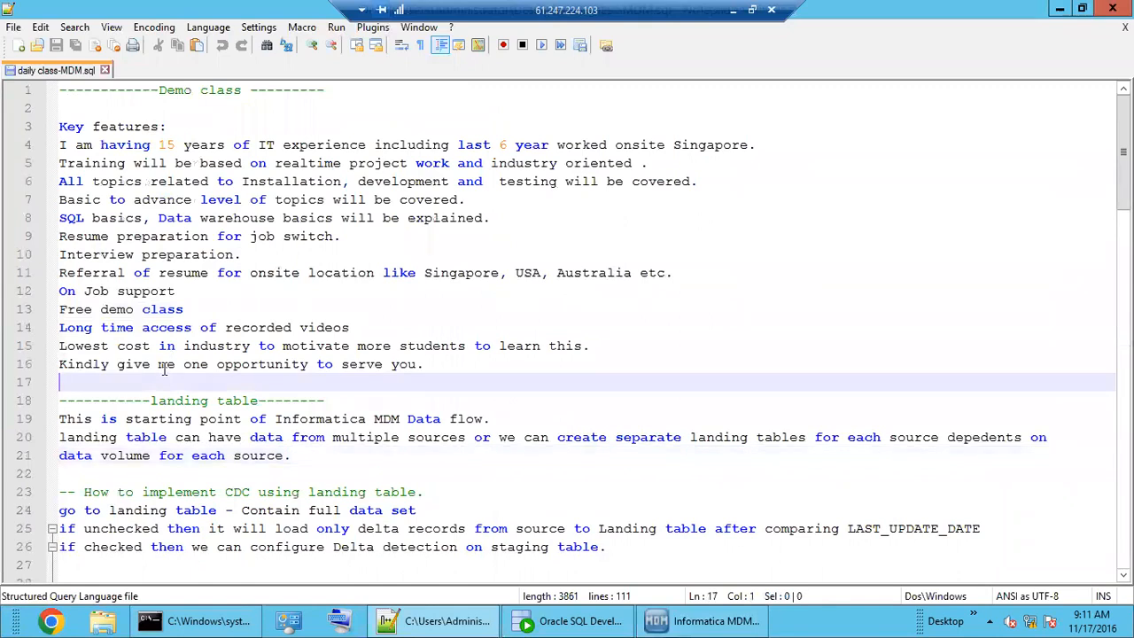
{"action": "key", "text": "Return"}
{"action": "key", "text": "Return"}
{"action": "key", "text": "Up"}
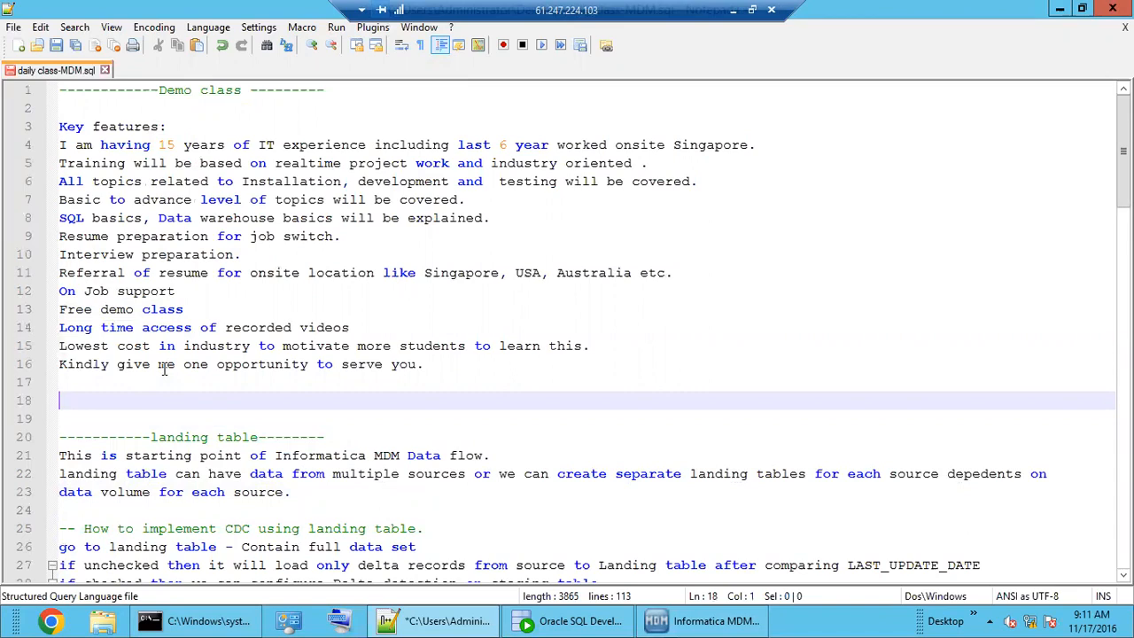
Step: Type the flow line 'Landing table -- Stage table' on the new blank line
{"action": "type", "text": "Landing tab"}
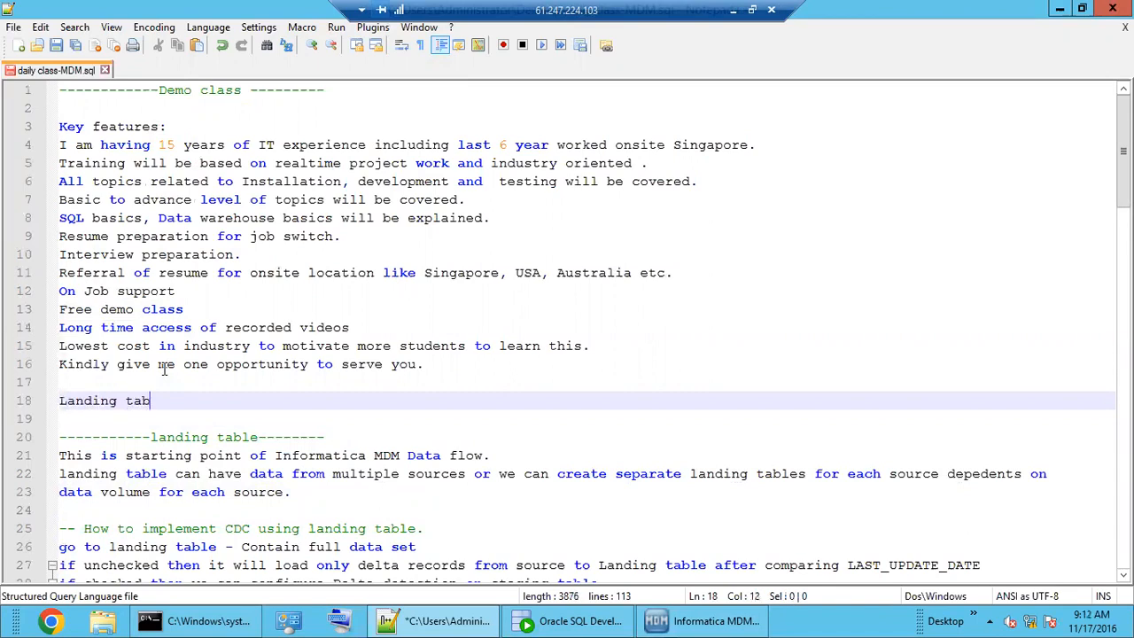
{"action": "type", "text": "le -- Stage table"}
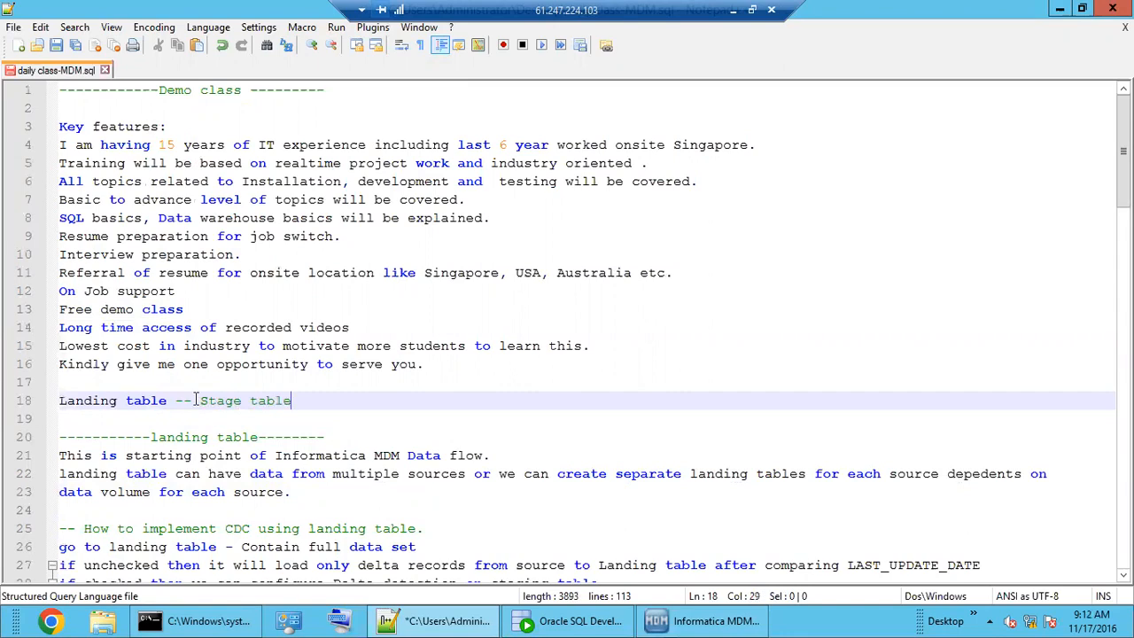
Step: Replace the separator between Landing table and Stage table with '-- >(stage process)-->'
{"action": "left_click", "coordinate": [194, 401]}
{"action": "key", "text": "BackSpace"}
{"action": "key", "text": "BackSpace"}
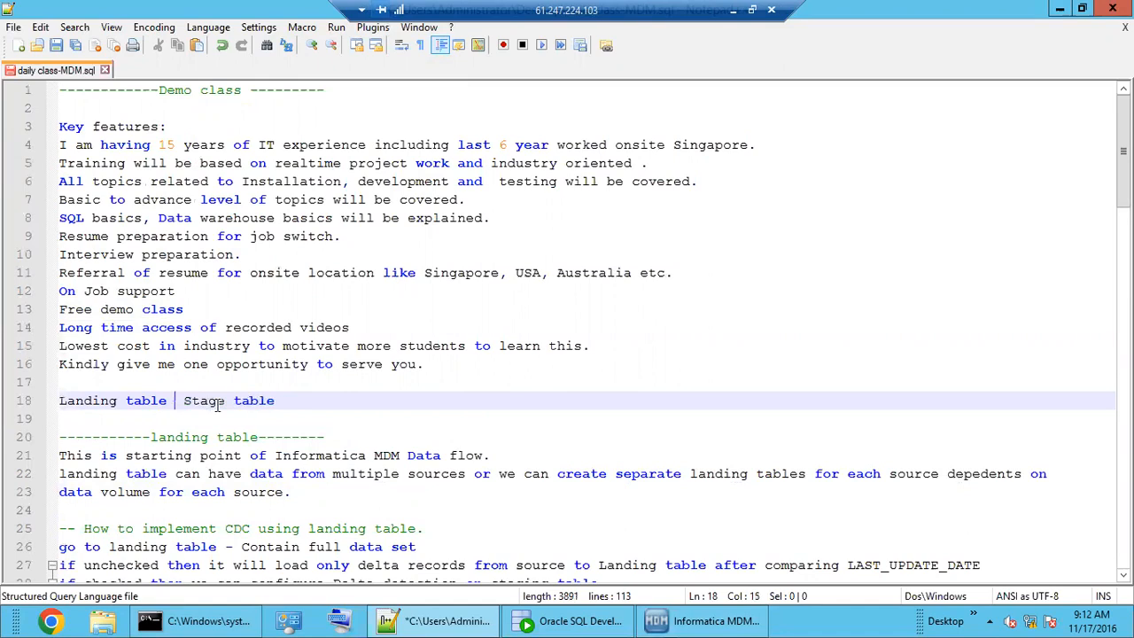
{"action": "type", "text": "-- >"}
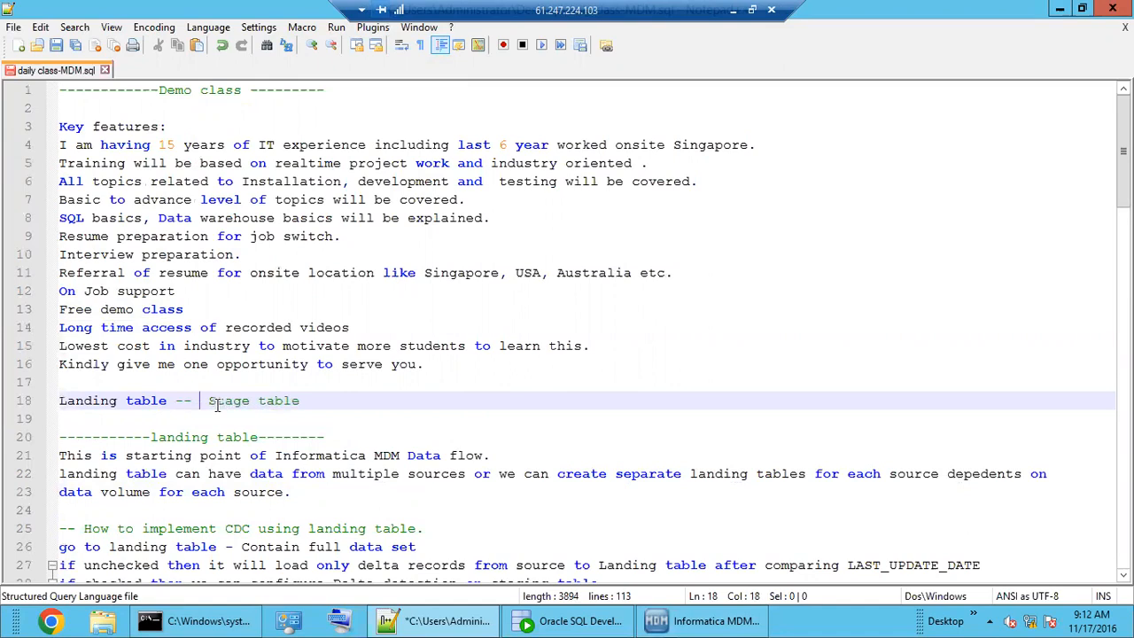
{"action": "type", "text": "(stage process)-->"}
Step: Append ' -- (Load process) -- Base object table' to the end of the flow line
{"action": "double_click", "coordinate": [142, 403]}
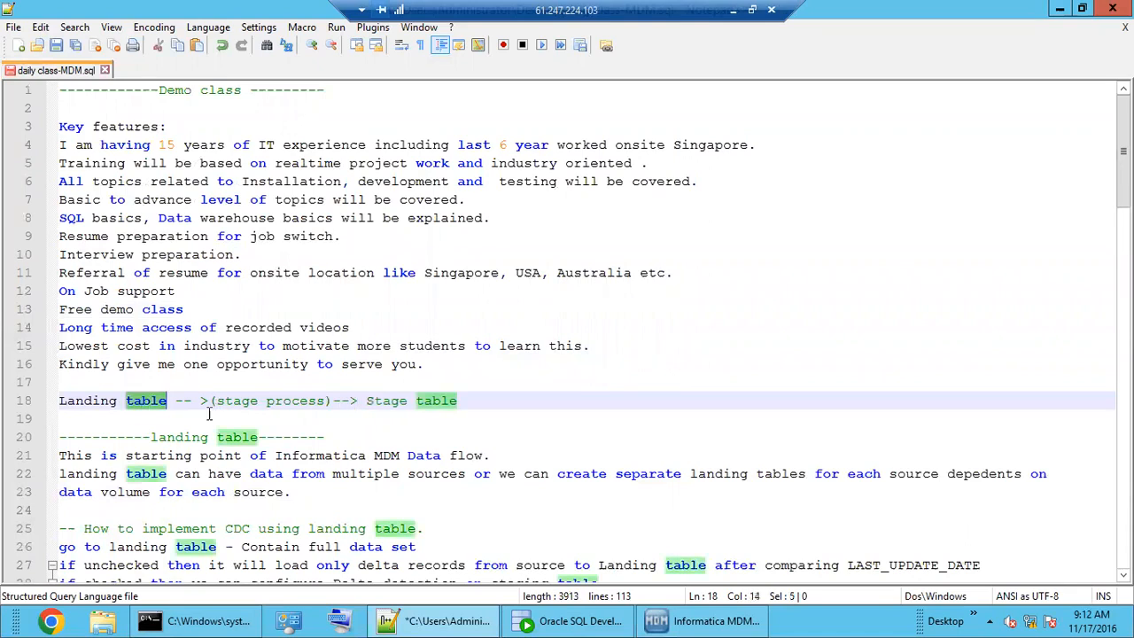
{"action": "left_click", "coordinate": [529, 401]}
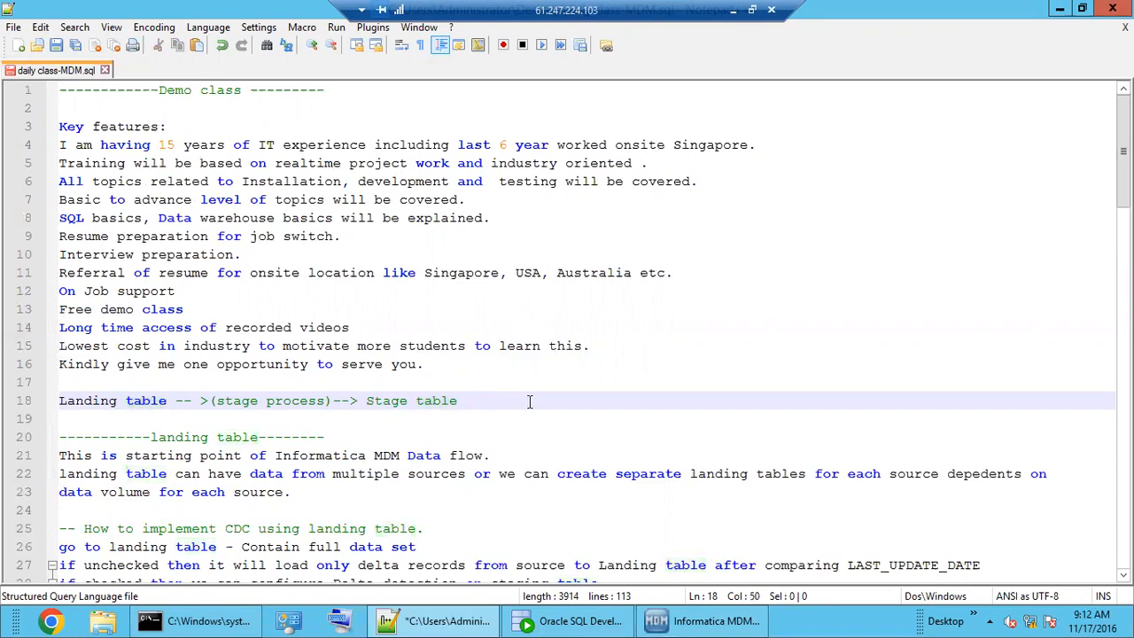
{"action": "type", "text": "-- Load process)"}
{"action": "left_click", "coordinate": [493, 398]}
{"action": "type", "text": "("}
{"action": "left_click", "coordinate": [660, 402]}
{"action": "type", "text": "-- Base object table"}
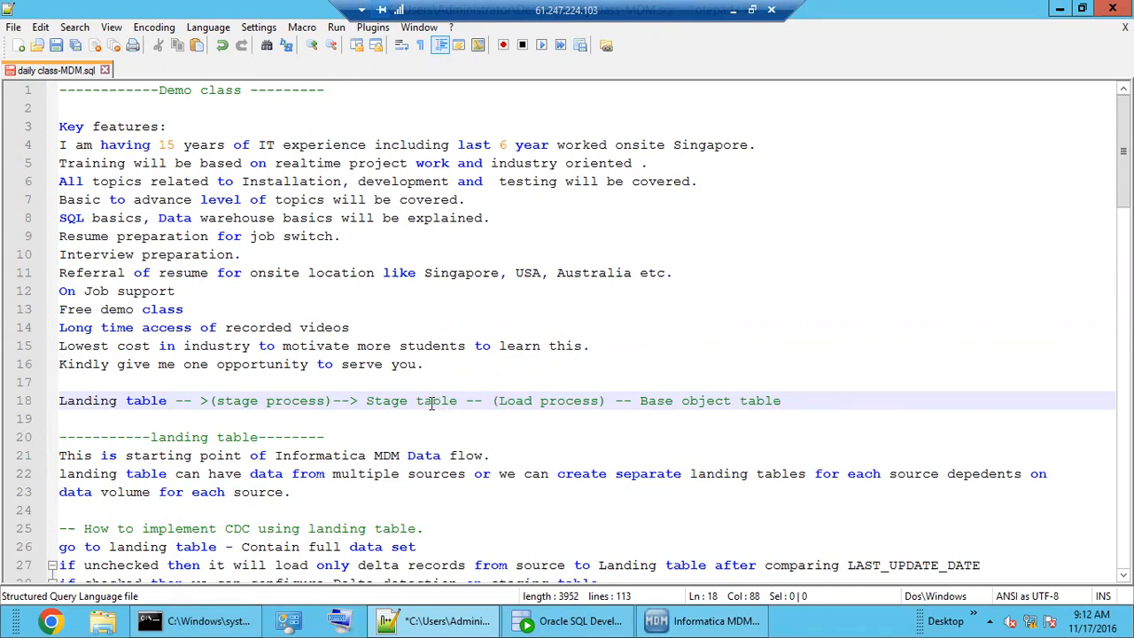
Step: Select the Stage table and Base object table parts of the flow line to point them out
{"action": "left_click_drag", "start_coordinate": [639, 400], "coordinate": [792, 403]}
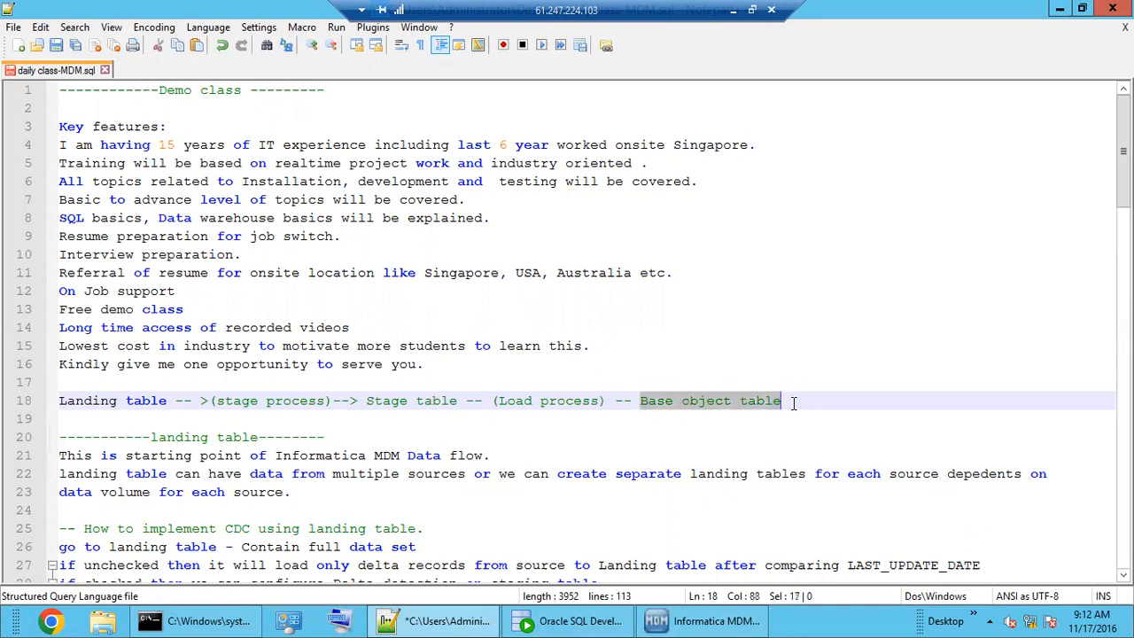
{"action": "left_click", "coordinate": [795, 403]}
{"action": "left_click", "coordinate": [368, 403]}
{"action": "left_click_drag", "start_coordinate": [382, 404], "coordinate": [458, 404]}
{"action": "left_click_drag", "start_coordinate": [640, 401], "coordinate": [787, 402]}
{"action": "left_click_drag", "start_coordinate": [362, 402], "coordinate": [457, 402]}
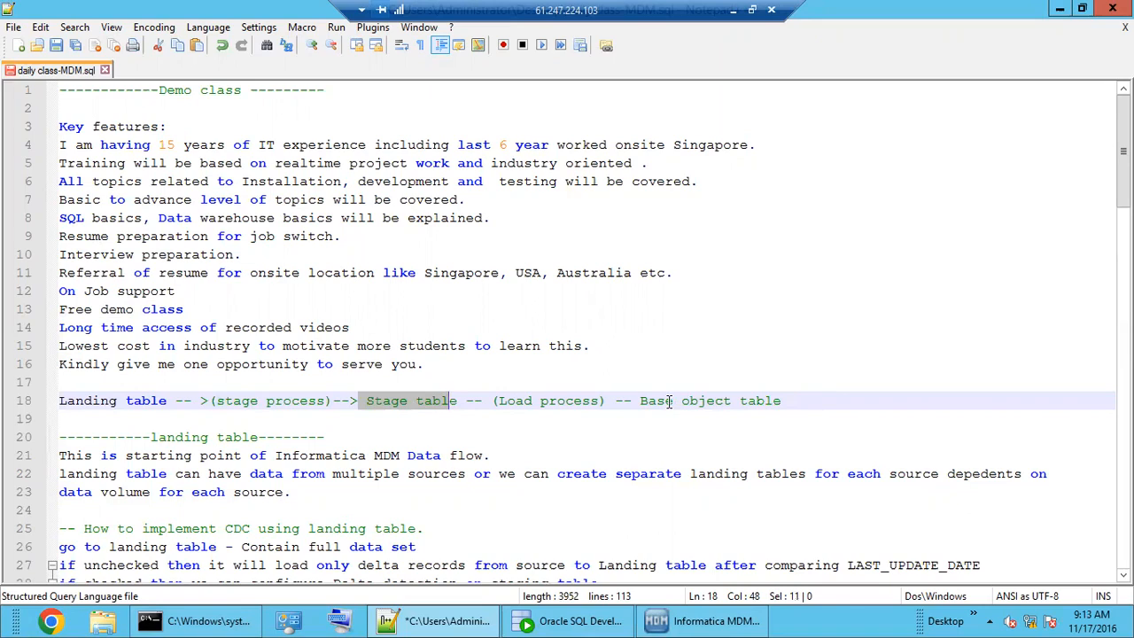
{"action": "left_click", "coordinate": [790, 402]}
{"action": "left_click", "coordinate": [400, 403]}
{"action": "left_click", "coordinate": [482, 404]}
{"action": "left_click_drag", "start_coordinate": [360, 402], "coordinate": [458, 402]}
Step: Review the staging table section of the notes, selecting 'Stgaing' and 'base object'
{"action": "left_click", "coordinate": [705, 620]}
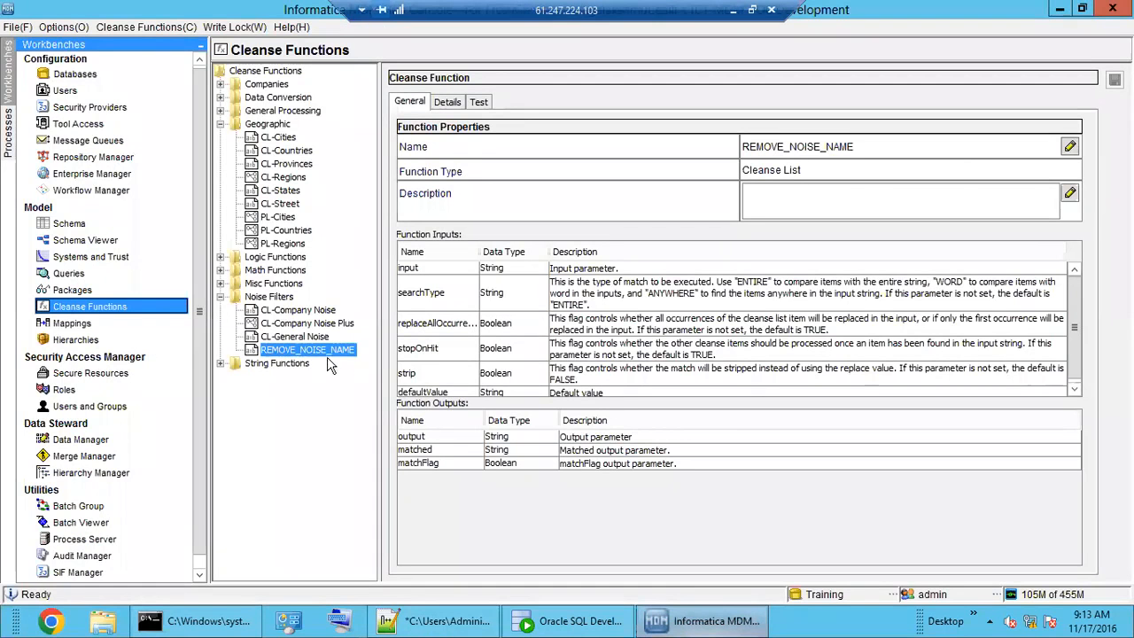
{"action": "left_click", "coordinate": [443, 620]}
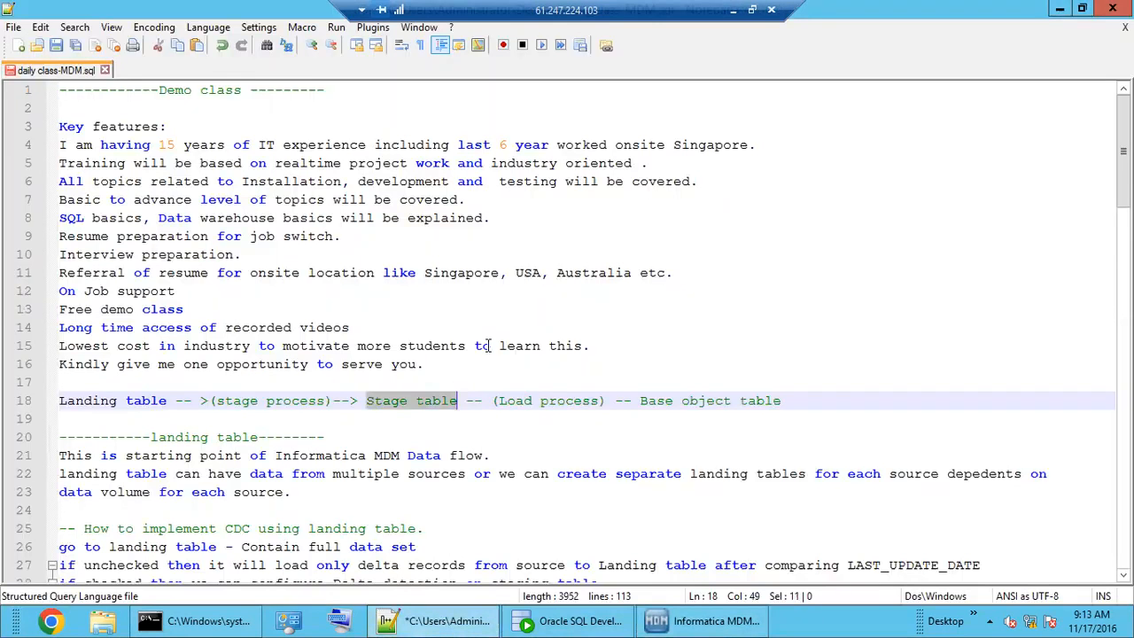
{"action": "double_click", "coordinate": [396, 405]}
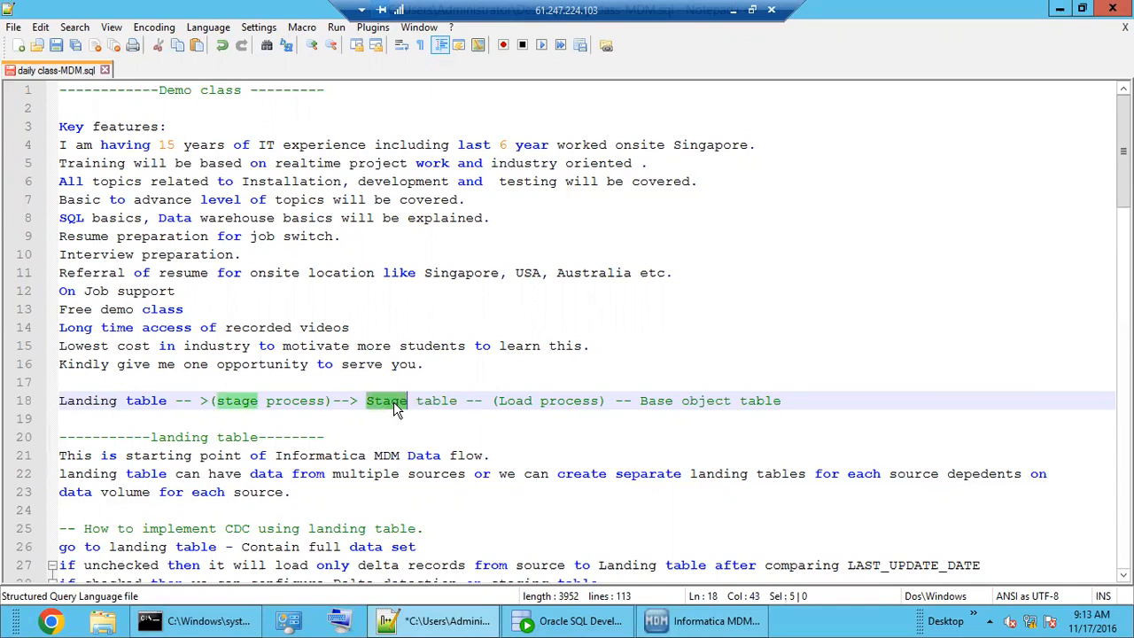
{"action": "scroll", "coordinate": [395, 417], "scroll_direction": "down", "scroll_amount": 1}
{"action": "scroll", "coordinate": [396, 416], "scroll_direction": "down", "scroll_amount": 5}
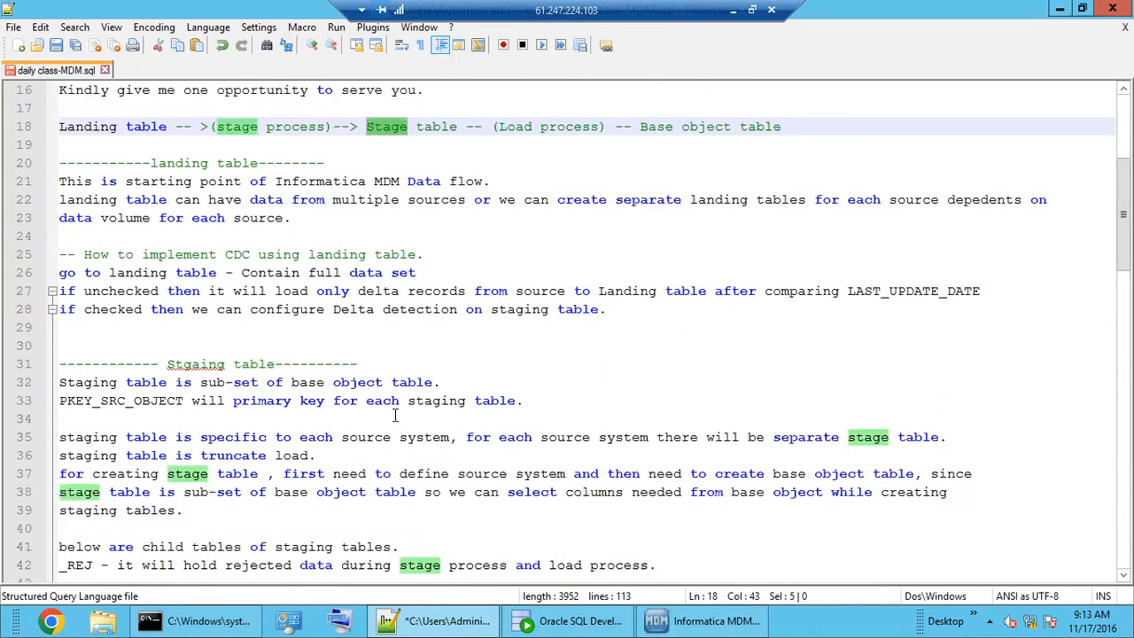
{"action": "left_click", "coordinate": [194, 309]}
{"action": "double_click", "coordinate": [194, 309]}
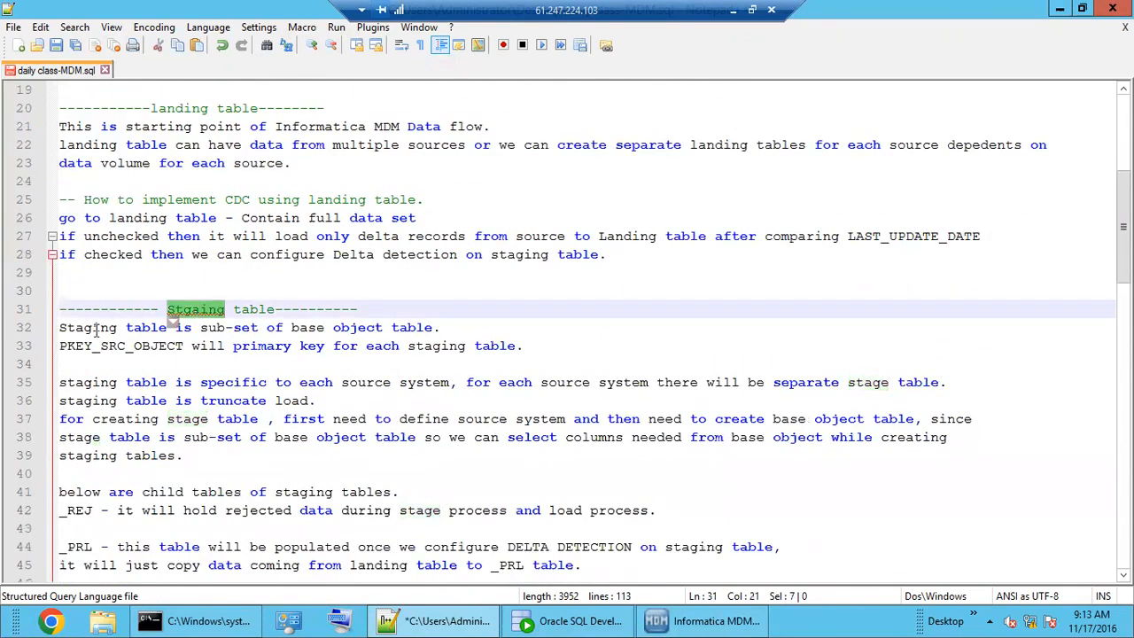
{"action": "left_click", "coordinate": [92, 327]}
{"action": "left_click_drag", "start_coordinate": [292, 327], "coordinate": [386, 327]}
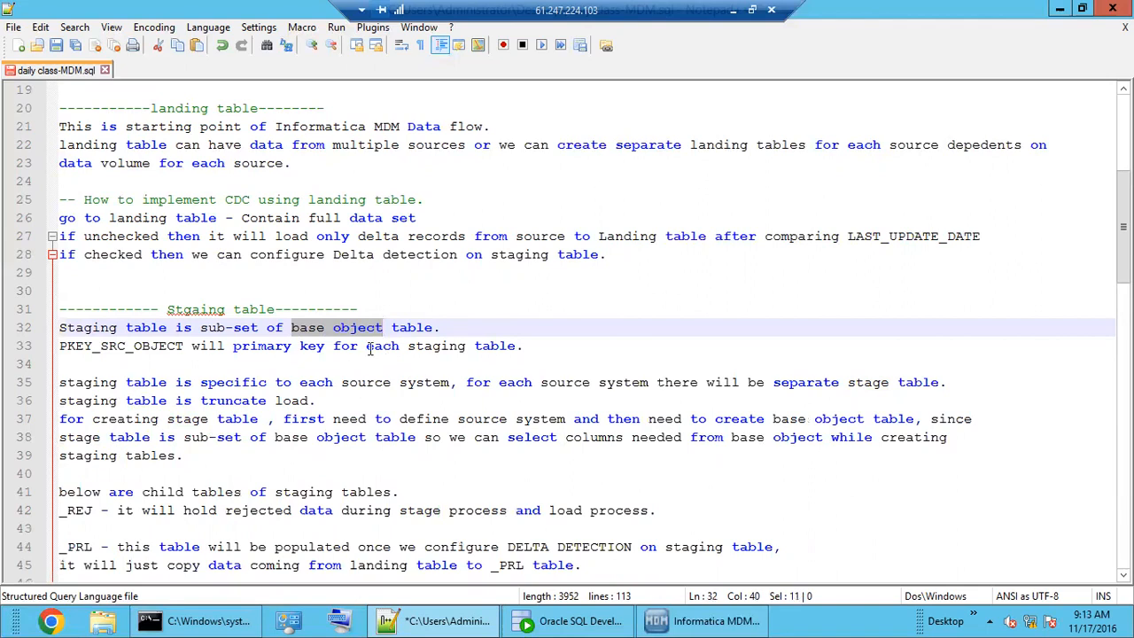
Step: Highlight the words of the sentence 'Staging table is sub-set of base object table'
{"action": "double_click", "coordinate": [90, 328]}
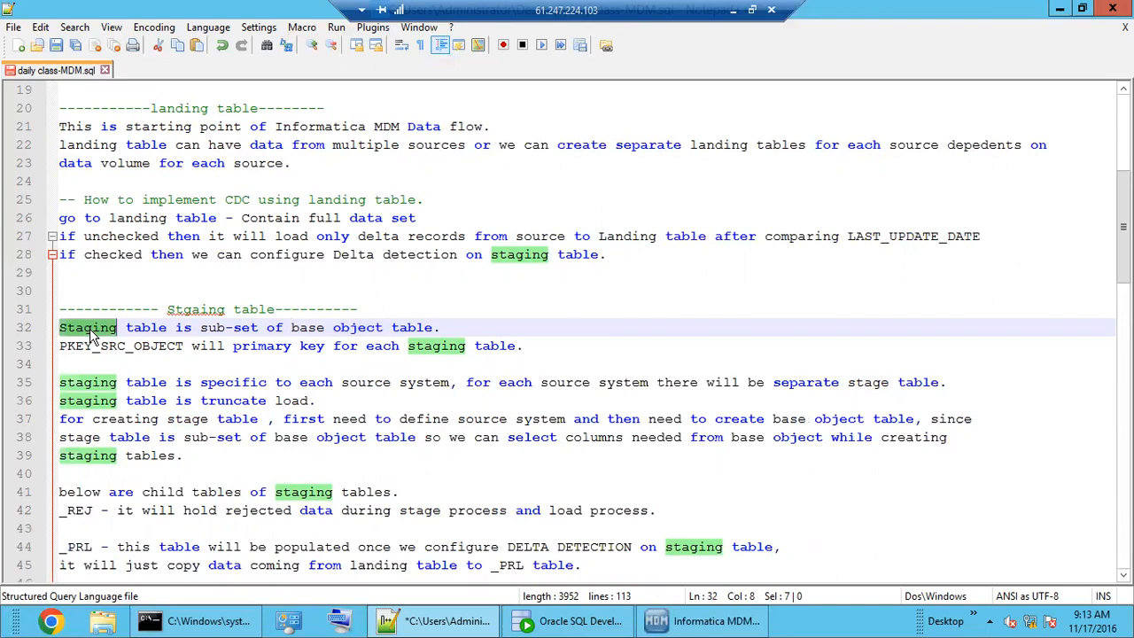
{"action": "double_click", "coordinate": [346, 328]}
{"action": "double_click", "coordinate": [410, 327]}
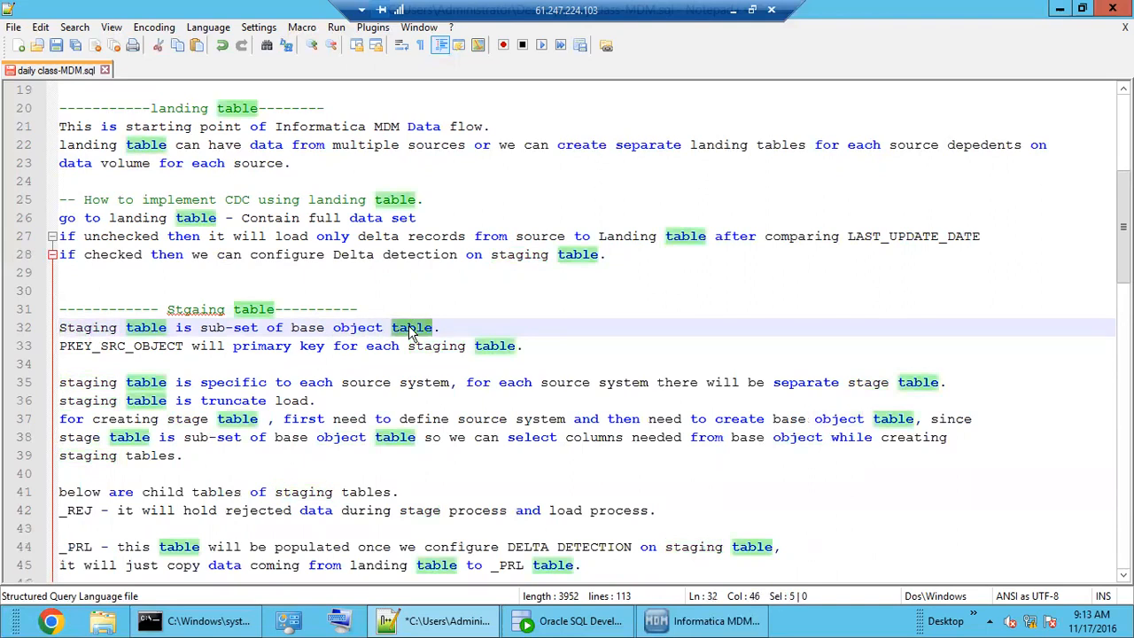
{"action": "double_click", "coordinate": [359, 328]}
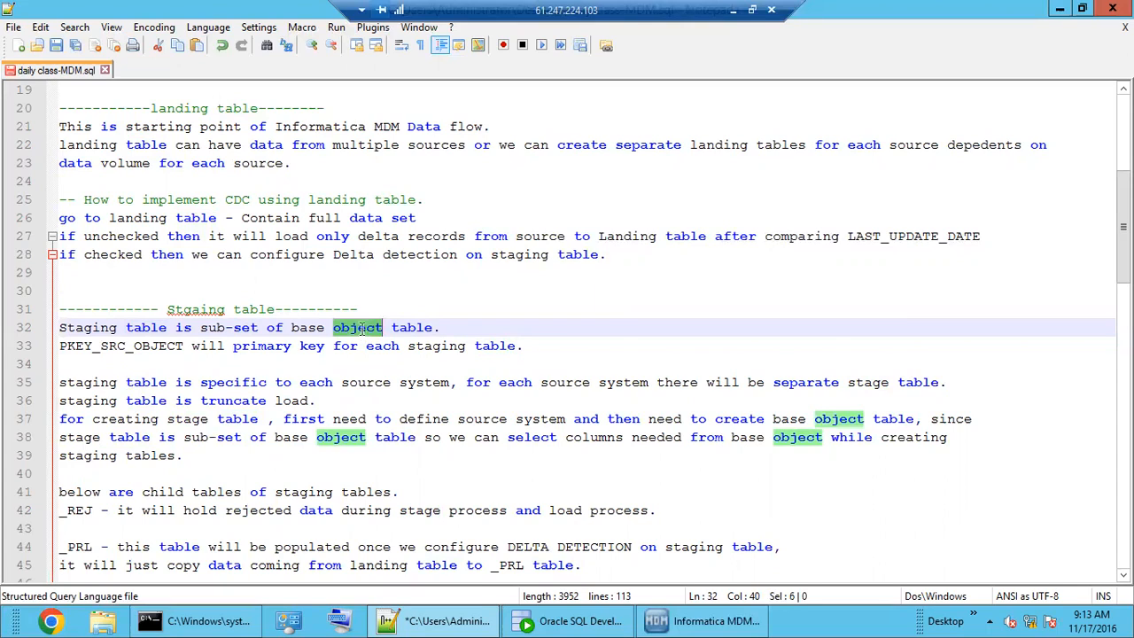
{"action": "double_click", "coordinate": [410, 328]}
{"action": "double_click", "coordinate": [360, 327]}
{"action": "left_click", "coordinate": [457, 329]}
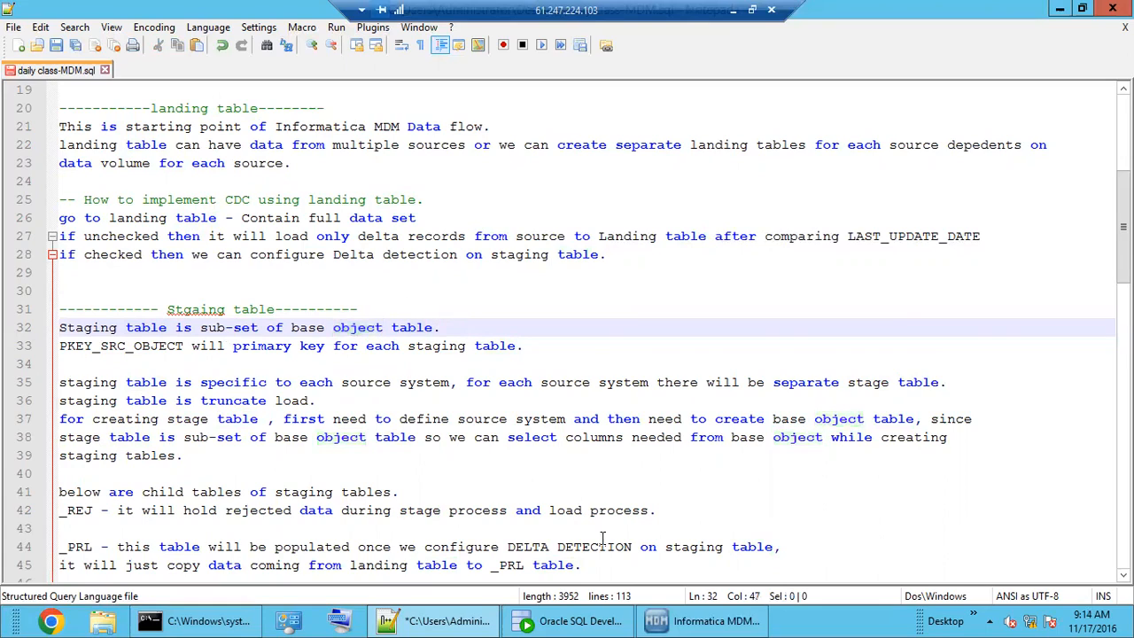
Step: Open the Schema and inspect the B_CUST base object and the S_EDW_CUST staging table properties
{"action": "left_click", "coordinate": [660, 623]}
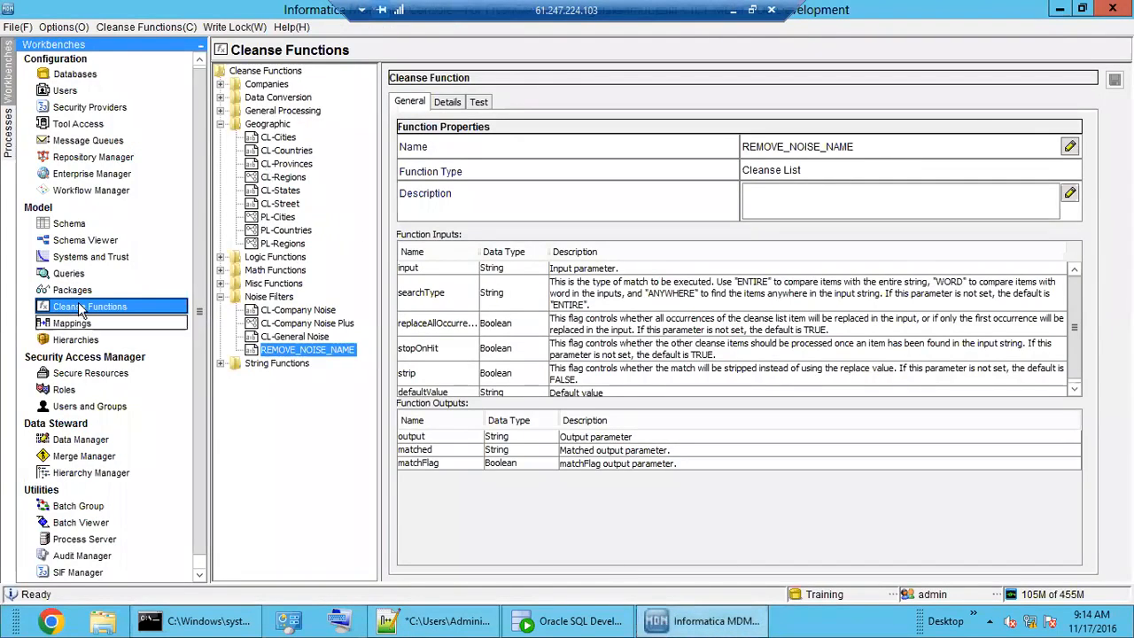
{"action": "left_click", "coordinate": [69, 224]}
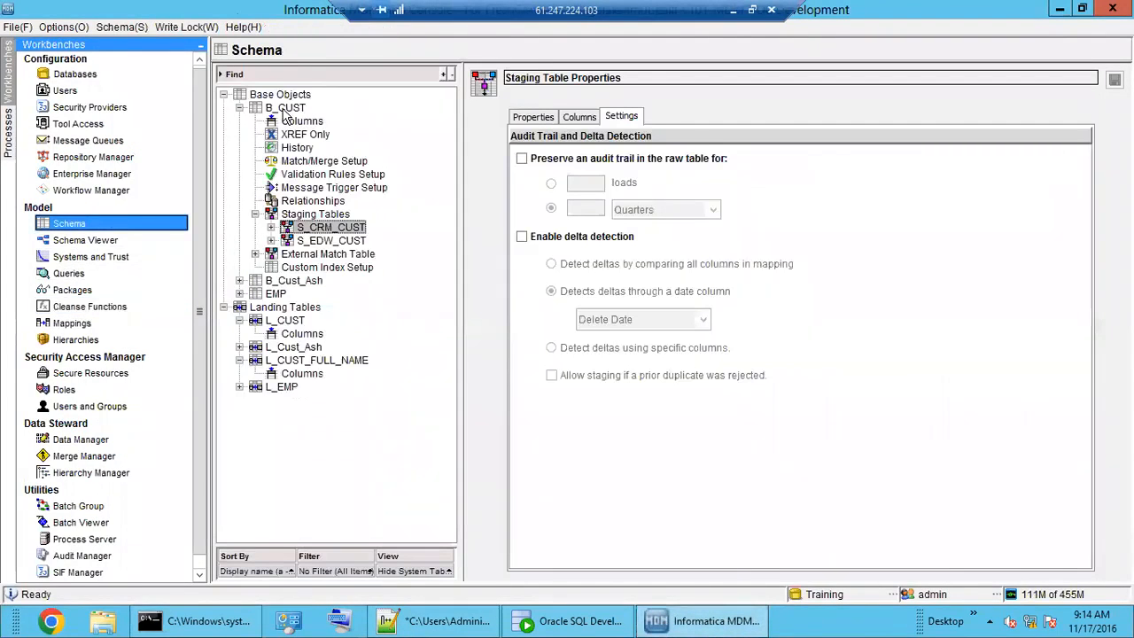
{"action": "double_click", "coordinate": [283, 109]}
{"action": "double_click", "coordinate": [285, 108]}
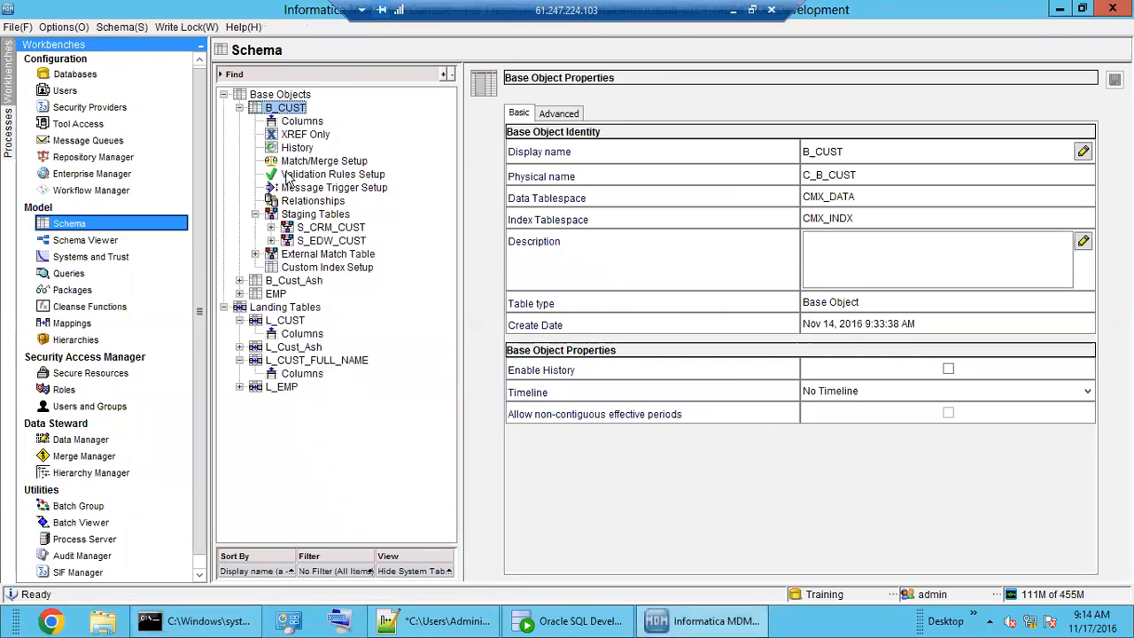
{"action": "left_click", "coordinate": [321, 242]}
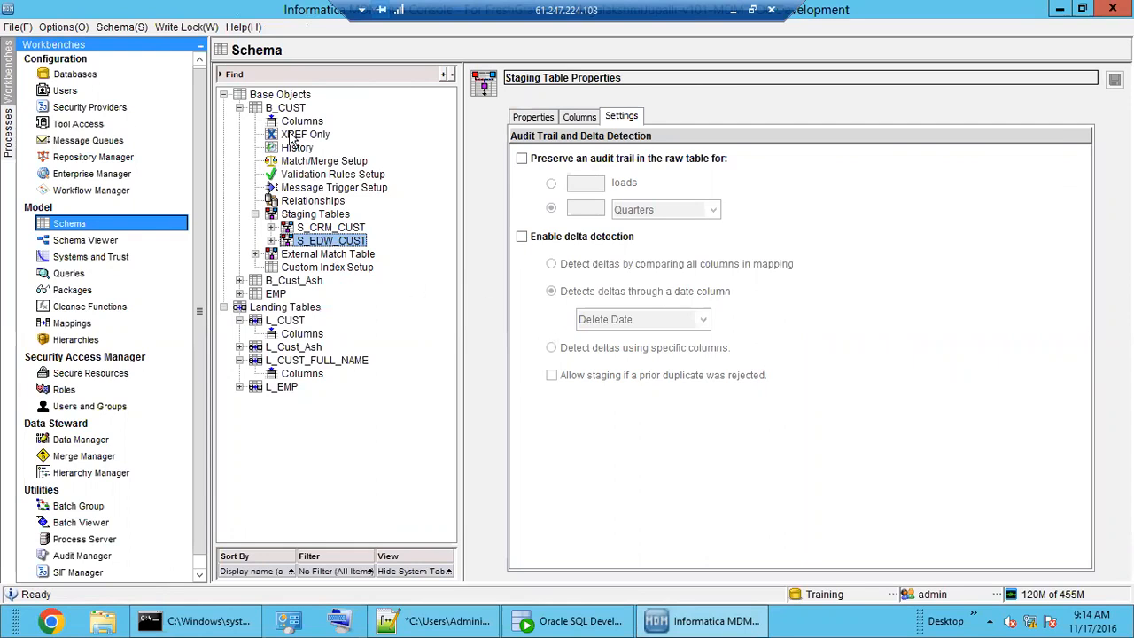
Step: Return to the notes and select the landing-to-stage part of the flow line
{"action": "left_click", "coordinate": [388, 618]}
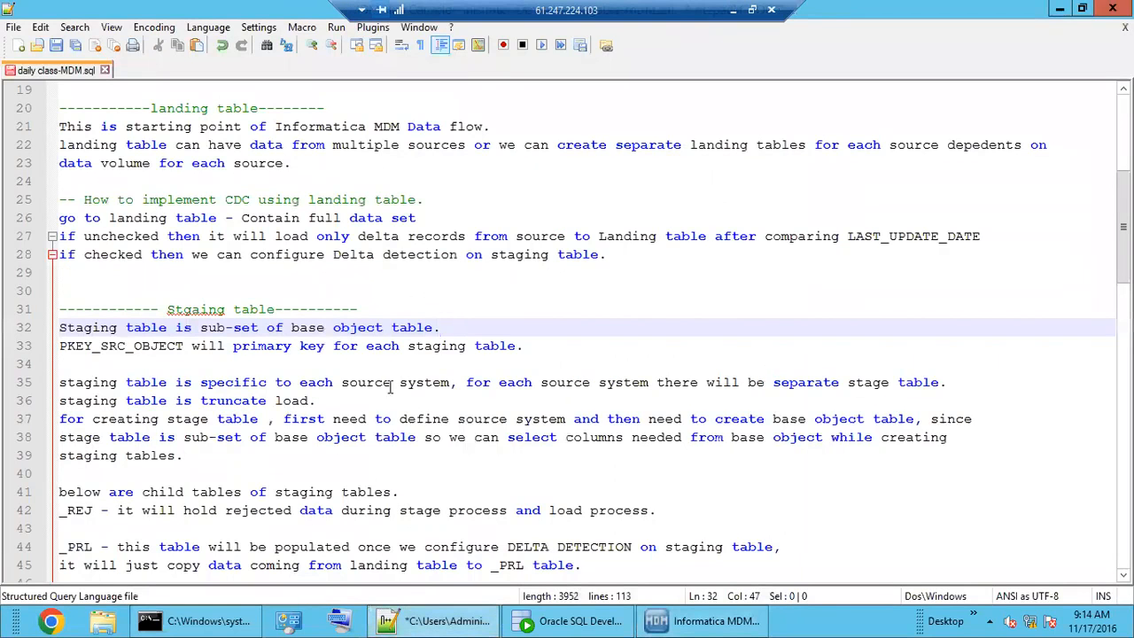
{"action": "left_click", "coordinate": [381, 356]}
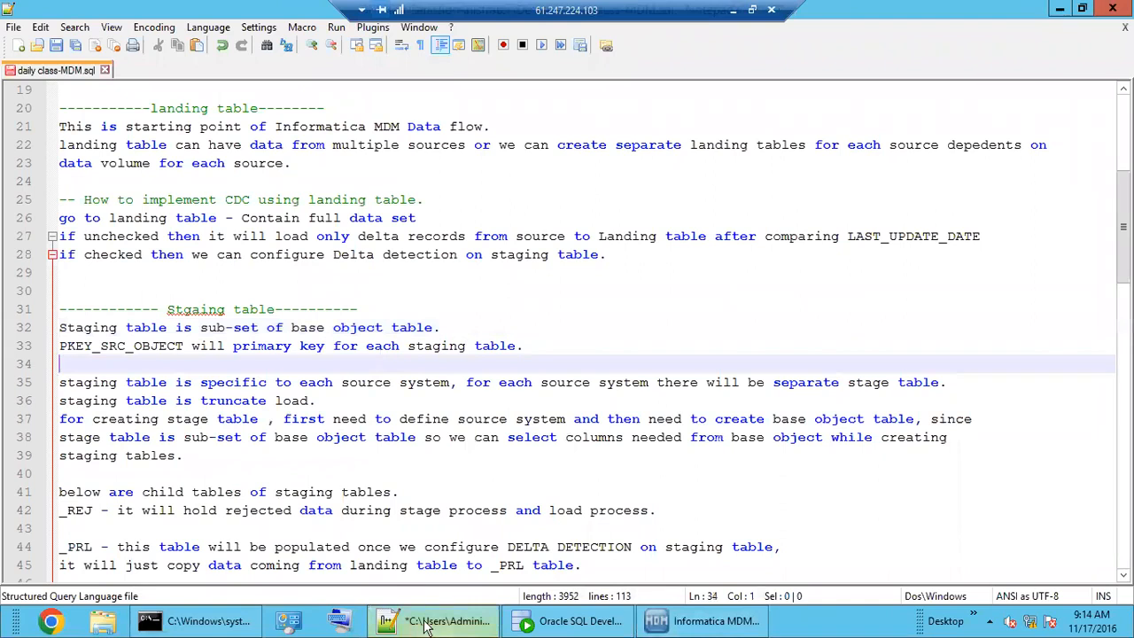
{"action": "scroll", "coordinate": [249, 405], "scroll_direction": "up", "scroll_amount": 4}
{"action": "scroll", "coordinate": [249, 405], "scroll_direction": "up", "scroll_amount": 2}
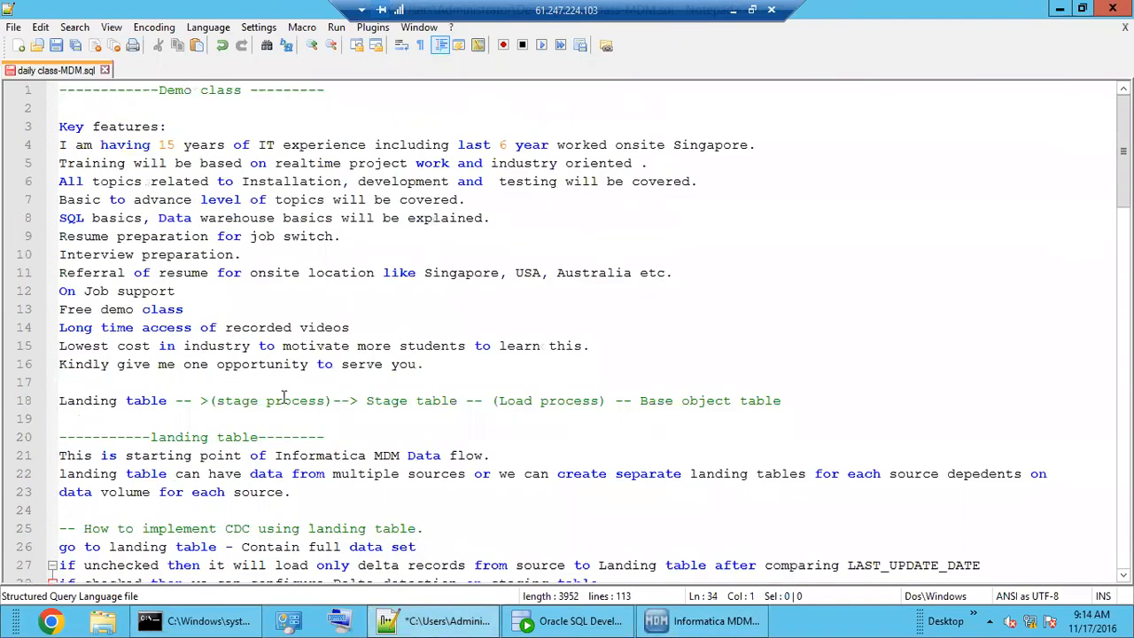
{"action": "left_click_drag", "start_coordinate": [110, 401], "coordinate": [397, 401]}
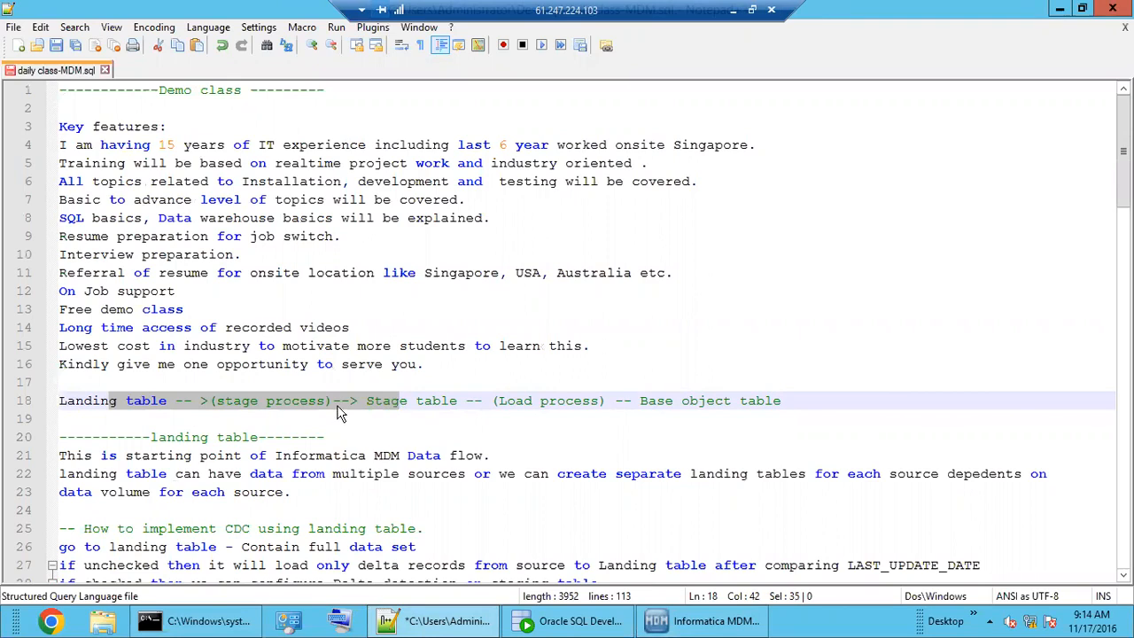
Step: Select the '-- (Load process) --' part of the flow line and the word 'Base' in the notes
{"action": "left_click", "coordinate": [538, 401]}
{"action": "left_click_drag", "start_coordinate": [457, 401], "coordinate": [621, 400]}
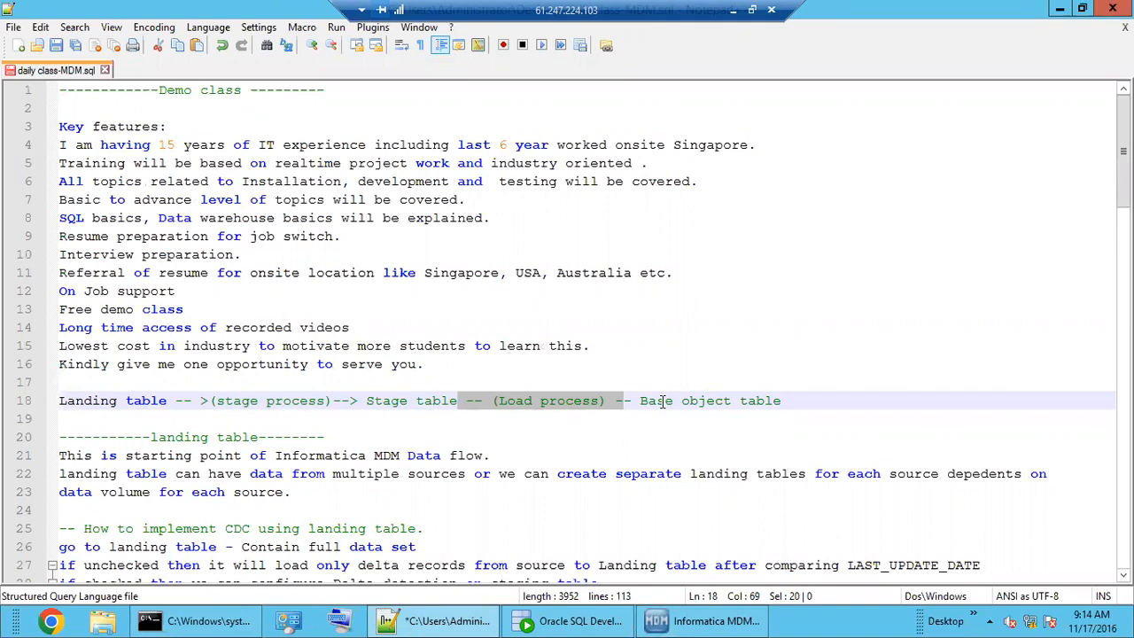
{"action": "double_click", "coordinate": [661, 404]}
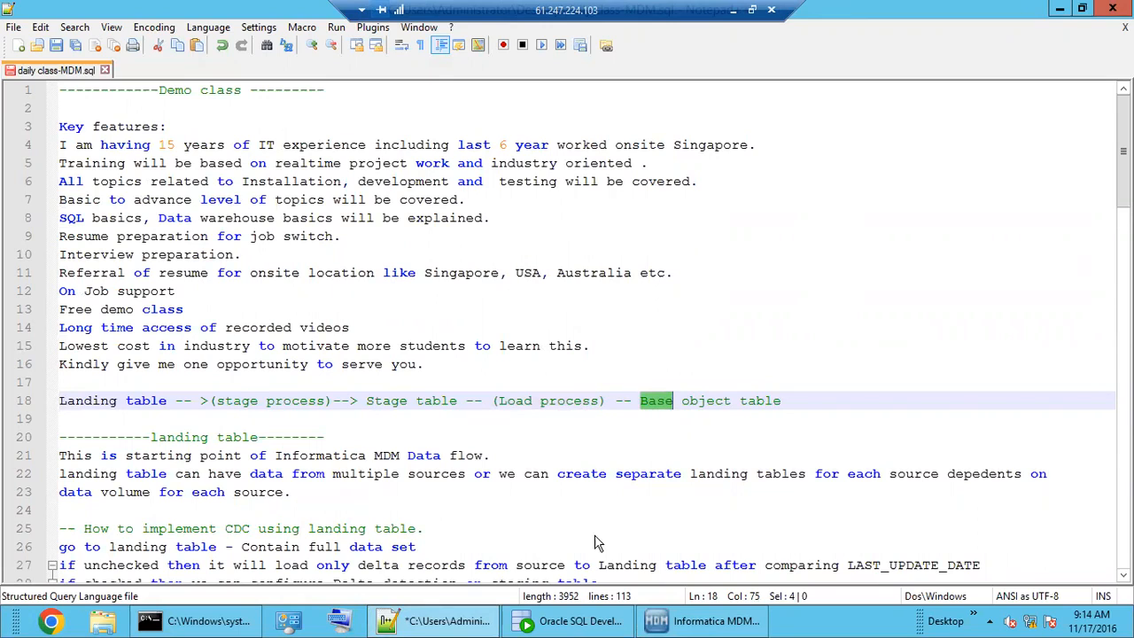
Step: Switch to the Hub Console and inspect the column rows of the S_EDW_CUST staging table and B_CUST base object
{"action": "left_click", "coordinate": [705, 621]}
{"action": "left_click", "coordinate": [271, 240]}
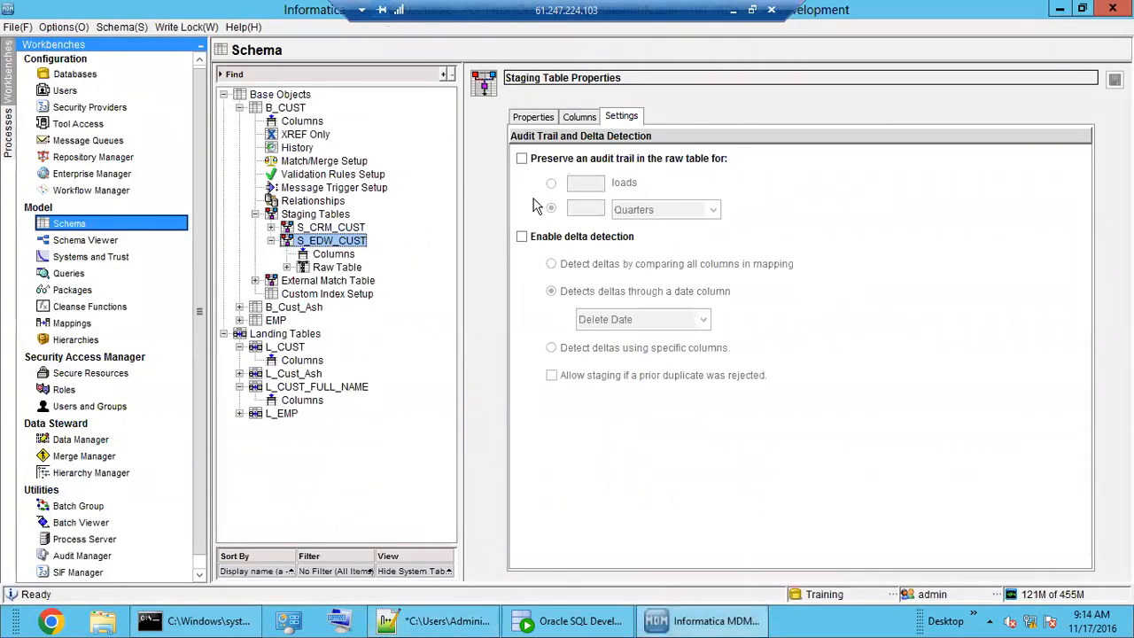
{"action": "left_click", "coordinate": [337, 266]}
{"action": "key", "text": "Up"}
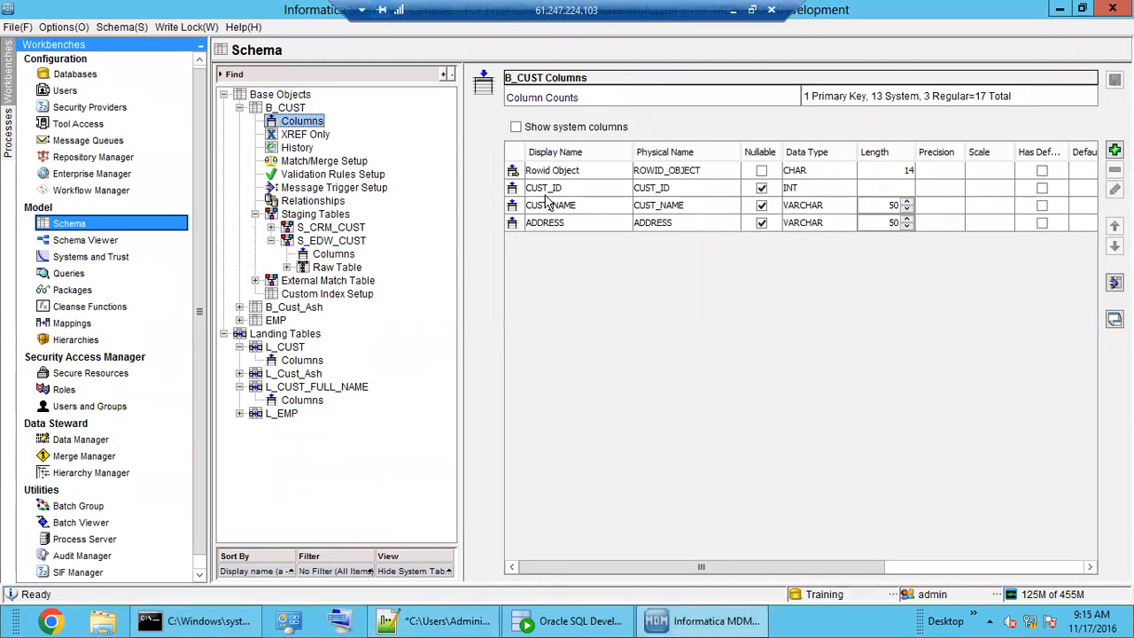
{"action": "left_click", "coordinate": [546, 191]}
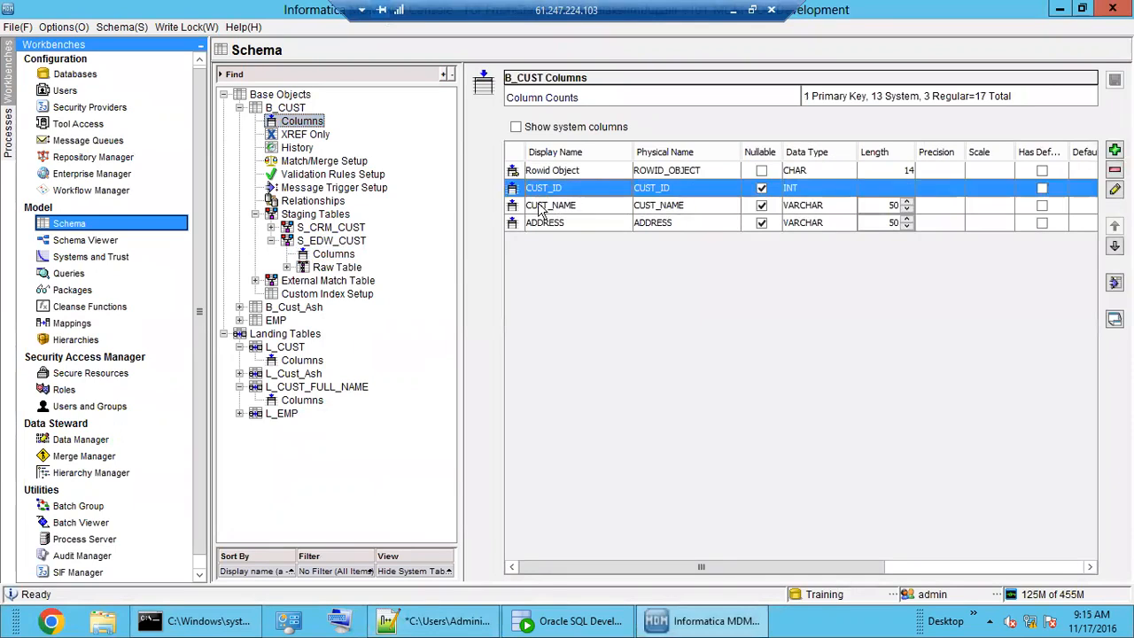
{"action": "left_click", "coordinate": [533, 219]}
{"action": "left_click", "coordinate": [531, 212]}
{"action": "left_click", "coordinate": [531, 191]}
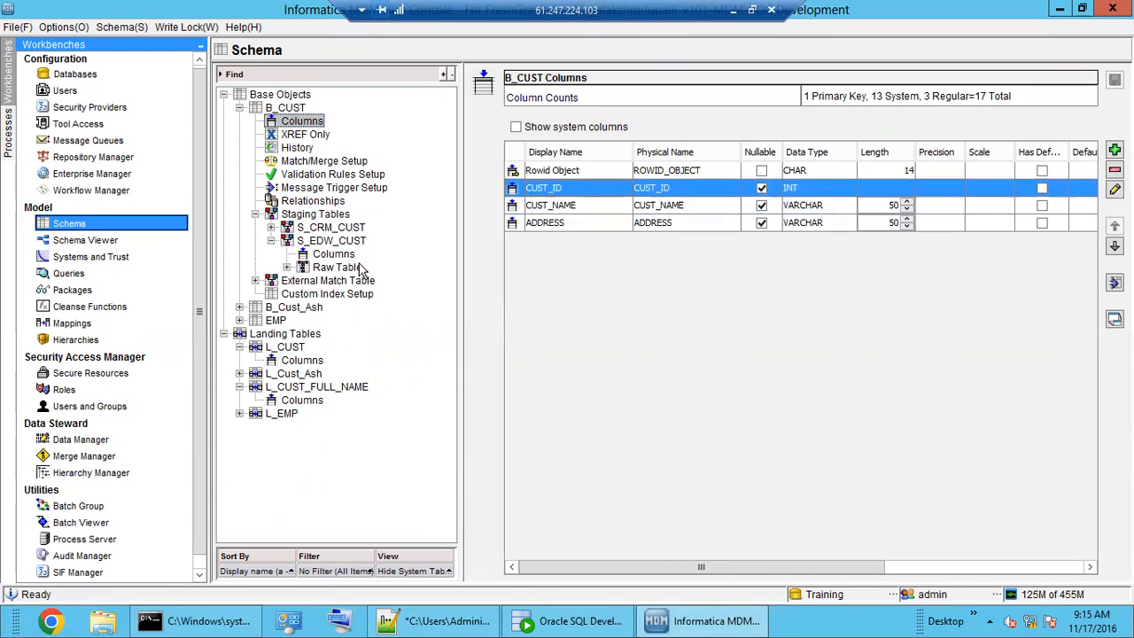
Step: Compare the CUST_ID, CUST_NAME and ADDRESS columns of S_EDW_CUST with those of B_CUST
{"action": "left_click", "coordinate": [340, 253]}
{"action": "left_click", "coordinate": [556, 205]}
{"action": "left_click", "coordinate": [558, 189]}
{"action": "left_click", "coordinate": [559, 169]}
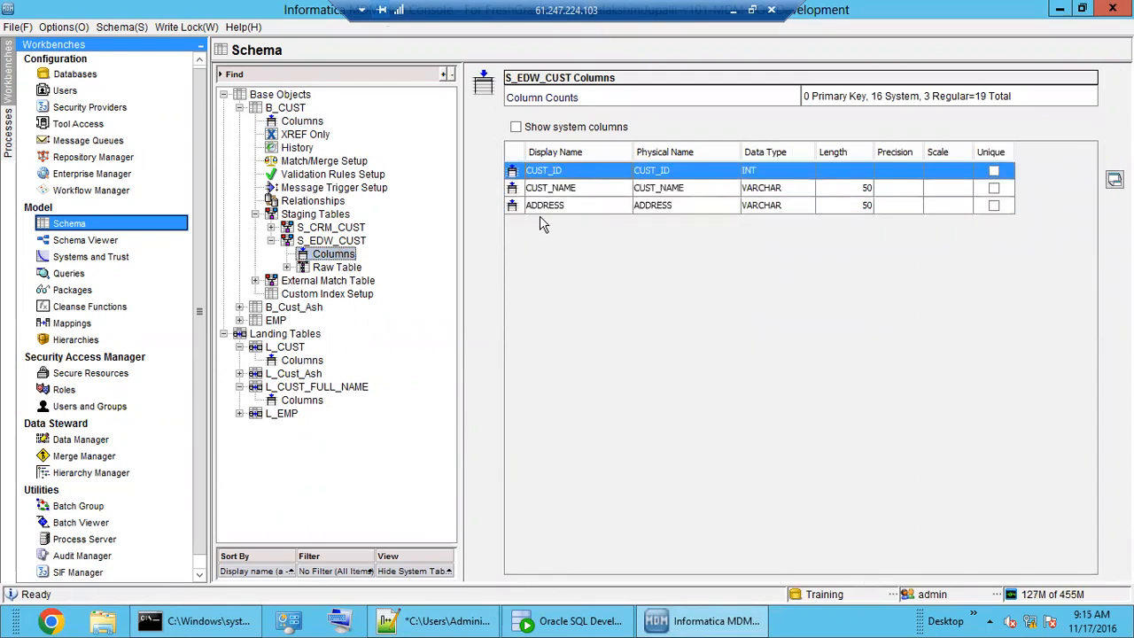
{"action": "left_click", "coordinate": [544, 211]}
{"action": "left_click", "coordinate": [553, 193]}
{"action": "left_click", "coordinate": [555, 212]}
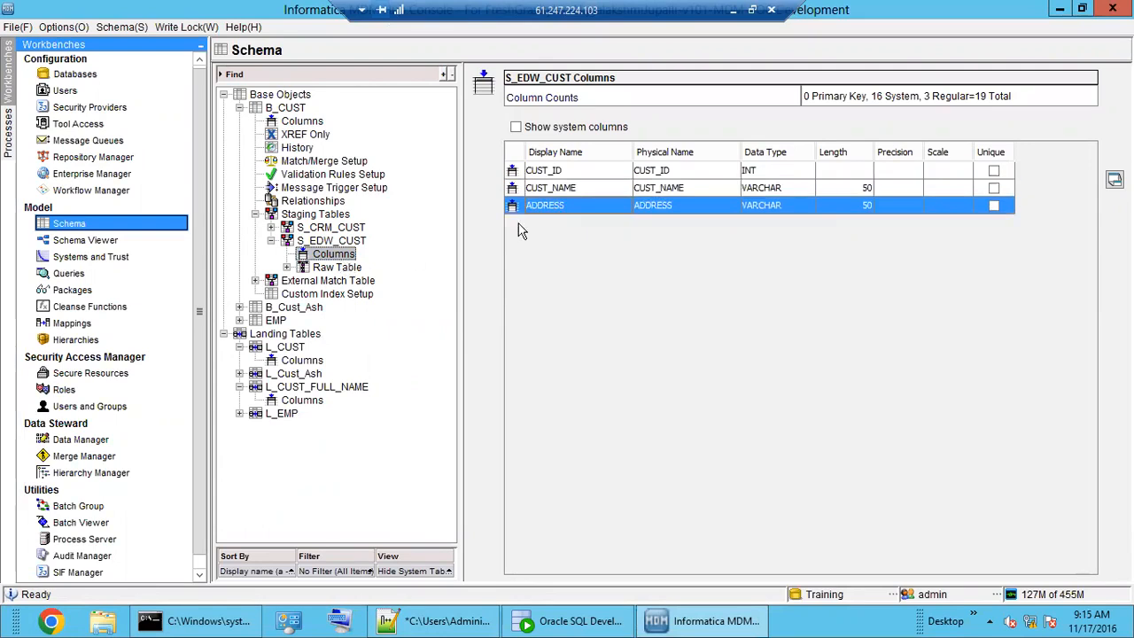
{"action": "left_click", "coordinate": [546, 193]}
{"action": "left_click", "coordinate": [548, 209]}
{"action": "left_click", "coordinate": [567, 193]}
{"action": "left_click", "coordinate": [562, 204]}
{"action": "left_click", "coordinate": [562, 190]}
{"action": "left_click", "coordinate": [561, 206]}
{"action": "left_click", "coordinate": [306, 123]}
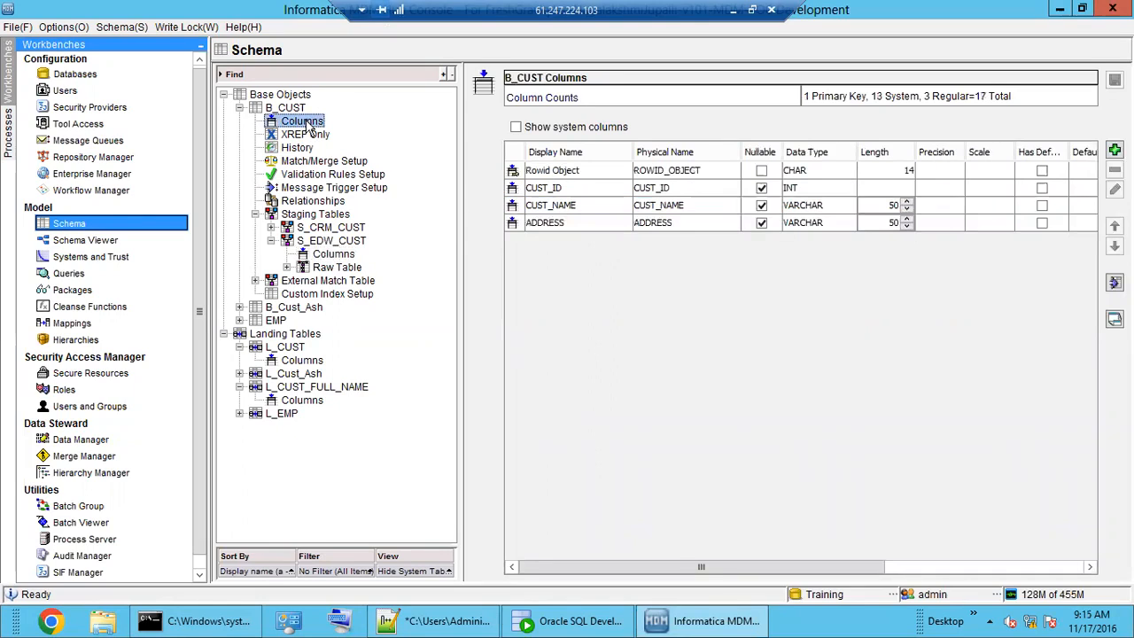
{"action": "left_click", "coordinate": [335, 254]}
Step: Open the Add Staging dialog for B_CUST, tick only ADDRESS and CUST_NAME, and cancel without creating a table
{"action": "left_click", "coordinate": [314, 217]}
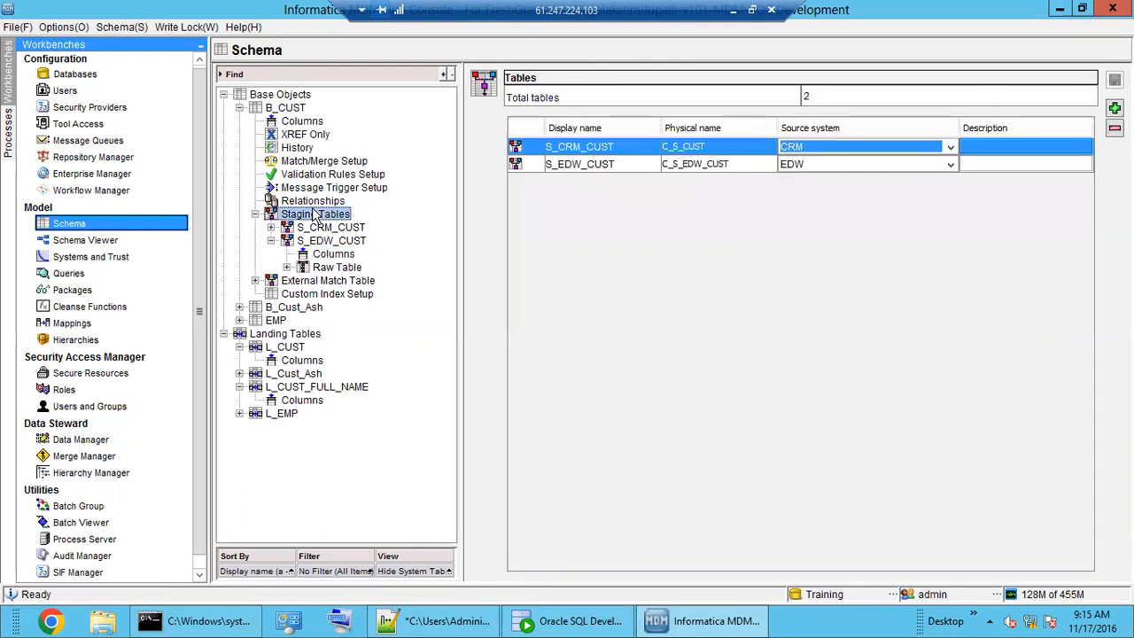
{"action": "right_click", "coordinate": [315, 217]}
{"action": "key", "text": "s"}
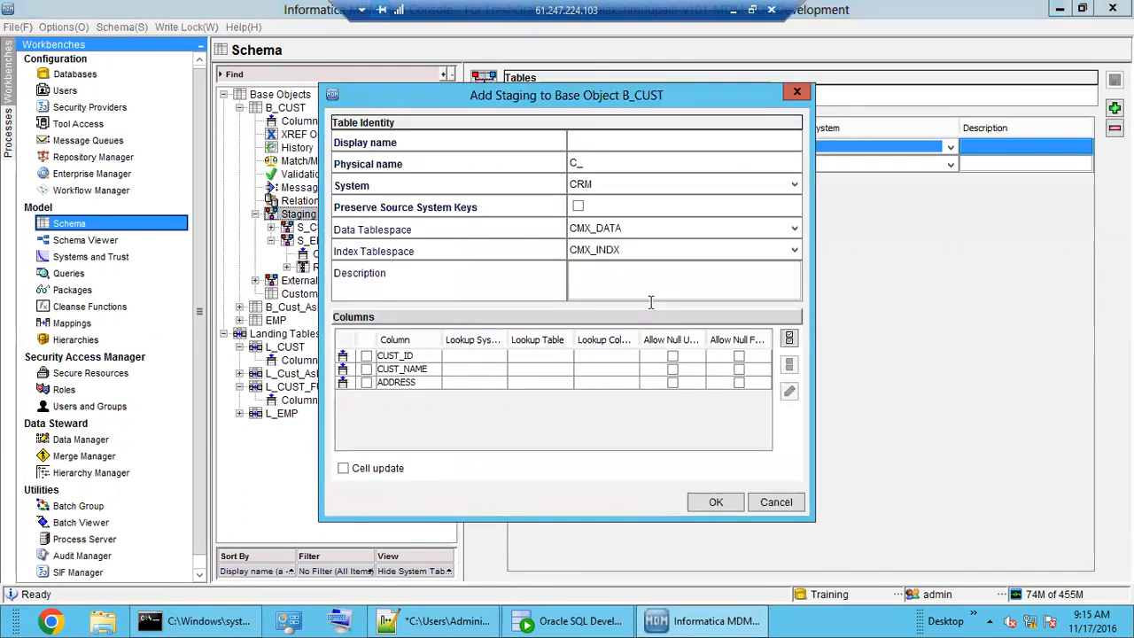
{"action": "left_click", "coordinate": [366, 383]}
{"action": "left_click", "coordinate": [366, 370]}
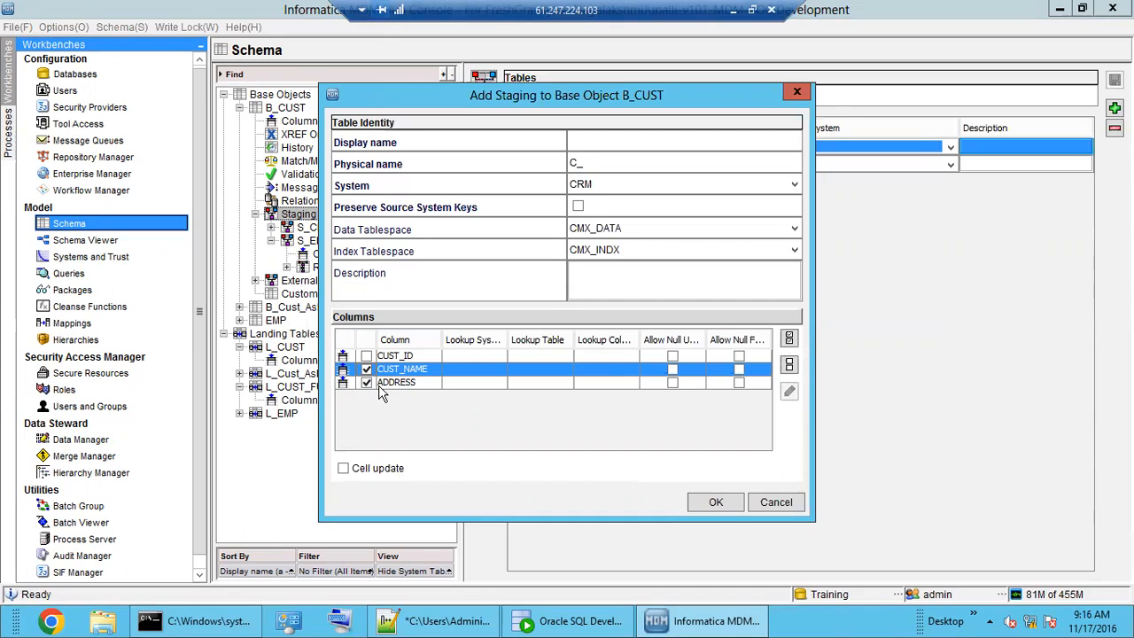
{"action": "left_click", "coordinate": [776, 502]}
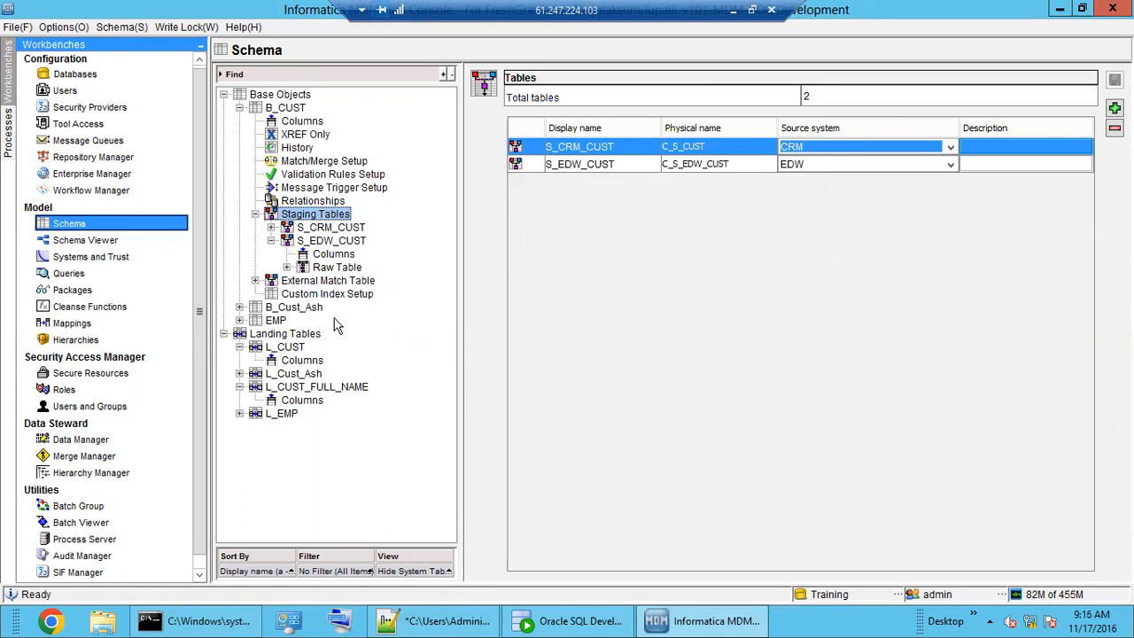
Step: Open the Batch Viewer and inspect the Load batch jobs Load from S_CRM_CUST and Load from S_EDW_CUST under B_CUST
{"action": "left_click", "coordinate": [103, 528]}
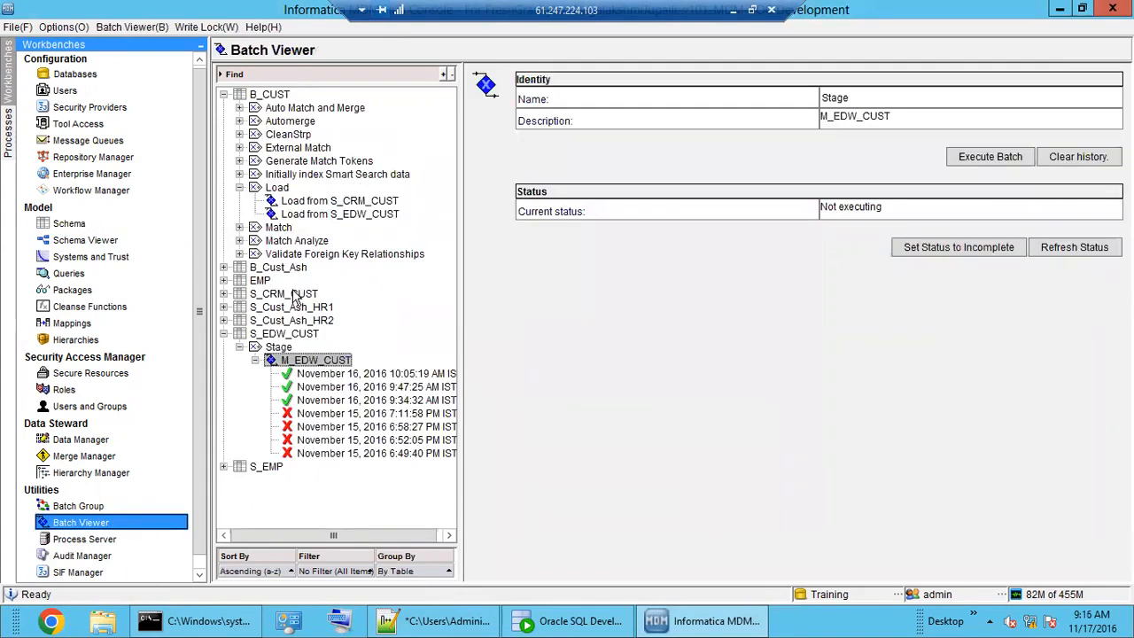
{"action": "left_click", "coordinate": [277, 190]}
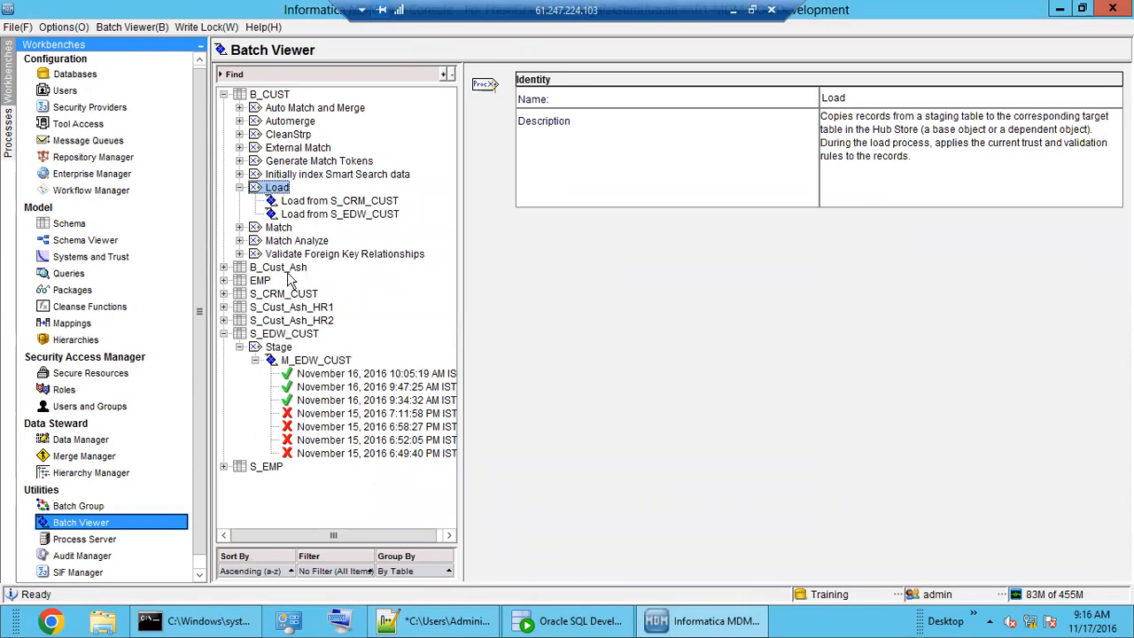
{"action": "left_click", "coordinate": [345, 215]}
{"action": "left_click", "coordinate": [347, 202]}
{"action": "left_click", "coordinate": [348, 215]}
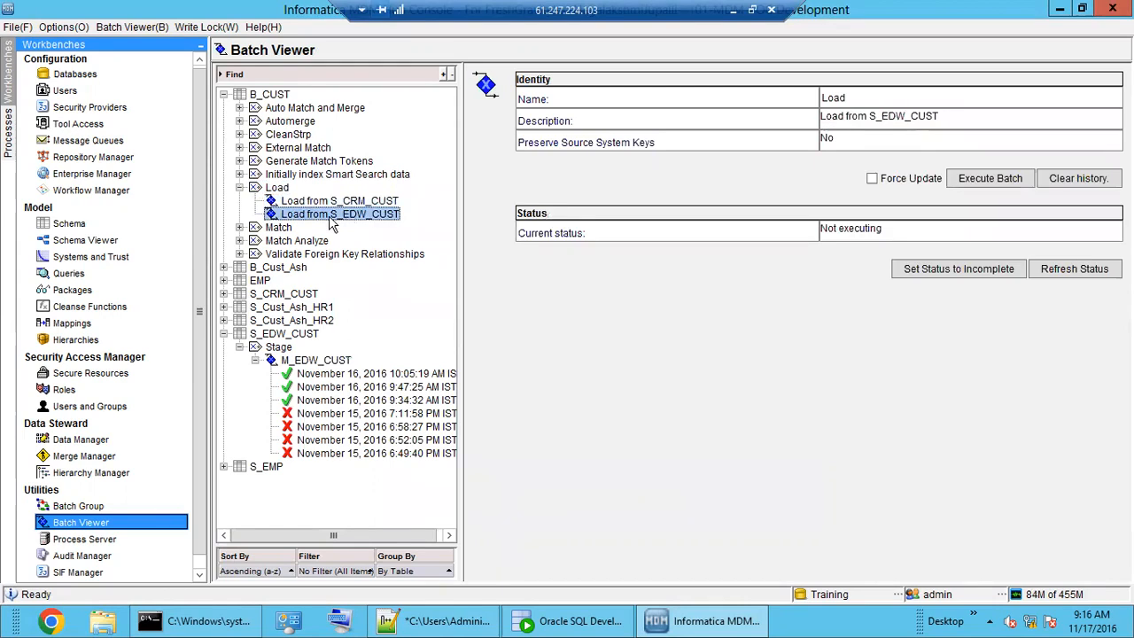
{"action": "left_click", "coordinate": [364, 202]}
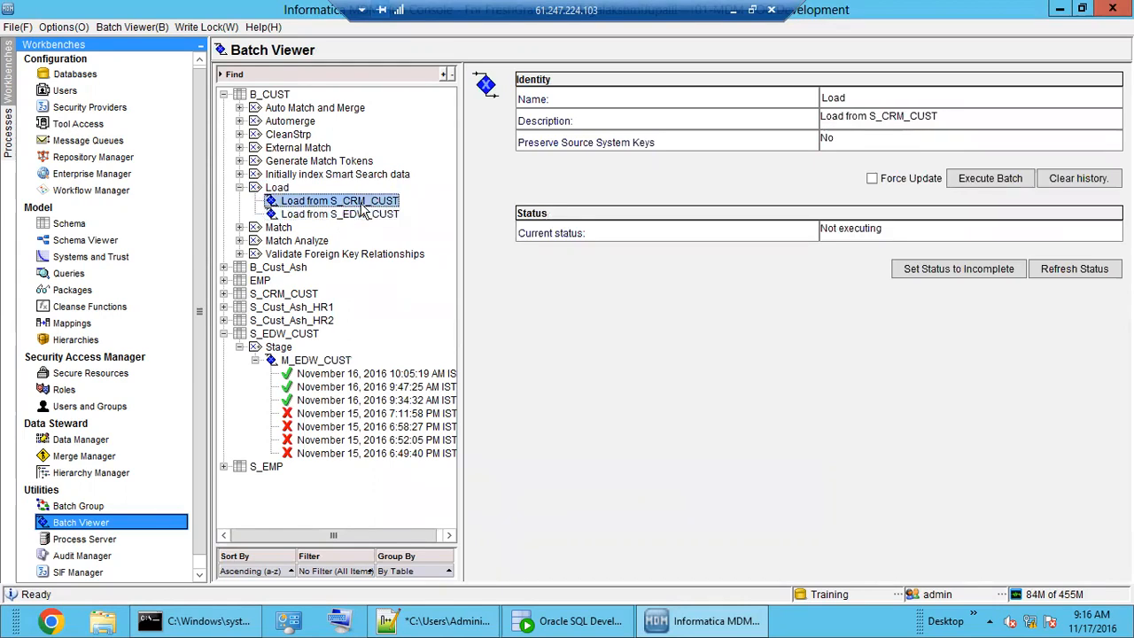
{"action": "key", "text": "Down"}
Step: Switch back through the Schema and Batch Viewer, ending on the S_EDW_CUST staging table's columns
{"action": "left_click", "coordinate": [71, 223]}
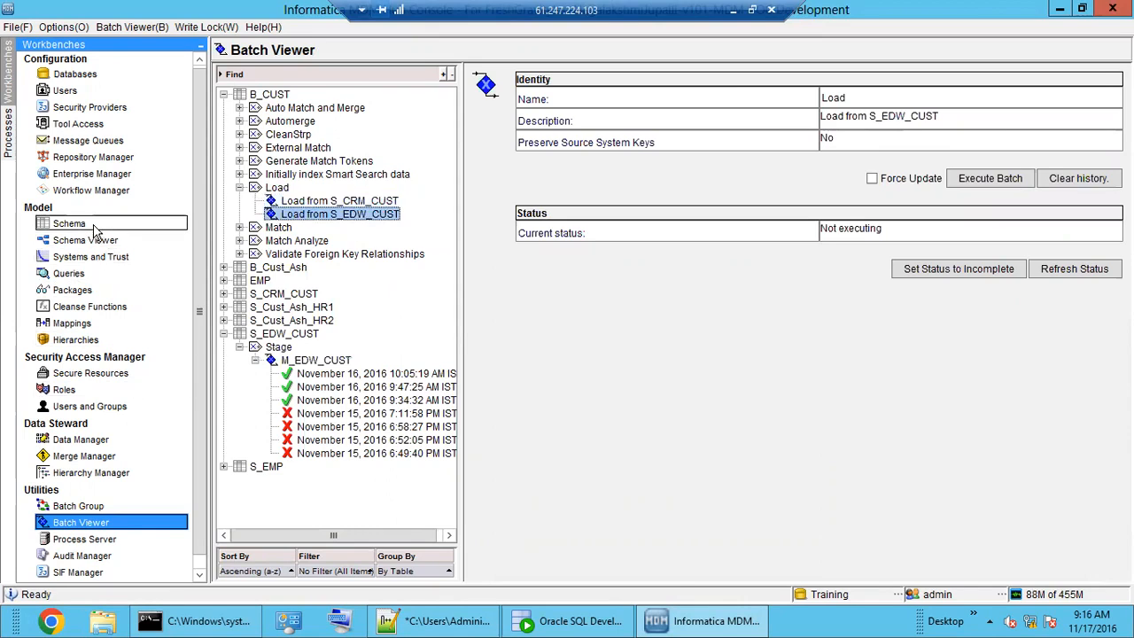
{"action": "left_click", "coordinate": [330, 242]}
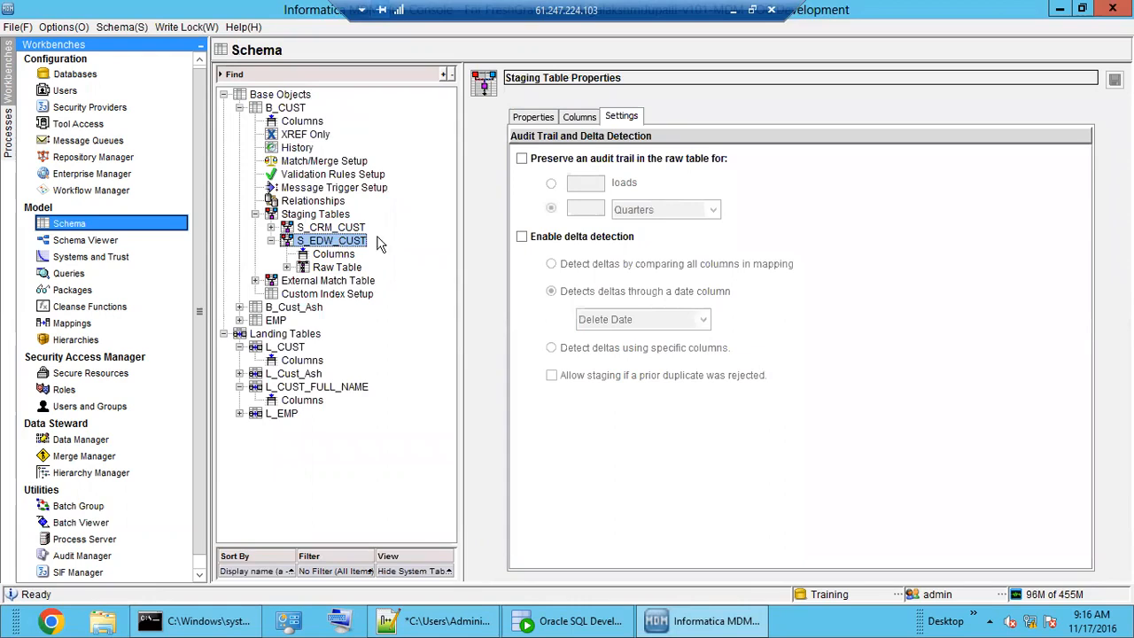
{"action": "left_click", "coordinate": [116, 521]}
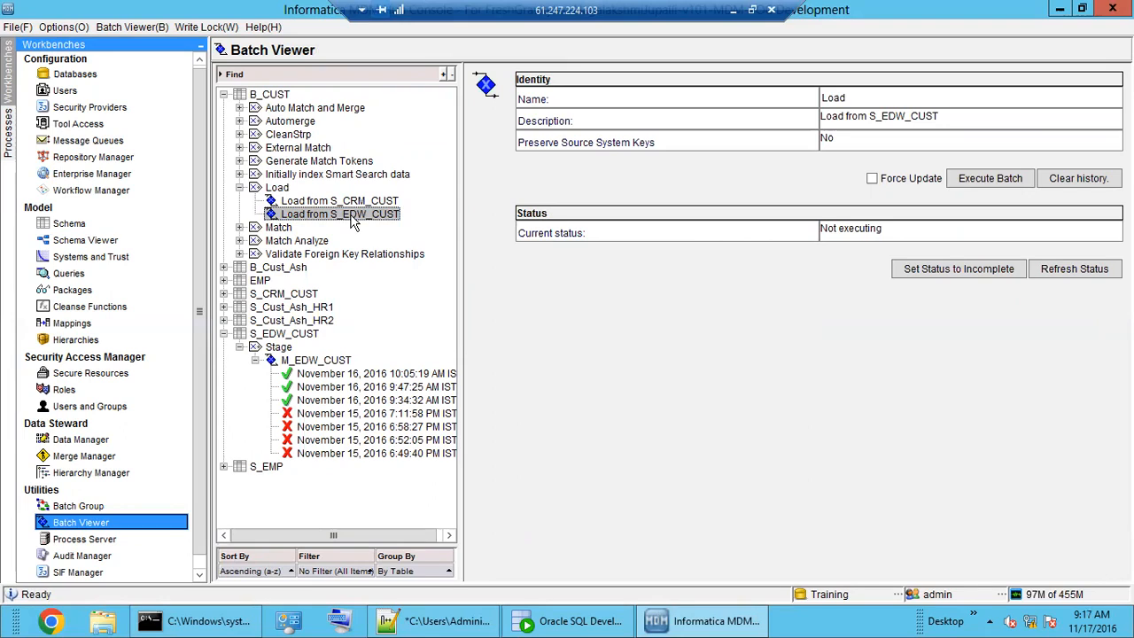
{"action": "left_click", "coordinate": [167, 230]}
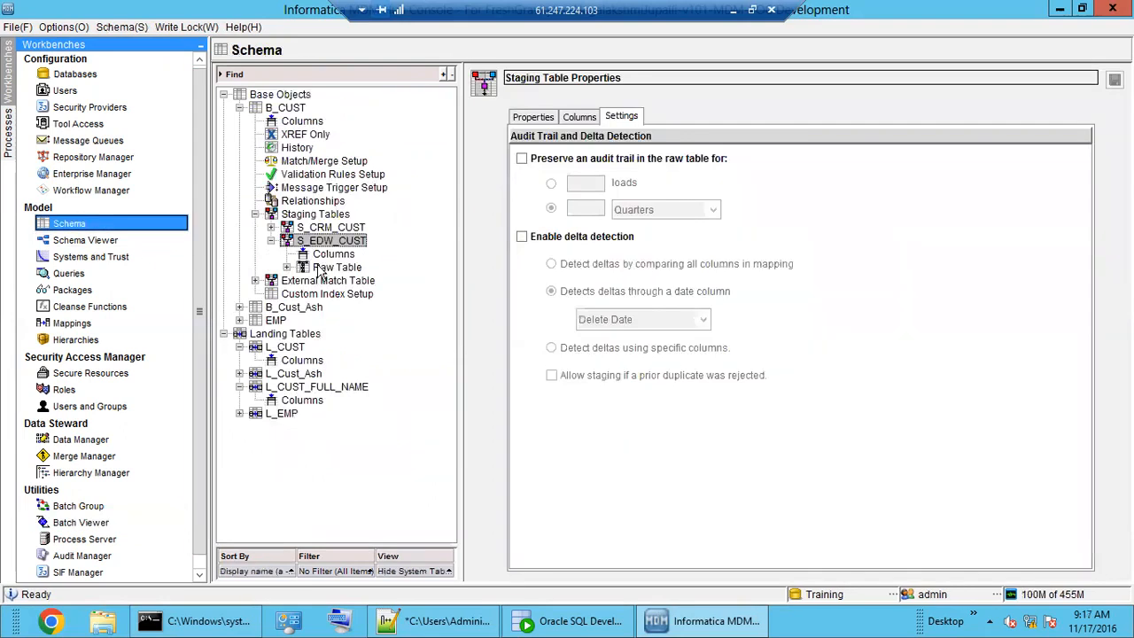
{"action": "left_click", "coordinate": [326, 256]}
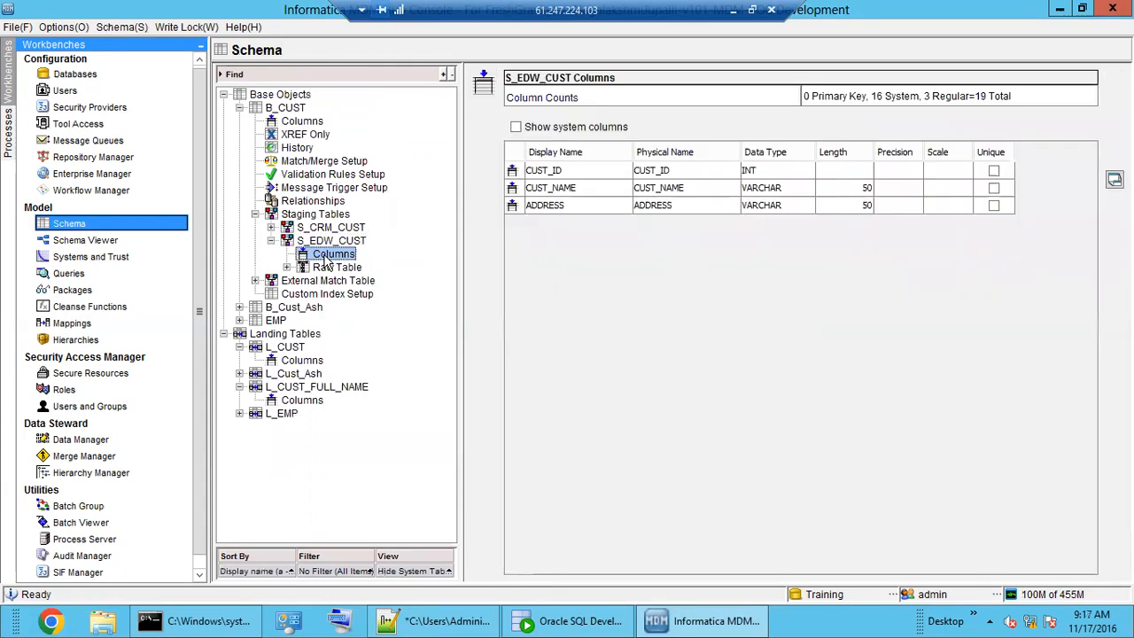
Step: Return to the notes and select 'table', 'stage process' and 'Base object' in the flow line
{"action": "left_click", "coordinate": [406, 620]}
{"action": "left_click", "coordinate": [126, 401]}
{"action": "left_click_drag", "start_coordinate": [127, 400], "coordinate": [159, 400]}
{"action": "left_click_drag", "start_coordinate": [251, 401], "coordinate": [317, 401]}
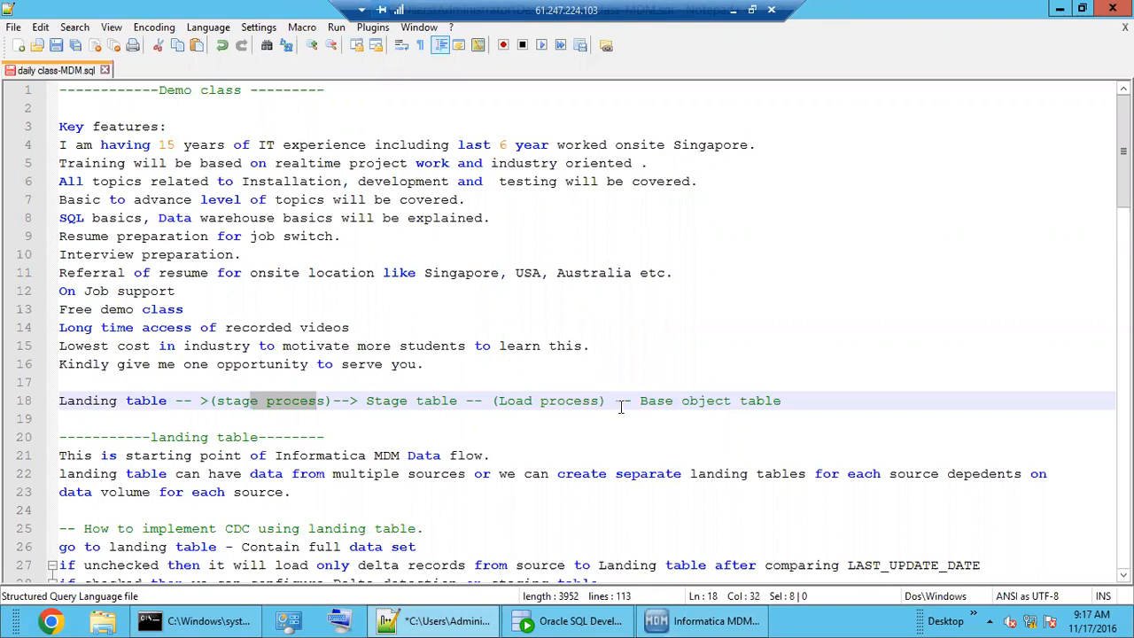
{"action": "left_click_drag", "start_coordinate": [660, 402], "coordinate": [750, 401]}
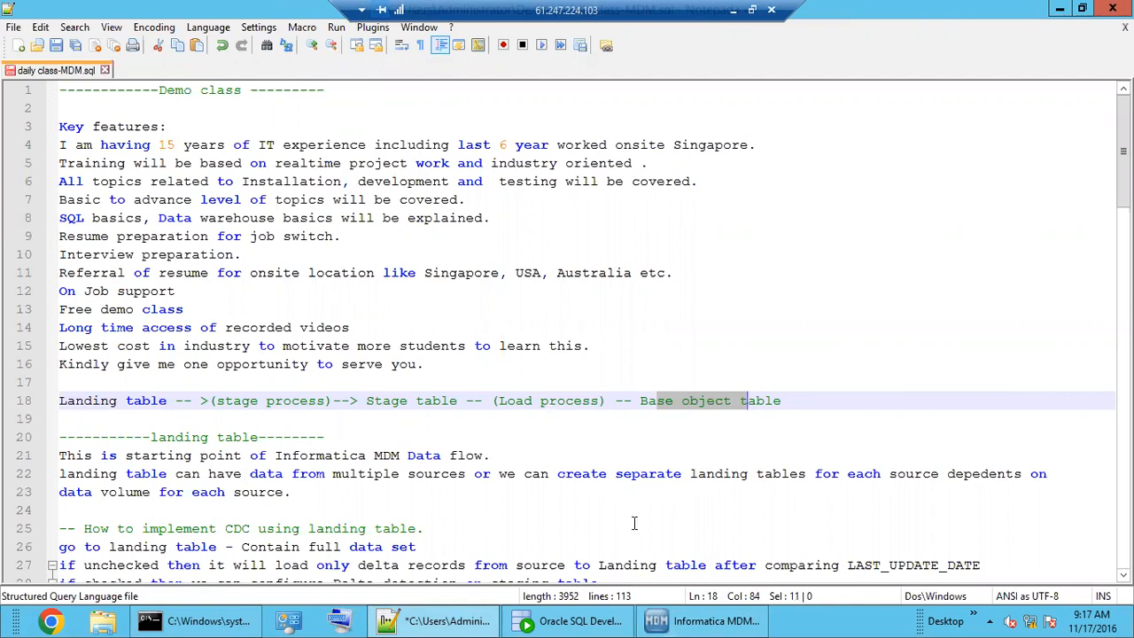
Step: Select 'Stage table -- (Load process) -- Base object table' in the notes
{"action": "left_click", "coordinate": [690, 623]}
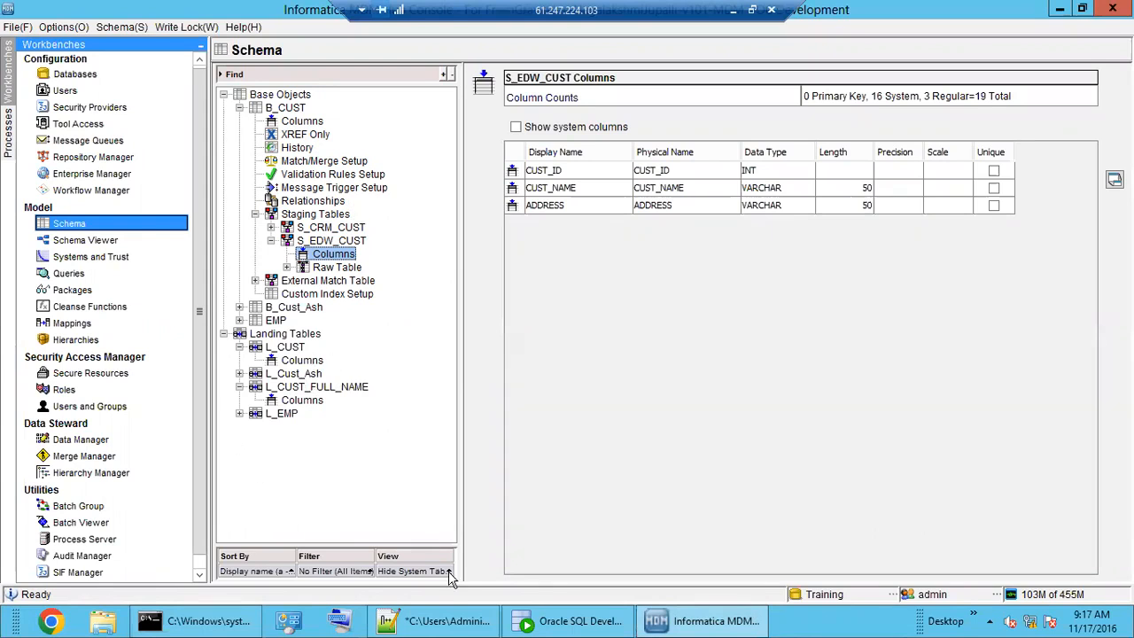
{"action": "left_click", "coordinate": [446, 621]}
{"action": "left_click_drag", "start_coordinate": [359, 401], "coordinate": [780, 401]}
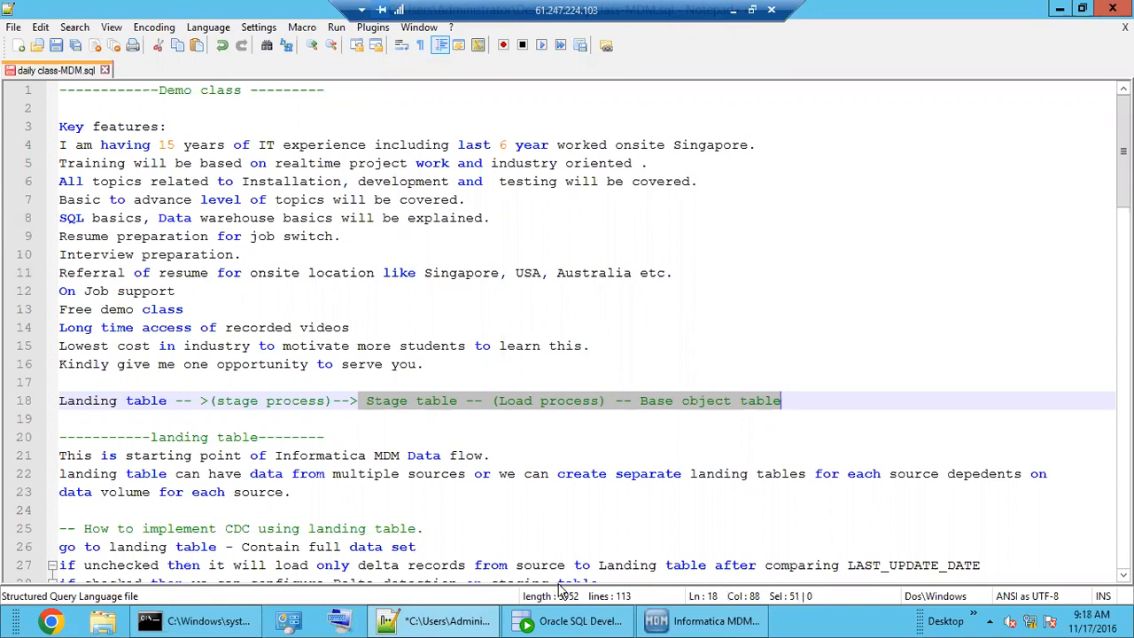
Step: Switch to the Schema and step through the B_CUST base object's column rows
{"action": "left_click", "coordinate": [704, 620]}
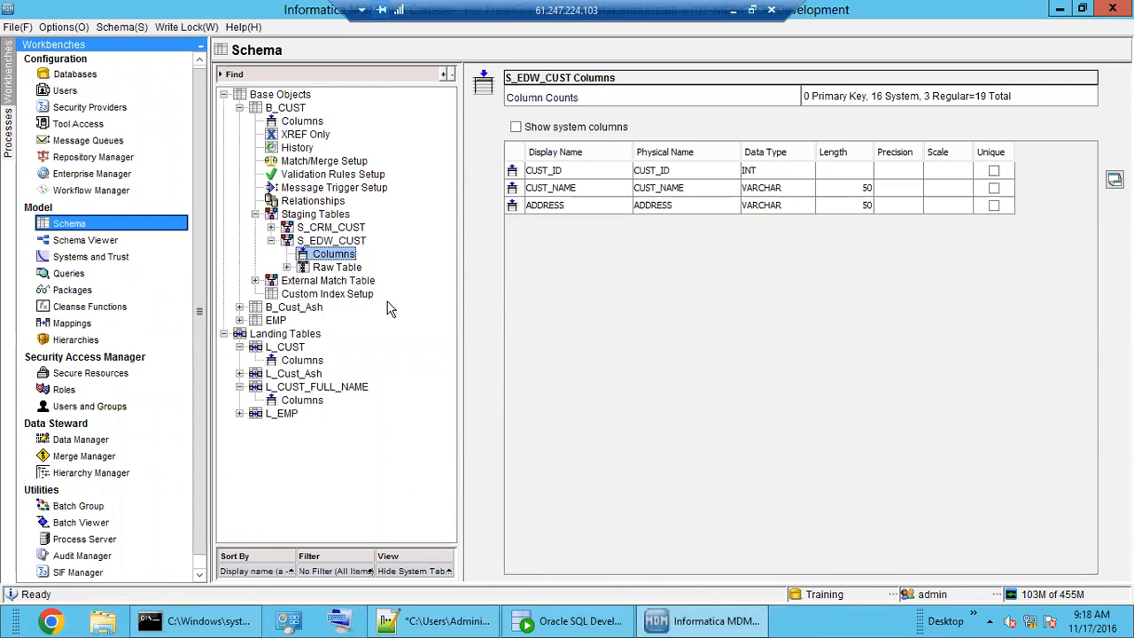
{"action": "left_click", "coordinate": [299, 122]}
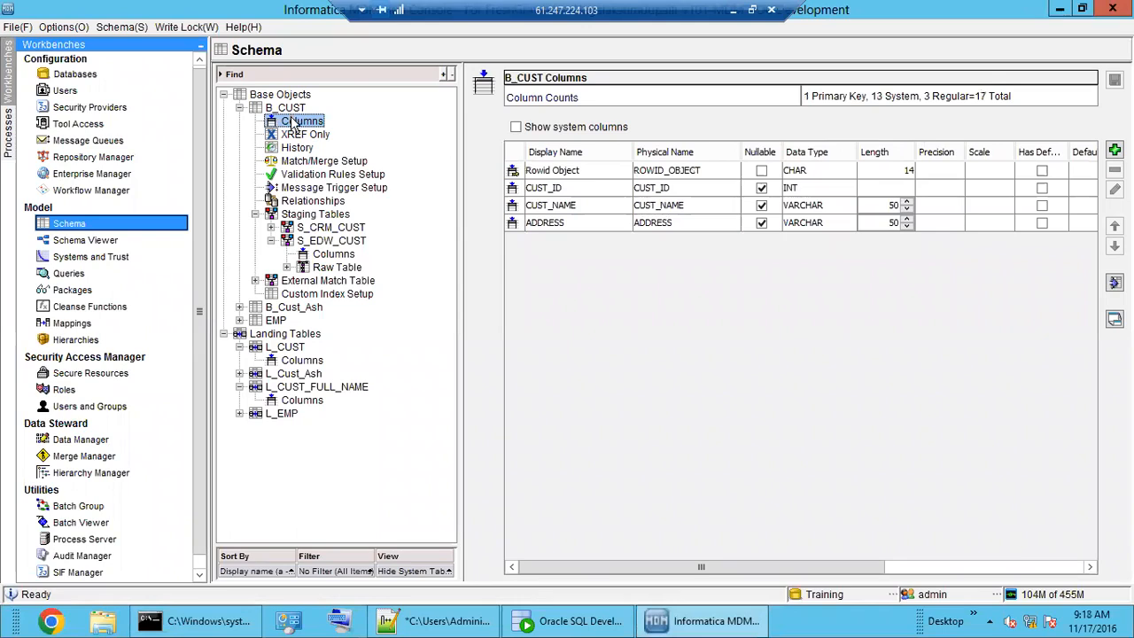
{"action": "left_click", "coordinate": [560, 225]}
{"action": "left_click", "coordinate": [567, 206]}
{"action": "left_click", "coordinate": [566, 189]}
{"action": "left_click", "coordinate": [567, 206]}
{"action": "left_click", "coordinate": [566, 221]}
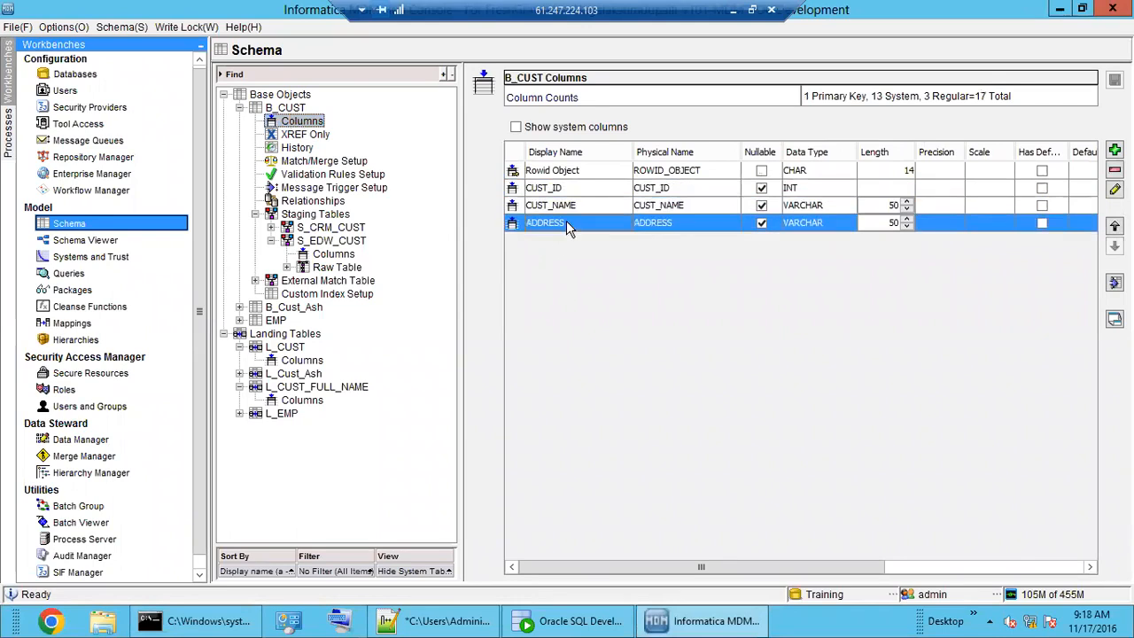
Step: Open the Add Staging dialog for B_CUST again, tick ADDRESS and CUST_NAME, and cancel it
{"action": "right_click", "coordinate": [317, 219]}
{"action": "left_click", "coordinate": [363, 223]}
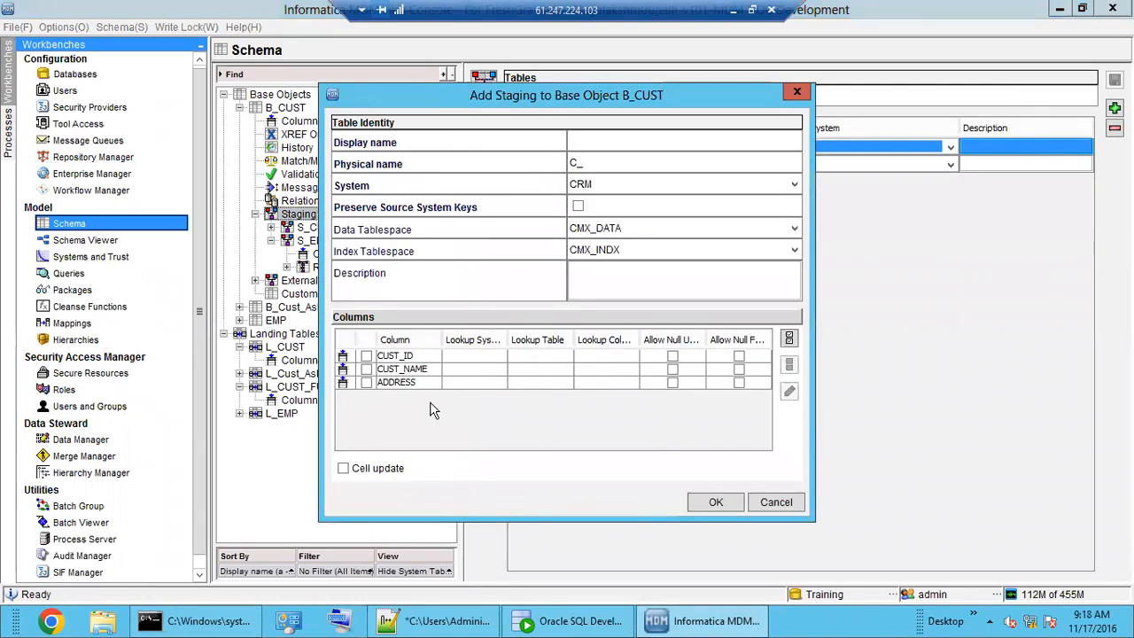
{"action": "left_click", "coordinate": [367, 384]}
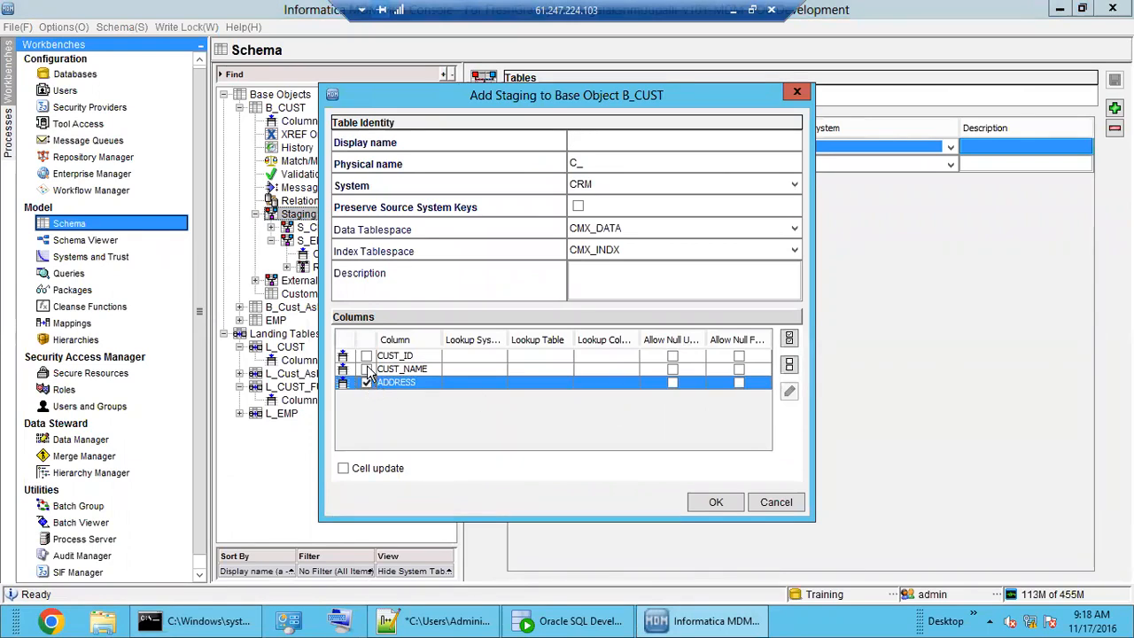
{"action": "left_click", "coordinate": [367, 370]}
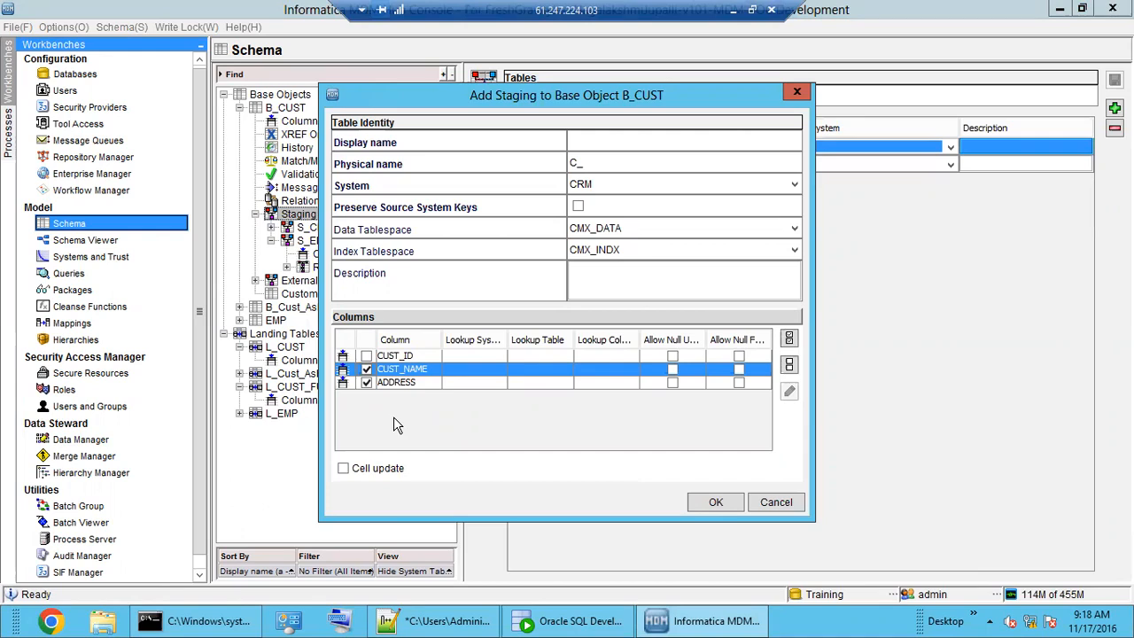
{"action": "left_click", "coordinate": [776, 503]}
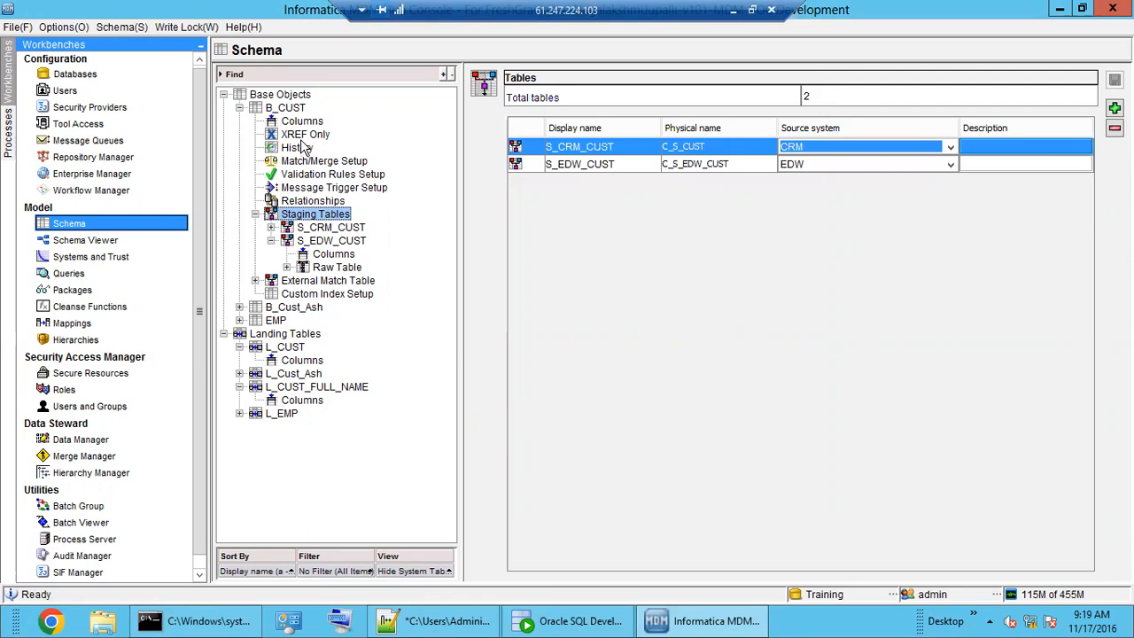
Step: Review the B_CUST base object columns and then the S_EDW_CUST staging table columns
{"action": "left_click", "coordinate": [301, 121]}
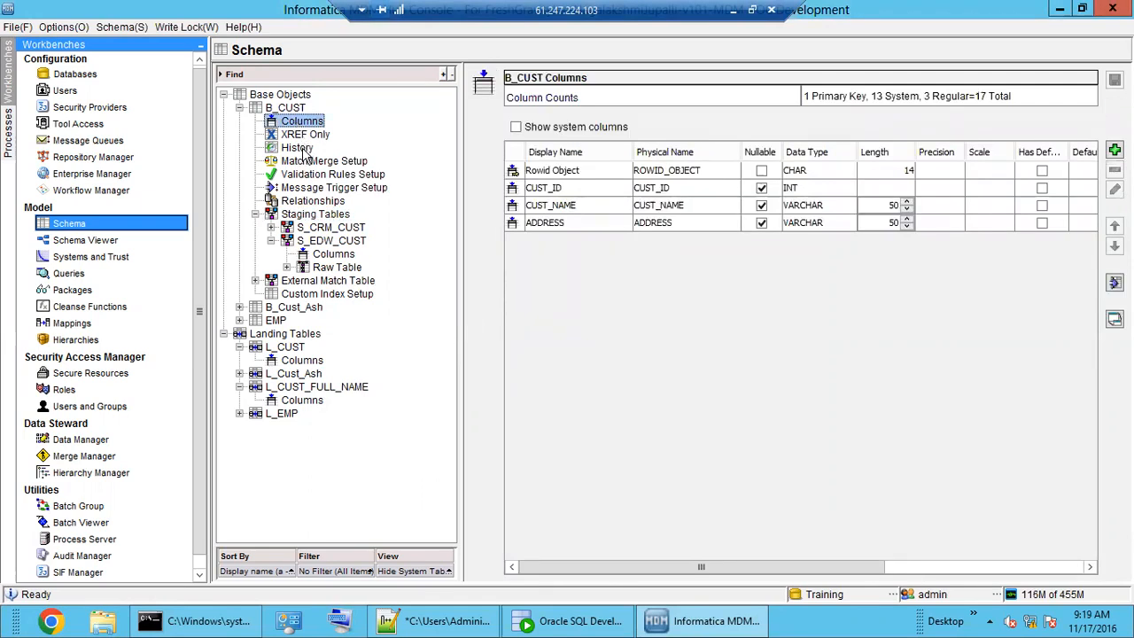
{"action": "left_click", "coordinate": [285, 109]}
{"action": "left_click", "coordinate": [301, 123]}
{"action": "left_click", "coordinate": [321, 244]}
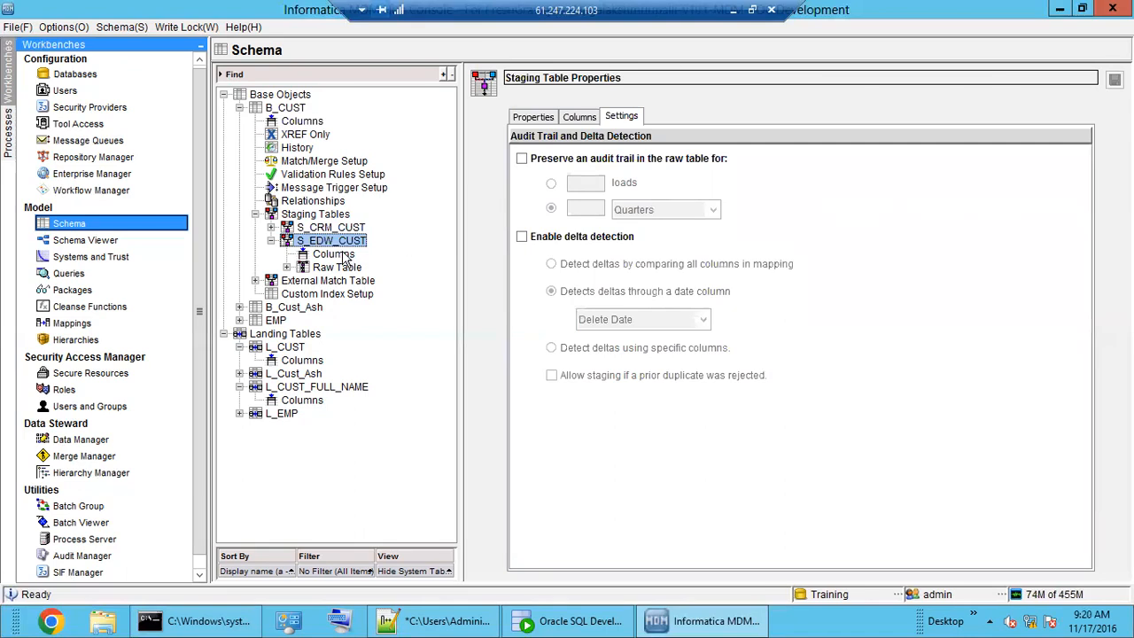
{"action": "left_click", "coordinate": [345, 255]}
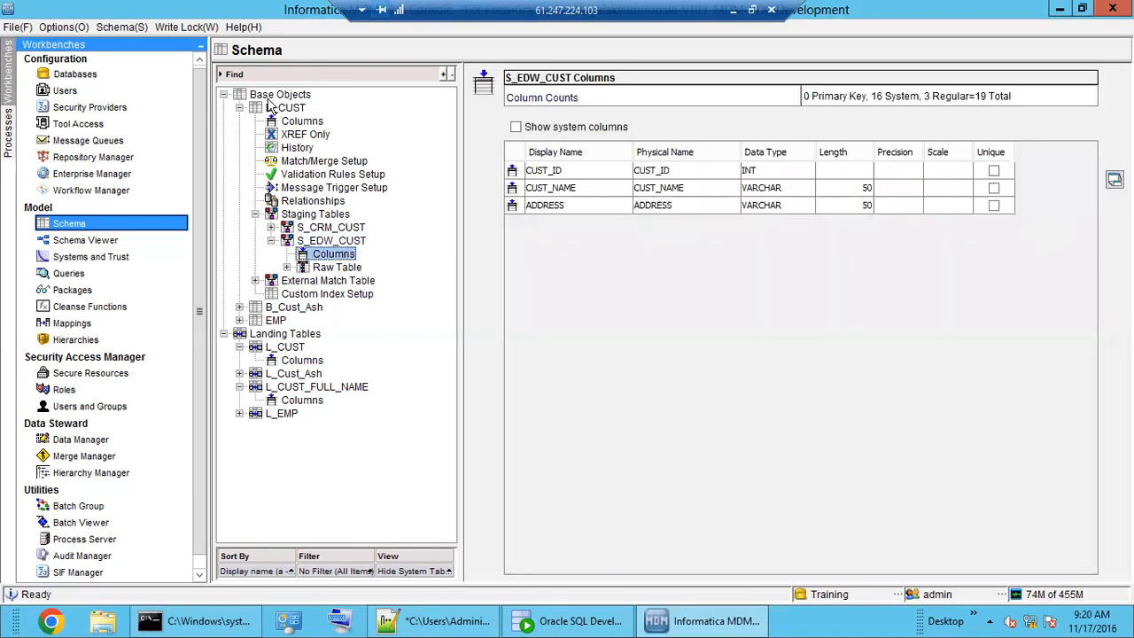
Step: Review the S_EDW_CUST staging table's settings and step through its column rows
{"action": "left_click", "coordinate": [191, 27]}
{"action": "left_click", "coordinate": [769, 340]}
{"action": "left_click", "coordinate": [328, 240]}
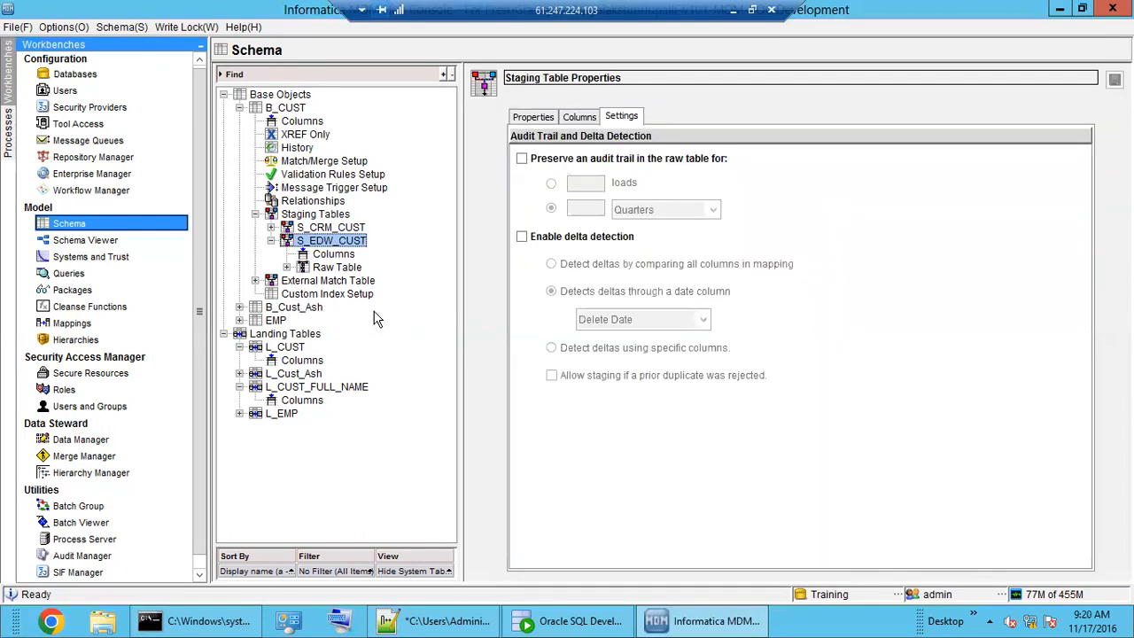
{"action": "left_click", "coordinate": [334, 254]}
{"action": "left_click", "coordinate": [594, 205]}
{"action": "left_click", "coordinate": [585, 188]}
{"action": "left_click", "coordinate": [581, 172]}
{"action": "left_click", "coordinate": [585, 190]}
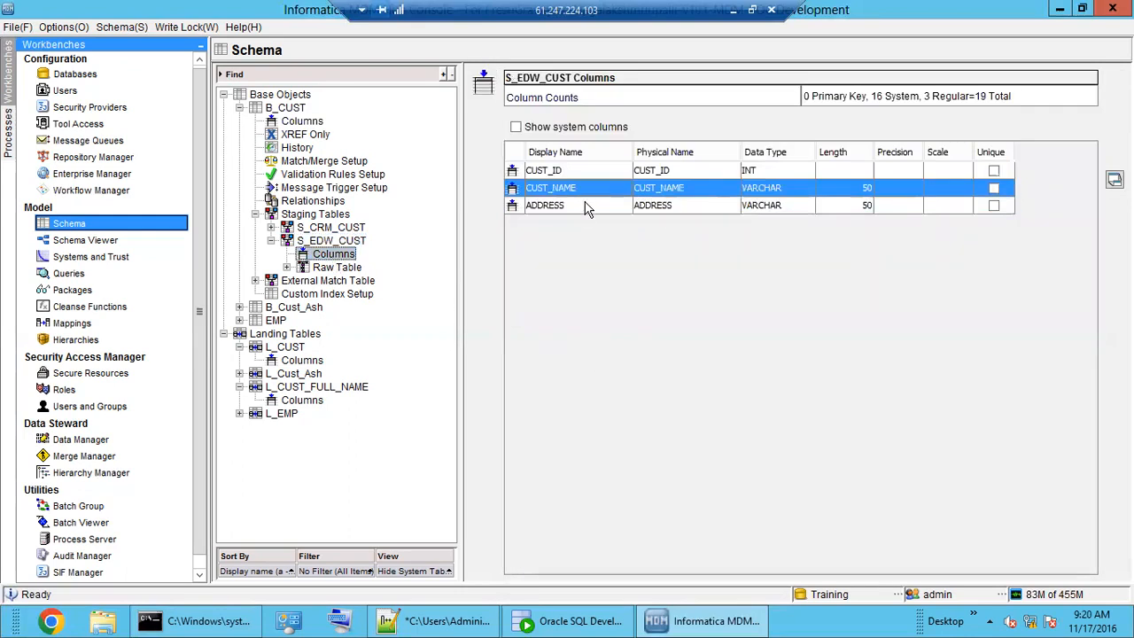
{"action": "left_click", "coordinate": [586, 206]}
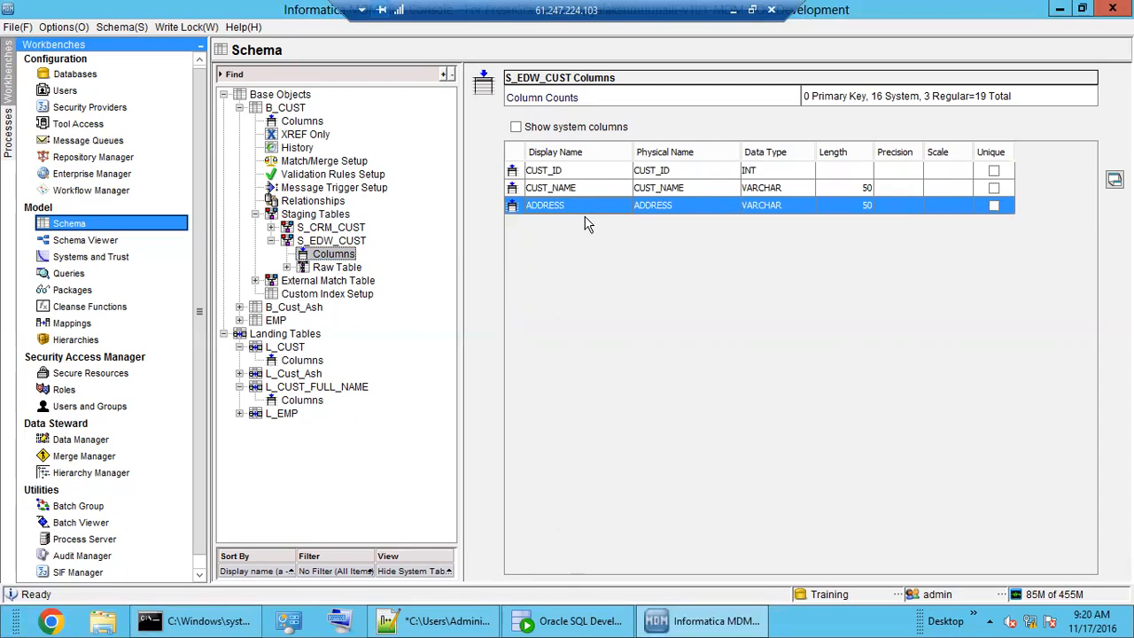
{"action": "left_click", "coordinate": [334, 245]}
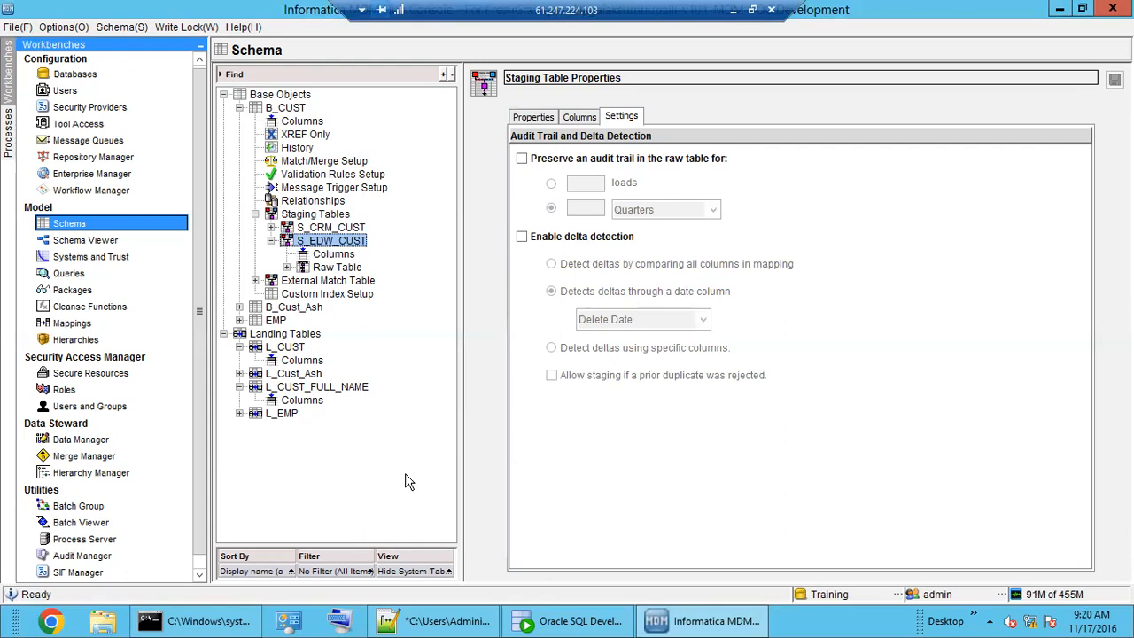
Step: Inspect the Load from S_CRM_CUST batch in the Batch Viewer, then return to the schema
{"action": "left_click", "coordinate": [113, 523]}
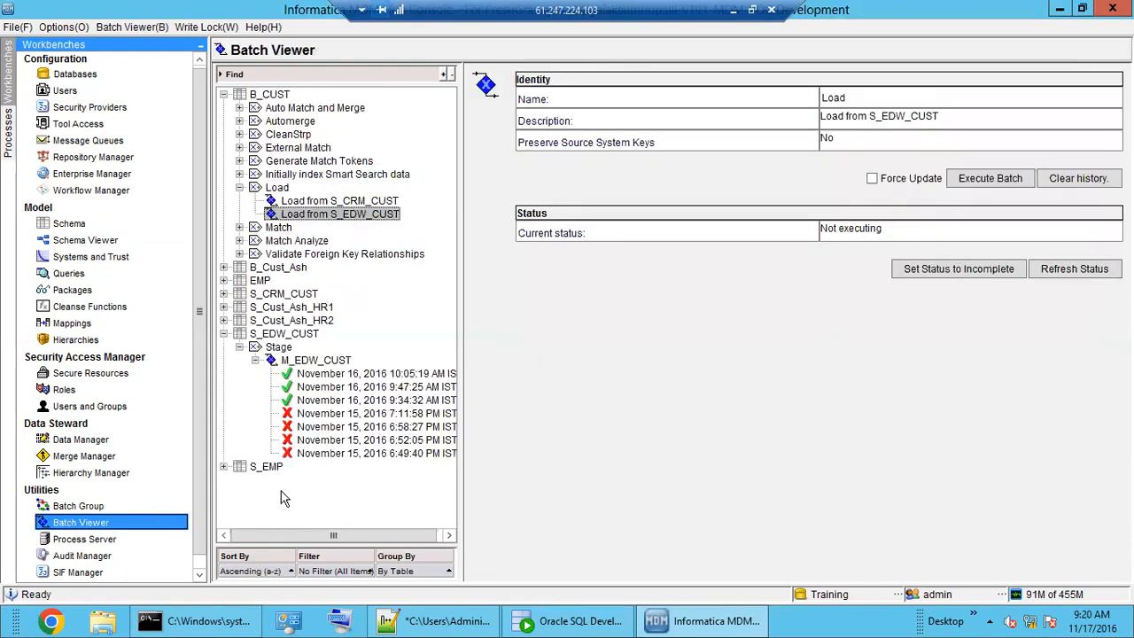
{"action": "left_click", "coordinate": [340, 202]}
{"action": "left_click", "coordinate": [69, 223]}
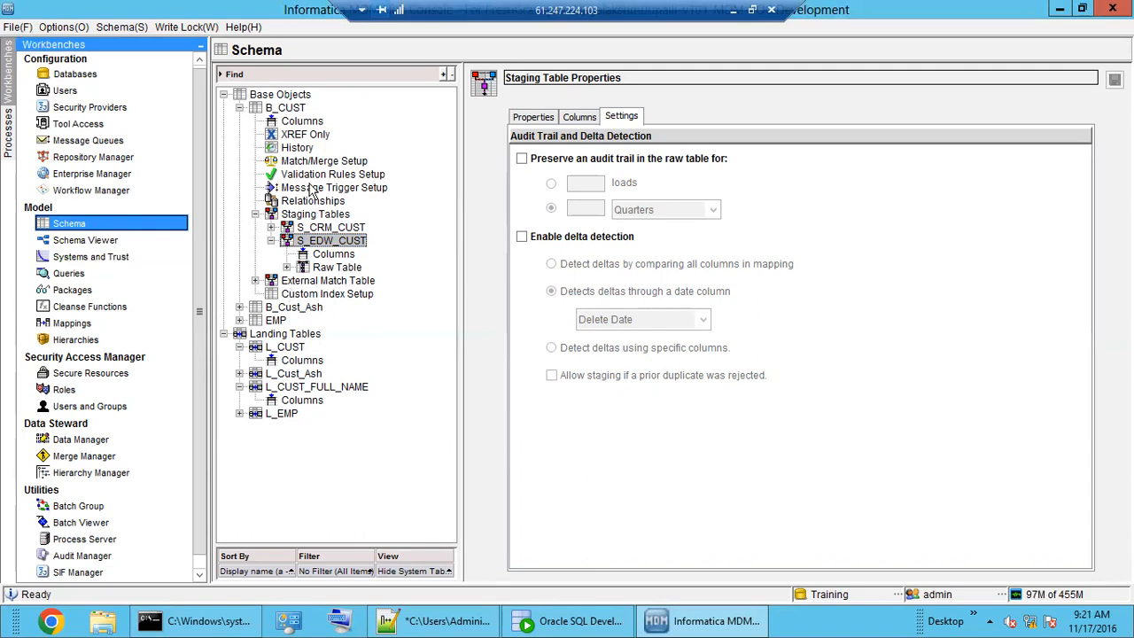
Step: Switch between the S_EDW_CUST staging table properties and its column list, selecting column rows
{"action": "left_click", "coordinate": [335, 256]}
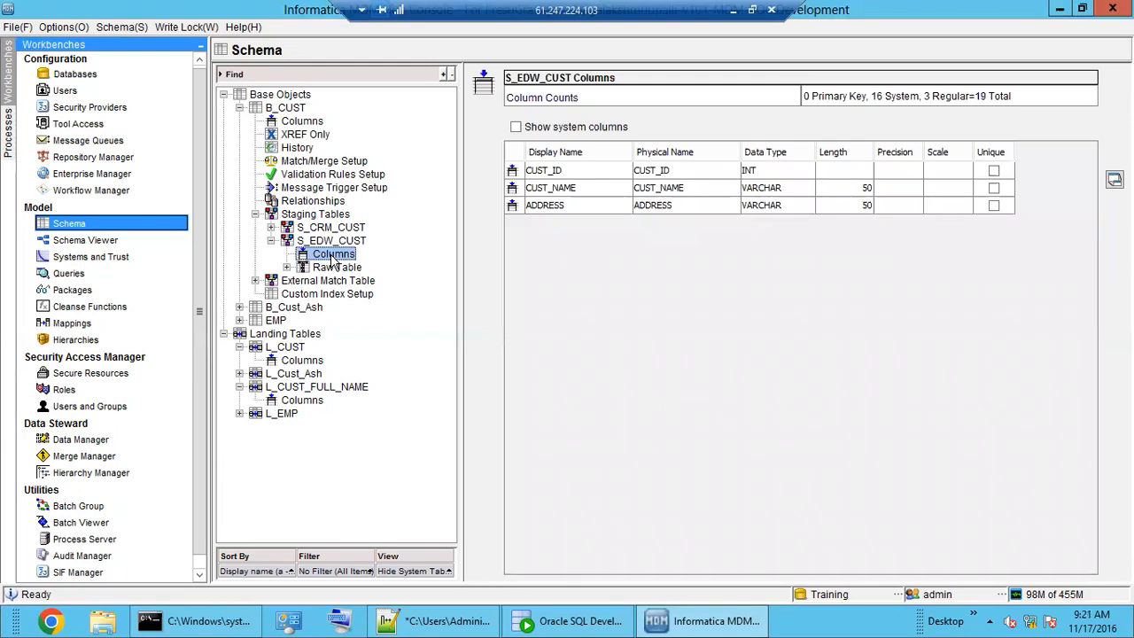
{"action": "left_click", "coordinate": [334, 244]}
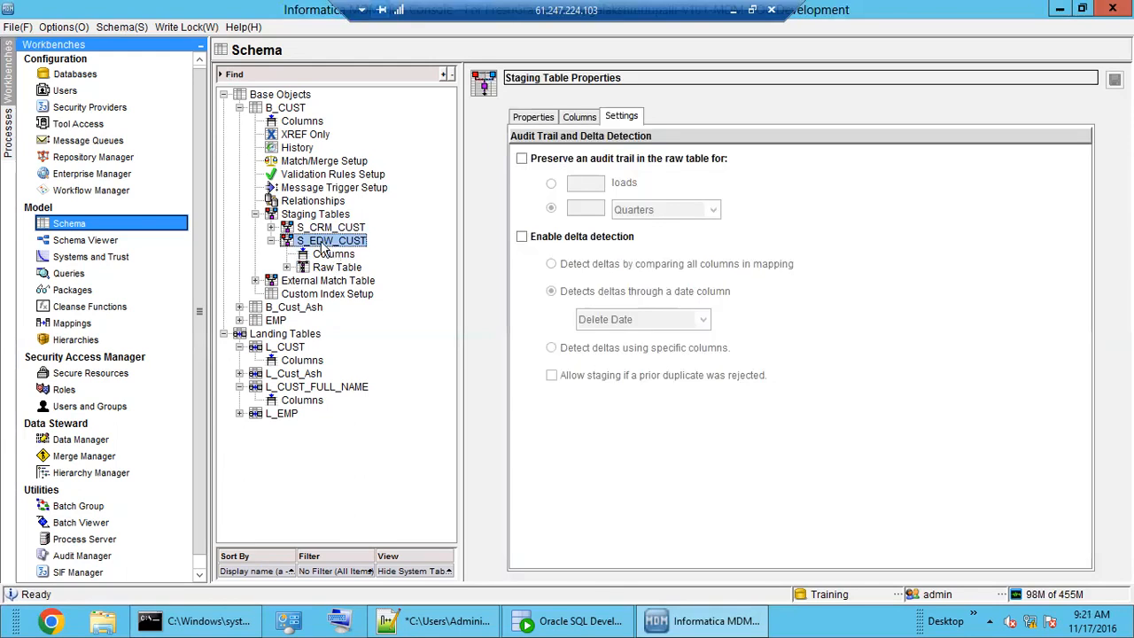
{"action": "left_click", "coordinate": [351, 257]}
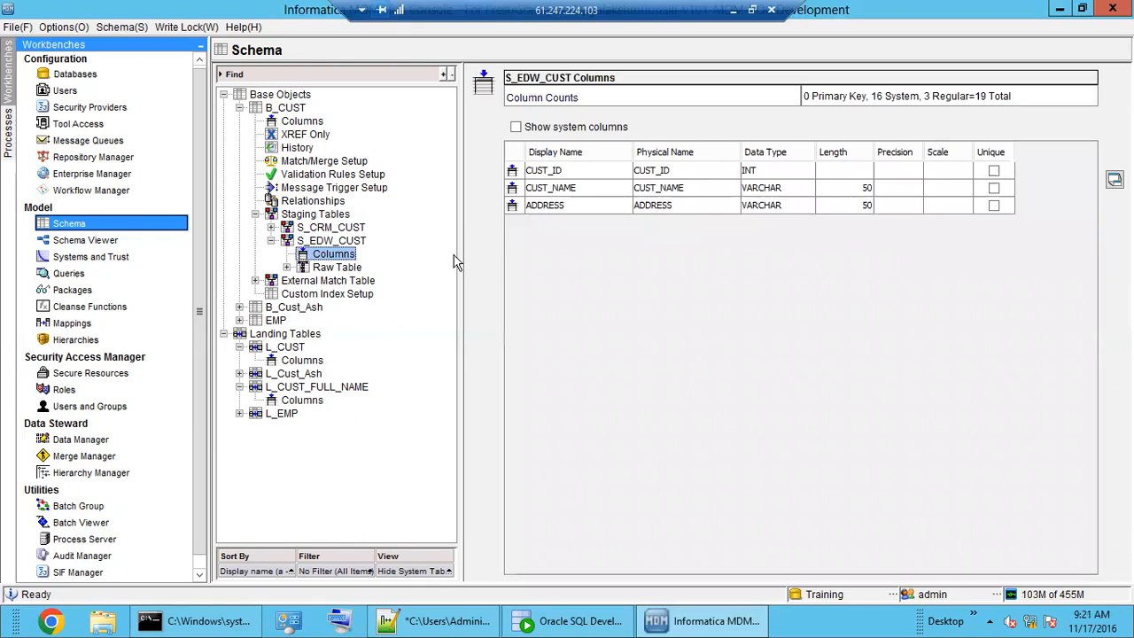
{"action": "left_click", "coordinate": [551, 179]}
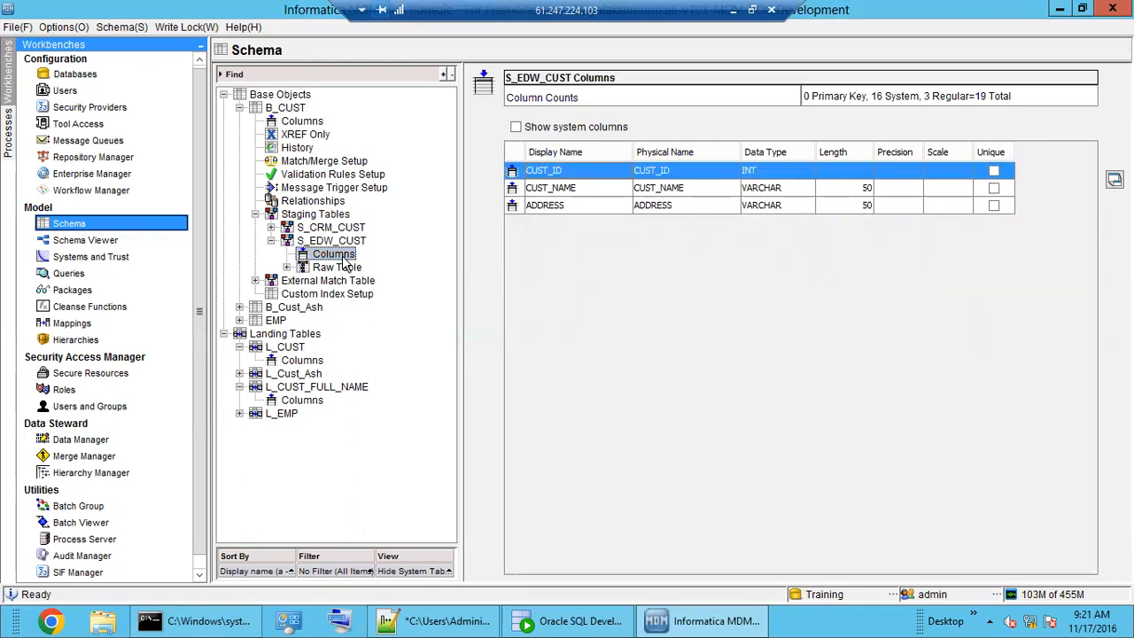
{"action": "left_click", "coordinate": [572, 193]}
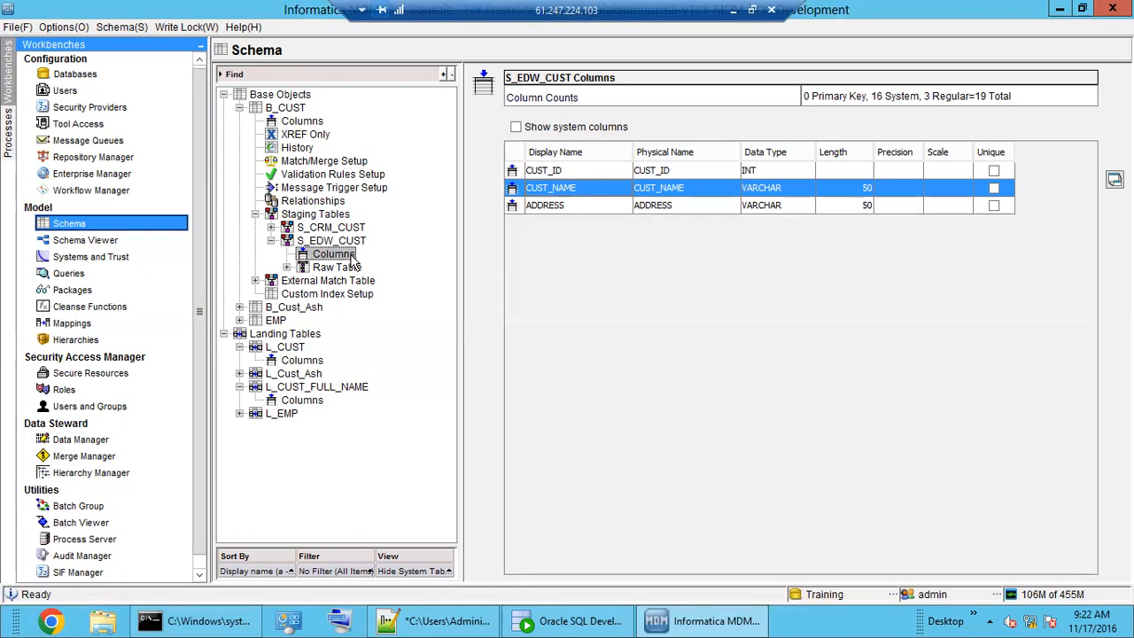
Step: Open the M_CRM_CUST mapping diagram, then go back to the schema
{"action": "left_click", "coordinate": [71, 323]}
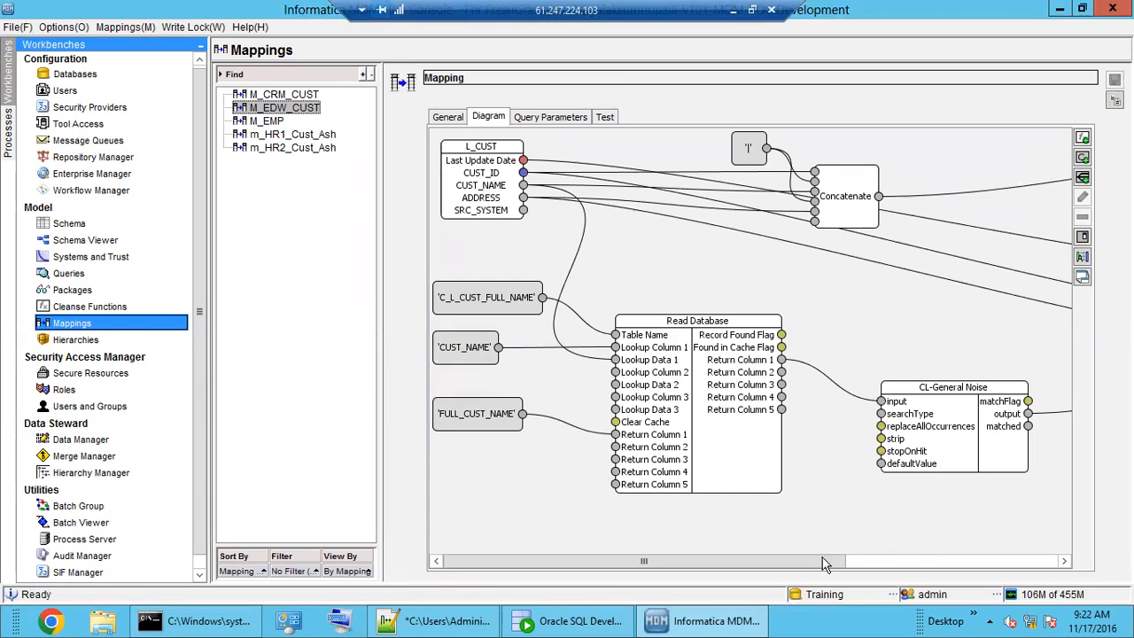
{"action": "left_click", "coordinate": [279, 94]}
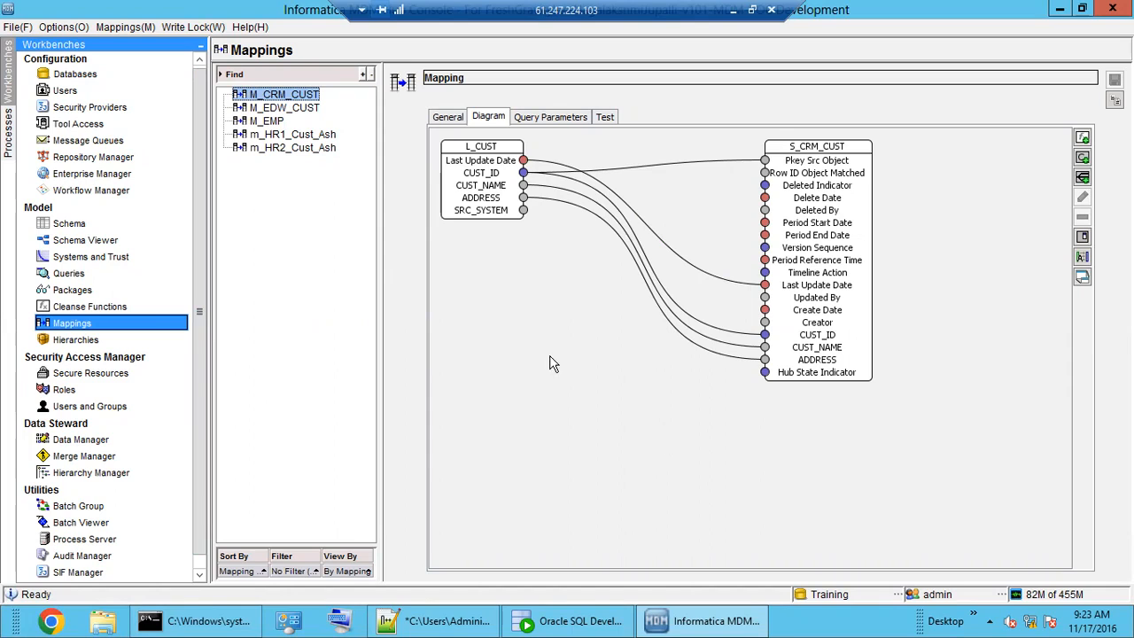
{"action": "left_click", "coordinate": [71, 227]}
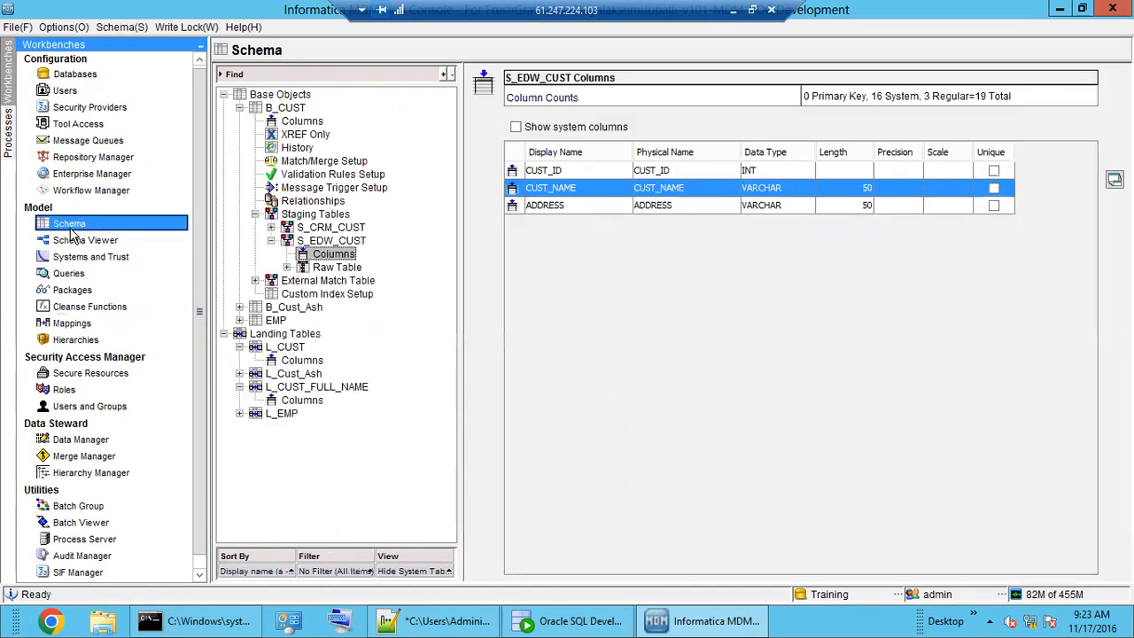
{"action": "left_click", "coordinate": [299, 123]}
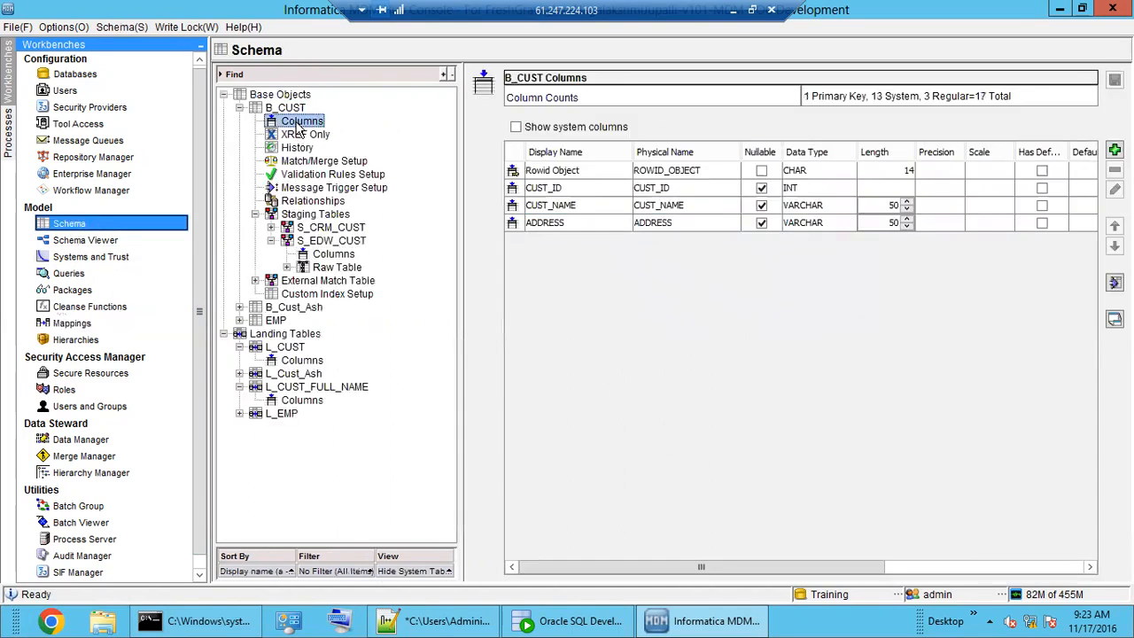
{"action": "left_click", "coordinate": [1114, 152]}
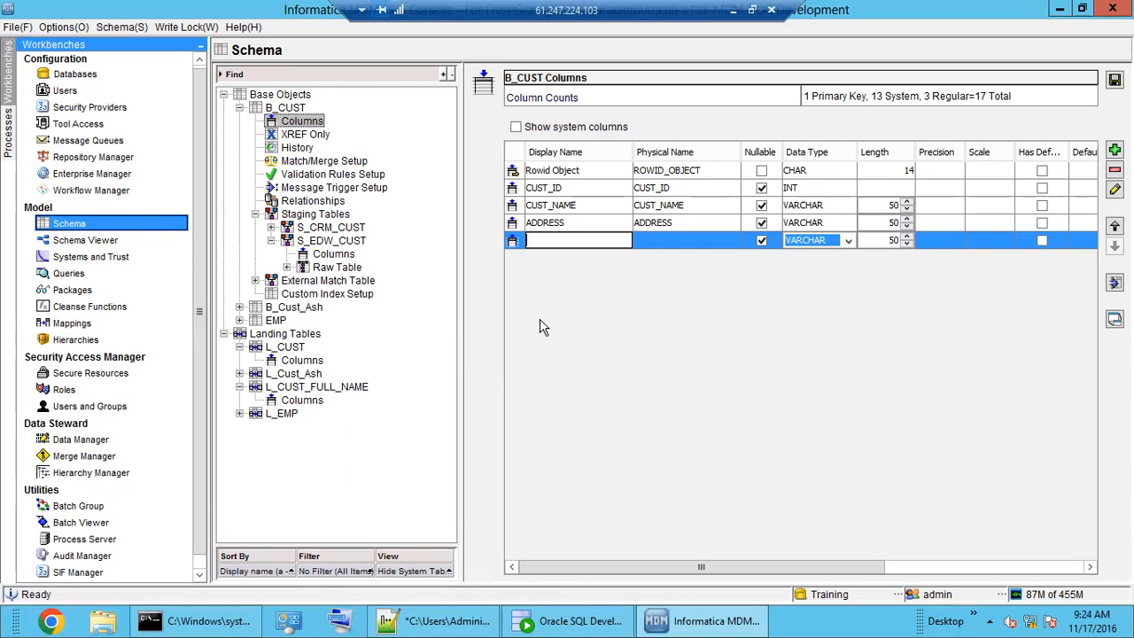
{"action": "left_click", "coordinate": [1114, 169]}
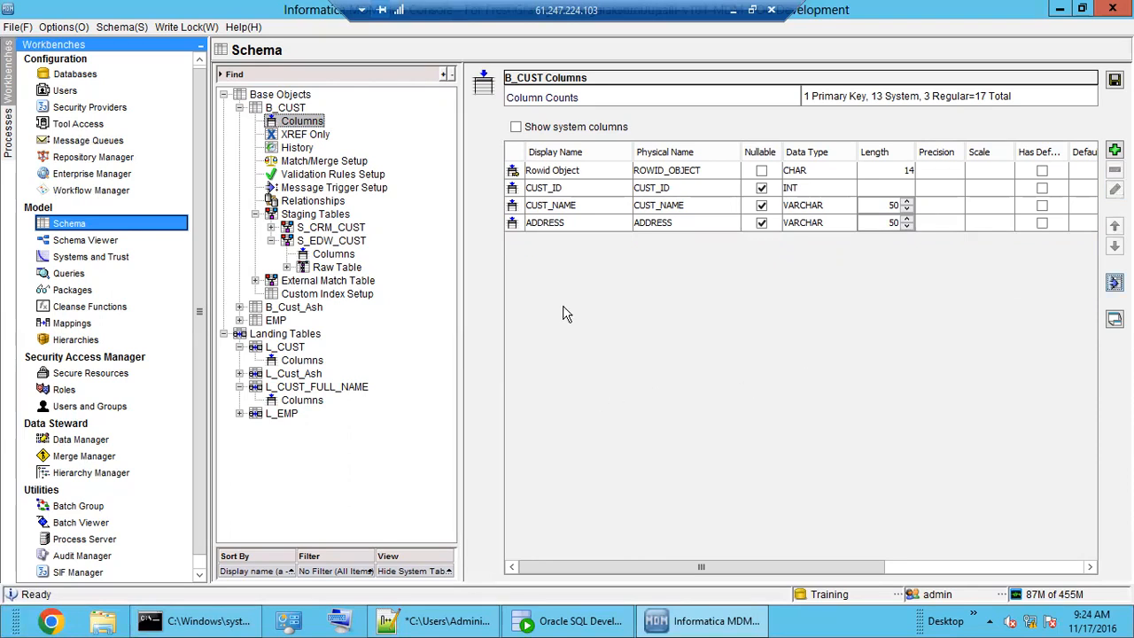
Step: Step through the B_CUST base object's column rows
{"action": "left_click", "coordinate": [564, 191]}
{"action": "left_click", "coordinate": [569, 210]}
{"action": "left_click", "coordinate": [574, 224]}
{"action": "left_click", "coordinate": [569, 210]}
{"action": "left_click", "coordinate": [568, 221]}
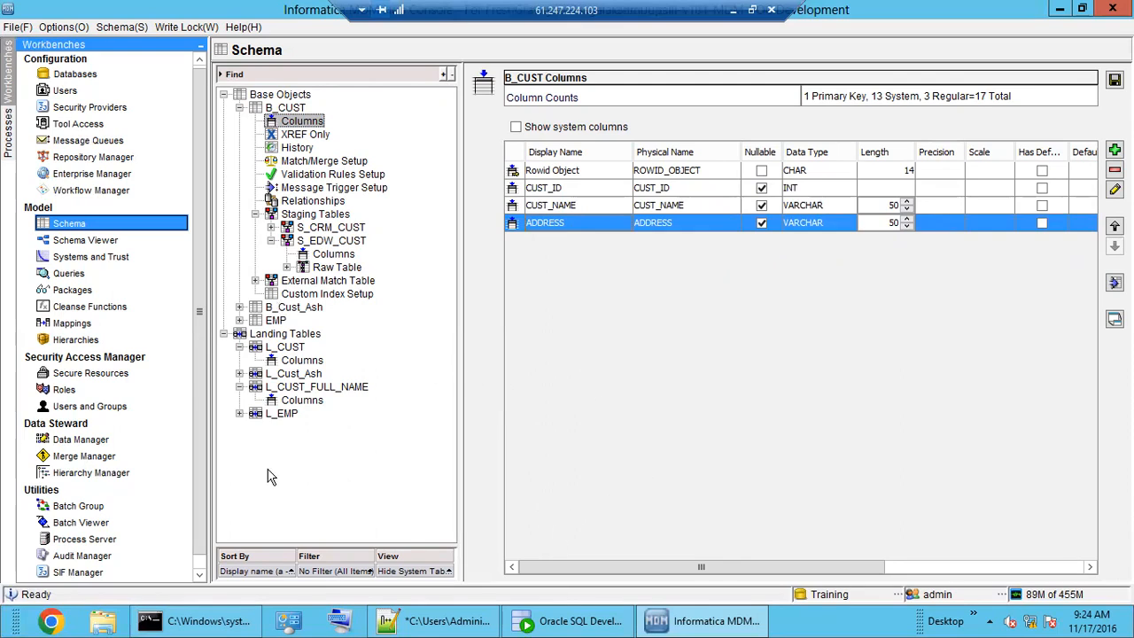
{"action": "left_click", "coordinate": [575, 211]}
{"action": "left_click", "coordinate": [572, 225]}
{"action": "left_click", "coordinate": [572, 206]}
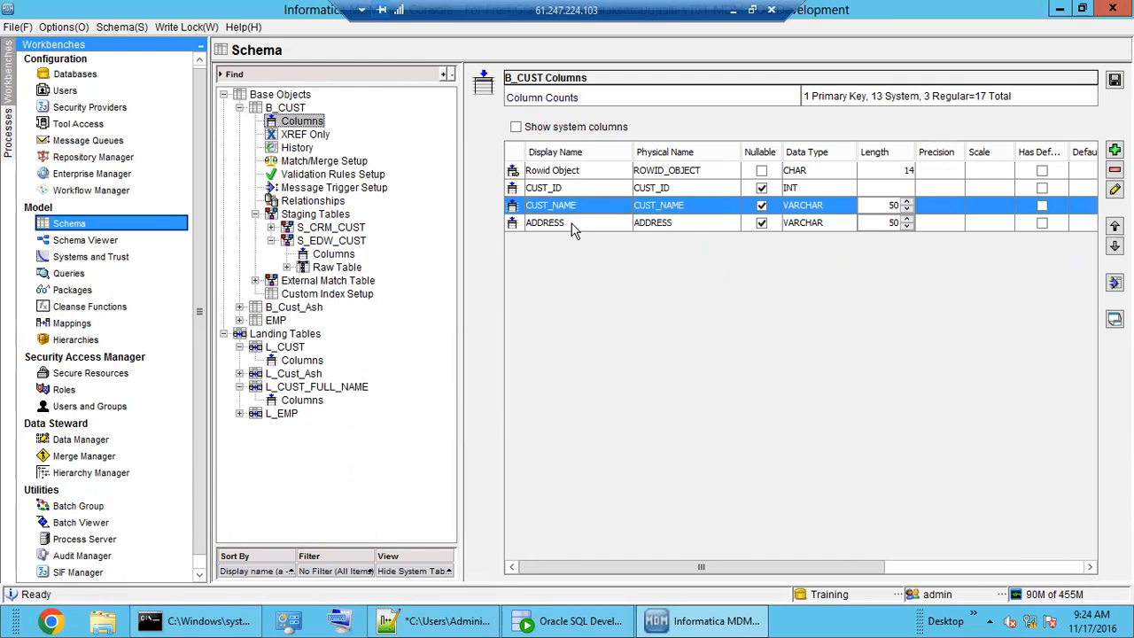
{"action": "left_click", "coordinate": [573, 225]}
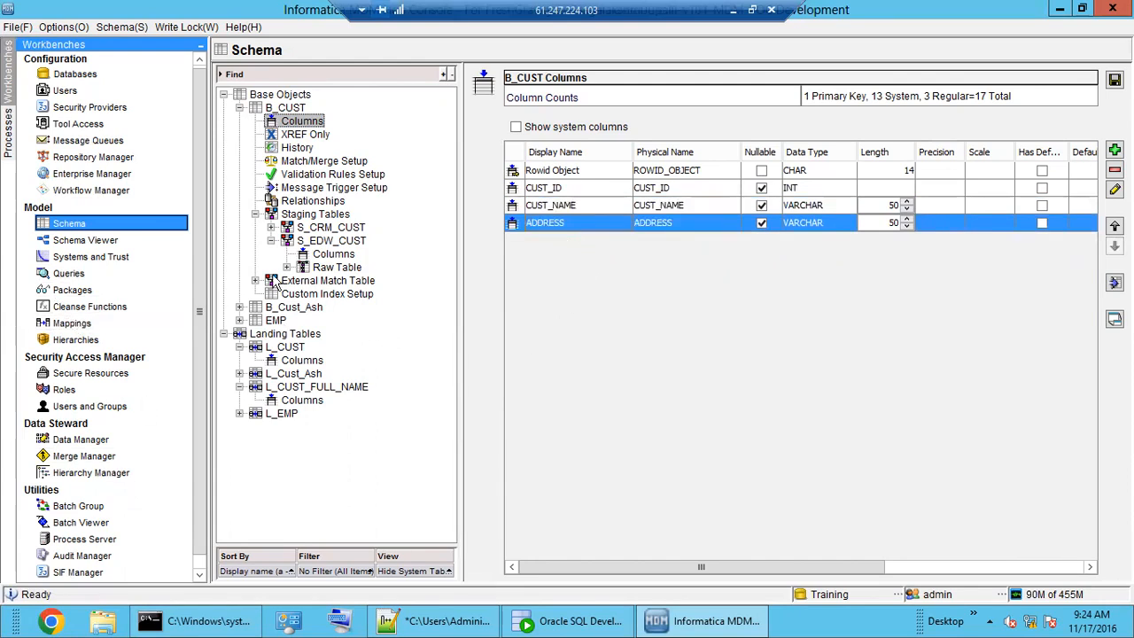
Step: Remove the S_EDW_CUST staging table from B_CUST, confirming removal of its dependent objects
{"action": "left_click", "coordinate": [329, 255]}
{"action": "left_click", "coordinate": [883, 353]}
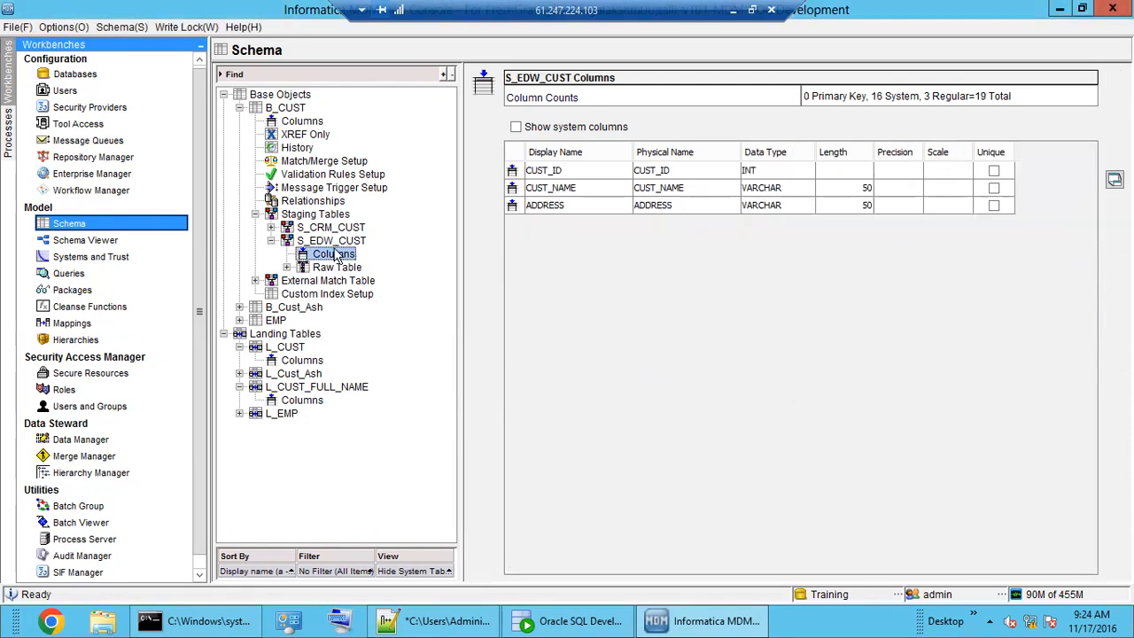
{"action": "left_click", "coordinate": [334, 241]}
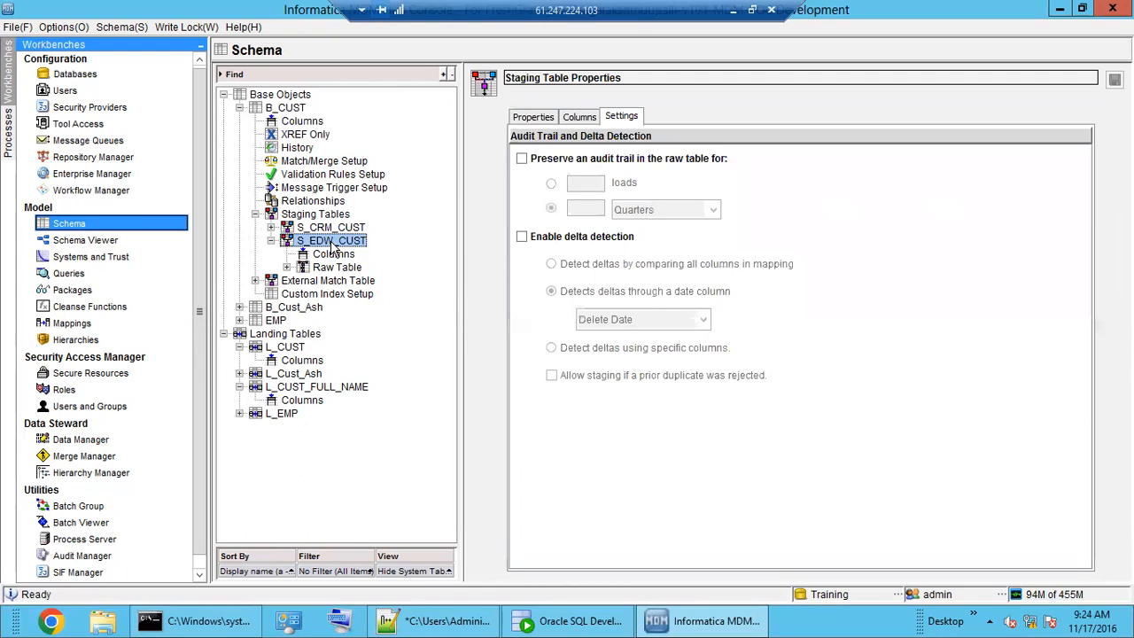
{"action": "right_click", "coordinate": [334, 248]}
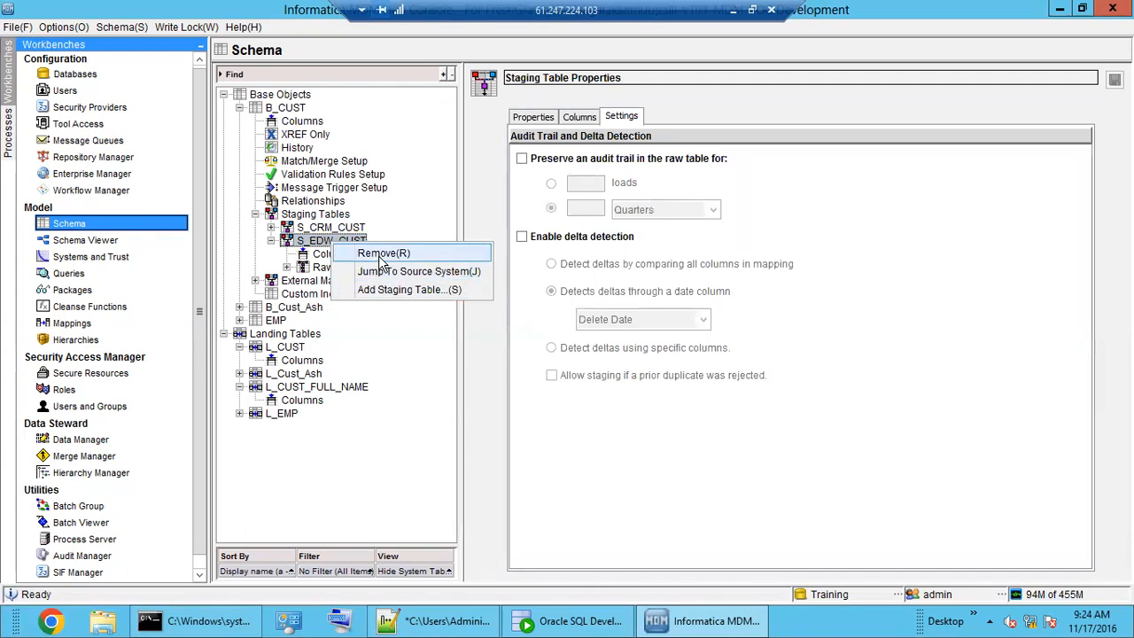
{"action": "left_click", "coordinate": [383, 254]}
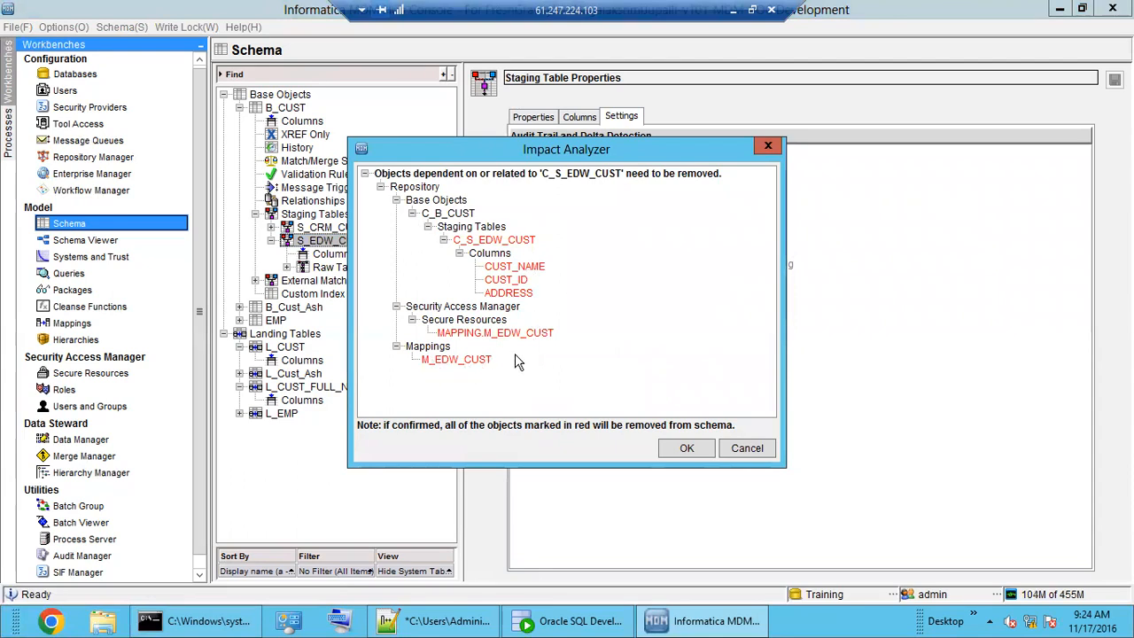
{"action": "left_click", "coordinate": [687, 448]}
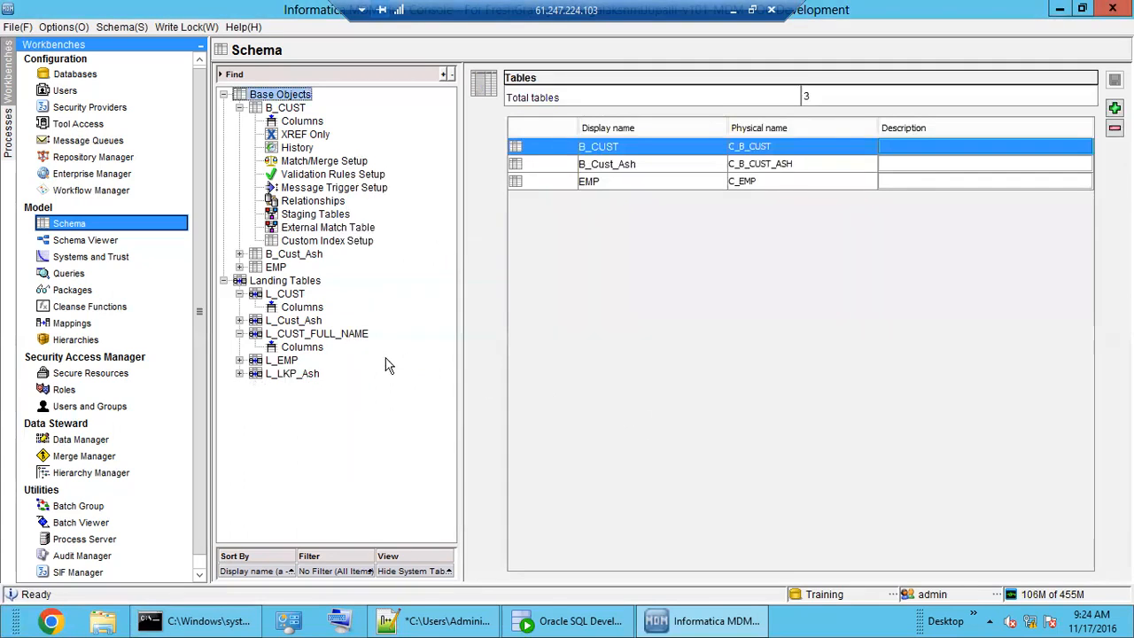
Step: Add a MOB_NO column to the B_CUST base object and save the table
{"action": "left_click", "coordinate": [302, 222]}
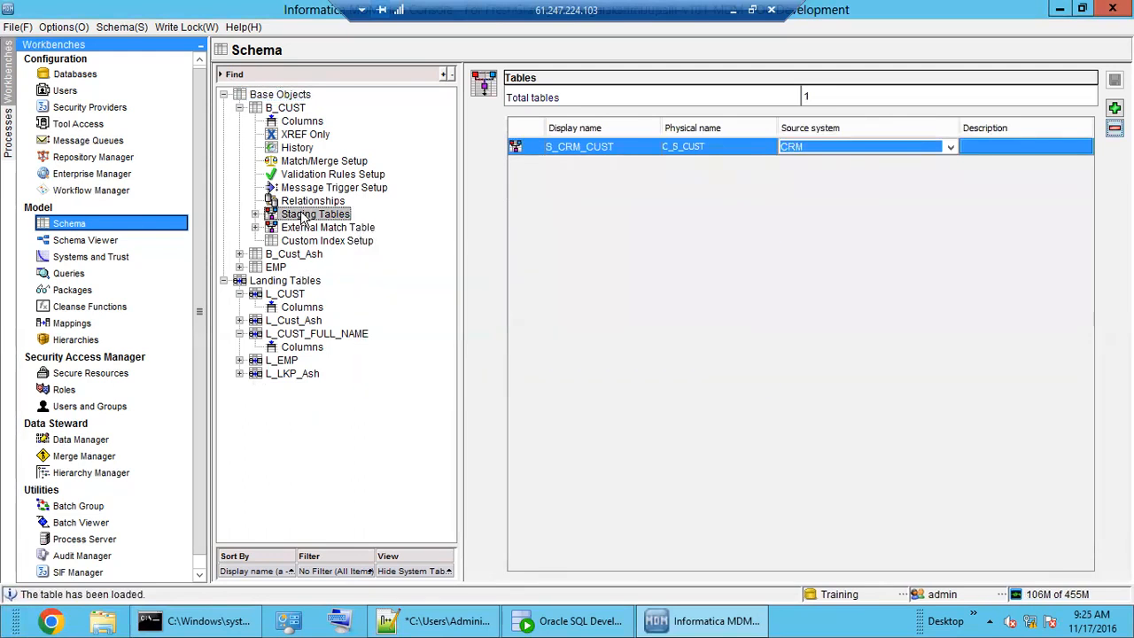
{"action": "double_click", "coordinate": [301, 216]}
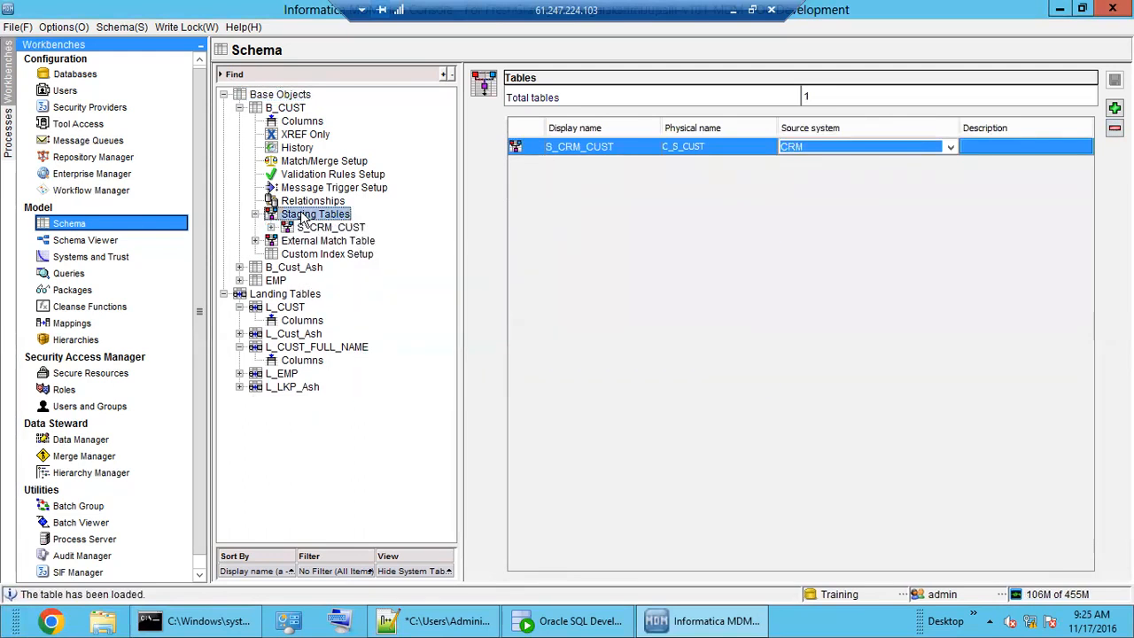
{"action": "left_click", "coordinate": [302, 122]}
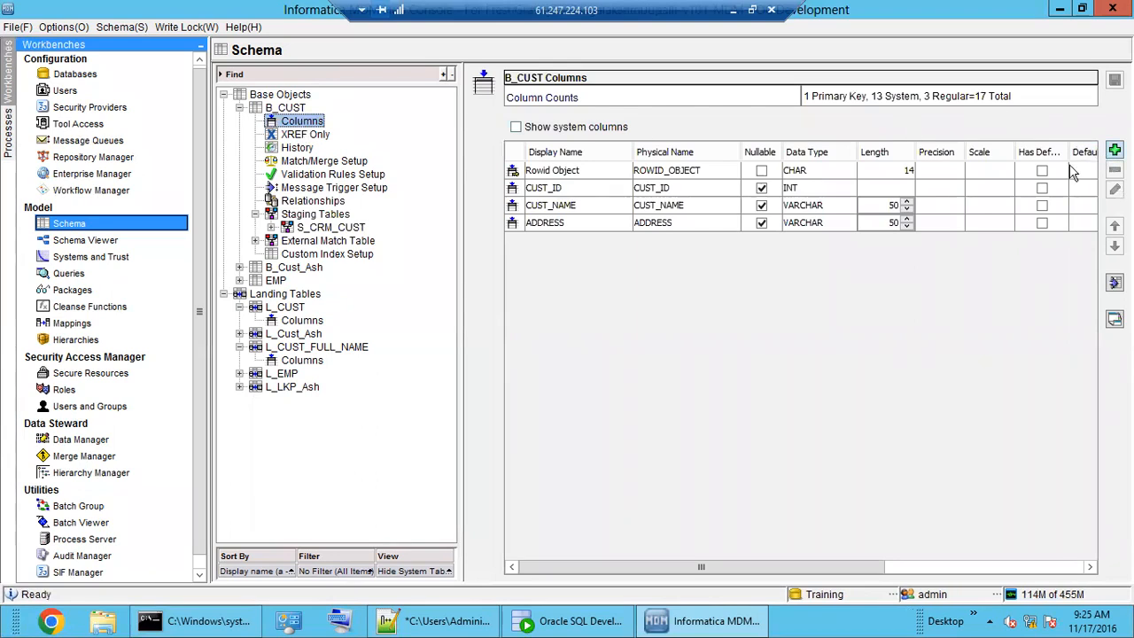
{"action": "left_click", "coordinate": [1115, 151]}
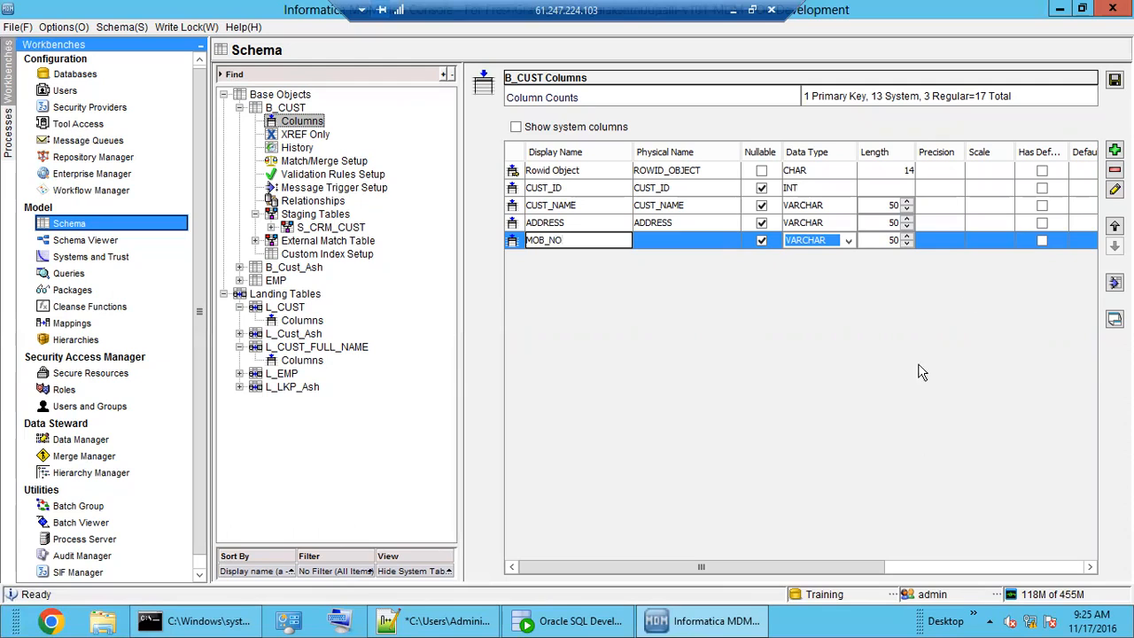
{"action": "left_click", "coordinate": [1115, 79]}
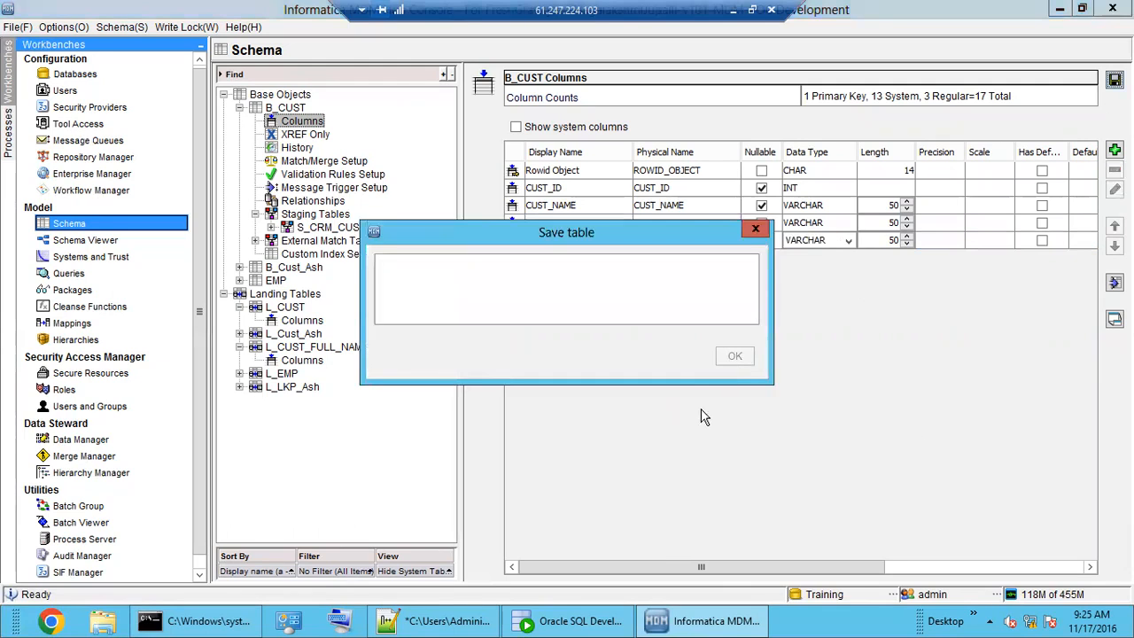
{"action": "left_click", "coordinate": [553, 242]}
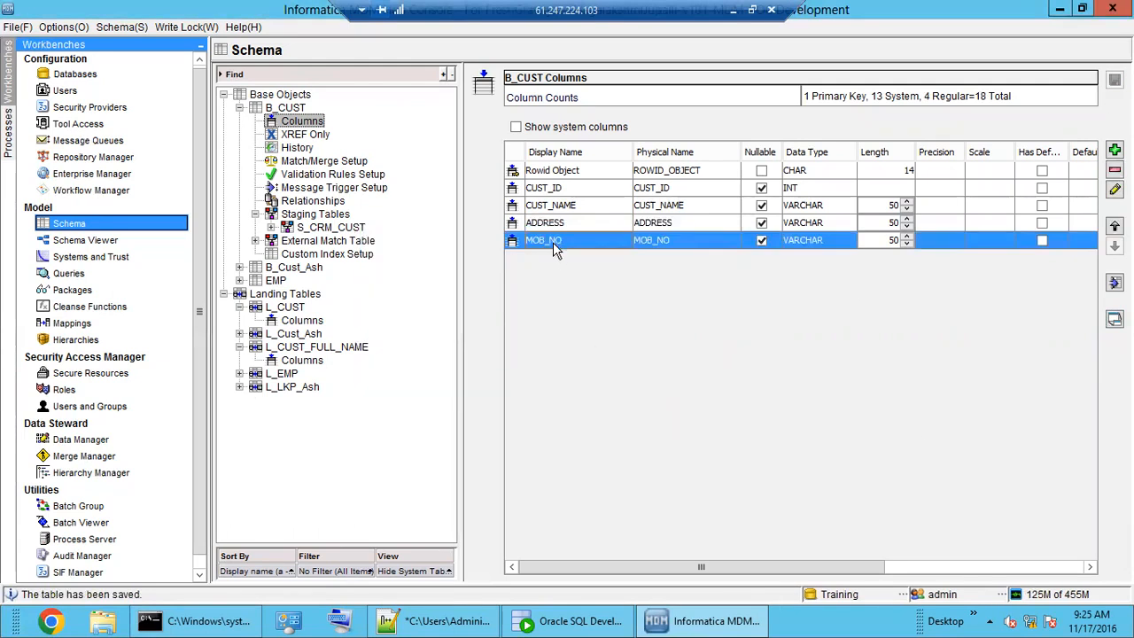
Step: Add a staging table S_EDW_CUST to B_CUST for the EDW system, including the CUST_ID and CUST_NAME columns
{"action": "left_click", "coordinate": [312, 215]}
{"action": "right_click", "coordinate": [340, 221]}
{"action": "left_click", "coordinate": [346, 225]}
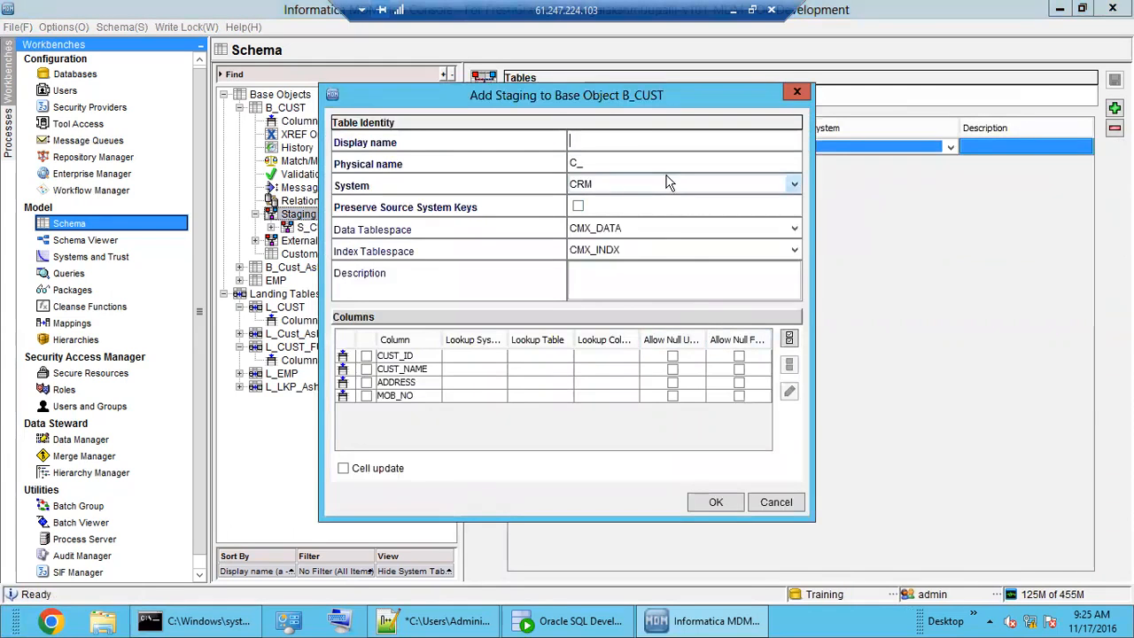
{"action": "left_click", "coordinate": [669, 182]}
{"action": "left_click", "coordinate": [666, 220]}
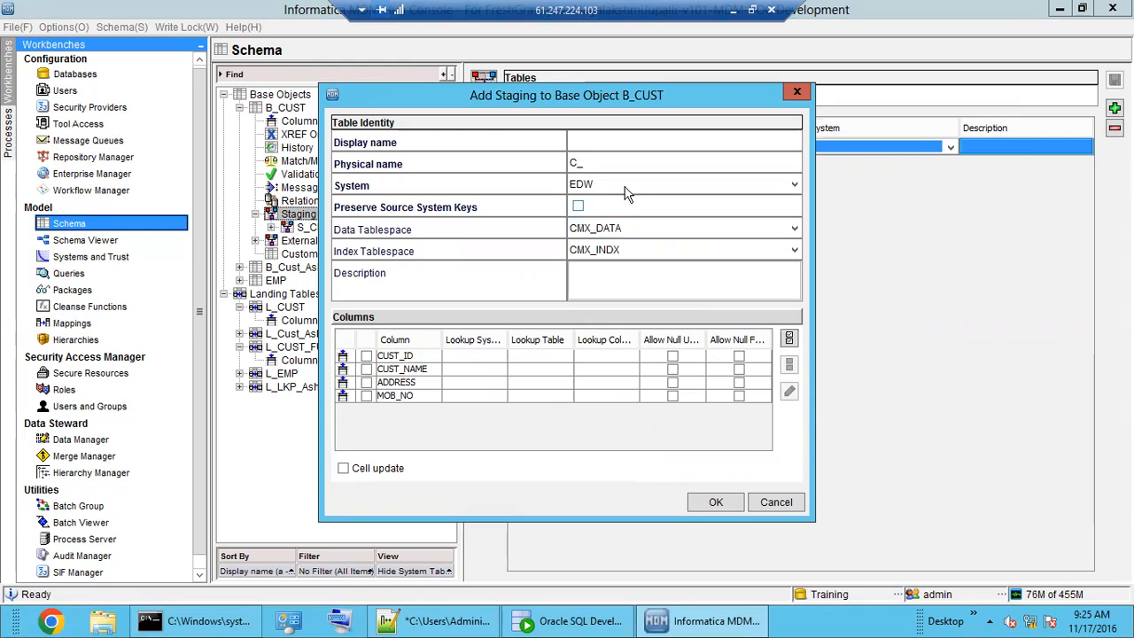
{"action": "left_click", "coordinate": [642, 141]}
{"action": "type", "text": "S_EDW_CUST"}
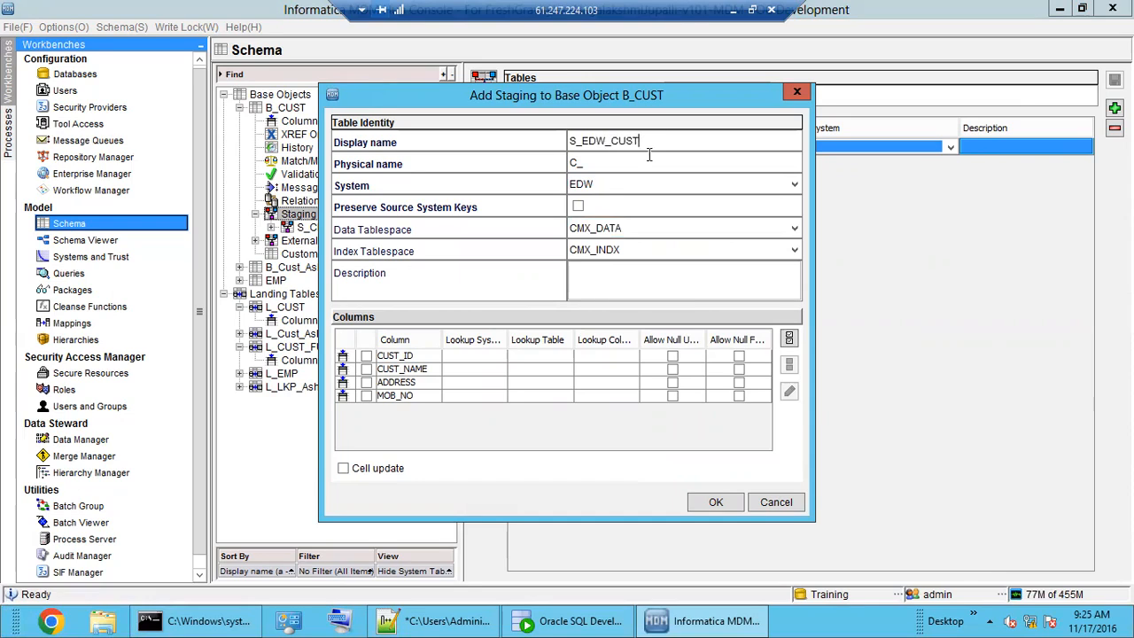
{"action": "key", "text": "Tab"}
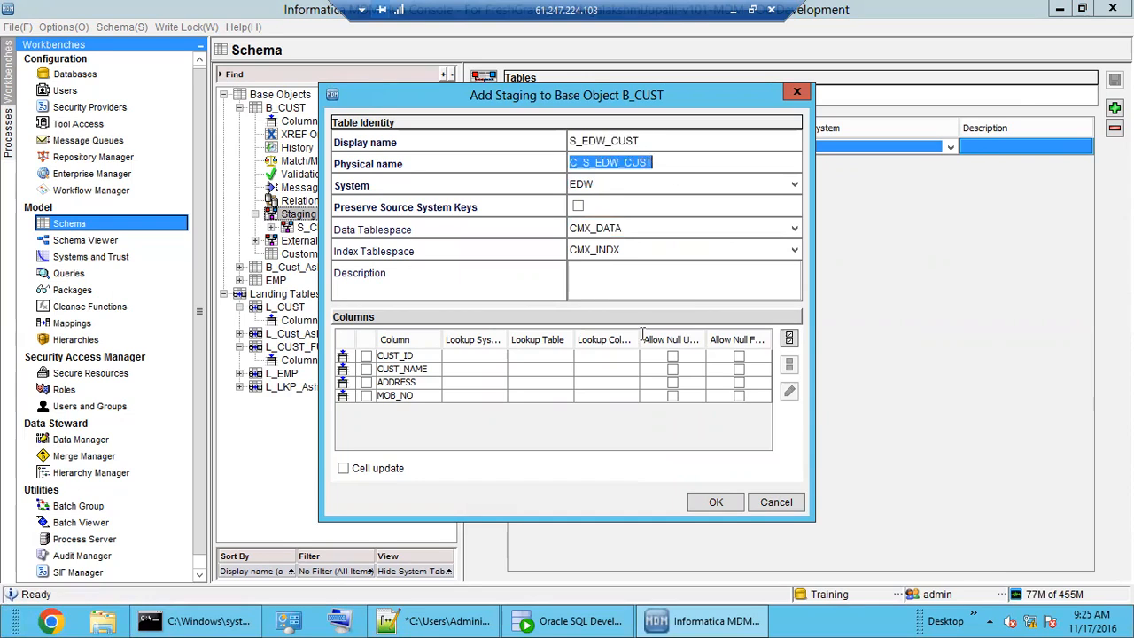
{"action": "left_click", "coordinate": [366, 357]}
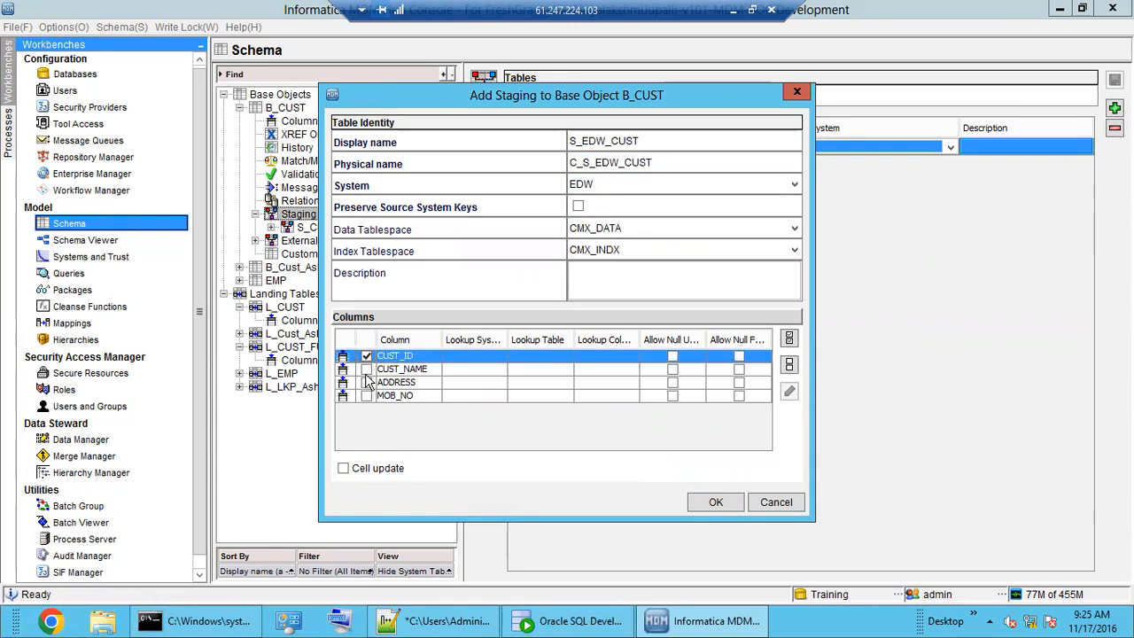
{"action": "left_click", "coordinate": [366, 370]}
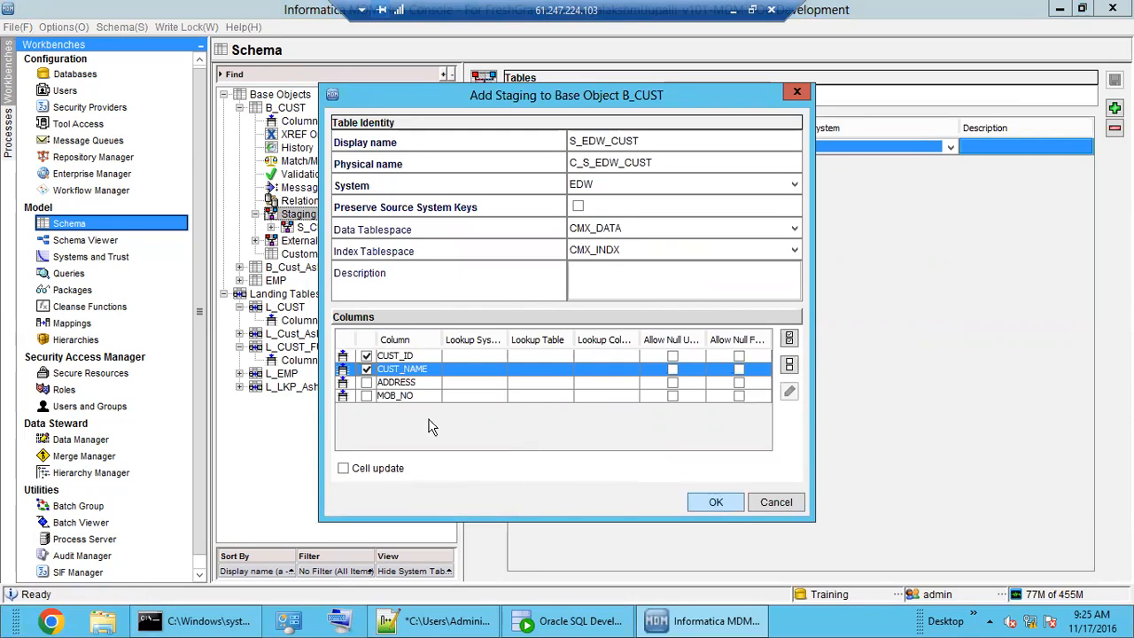
{"action": "left_click", "coordinate": [716, 502]}
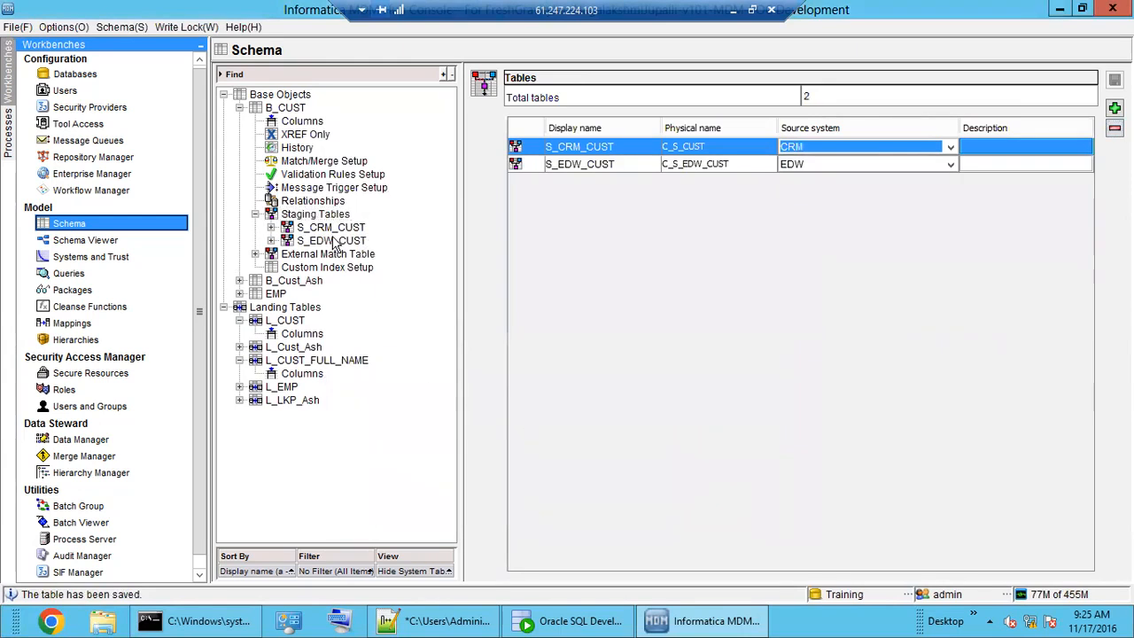
Step: Open the columns of the new S_EDW_CUST staging table
{"action": "double_click", "coordinate": [334, 242]}
{"action": "left_click", "coordinate": [335, 253]}
{"action": "left_click", "coordinate": [586, 187]}
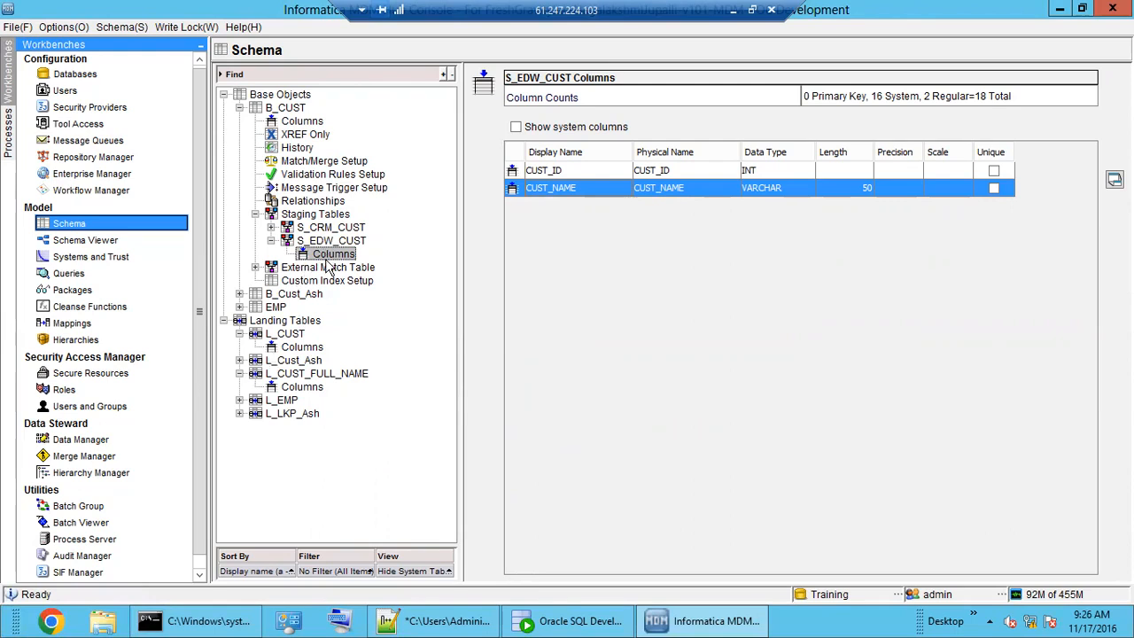
Step: Add a mapping M_EDW_CUST from landing table L_CUST to staging table S_EDW_CUST
{"action": "left_click", "coordinate": [73, 323]}
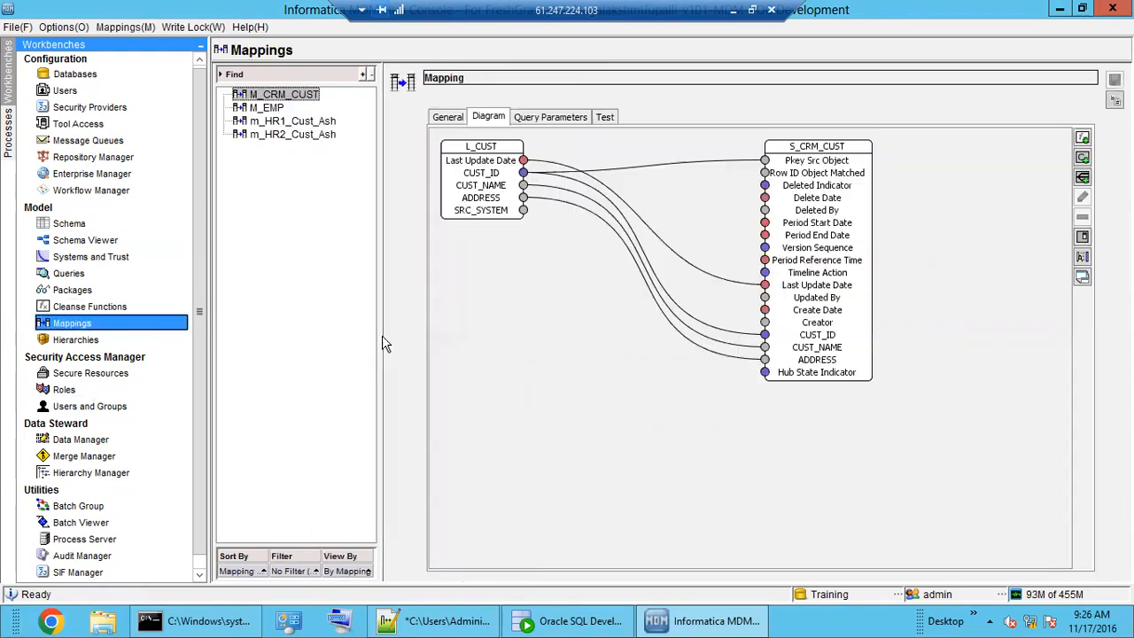
{"action": "right_click", "coordinate": [275, 183]}
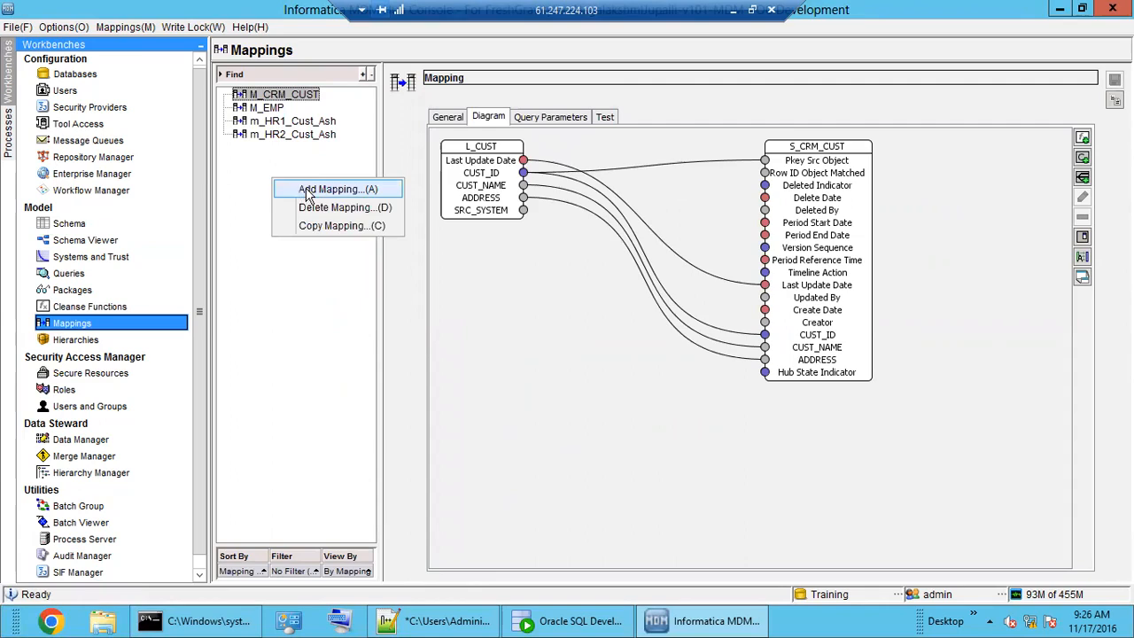
{"action": "left_click", "coordinate": [302, 188]}
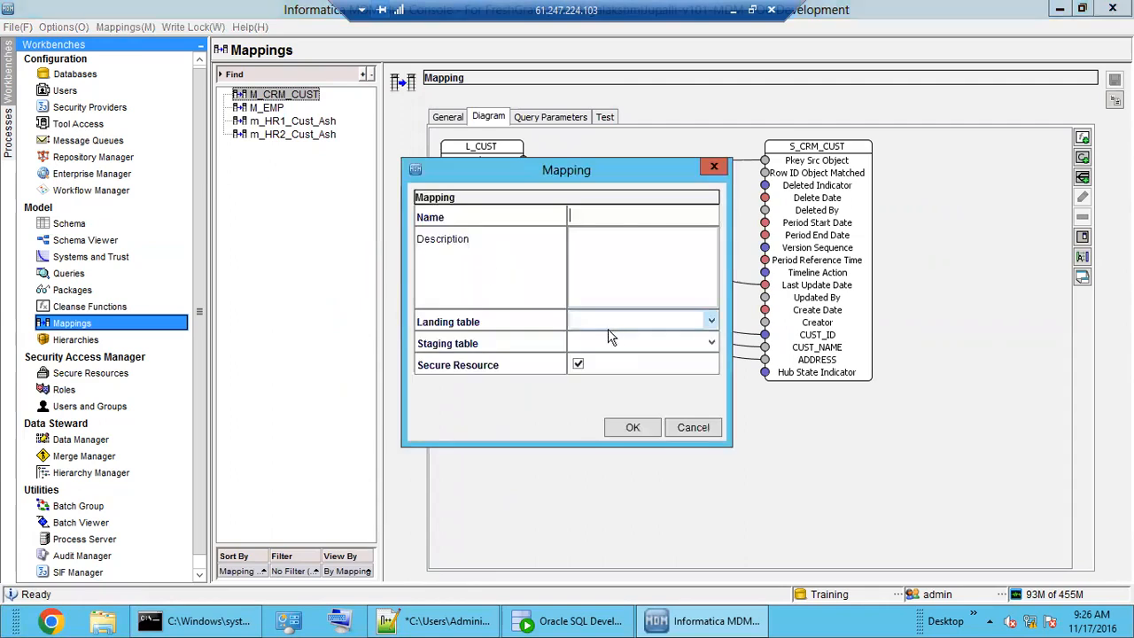
{"action": "left_click", "coordinate": [606, 211]}
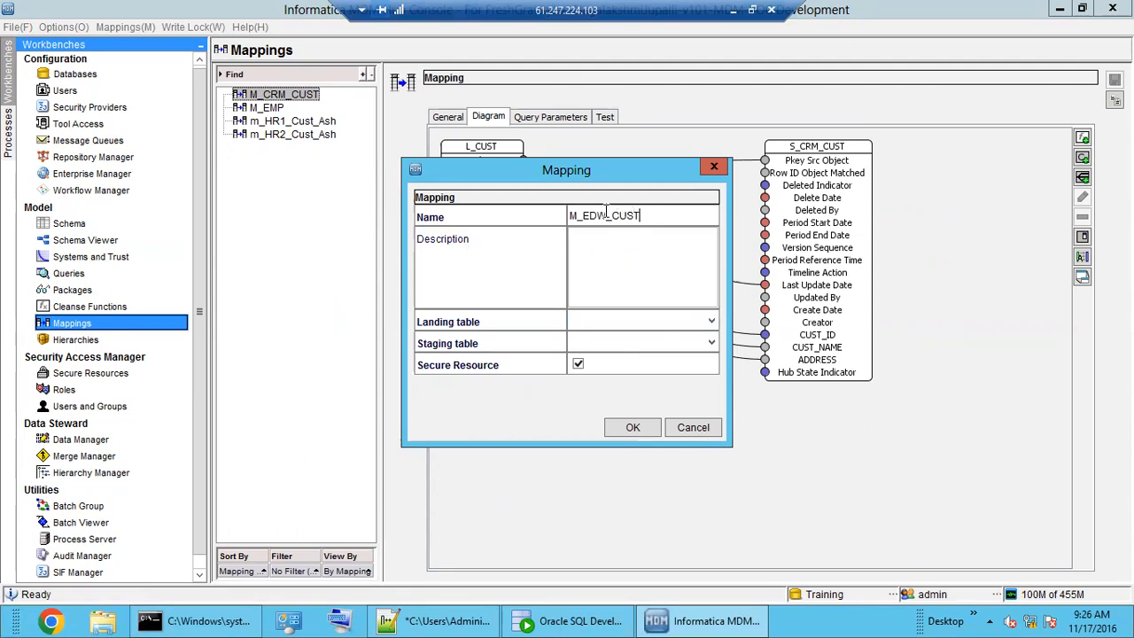
{"action": "left_click", "coordinate": [666, 321]}
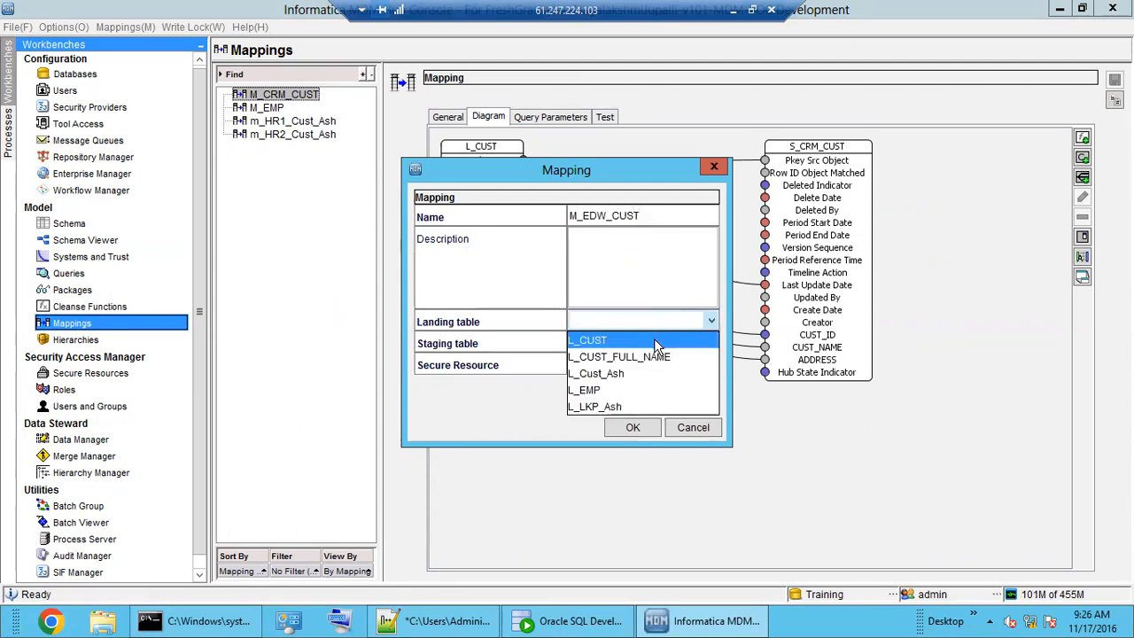
{"action": "left_click", "coordinate": [654, 340]}
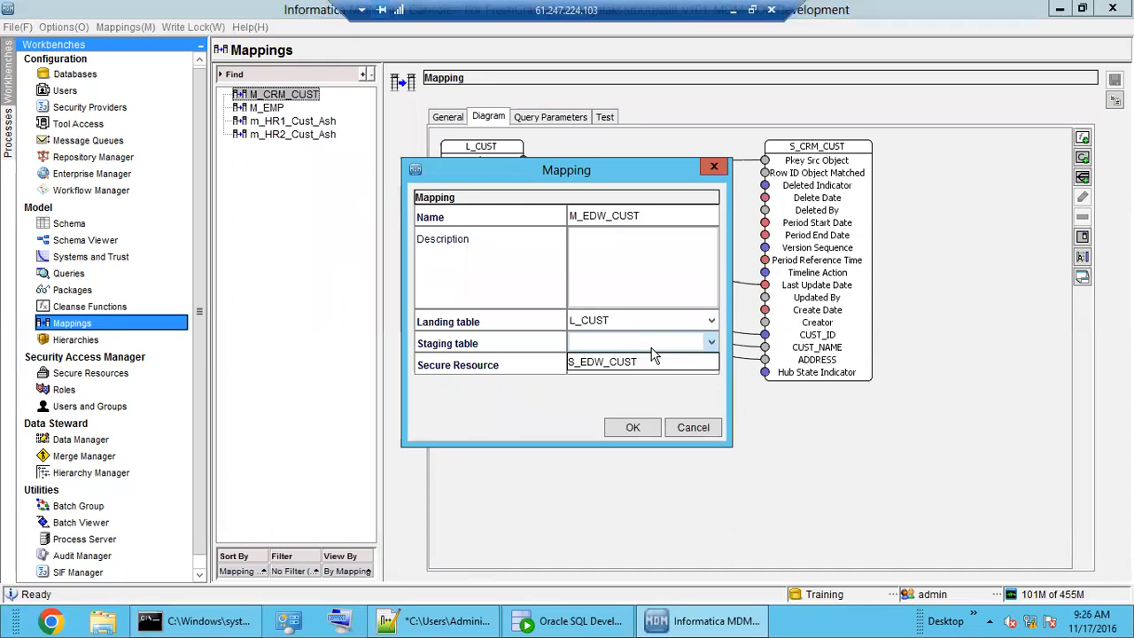
{"action": "left_click", "coordinate": [653, 360]}
{"action": "left_click", "coordinate": [633, 428]}
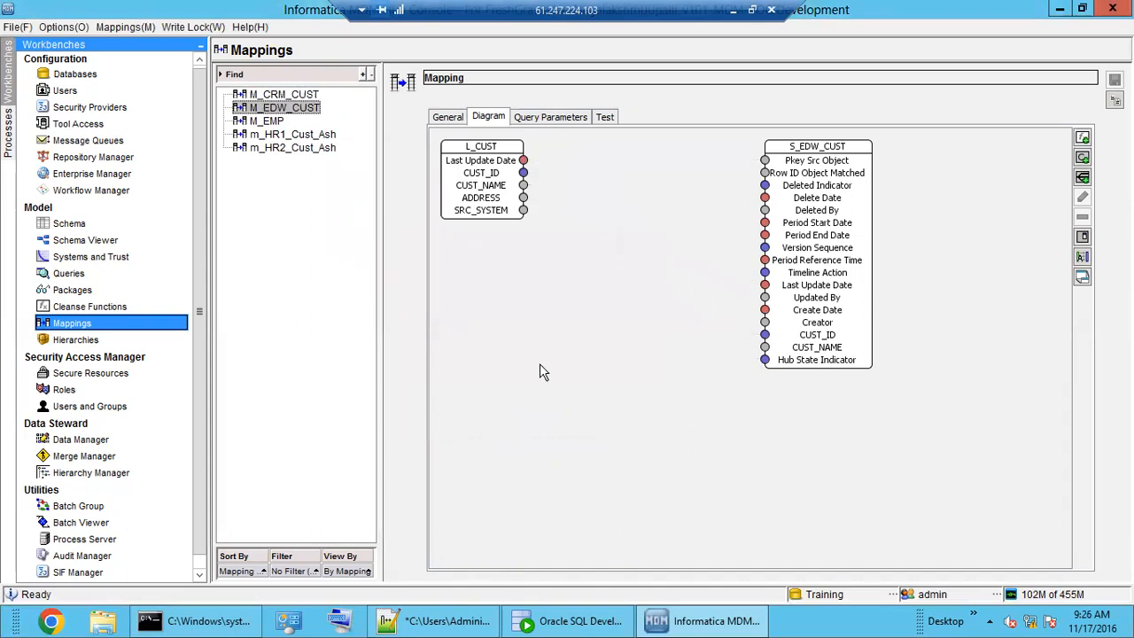
Step: Auto-map L_CUST to S_EDW_CUST and link CUST_ID to Pkey Src Object
{"action": "right_click", "coordinate": [558, 335]}
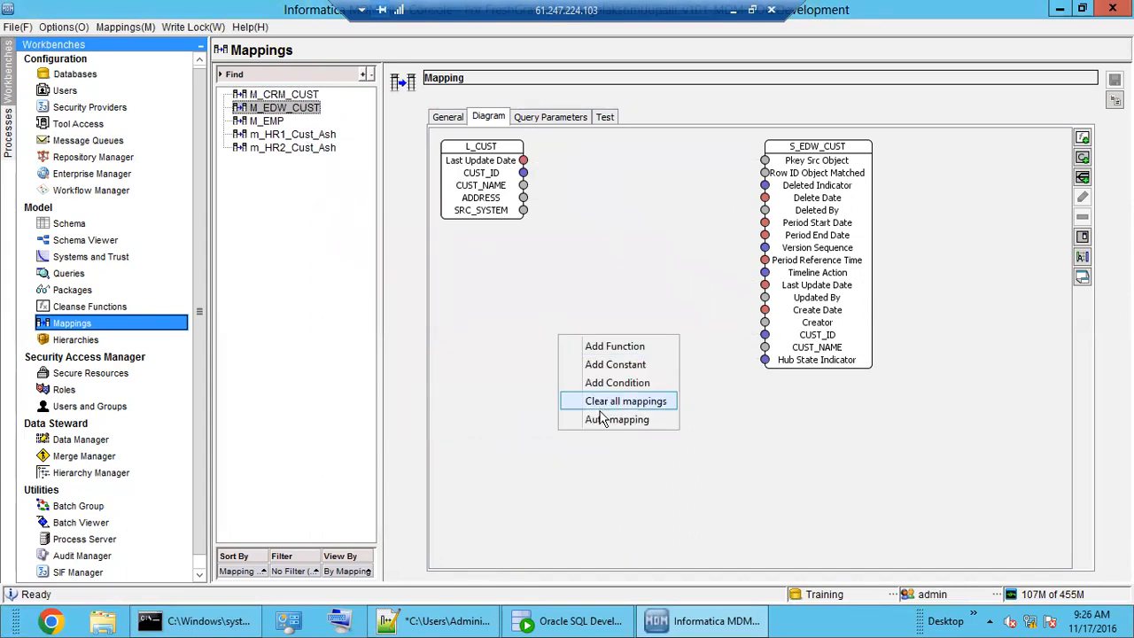
{"action": "left_click", "coordinate": [604, 422]}
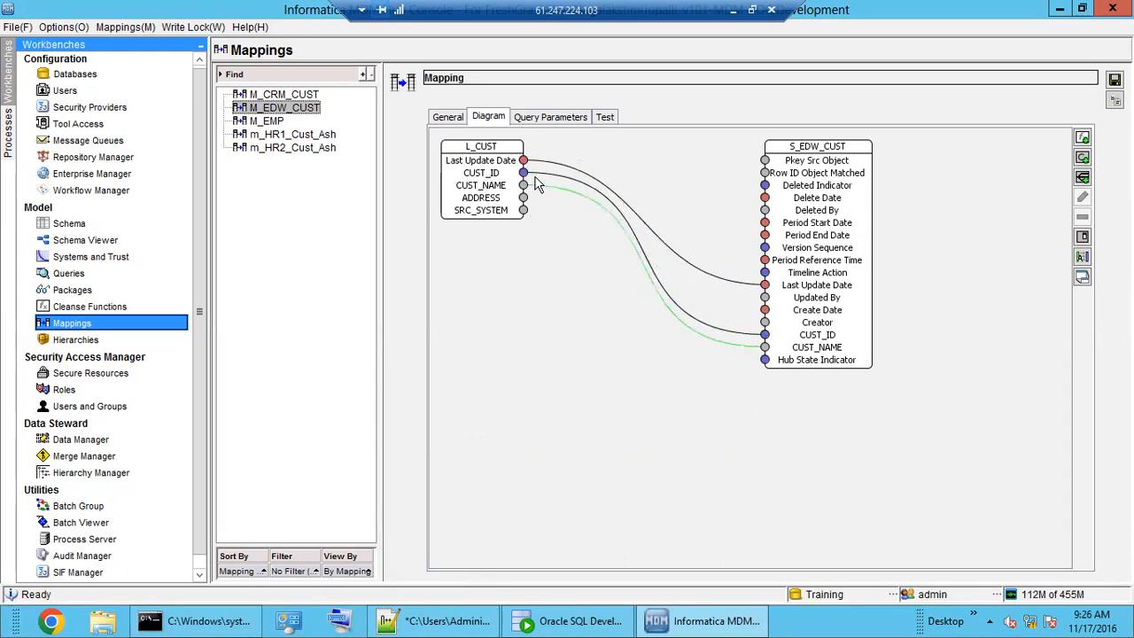
{"action": "left_click_drag", "start_coordinate": [525, 173], "coordinate": [764, 162]}
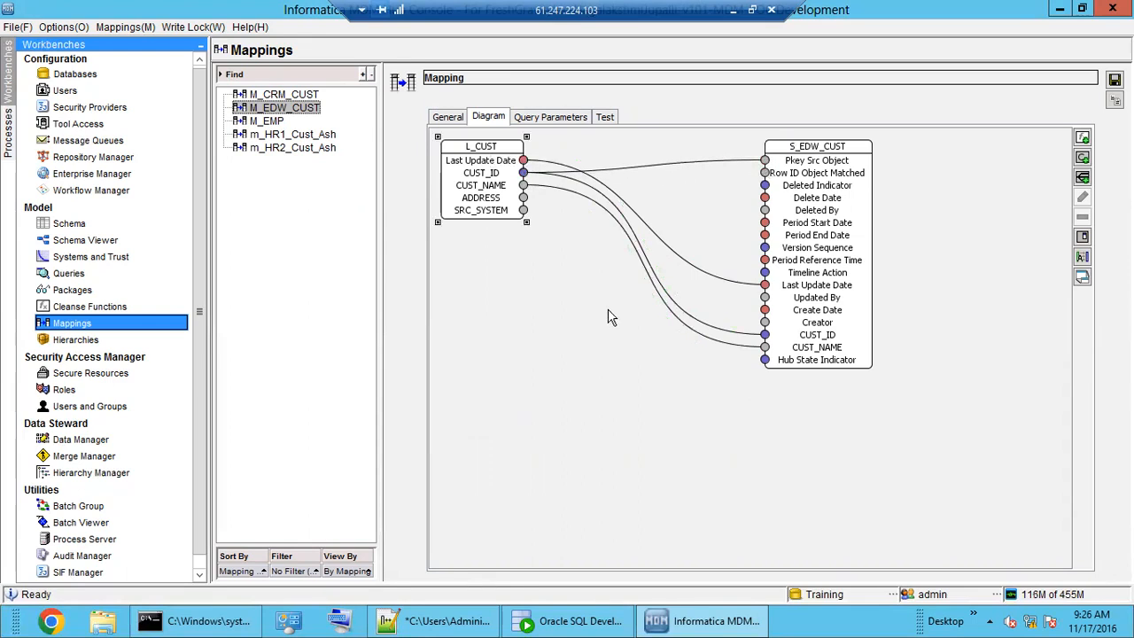
Step: Add a Concatenate string function to the mapping and delete the CUST_ID link to Pkey Src Object
{"action": "left_click", "coordinate": [1083, 139]}
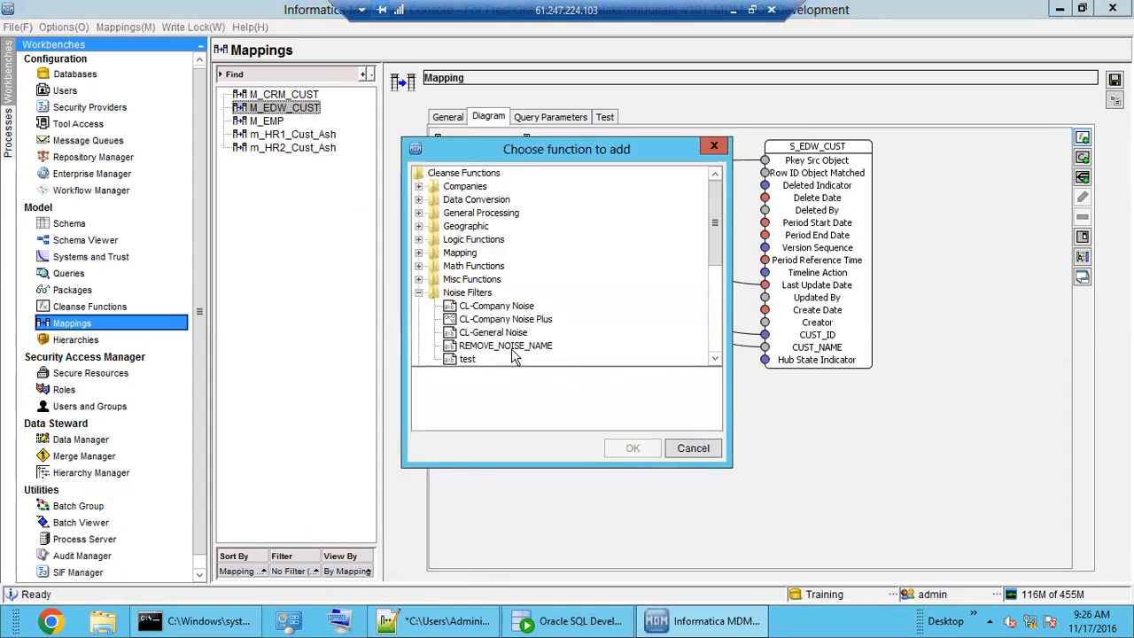
{"action": "scroll", "coordinate": [497, 337], "scroll_direction": "down", "scroll_amount": 5}
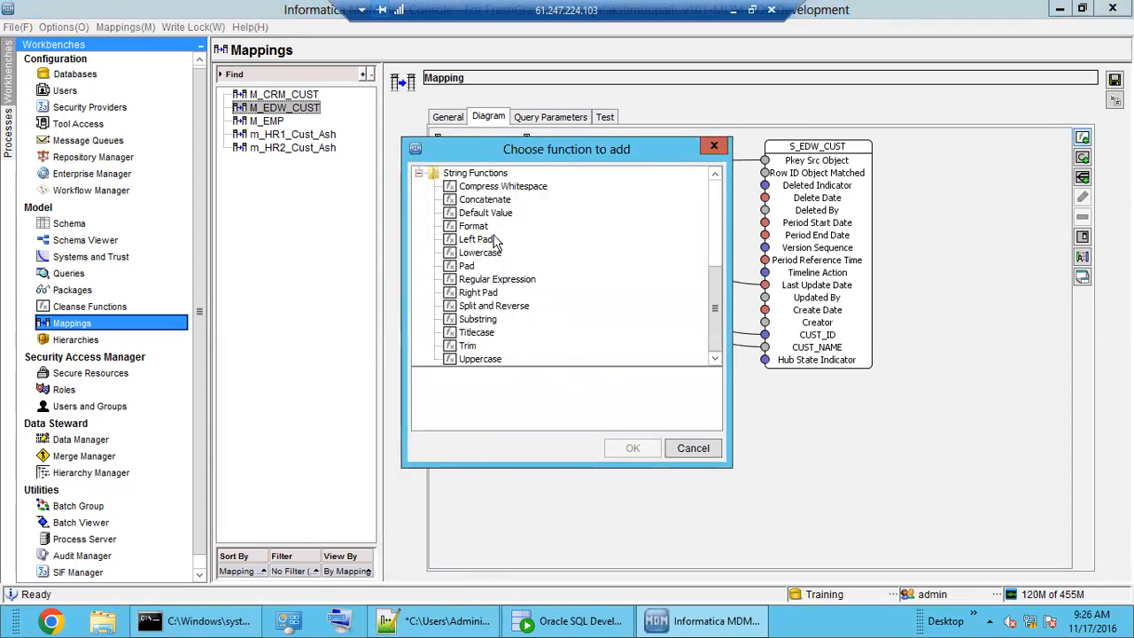
{"action": "left_click", "coordinate": [487, 201]}
{"action": "left_click", "coordinate": [632, 450]}
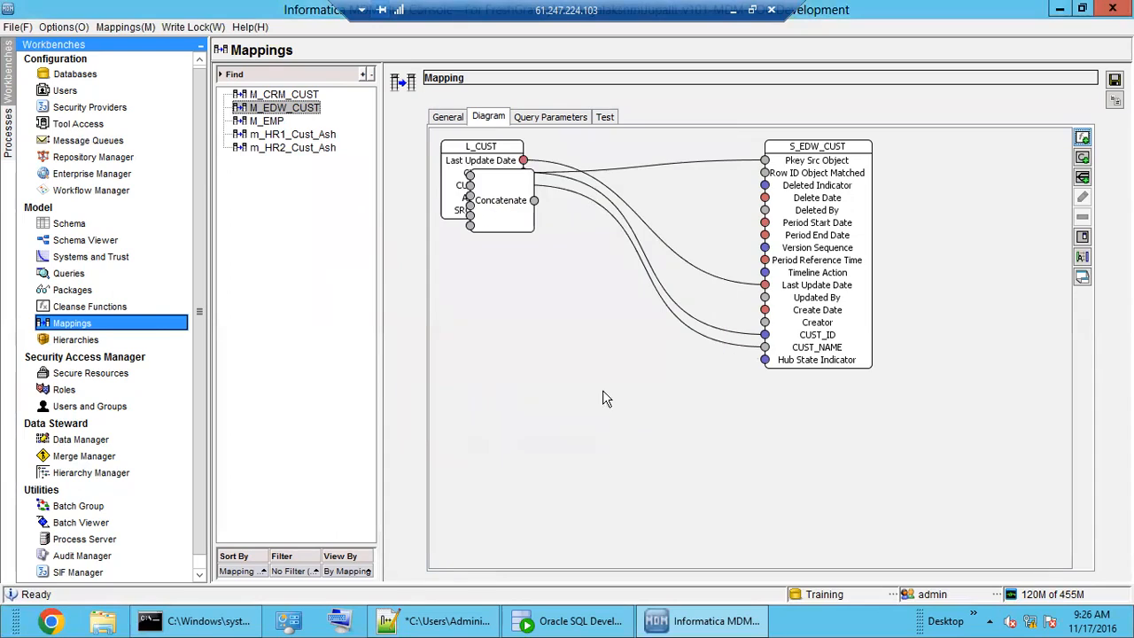
{"action": "left_click", "coordinate": [641, 167]}
{"action": "key", "text": "Delete"}
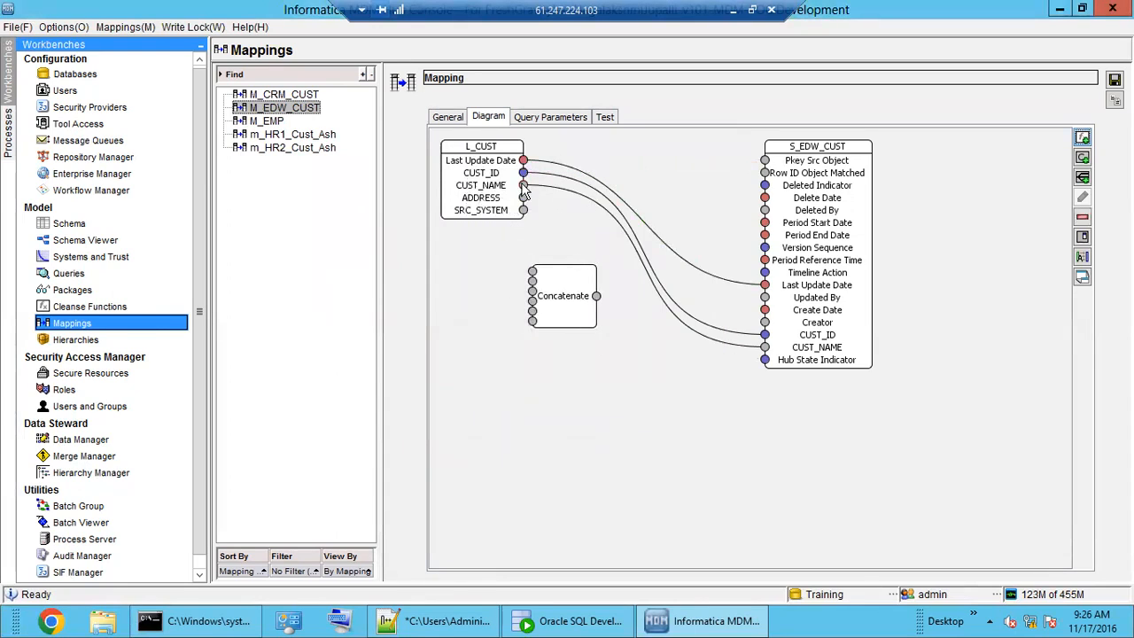
Step: Connect CUST_ID, CUST_NAME and ADDRESS to the Concatenate inputs and its output to Pkey Src Object
{"action": "left_click_drag", "start_coordinate": [525, 175], "coordinate": [532, 272]}
{"action": "left_click", "coordinate": [563, 289]}
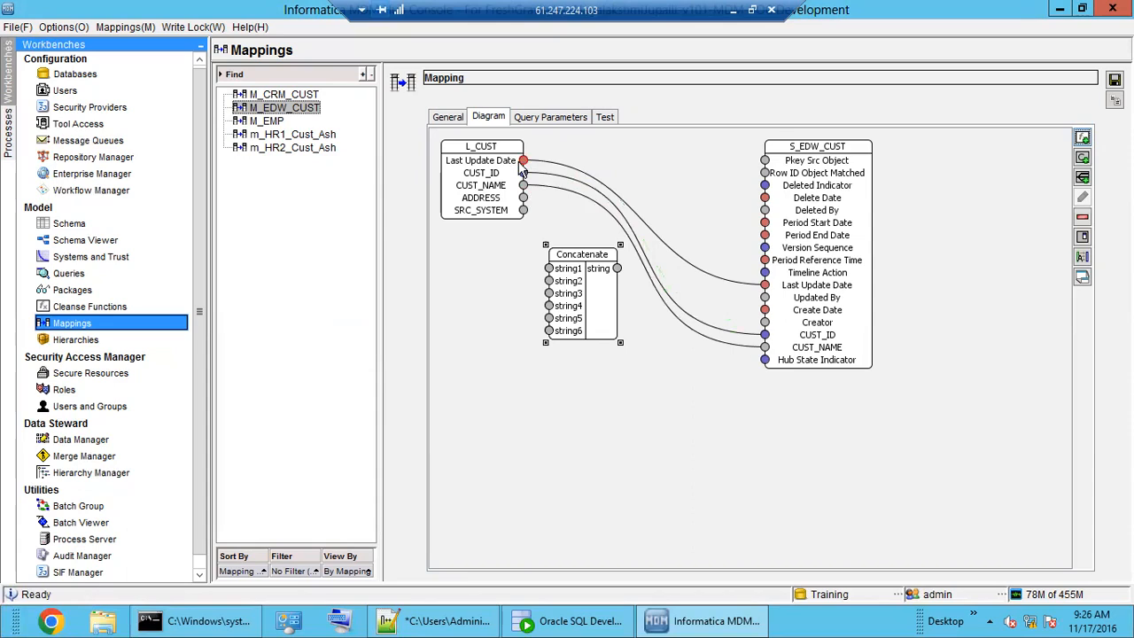
{"action": "left_click_drag", "start_coordinate": [524, 173], "coordinate": [550, 268]}
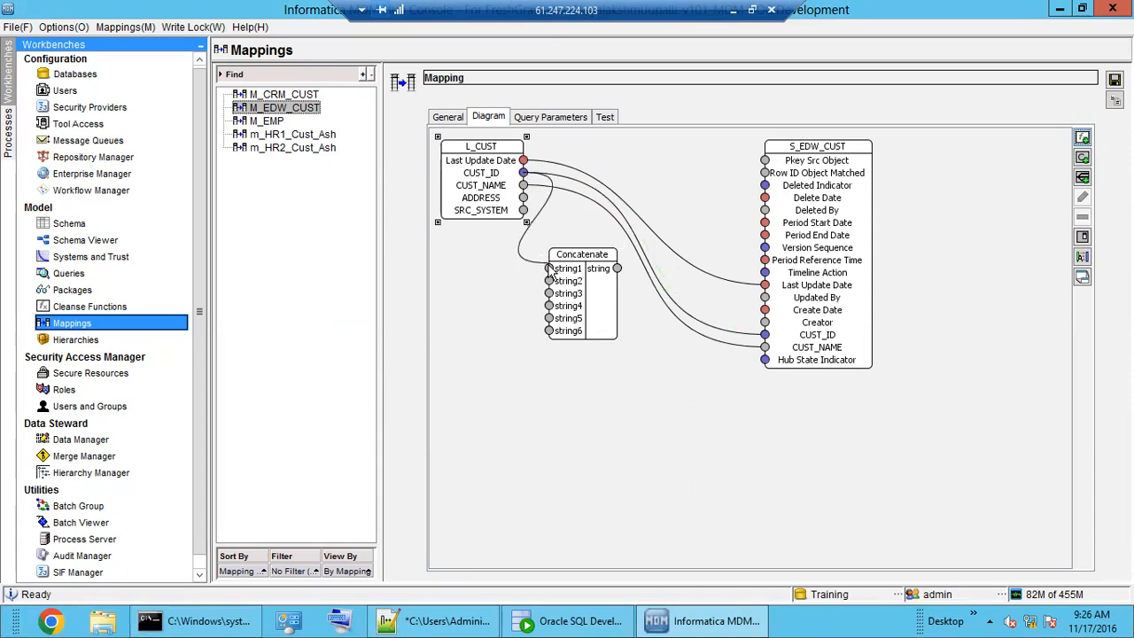
{"action": "left_click_drag", "start_coordinate": [524, 185], "coordinate": [550, 281]}
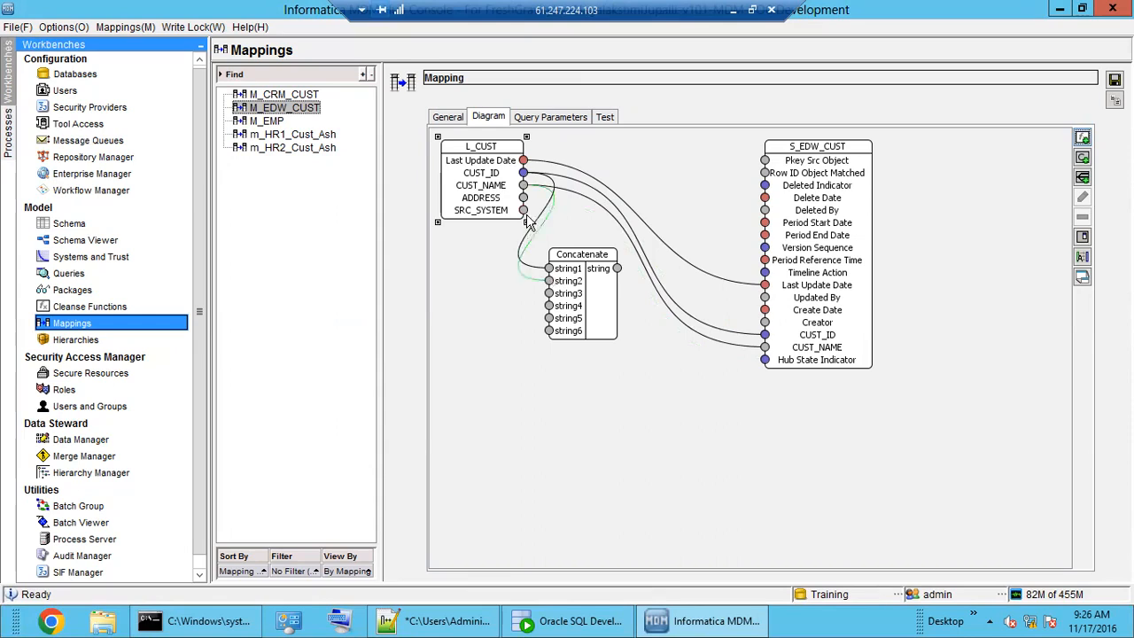
{"action": "mouse_move", "coordinate": [524, 198]}
{"action": "left_mouse_down"}
{"action": "mouse_move", "coordinate": [541, 306]}
{"action": "mouse_move", "coordinate": [550, 294]}
{"action": "left_mouse_up"}
{"action": "left_click_drag", "start_coordinate": [618, 268], "coordinate": [766, 162]}
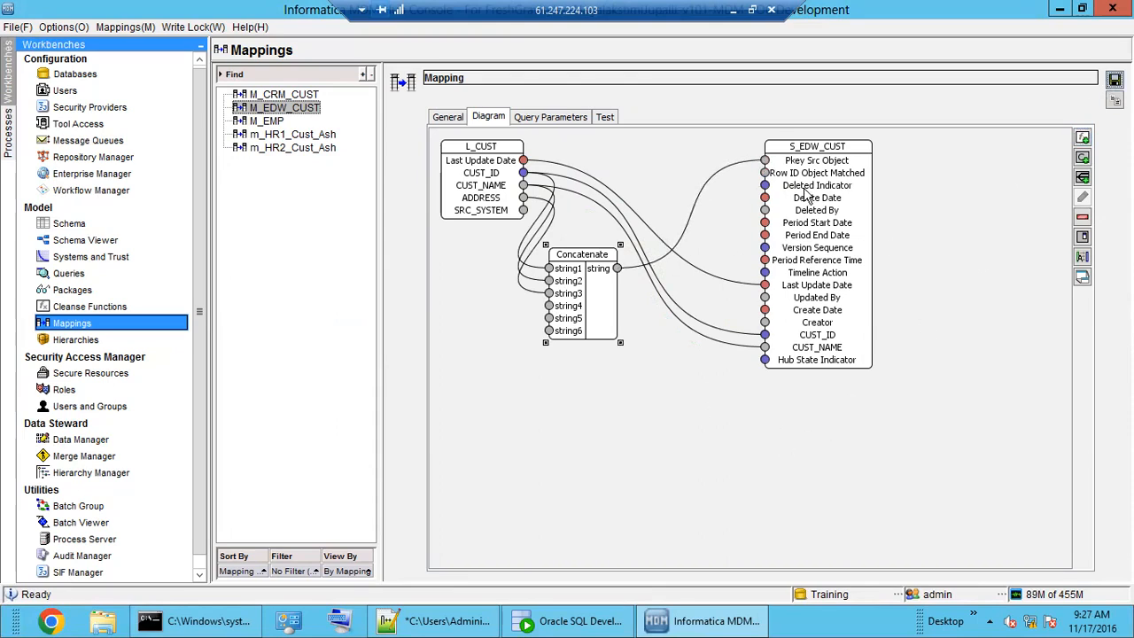
Step: Rearrange the Concatenate and S_EDW_CUST boxes in the diagram and save the mapping changes
{"action": "left_click_drag", "start_coordinate": [586, 296], "coordinate": [684, 177]}
{"action": "left_click_drag", "start_coordinate": [832, 211], "coordinate": [918, 232]}
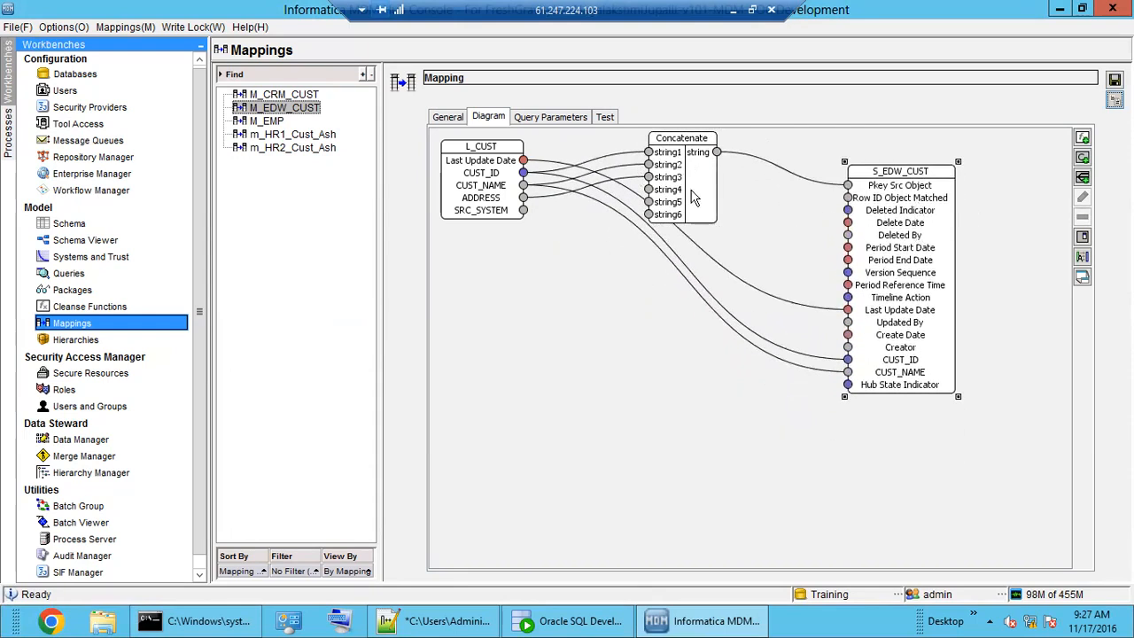
{"action": "left_click_drag", "start_coordinate": [694, 197], "coordinate": [726, 197]}
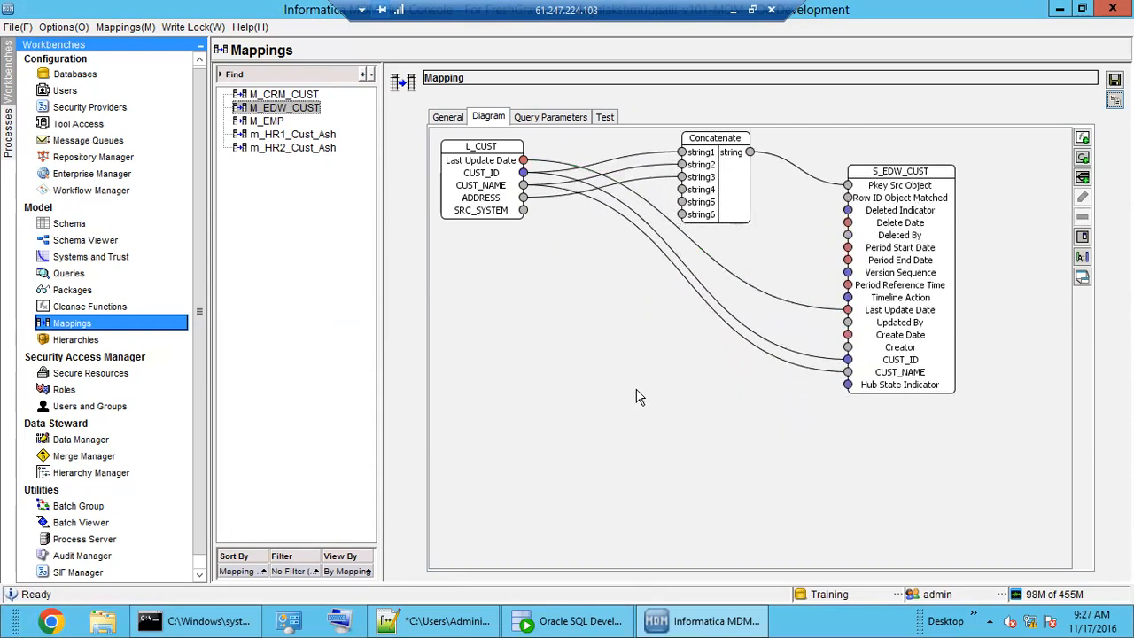
{"action": "left_click", "coordinate": [97, 524]}
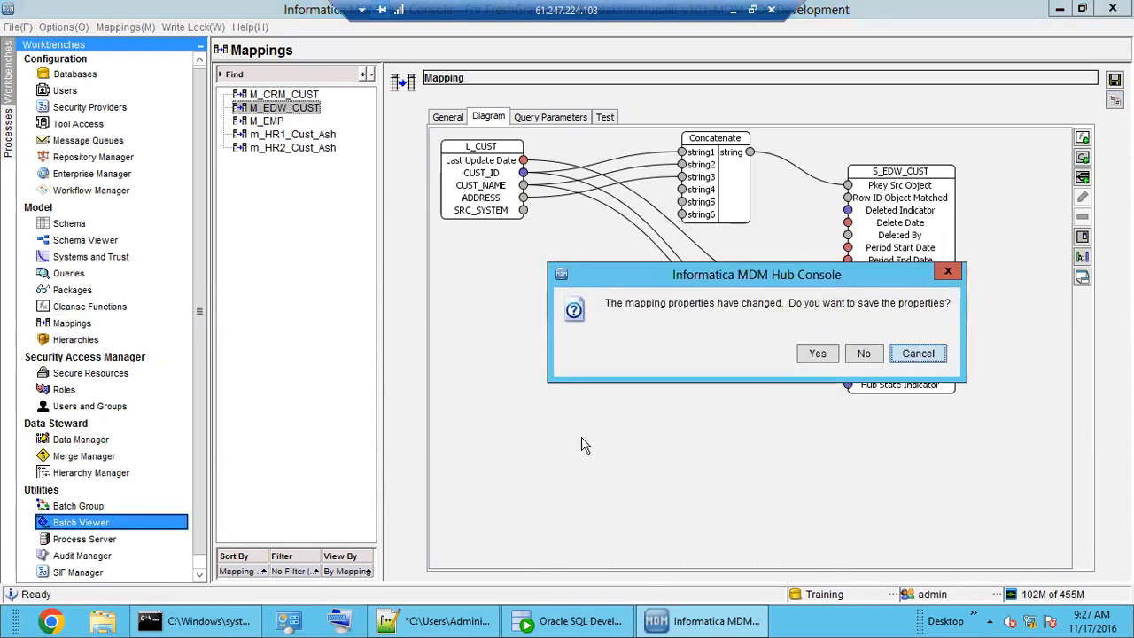
{"action": "left_click", "coordinate": [817, 355]}
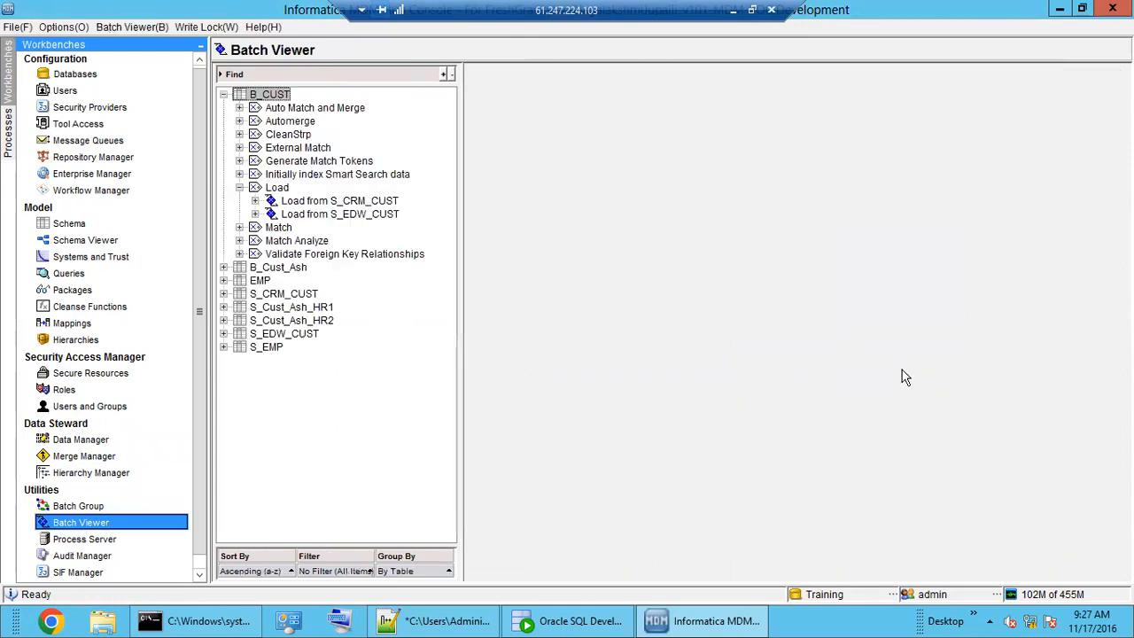
Step: Review the saved M_EDW_CUST mapping diagram
{"action": "left_click", "coordinate": [84, 323]}
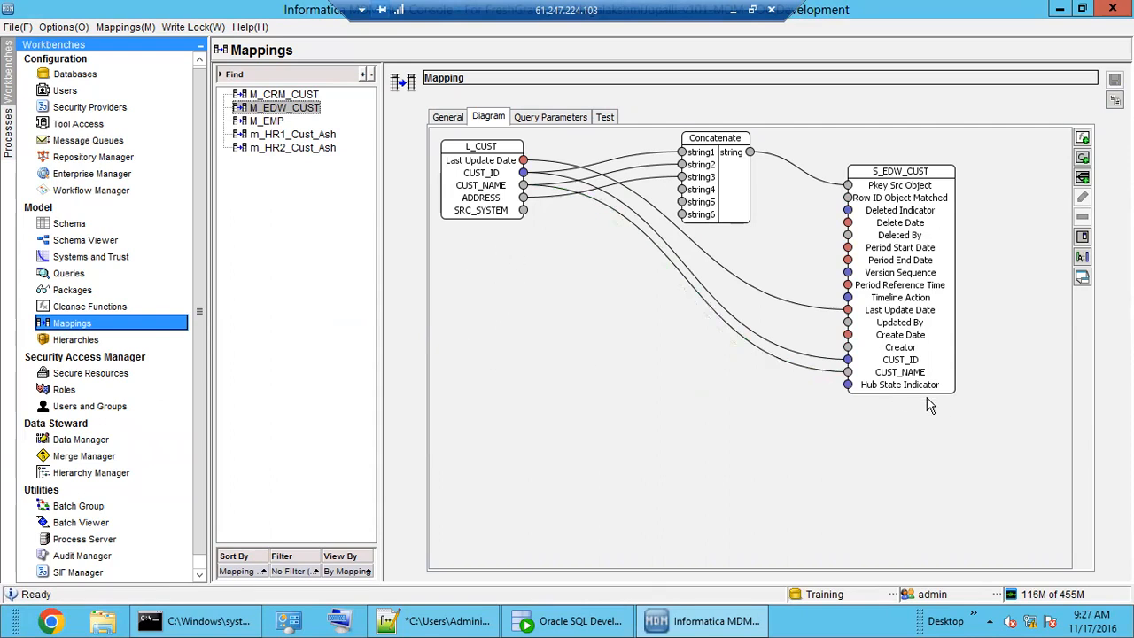
{"action": "left_click", "coordinate": [906, 383]}
{"action": "left_click", "coordinate": [88, 523]}
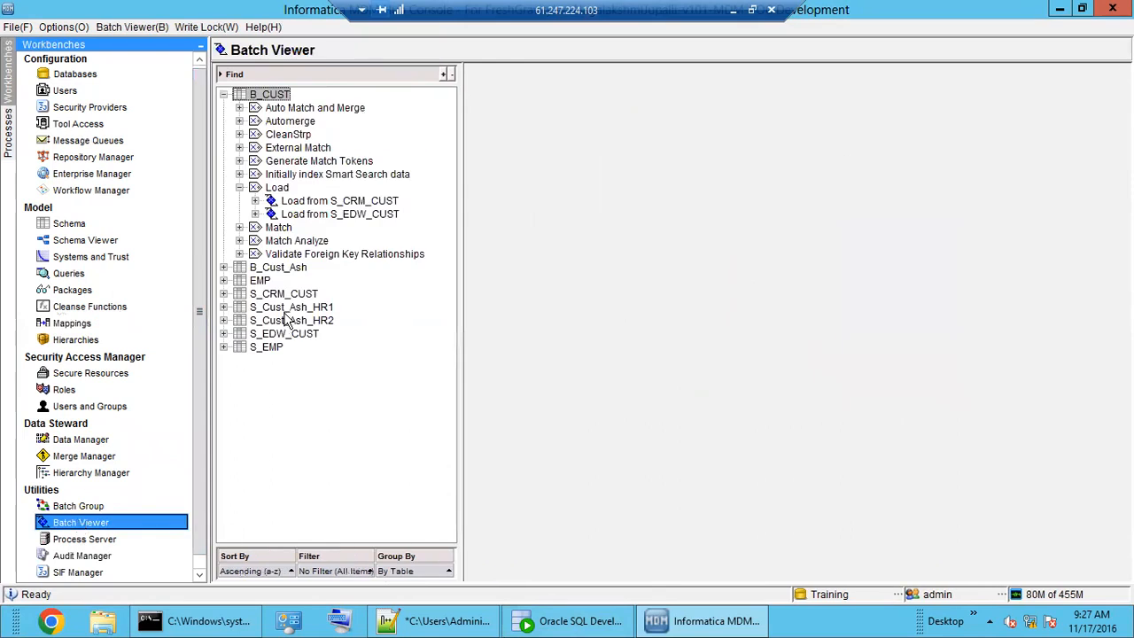
Step: Inspect the B_CUST load batch jobs and the S_EDW_CUST stage job in the Batch Viewer
{"action": "left_click", "coordinate": [273, 202]}
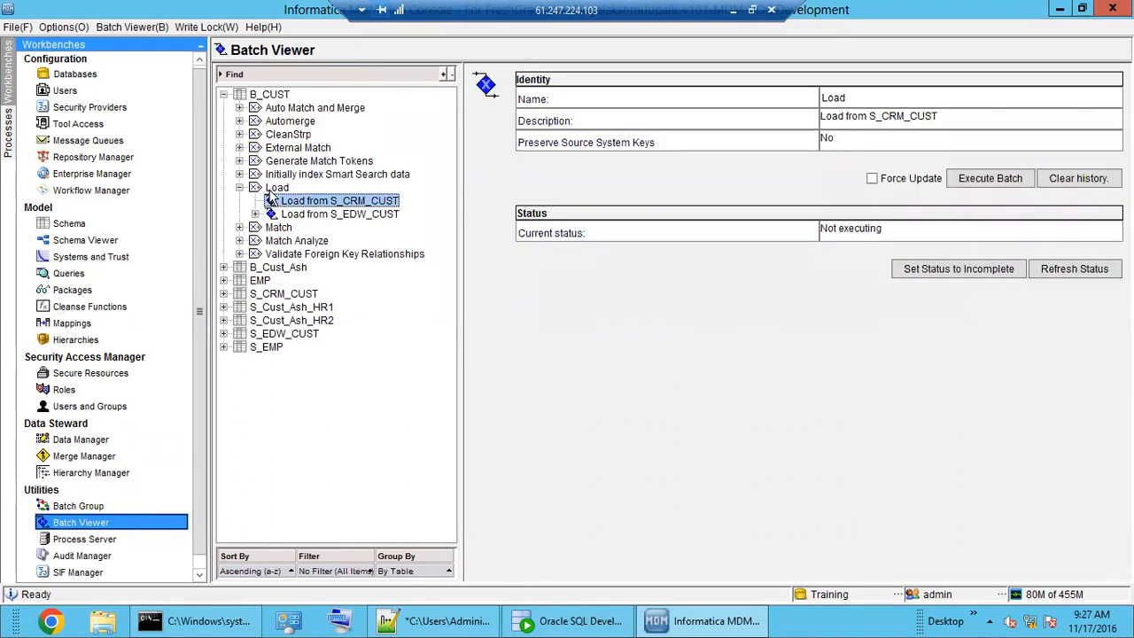
{"action": "double_click", "coordinate": [275, 189]}
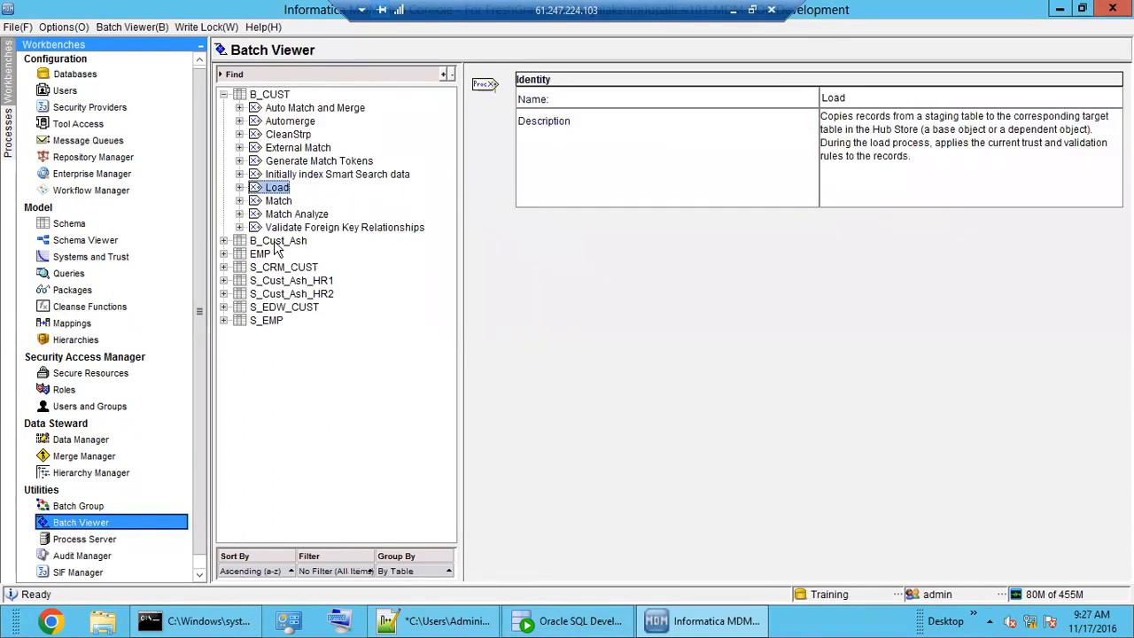
{"action": "double_click", "coordinate": [289, 310]}
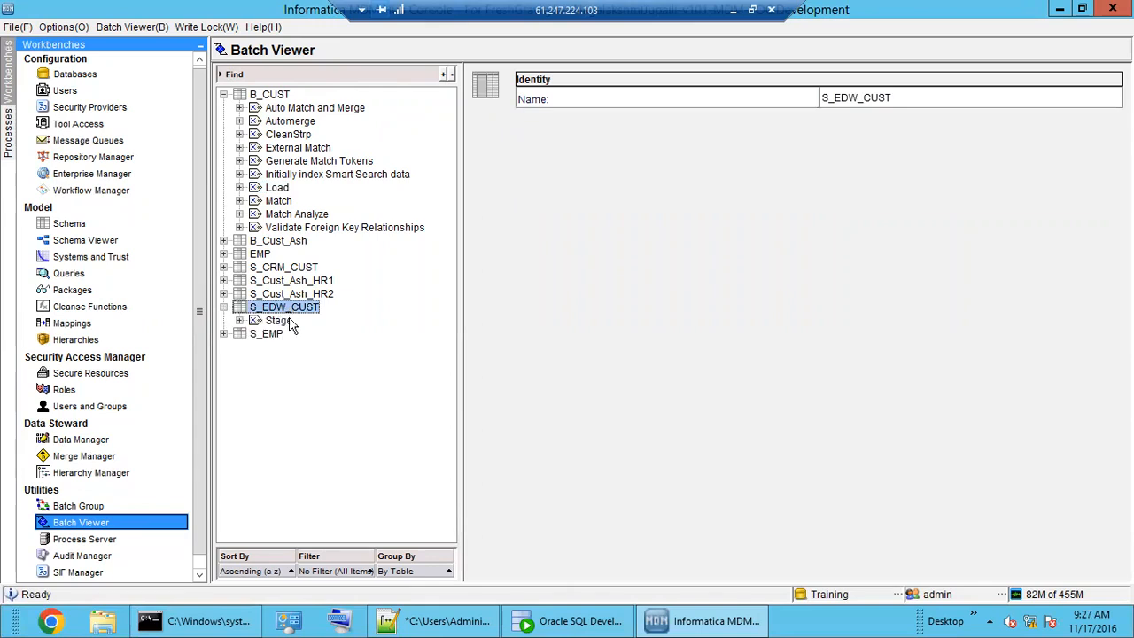
Step: Execute the M_EDW_CUST stage job under S_EDW_CUST and open its run result
{"action": "double_click", "coordinate": [291, 321]}
{"action": "left_click", "coordinate": [310, 335]}
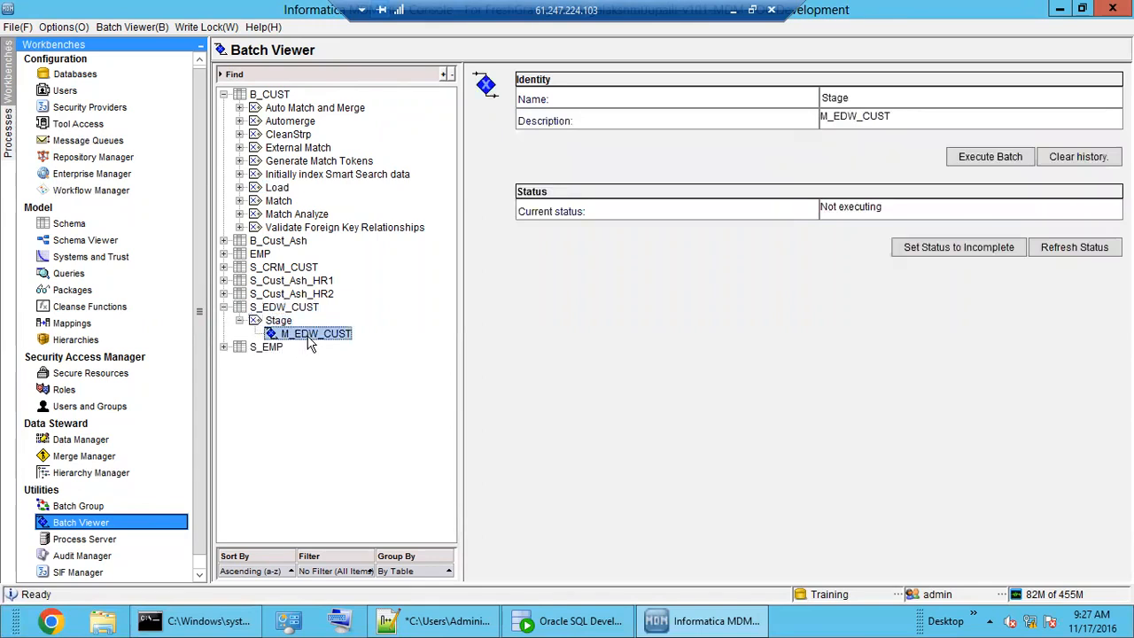
{"action": "left_click", "coordinate": [988, 160]}
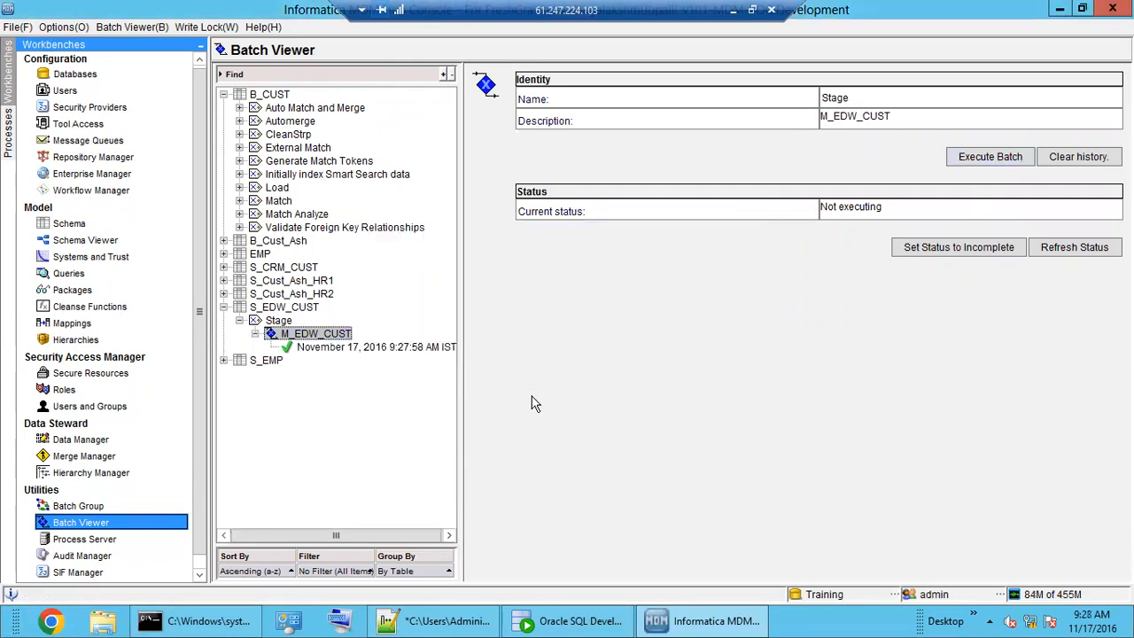
{"action": "left_click", "coordinate": [356, 349]}
{"action": "left_click_drag", "start_coordinate": [810, 291], "coordinate": [749, 289]}
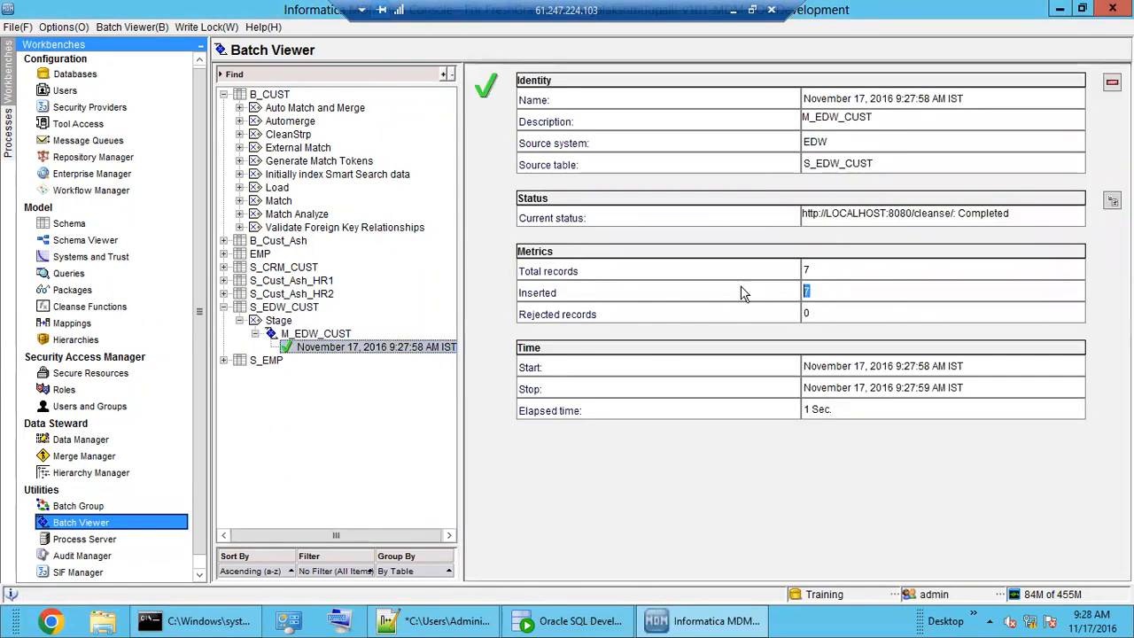
Step: Review the C_L_CUST landing table rows and their source systems
{"action": "left_click", "coordinate": [561, 619]}
{"action": "scroll", "coordinate": [284, 155], "scroll_direction": "up", "scroll_amount": 5}
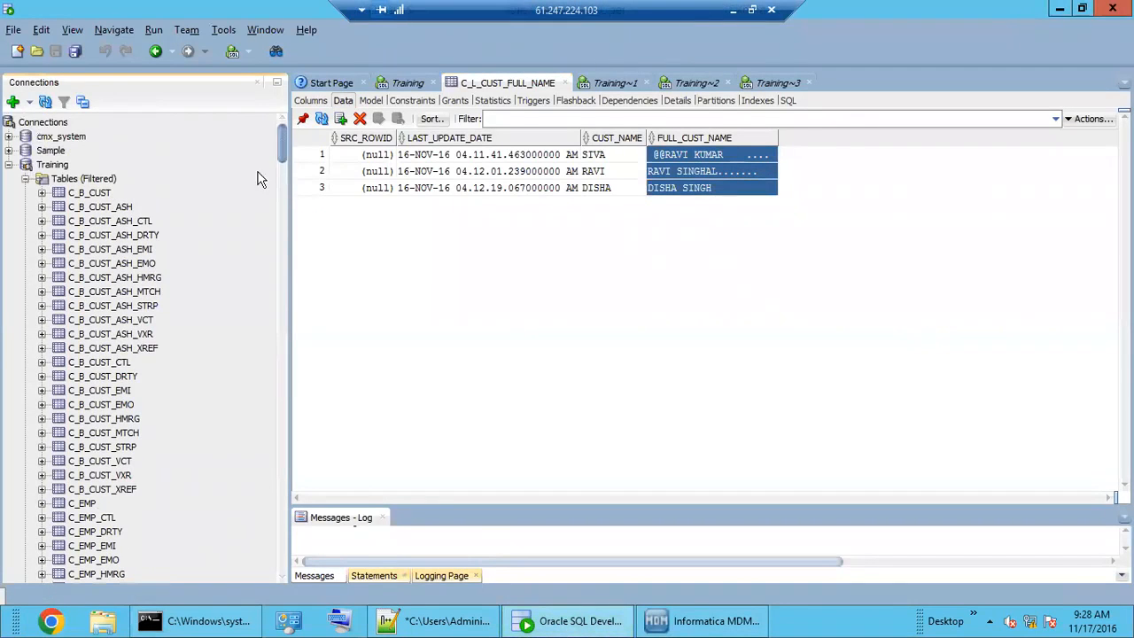
{"action": "scroll", "coordinate": [102, 512], "scroll_direction": "down", "scroll_amount": 3}
{"action": "scroll", "coordinate": [102, 512], "scroll_direction": "down", "scroll_amount": 1}
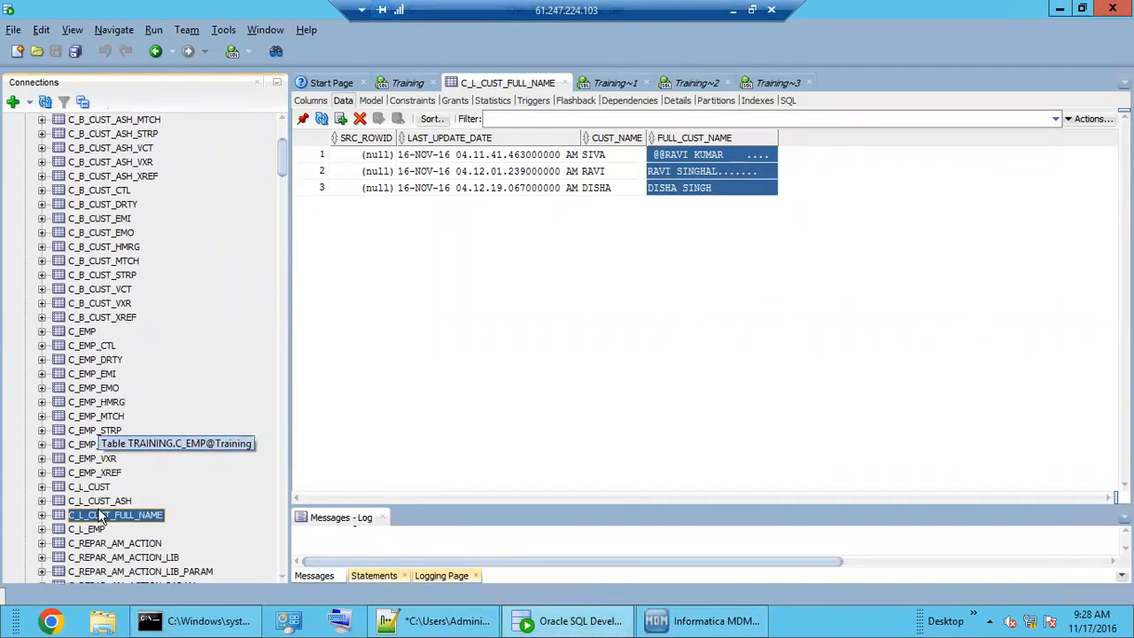
{"action": "left_click", "coordinate": [92, 487]}
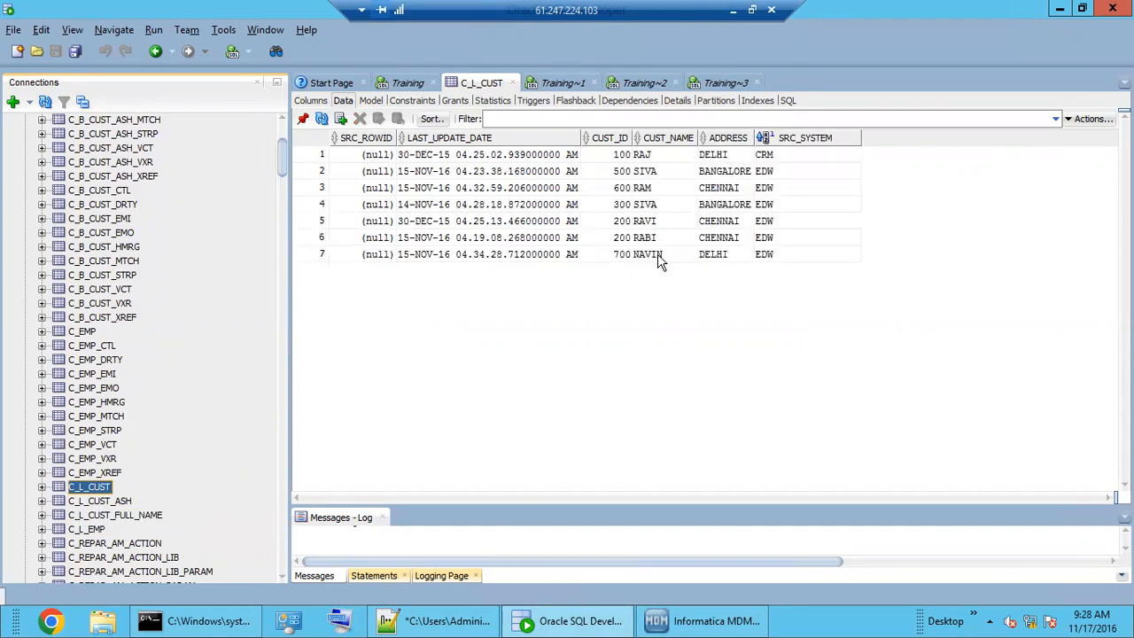
{"action": "left_click_drag", "start_coordinate": [620, 254], "coordinate": [772, 171]}
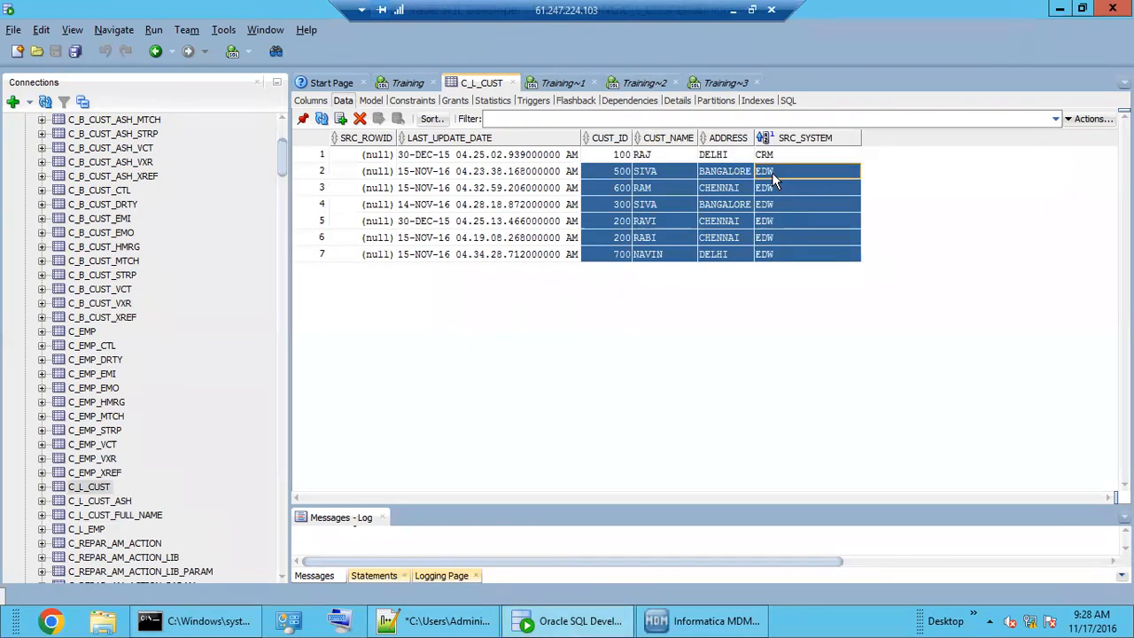
{"action": "left_click", "coordinate": [688, 625]}
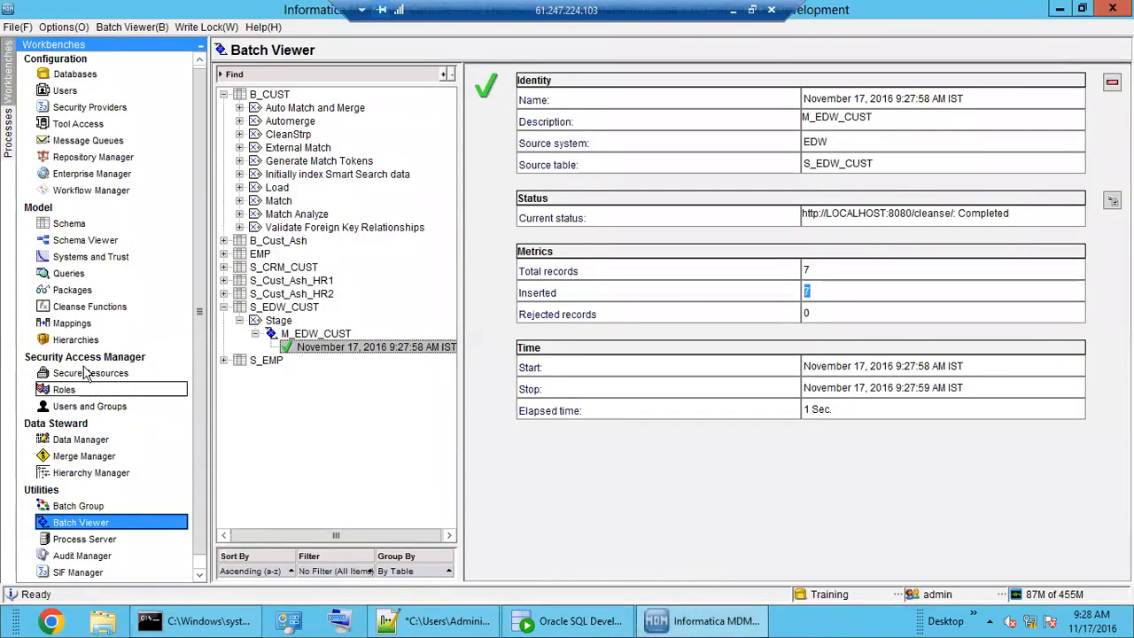
Step: Enable a query condition on the M_EDW_CUST mapping filtering SRC_SYSTEM='EDW'
{"action": "left_click", "coordinate": [75, 324]}
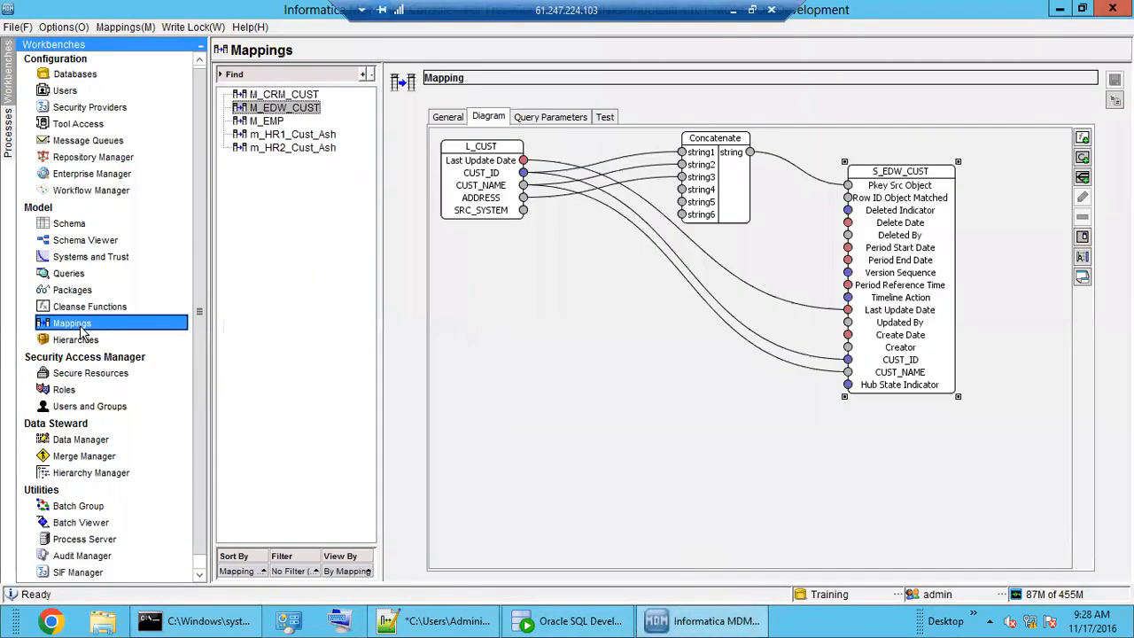
{"action": "left_click", "coordinate": [559, 116]}
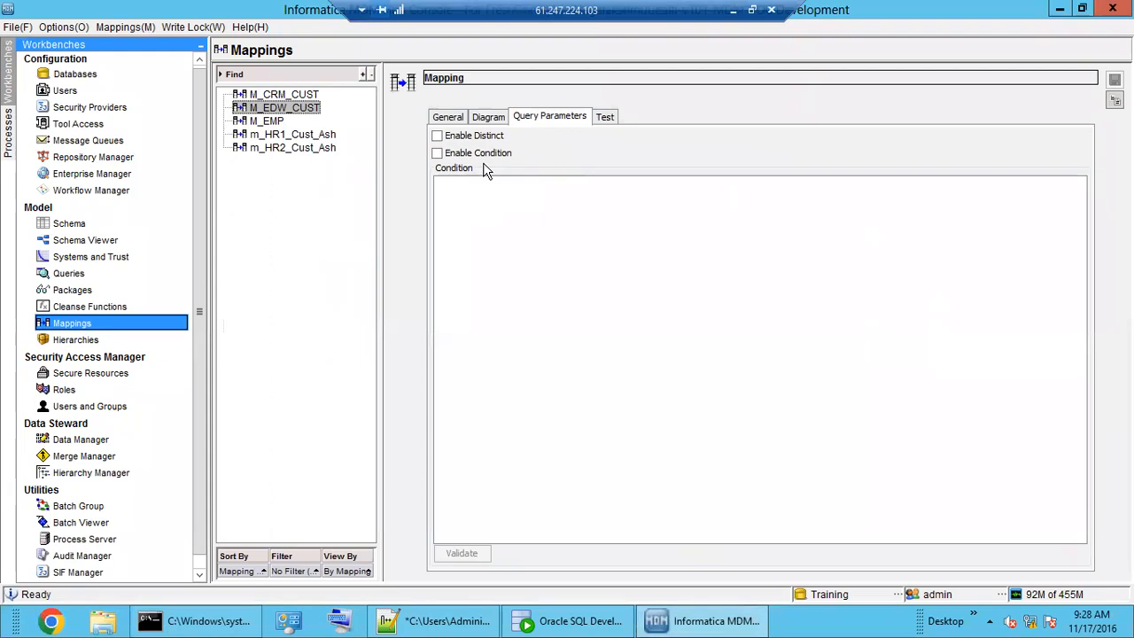
{"action": "left_click", "coordinate": [682, 621]}
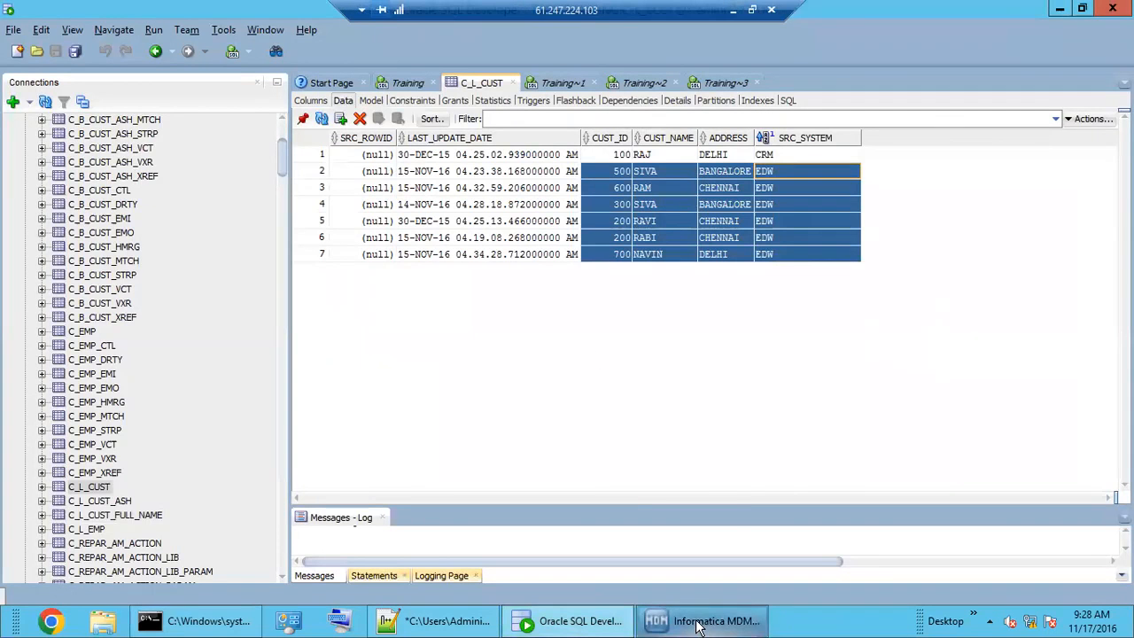
{"action": "left_click", "coordinate": [791, 238]}
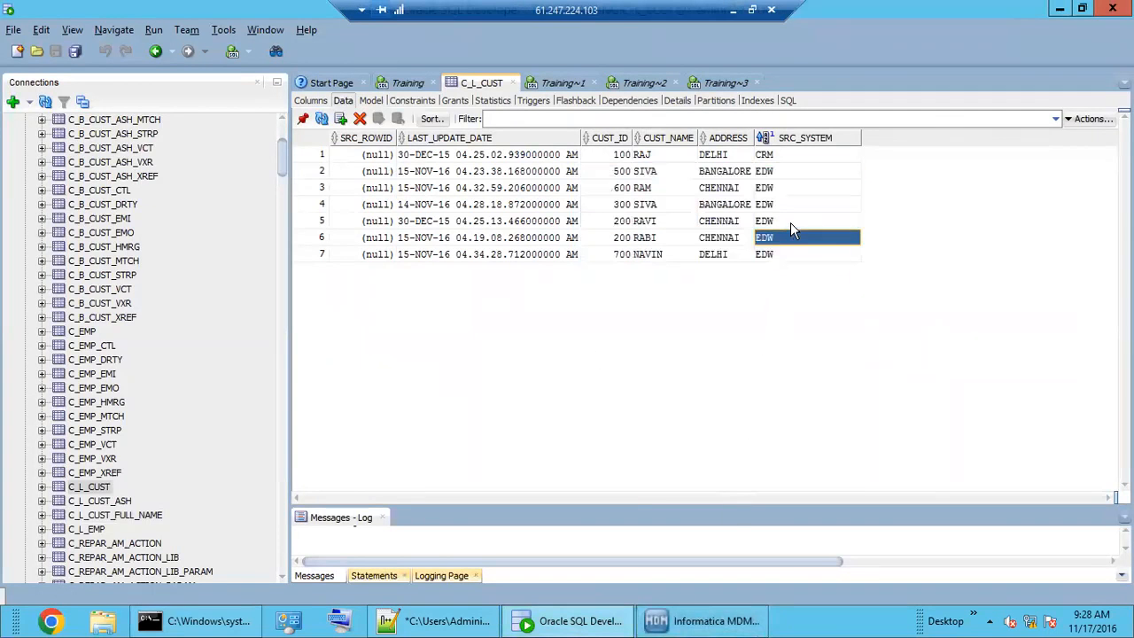
{"action": "left_click", "coordinate": [769, 156]}
{"action": "left_click_drag", "start_coordinate": [769, 161], "coordinate": [620, 162]}
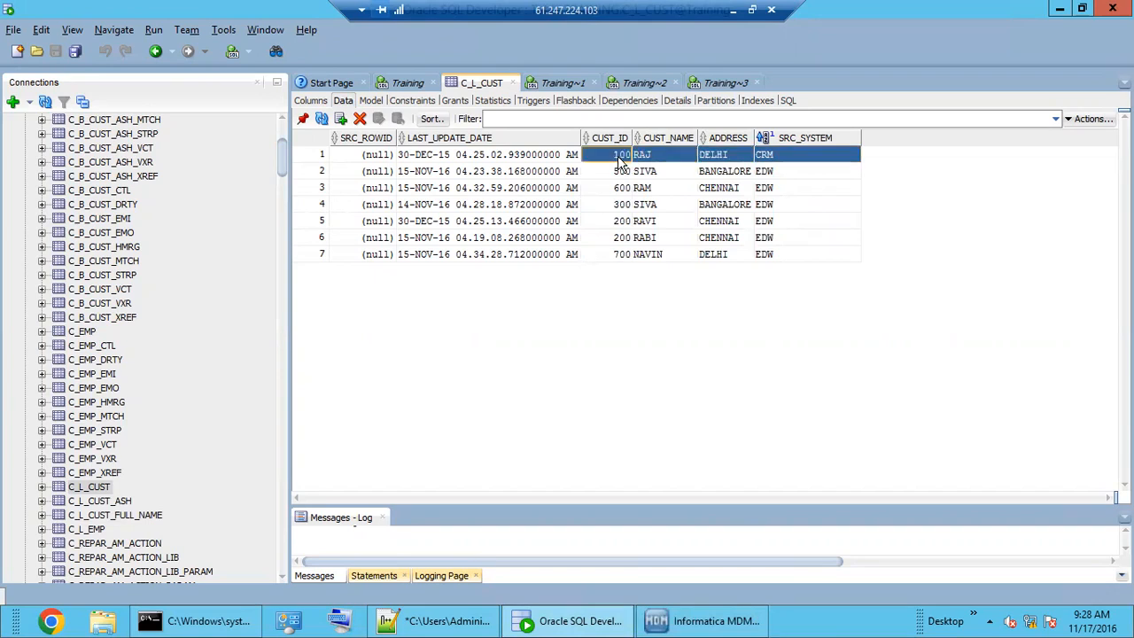
{"action": "left_click_drag", "start_coordinate": [780, 180], "coordinate": [611, 257]}
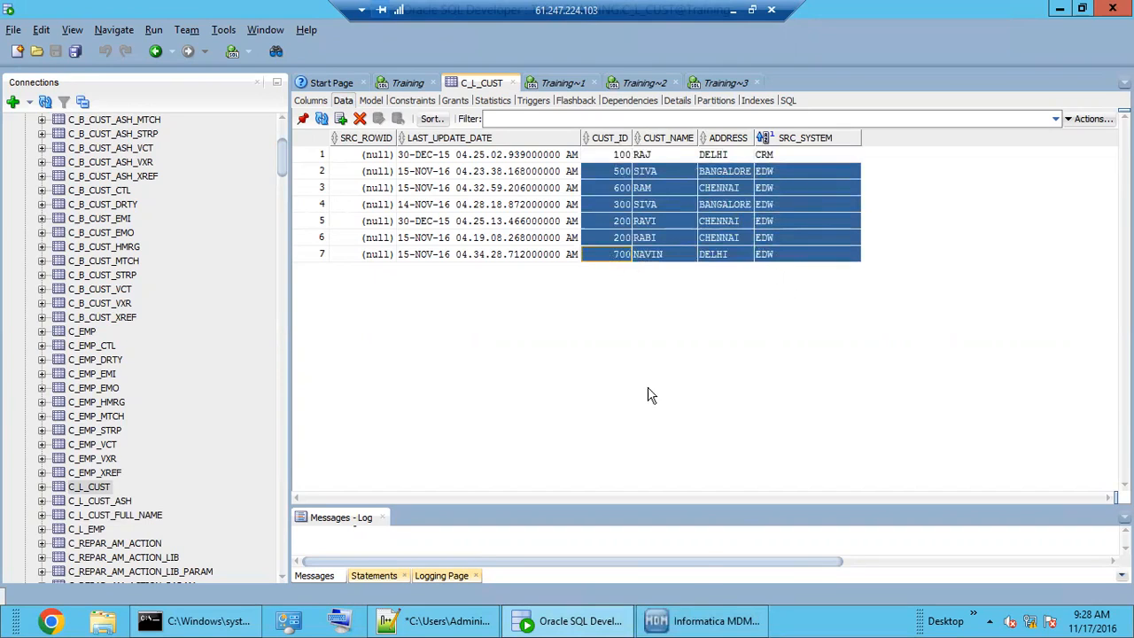
{"action": "left_click", "coordinate": [706, 623]}
{"action": "left_click", "coordinate": [437, 153]}
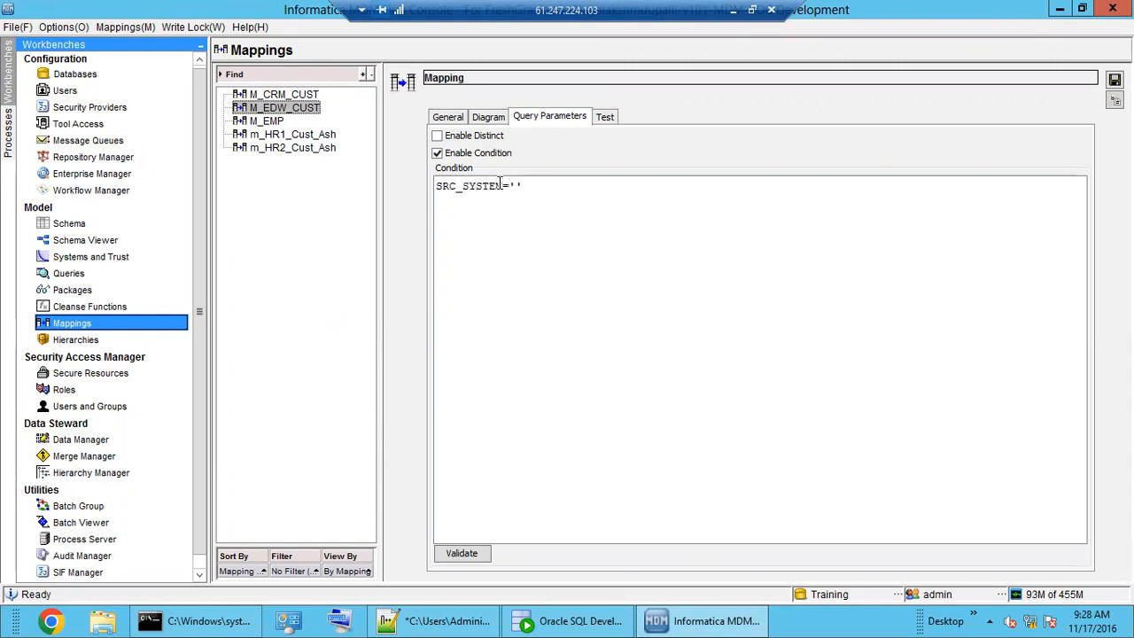
{"action": "type", "text": "W"}
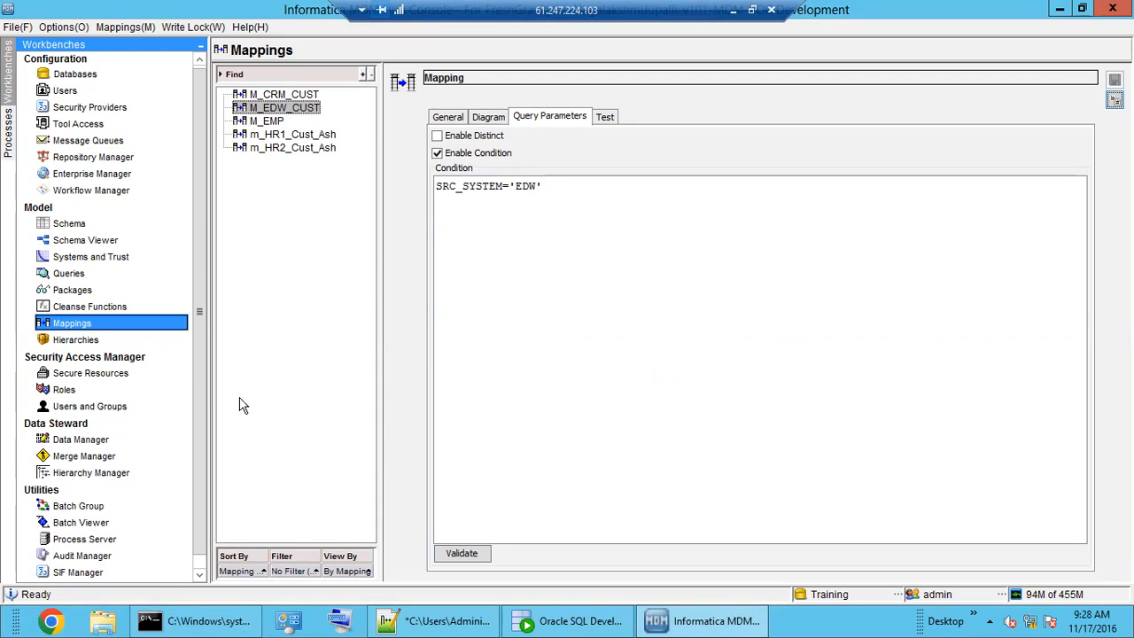
Step: Rerun the M_EDW_CUST stage job and open the new run result
{"action": "left_click", "coordinate": [99, 523]}
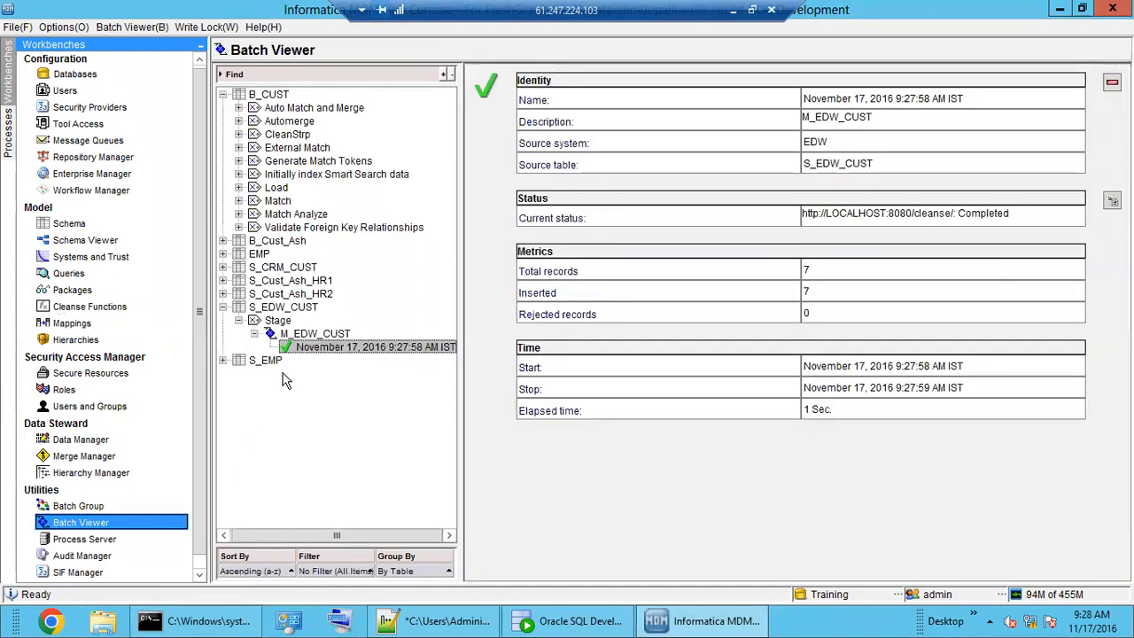
{"action": "left_click", "coordinate": [301, 336]}
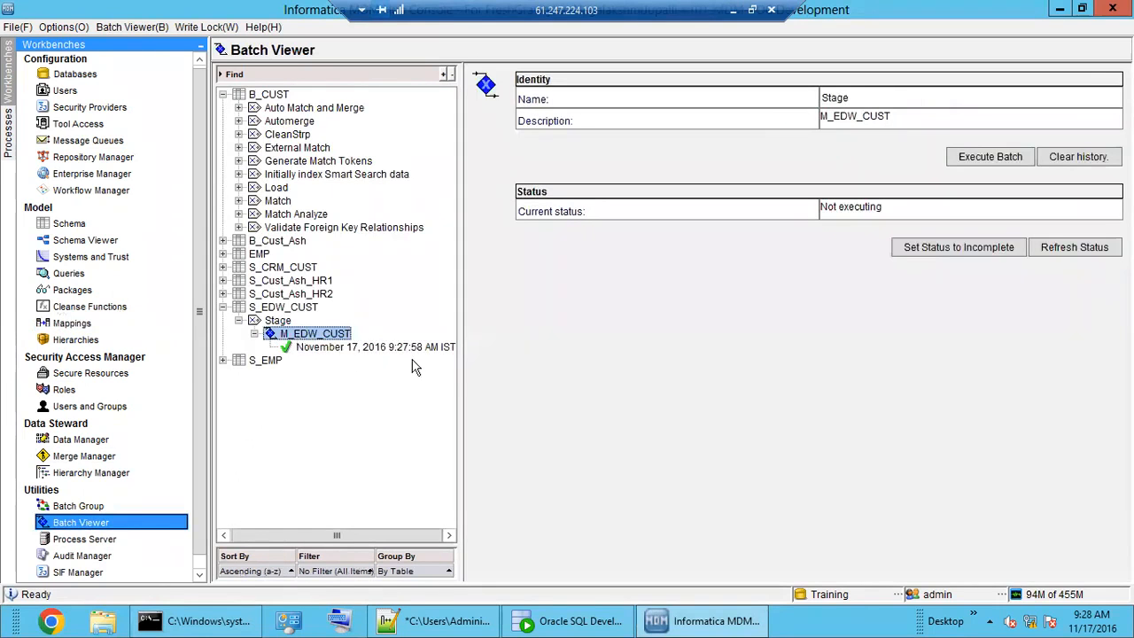
{"action": "left_click", "coordinate": [982, 157]}
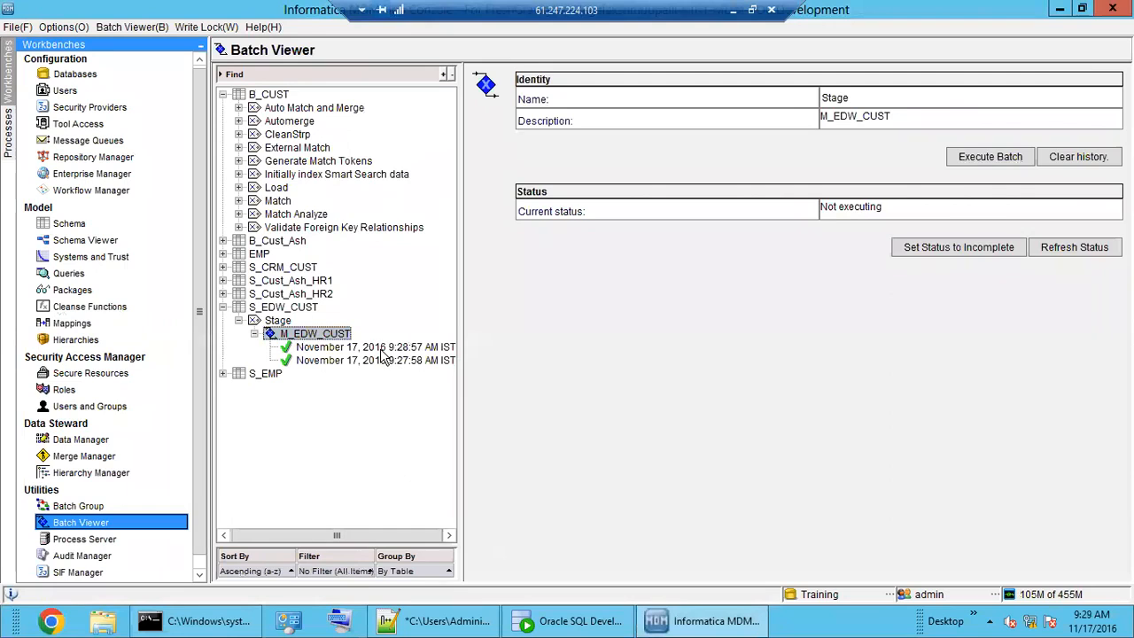
{"action": "left_click", "coordinate": [380, 349]}
{"action": "left_click_drag", "start_coordinate": [850, 293], "coordinate": [720, 288]}
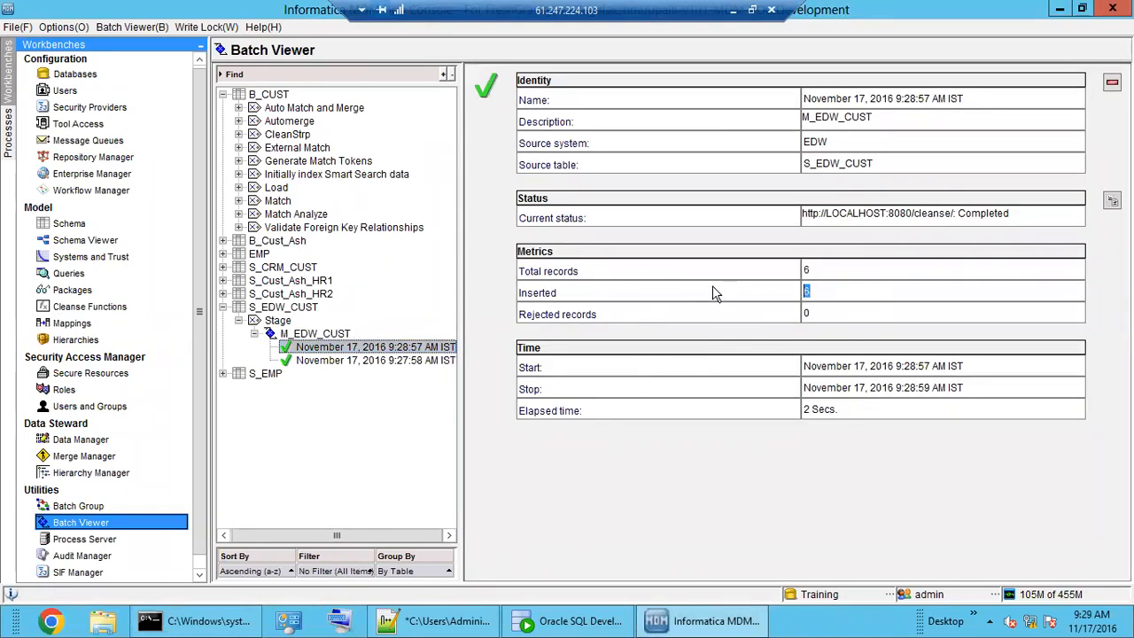
Step: Compare the landing table rows with the loaded C_S_EDW_CUST staging table data
{"action": "left_click", "coordinate": [580, 620]}
{"action": "left_click", "coordinate": [733, 171]}
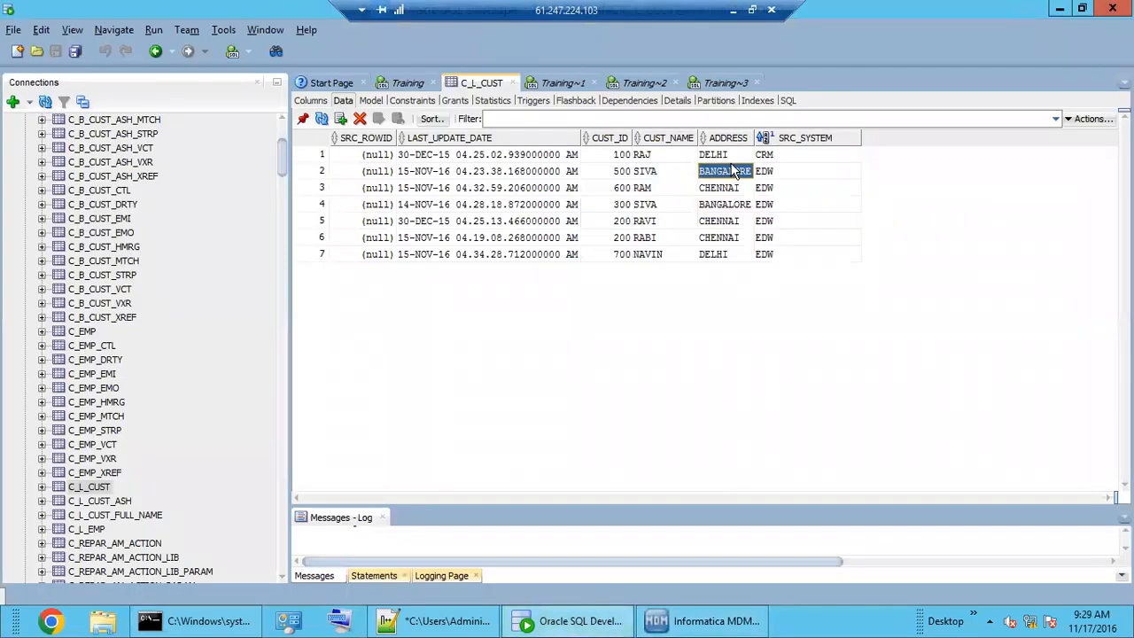
{"action": "left_click", "coordinate": [696, 620]}
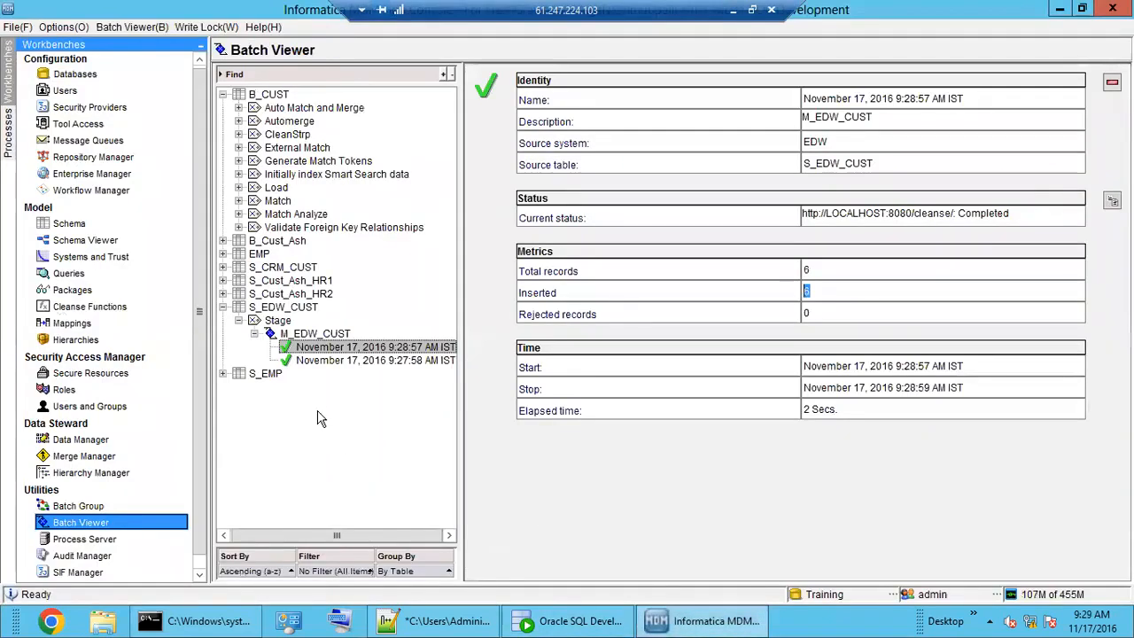
{"action": "left_click", "coordinate": [572, 621]}
{"action": "left_click_drag", "start_coordinate": [284, 168], "coordinate": [293, 531]}
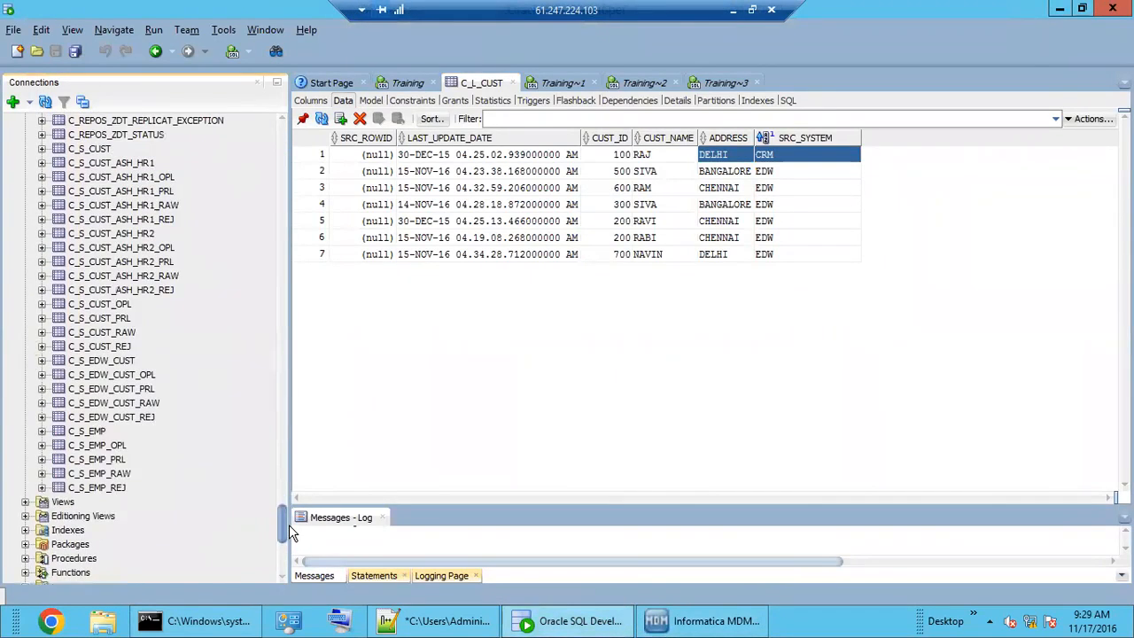
{"action": "left_click", "coordinate": [108, 362]}
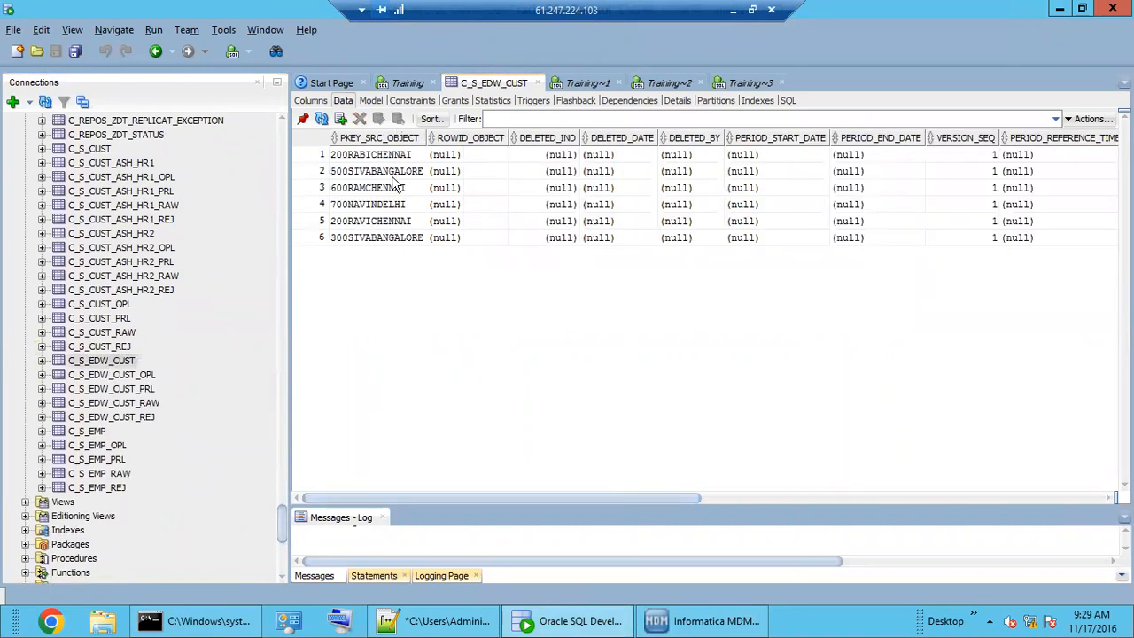
{"action": "left_click_drag", "start_coordinate": [391, 172], "coordinate": [390, 238]}
{"action": "left_click_drag", "start_coordinate": [626, 498], "coordinate": [1058, 494]}
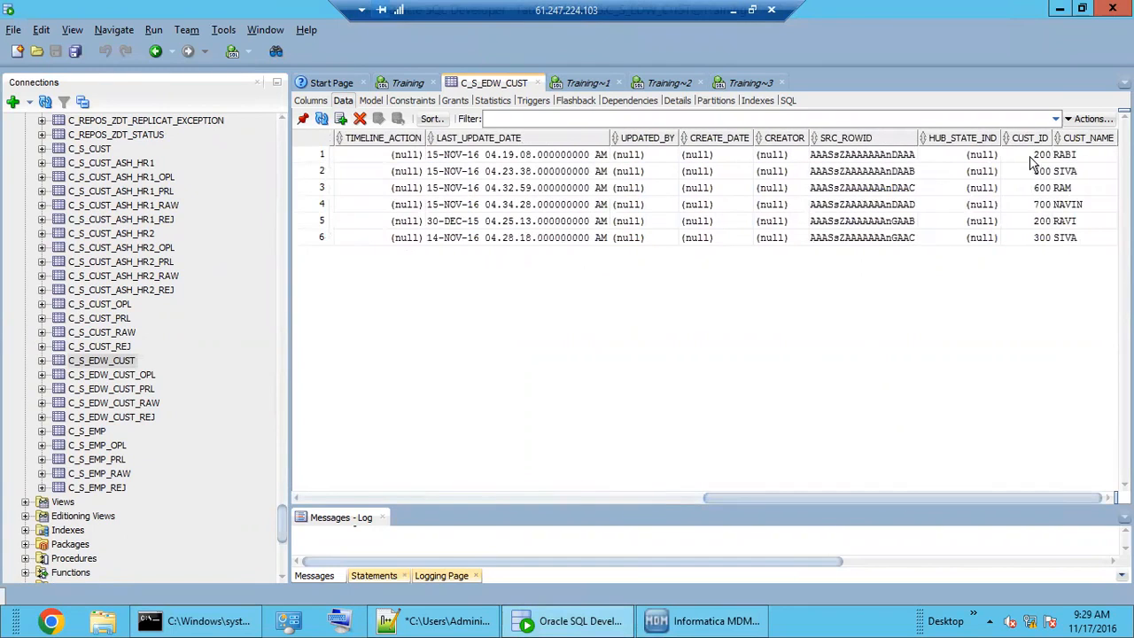
{"action": "left_click_drag", "start_coordinate": [1037, 158], "coordinate": [1076, 240]}
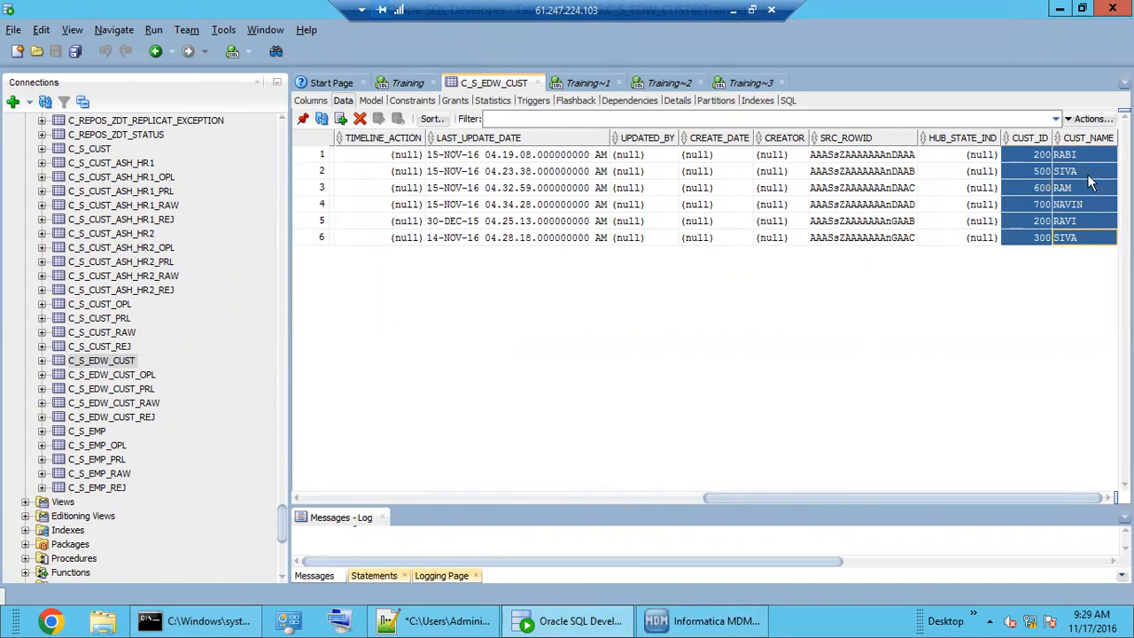
Step: Review the S_EDW_CUST staging table columns under B_CUST in the schema
{"action": "left_click", "coordinate": [749, 623]}
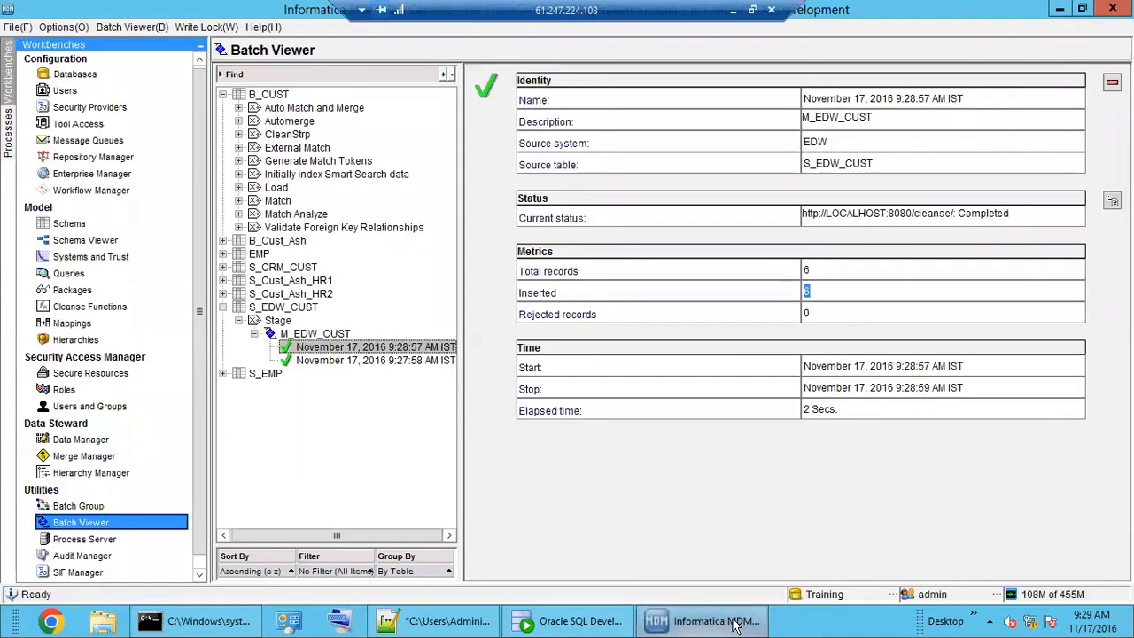
{"action": "left_click", "coordinate": [67, 224]}
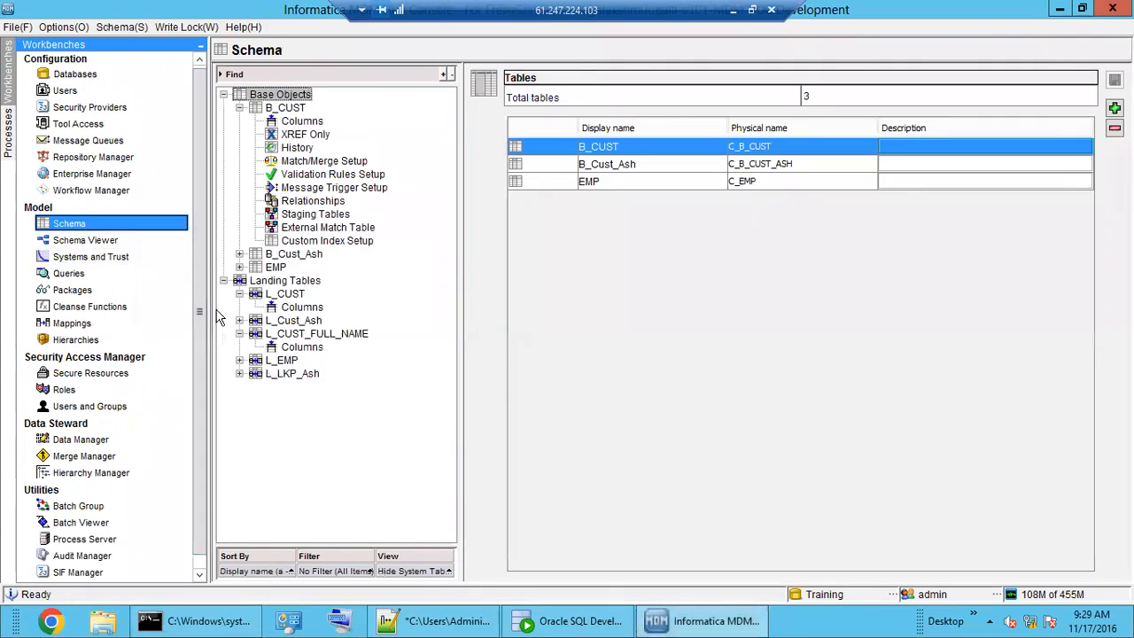
{"action": "double_click", "coordinate": [310, 215]}
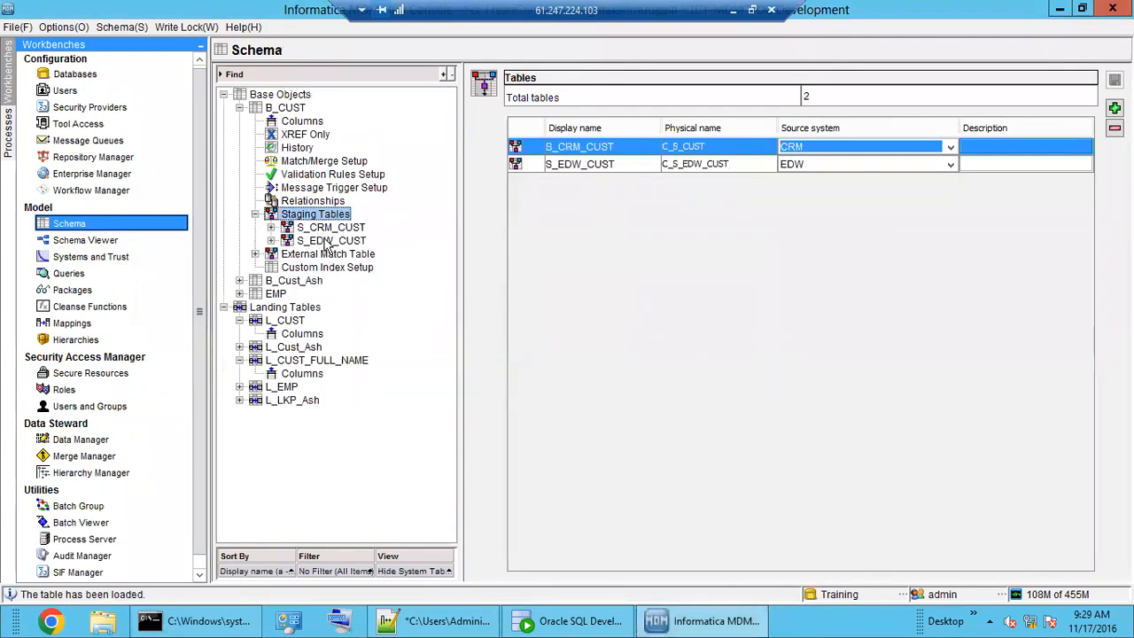
{"action": "double_click", "coordinate": [330, 241]}
{"action": "left_click", "coordinate": [335, 254]}
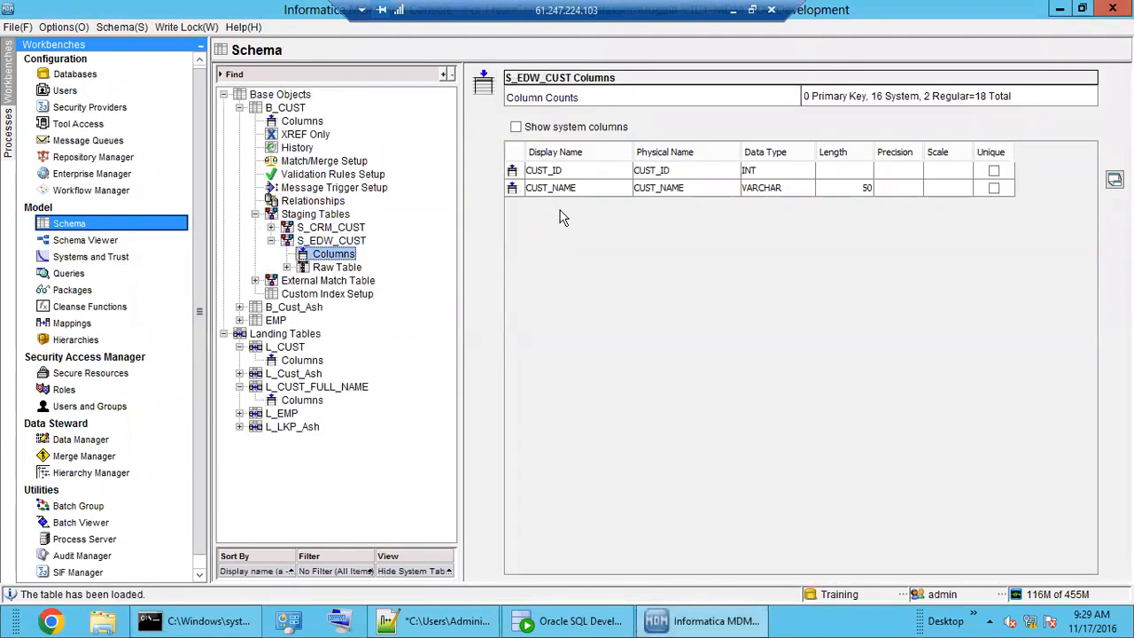
{"action": "left_click", "coordinate": [568, 187]}
{"action": "left_click", "coordinate": [567, 174]}
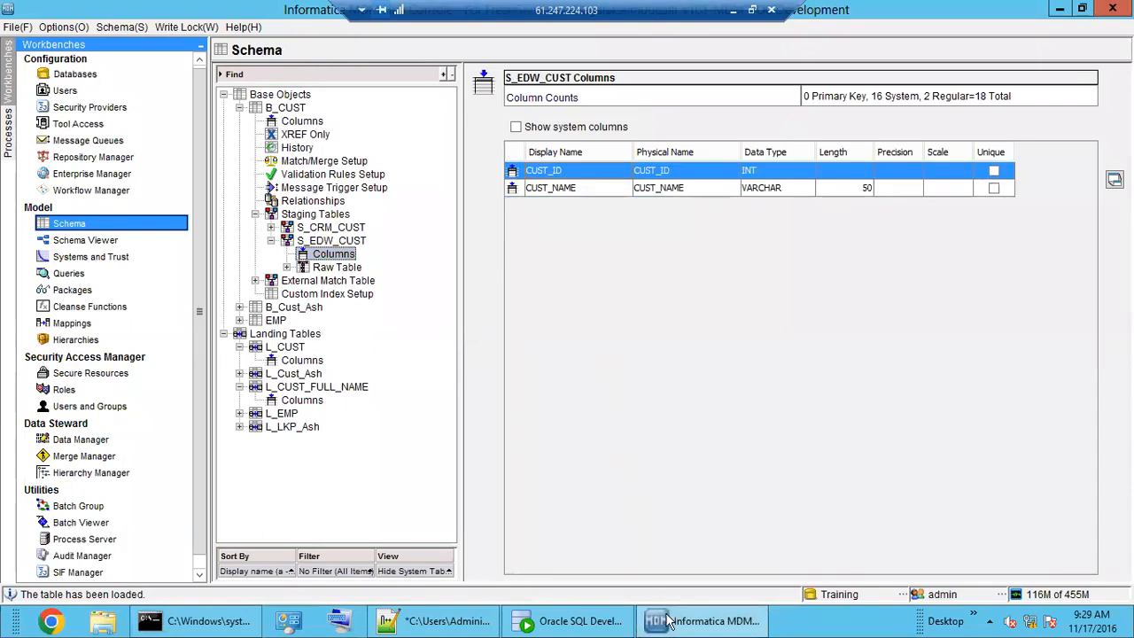
Step: Check the C_S_EDW_CUST staging rows and return to the stage job run result
{"action": "mouse_move", "coordinate": [679, 625]}
{"action": "left_click", "coordinate": [577, 621]}
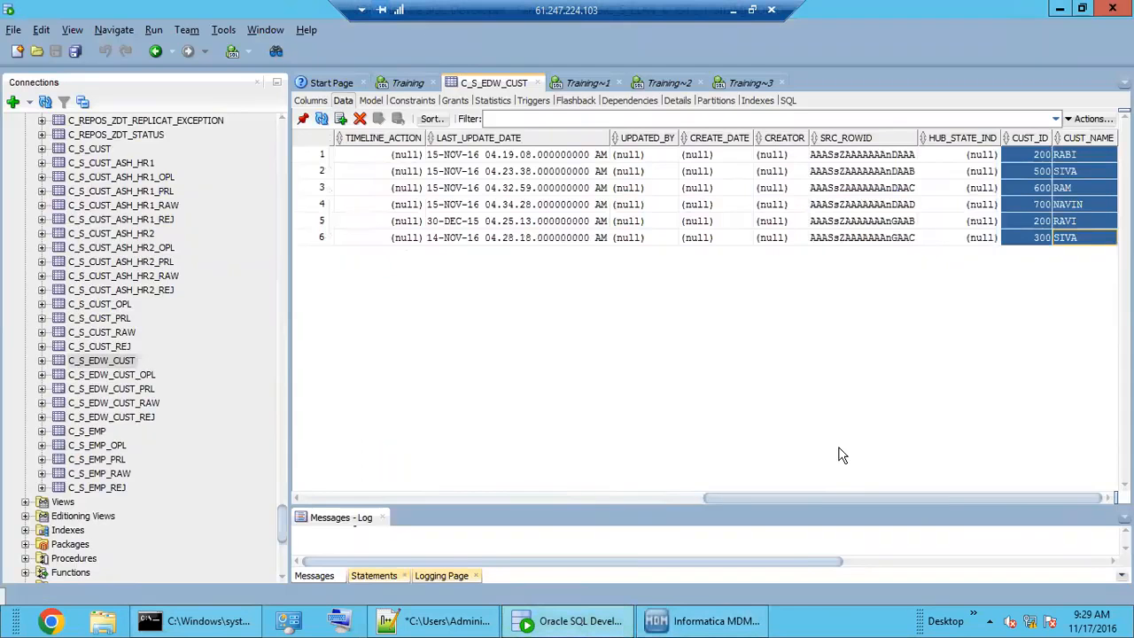
{"action": "left_click", "coordinate": [1046, 205]}
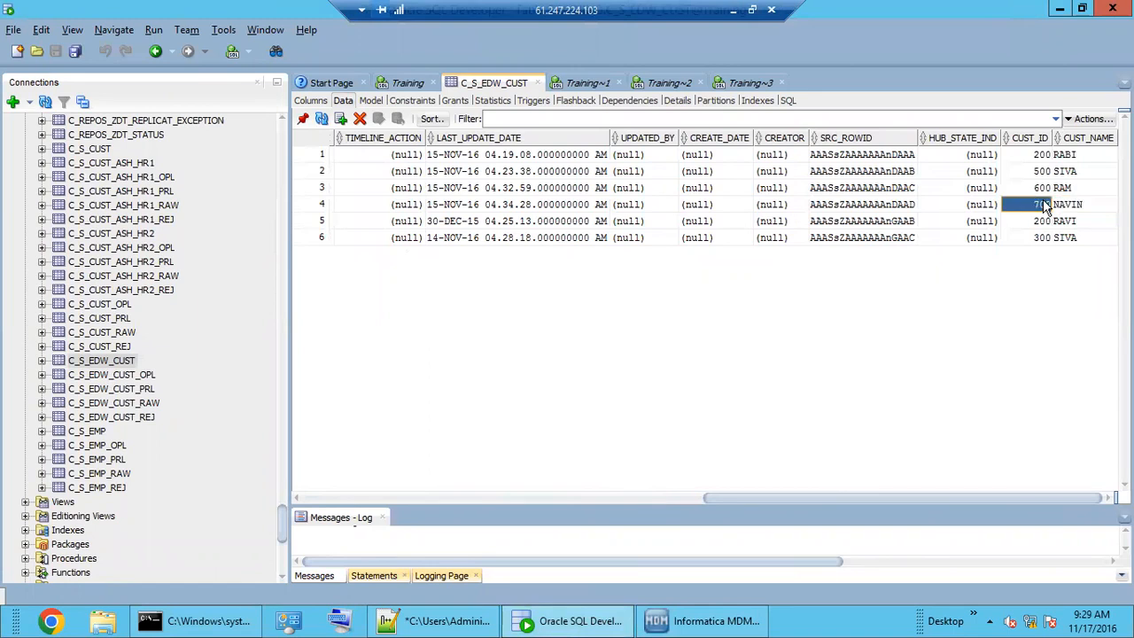
{"action": "left_click", "coordinate": [705, 624]}
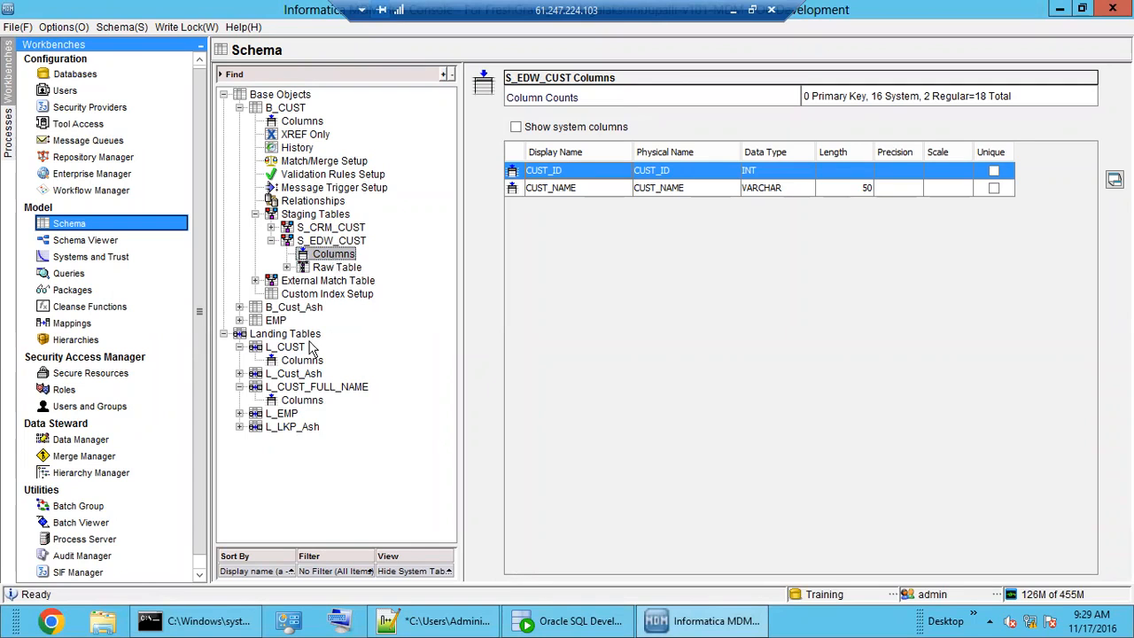
{"action": "left_click", "coordinate": [93, 524]}
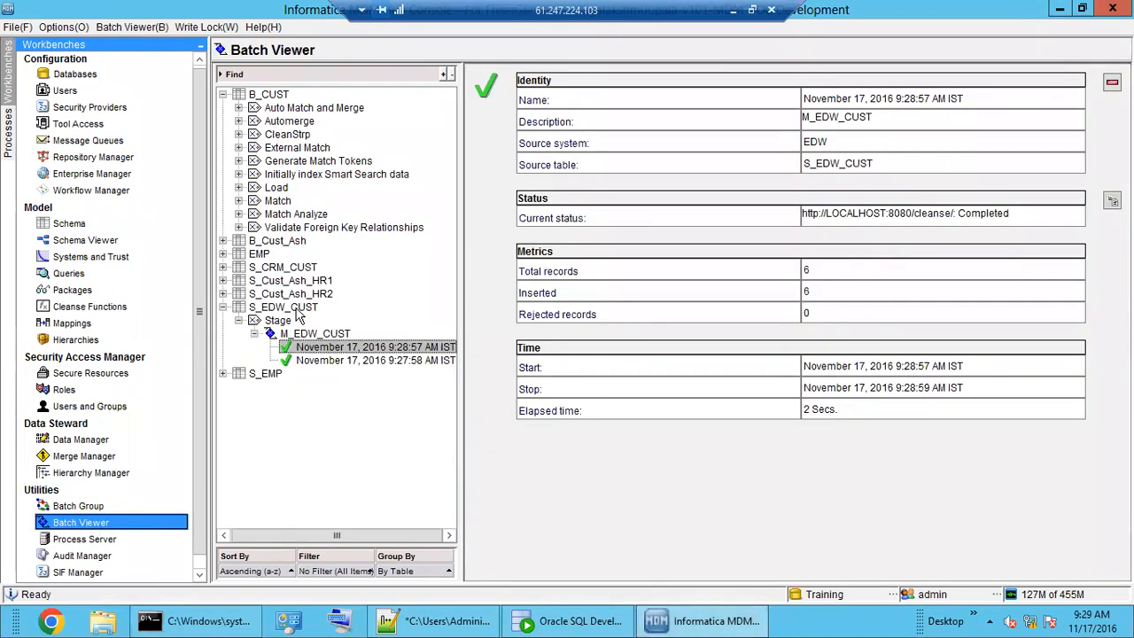
Step: Execute the Load from S_EDW_CUST batch job for B_CUST and open its run result
{"action": "double_click", "coordinate": [272, 189]}
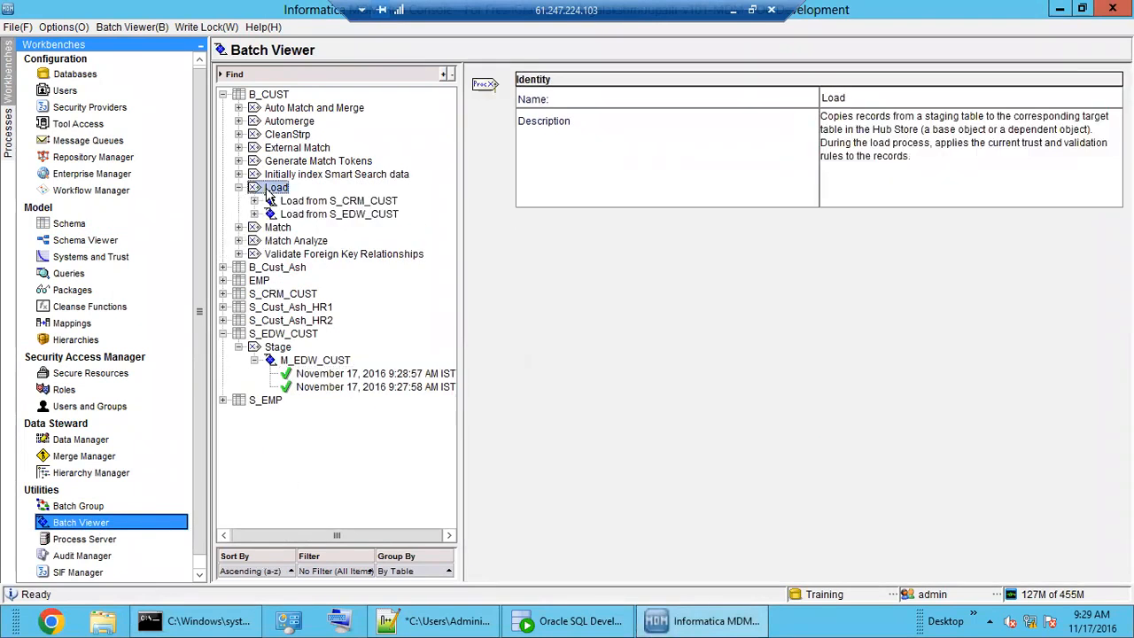
{"action": "left_click", "coordinate": [353, 217]}
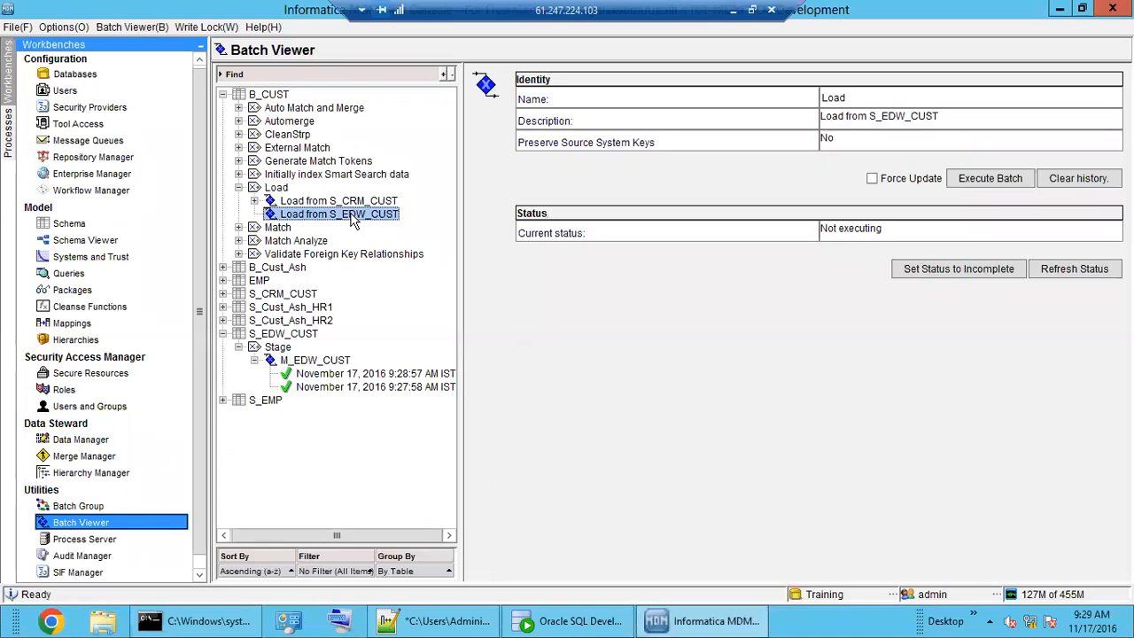
{"action": "left_click", "coordinate": [975, 181]}
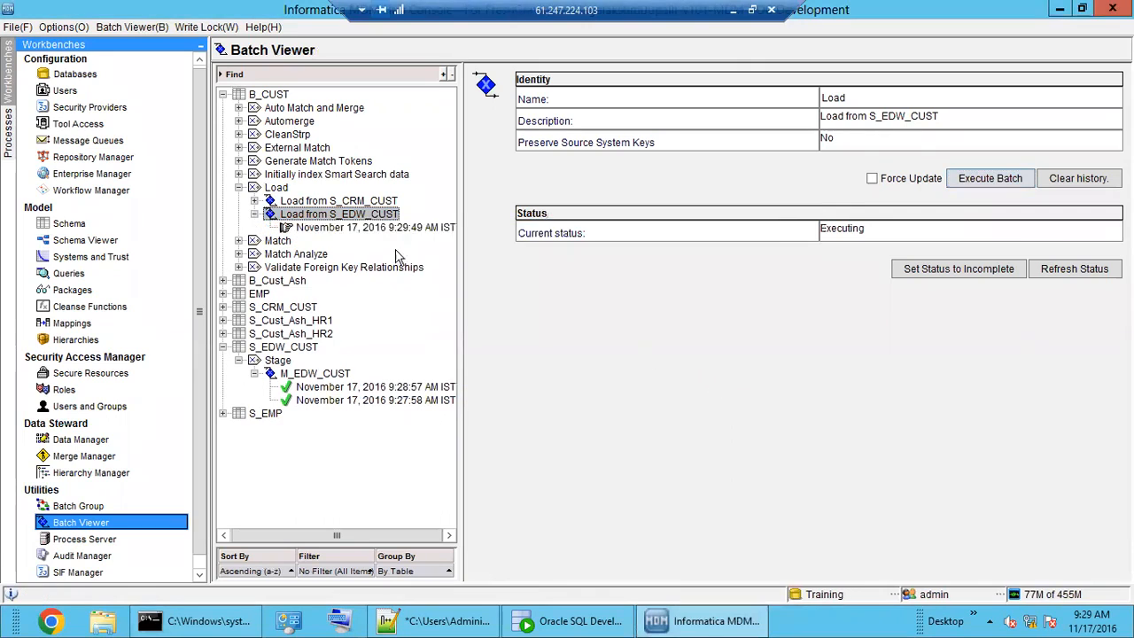
{"action": "left_click", "coordinate": [376, 227]}
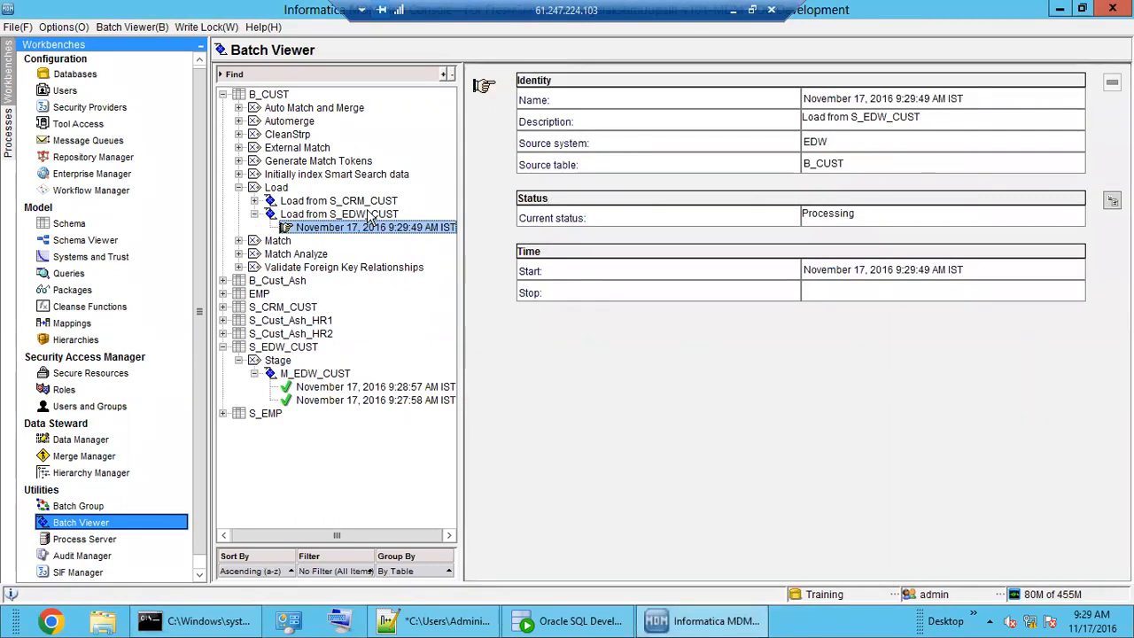
{"action": "left_click", "coordinate": [370, 215]}
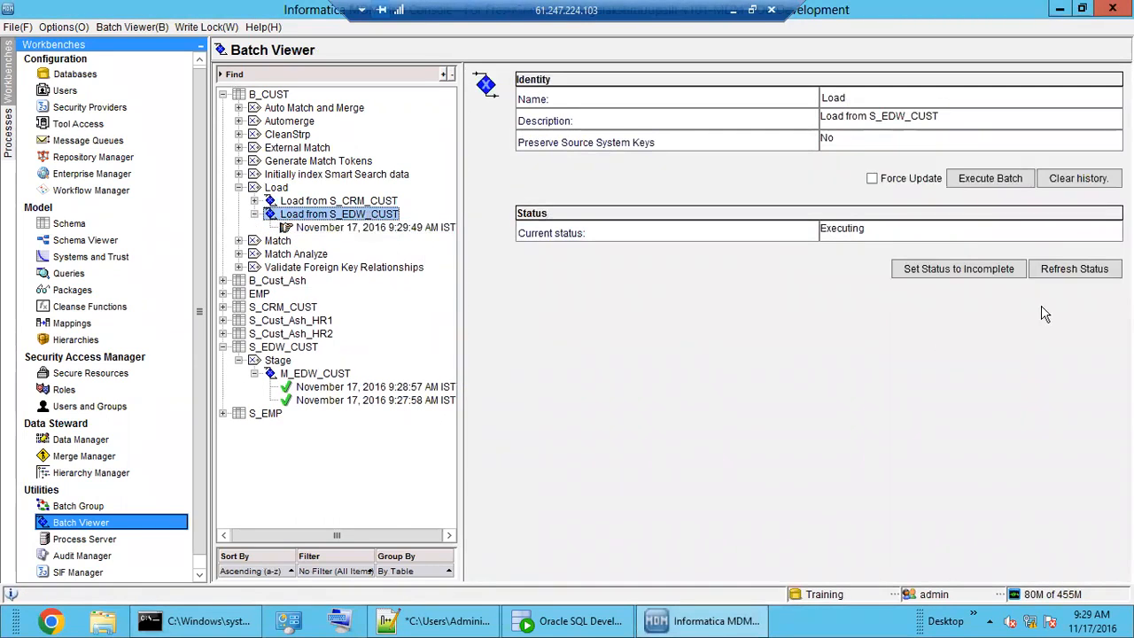
{"action": "left_click", "coordinate": [1075, 270]}
{"action": "left_click", "coordinate": [384, 228]}
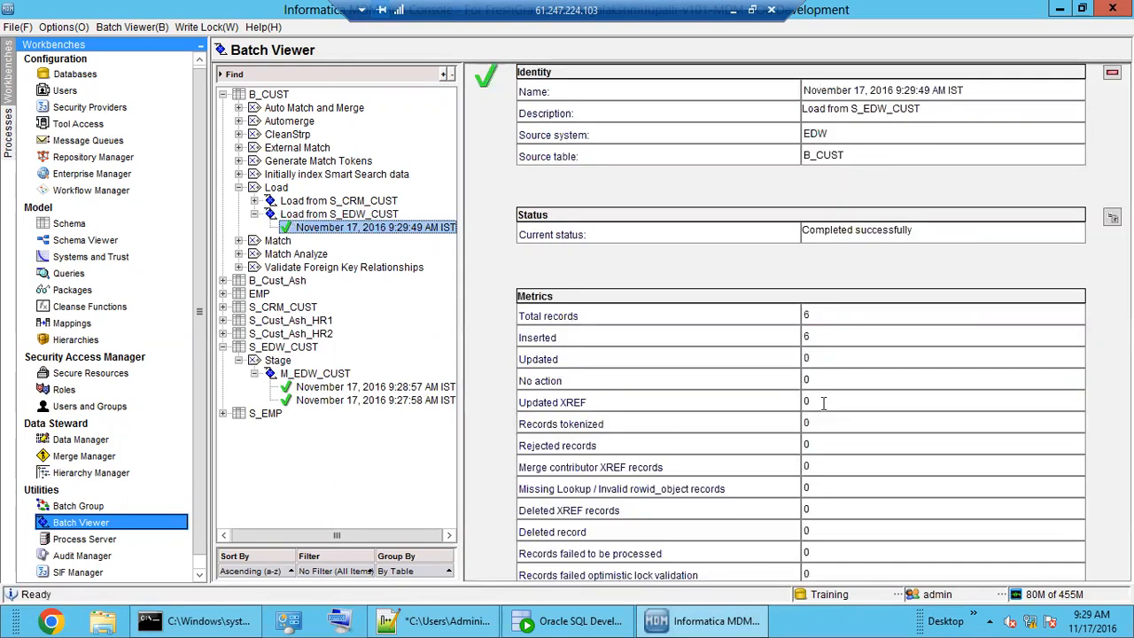
Step: Review the inserted and total record metrics of the load run
{"action": "left_click_drag", "start_coordinate": [848, 317], "coordinate": [775, 315]}
{"action": "left_click_drag", "start_coordinate": [835, 335], "coordinate": [767, 343]}
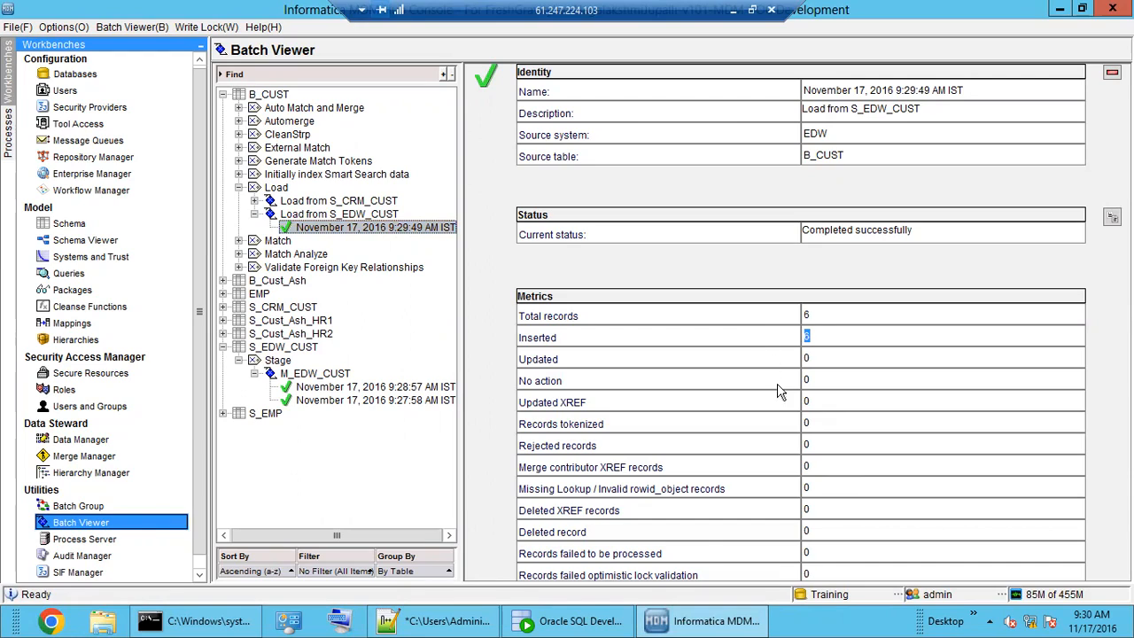
{"action": "left_click", "coordinate": [830, 235]}
{"action": "left_click_drag", "start_coordinate": [828, 337], "coordinate": [771, 338]}
Step: Open the C_B_CUST base object table and examine its loaded rows and customer columns
{"action": "left_click", "coordinate": [581, 621]}
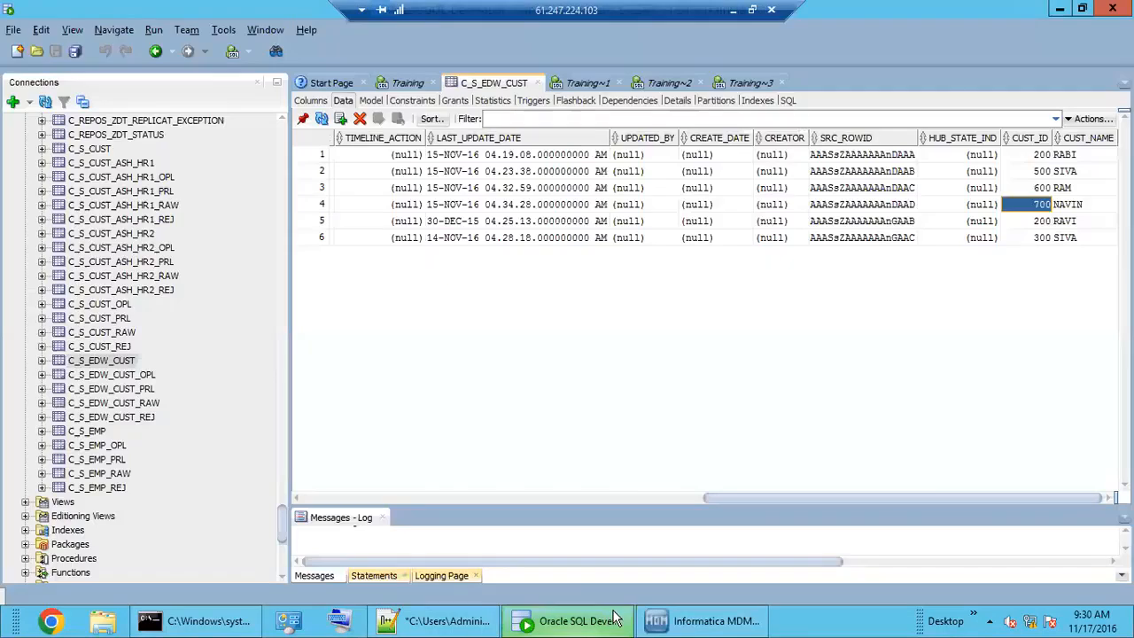
{"action": "left_click", "coordinate": [283, 521]}
{"action": "left_click_drag", "start_coordinate": [283, 525], "coordinate": [278, 144]}
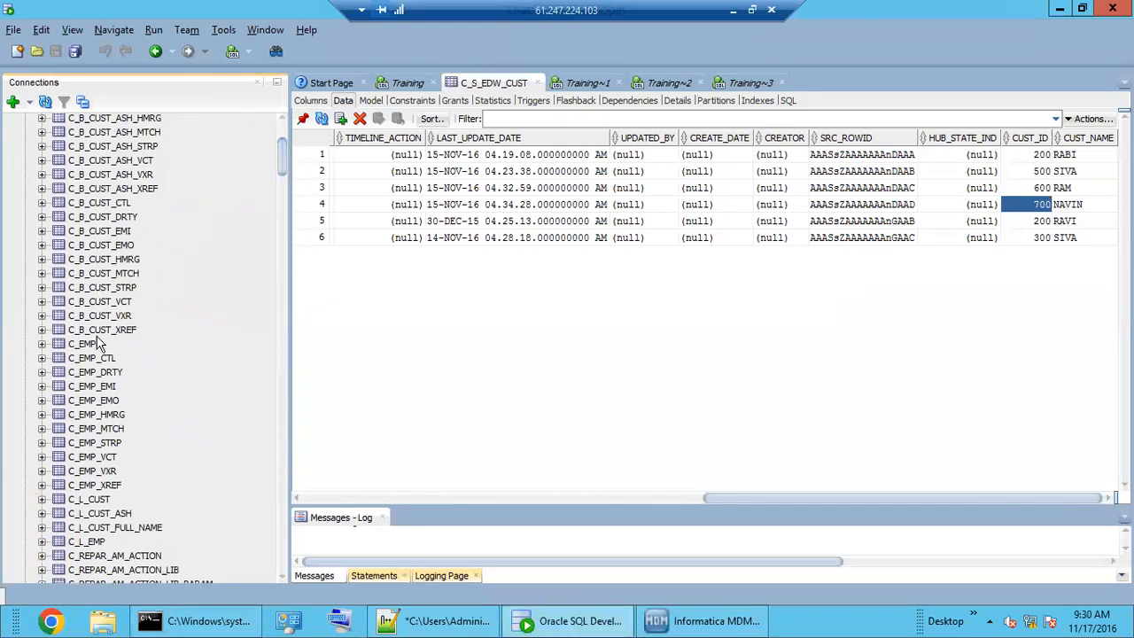
{"action": "scroll", "coordinate": [99, 338], "scroll_direction": "up", "scroll_amount": 3}
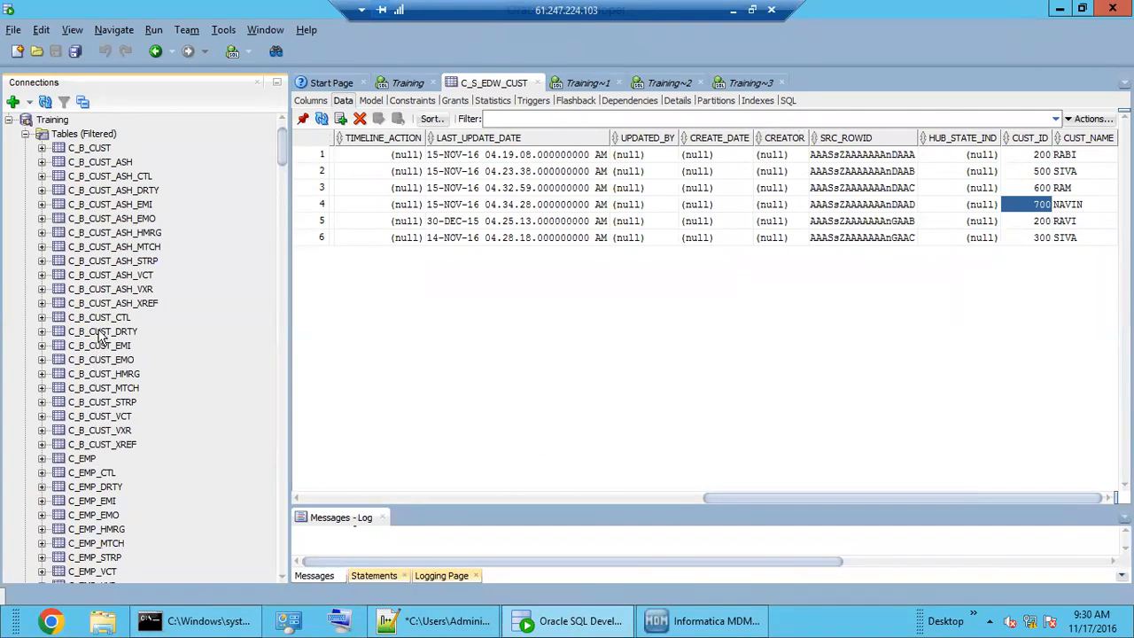
{"action": "left_click", "coordinate": [89, 149]}
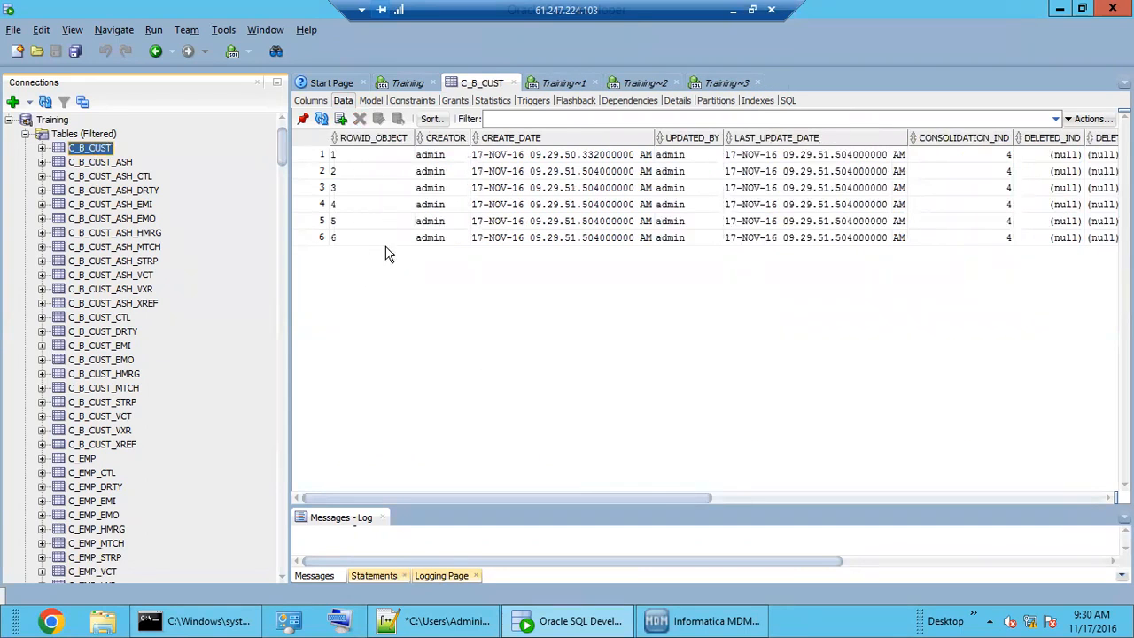
{"action": "mouse_move", "coordinate": [357, 241]}
{"action": "left_mouse_down"}
{"action": "mouse_move", "coordinate": [352, 156]}
{"action": "mouse_move", "coordinate": [367, 241]}
{"action": "left_mouse_up"}
{"action": "left_click", "coordinate": [361, 204]}
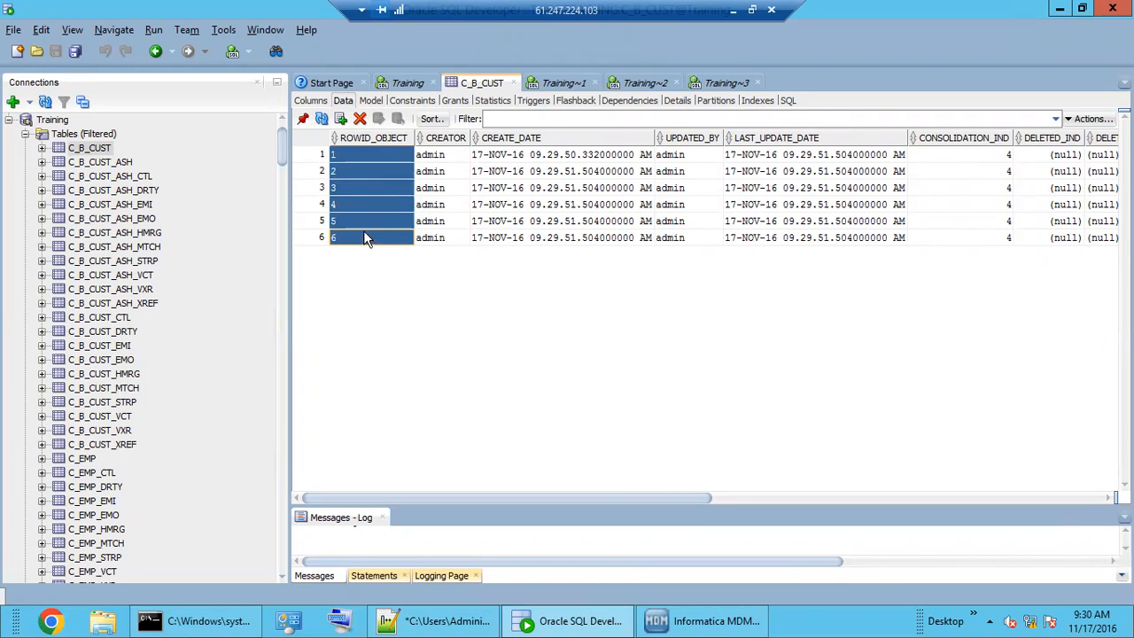
{"action": "left_click", "coordinate": [365, 236]}
{"action": "left_click_drag", "start_coordinate": [367, 158], "coordinate": [368, 250]}
{"action": "left_click_drag", "start_coordinate": [686, 497], "coordinate": [1091, 494]}
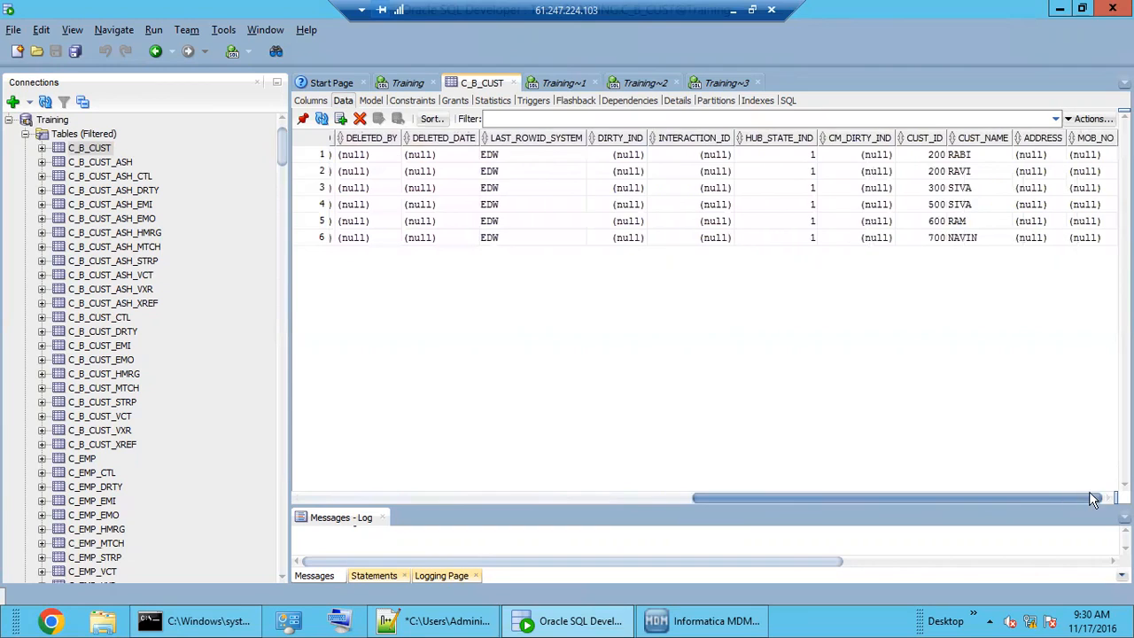
{"action": "left_click_drag", "start_coordinate": [955, 168], "coordinate": [1016, 298]}
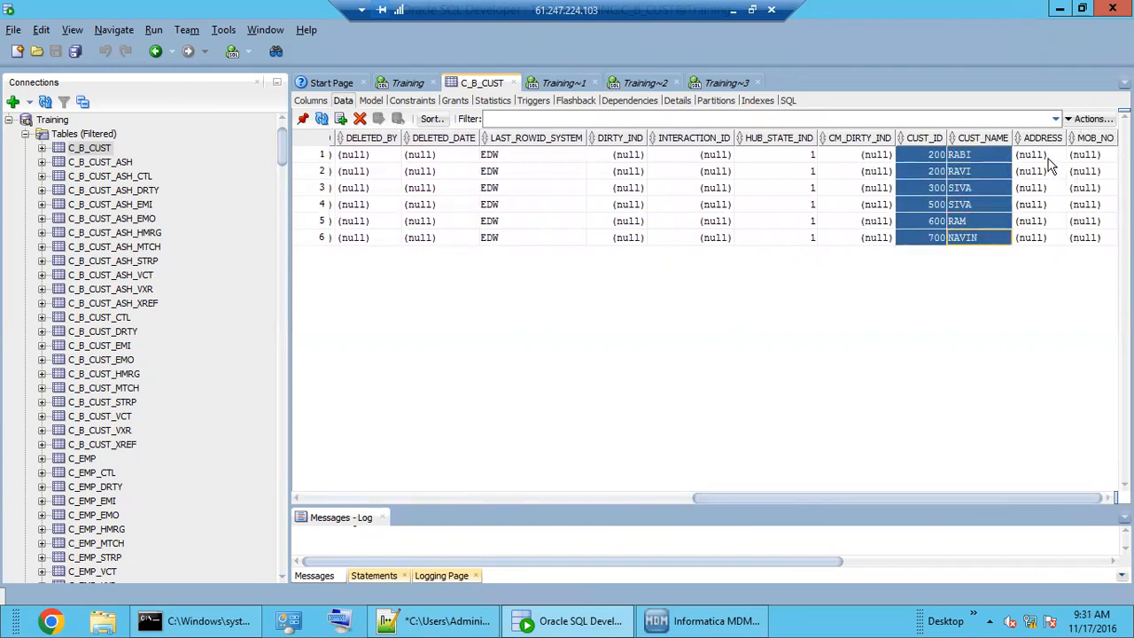
{"action": "left_click_drag", "start_coordinate": [1051, 162], "coordinate": [1088, 240]}
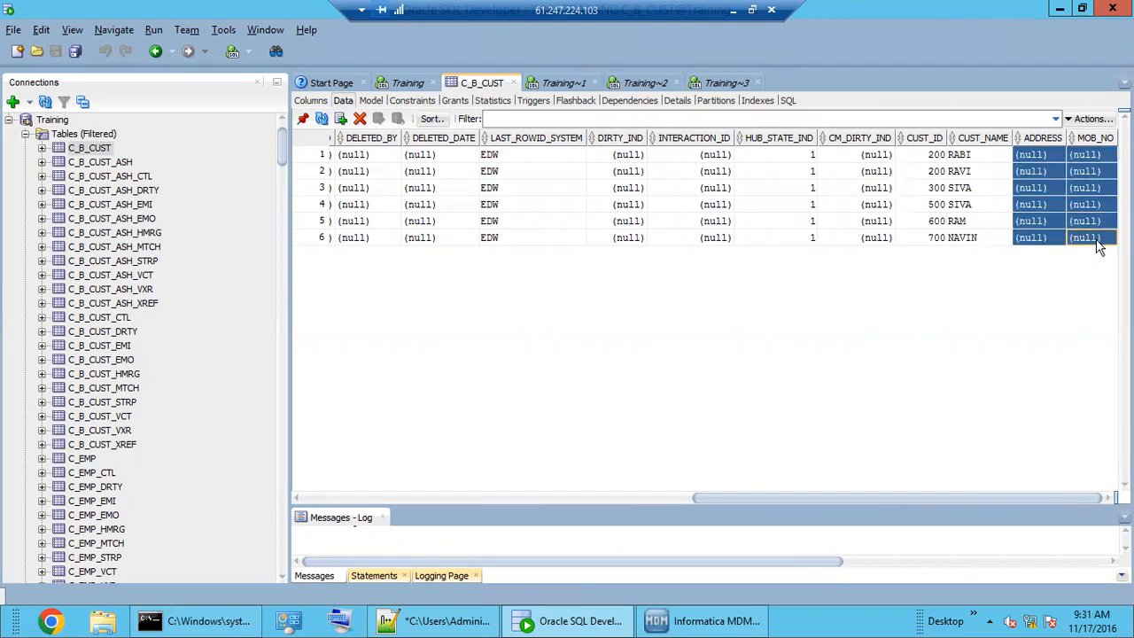
{"action": "left_click_drag", "start_coordinate": [930, 157], "coordinate": [974, 243]}
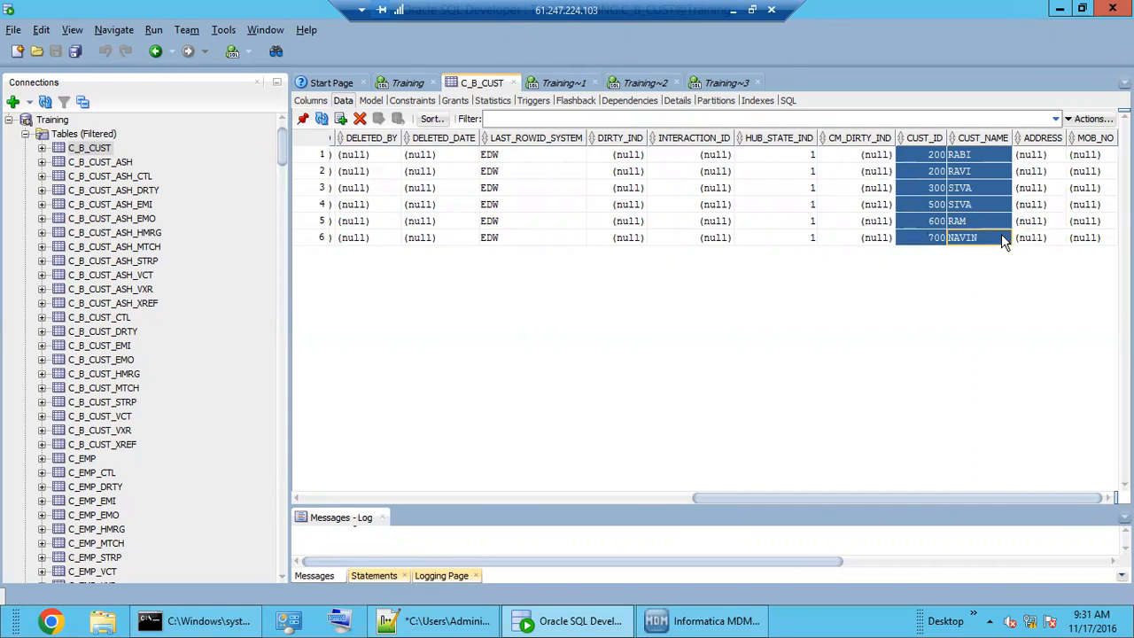
{"action": "left_click_drag", "start_coordinate": [1033, 164], "coordinate": [1093, 244]}
{"action": "left_click", "coordinate": [1046, 223]}
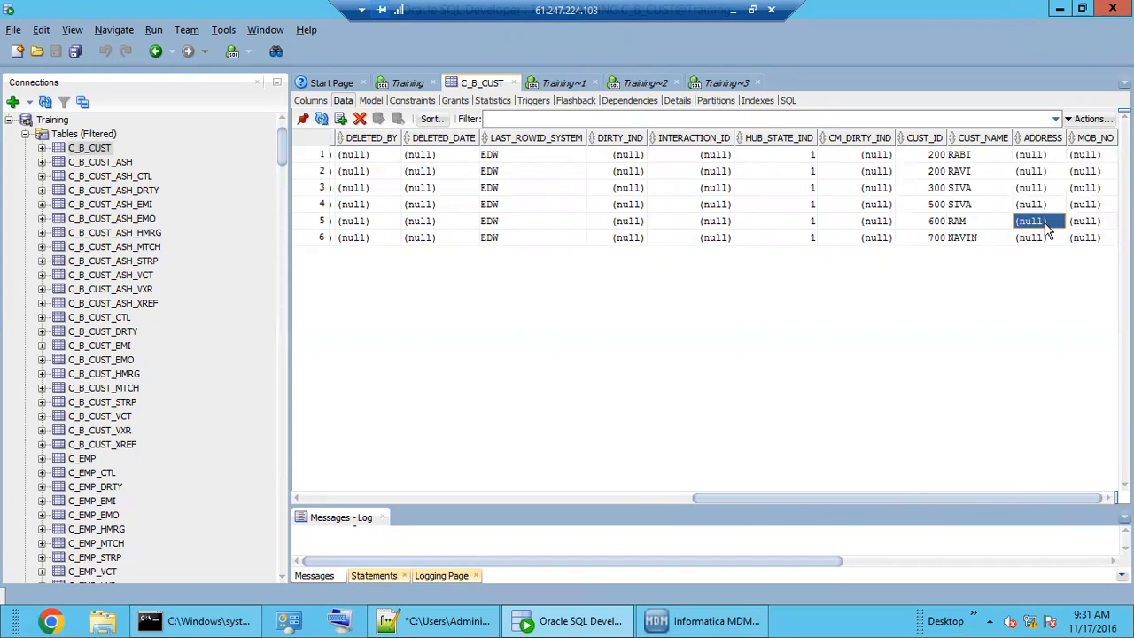
{"action": "left_click_drag", "start_coordinate": [808, 498], "coordinate": [402, 498]}
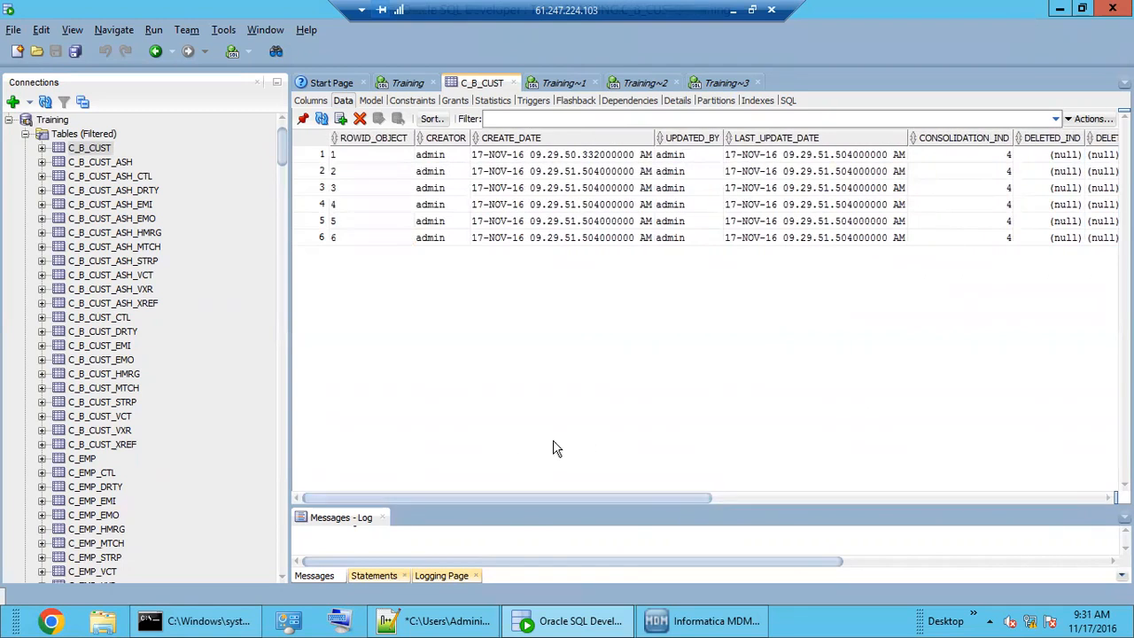
Step: Examine the S_CRM_CUST staging table columns and properties in the schema
{"action": "left_click", "coordinate": [704, 620]}
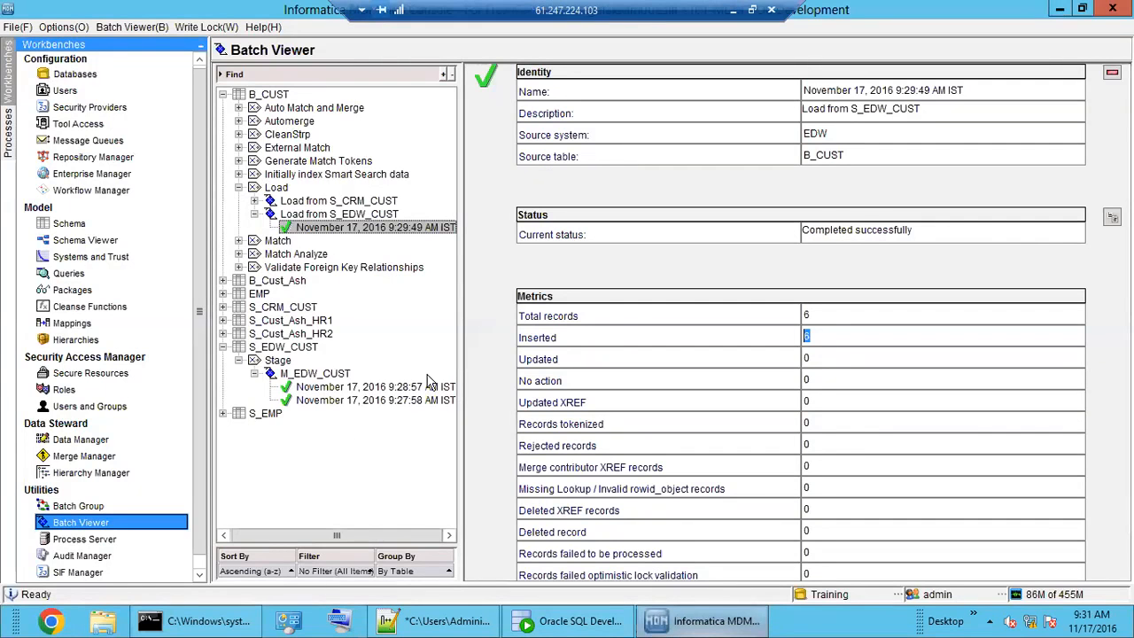
{"action": "left_click", "coordinate": [69, 225]}
{"action": "left_click", "coordinate": [331, 228]}
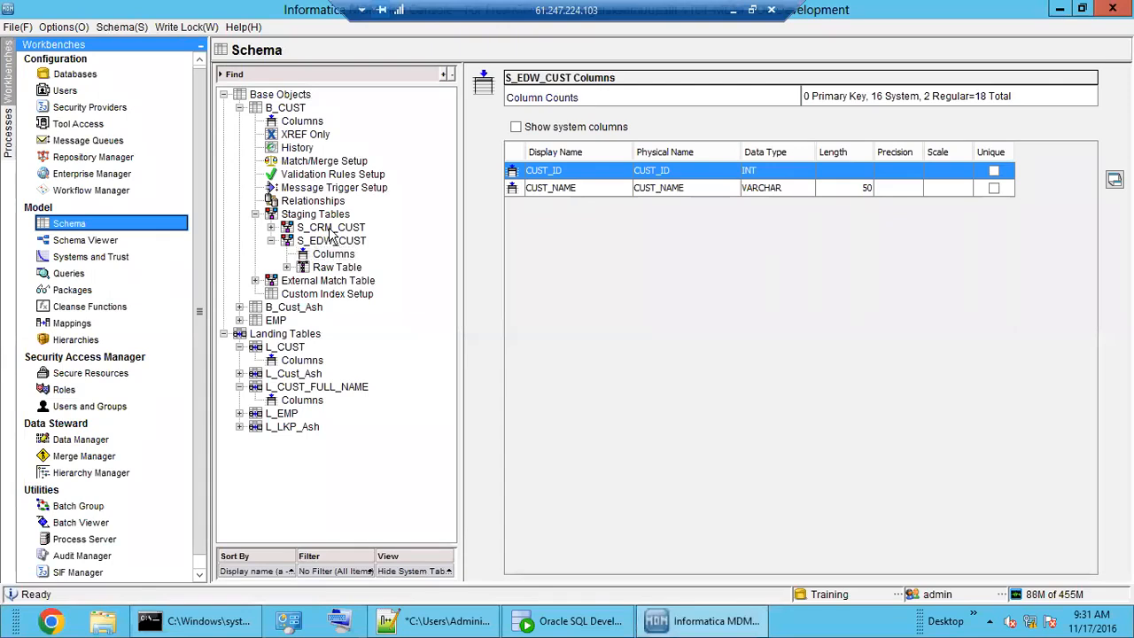
{"action": "left_click", "coordinate": [338, 243]}
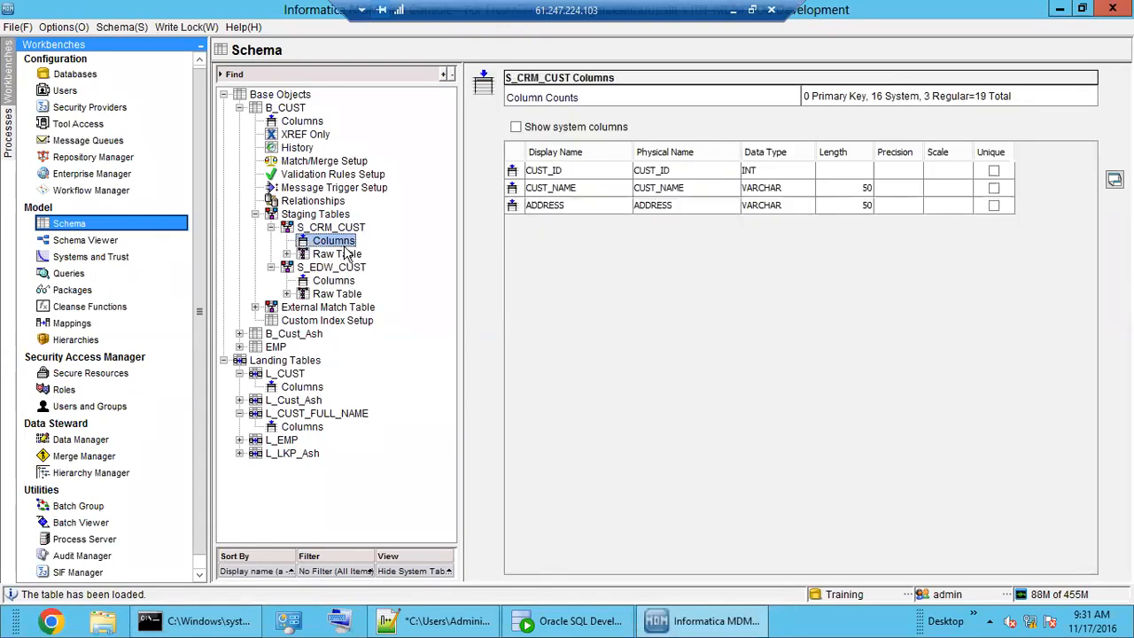
{"action": "left_click", "coordinate": [564, 207]}
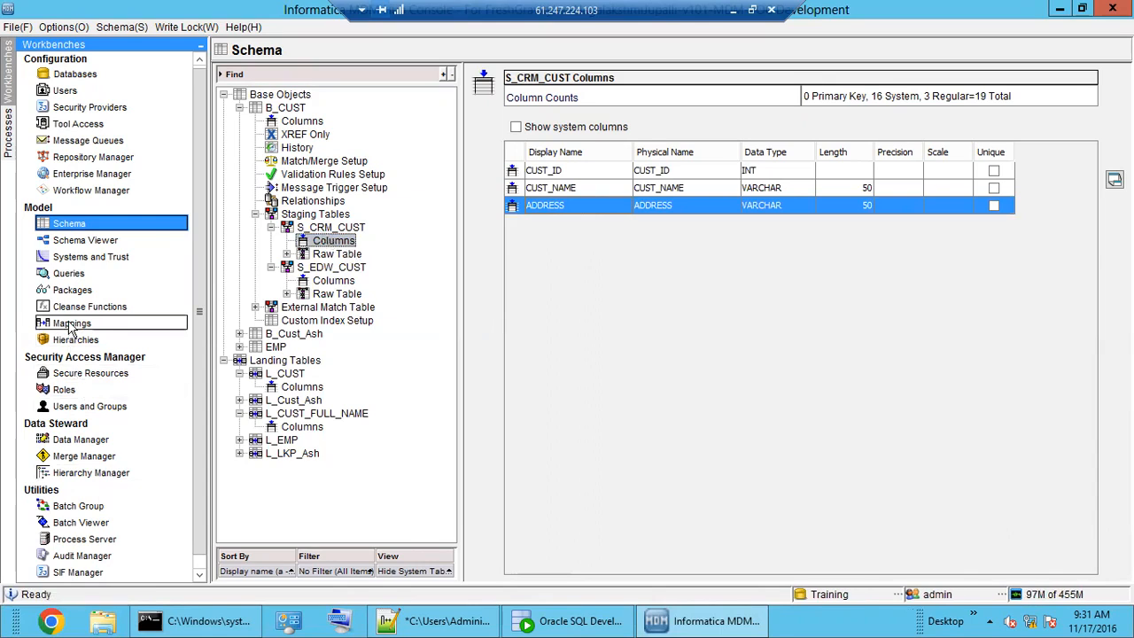
{"action": "left_click", "coordinate": [341, 228]}
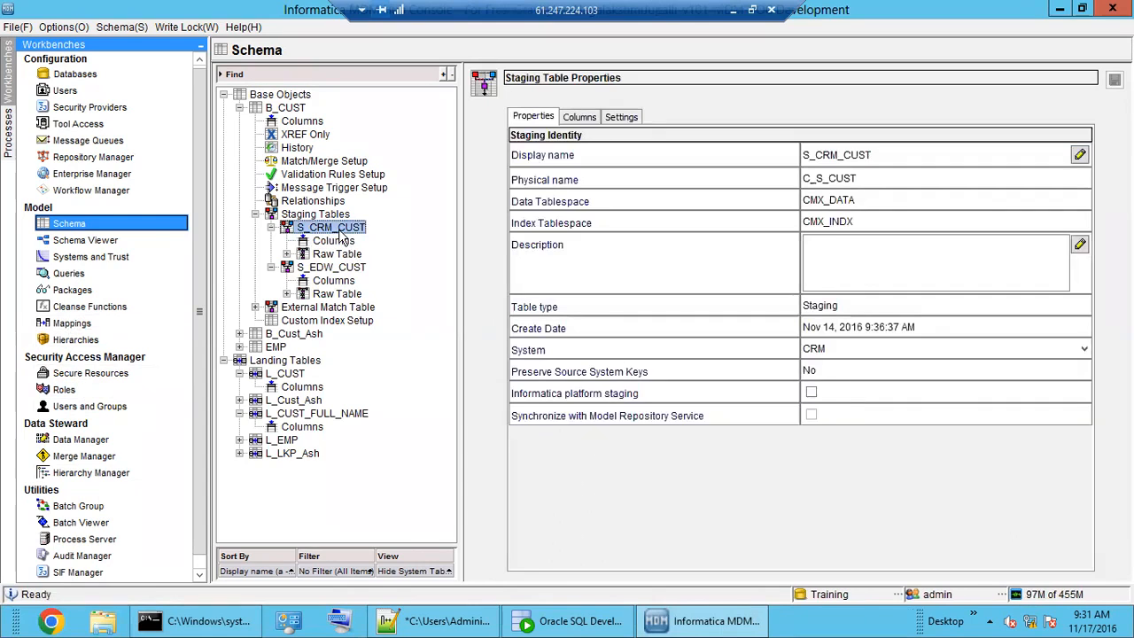
Step: Compare the query filter conditions of the M_EDW_CUST and M_CRM_CUST mappings
{"action": "left_click", "coordinate": [89, 324]}
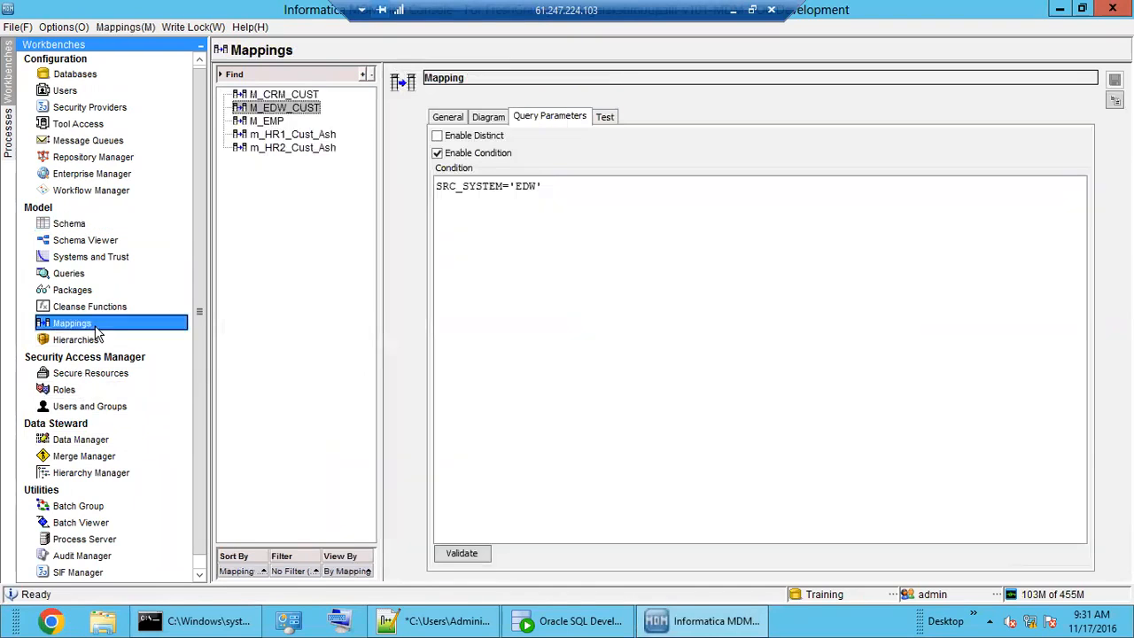
{"action": "left_click", "coordinate": [288, 94]}
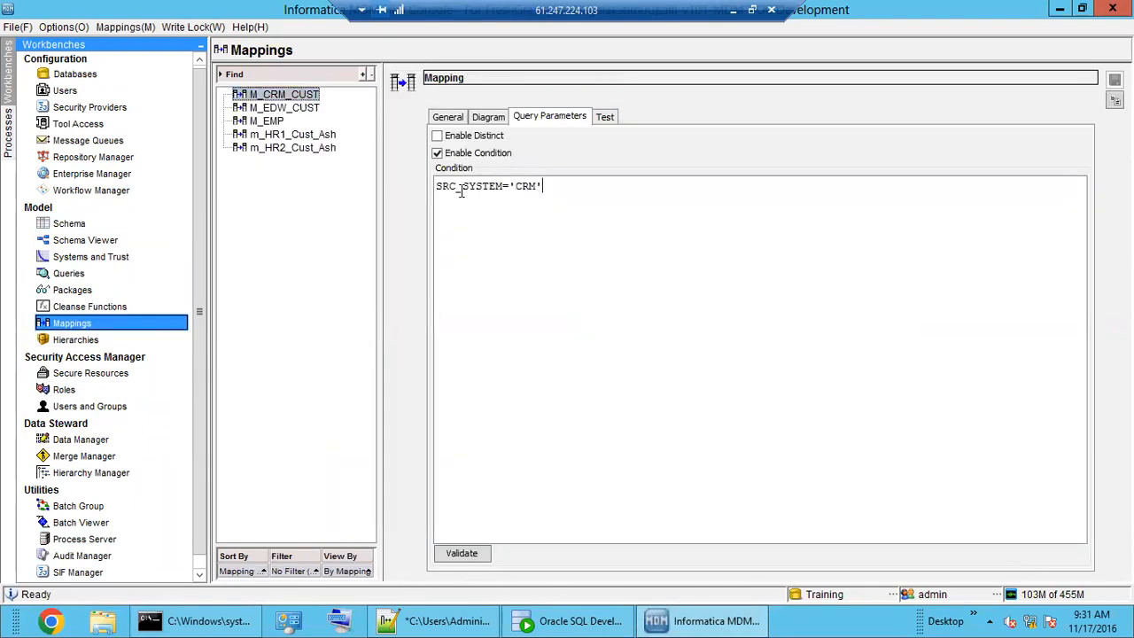
{"action": "left_click_drag", "start_coordinate": [459, 190], "coordinate": [542, 187]}
Step: Execute the M_CRM_CUST stage job under S_CRM_CUST and open its new run result
{"action": "left_click", "coordinate": [80, 525]}
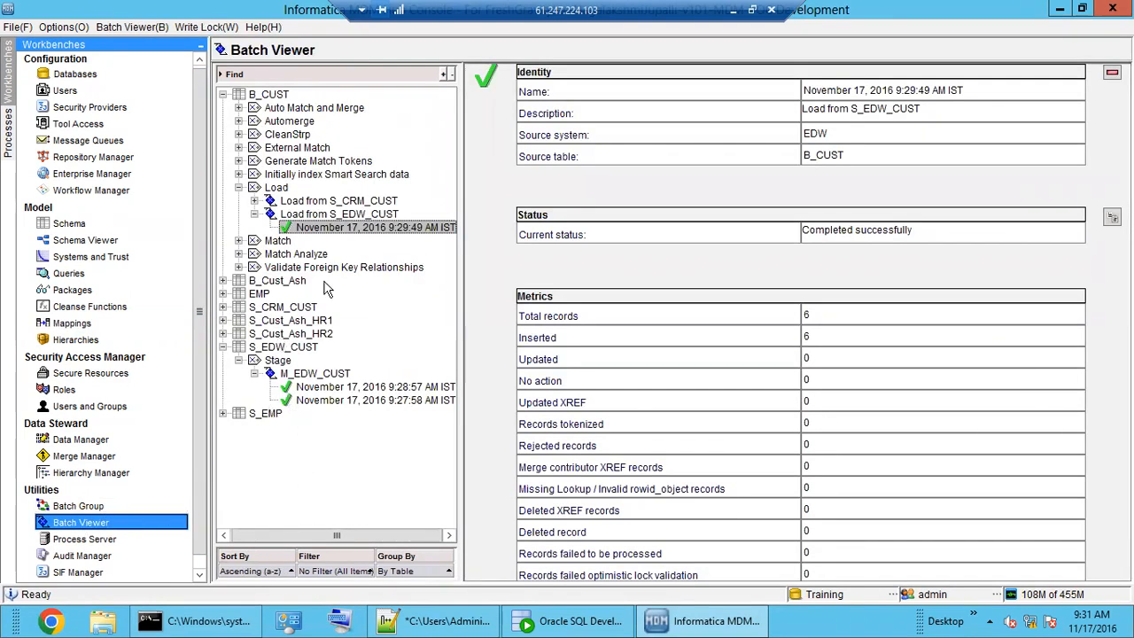
{"action": "left_click", "coordinate": [321, 203]}
{"action": "left_click", "coordinate": [339, 215]}
{"action": "left_click", "coordinate": [343, 205]}
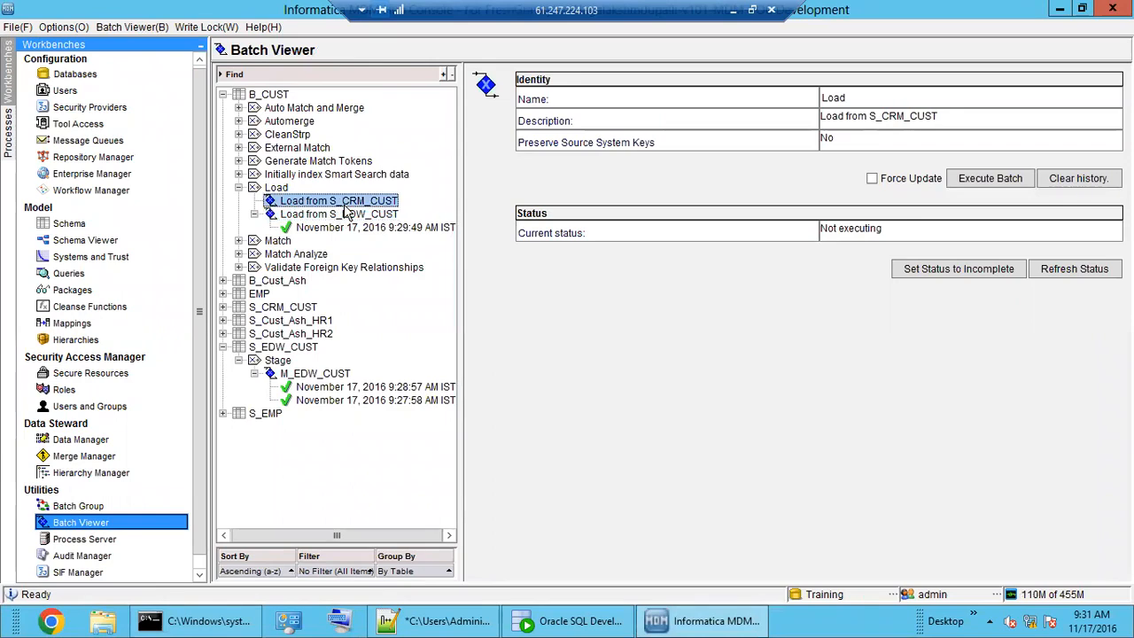
{"action": "double_click", "coordinate": [284, 347]}
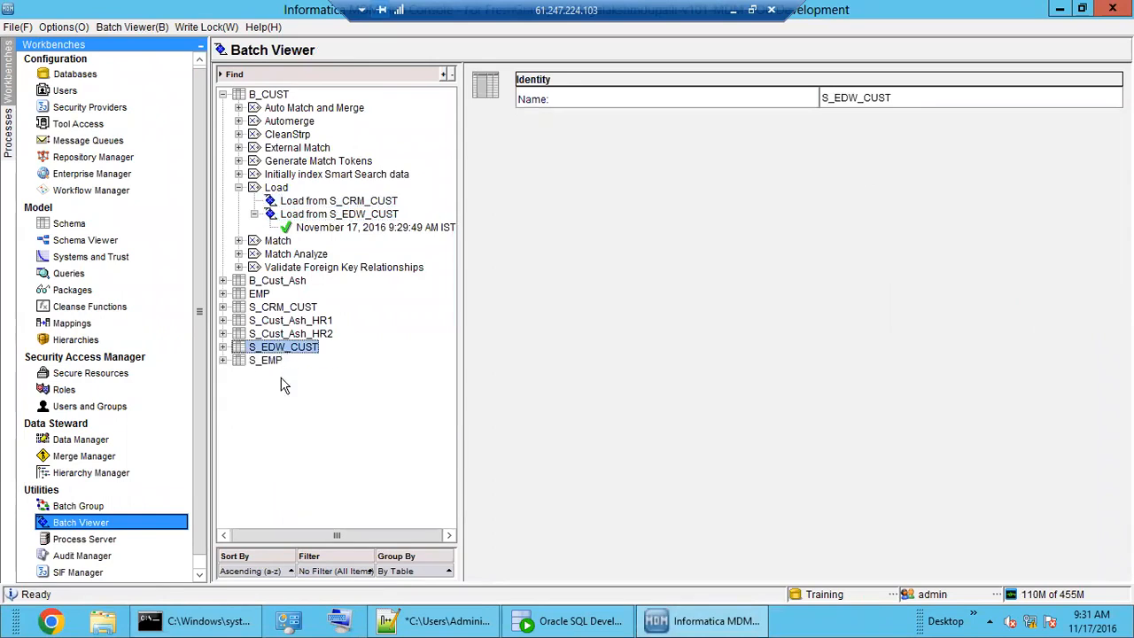
{"action": "double_click", "coordinate": [293, 309]}
{"action": "double_click", "coordinate": [279, 320]}
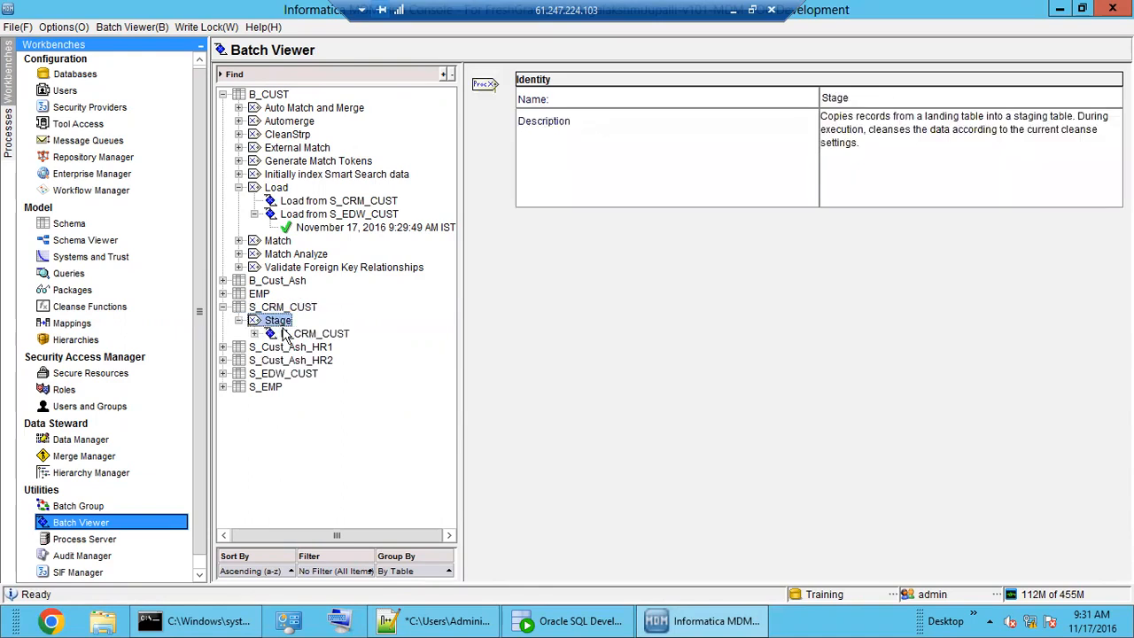
{"action": "double_click", "coordinate": [312, 334]}
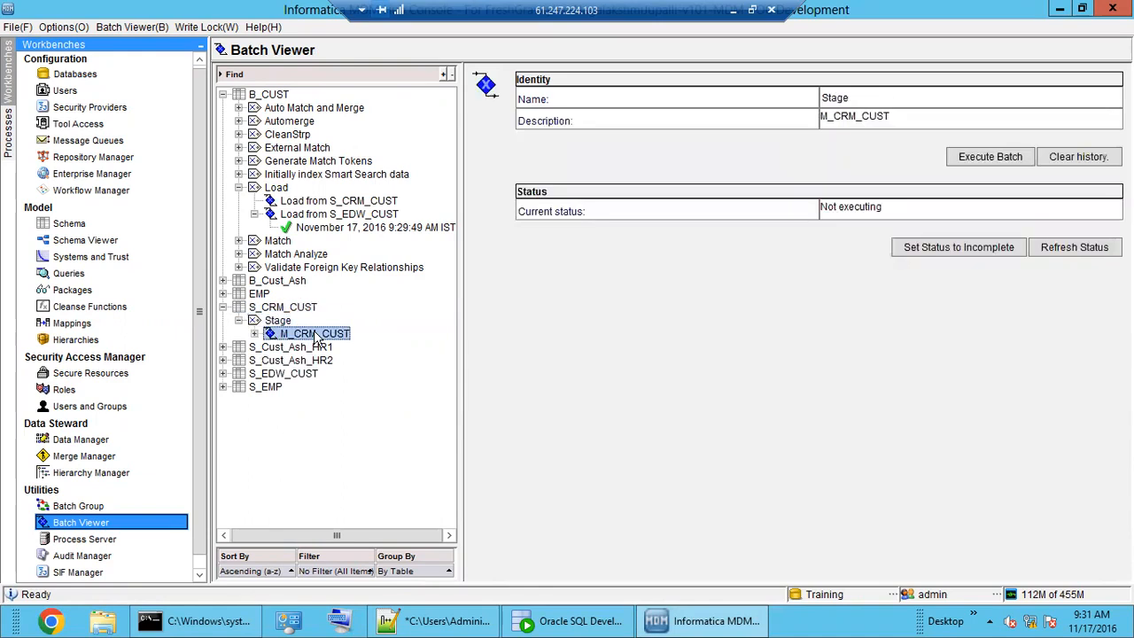
{"action": "left_click", "coordinate": [996, 159]}
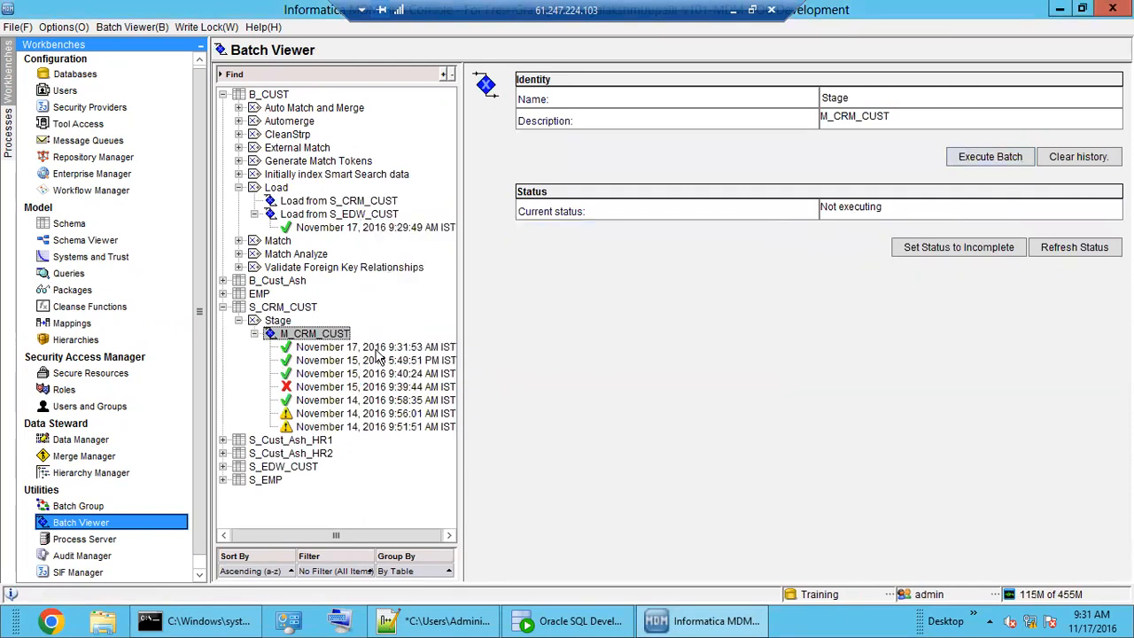
{"action": "left_click", "coordinate": [378, 349]}
{"action": "left_click_drag", "start_coordinate": [810, 291], "coordinate": [784, 294]}
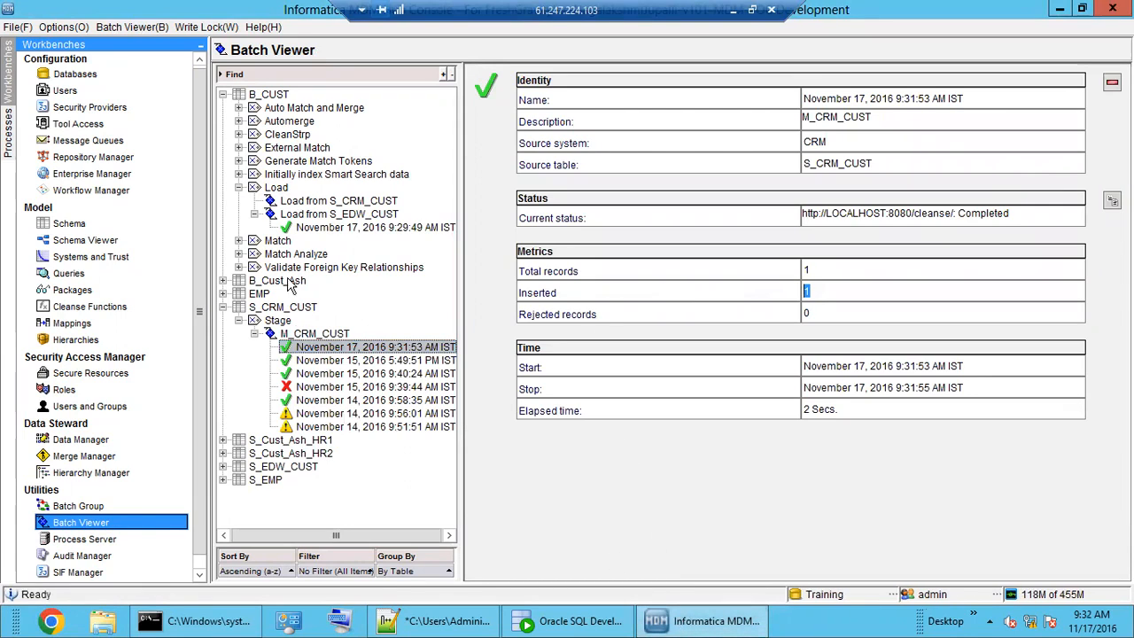
Step: Execute the Load from S_CRM_CUST batch job and open its run result
{"action": "left_click", "coordinate": [276, 188]}
{"action": "left_click", "coordinate": [328, 202]}
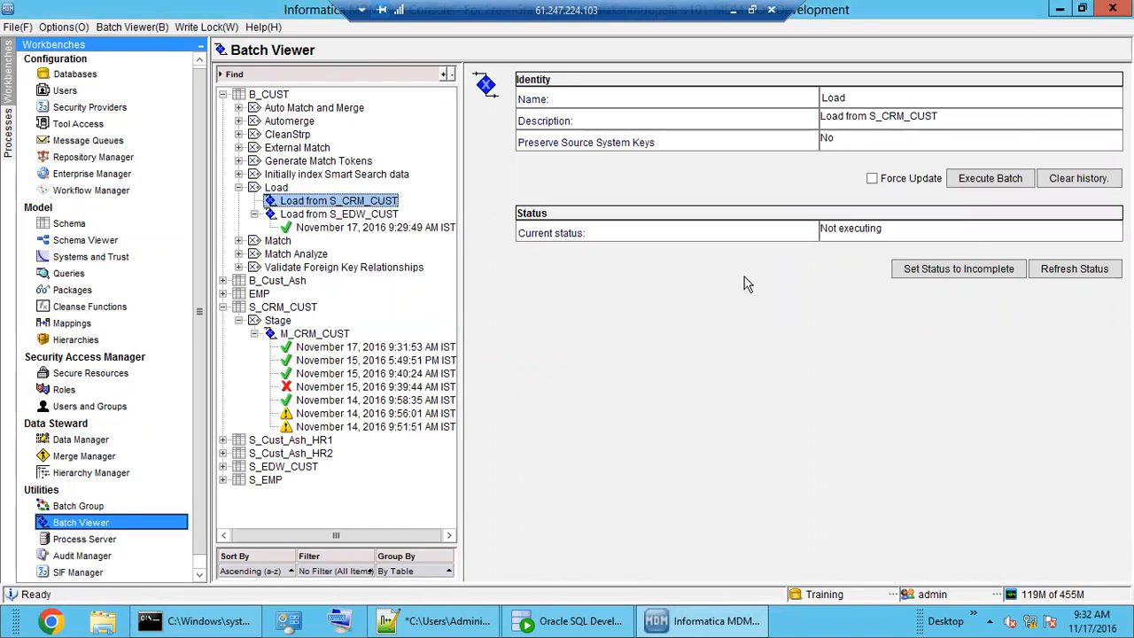
{"action": "left_click", "coordinate": [989, 182]}
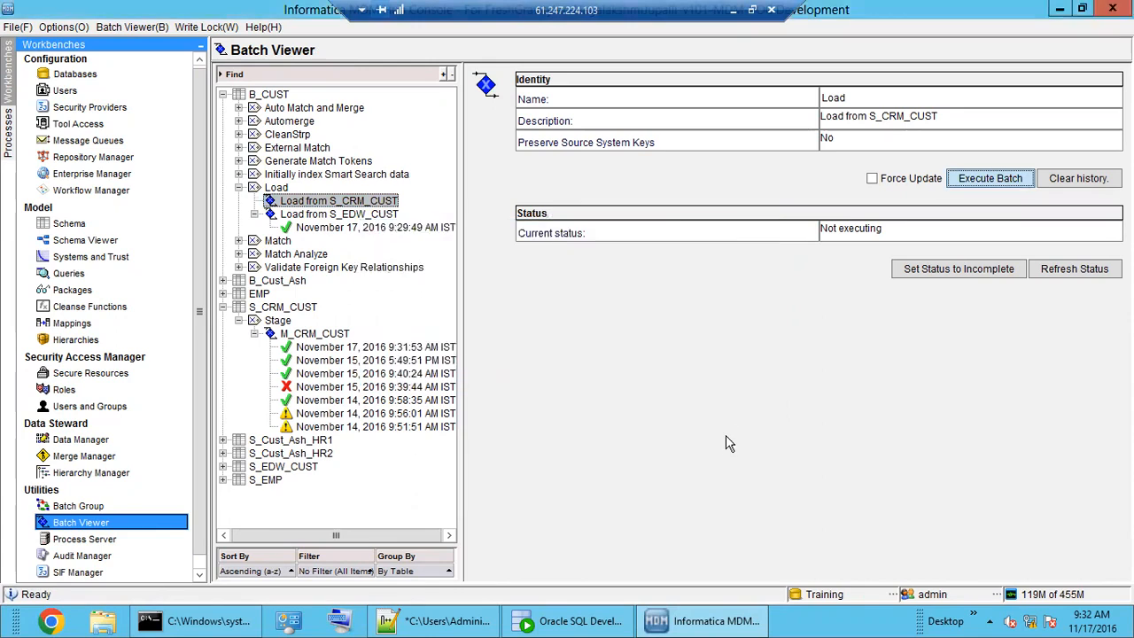
{"action": "left_click", "coordinate": [372, 216]}
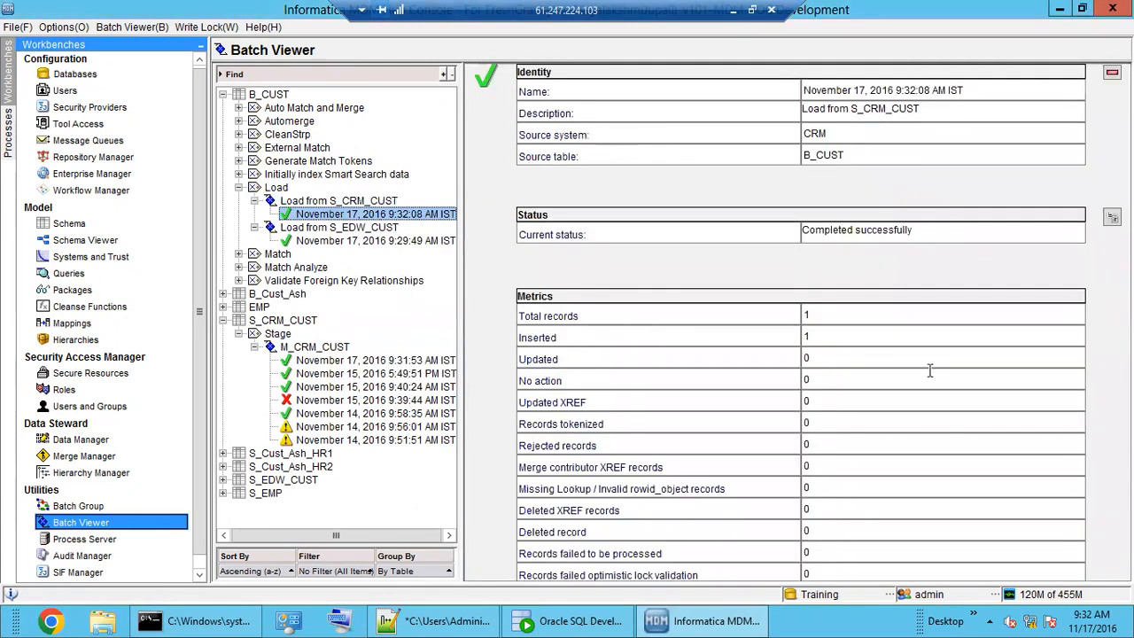
{"action": "double_click", "coordinate": [807, 337]}
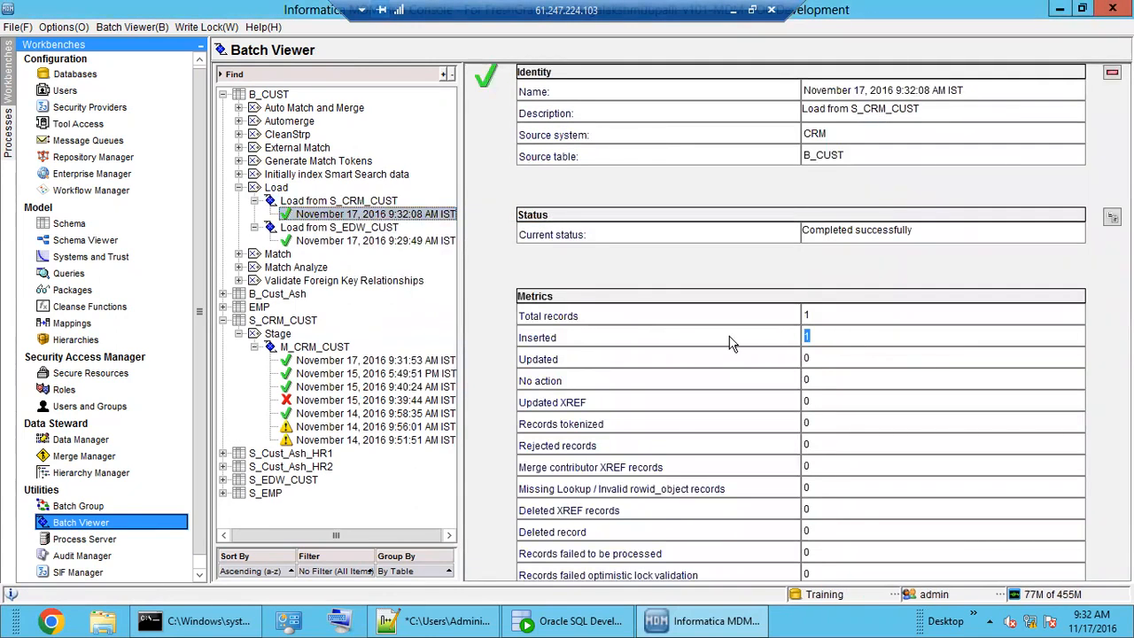
Step: Refresh the C_B_CUST table data and review the newly loaded CRM row
{"action": "left_click", "coordinate": [648, 619]}
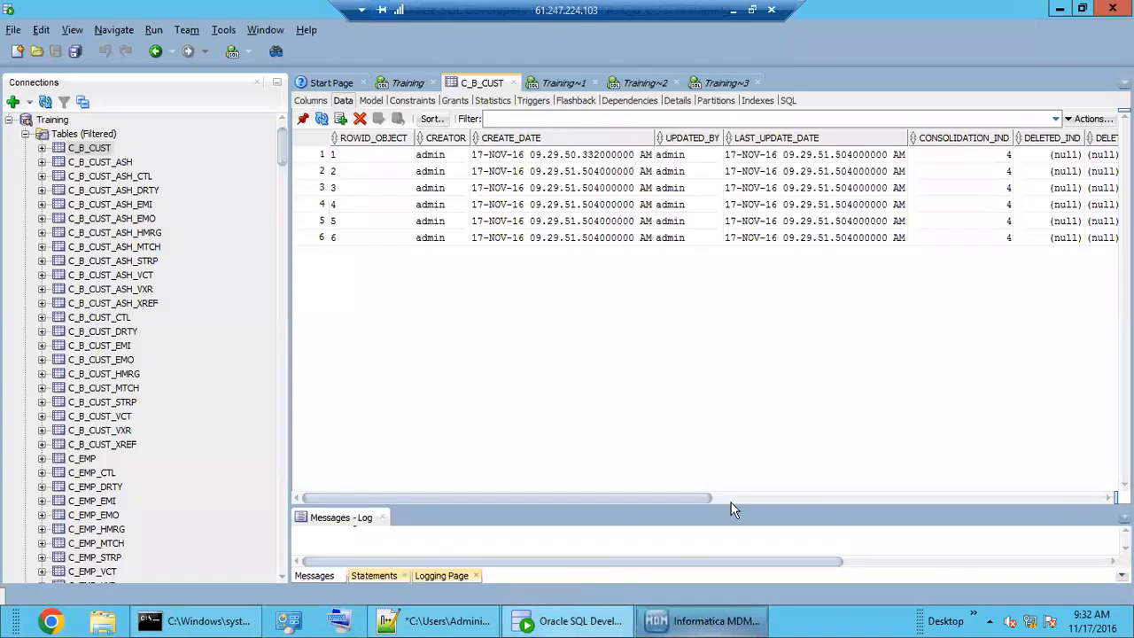
{"action": "left_click", "coordinate": [322, 121]}
{"action": "left_click_drag", "start_coordinate": [635, 496], "coordinate": [1043, 495]}
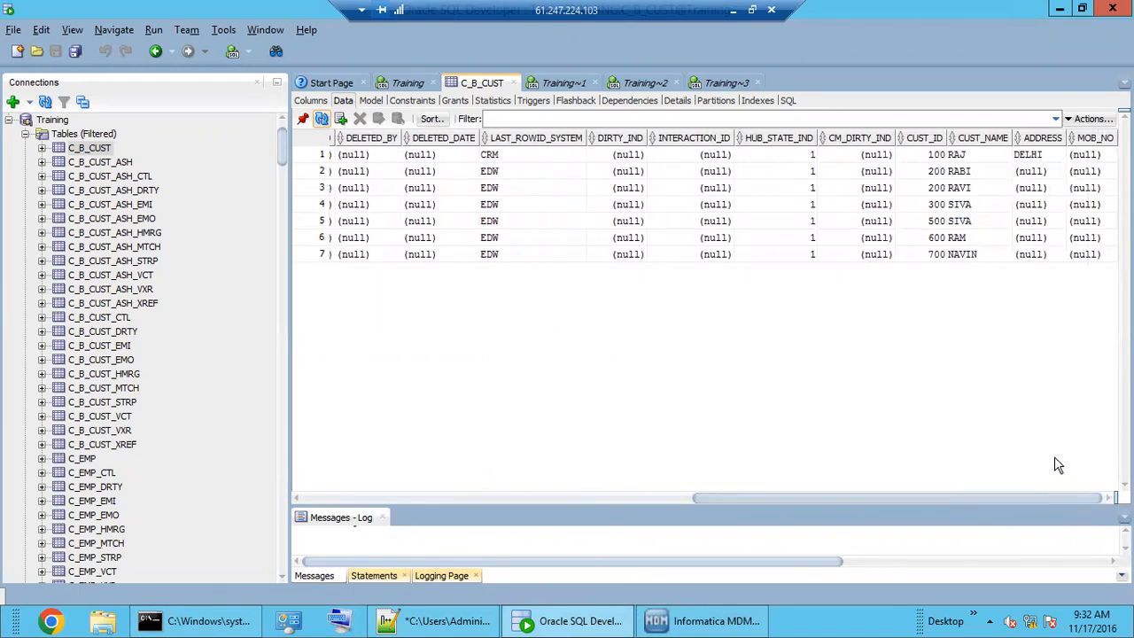
{"action": "left_click_drag", "start_coordinate": [930, 155], "coordinate": [1027, 160]}
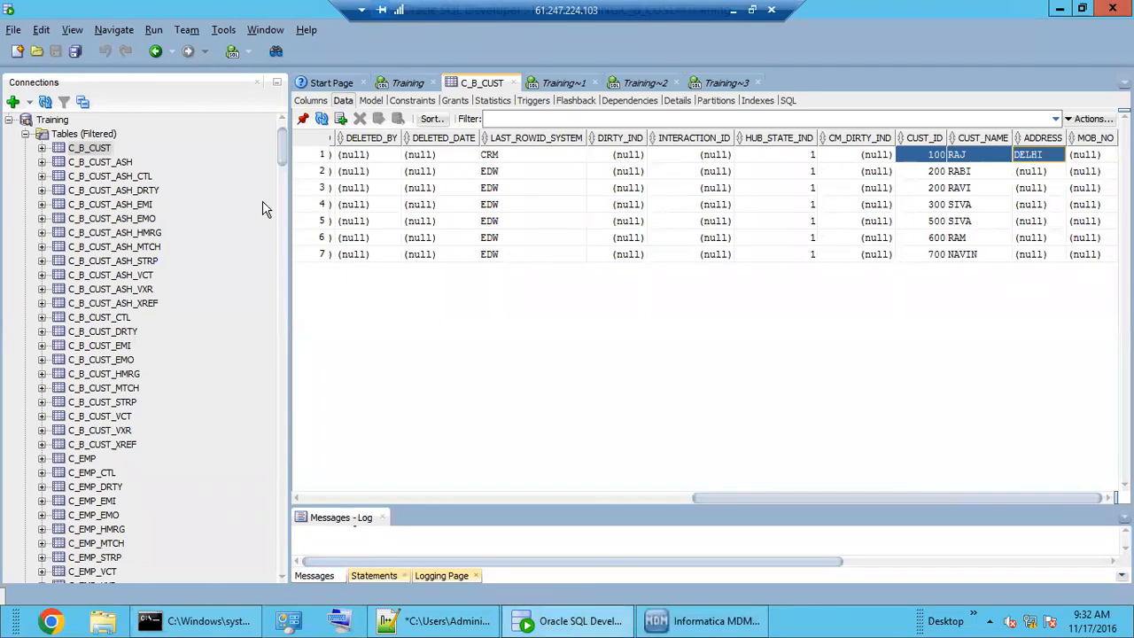
{"action": "left_click", "coordinate": [323, 156]}
{"action": "left_click_drag", "start_coordinate": [779, 498], "coordinate": [597, 498]}
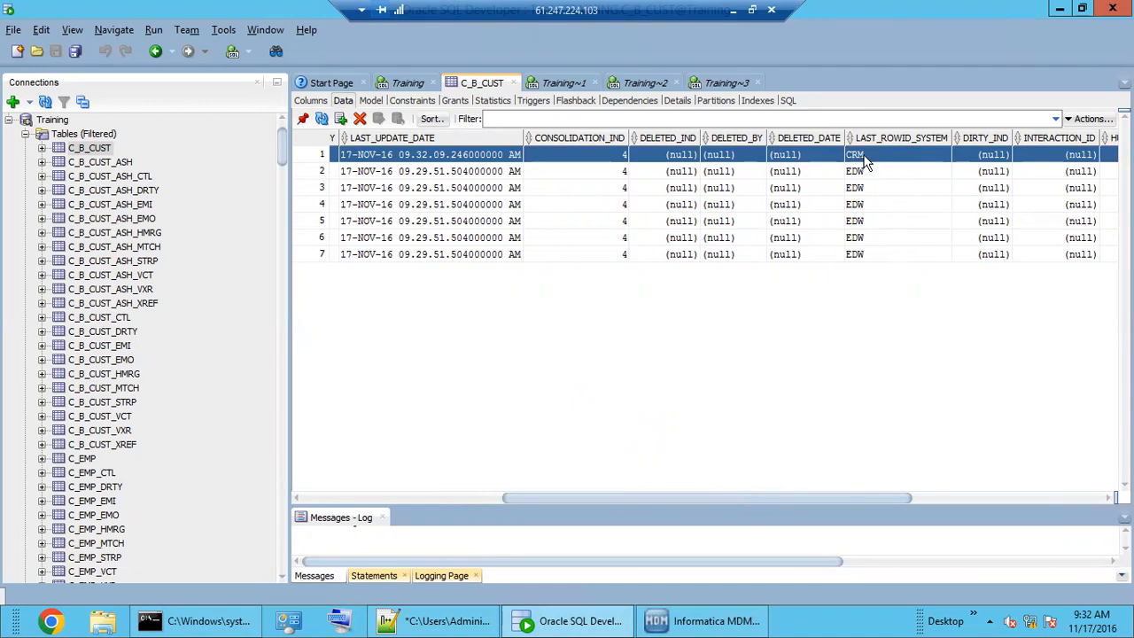
Step: Review the C_B_CUST rows' LAST_ROWID_SYSTEM, CUST_ID, CUST_NAME, ADDRESS and ROWID_OBJECT columns against the CRM load result
{"action": "left_click", "coordinate": [709, 620]}
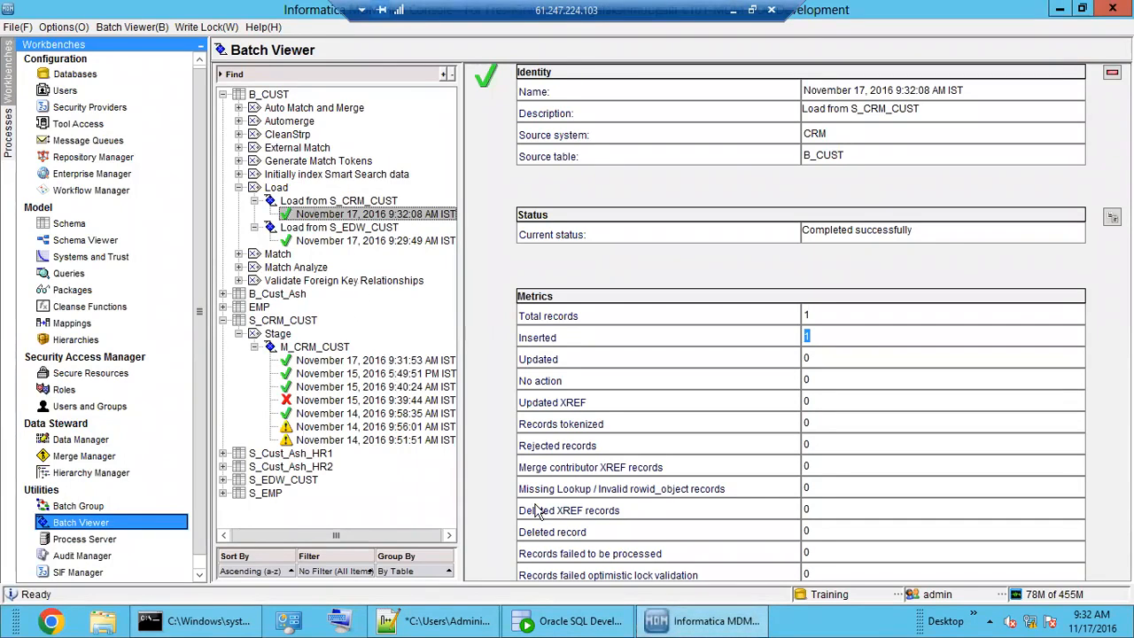
{"action": "left_click", "coordinate": [678, 623]}
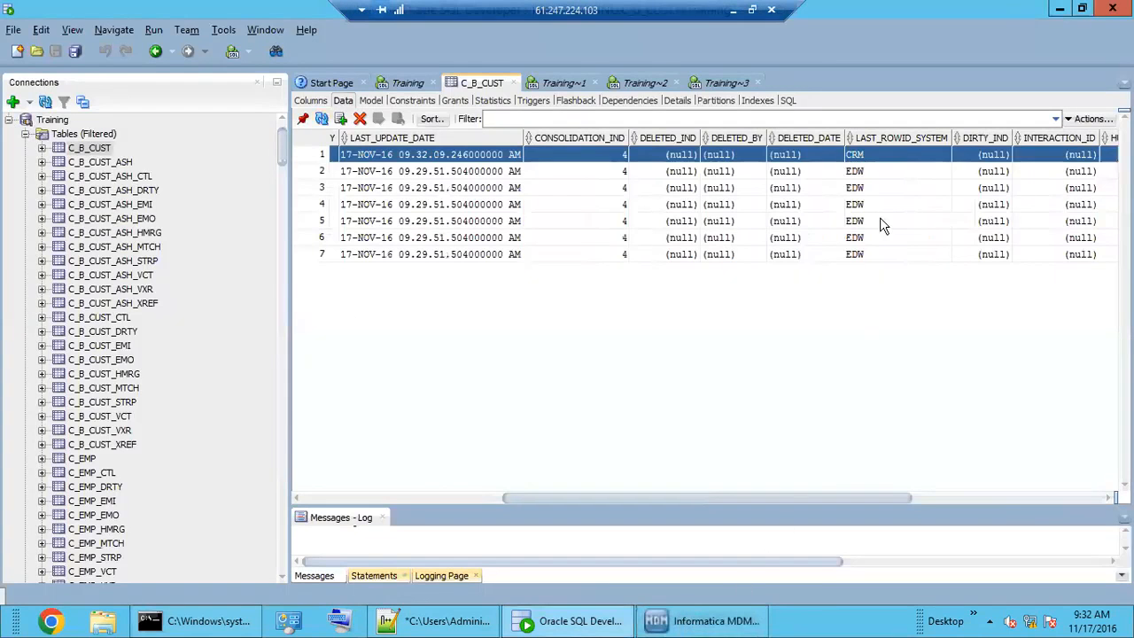
{"action": "left_click", "coordinate": [875, 158]}
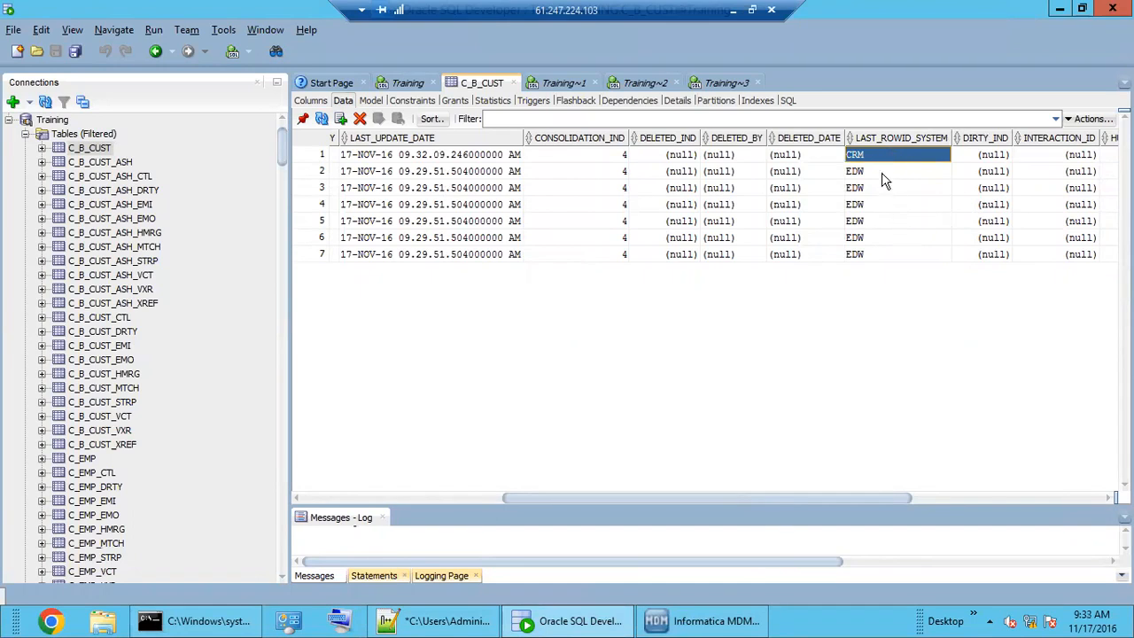
{"action": "left_click_drag", "start_coordinate": [870, 498], "coordinate": [1092, 490]}
{"action": "left_click_drag", "start_coordinate": [535, 173], "coordinate": [1078, 246]}
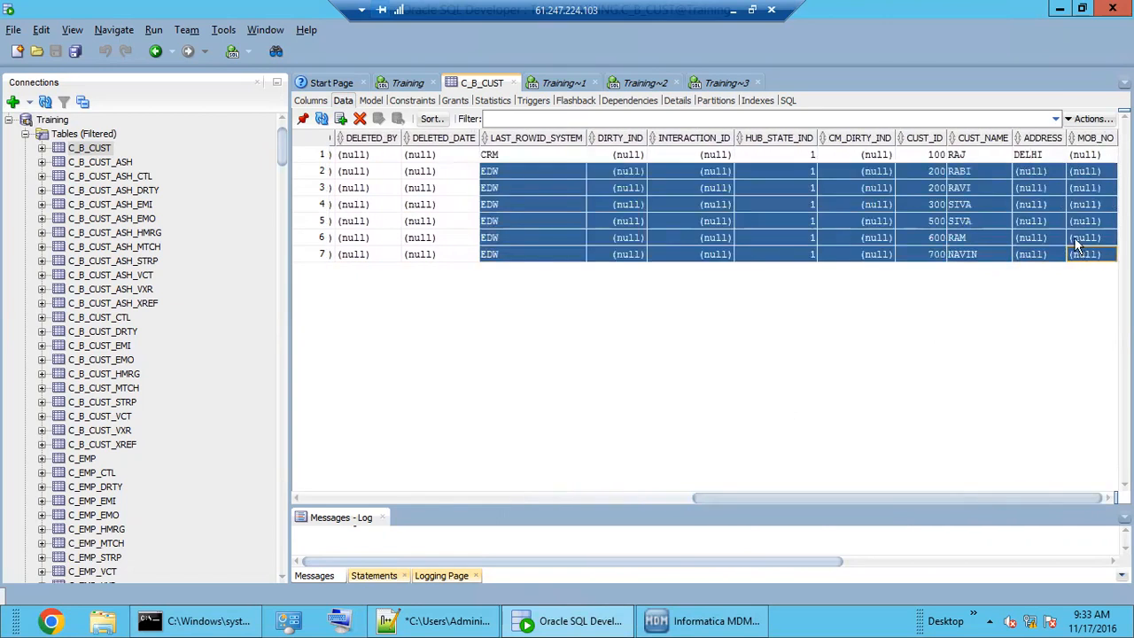
{"action": "left_click", "coordinate": [1031, 158]}
{"action": "left_click", "coordinate": [937, 158], "text": "shift"}
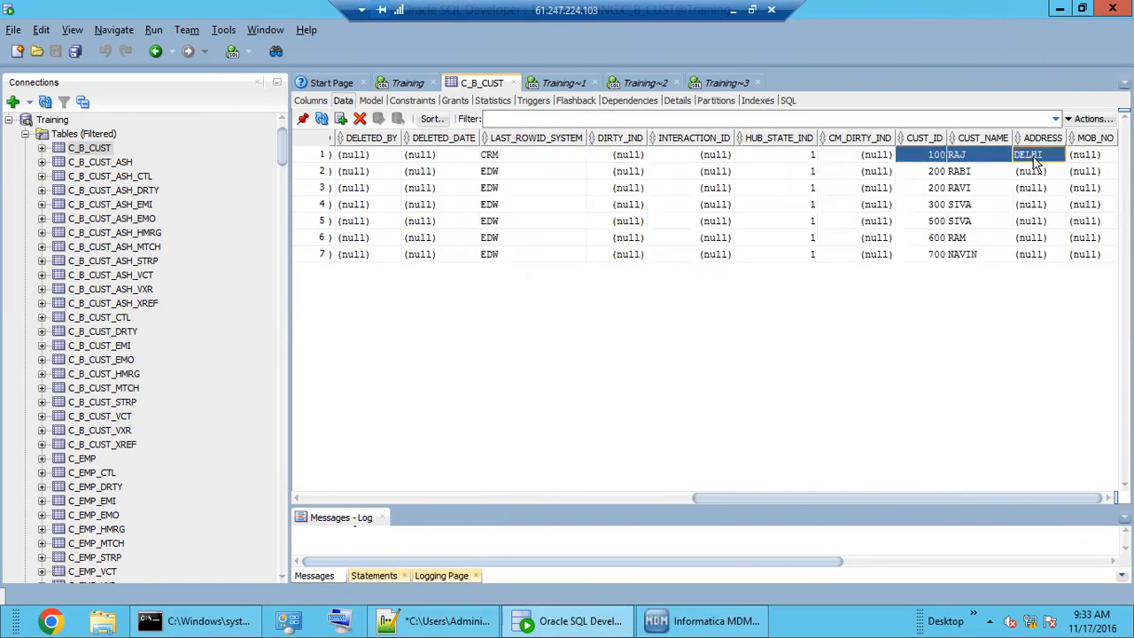
{"action": "left_click", "coordinate": [531, 158]}
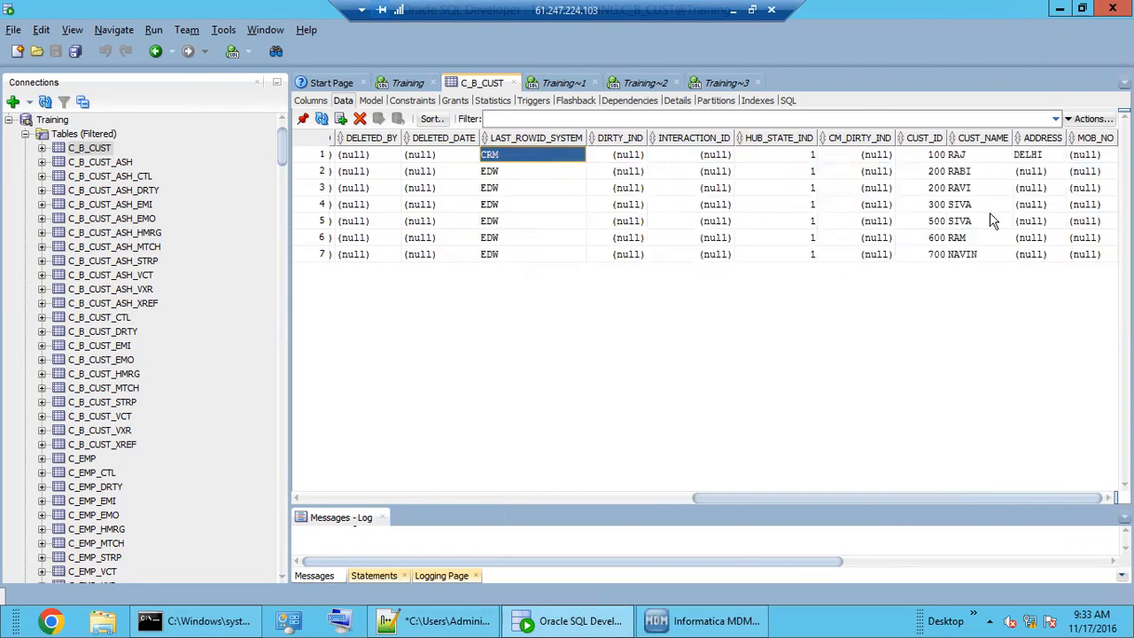
{"action": "left_click_drag", "start_coordinate": [1038, 175], "coordinate": [1051, 267]}
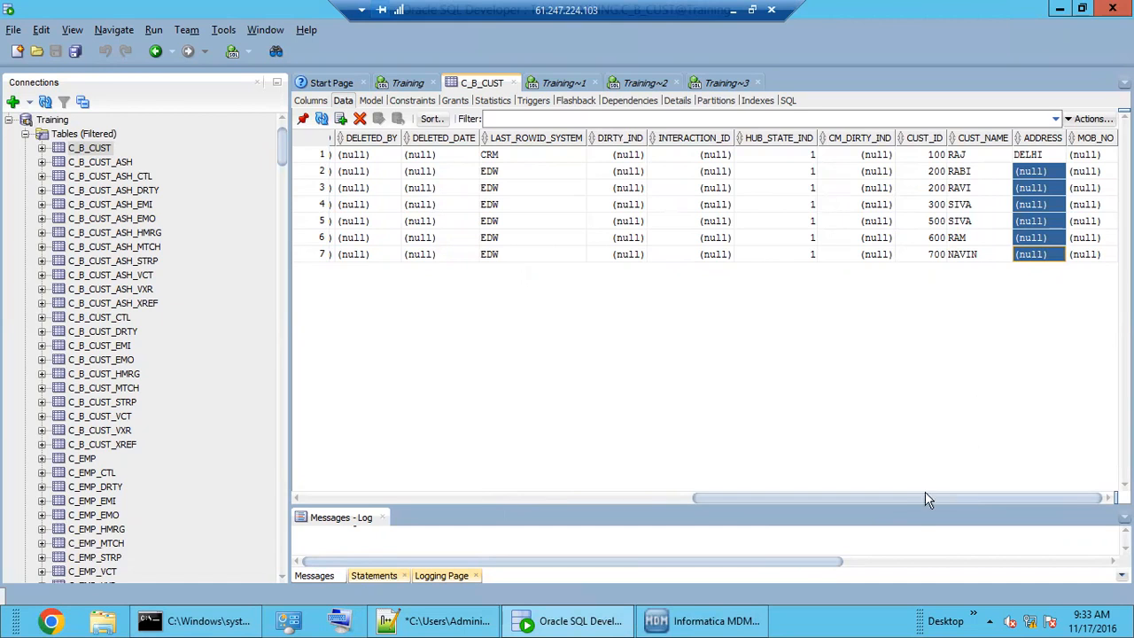
{"action": "left_click_drag", "start_coordinate": [918, 494], "coordinate": [454, 499]}
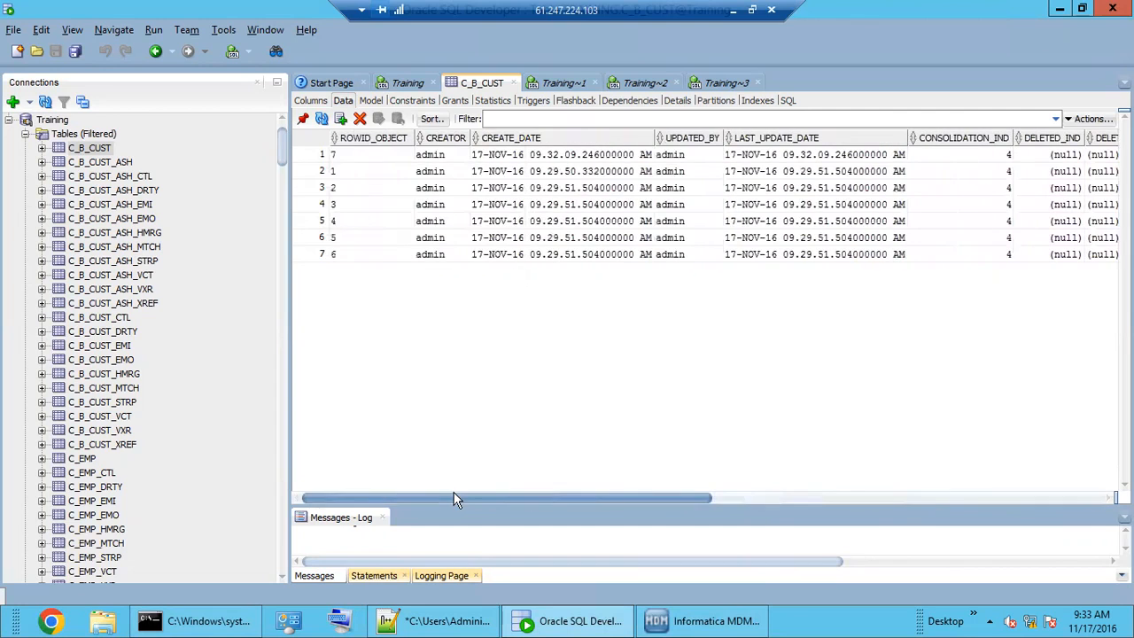
{"action": "left_click", "coordinate": [368, 255]}
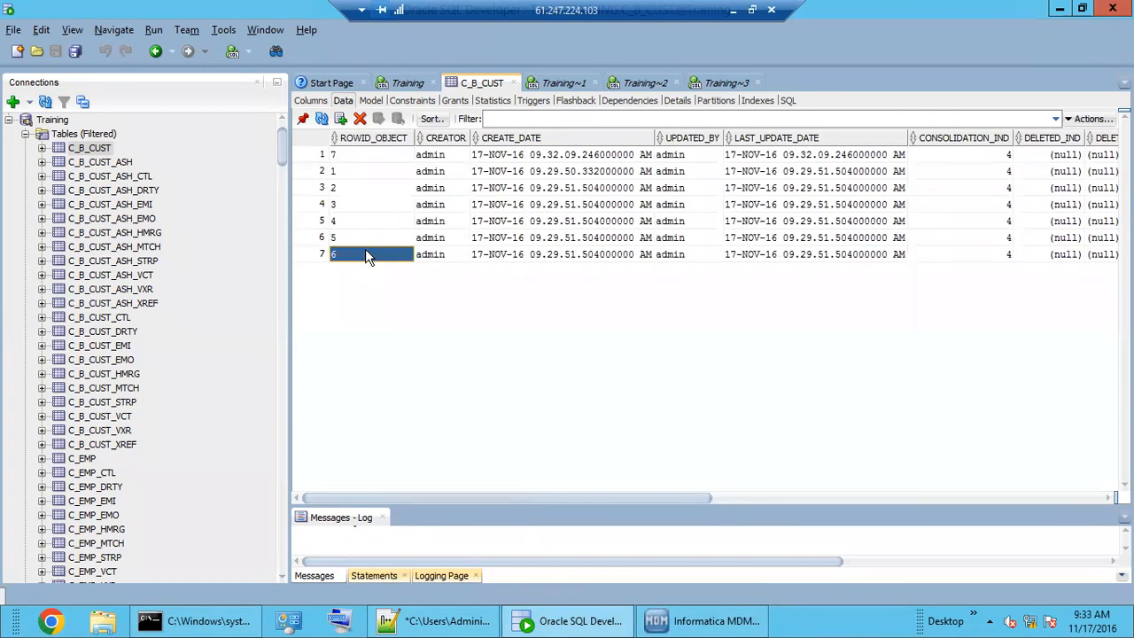
{"action": "left_click_drag", "start_coordinate": [363, 157], "coordinate": [355, 256]}
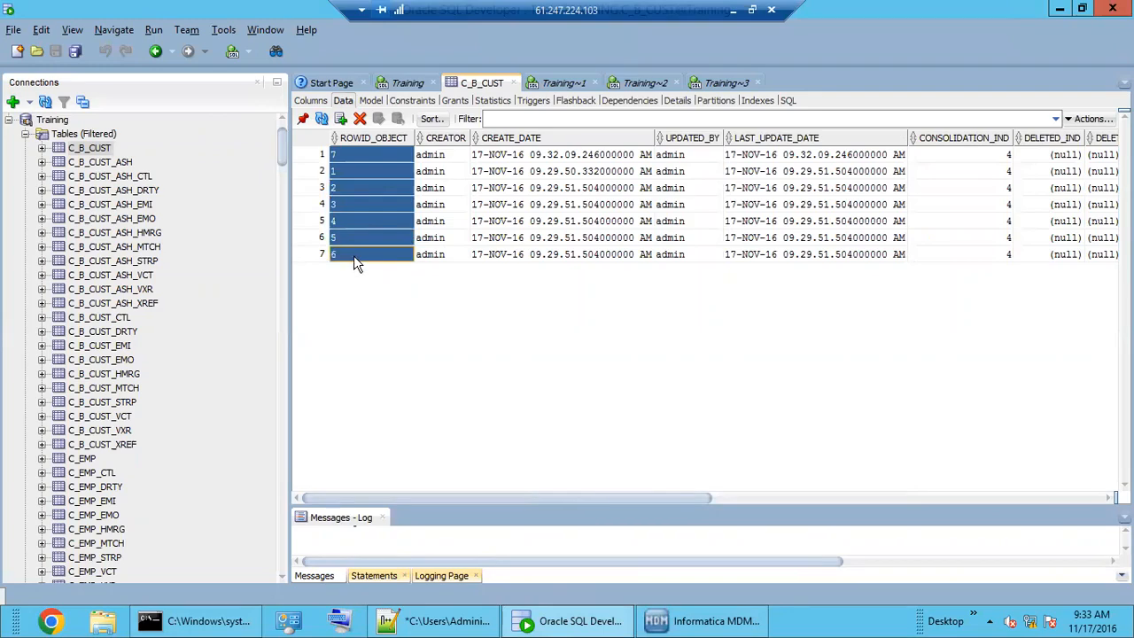
Step: Switch to the daily class-MDM.sql notes and place the cursor on the blank line after the Geography notes
{"action": "left_click", "coordinate": [425, 620]}
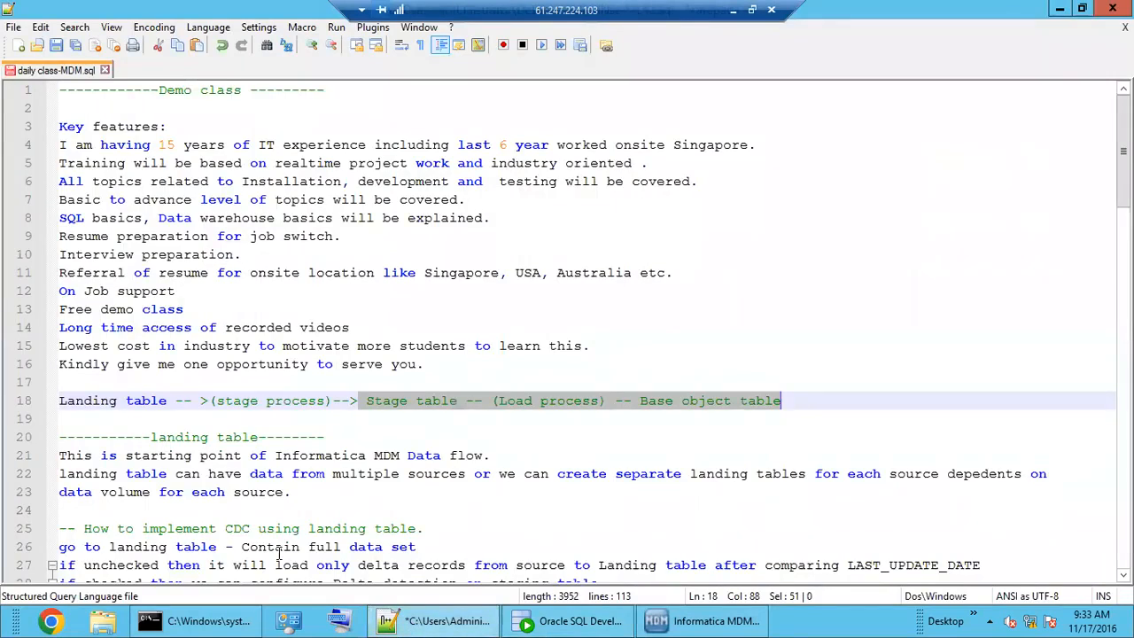
{"action": "scroll", "coordinate": [278, 554], "scroll_direction": "down", "scroll_amount": 20}
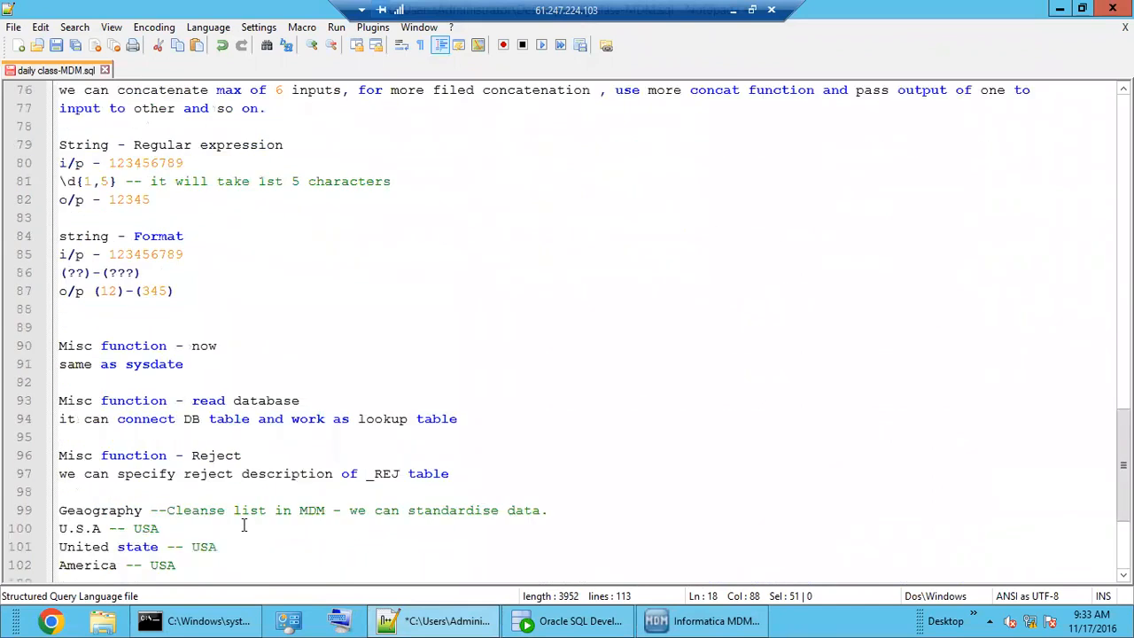
{"action": "scroll", "coordinate": [244, 525], "scroll_direction": "down", "scroll_amount": 4}
{"action": "left_click", "coordinate": [137, 435]}
{"action": "left_click", "coordinate": [79, 397]}
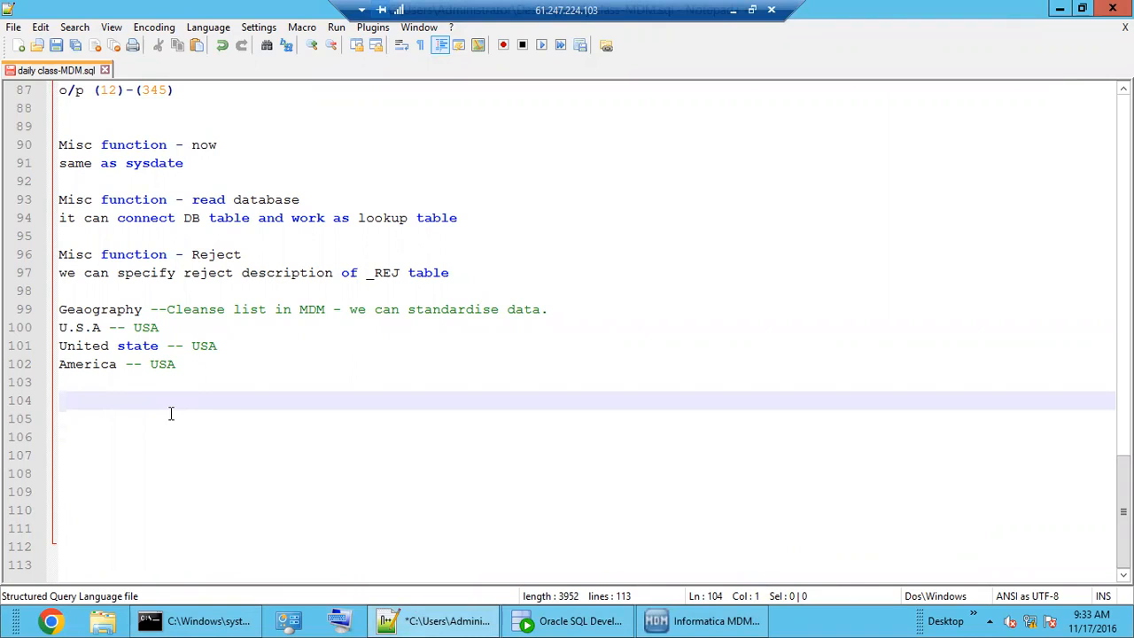
{"action": "scroll", "coordinate": [290, 414], "scroll_direction": "up", "scroll_amount": 1}
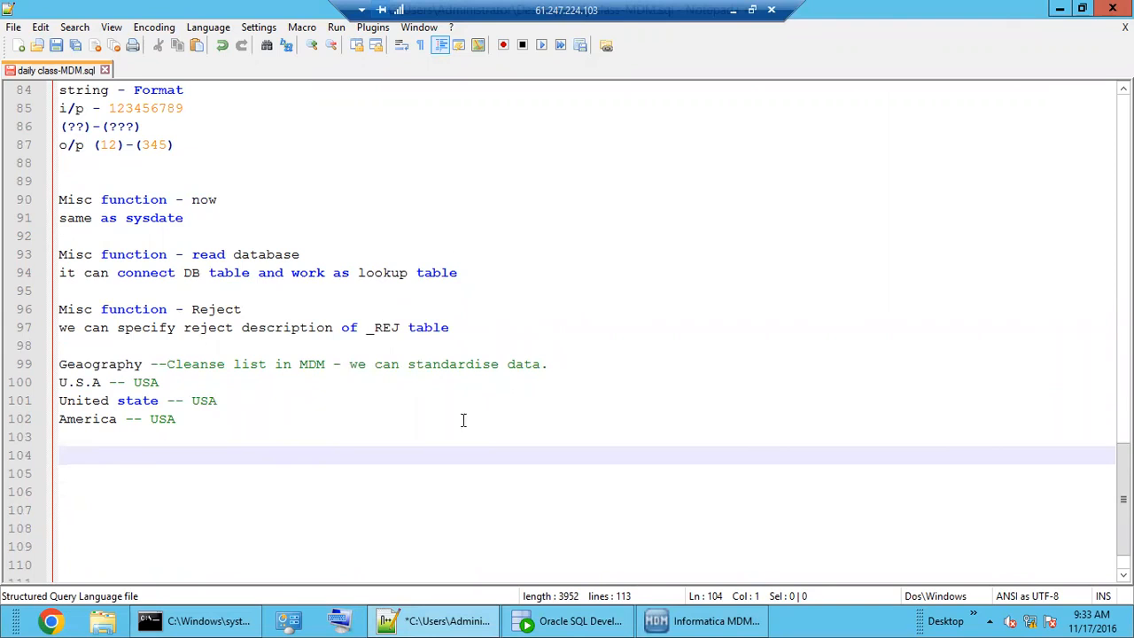
Step: Examine the ROWID_OBJECT, CREATOR and CONSOLIDATION_IND columns of the C_B_CUST table data
{"action": "left_click", "coordinate": [414, 625]}
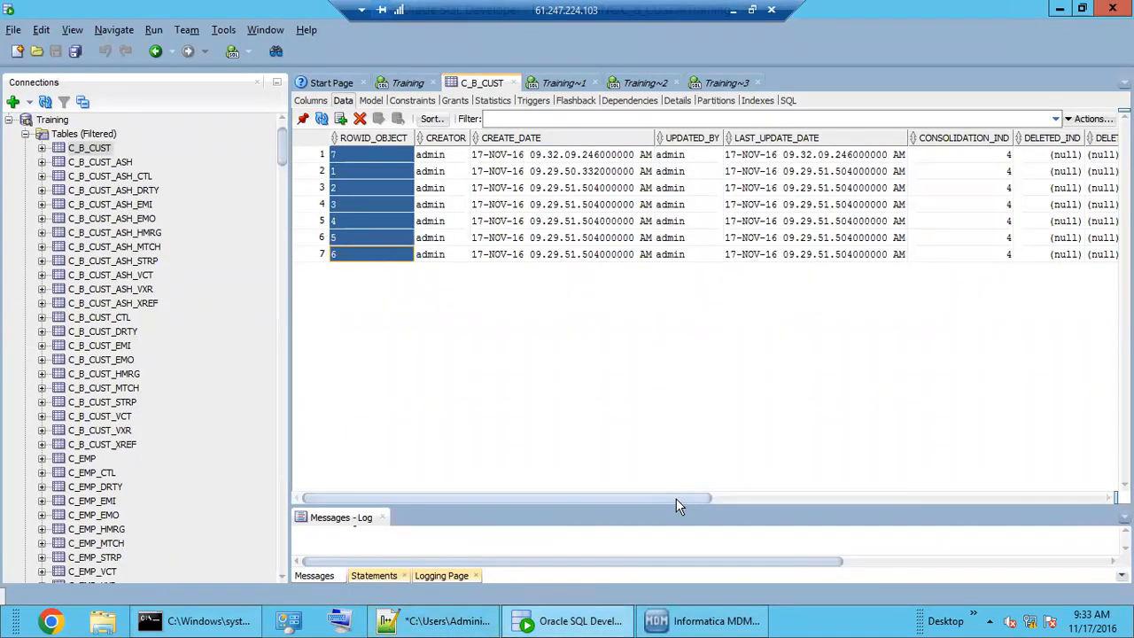
{"action": "left_click", "coordinate": [374, 192]}
{"action": "left_click_drag", "start_coordinate": [443, 156], "coordinate": [443, 257]}
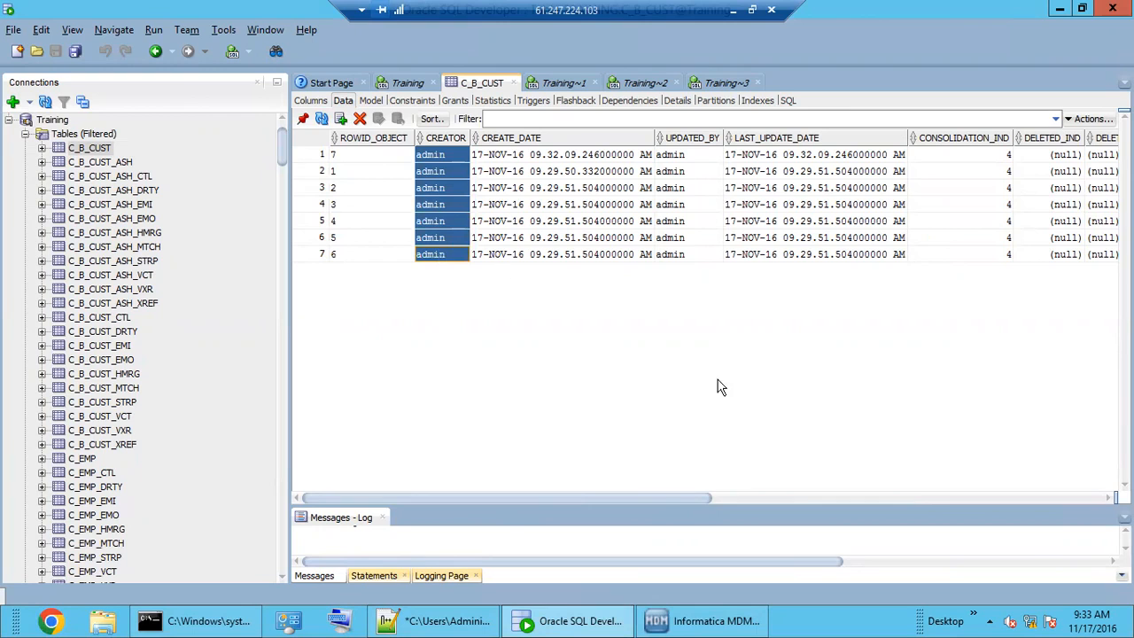
{"action": "left_click_drag", "start_coordinate": [643, 499], "coordinate": [765, 500]}
{"action": "left_click", "coordinate": [737, 210]}
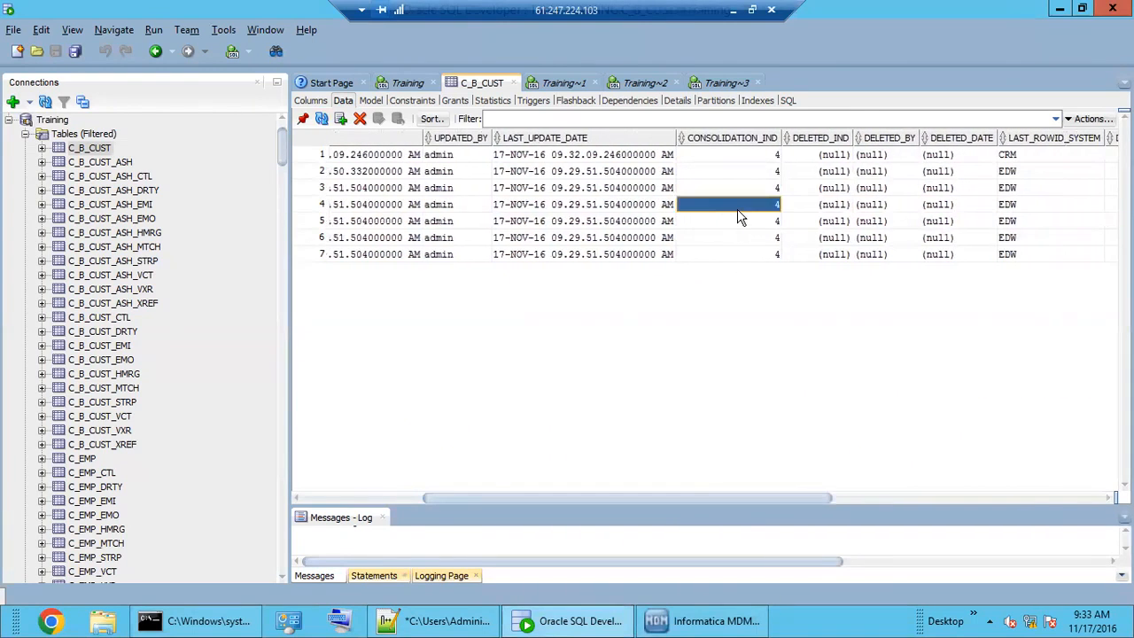
{"action": "left_click_drag", "start_coordinate": [747, 159], "coordinate": [752, 248]}
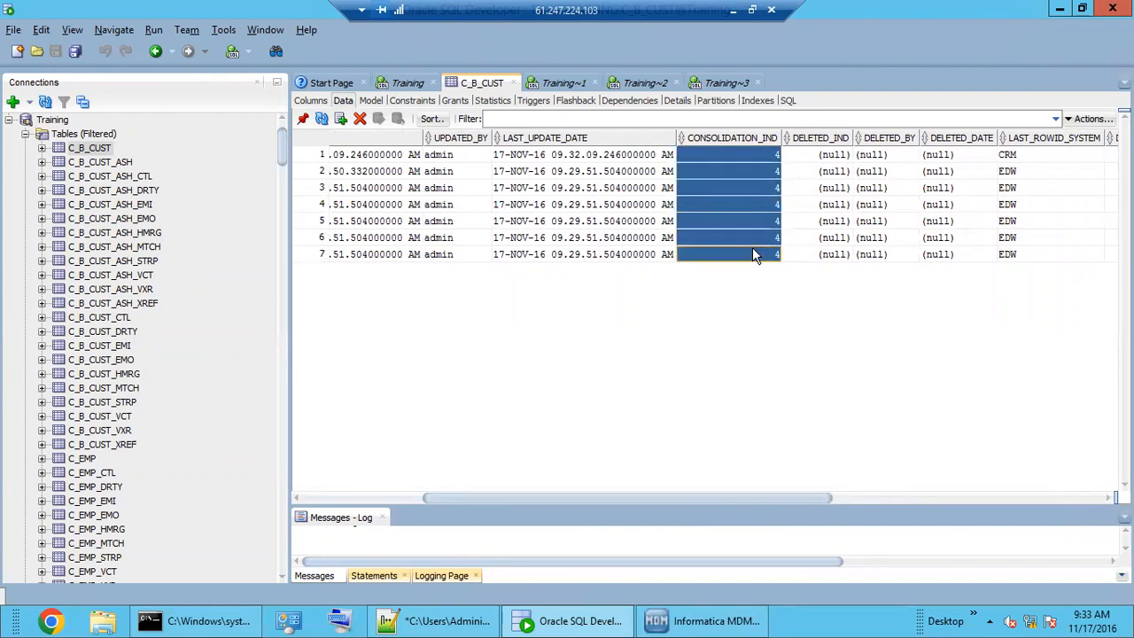
{"action": "left_click_drag", "start_coordinate": [716, 498], "coordinate": [638, 498]}
Step: Add the heading '------------------Base objct table----' to the notes file
{"action": "left_click", "coordinate": [467, 623]}
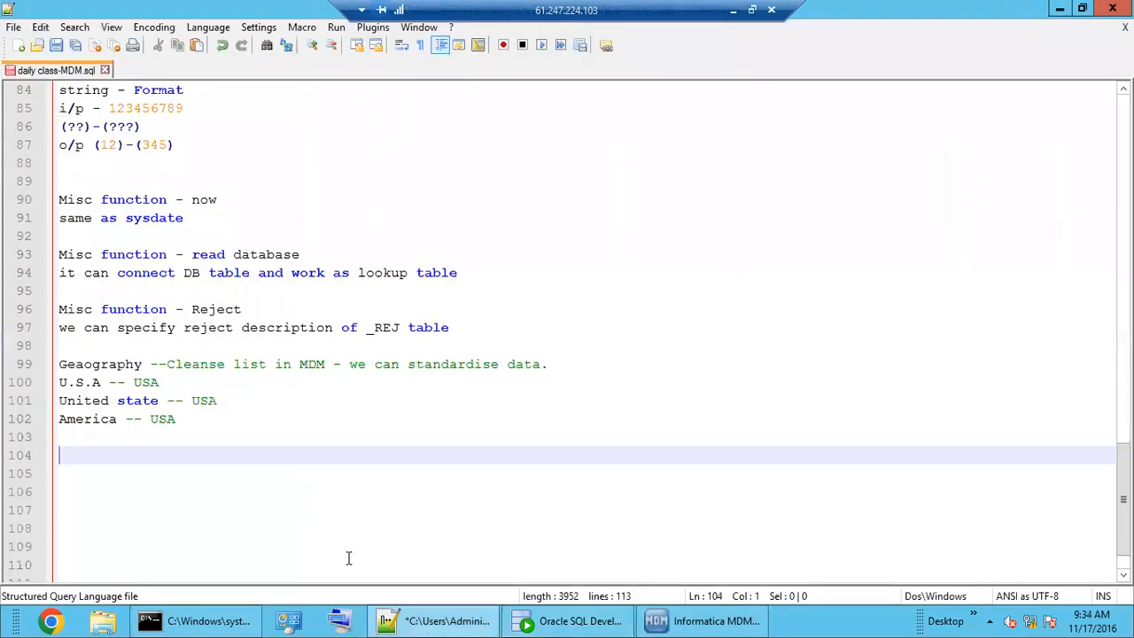
{"action": "type", "text": "-----------------"}
{"action": "type", "text": "bAS"}
{"action": "type", "text": "E"}
{"action": "key", "text": "BackSpace"}
{"action": "key", "text": "BackSpace"}
{"action": "key", "text": "BackSpace"}
{"action": "key", "text": "BackSpace"}
{"action": "key", "text": "BackSpace"}
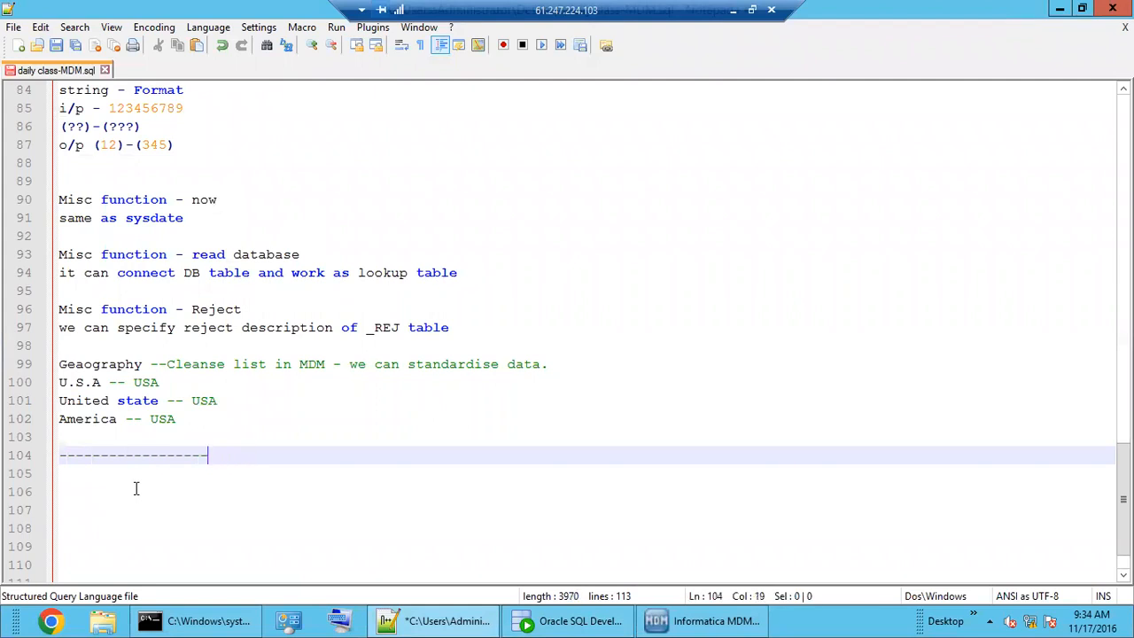
{"action": "type", "text": "Base objct t"}
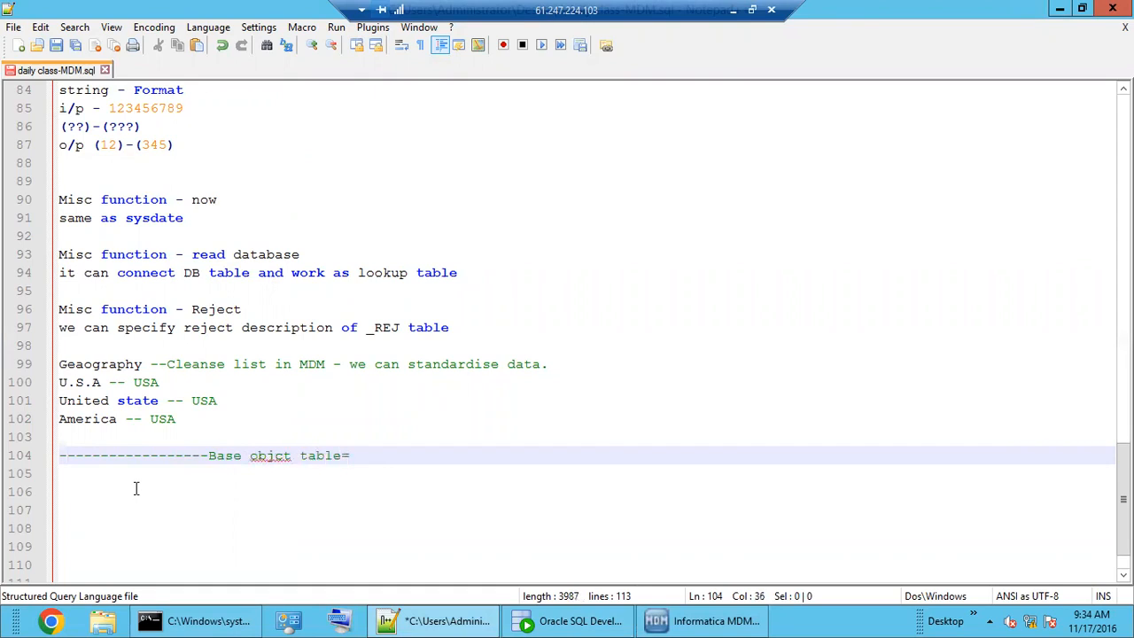
{"action": "type", "text": "able----"}
{"action": "key", "text": "Return"}
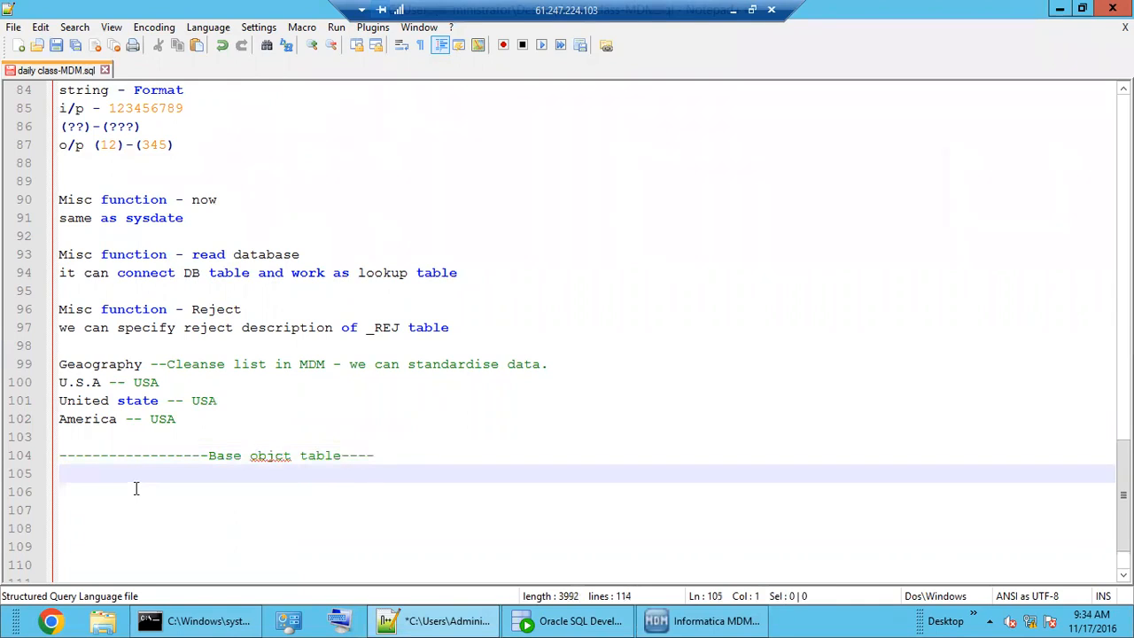
Step: Add the note line 'ROWID_OBJECT - primary key of object table'
{"action": "type", "text": "ROWID"}
{"action": "type", "text": "_OBJECT --"}
{"action": "key", "text": "BackSpace"}
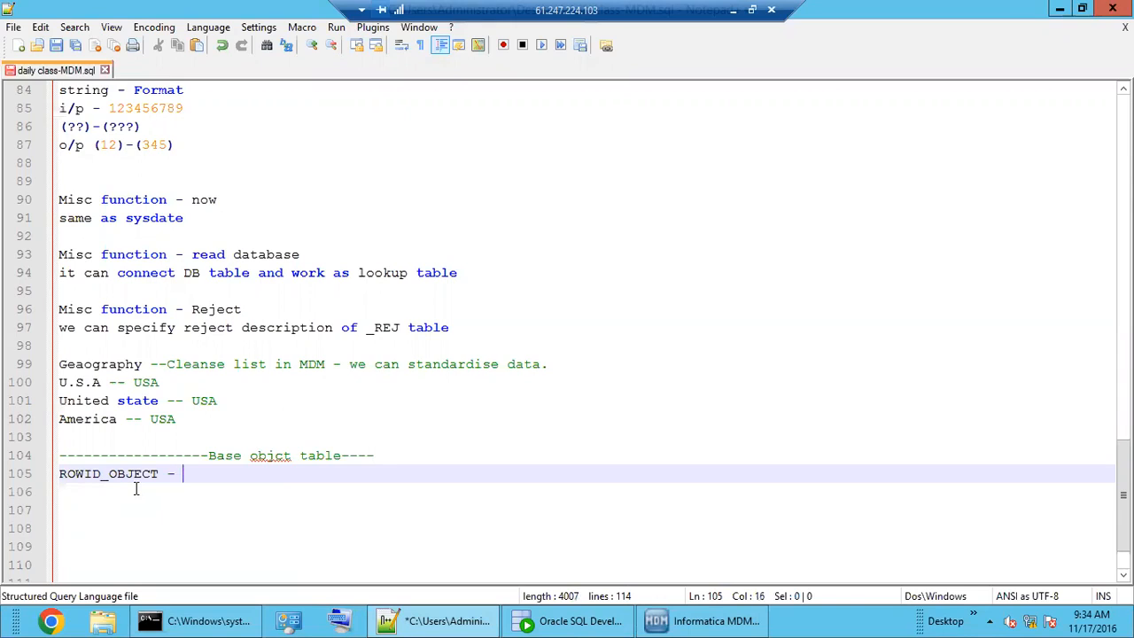
{"action": "type", "text": "primary key of"}
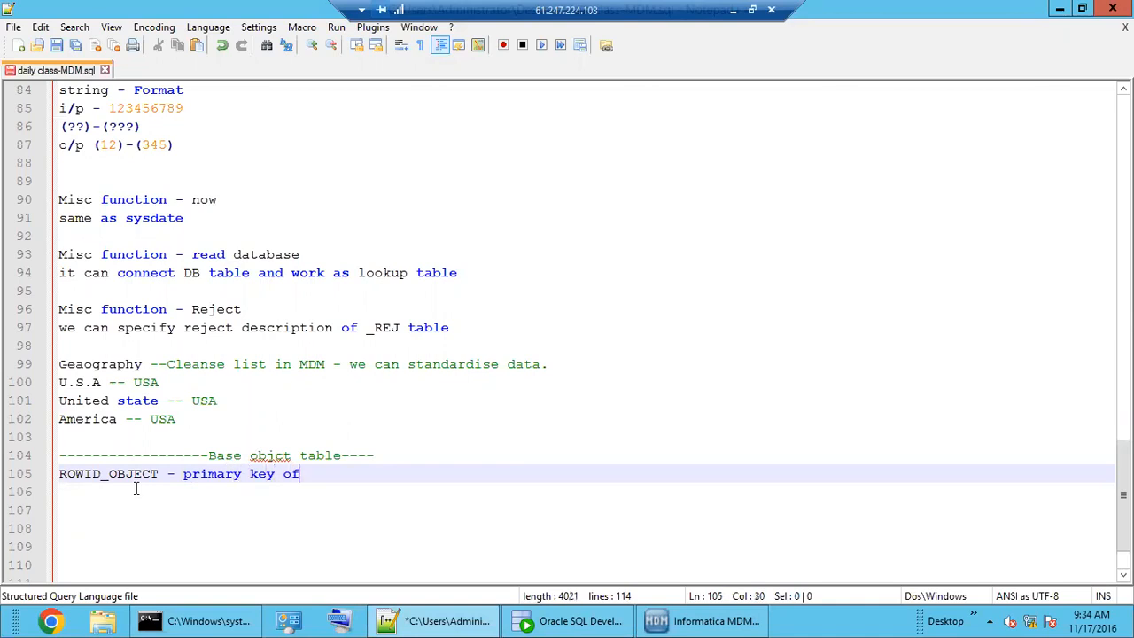
{"action": "type", "text": " object table"}
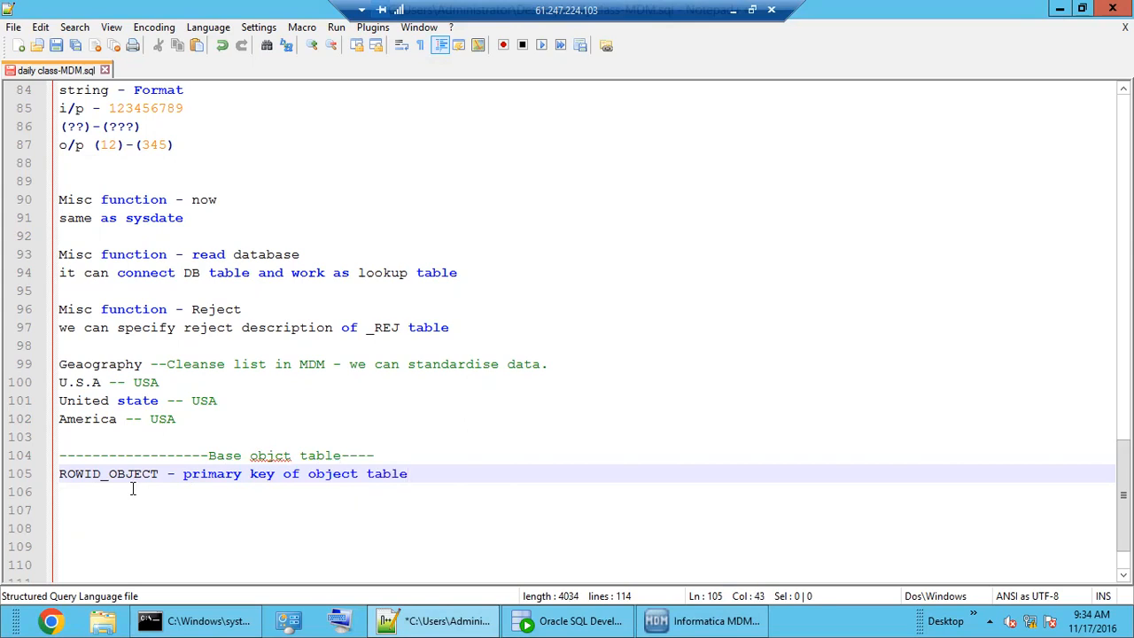
{"action": "key", "text": "Return"}
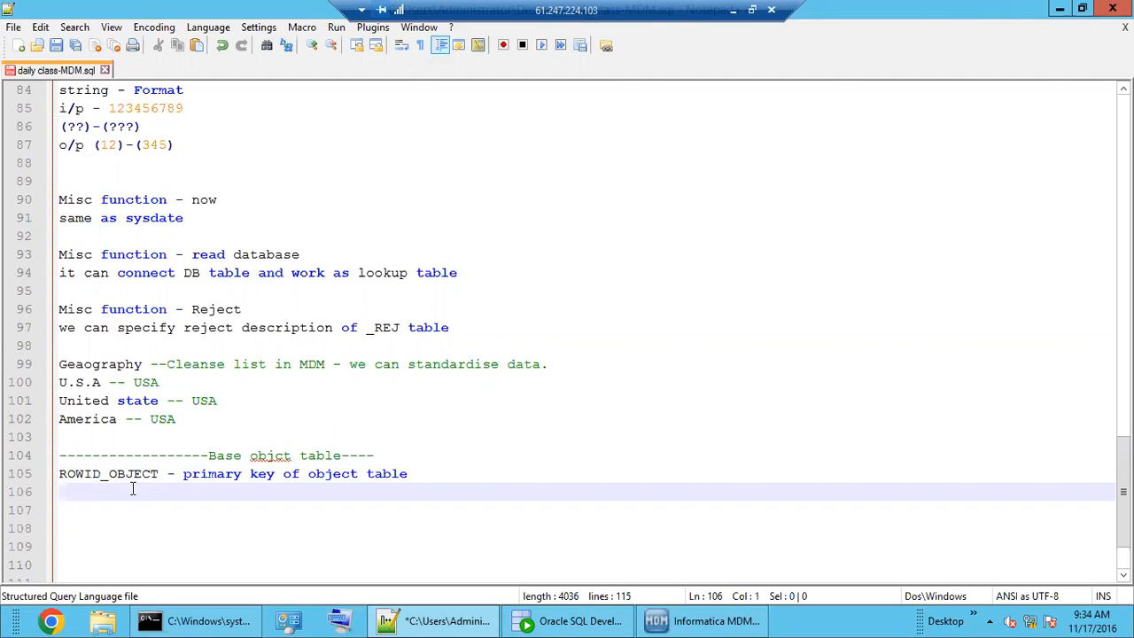
Step: Add the note line 'LAST_ROWID_SYSTEM - SOURCE SYSTEM - once we create stage table, we select source system accoridngly MDM will understand.'
{"action": "type", "text": "LAST_ROWID_SYSTEM - "}
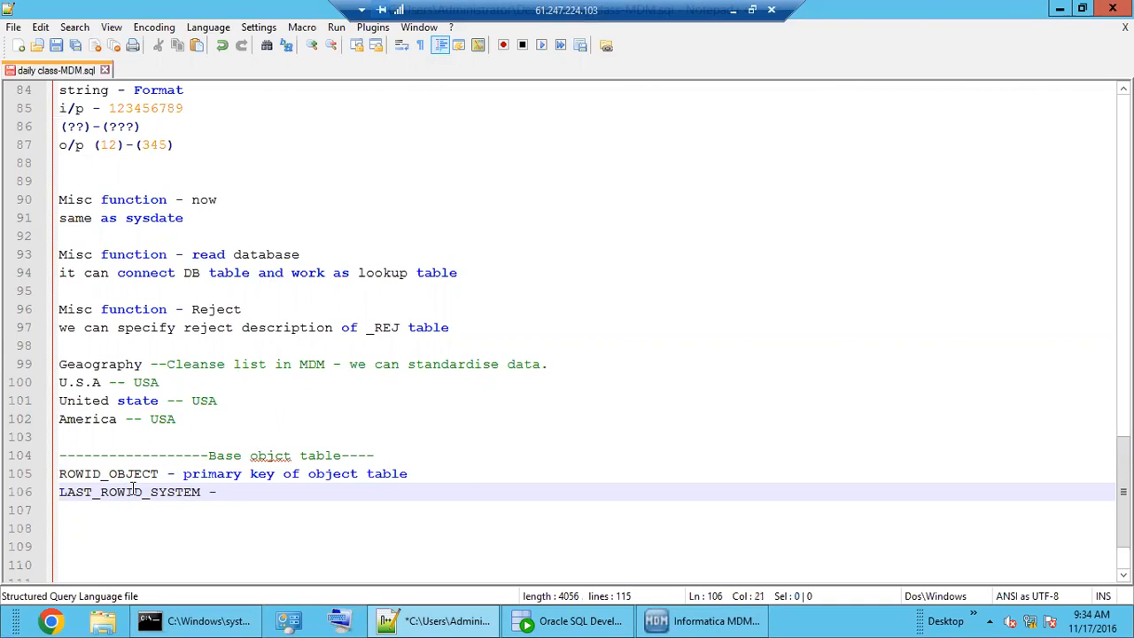
{"action": "type", "text": "SOURCE SYSTEM"}
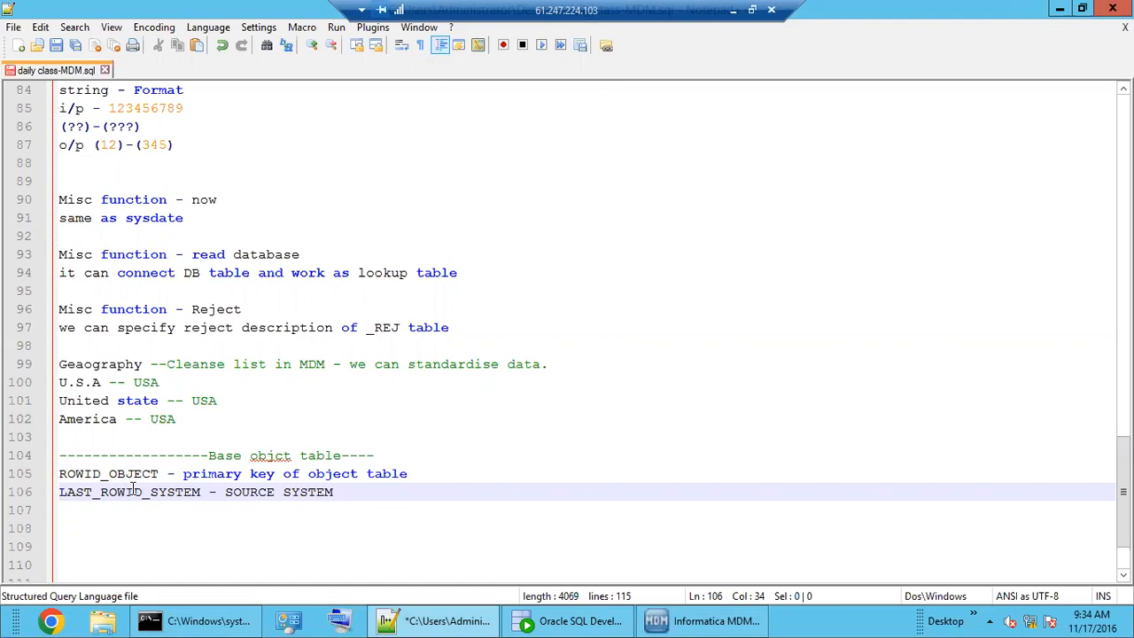
{"action": "type", "text": " - once we create"}
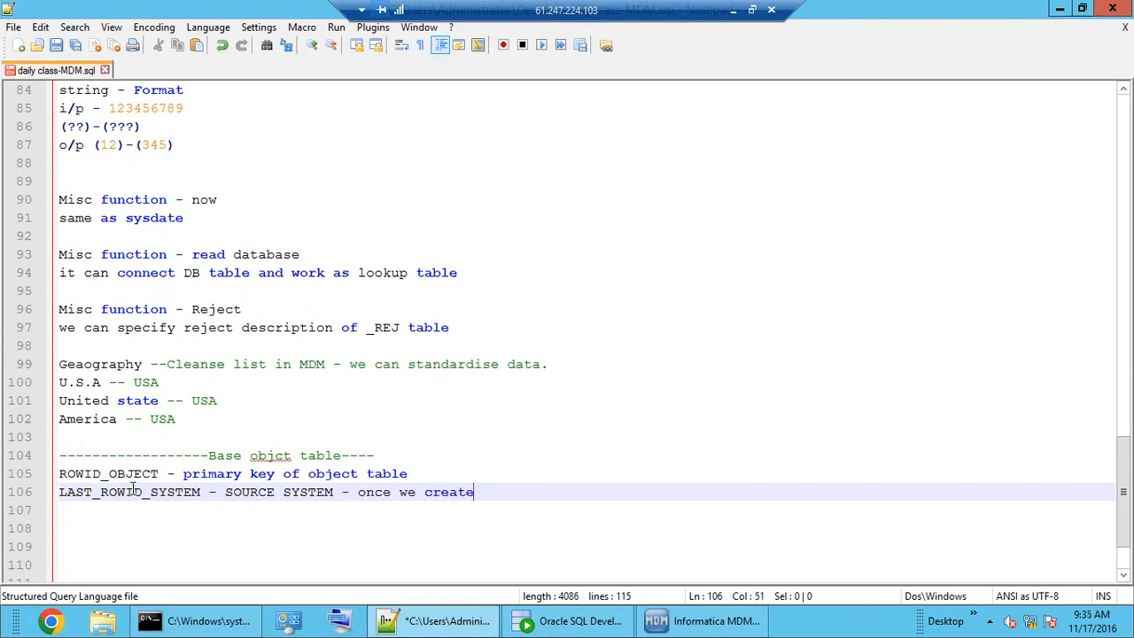
{"action": "type", "text": " stage table, we slec"}
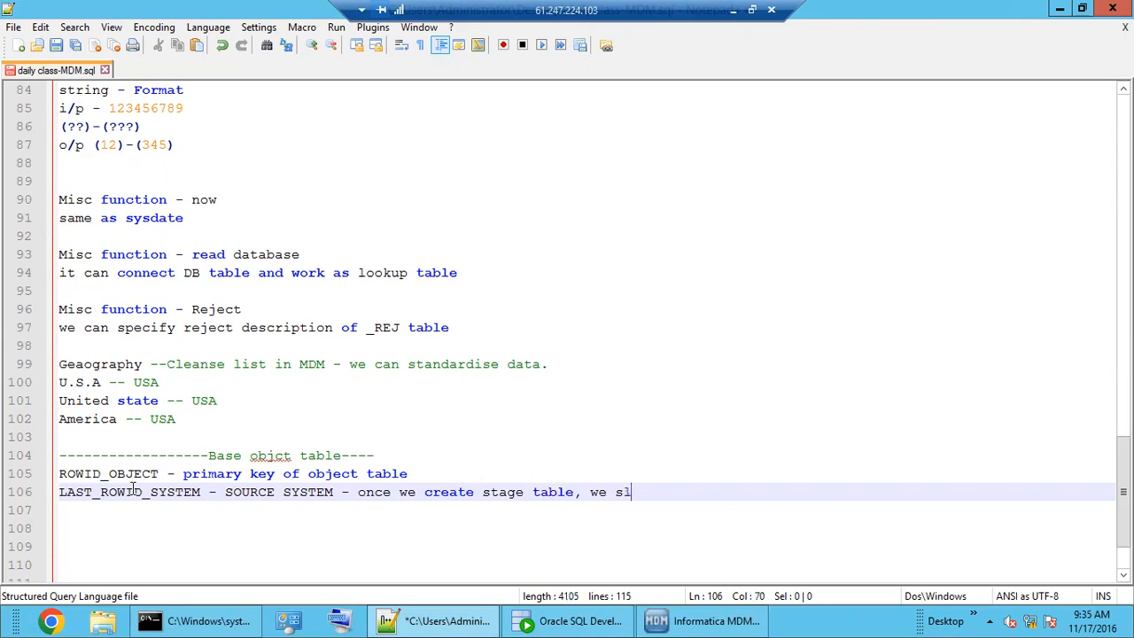
{"action": "key", "text": "BackSpace"}
{"action": "key", "text": "BackSpace"}
{"action": "key", "text": "BackSpace"}
{"action": "type", "text": "elect s"}
{"action": "type", "text": "ourc"}
{"action": "type", "text": "e sy"}
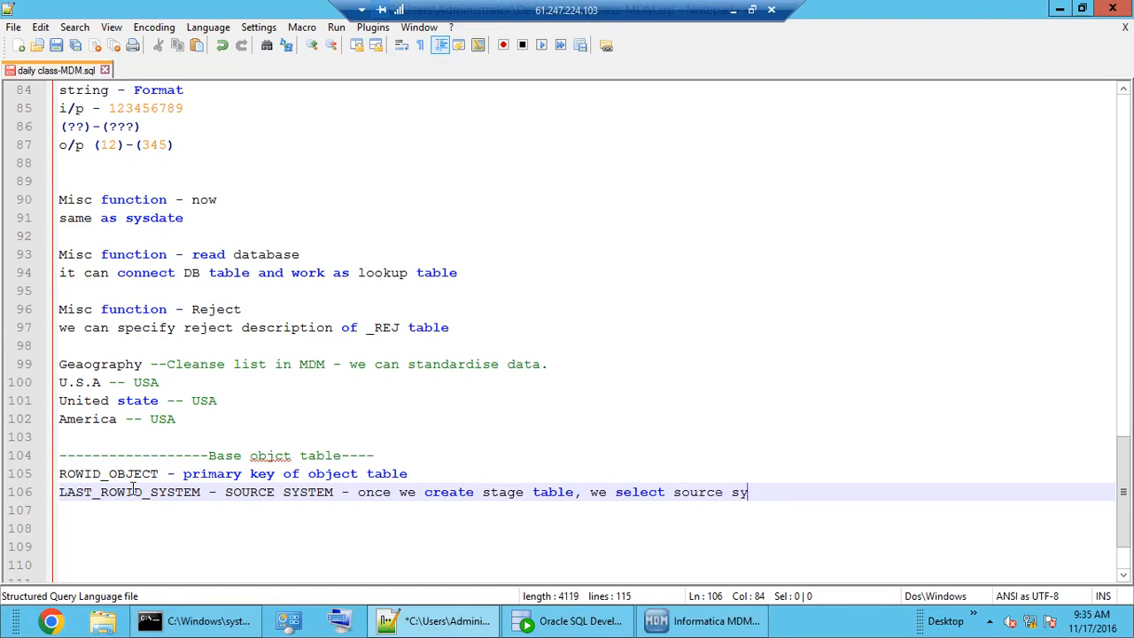
{"action": "type", "text": "stem accoridngly "}
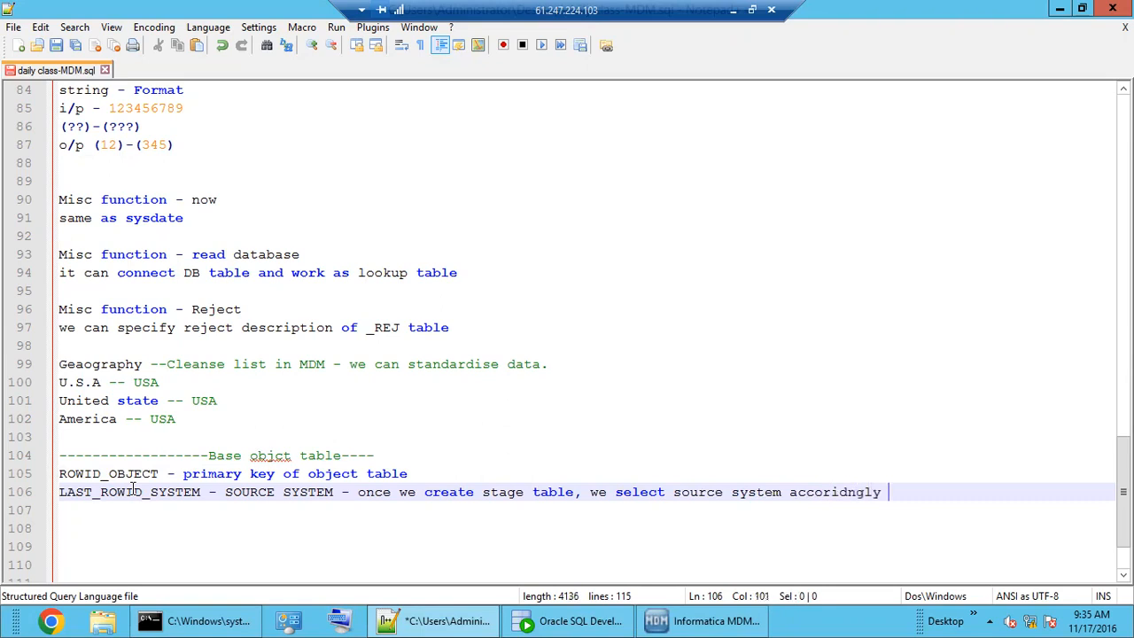
{"action": "type", "text": "MDM will underst"}
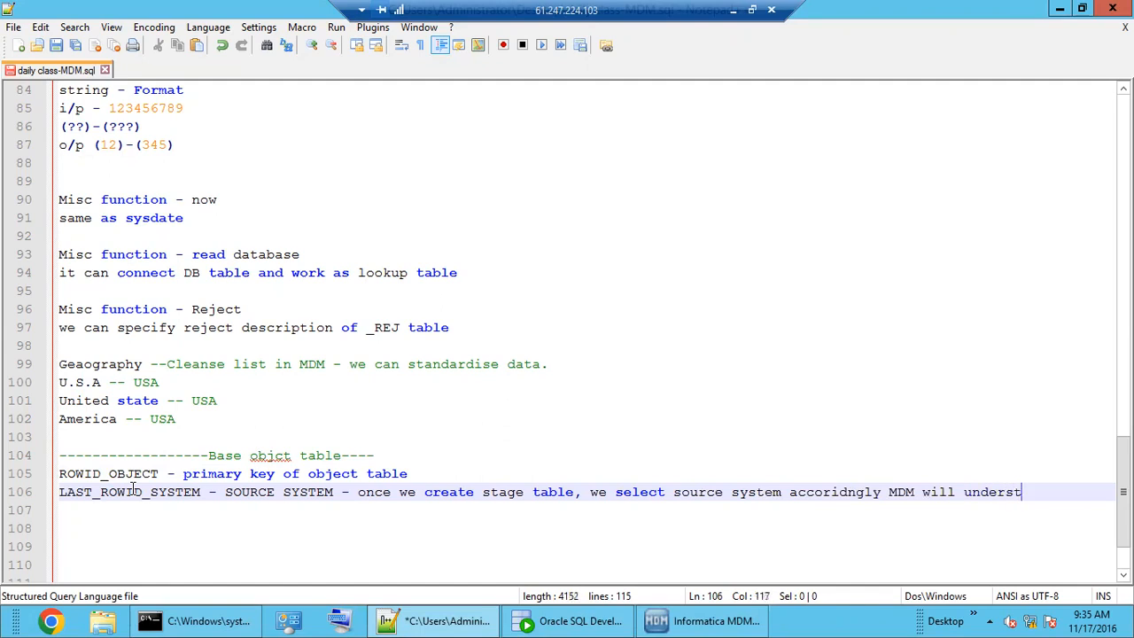
{"action": "type", "text": "and."}
{"action": "key", "text": "Return"}
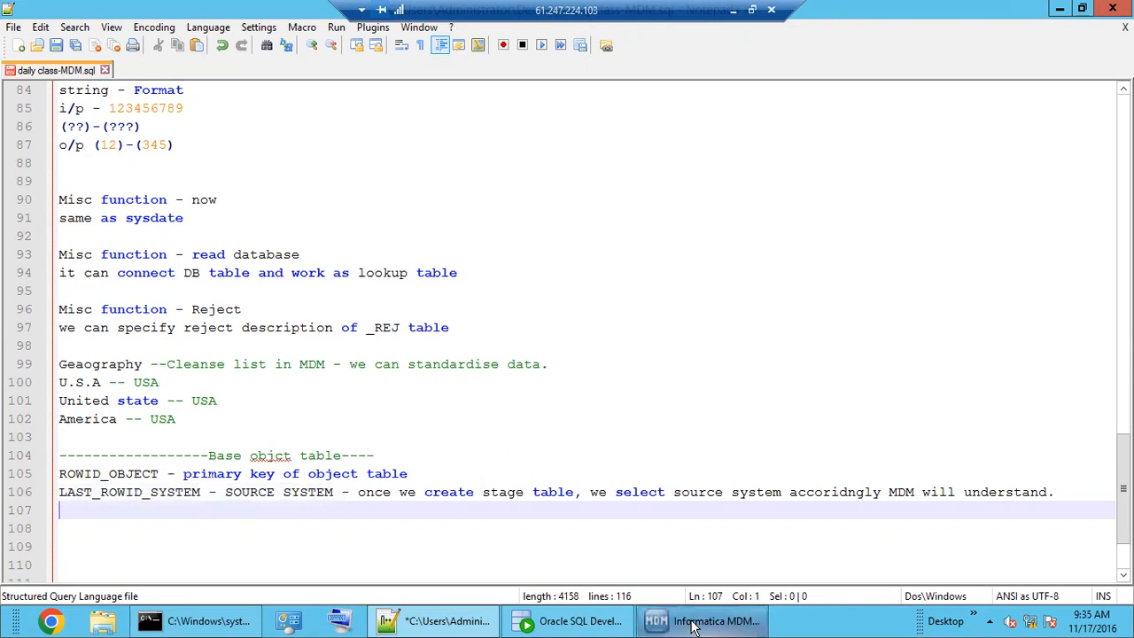
{"action": "left_click", "coordinate": [572, 621]}
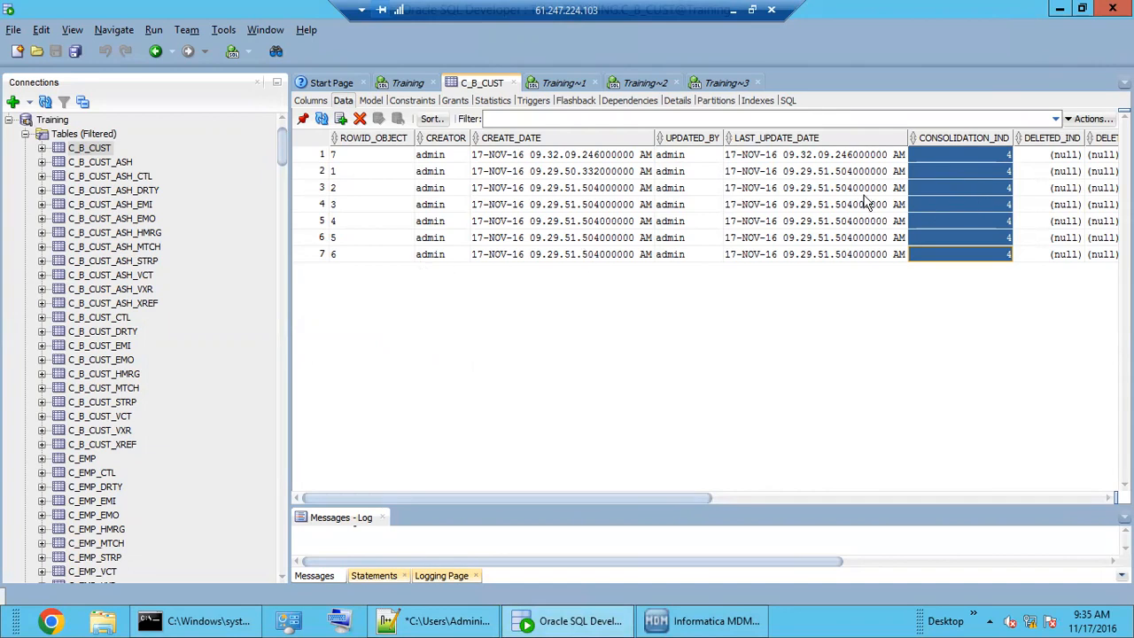
Step: Switch back to the notes file and add a 'CONSOLIDATION_IND' line below the base object notes
{"action": "left_click", "coordinate": [982, 174]}
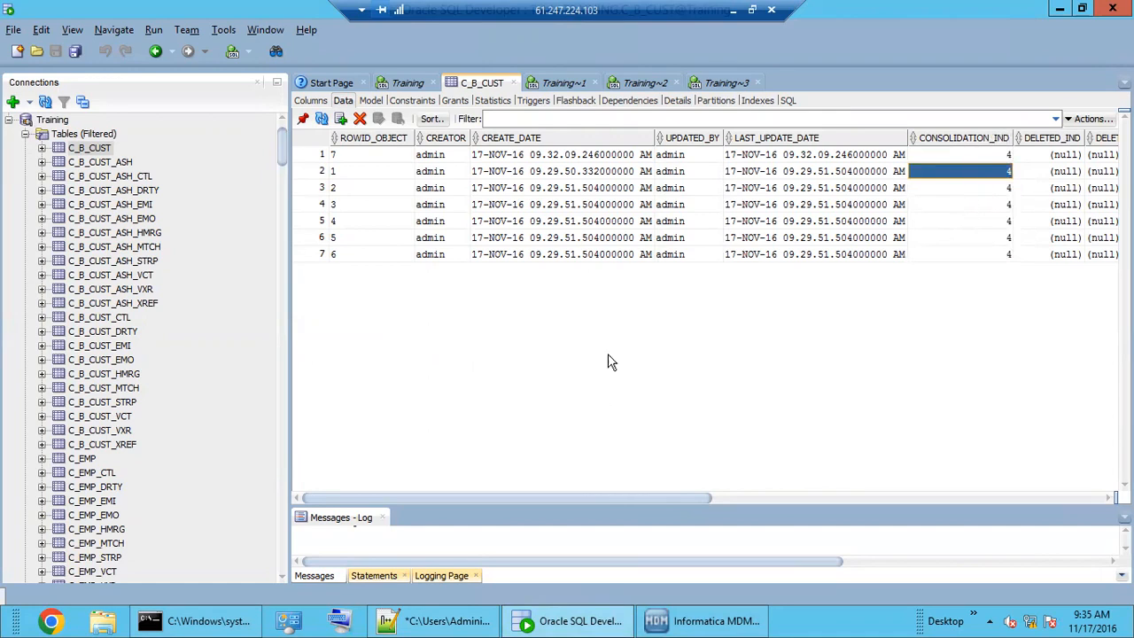
{"action": "left_click", "coordinate": [671, 624]}
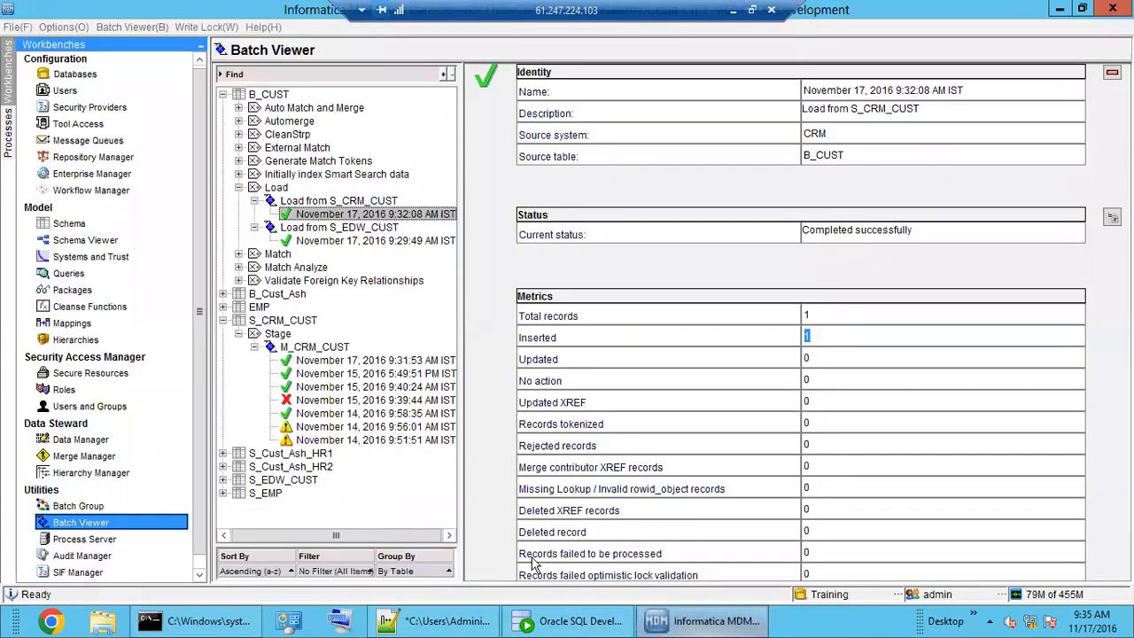
{"action": "left_click", "coordinate": [434, 621]}
{"action": "left_click", "coordinate": [180, 525]}
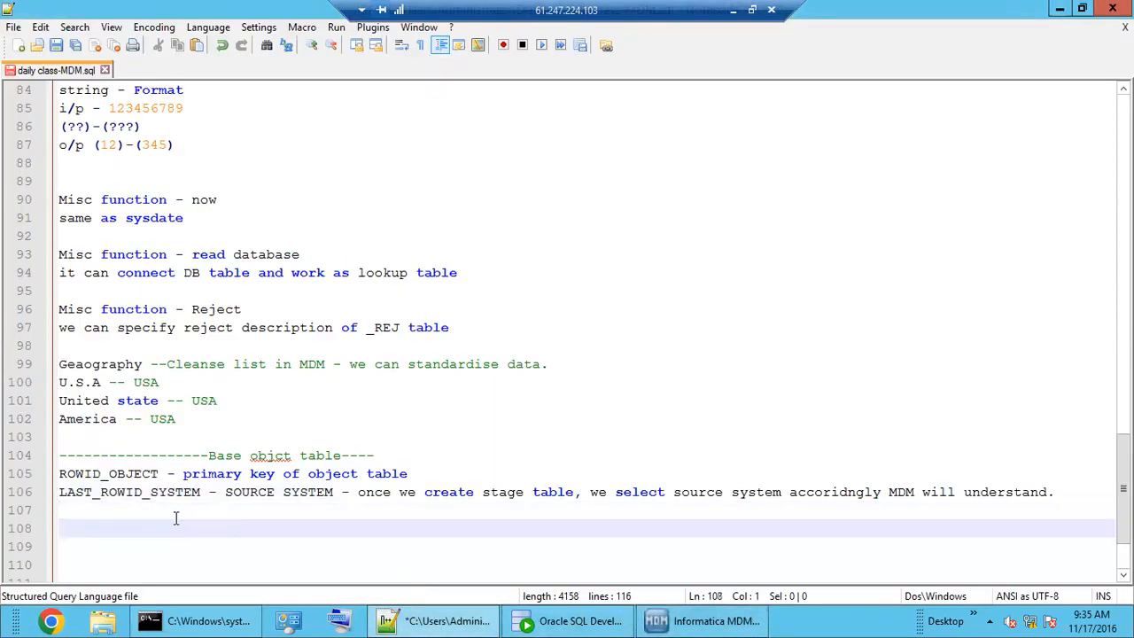
{"action": "left_click", "coordinate": [141, 511]}
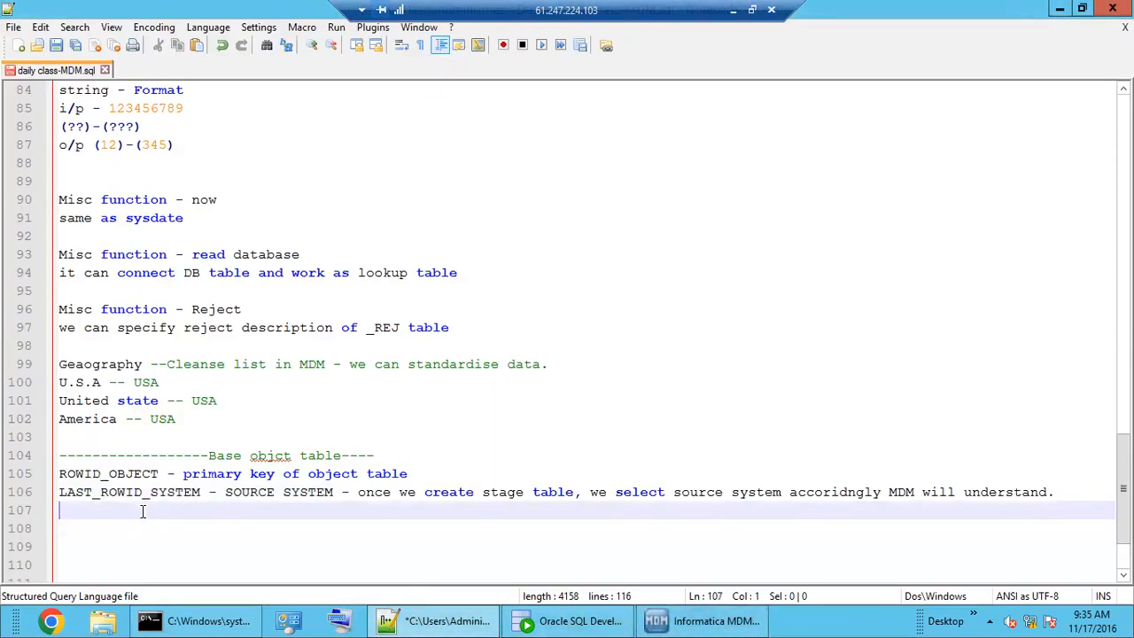
{"action": "key", "text": "Return"}
{"action": "type", "text": "CONS"}
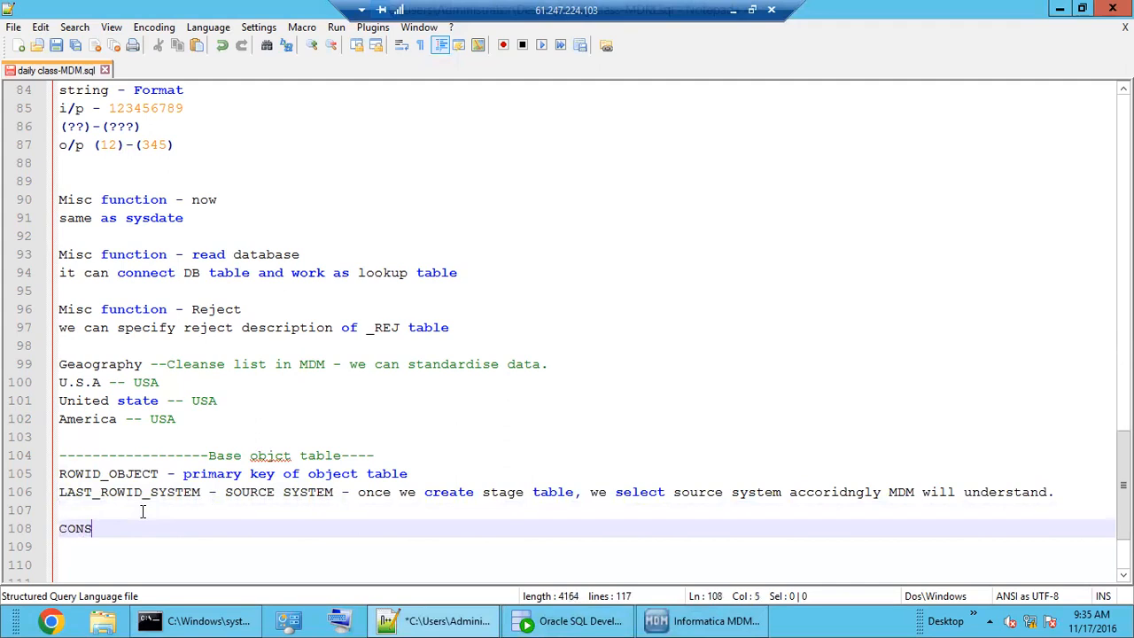
{"action": "type", "text": "OLIDATION_IND"}
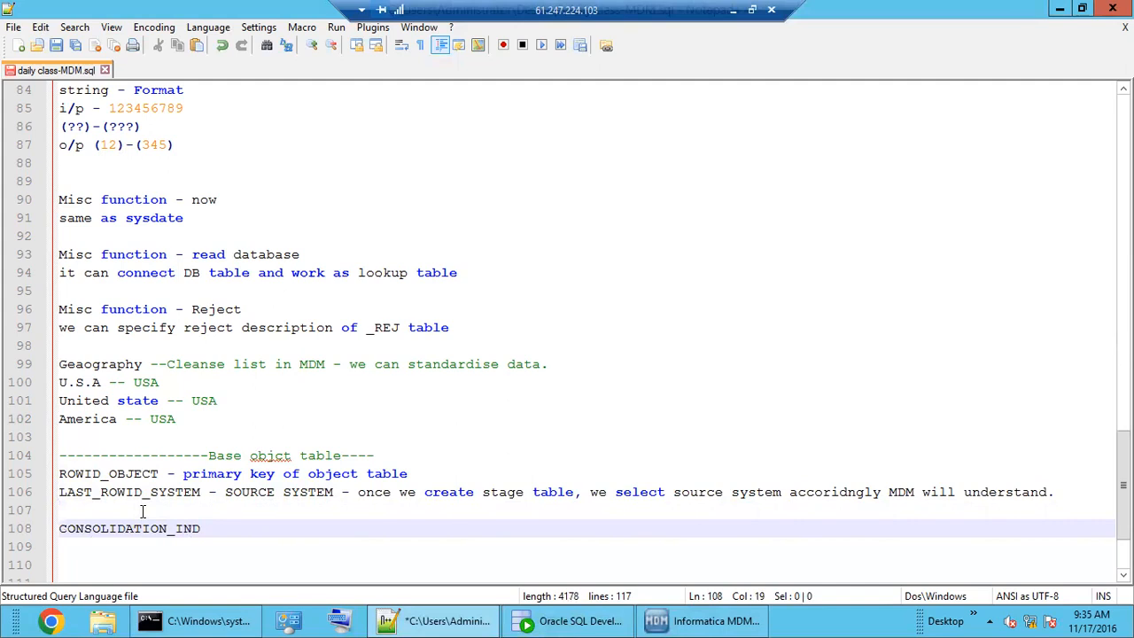
Step: List the values 4, 3, 2 and 1 on separate lines under CONSOLIDATION_IND
{"action": "key", "text": "Return"}
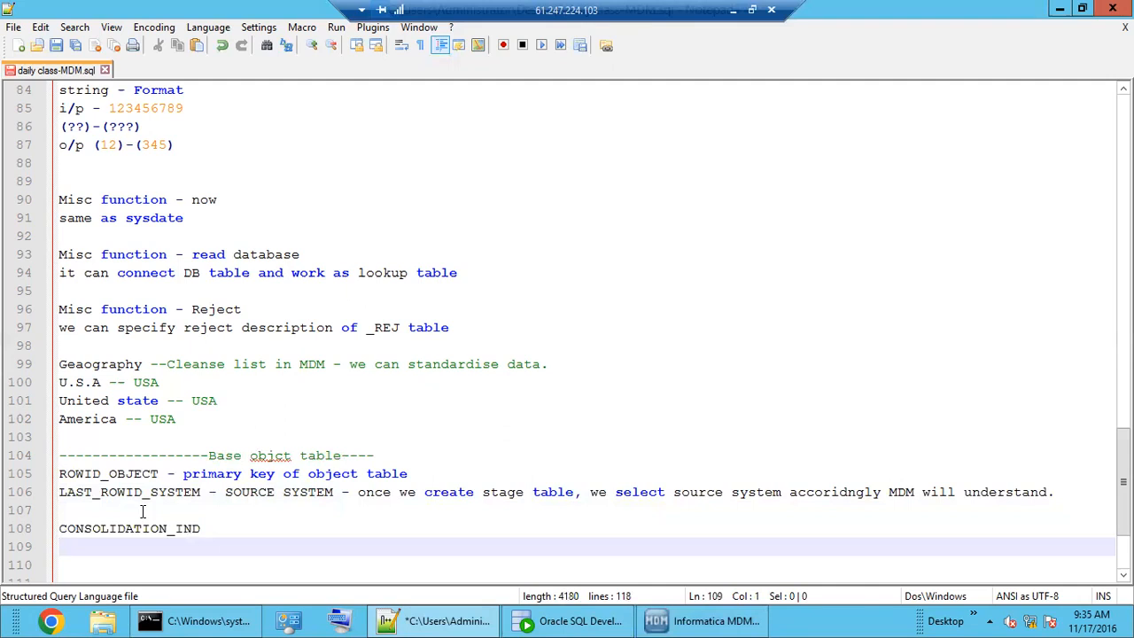
{"action": "type", "text": "4"}
{"action": "key", "text": "Return"}
{"action": "type", "text": "3"}
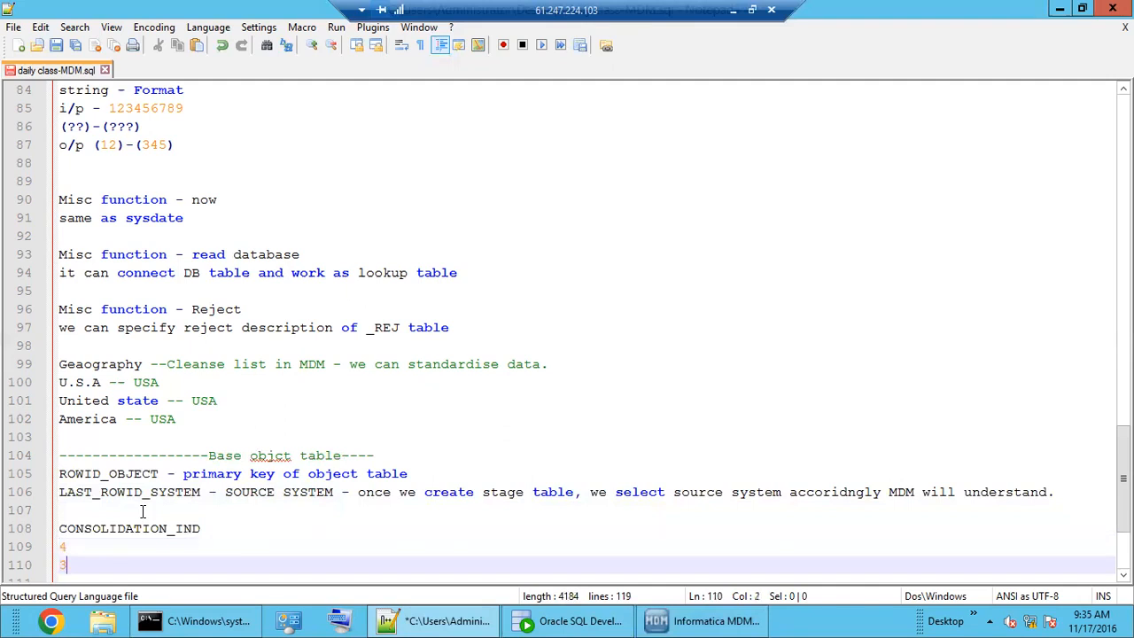
{"action": "key", "text": "Return"}
{"action": "type", "text": "2"}
{"action": "key", "text": "Return"}
{"action": "type", "text": "1"}
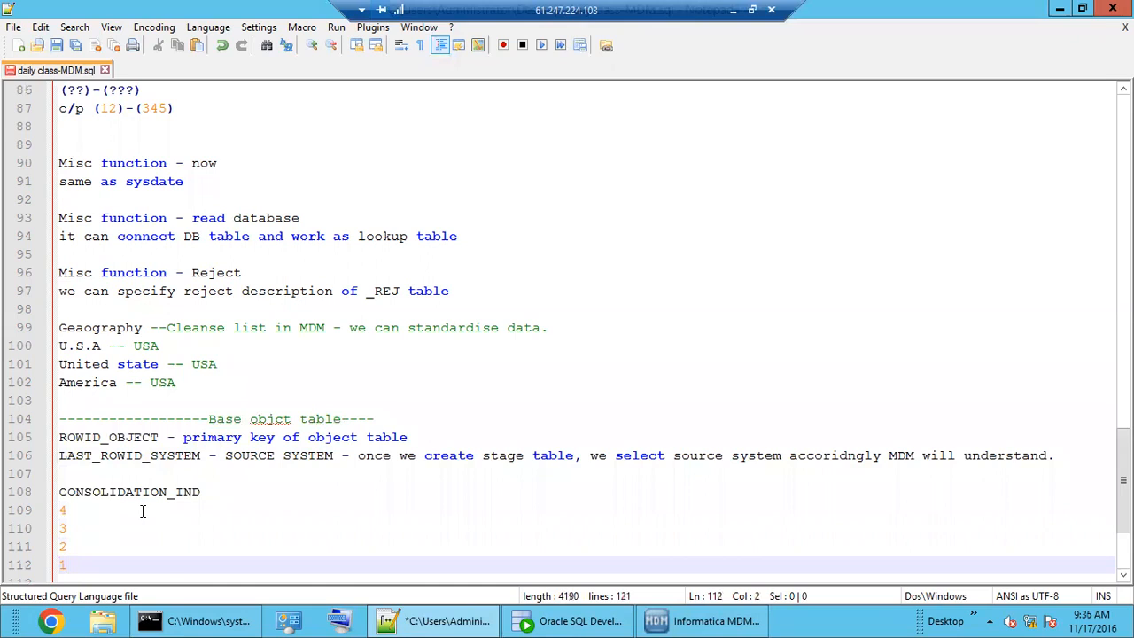
Step: Annotate value 4 with '- new record'
{"action": "left_click", "coordinate": [144, 506]}
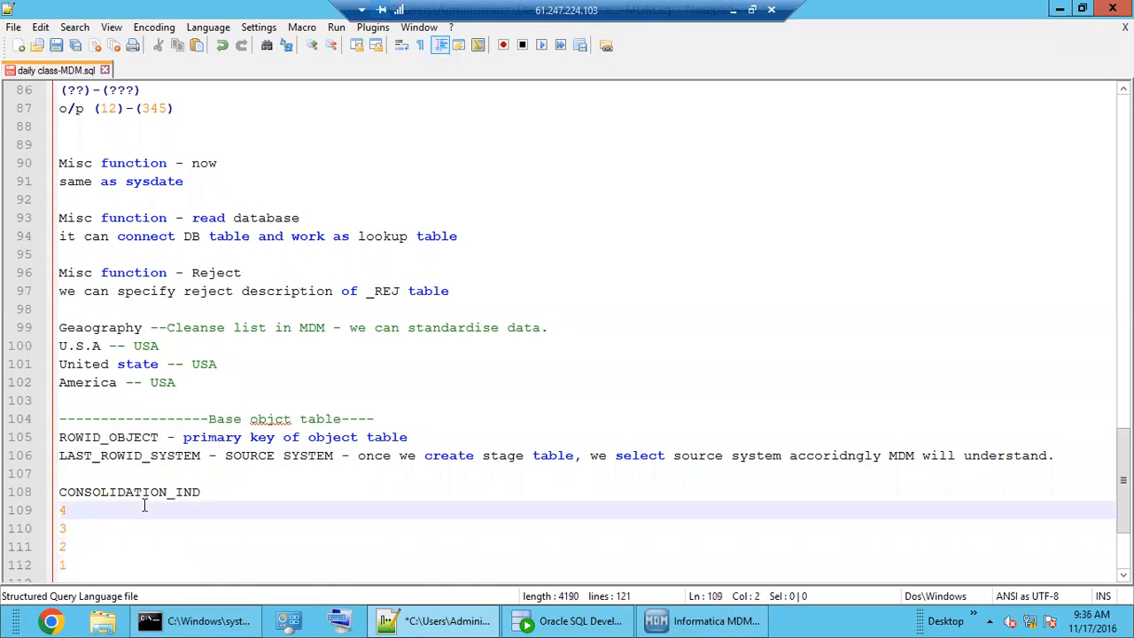
{"action": "type", "text": "- NEW"}
{"action": "key", "text": "BackSpace"}
{"action": "key", "text": "BackSpace"}
{"action": "key", "text": "BackSpace"}
{"action": "key", "text": "BackSpace"}
{"action": "key", "text": "BackSpace"}
{"action": "type", "text": "re"}
{"action": "key", "text": "BackSpace"}
{"action": "key", "text": "BackSpace"}
{"action": "type", "text": "new record"}
{"action": "left_click", "coordinate": [124, 528]}
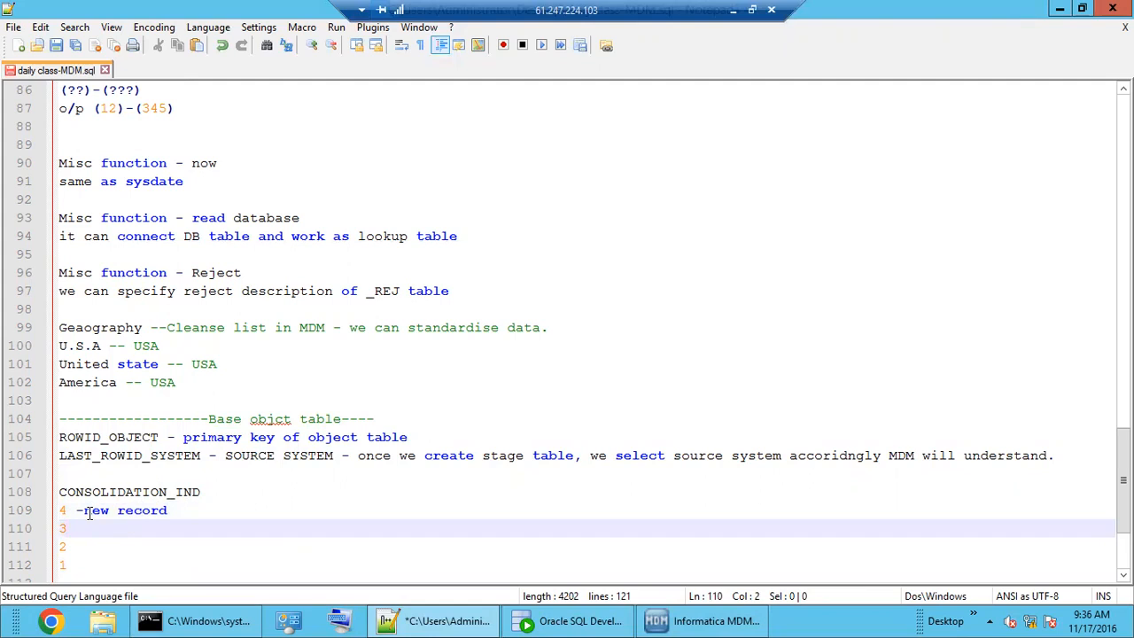
{"action": "left_click", "coordinate": [88, 512]}
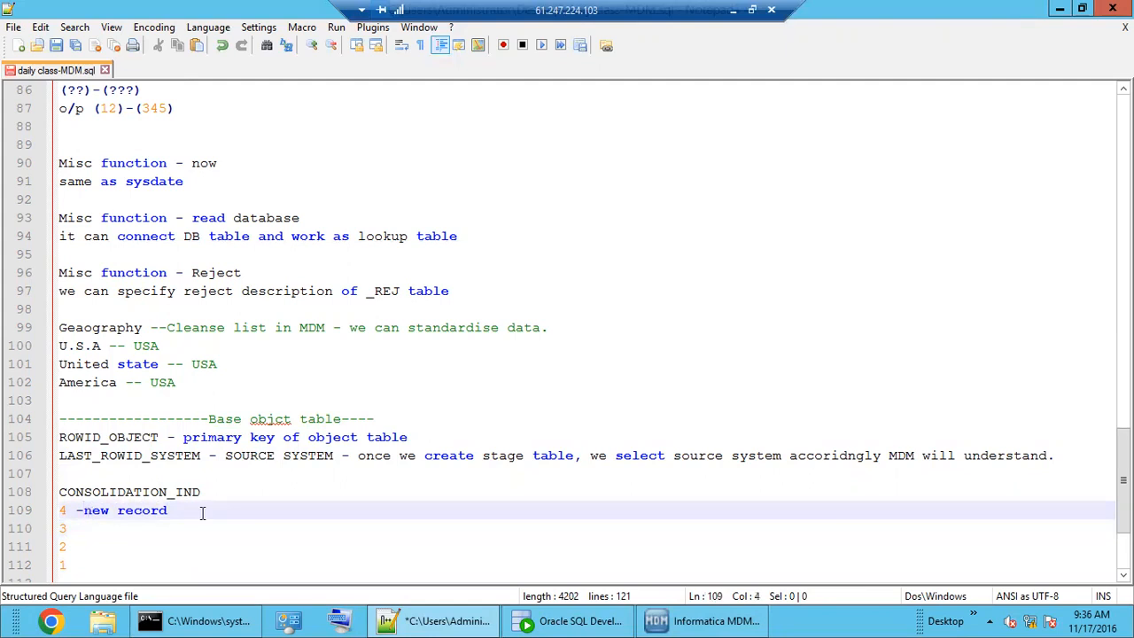
Step: Annotate value 3 with '- queue for matching'
{"action": "left_click", "coordinate": [106, 528]}
{"action": "type", "text": "-"}
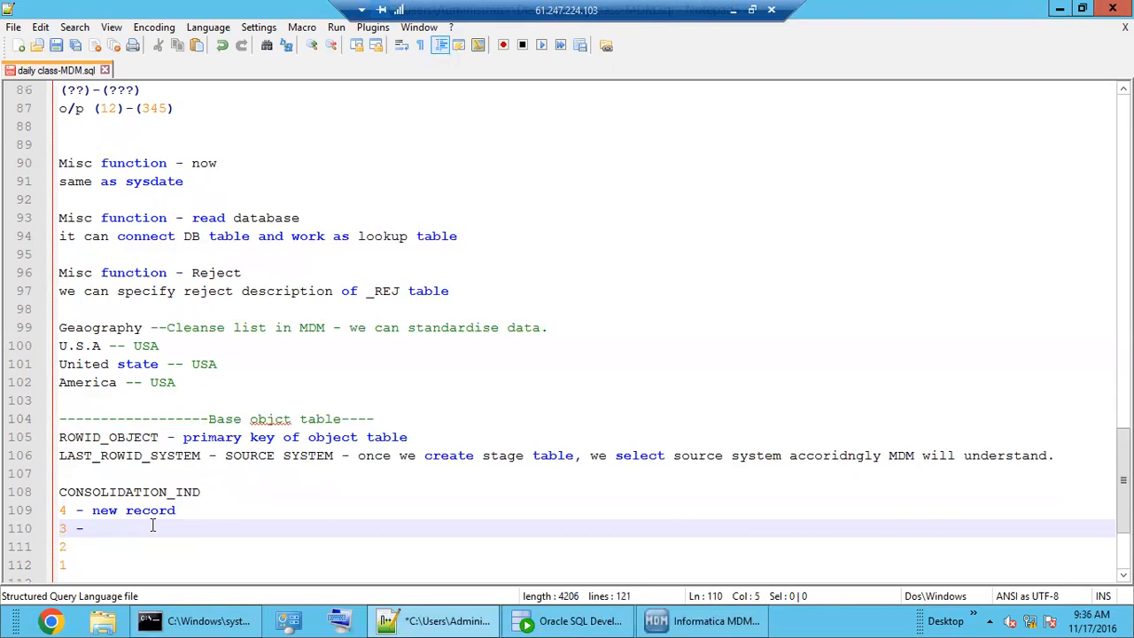
{"action": "type", "text": "queue for matc"}
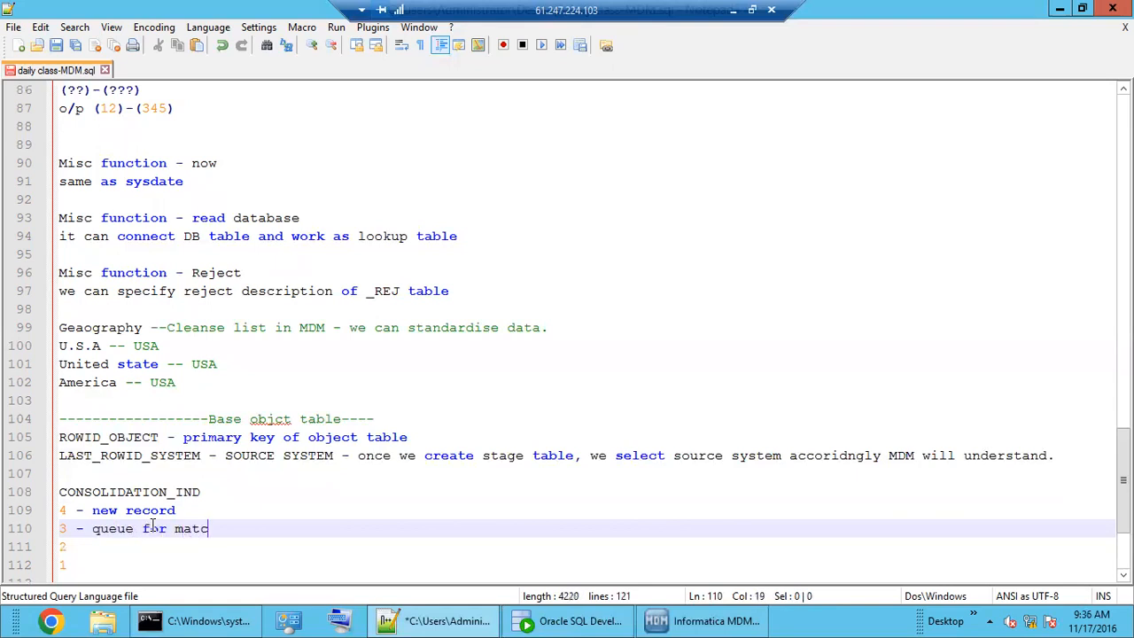
{"action": "type", "text": "hing"}
Step: Annotate value 2 with '- queue for merging'
{"action": "key", "text": "Down"}
{"action": "type", "text": "- "}
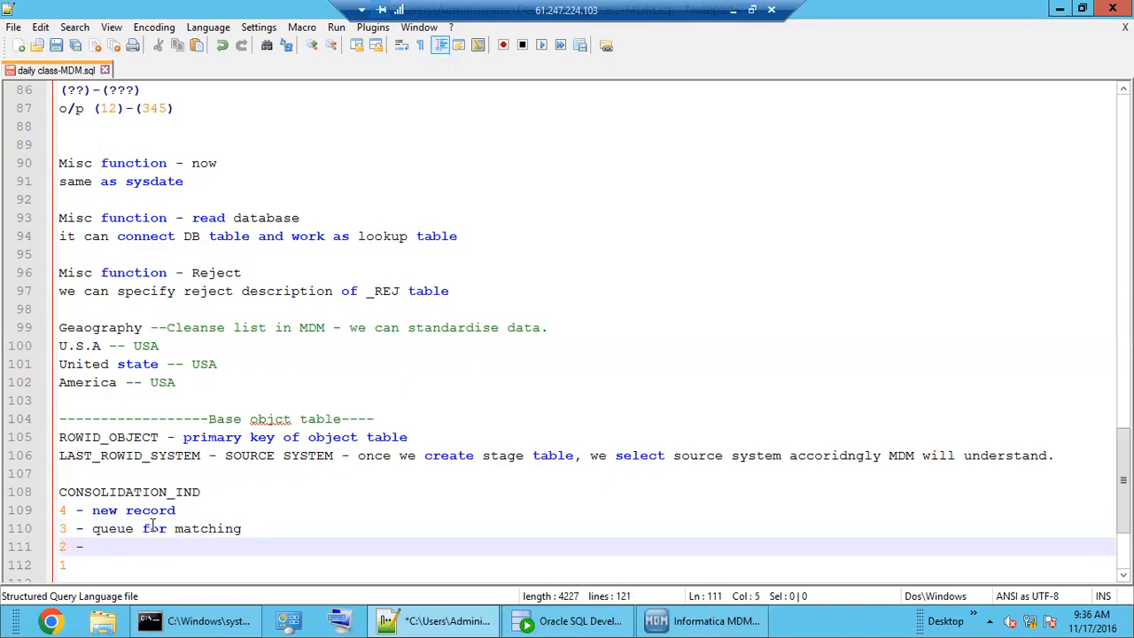
{"action": "type", "text": "queue for merging"}
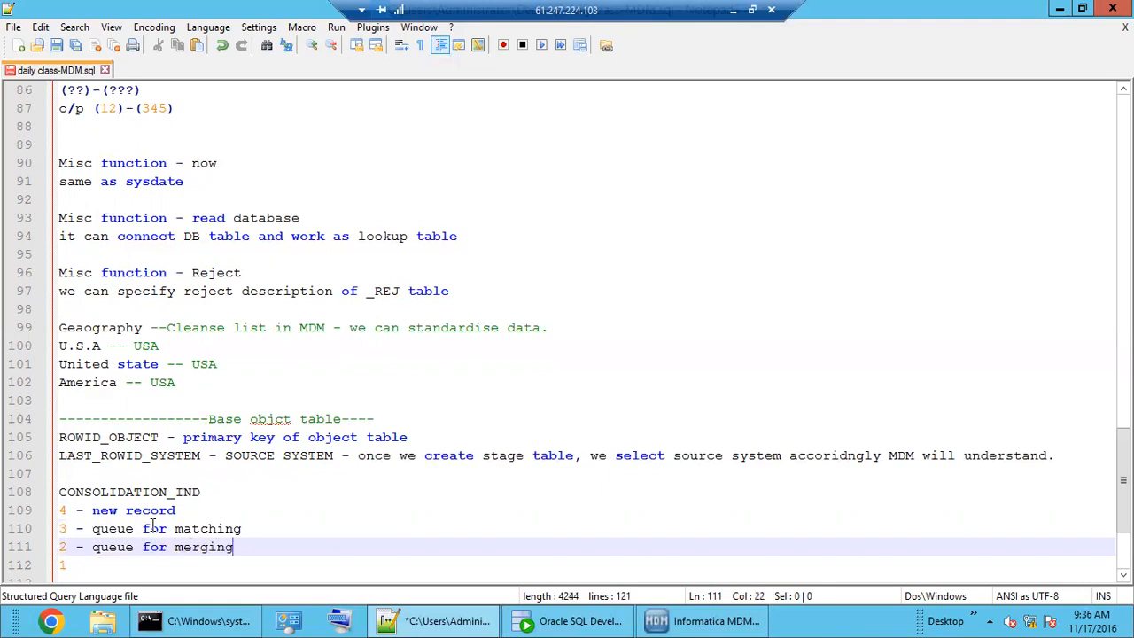
Step: Annotate value 1 with '- got consolidated , means master data' and add blank lines below
{"action": "key", "text": "Down"}
{"action": "type", "text": "- "}
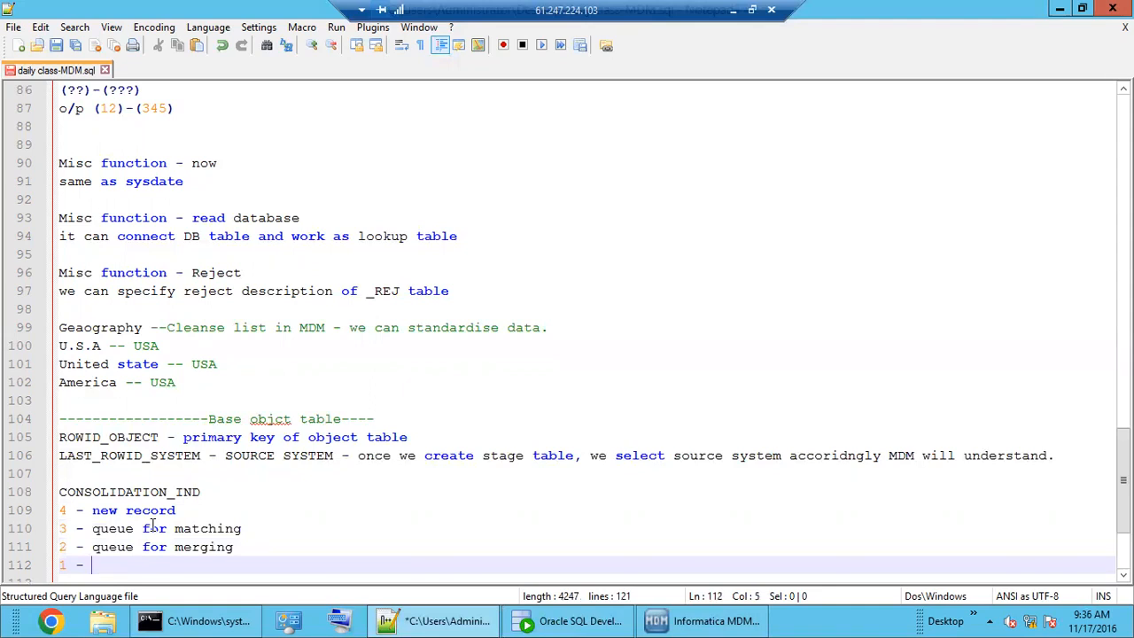
{"action": "type", "text": "got cons"}
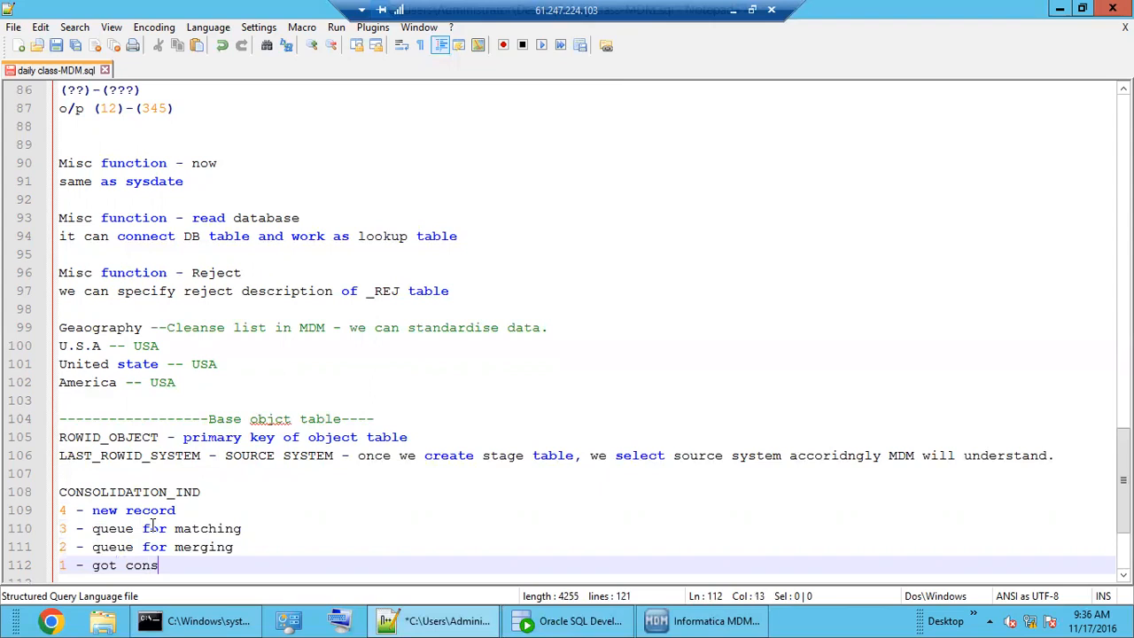
{"action": "type", "text": "olidated , means "}
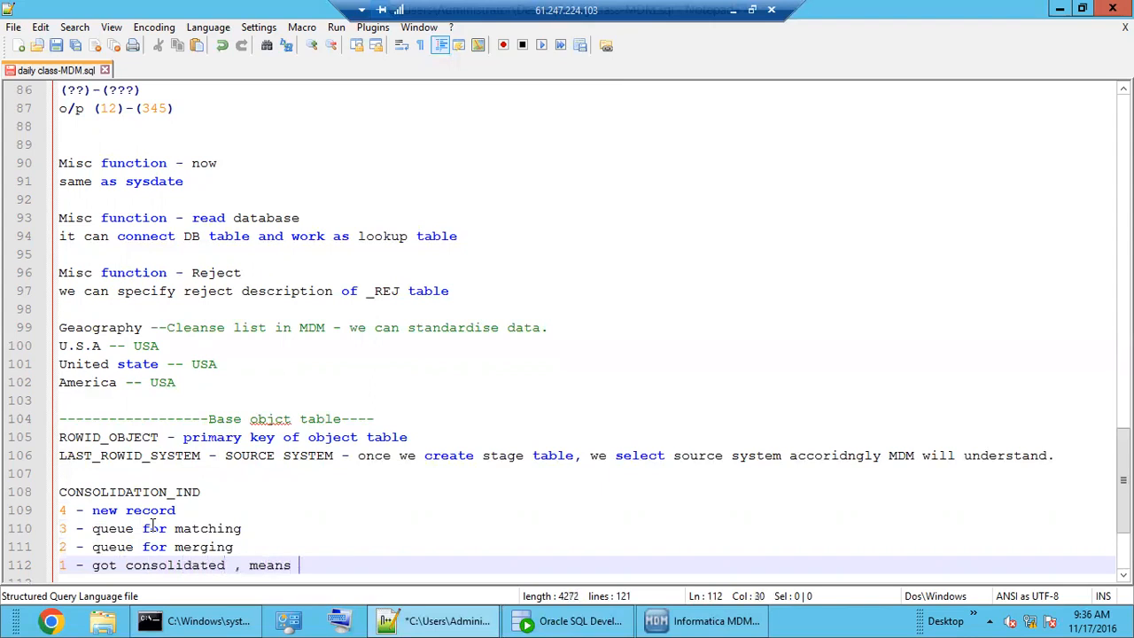
{"action": "type", "text": "master data"}
{"action": "scroll", "coordinate": [173, 535], "scroll_direction": "down", "scroll_amount": 3}
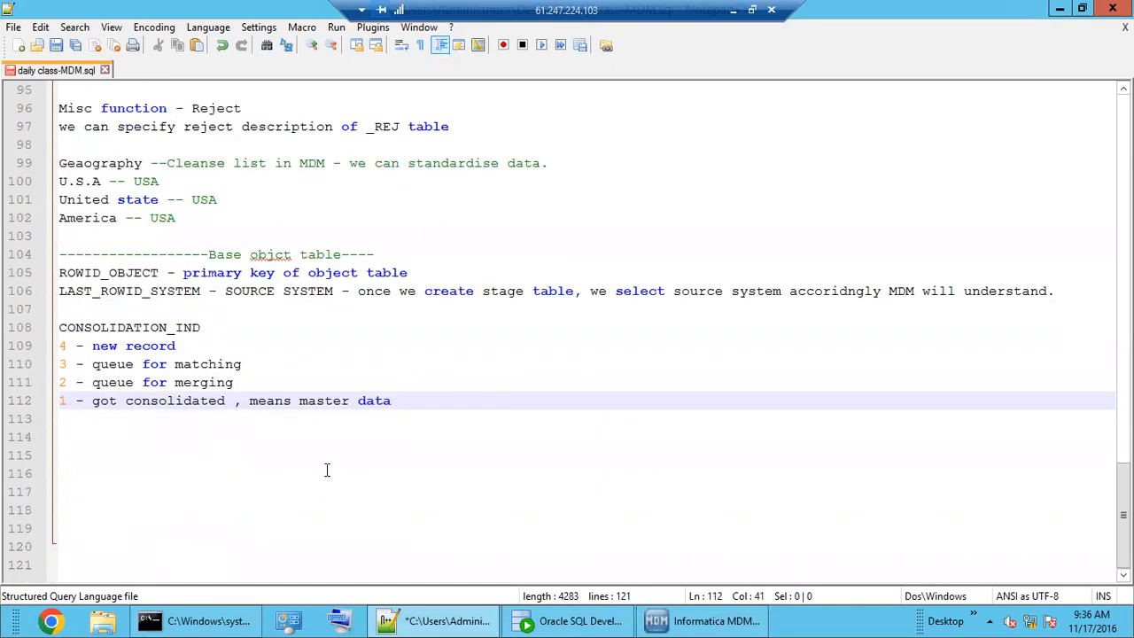
{"action": "key", "text": "Return"}
{"action": "key", "text": "Return"}
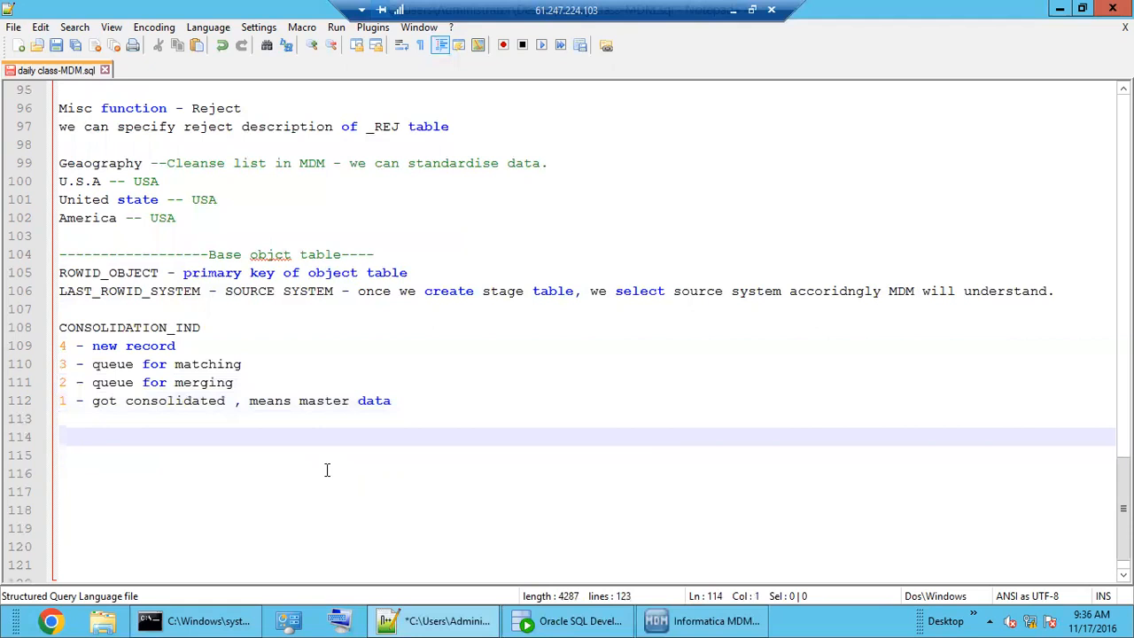
Step: Review the CONSOLIDATION_IND values across all rows of the C_B_CUST table data
{"action": "left_click", "coordinate": [657, 622]}
{"action": "left_click", "coordinate": [570, 621]}
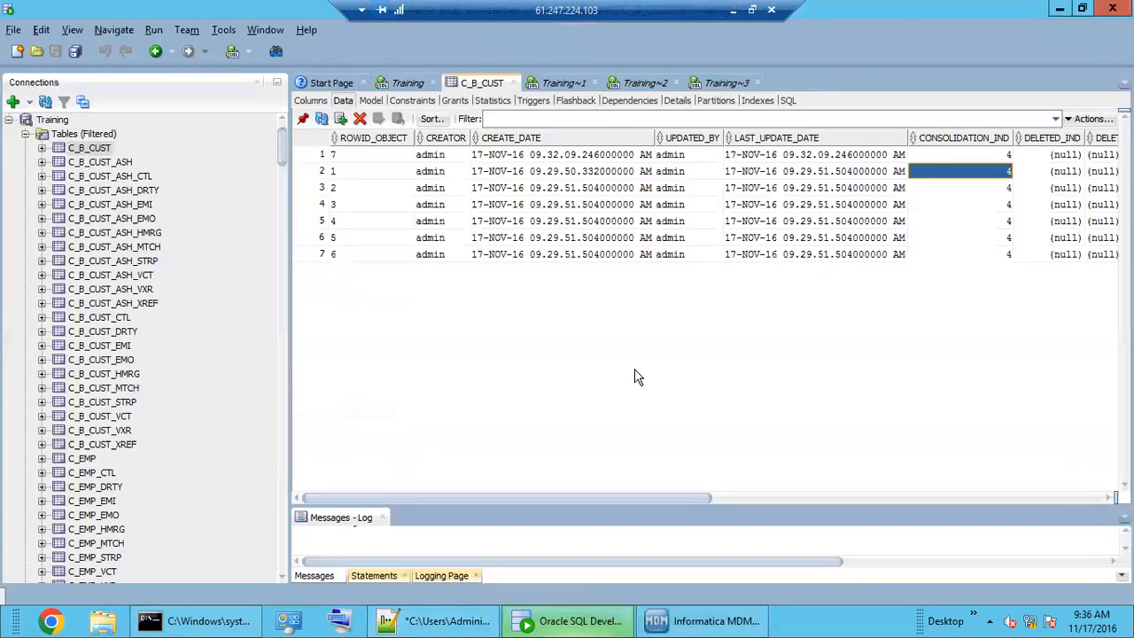
{"action": "left_click", "coordinate": [967, 221]}
{"action": "left_click_drag", "start_coordinate": [976, 160], "coordinate": [969, 255]}
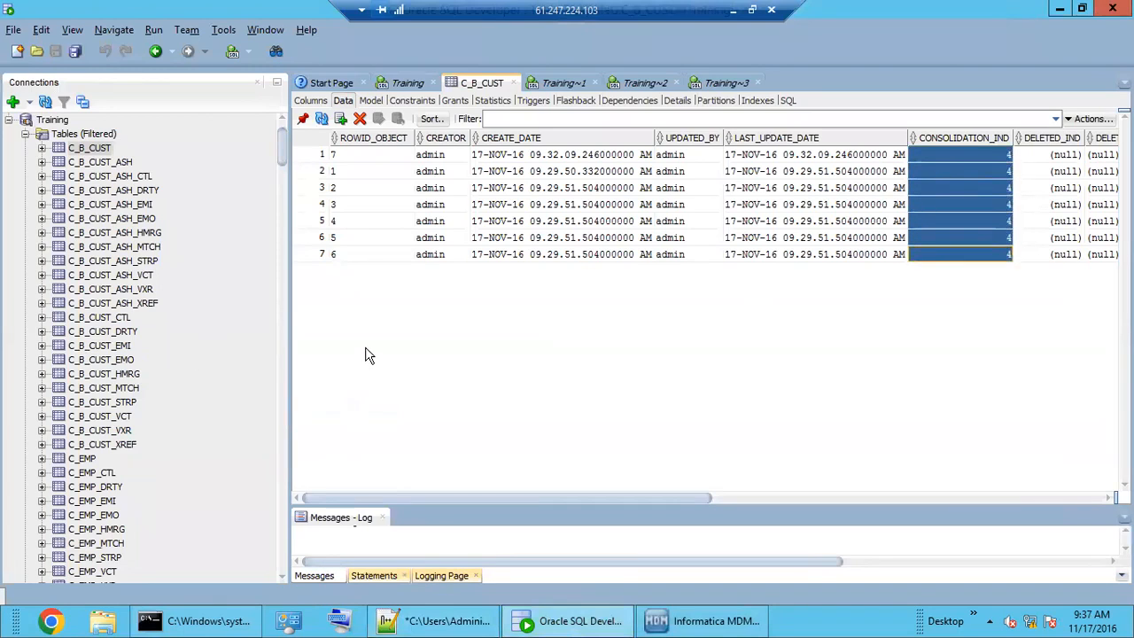
{"action": "left_click", "coordinate": [973, 237]}
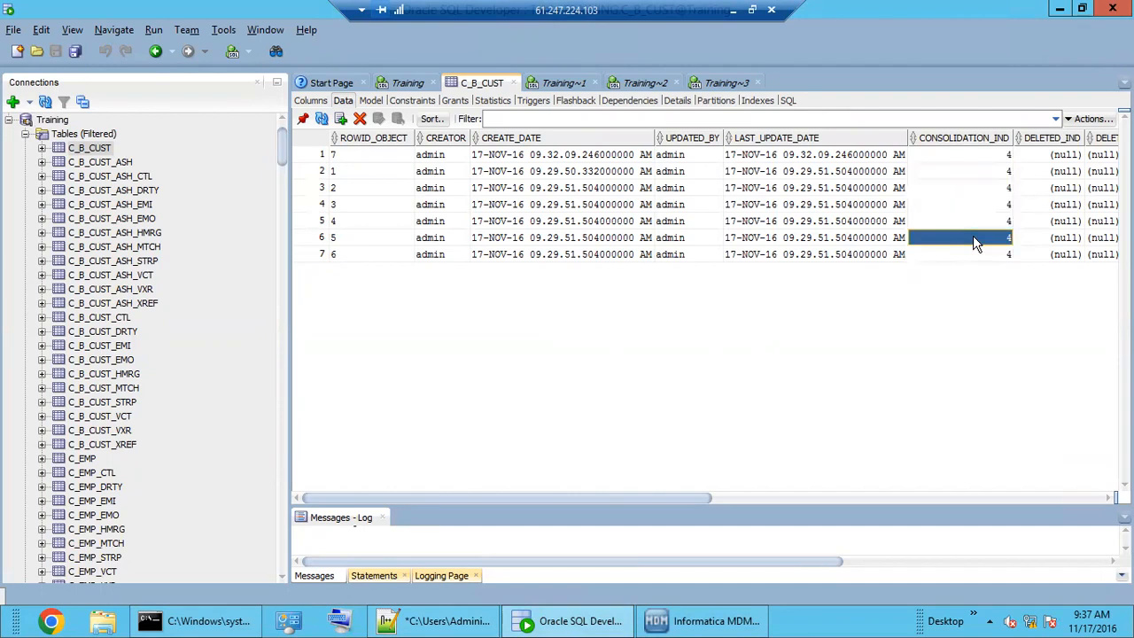
{"action": "left_click_drag", "start_coordinate": [978, 156], "coordinate": [977, 255]}
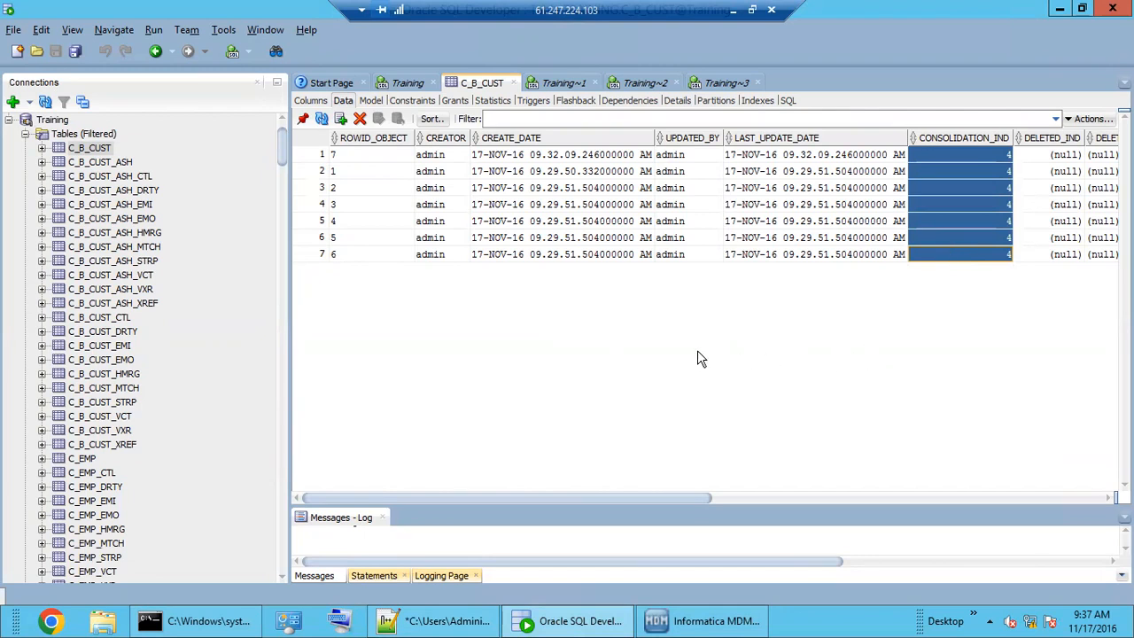
Step: Below the data flow line at the top of the notes, add '-- Tokenization process -- matching -- merging'
{"action": "left_click", "coordinate": [417, 625]}
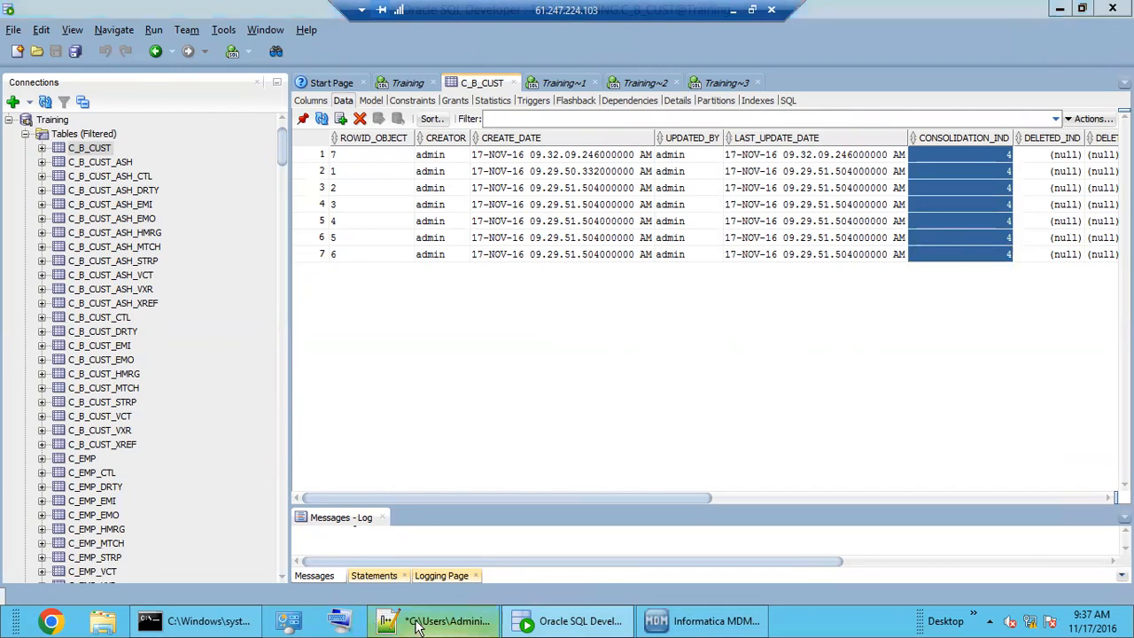
{"action": "scroll", "coordinate": [336, 427], "scroll_direction": "up", "scroll_amount": 20}
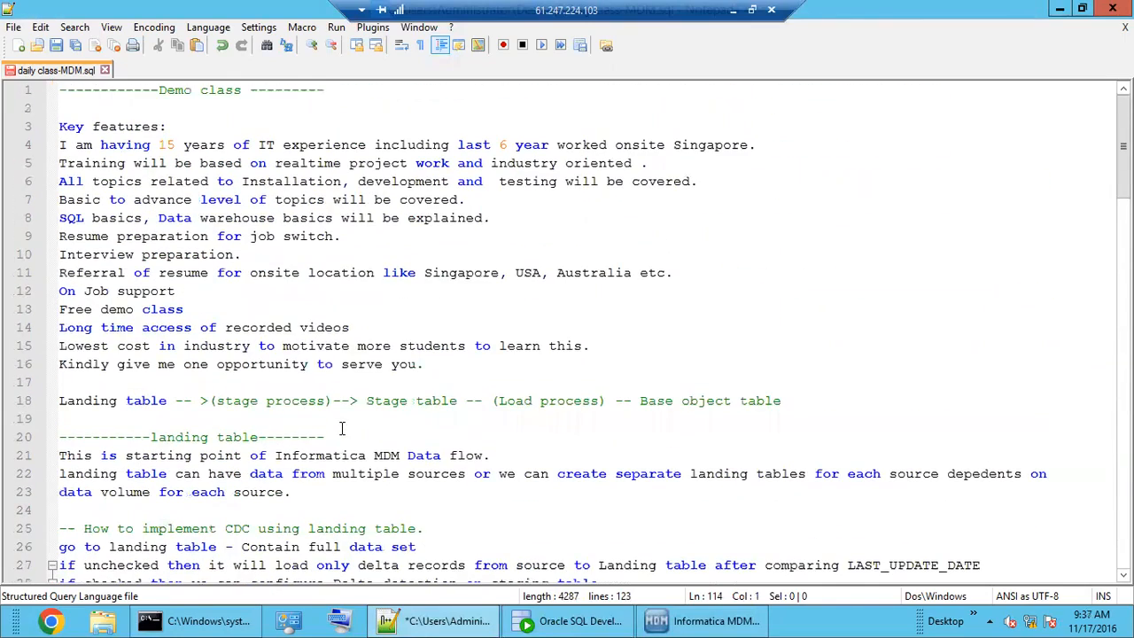
{"action": "left_click", "coordinate": [797, 406]}
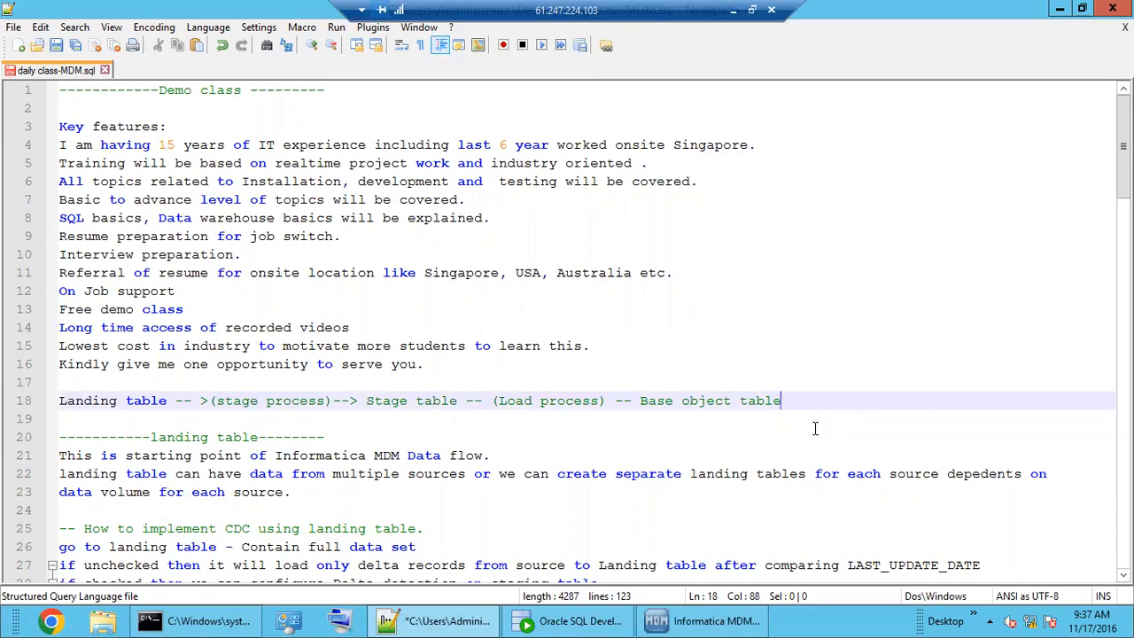
{"action": "key", "text": "Return"}
{"action": "type", "text": "-- t"}
{"action": "key", "text": "BackSpace"}
{"action": "type", "text": "T"}
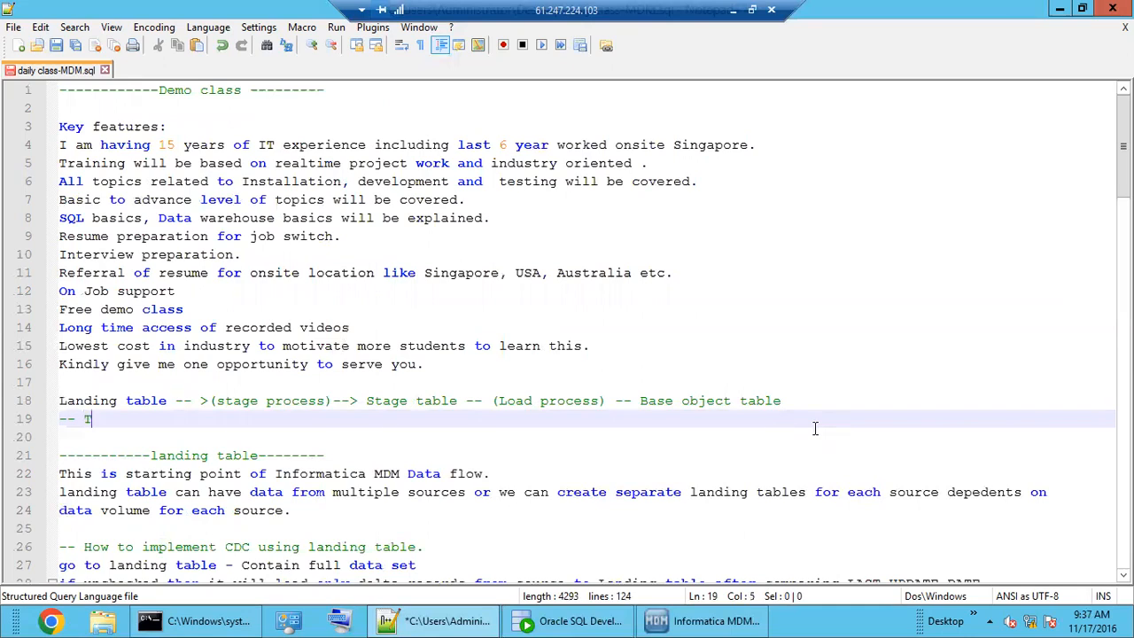
{"action": "type", "text": "okenization"}
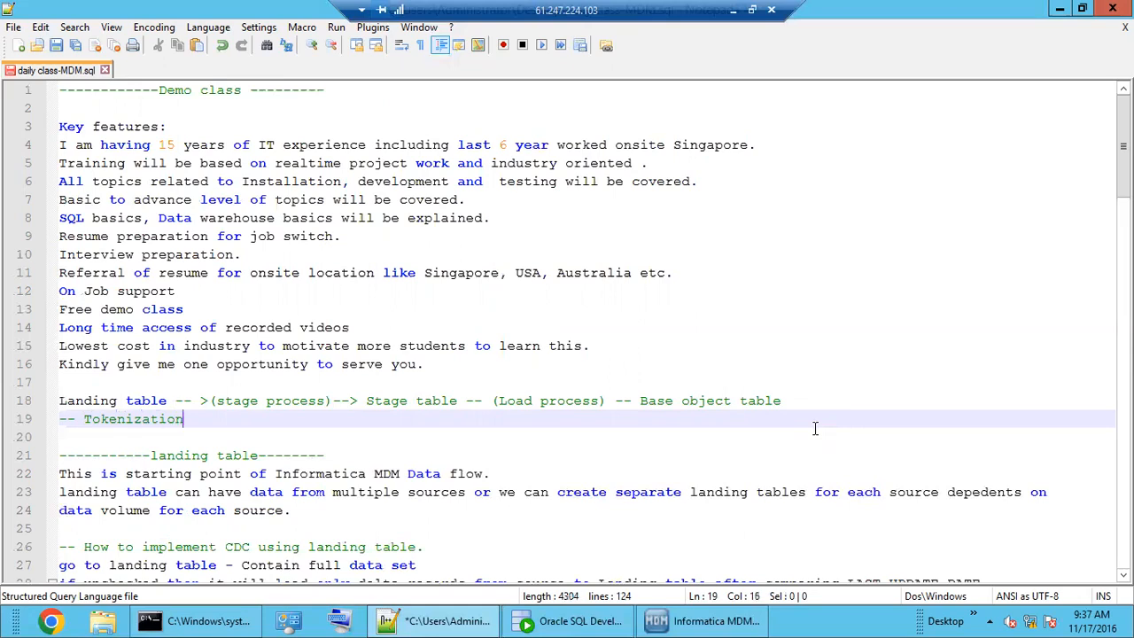
{"action": "type", "text": " proce"}
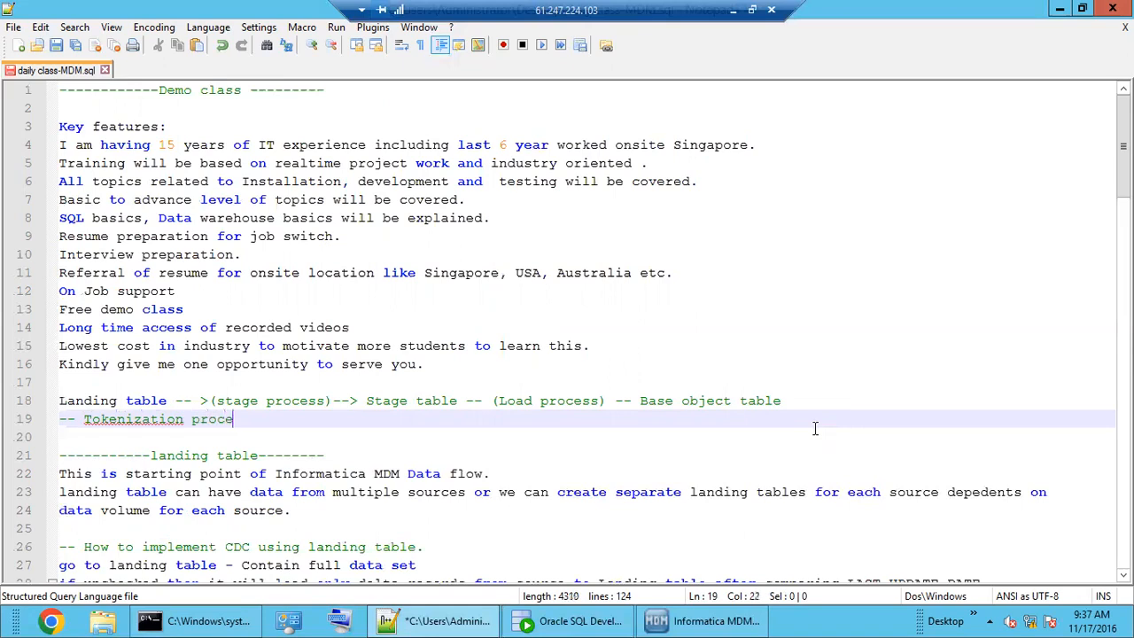
{"action": "type", "text": "ss -- match"}
{"action": "type", "text": "ing"}
{"action": "type", "text": "m"}
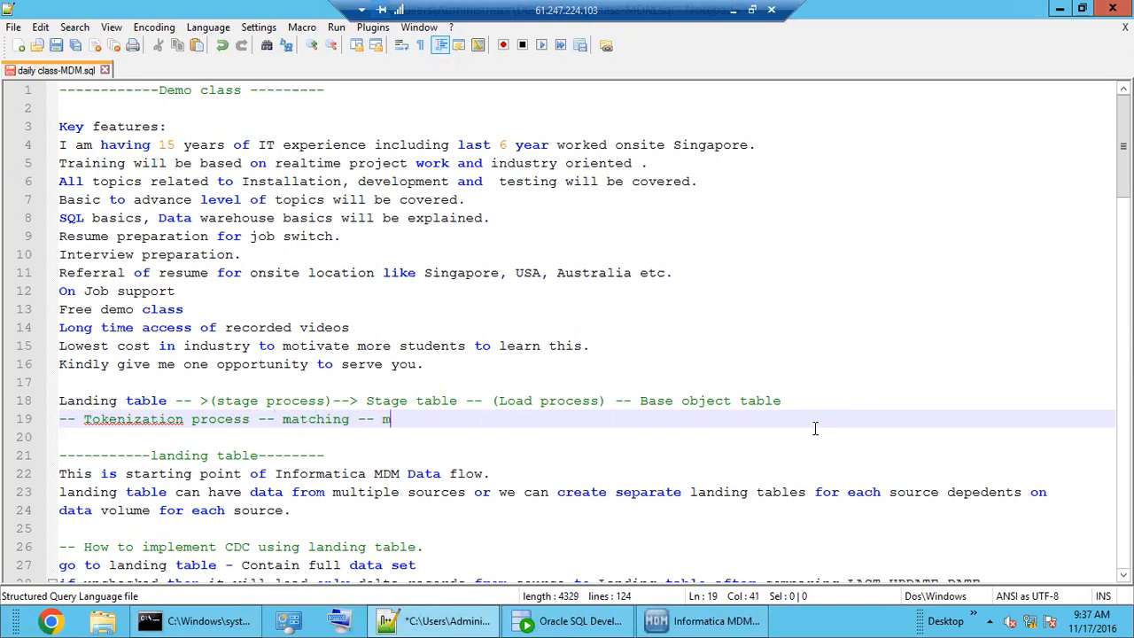
{"action": "type", "text": "erging"}
Step: Examine the data flow line and the new process line, pointing out the base object table stage
{"action": "left_click_drag", "start_coordinate": [634, 401], "coordinate": [775, 401]}
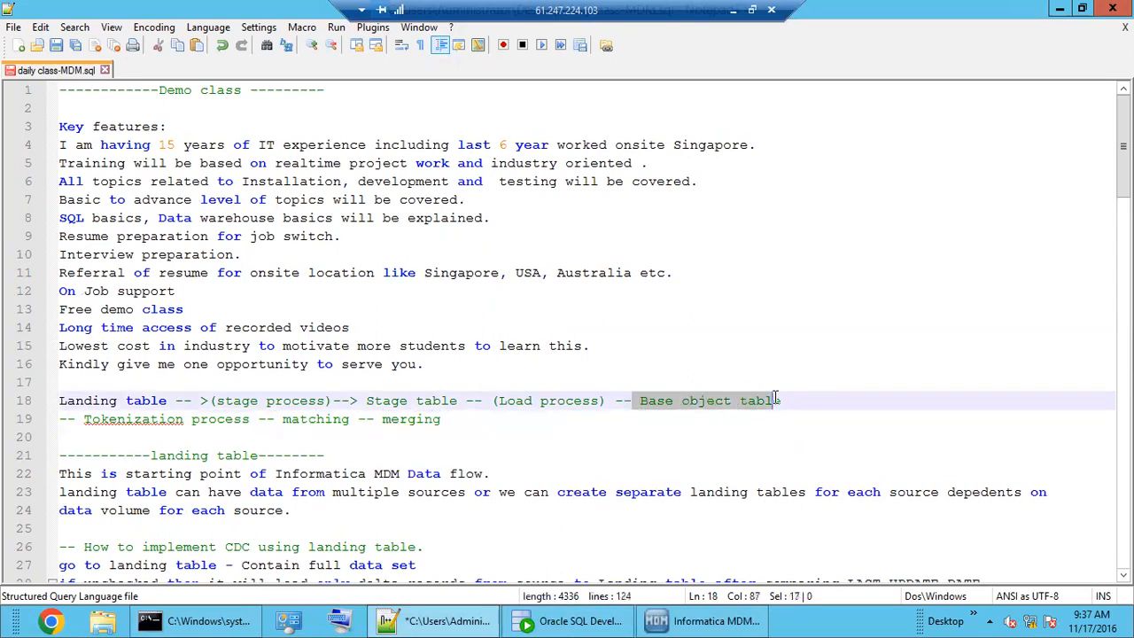
{"action": "left_click", "coordinate": [134, 421]}
{"action": "left_click", "coordinate": [307, 421]}
{"action": "left_click", "coordinate": [408, 419]}
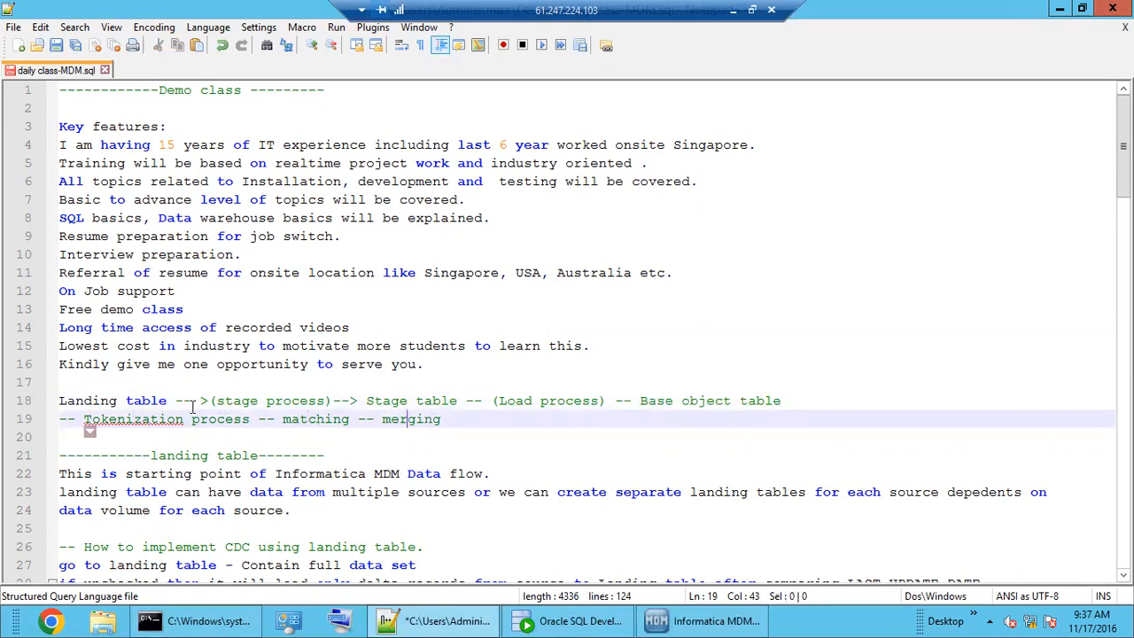
{"action": "double_click", "coordinate": [247, 400]}
{"action": "double_click", "coordinate": [109, 401]}
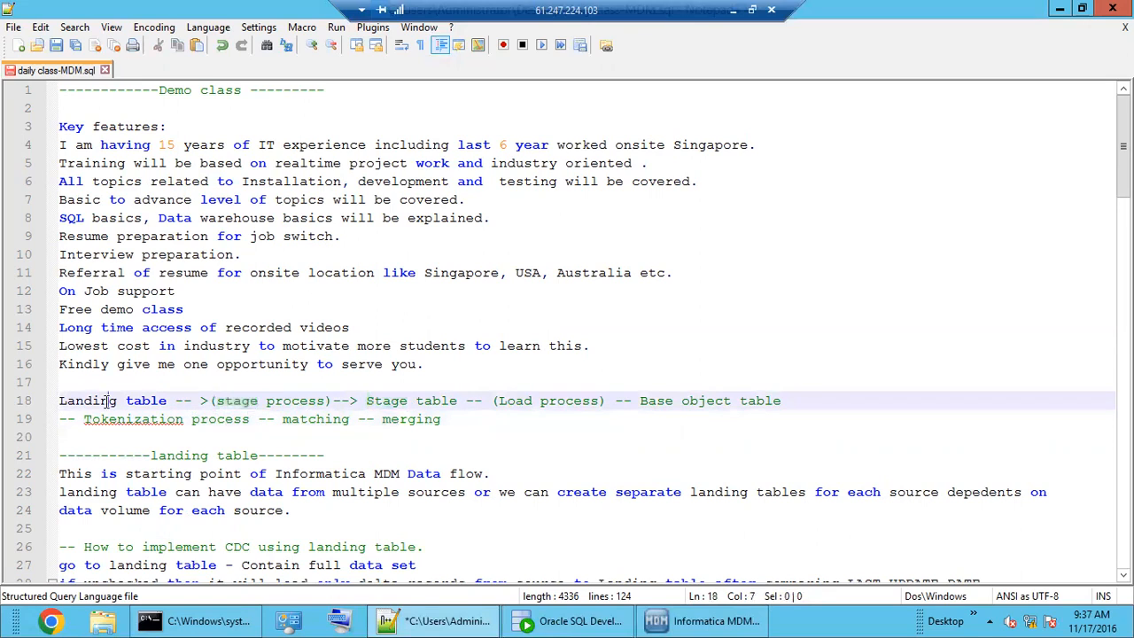
Step: Examine the data flow line and the tokenization-matching-merging line, highlighting the stage, load and process words
{"action": "double_click", "coordinate": [377, 406]}
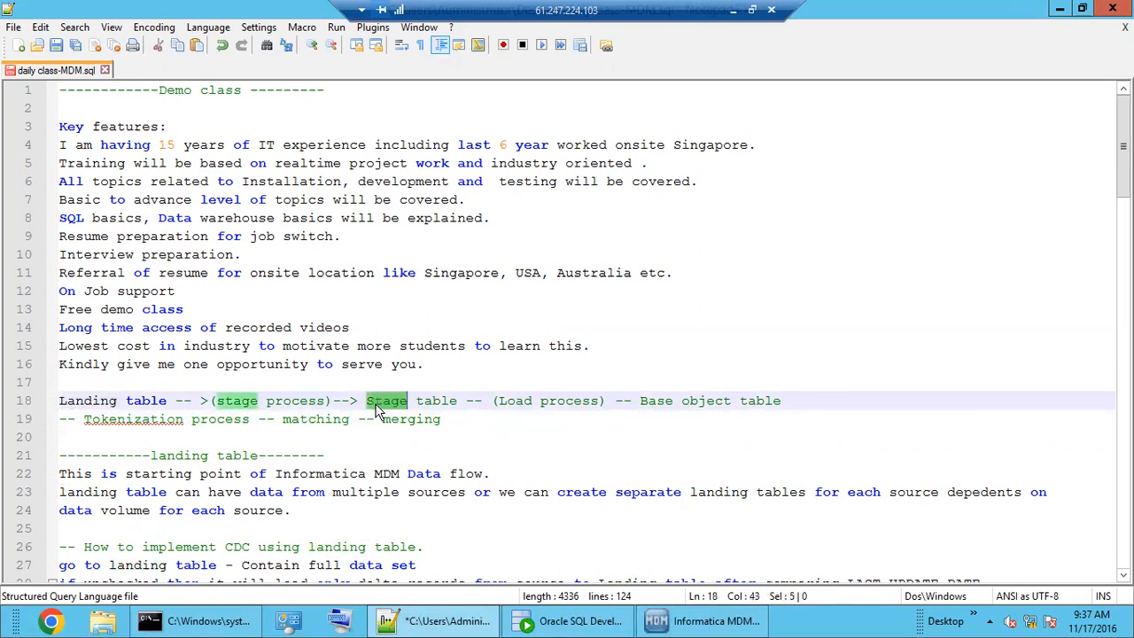
{"action": "double_click", "coordinate": [521, 399]}
{"action": "left_click", "coordinate": [394, 400]}
{"action": "double_click", "coordinate": [394, 401]}
{"action": "double_click", "coordinate": [656, 401]}
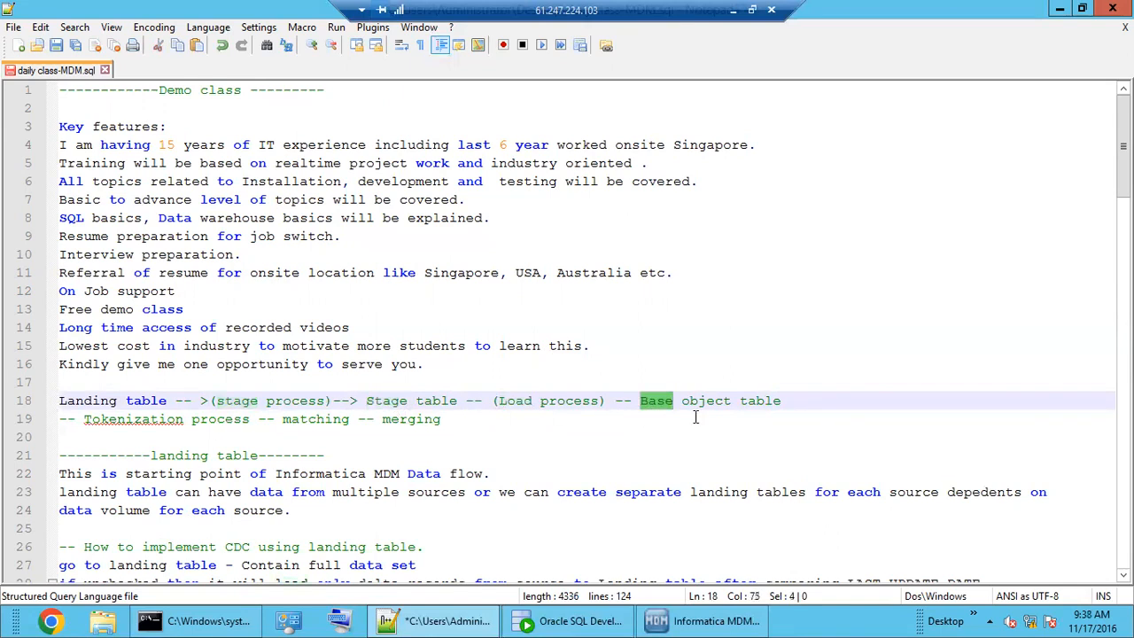
{"action": "double_click", "coordinate": [89, 420]}
{"action": "double_click", "coordinate": [292, 420]}
{"action": "left_click", "coordinate": [411, 420]}
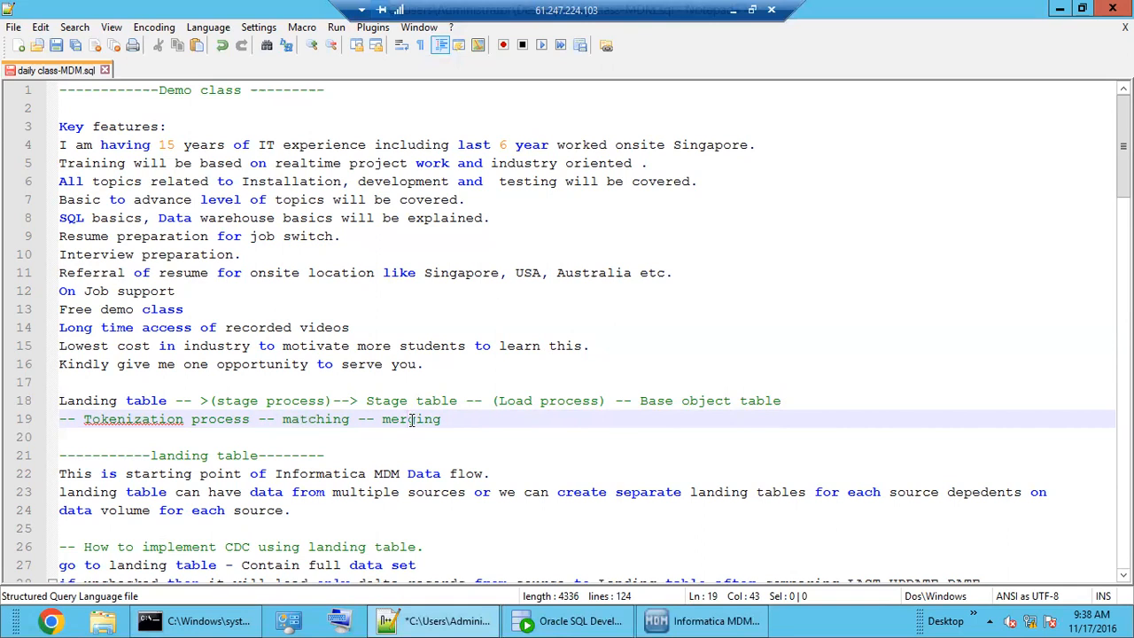
Step: Compare the Batch Viewer load batches for B_CUST with the CONSOLIDATION_IND values in the C_B_CUST data
{"action": "left_click", "coordinate": [435, 624]}
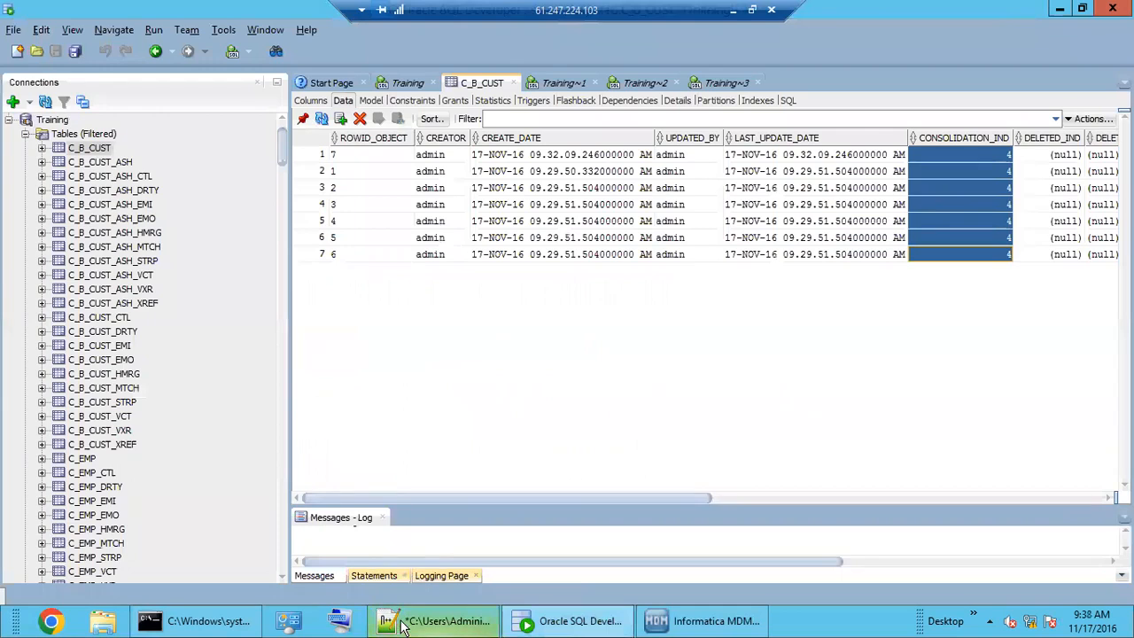
{"action": "left_click", "coordinate": [403, 626]}
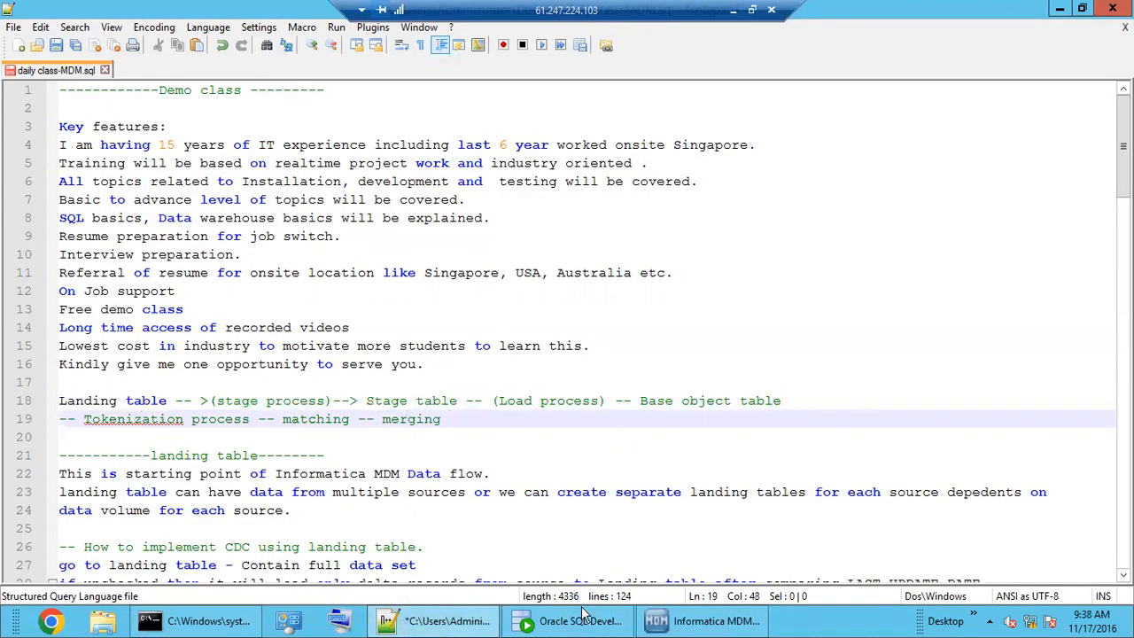
{"action": "left_click", "coordinate": [682, 622]}
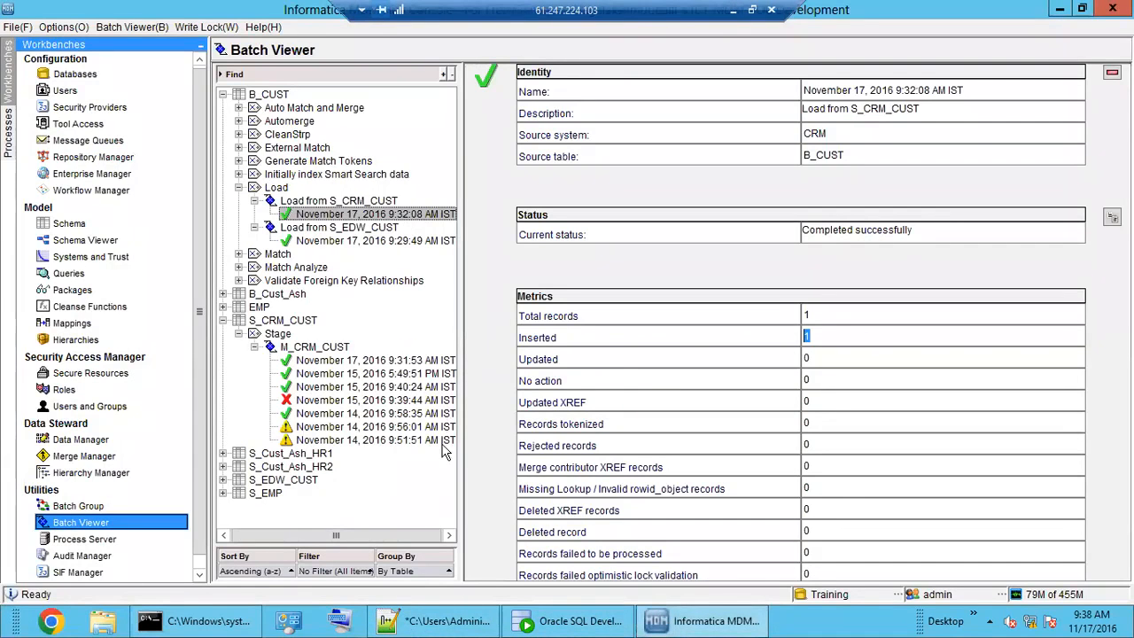
{"action": "left_click", "coordinate": [568, 621]}
{"action": "left_click", "coordinate": [989, 188]}
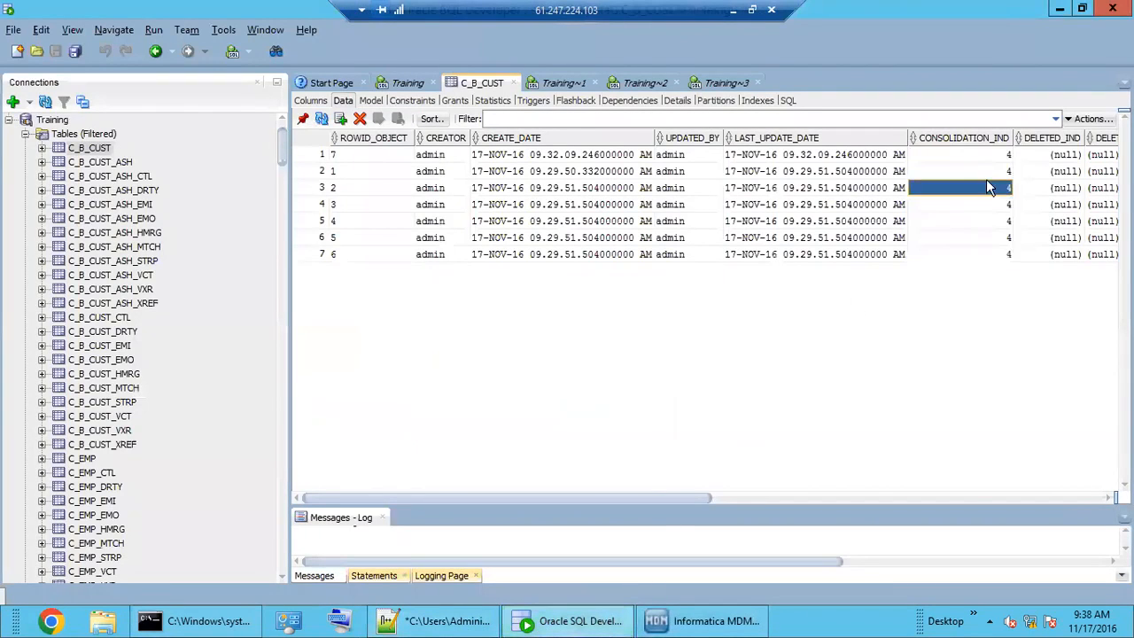
{"action": "left_click_drag", "start_coordinate": [991, 156], "coordinate": [998, 256]}
{"action": "left_click", "coordinate": [993, 206]}
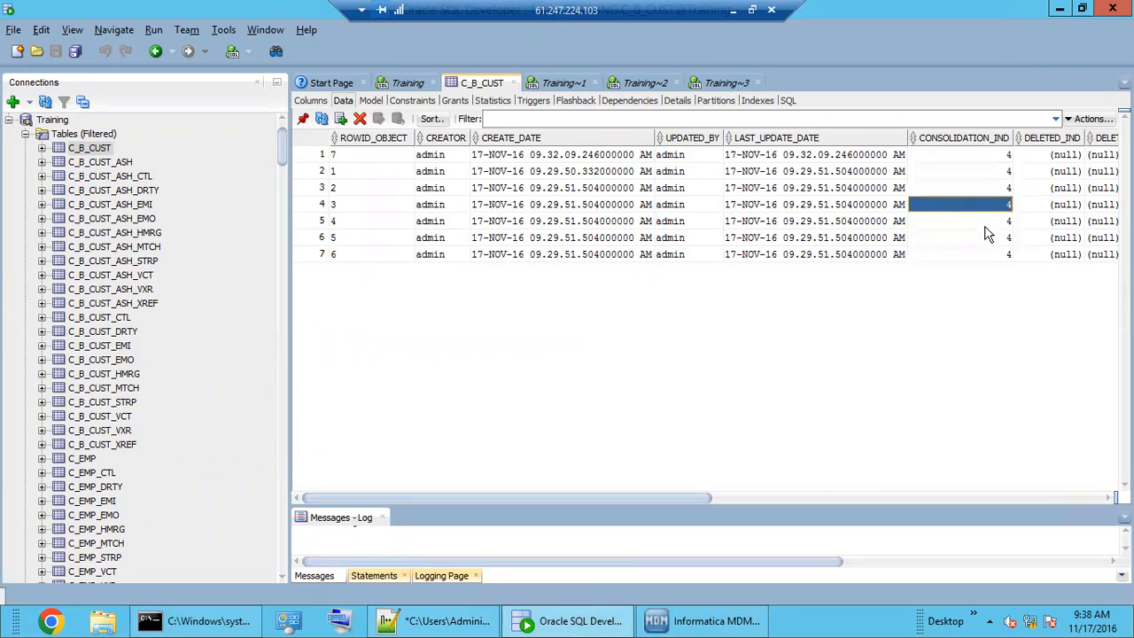
{"action": "left_click", "coordinate": [436, 621]}
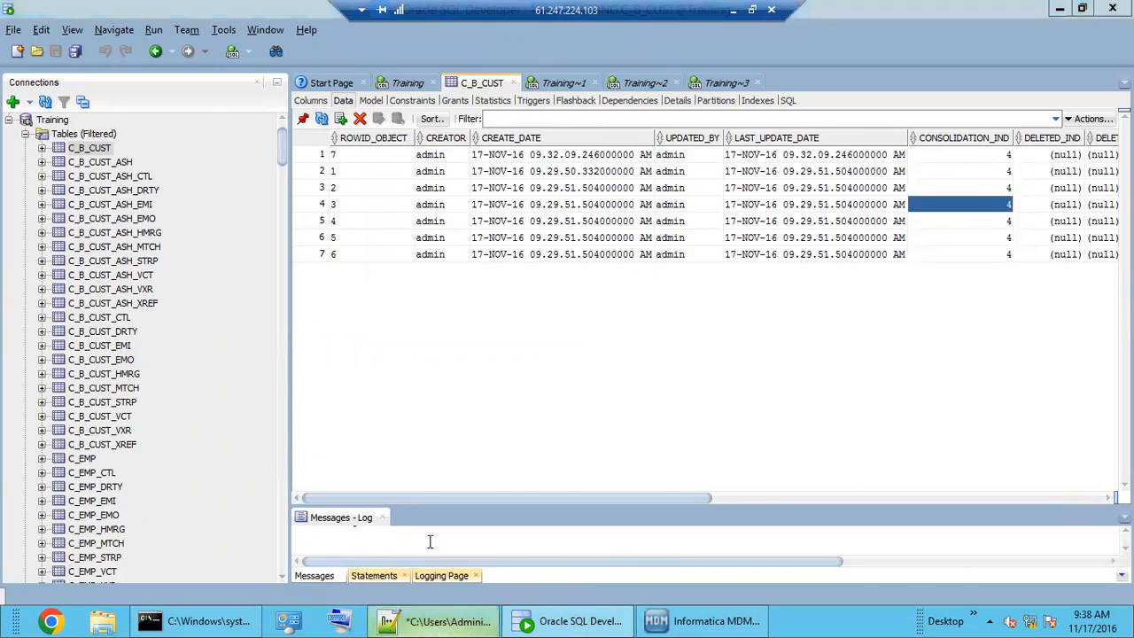
Step: Scroll the notes to the CONSOLIDATION_IND section and review the matching and merging queue values
{"action": "scroll", "coordinate": [399, 498], "scroll_direction": "down", "scroll_amount": 20}
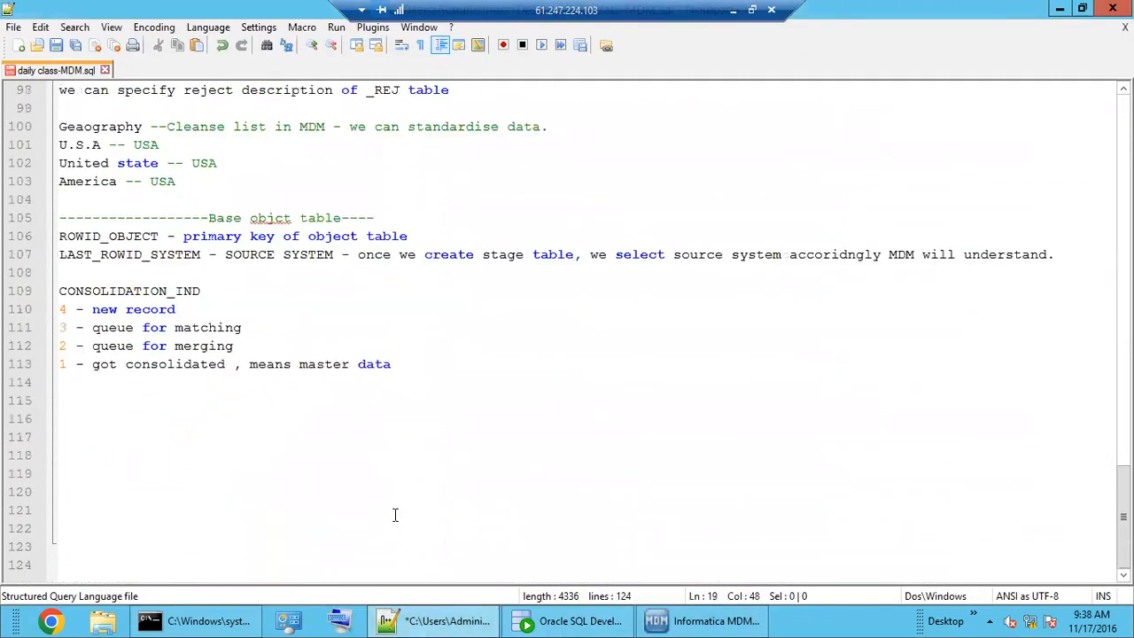
{"action": "mouse_move", "coordinate": [112, 352]}
{"action": "left_mouse_down"}
{"action": "mouse_move", "coordinate": [98, 347]}
{"action": "mouse_move", "coordinate": [246, 347]}
{"action": "mouse_move", "coordinate": [100, 348]}
{"action": "left_mouse_up"}
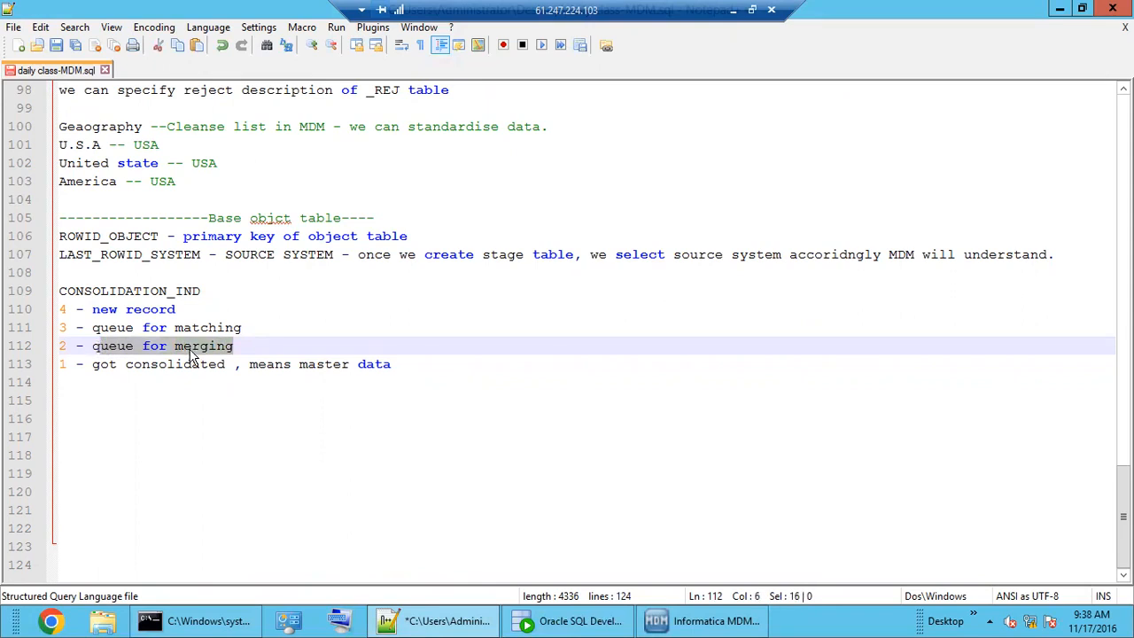
{"action": "double_click", "coordinate": [147, 328]}
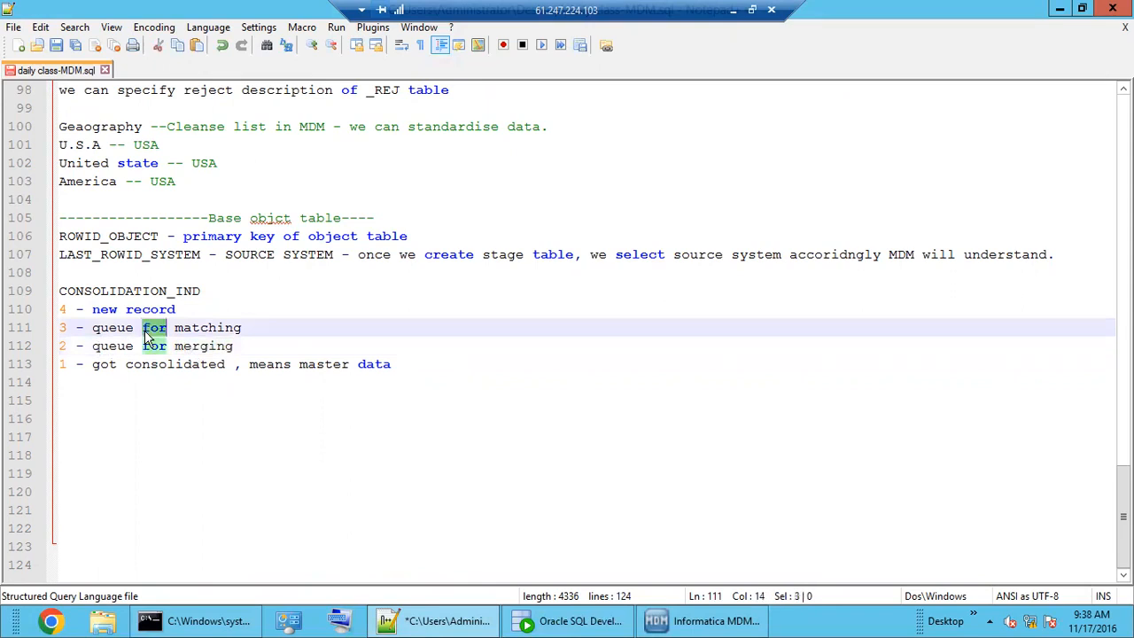
{"action": "left_click", "coordinate": [118, 328]}
{"action": "mouse_move", "coordinate": [100, 328]}
{"action": "left_mouse_down"}
{"action": "mouse_move", "coordinate": [244, 328]}
{"action": "mouse_move", "coordinate": [102, 330]}
{"action": "left_mouse_up"}
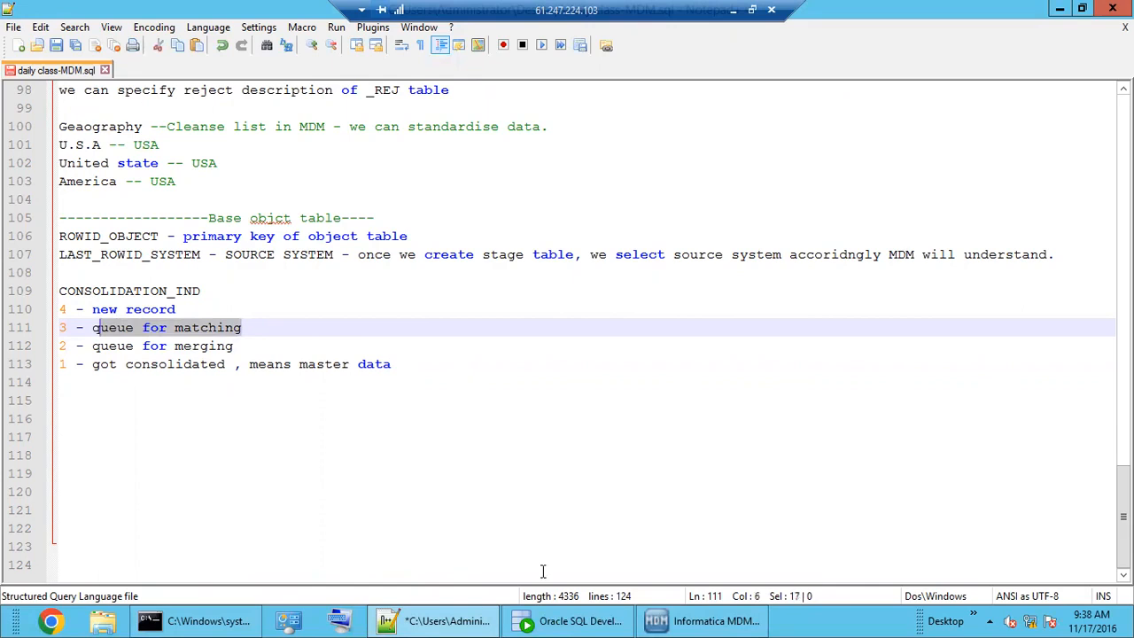
Step: Switch through the Batch Viewer to the C_B_CUST data and inspect individual CONSOLIDATION_IND cells
{"action": "left_click", "coordinate": [658, 621]}
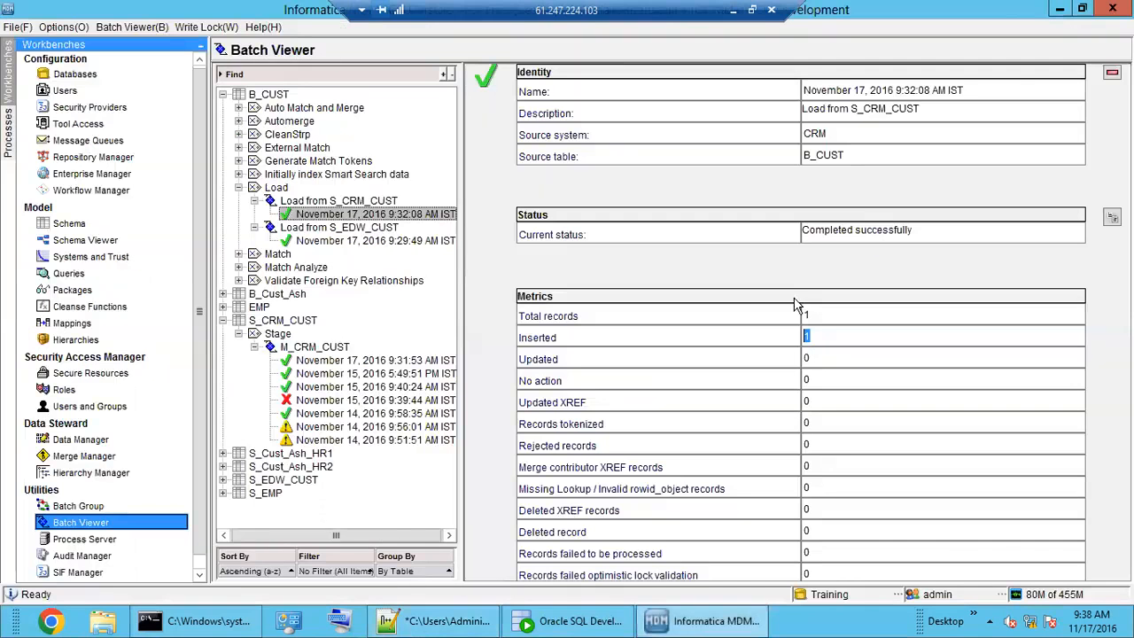
{"action": "left_click", "coordinate": [567, 622]}
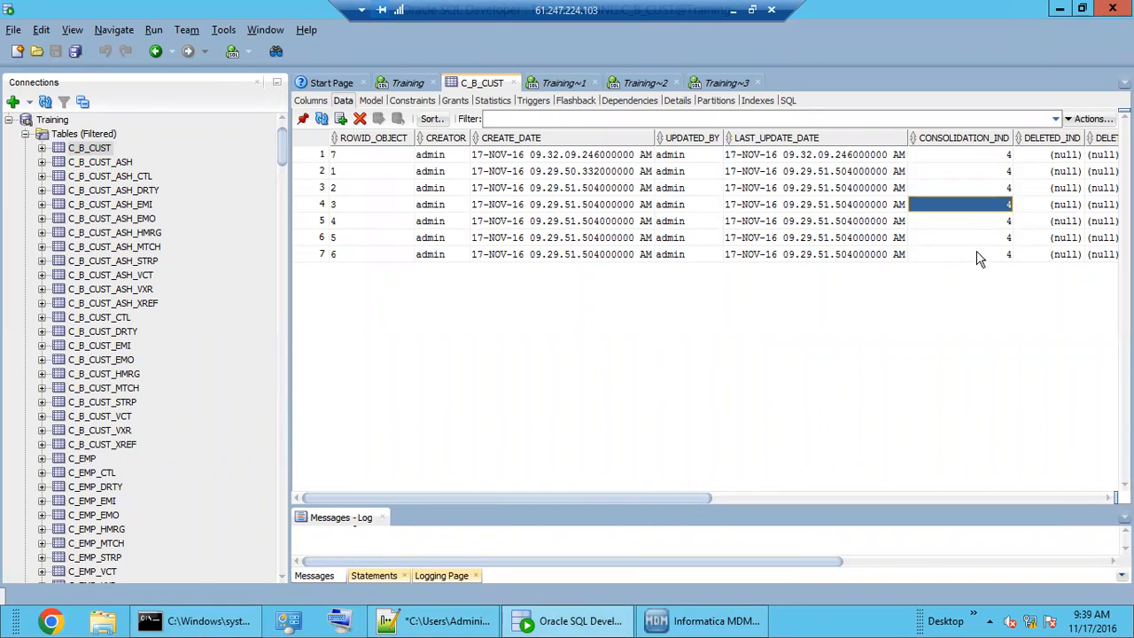
{"action": "left_click", "coordinate": [979, 188]}
{"action": "left_click", "coordinate": [976, 239]}
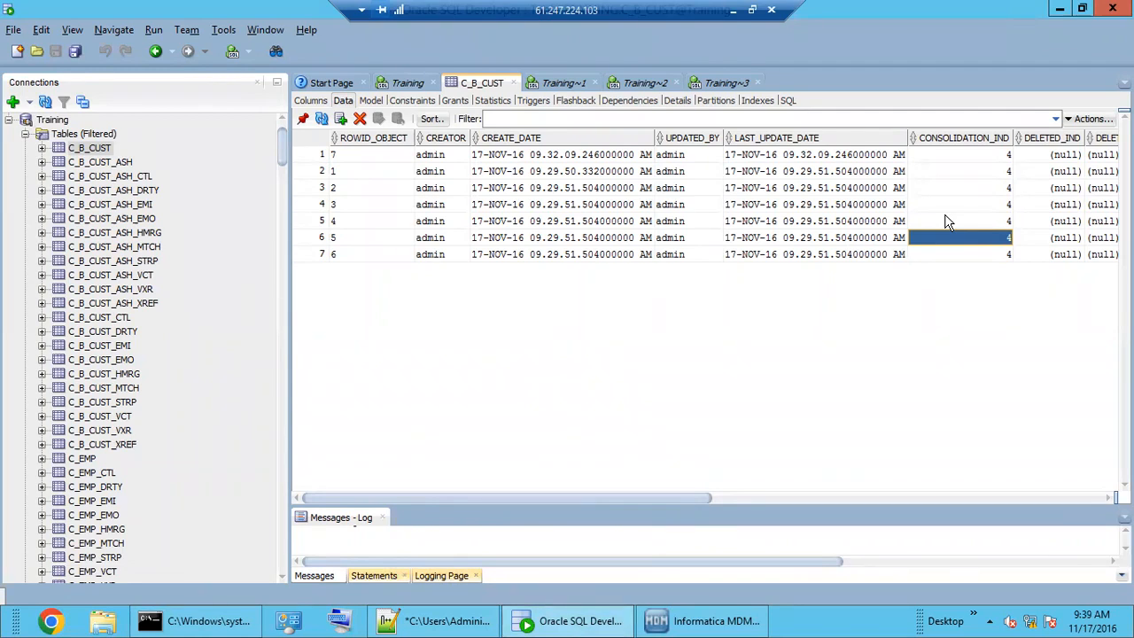
{"action": "left_click", "coordinate": [963, 209]}
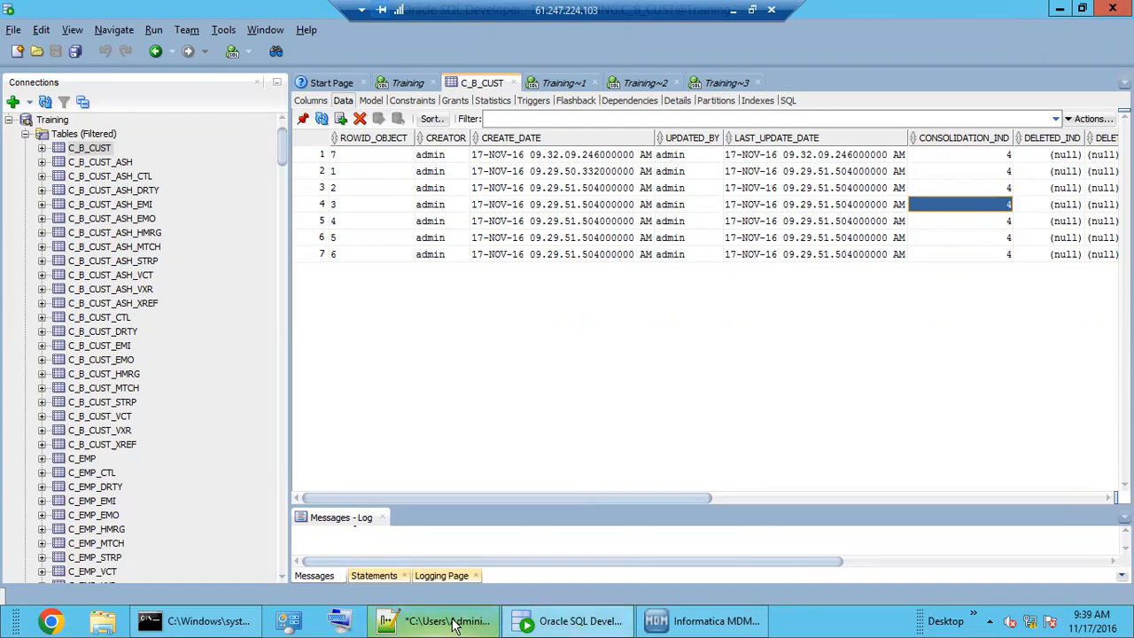
Step: Review the CONSOLIDATION_IND value descriptions in the notes, highlighting the queue for matching and merging lines
{"action": "left_click", "coordinate": [406, 616]}
{"action": "left_click", "coordinate": [259, 470]}
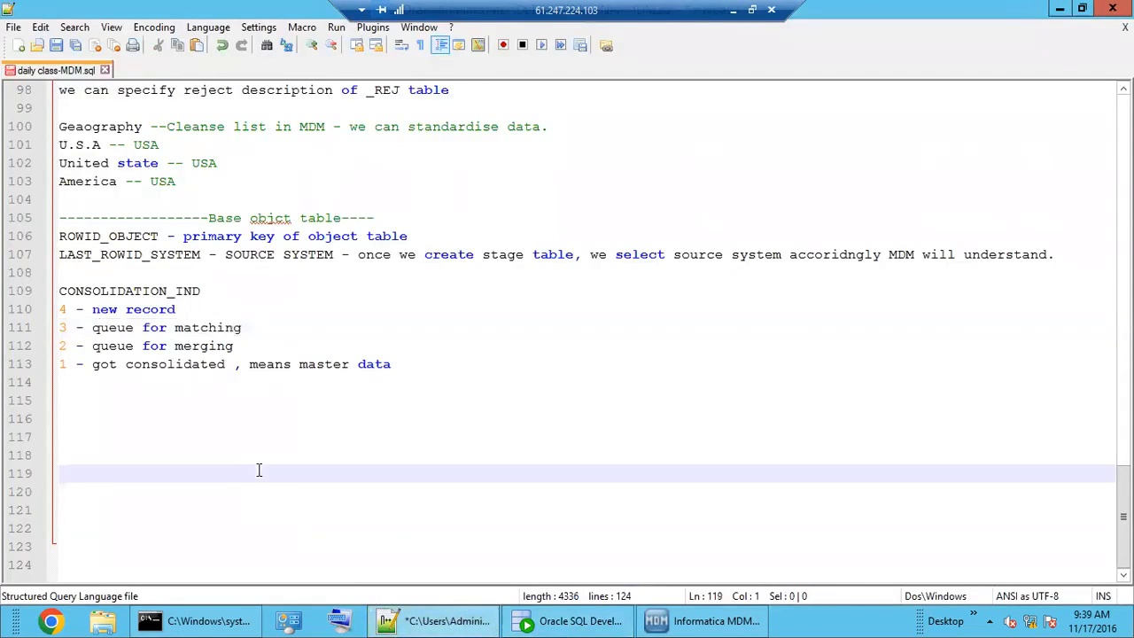
{"action": "left_click", "coordinate": [186, 411]}
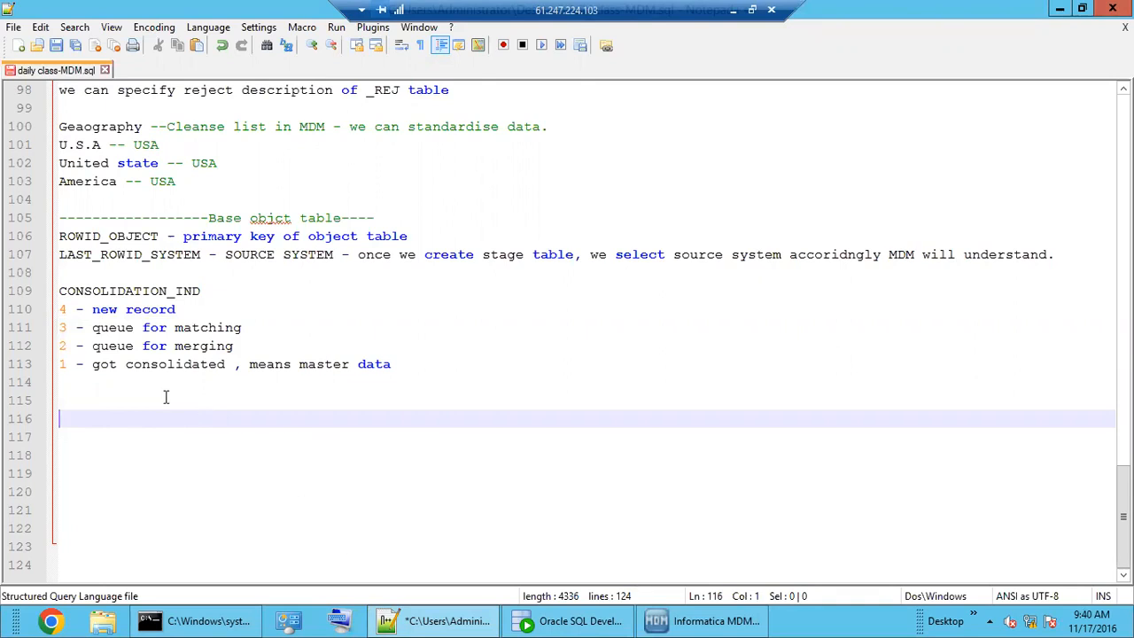
{"action": "left_click_drag", "start_coordinate": [92, 346], "coordinate": [238, 347]}
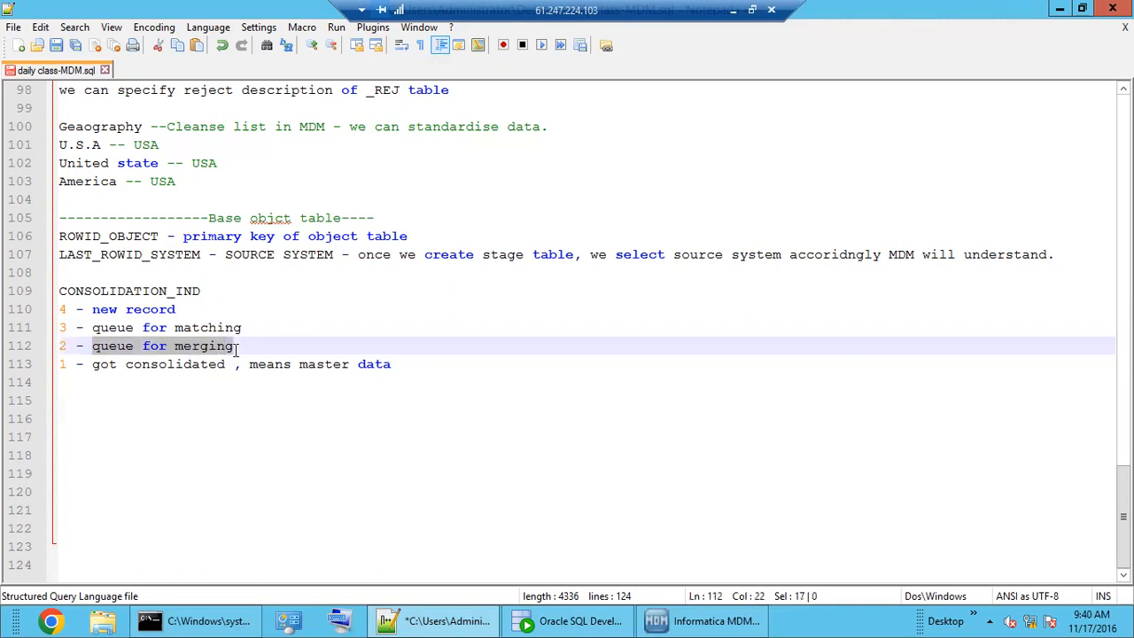
{"action": "double_click", "coordinate": [222, 328]}
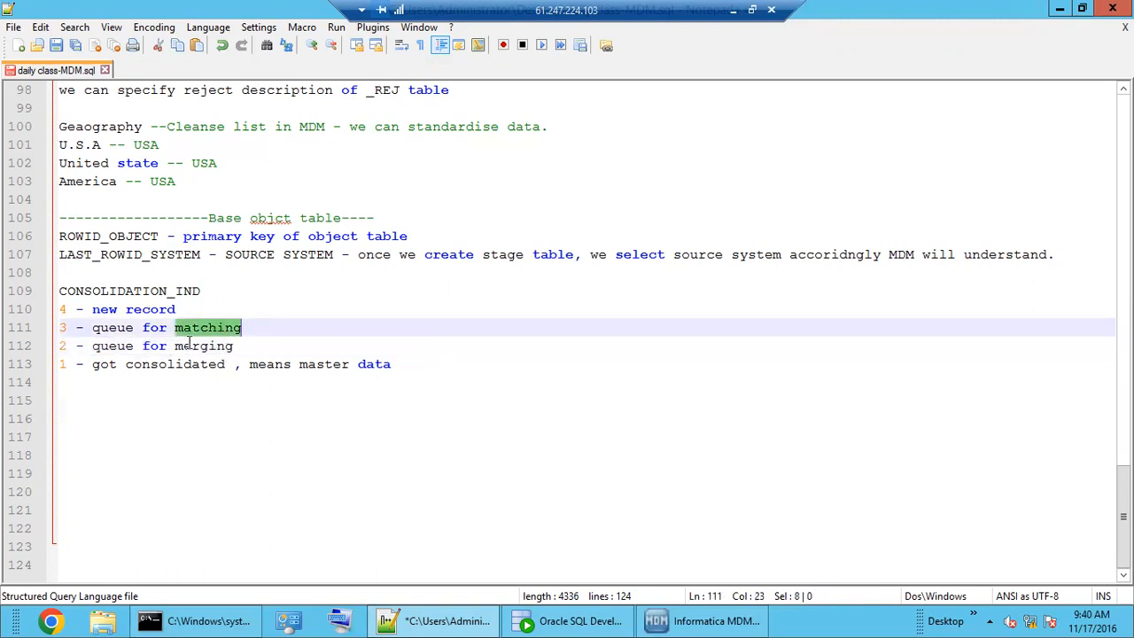
{"action": "double_click", "coordinate": [113, 328]}
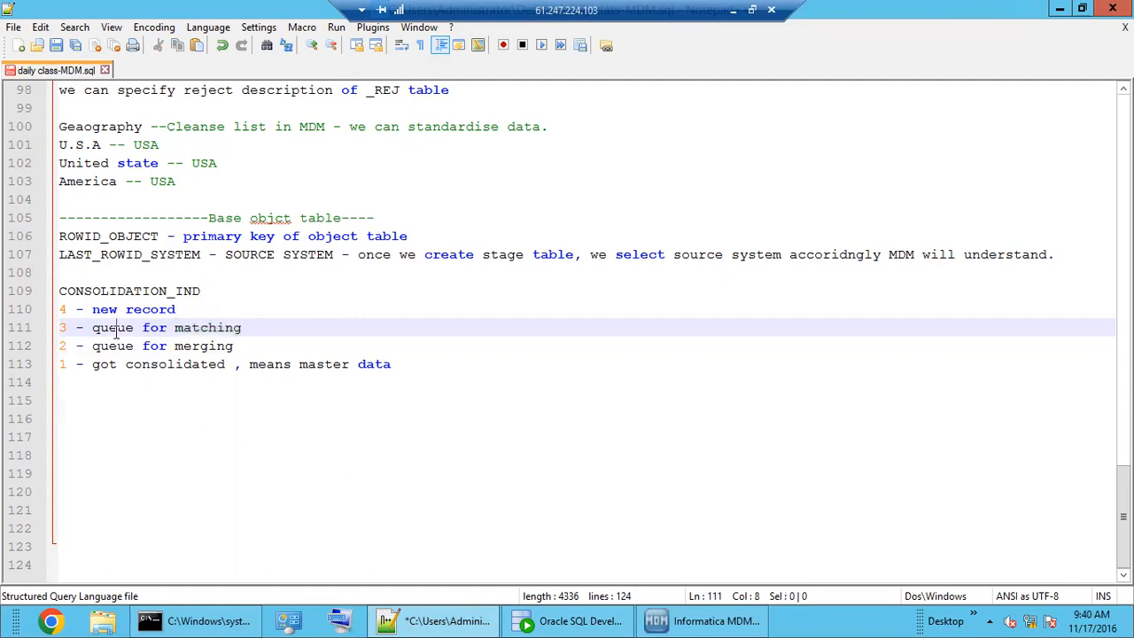
{"action": "double_click", "coordinate": [213, 328]}
{"action": "left_click_drag", "start_coordinate": [257, 330], "coordinate": [91, 330]}
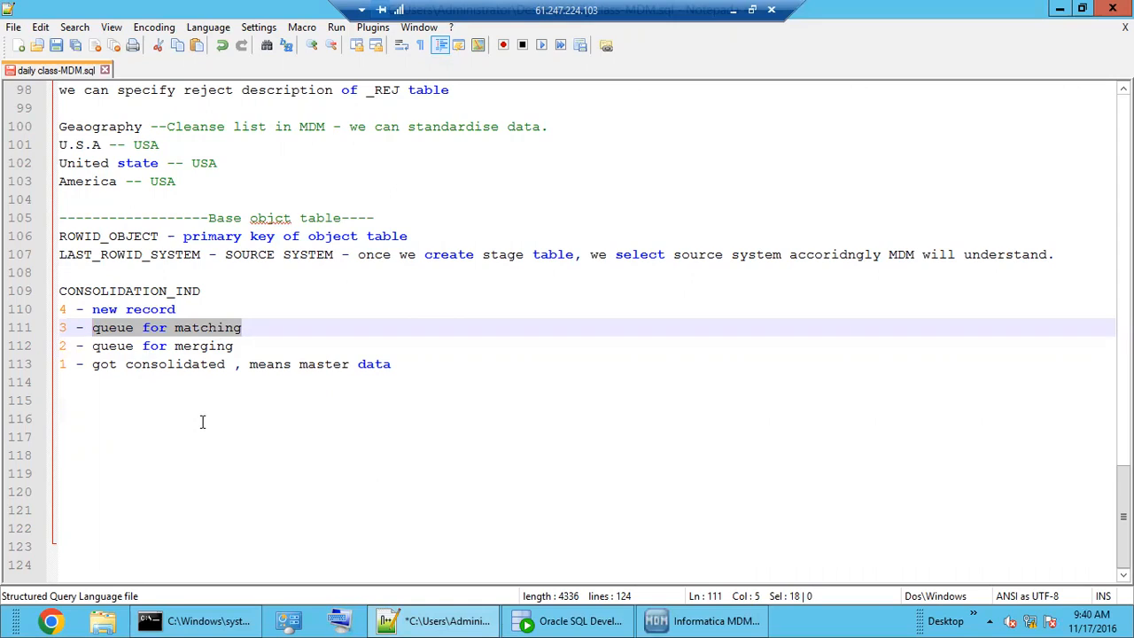
{"action": "left_click", "coordinate": [252, 328]}
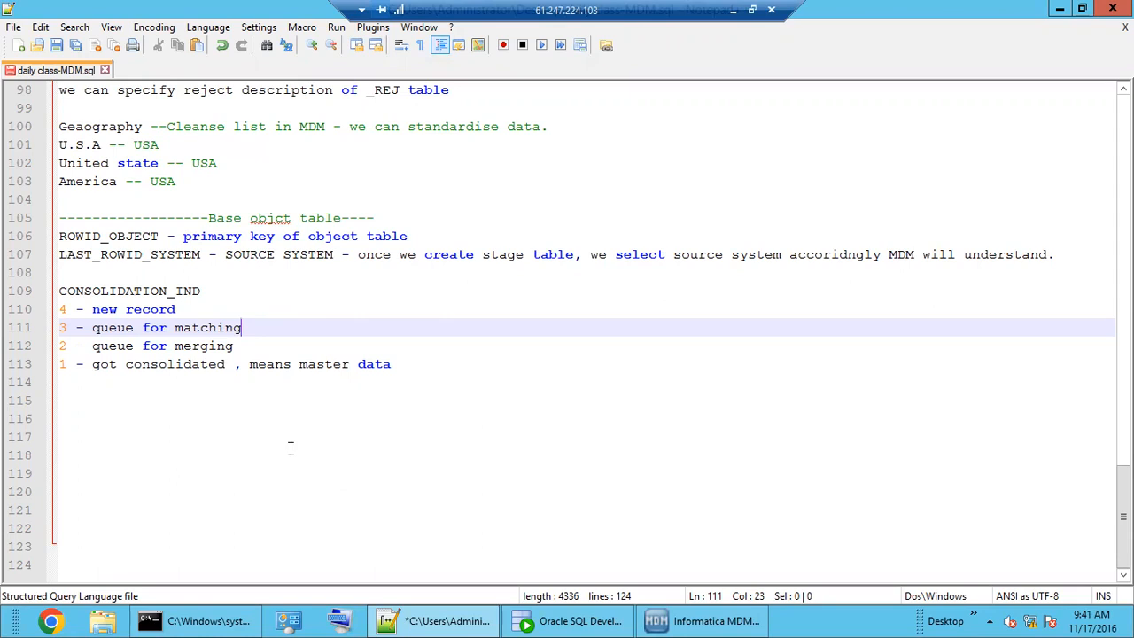
{"action": "left_click", "coordinate": [264, 348]}
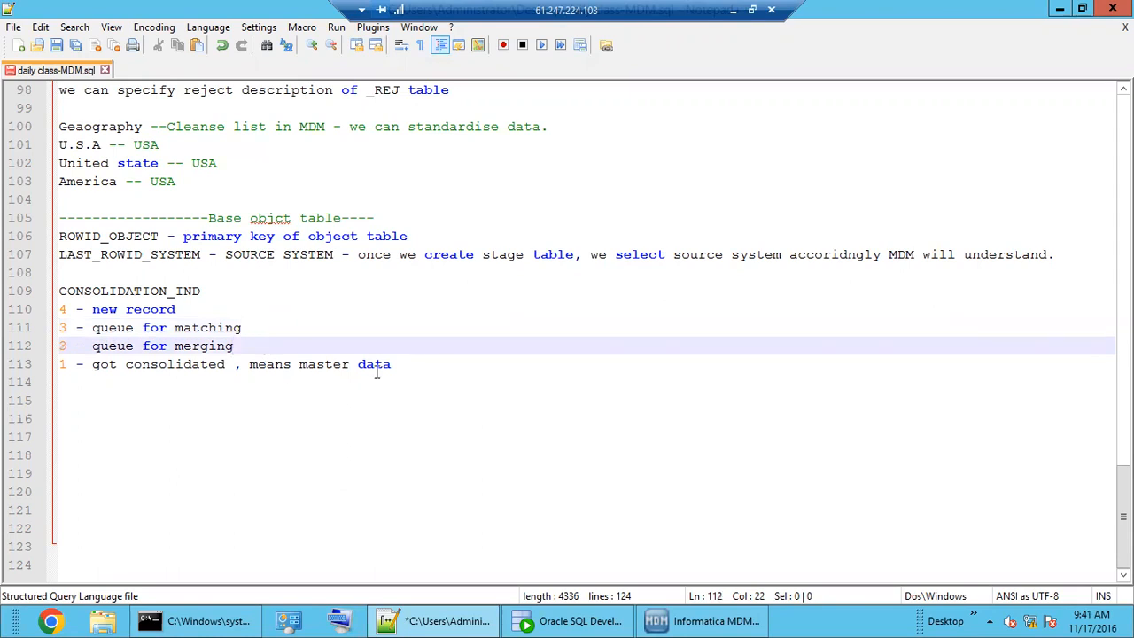
{"action": "left_click", "coordinate": [423, 364]}
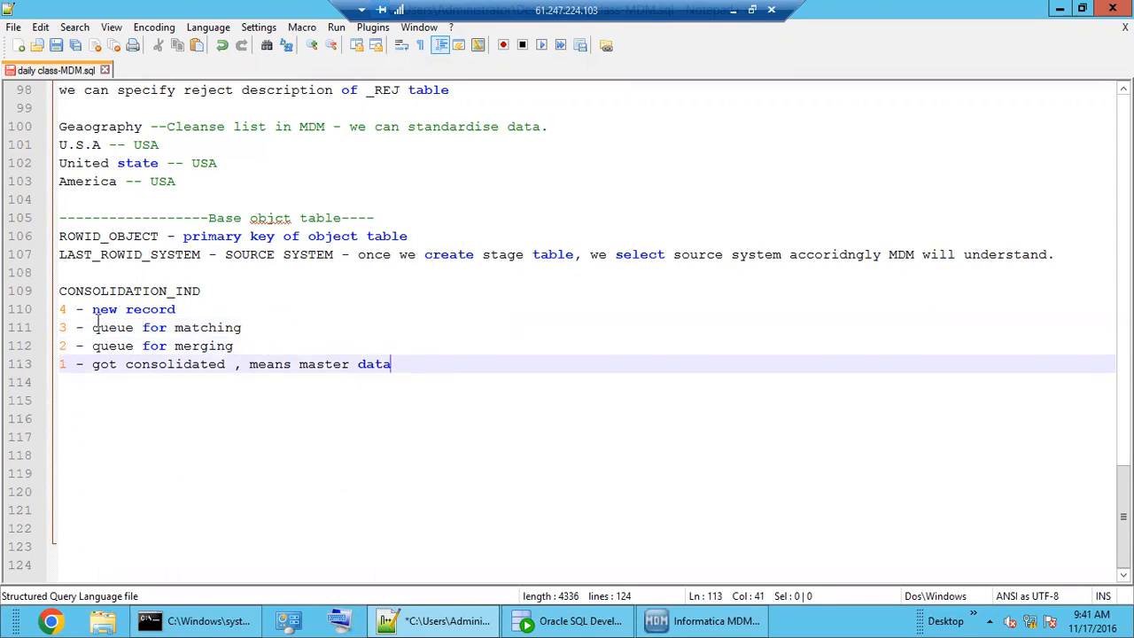
Step: Highlight the new record description and the CONSOLIDATION_IND heading in the notes
{"action": "left_click_drag", "start_coordinate": [92, 309], "coordinate": [179, 312]}
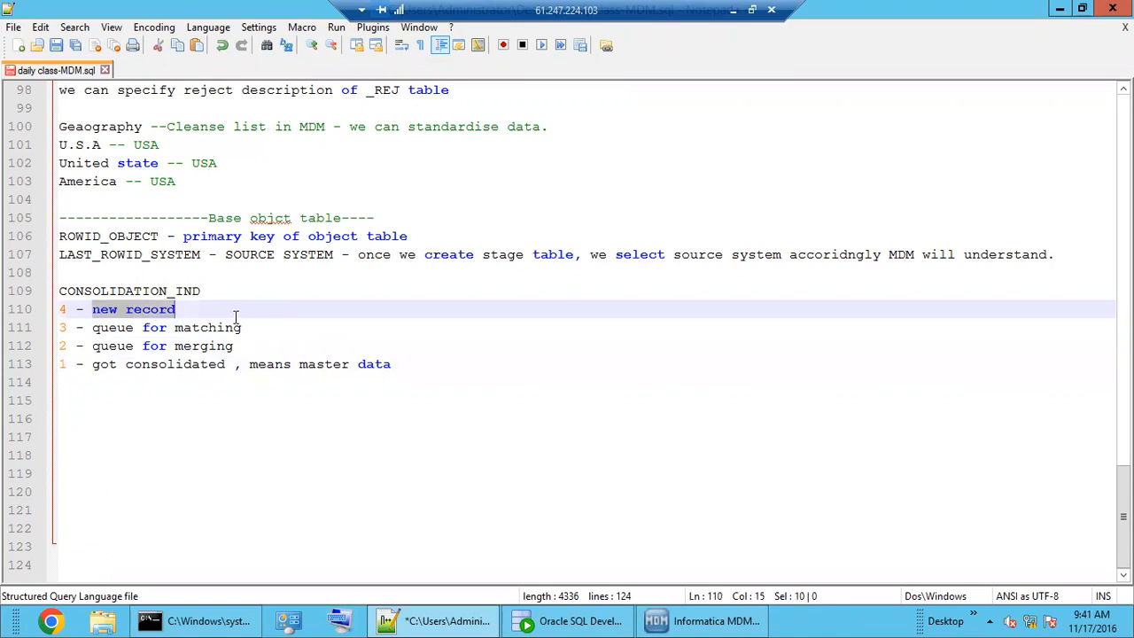
{"action": "left_click_drag", "start_coordinate": [175, 328], "coordinate": [241, 328]}
{"action": "left_click", "coordinate": [151, 309]}
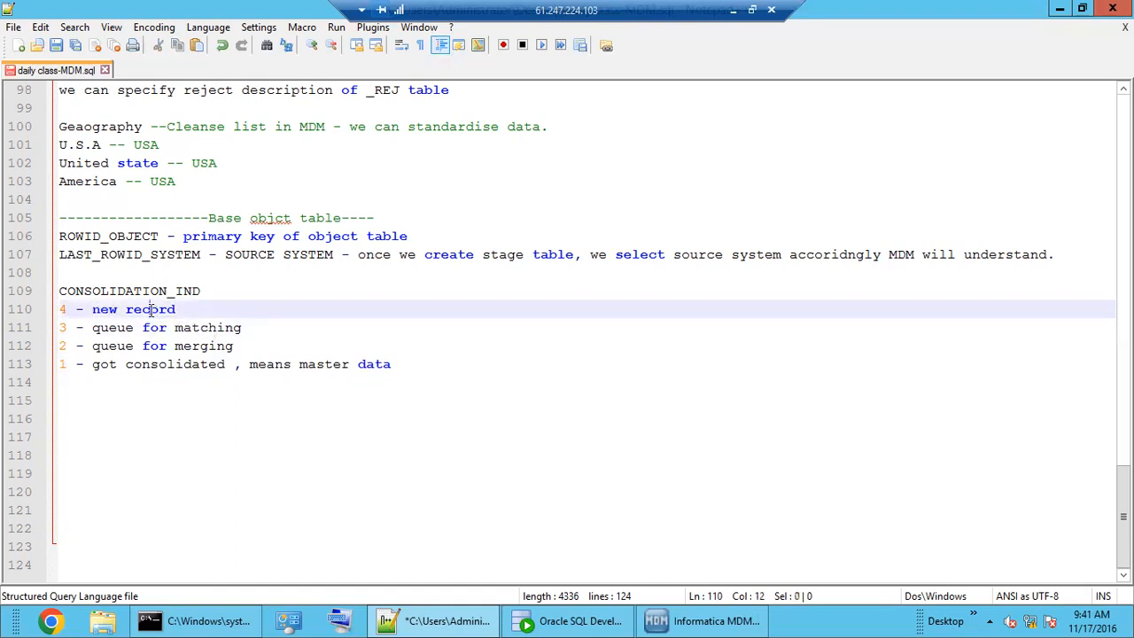
{"action": "double_click", "coordinate": [151, 309]}
{"action": "left_click", "coordinate": [202, 307]}
{"action": "left_click_drag", "start_coordinate": [93, 310], "coordinate": [207, 311]}
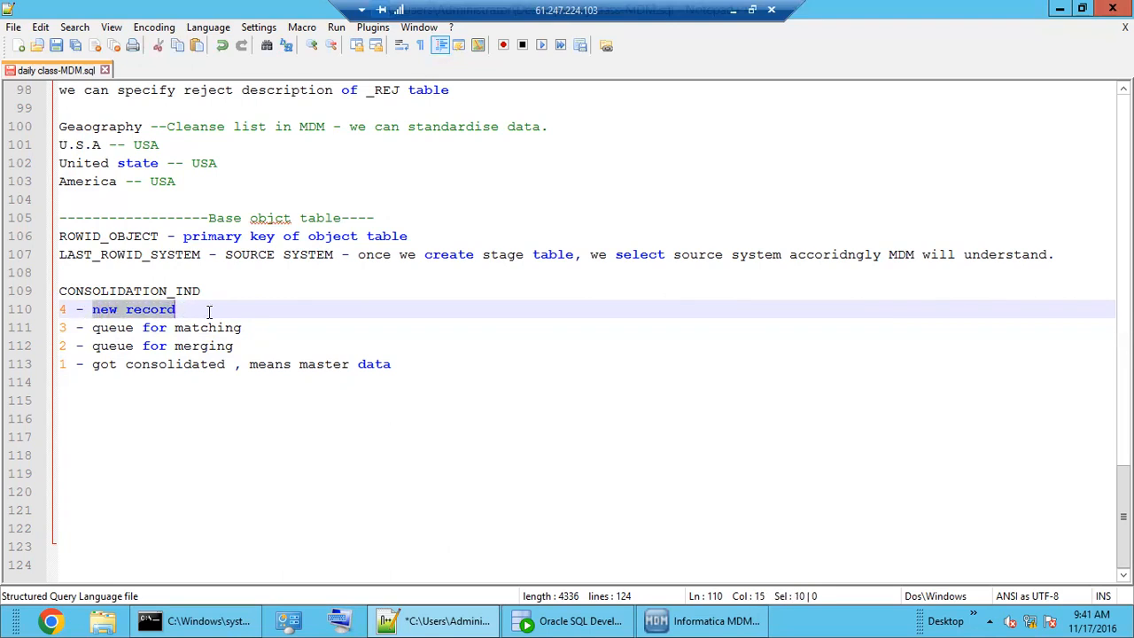
{"action": "left_click", "coordinate": [412, 382]}
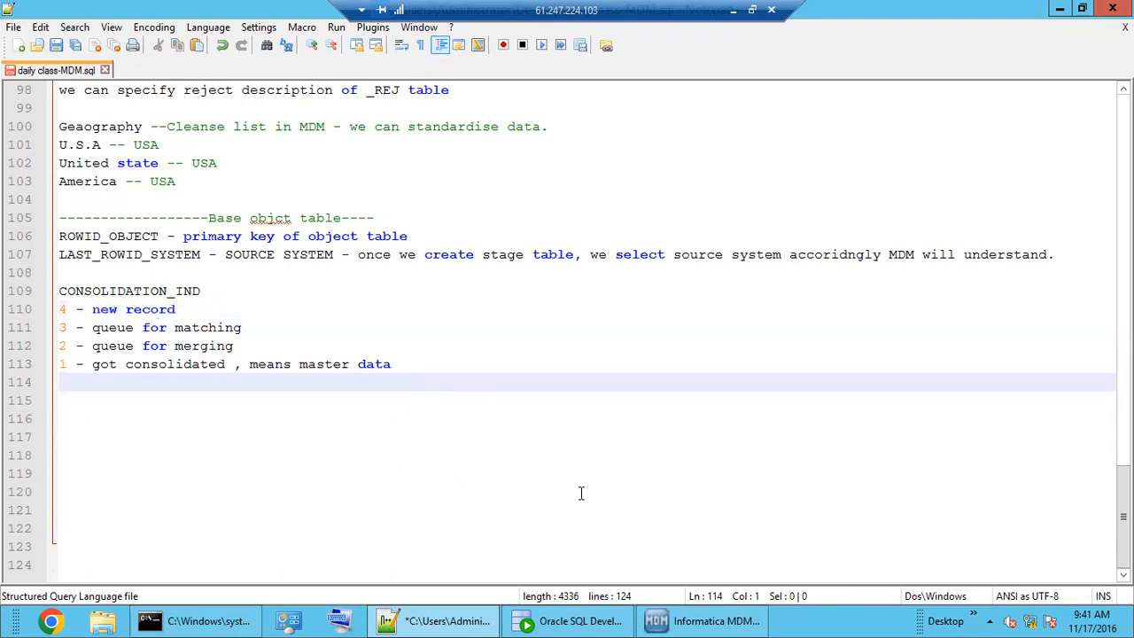
{"action": "double_click", "coordinate": [146, 293]}
Step: Scroll the C_B_CUST data sideways to examine the LAST_ROWID_SYSTEM and HUB_STATE_IND columns, then return to the notes
{"action": "left_click", "coordinate": [576, 621]}
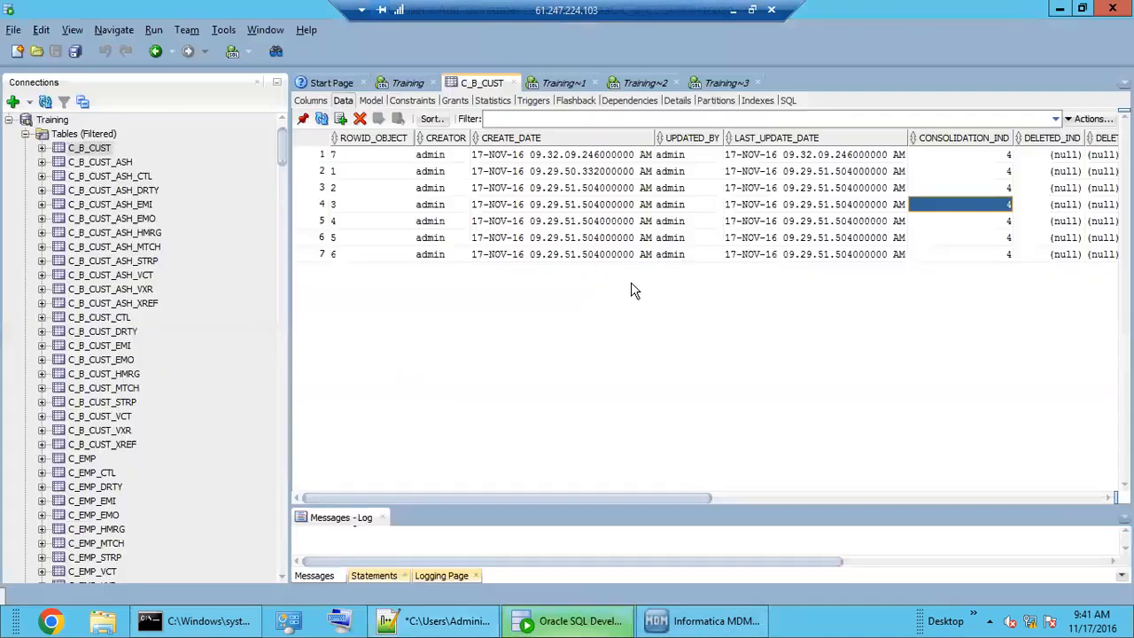
{"action": "left_click_drag", "start_coordinate": [623, 496], "coordinate": [847, 494]}
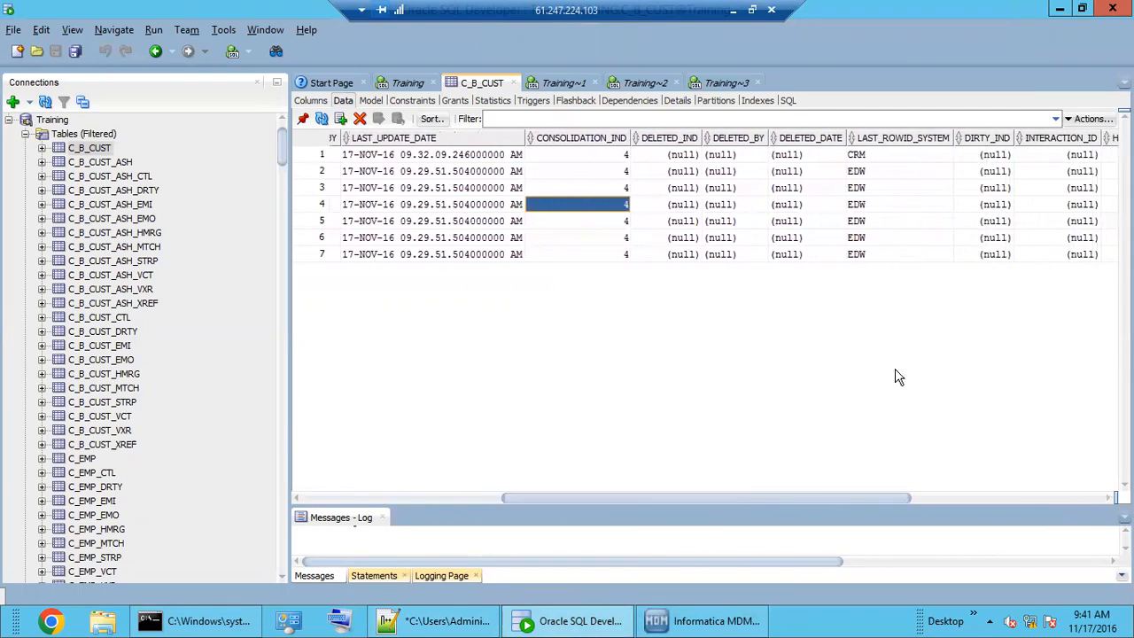
{"action": "left_click_drag", "start_coordinate": [897, 156], "coordinate": [896, 256]}
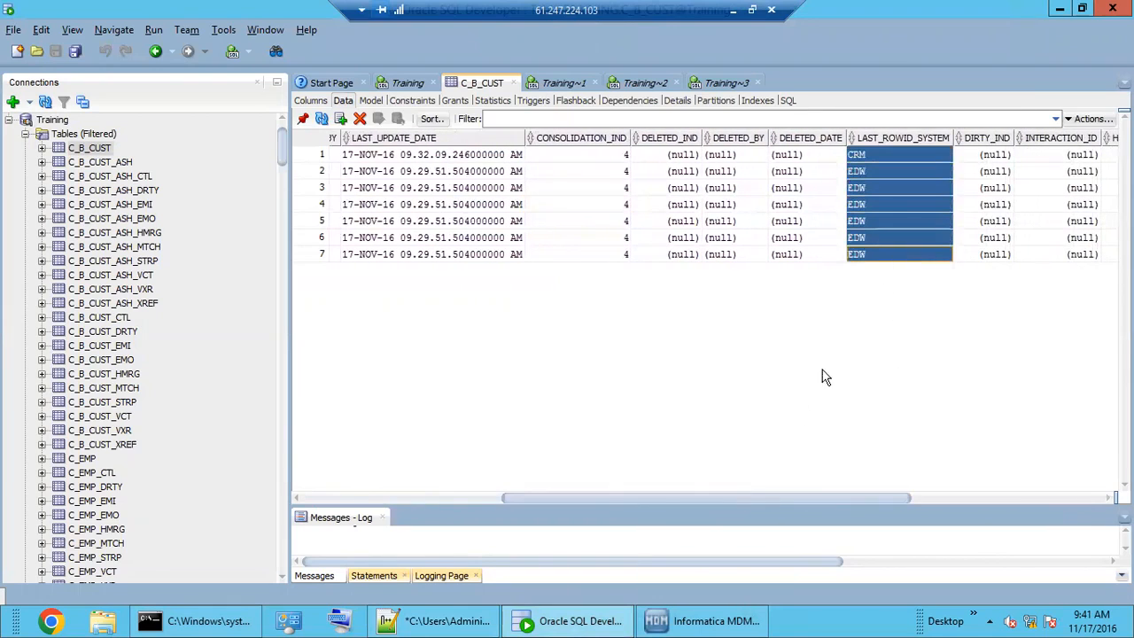
{"action": "left_click_drag", "start_coordinate": [794, 496], "coordinate": [937, 488]}
{"action": "left_click", "coordinate": [895, 173]}
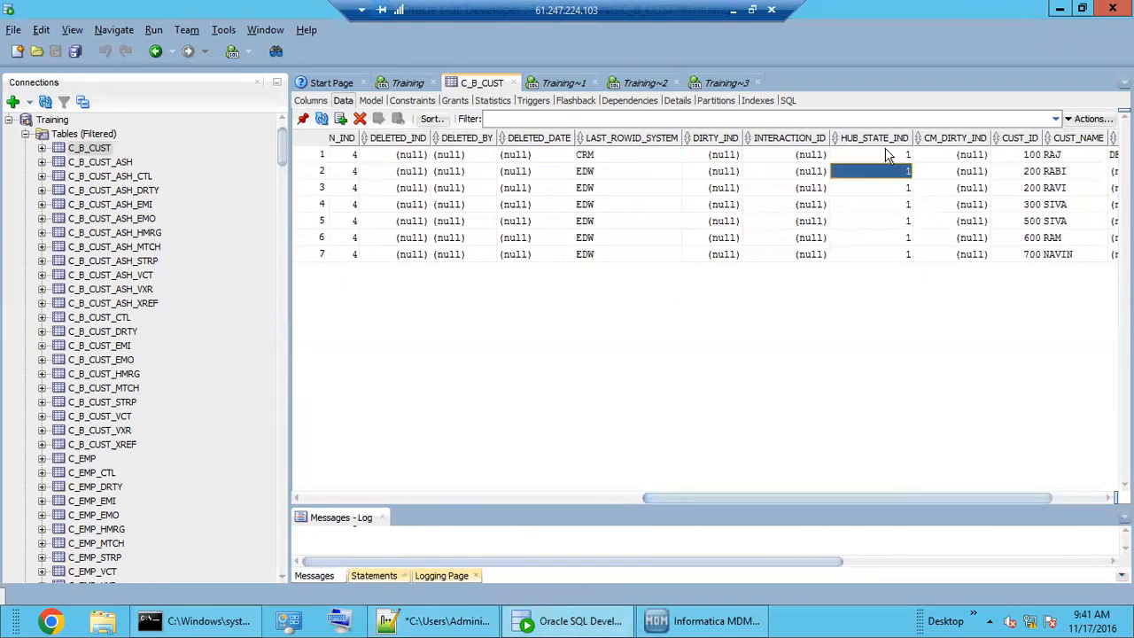
{"action": "left_click_drag", "start_coordinate": [891, 157], "coordinate": [886, 274]}
{"action": "left_click", "coordinate": [483, 625]}
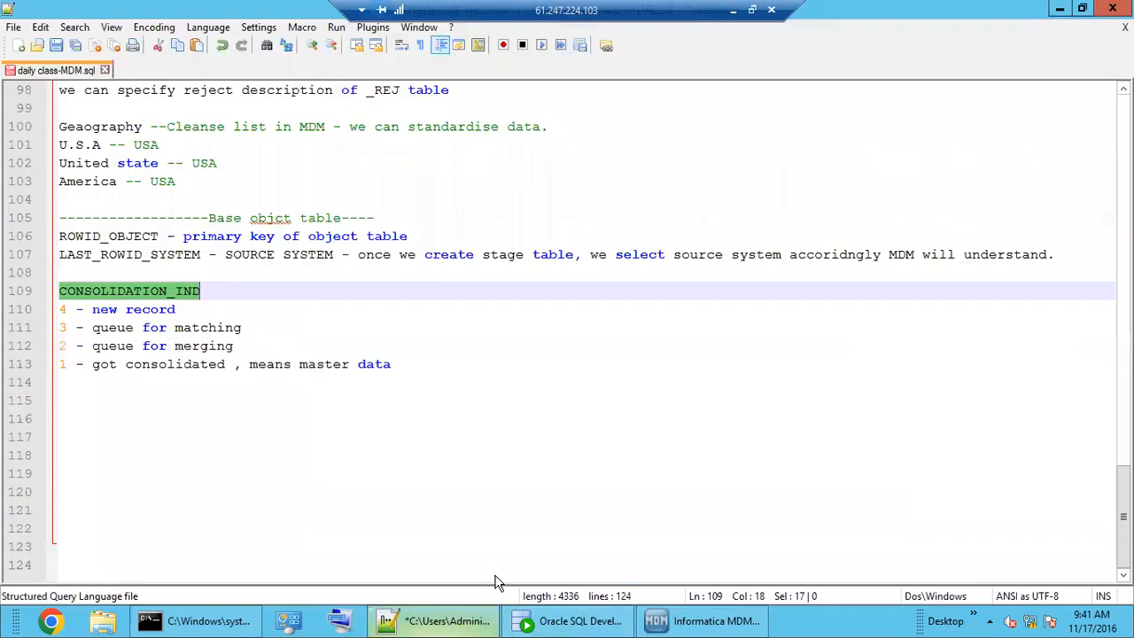
Step: Add a HUB_STATE_IND heading to the notes with the values 1, 0 and -1 on separate lines below it
{"action": "left_click", "coordinate": [245, 452]}
{"action": "left_click", "coordinate": [107, 400]}
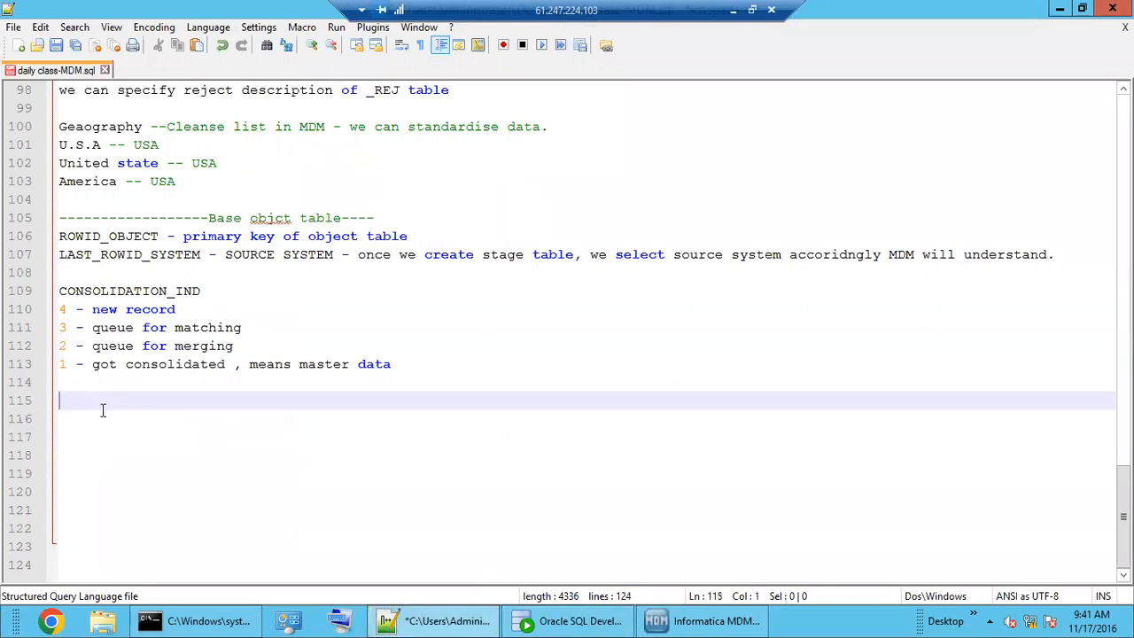
{"action": "type", "text": "HUB_STATE_IND"}
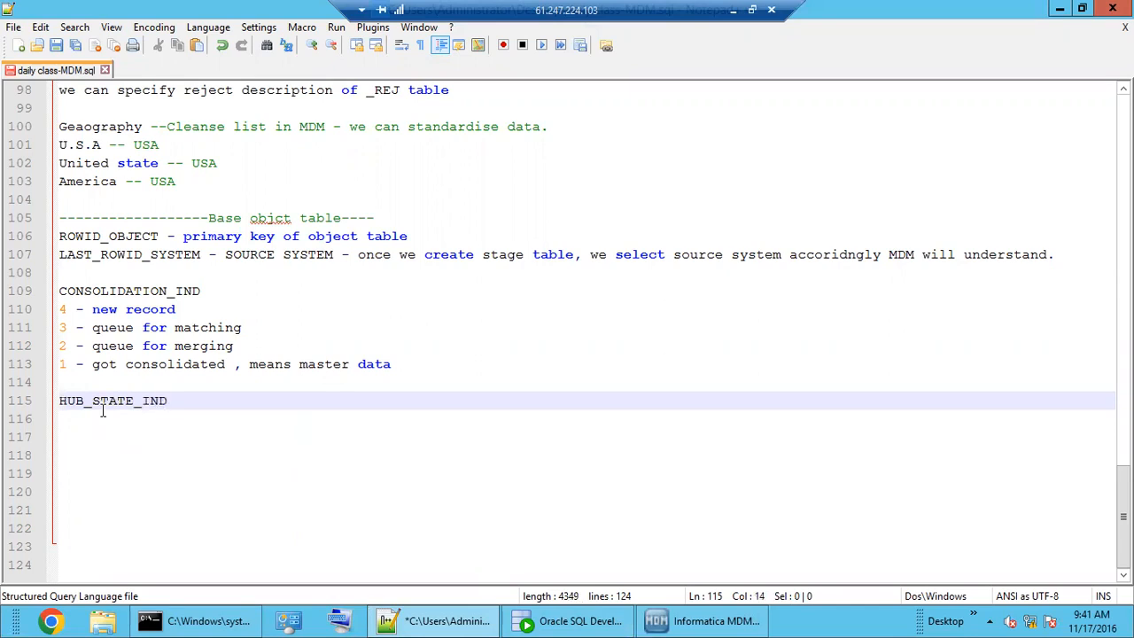
{"action": "key", "text": "Return"}
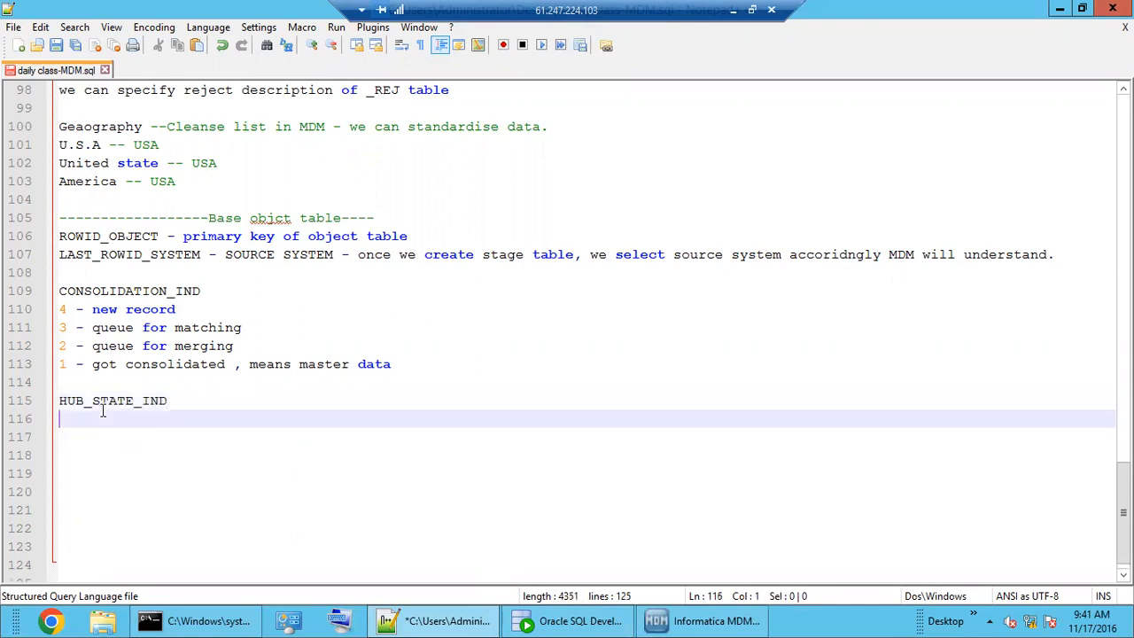
{"action": "type", "text": "1"}
{"action": "key", "text": "Return"}
{"action": "type", "text": "0"}
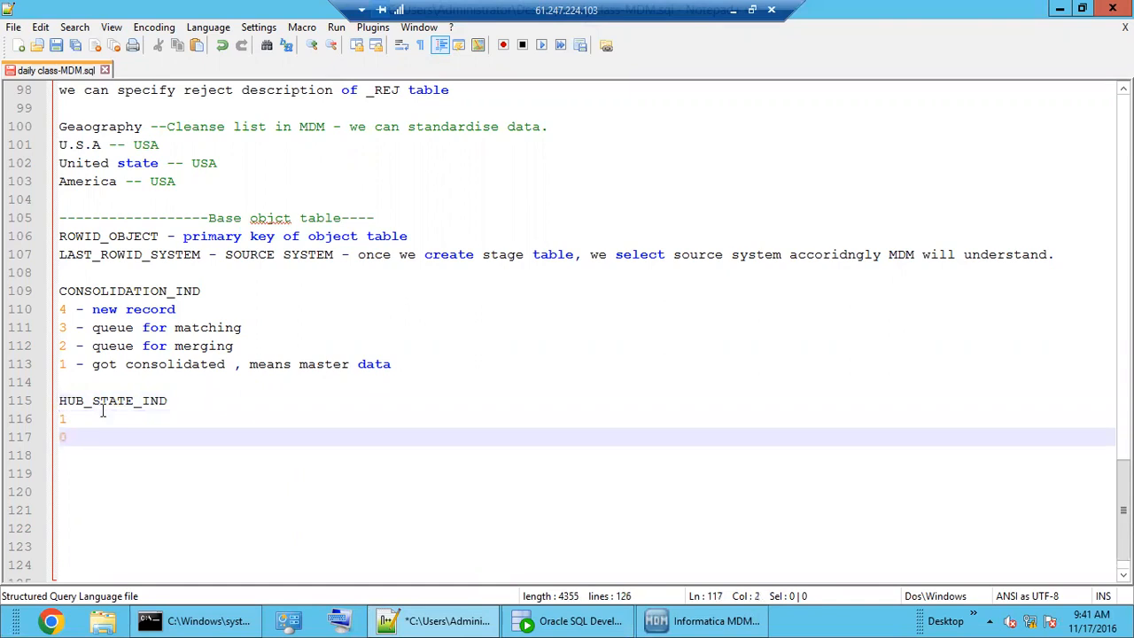
{"action": "key", "text": "Return"}
{"action": "type", "text": "-1"}
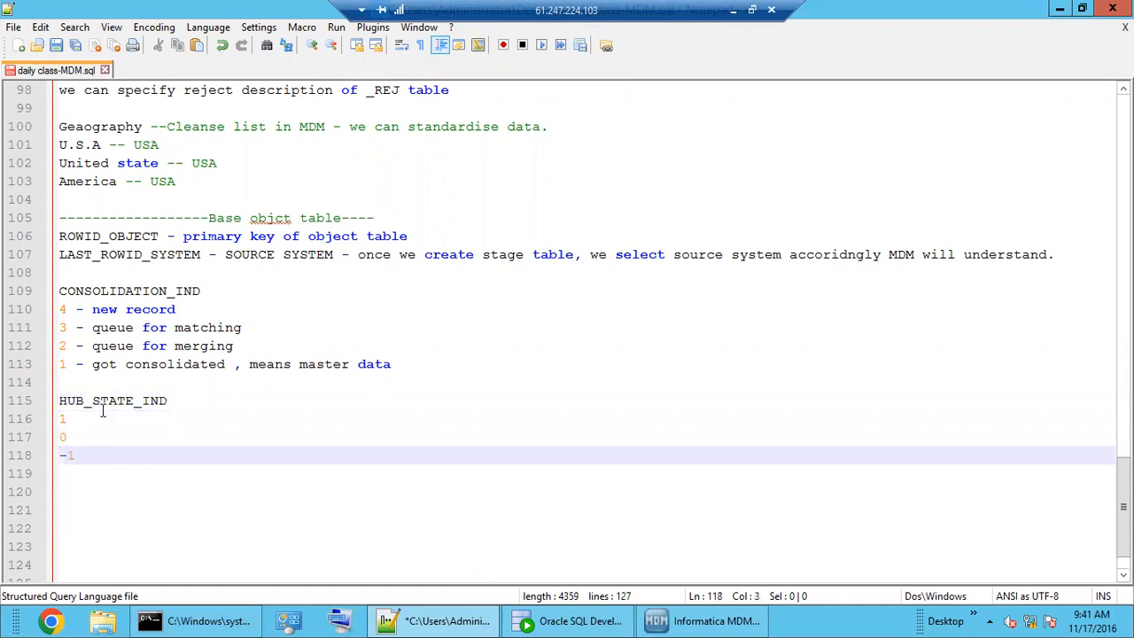
Step: Label value 1 as ACTIVE and value 0 as PENDING under HUB_STATE_IND
{"action": "left_click", "coordinate": [150, 422]}
{"action": "type", "text": "- "}
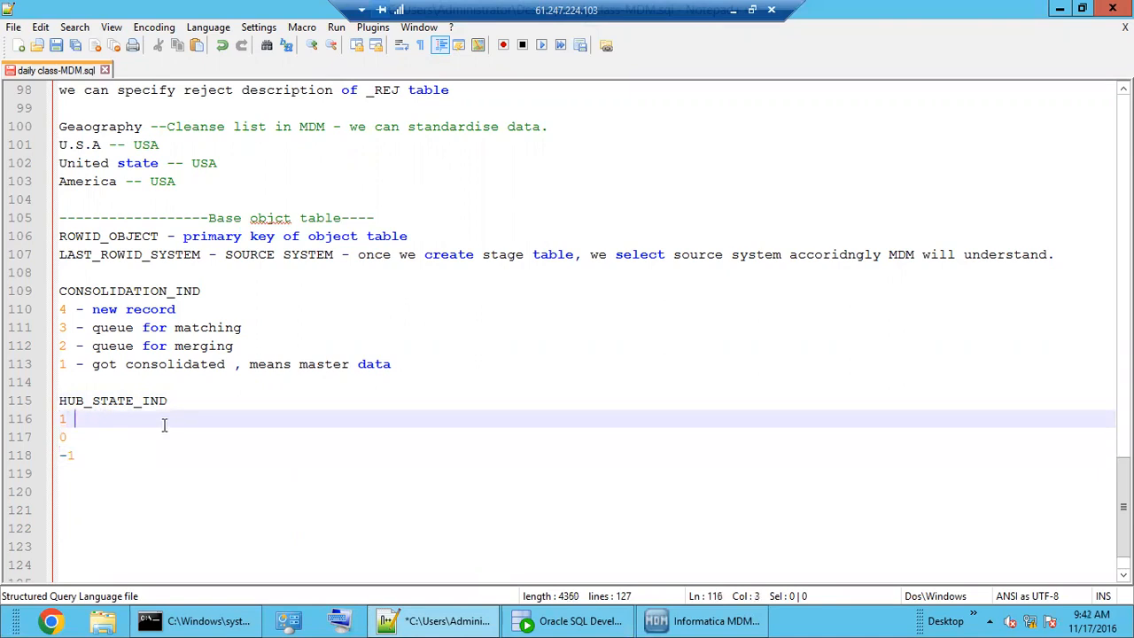
{"action": "type", "text": "ACTIVE"}
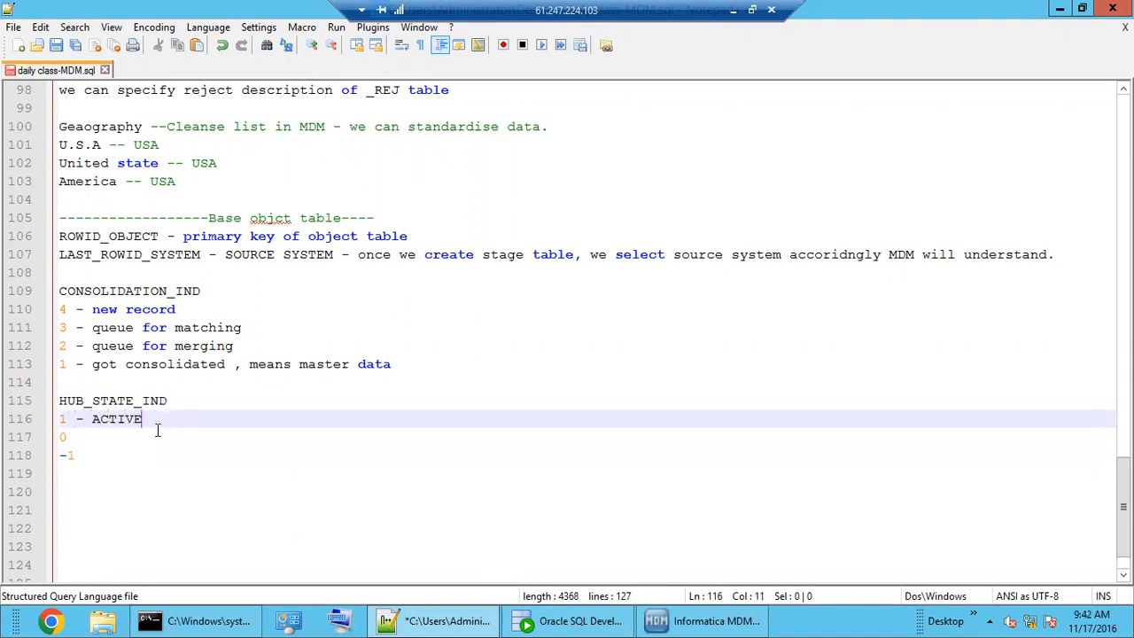
{"action": "left_click", "coordinate": [151, 435]}
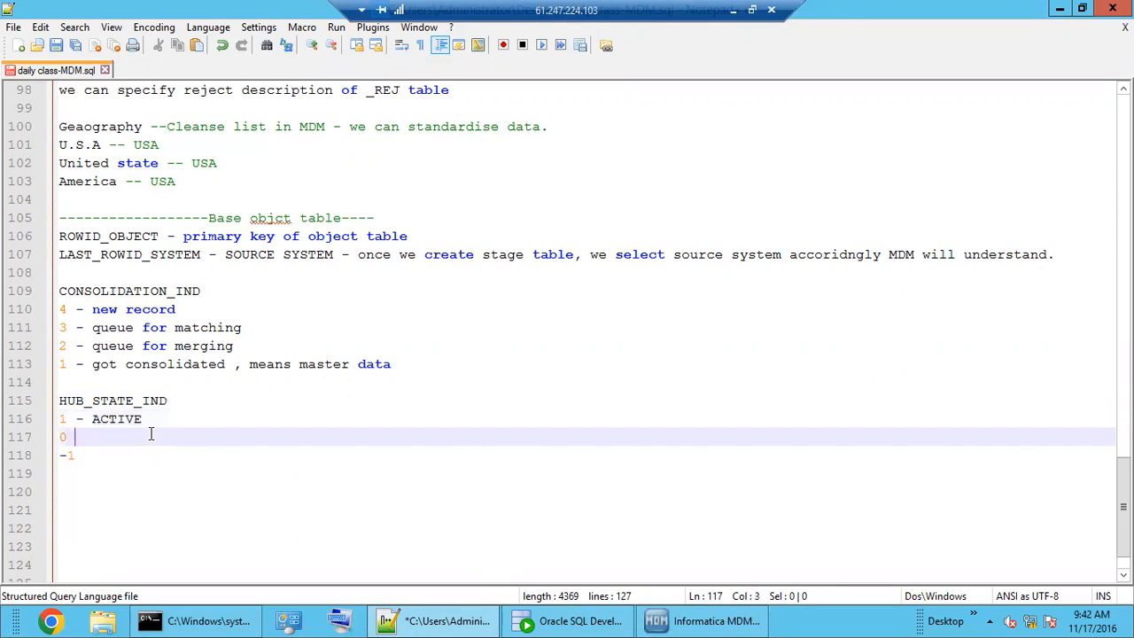
{"action": "type", "text": "- PENDING"}
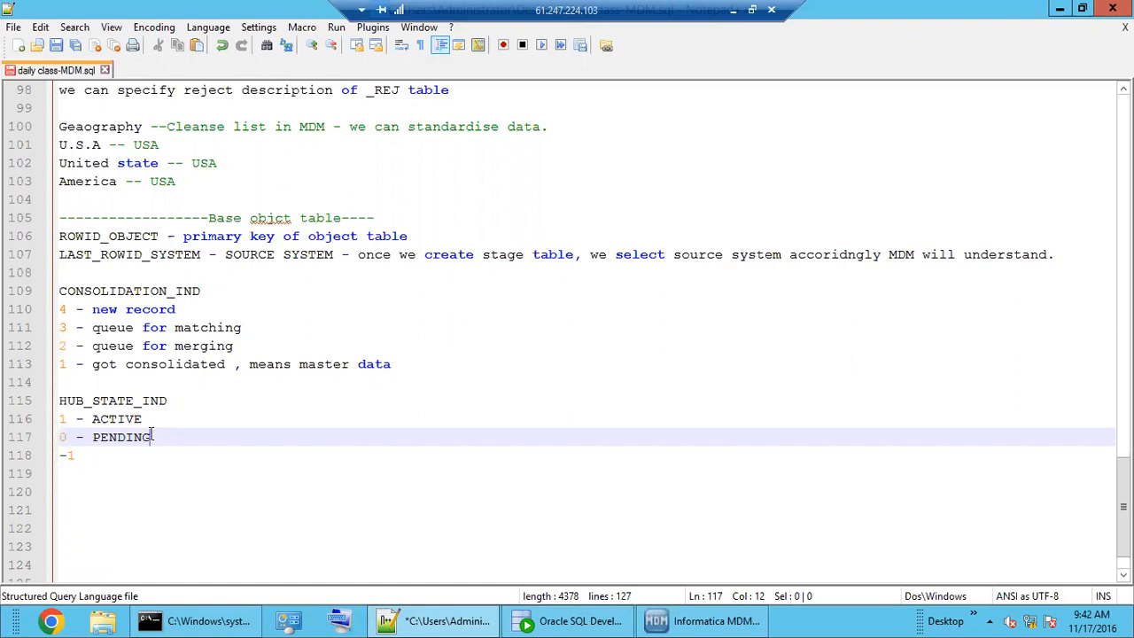
Step: Extend the 0 description to PENDING/HOLD and label -1 as SOFT DELETED
{"action": "double_click", "coordinate": [138, 437]}
{"action": "left_click", "coordinate": [164, 437]}
{"action": "type", "text": "/HOLD"}
{"action": "left_click", "coordinate": [138, 451]}
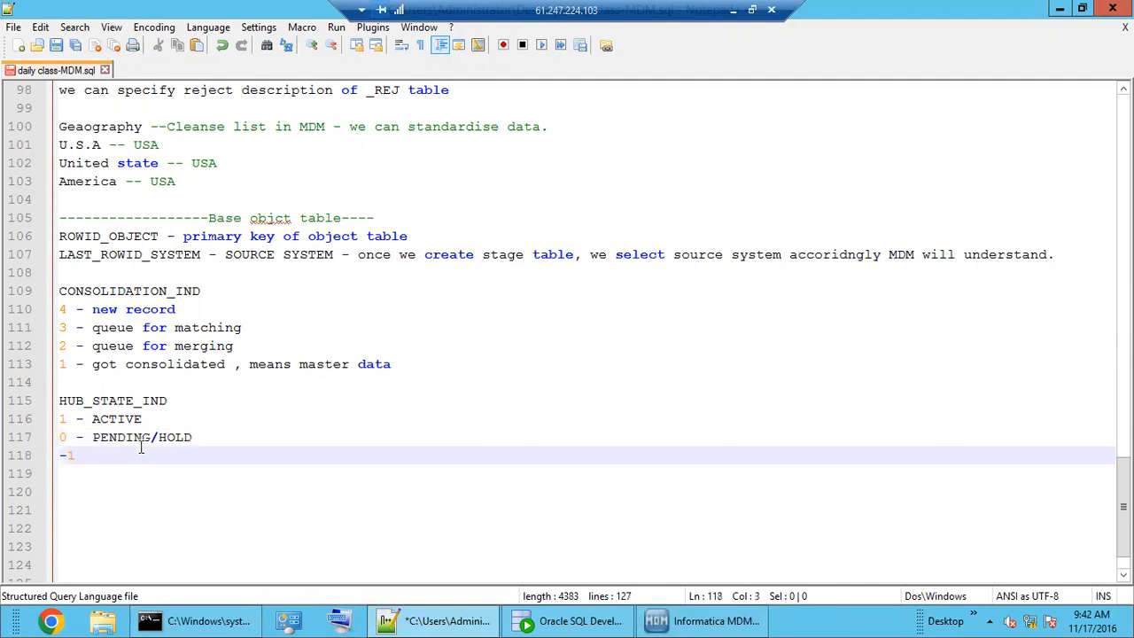
{"action": "type", "text": "="}
{"action": "key", "text": "BackSpace"}
{"action": "type", "text": "- SOFT DELETED"}
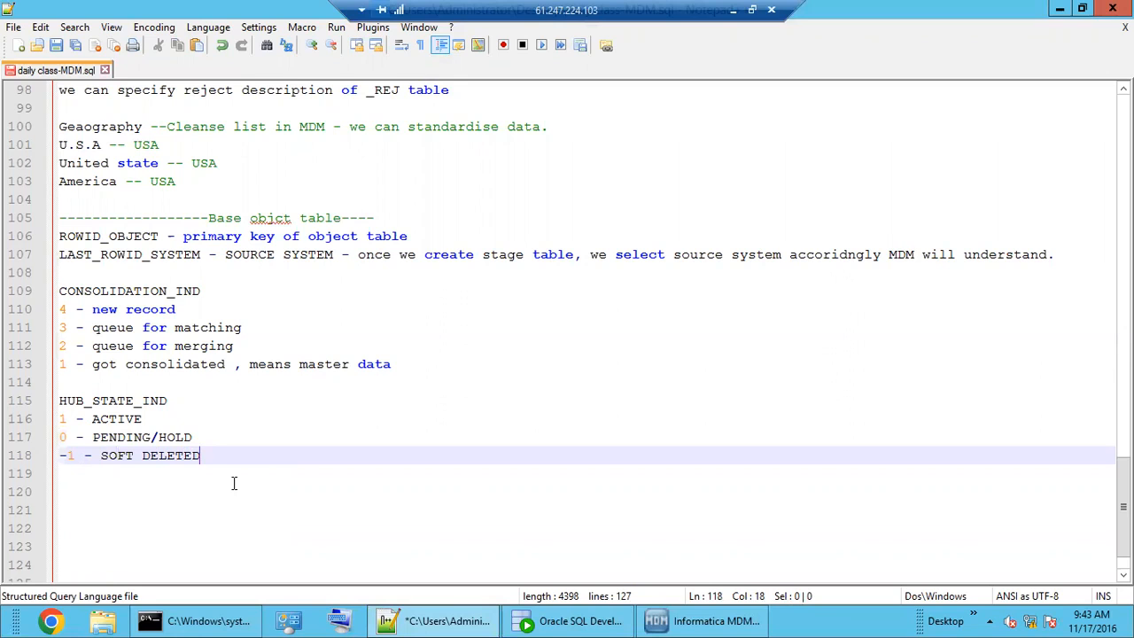
Step: Check the HUB_STATE_IND column in the C_B_CUST data
{"action": "left_click", "coordinate": [538, 622]}
{"action": "left_click", "coordinate": [868, 156]}
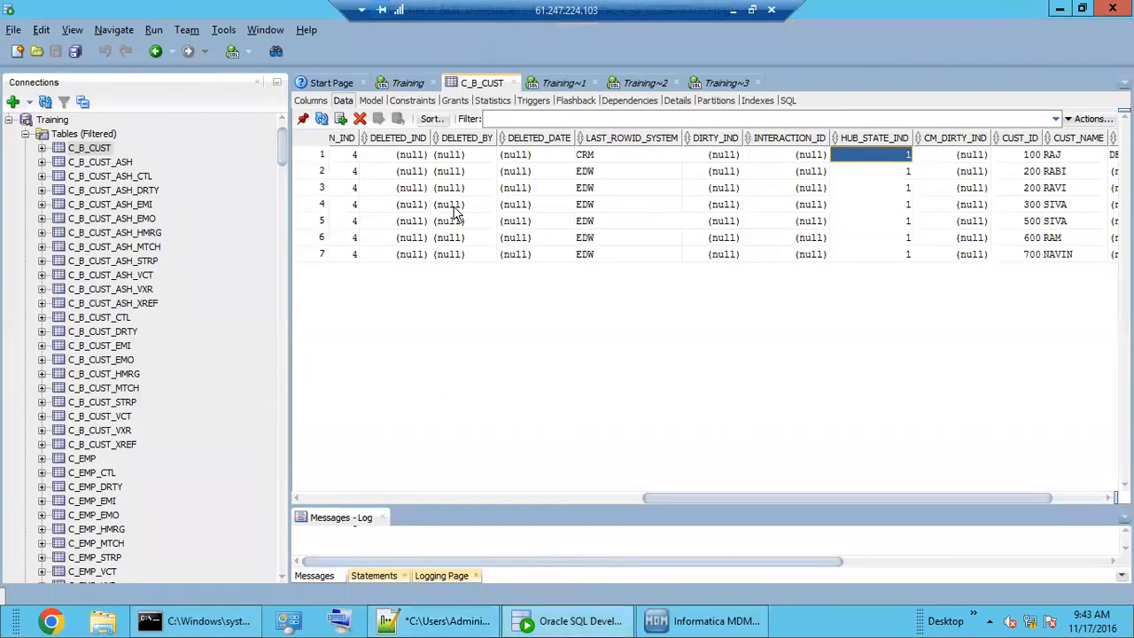
{"action": "left_click", "coordinate": [315, 162]}
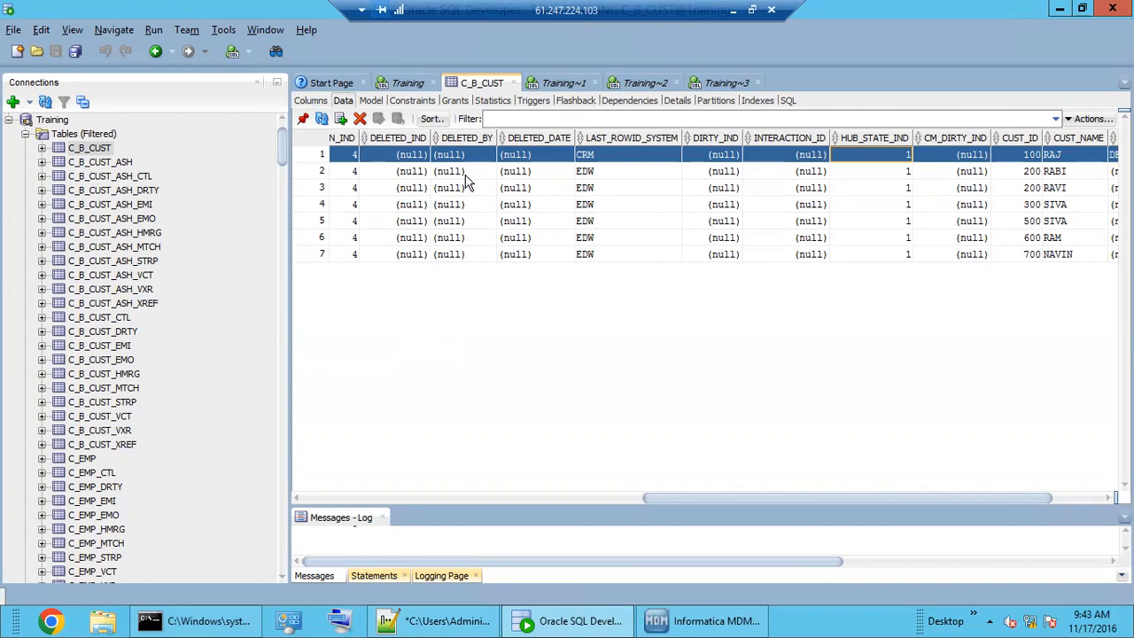
Step: Highlight the SOFT DELETED description, add blank lines below the HUB_STATE_IND notes, and save the notes file
{"action": "left_click", "coordinate": [432, 622]}
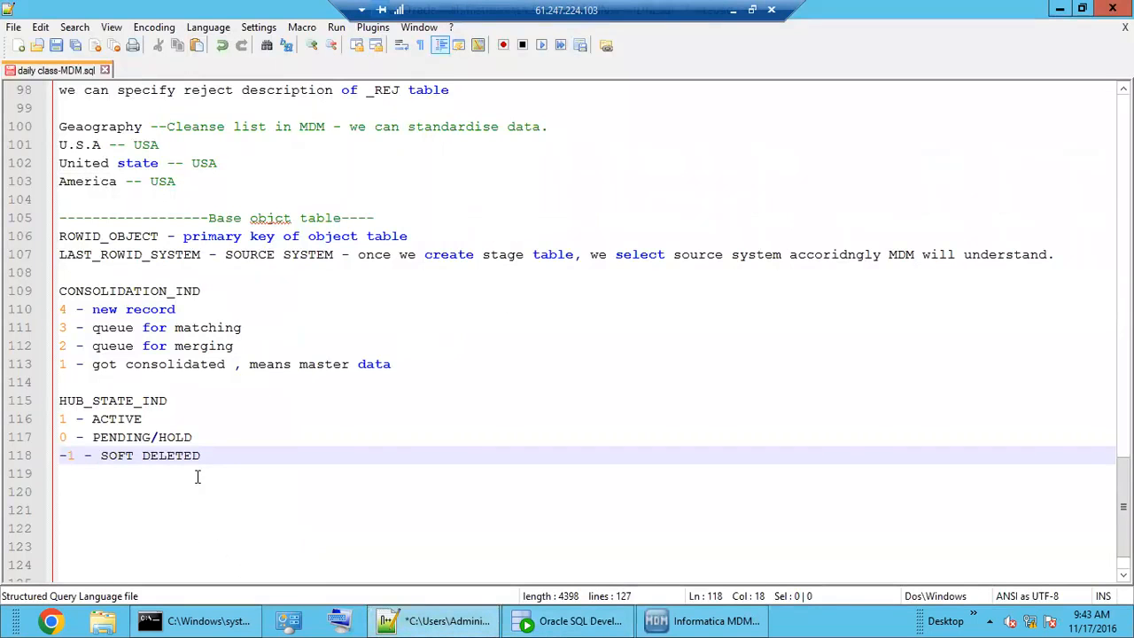
{"action": "left_click", "coordinate": [149, 476]}
{"action": "left_click_drag", "start_coordinate": [94, 405], "coordinate": [99, 406]}
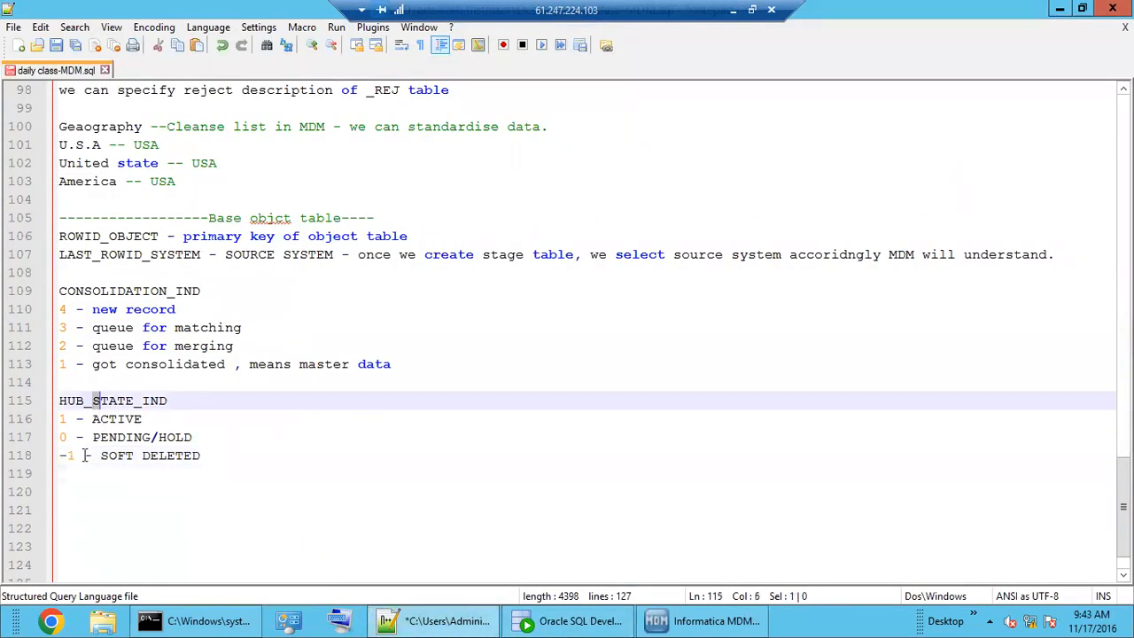
{"action": "left_click", "coordinate": [78, 462]}
{"action": "left_click_drag", "start_coordinate": [108, 457], "coordinate": [201, 460]}
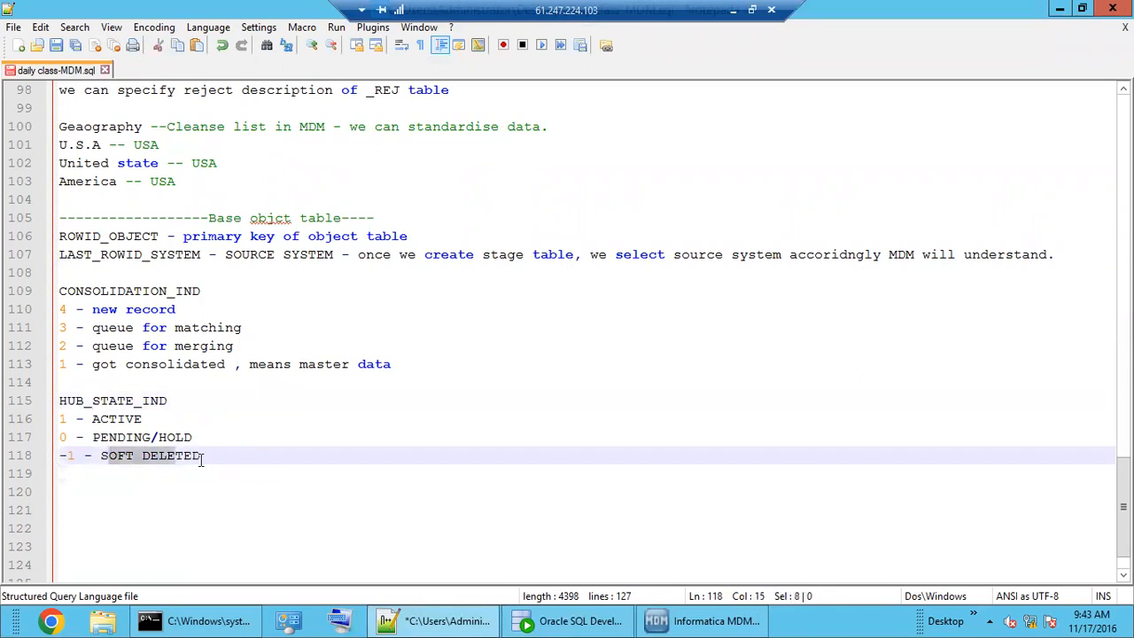
{"action": "left_click", "coordinate": [240, 458]}
{"action": "scroll", "coordinate": [242, 503], "scroll_direction": "down", "scroll_amount": 1}
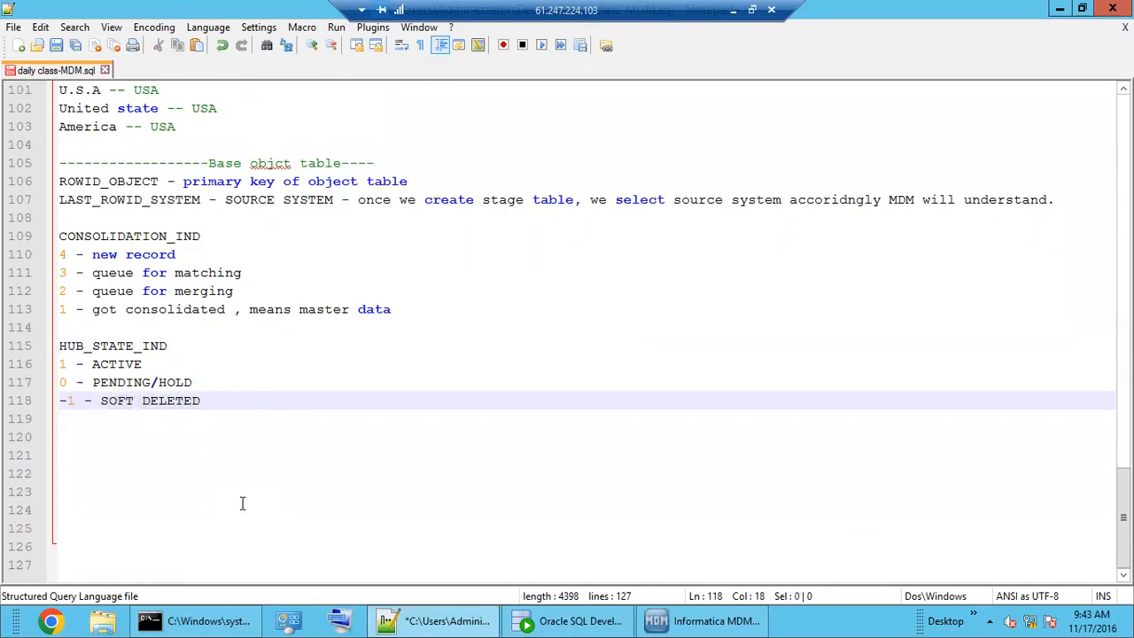
{"action": "key", "text": "Return"}
{"action": "key", "text": "Return"}
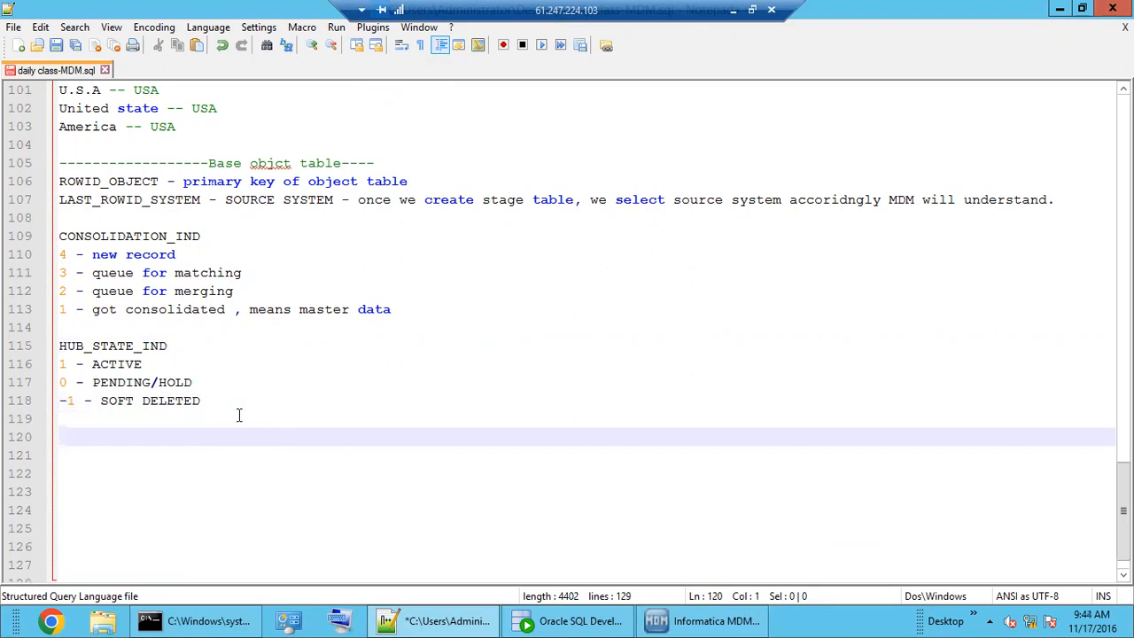
{"action": "left_click", "coordinate": [55, 49]}
{"action": "left_click", "coordinate": [174, 382]}
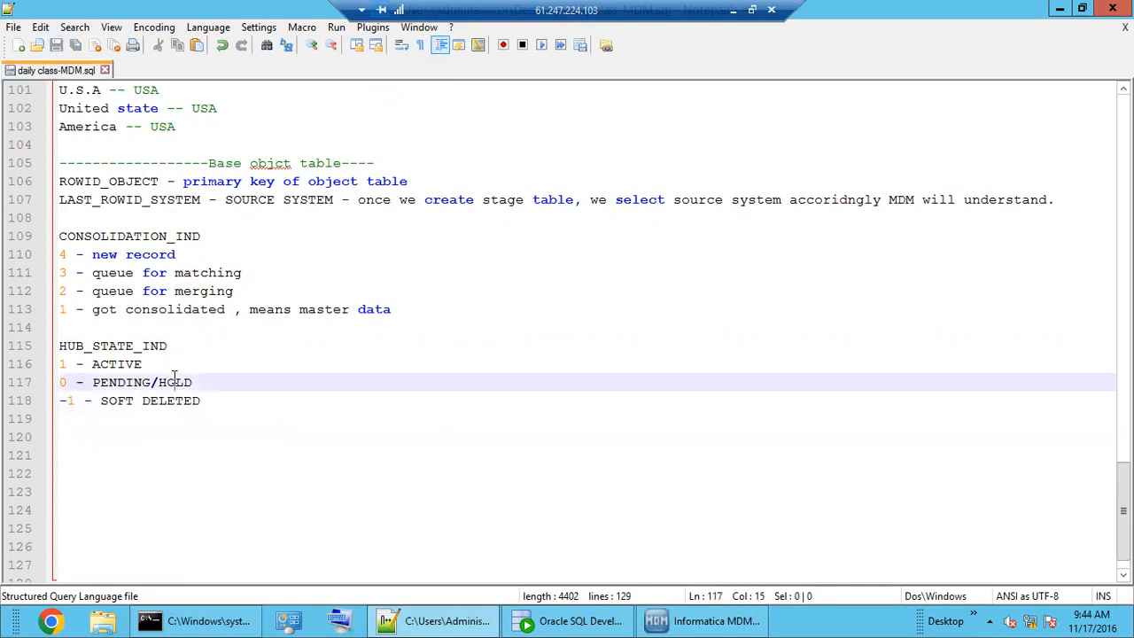
{"action": "left_click", "coordinate": [134, 431]}
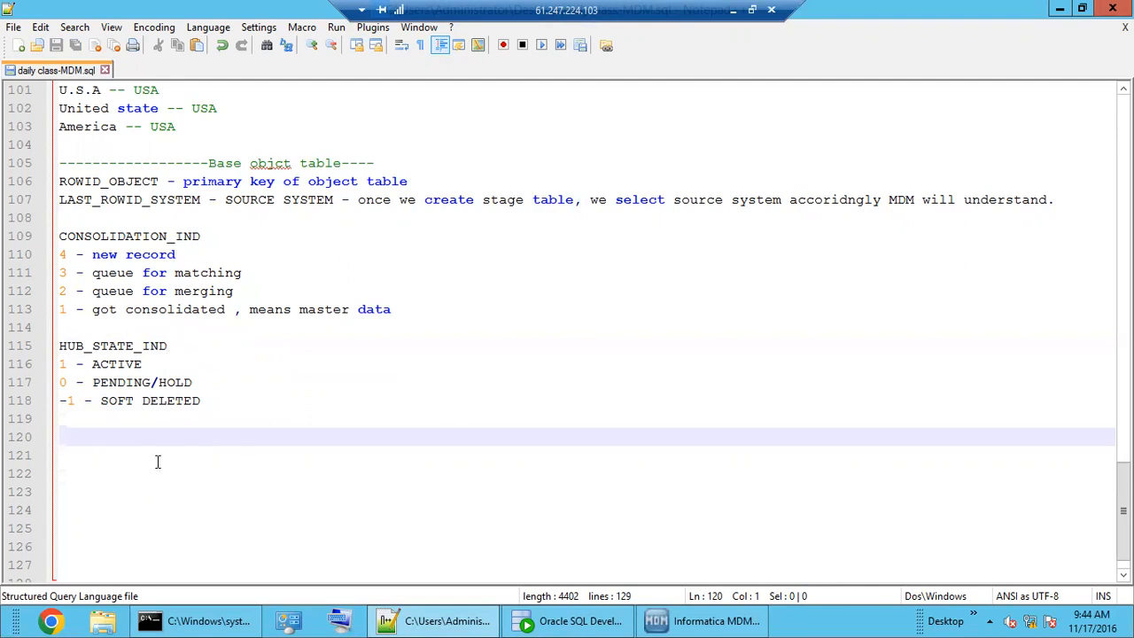
Step: Examine the HUB_STATE_IND, CM_DIRTY_IND and LAST_UPDATE_DATE columns in the C_B_CUST data
{"action": "left_click", "coordinate": [572, 621]}
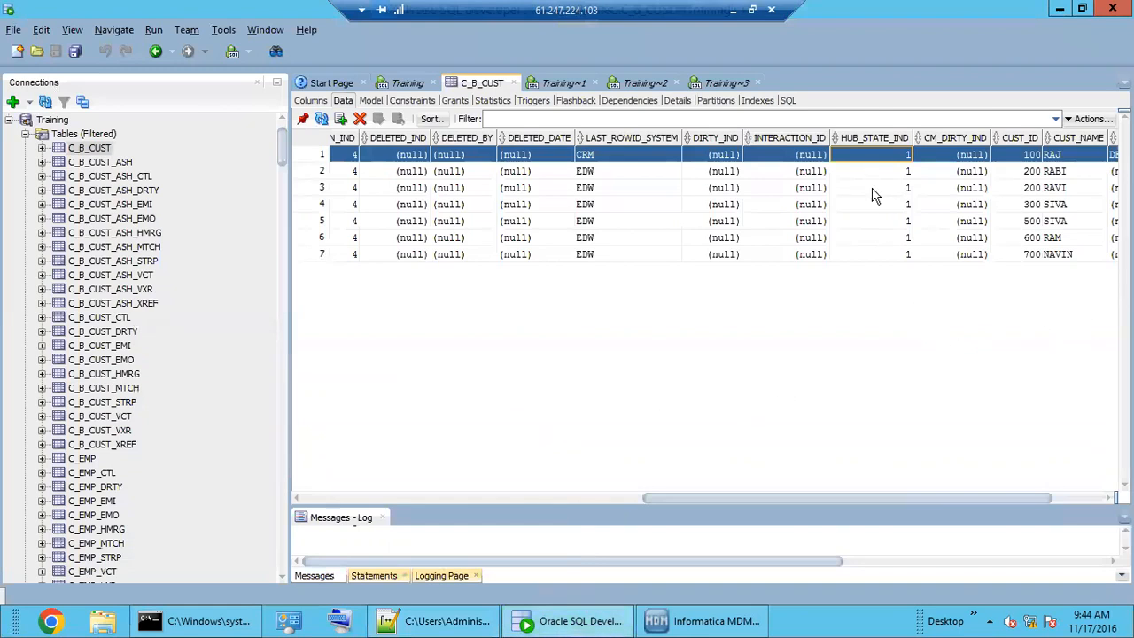
{"action": "left_click_drag", "start_coordinate": [873, 175], "coordinate": [882, 239]}
{"action": "left_click", "coordinate": [958, 222]}
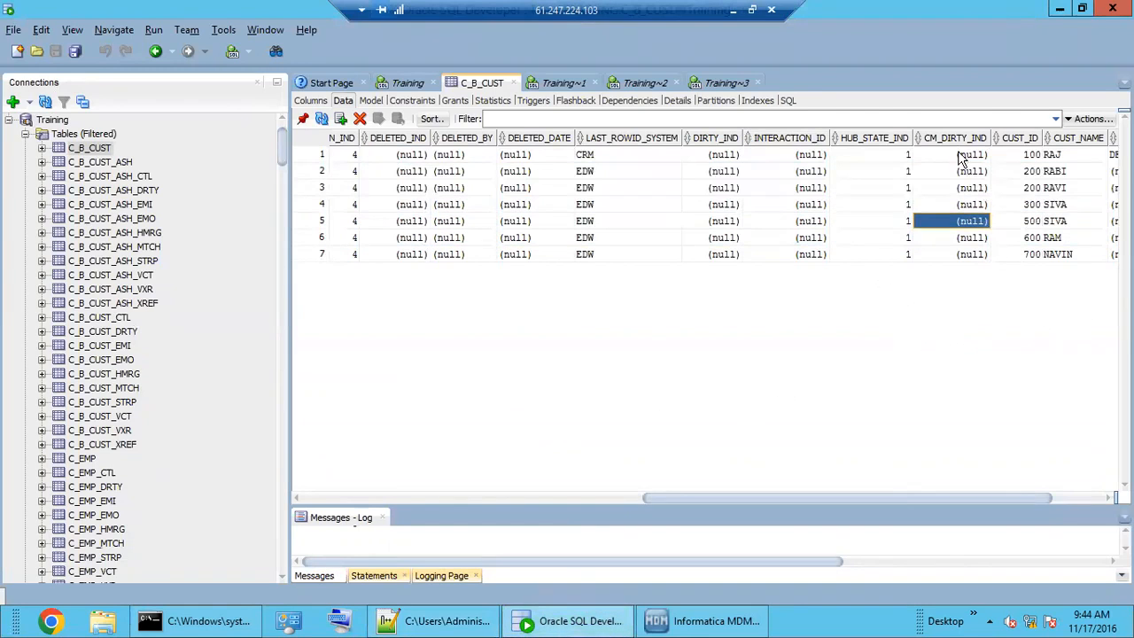
{"action": "left_click_drag", "start_coordinate": [969, 157], "coordinate": [968, 229]}
{"action": "left_click_drag", "start_coordinate": [950, 499], "coordinate": [1010, 499]}
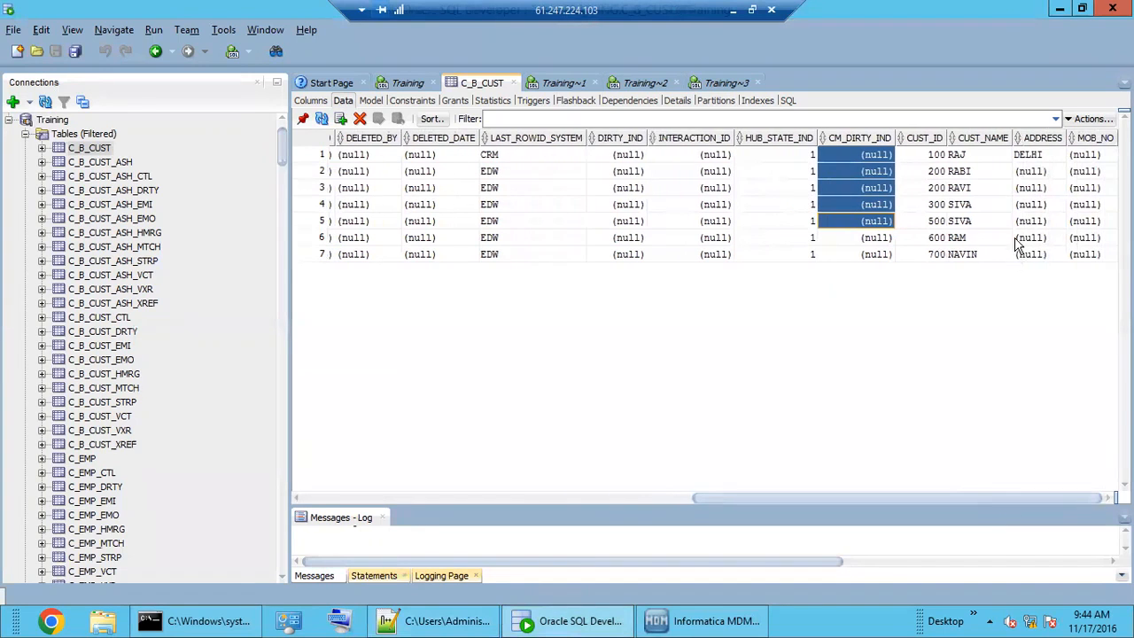
{"action": "left_click_drag", "start_coordinate": [942, 155], "coordinate": [1069, 273]}
{"action": "left_click_drag", "start_coordinate": [986, 498], "coordinate": [555, 496]}
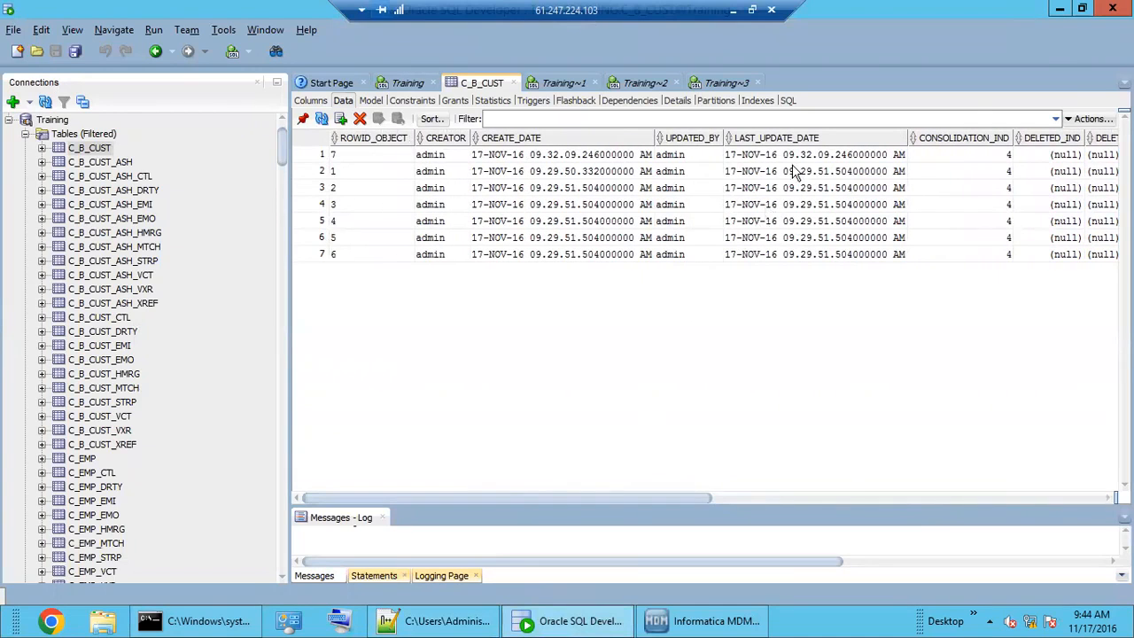
{"action": "left_click_drag", "start_coordinate": [795, 159], "coordinate": [795, 259]}
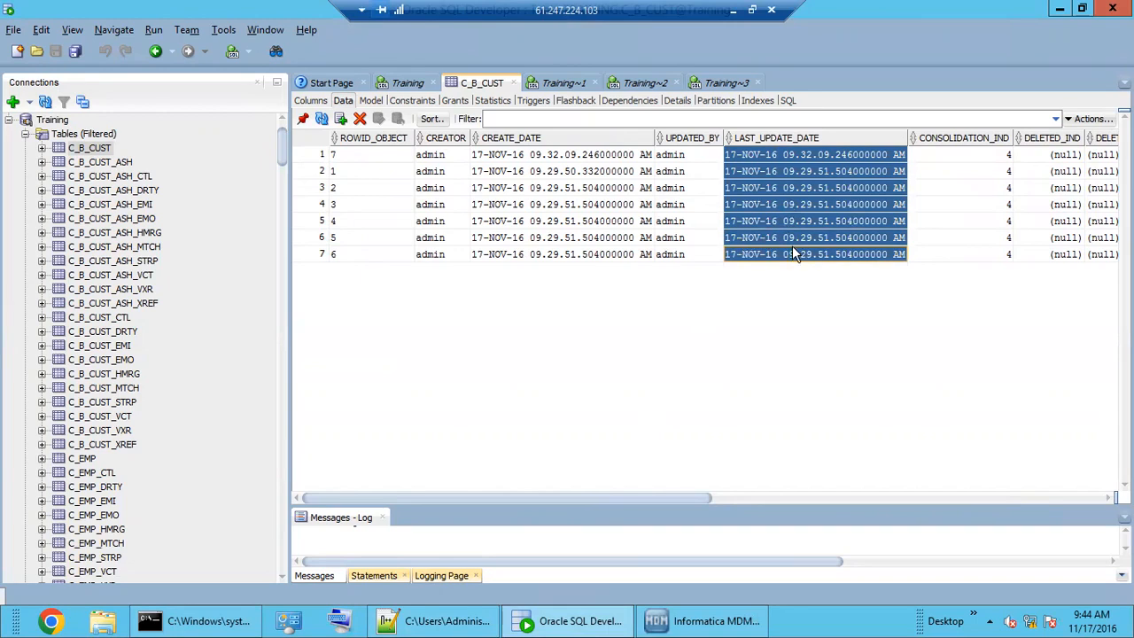
{"action": "left_click", "coordinate": [796, 205]}
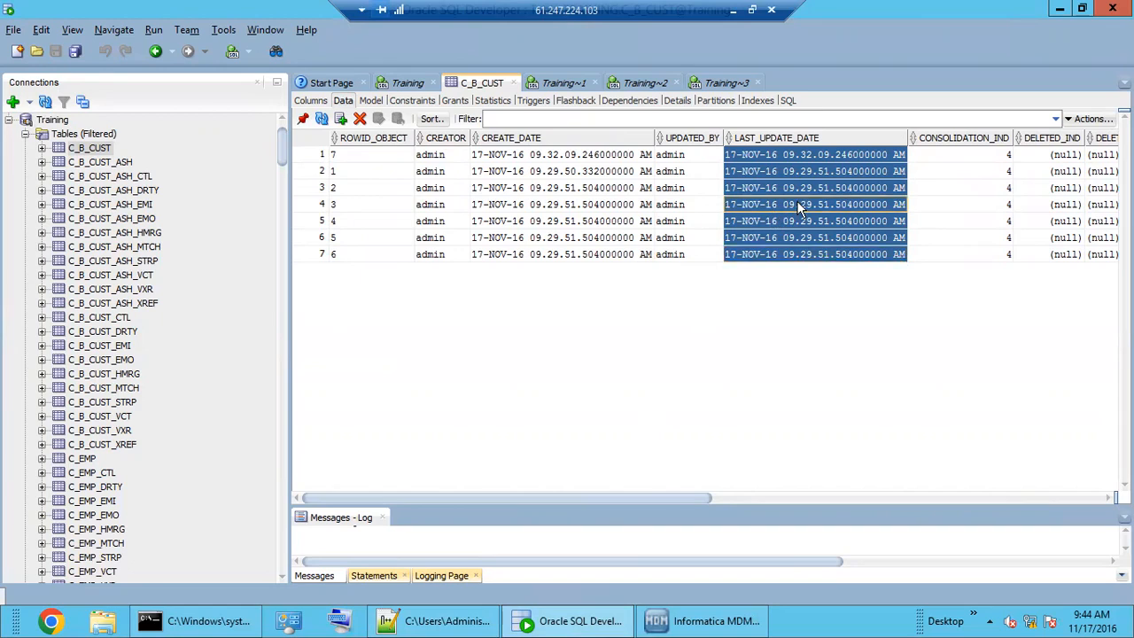
{"action": "left_click", "coordinate": [809, 239]}
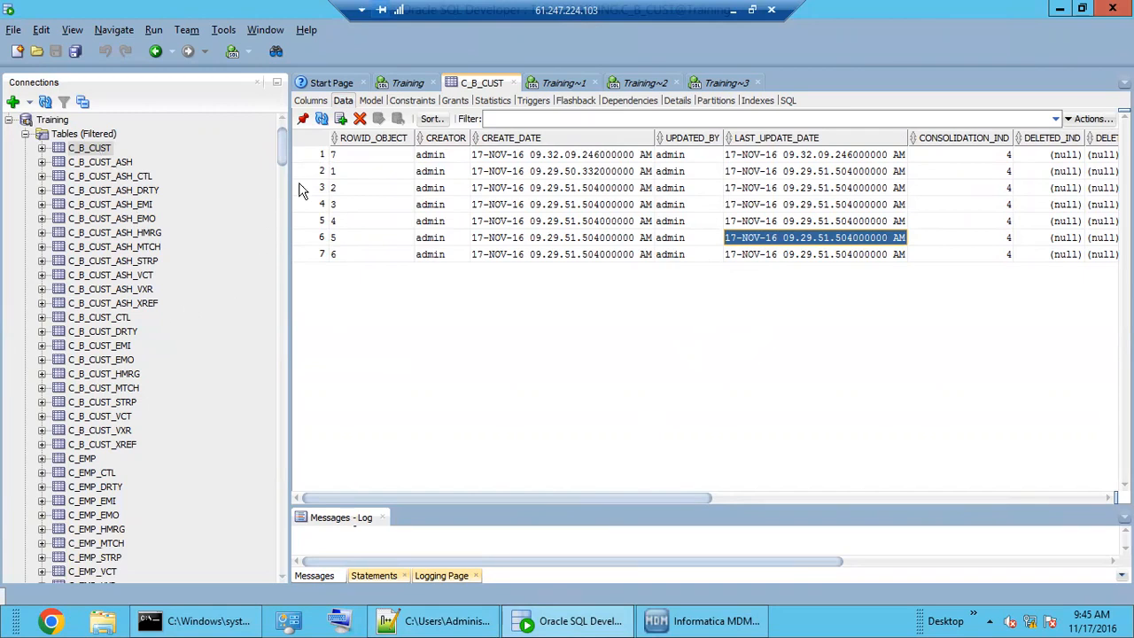
Step: Browse the C_B_CUST_ASH, C_B_CUST_CTL and C_B_CUST_XREF tables belonging to the base object
{"action": "left_click", "coordinate": [104, 164]}
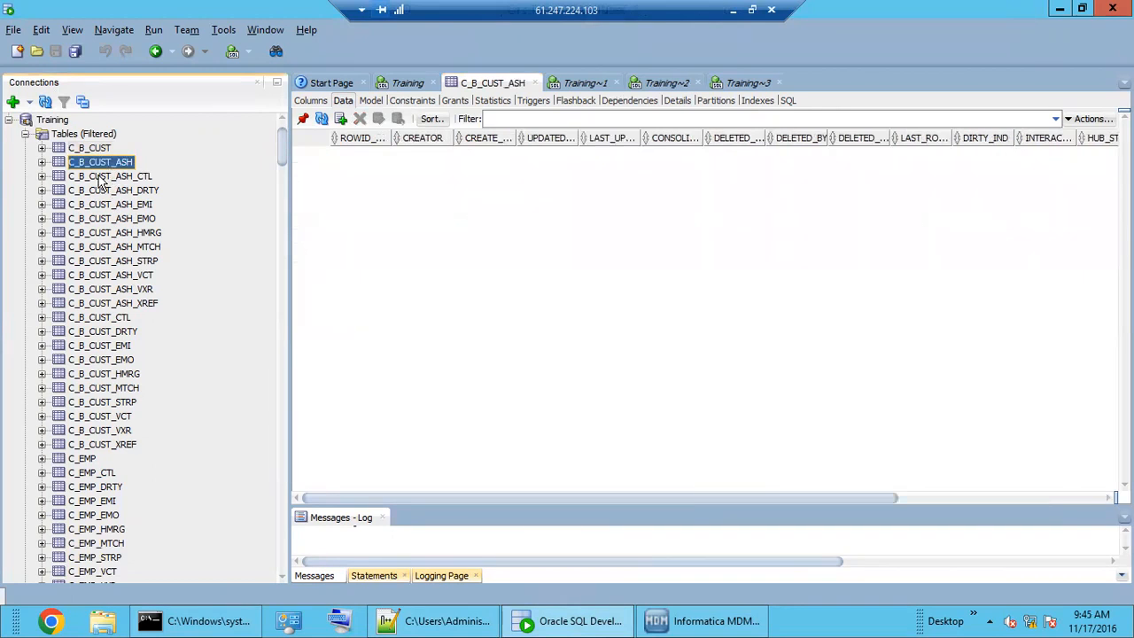
{"action": "left_click", "coordinate": [96, 149]}
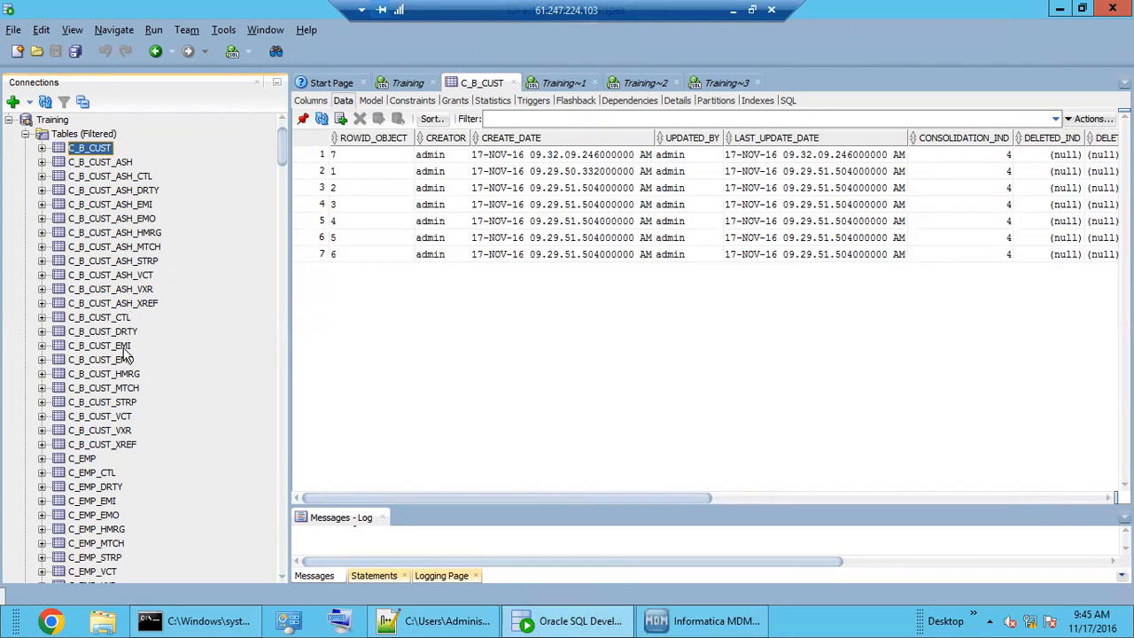
{"action": "left_click", "coordinate": [112, 319]}
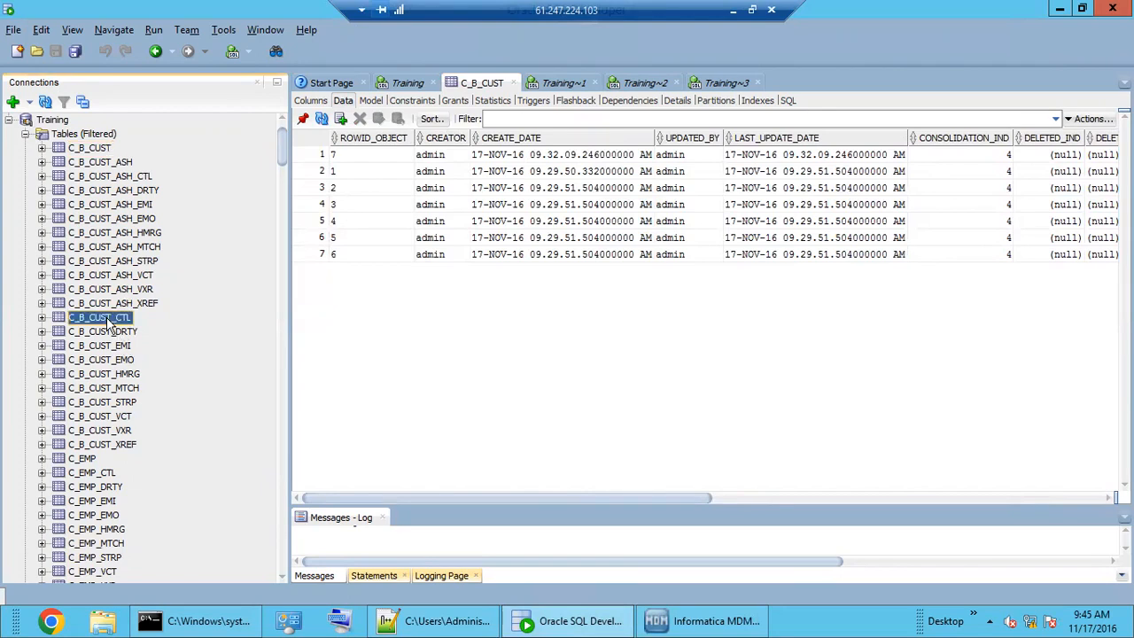
{"action": "left_click", "coordinate": [112, 444], "text": "shift"}
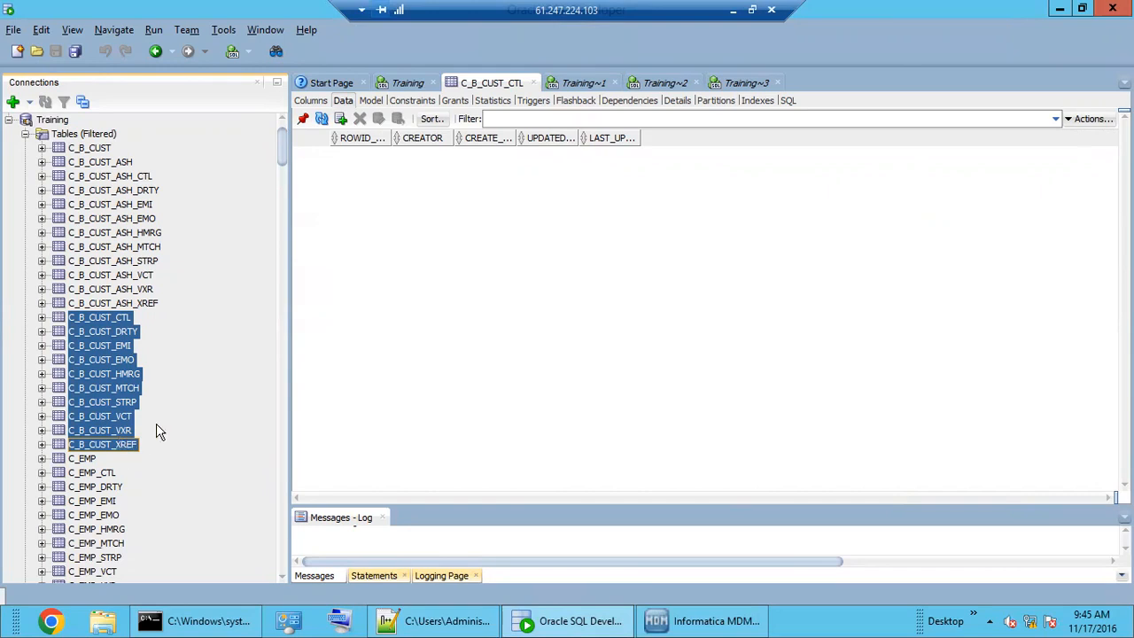
{"action": "left_click", "coordinate": [114, 448]}
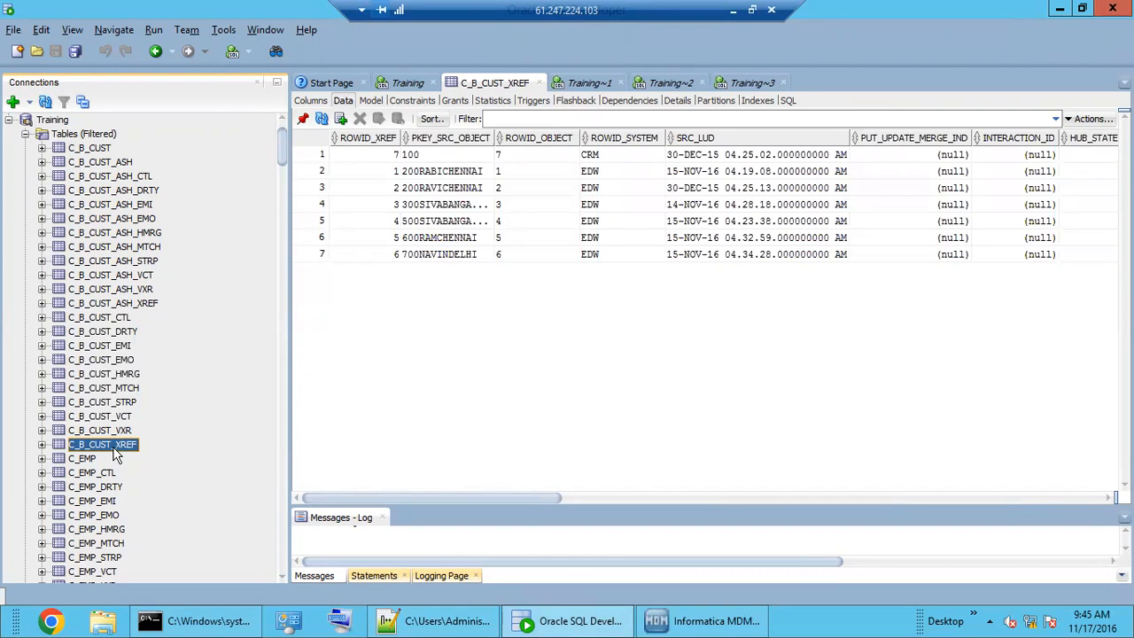
{"action": "left_click", "coordinate": [102, 151]}
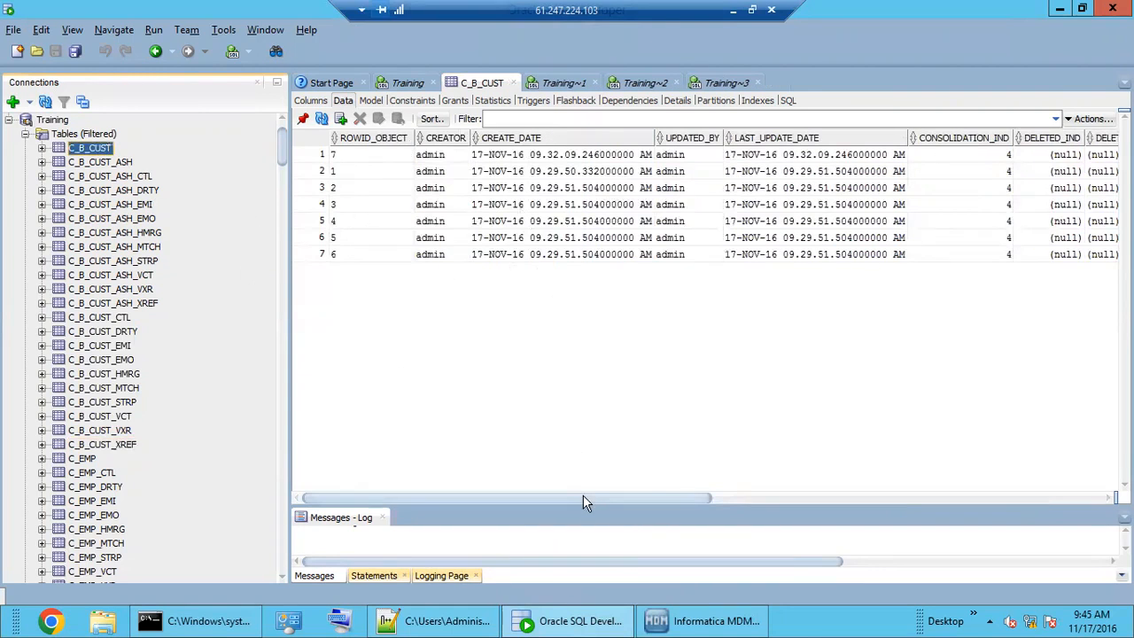
Step: Scroll across the C_B_CUST data to inspect the LAST_ROWID_SYSTEM column
{"action": "left_click_drag", "start_coordinate": [598, 499], "coordinate": [996, 493]}
{"action": "left_click", "coordinate": [523, 159]}
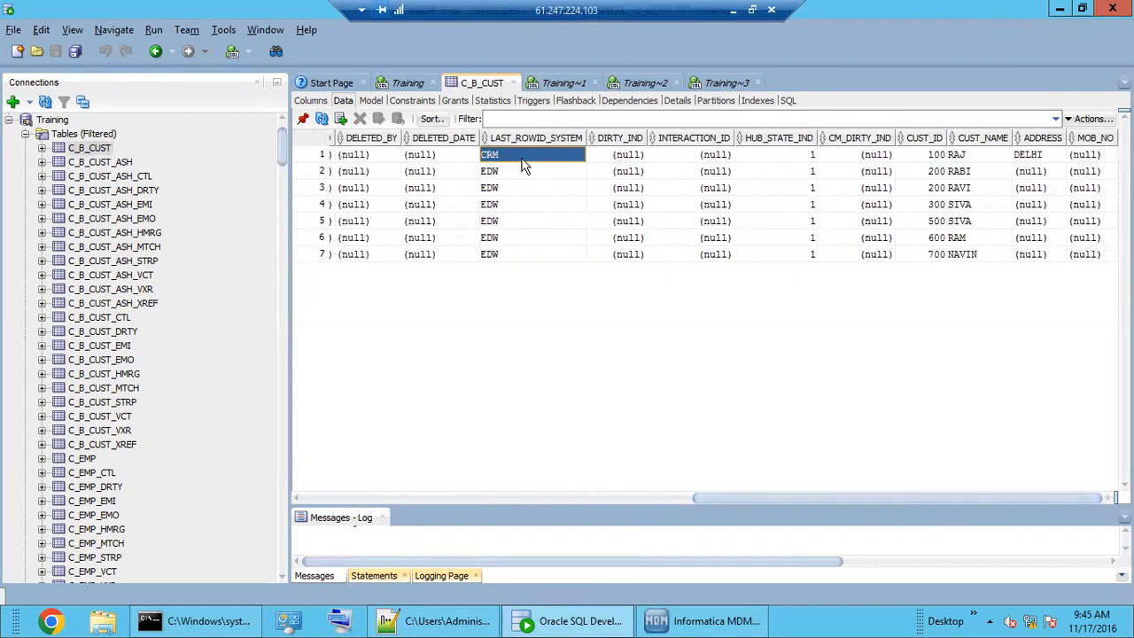
{"action": "left_click", "coordinate": [320, 155]}
{"action": "left_click_drag", "start_coordinate": [886, 496], "coordinate": [661, 500]}
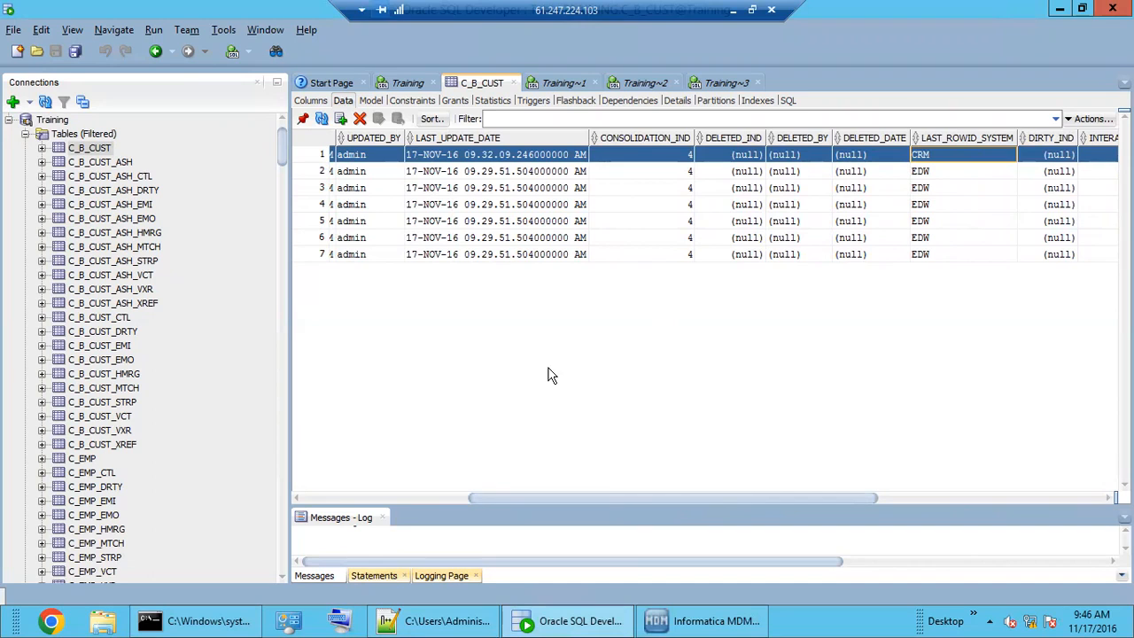
Step: Examine the CUST_ID, CUST_NAME and ADDRESS columns of the C_B_CUST data, then open the C_B_CUST_XREF table
{"action": "left_click_drag", "start_coordinate": [771, 499], "coordinate": [949, 509]}
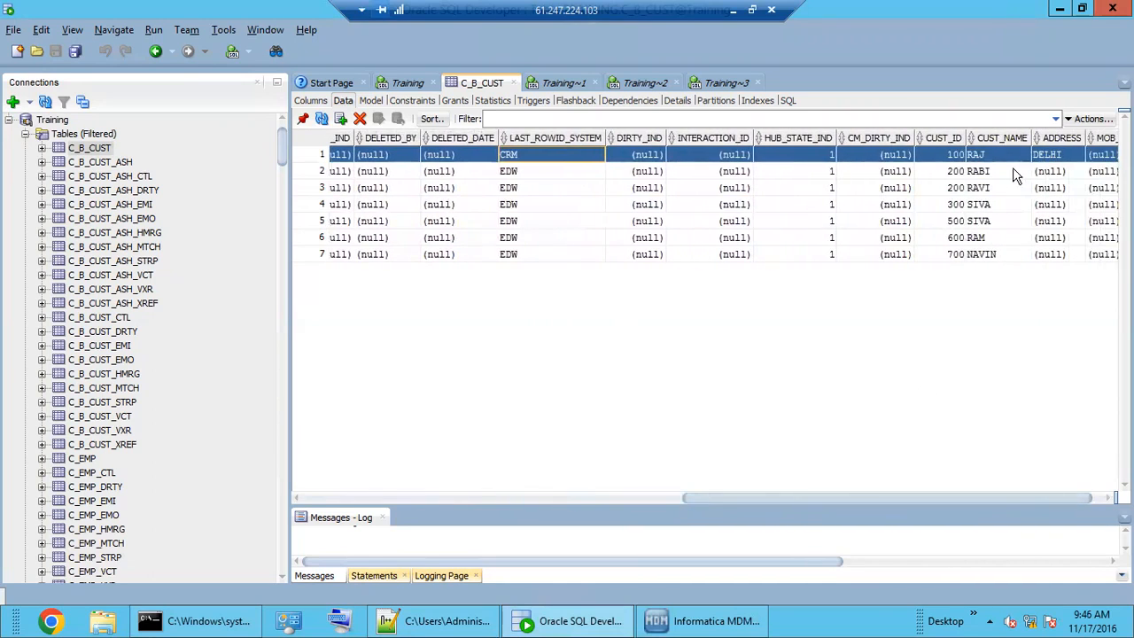
{"action": "left_click", "coordinate": [525, 155]}
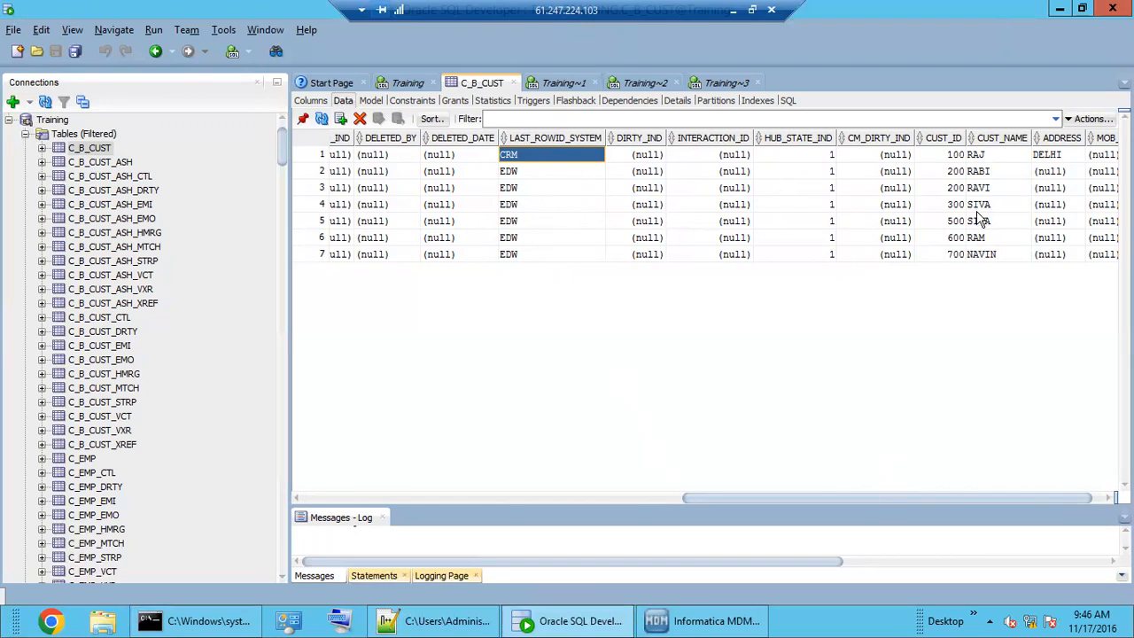
{"action": "left_click_drag", "start_coordinate": [957, 156], "coordinate": [1050, 157]}
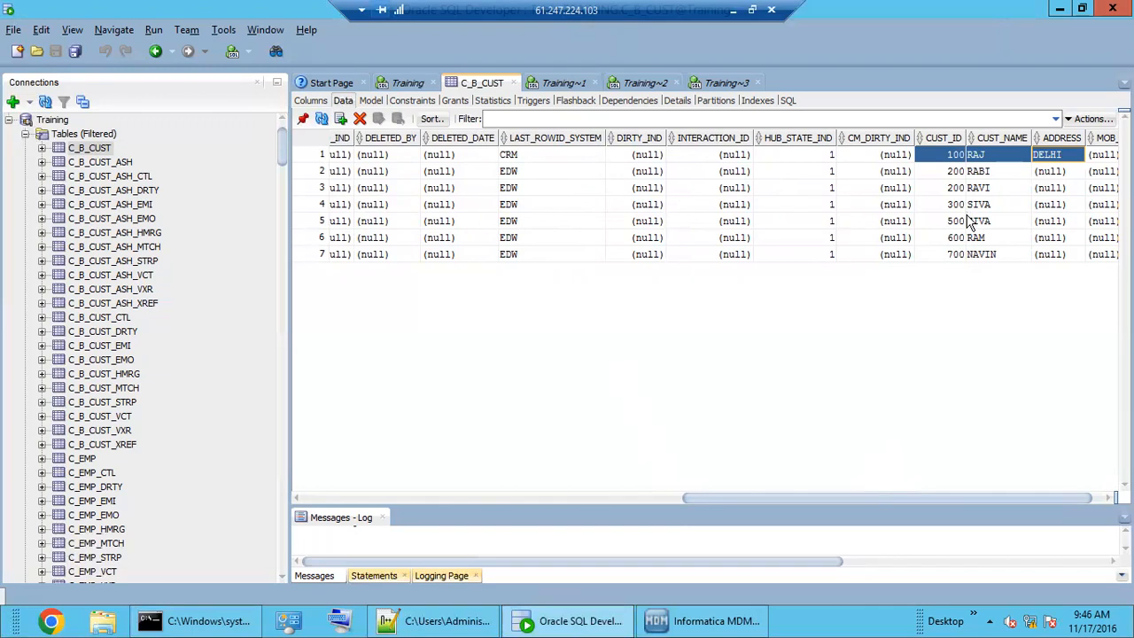
{"action": "left_click", "coordinate": [964, 157]}
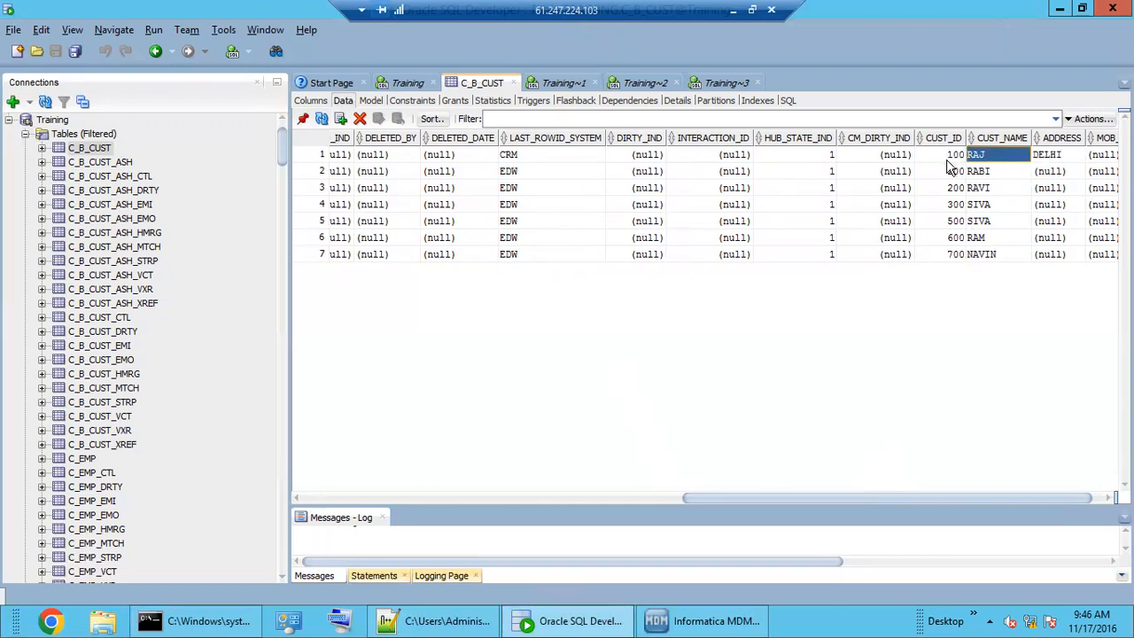
{"action": "key", "text": "Right"}
{"action": "key", "text": "Right"}
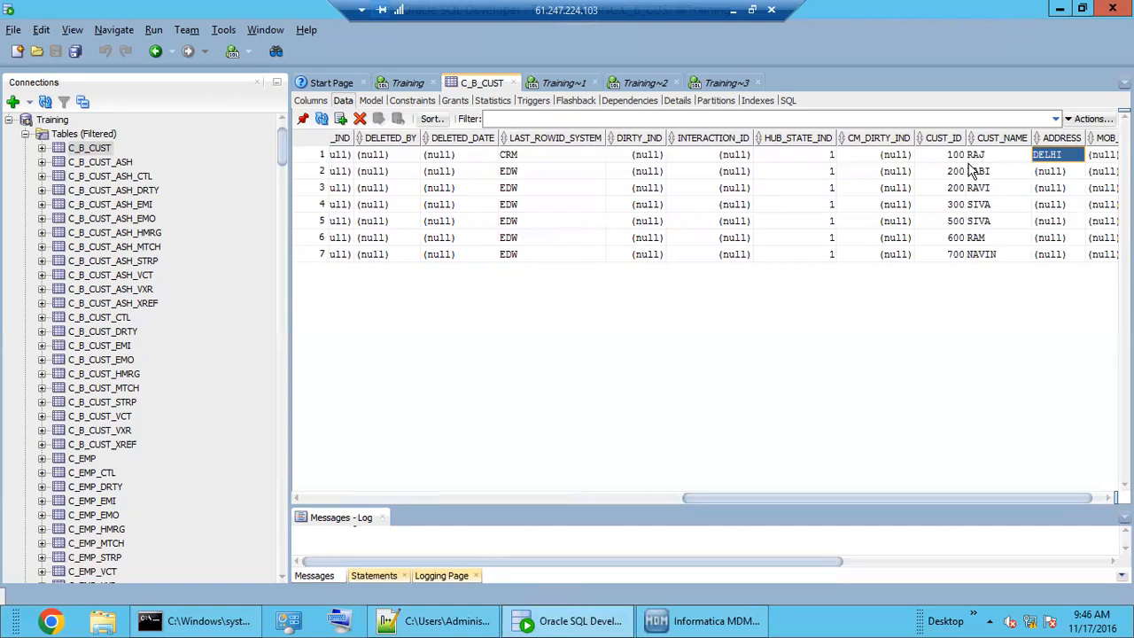
{"action": "left_click_drag", "start_coordinate": [974, 156], "coordinate": [1046, 157]}
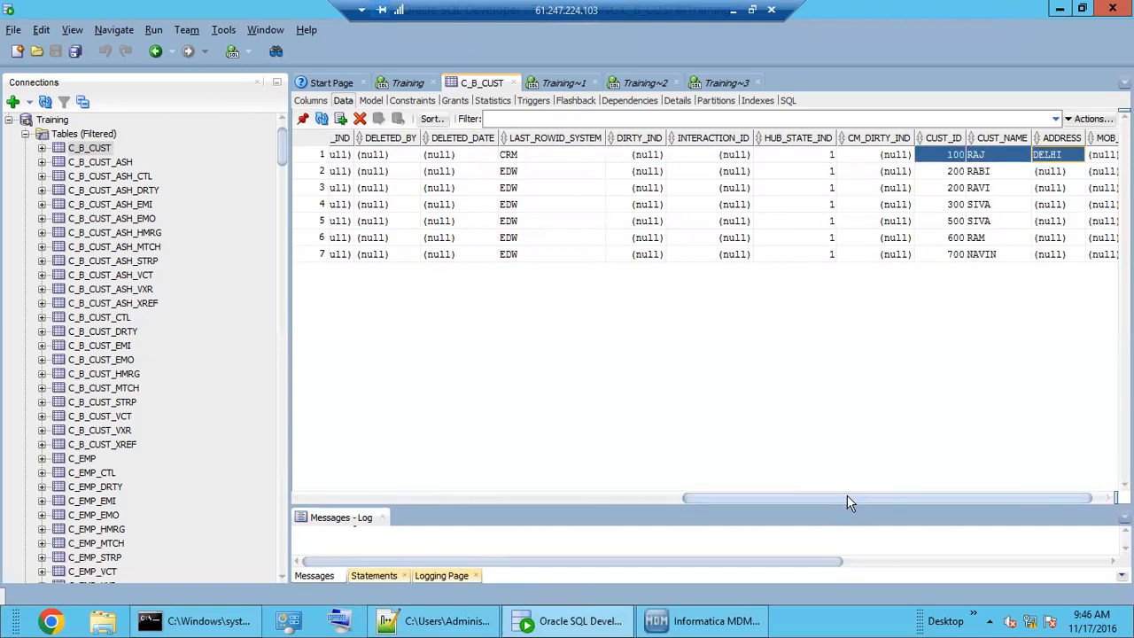
{"action": "left_click_drag", "start_coordinate": [808, 497], "coordinate": [435, 509]}
{"action": "left_click_drag", "start_coordinate": [617, 512], "coordinate": [791, 523]}
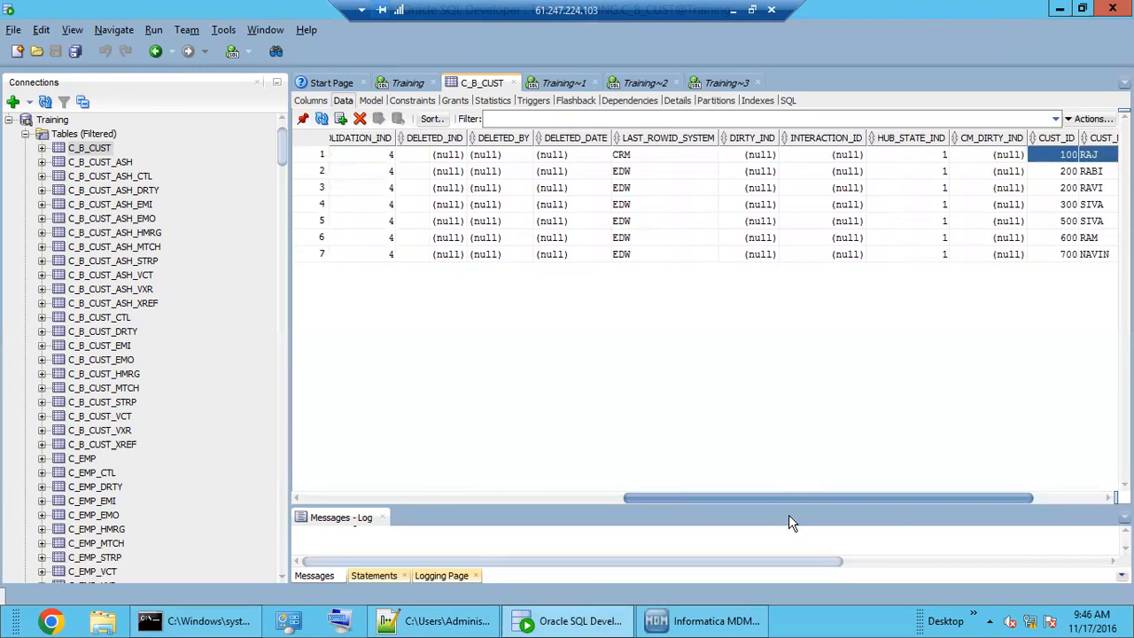
{"action": "left_click_drag", "start_coordinate": [789, 515], "coordinate": [917, 518]}
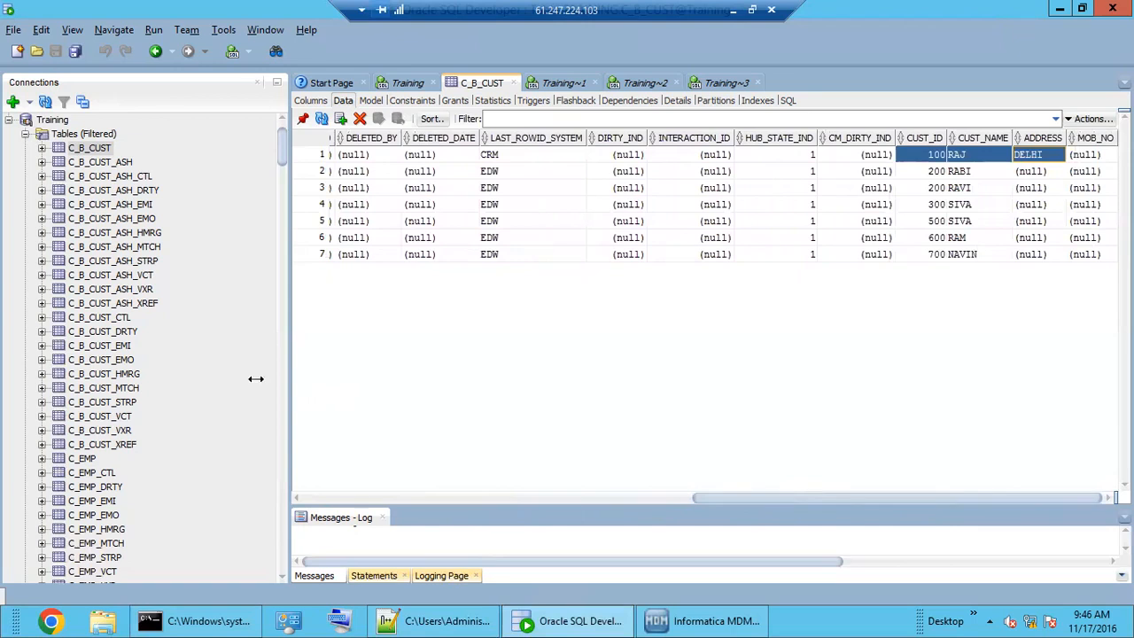
{"action": "left_click", "coordinate": [124, 448]}
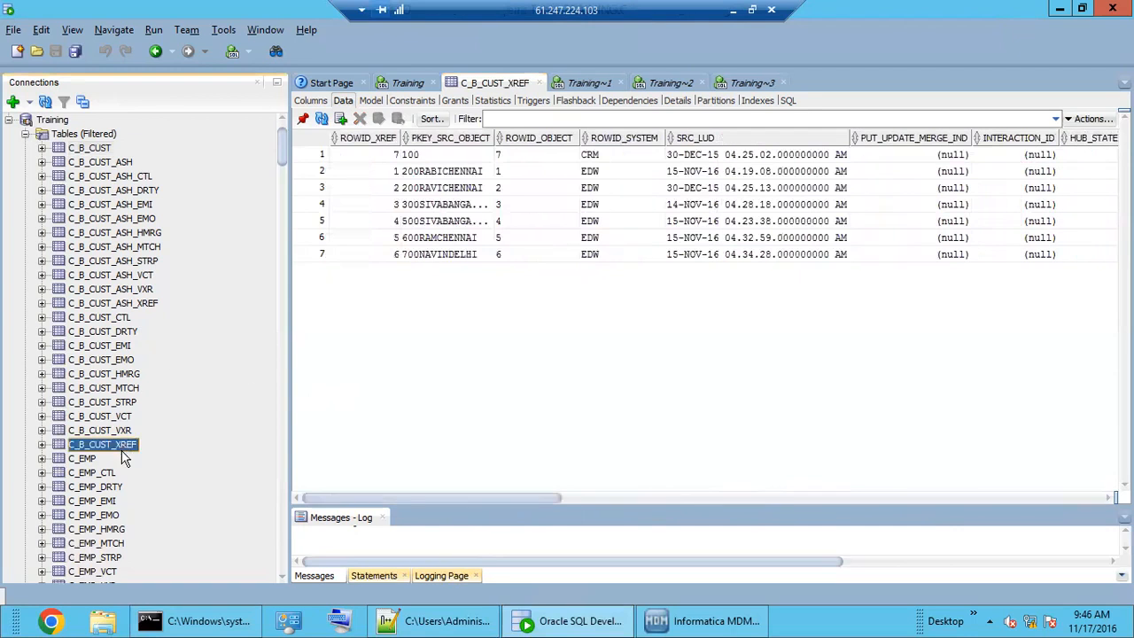
Step: Add a note line "_XREF - cross reference table of base object" below the HUB_STATE_IND section in the notes file
{"action": "left_click", "coordinate": [426, 627]}
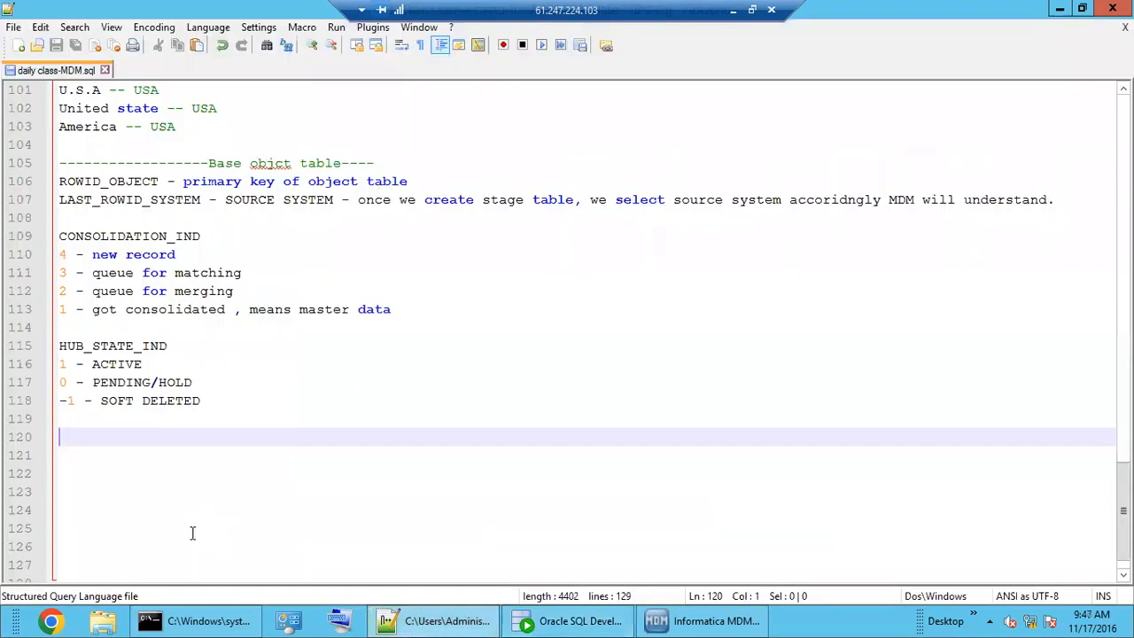
{"action": "type", "text": "XREF"}
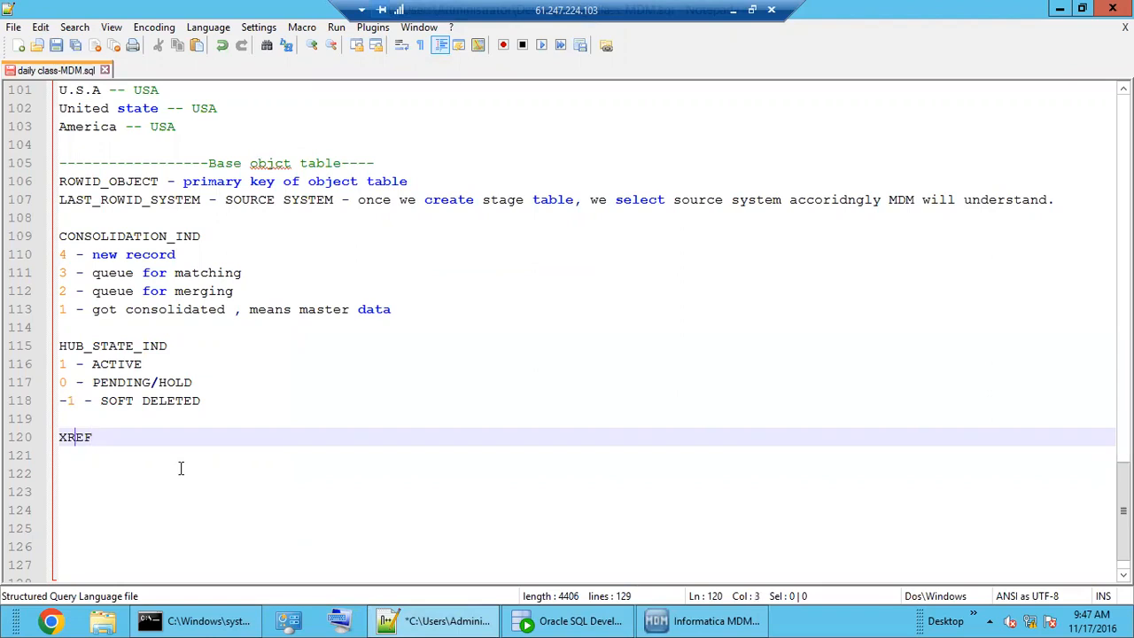
{"action": "type", "text": "_"}
{"action": "key", "text": "End"}
{"action": "type", "text": "- cr"}
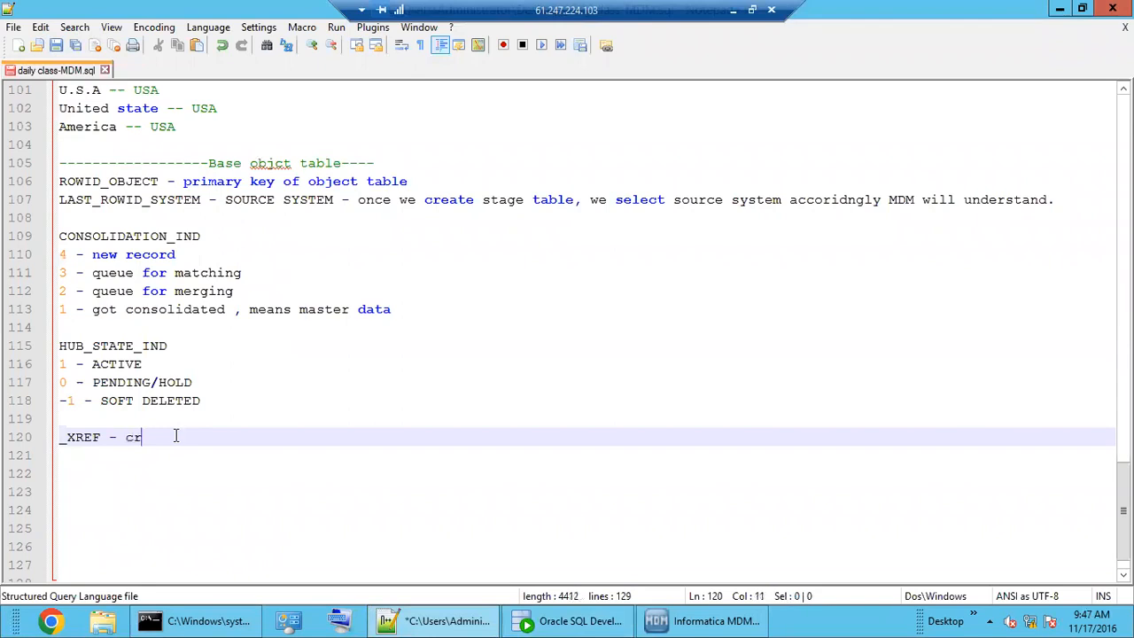
{"action": "type", "text": "oss reference table of base"}
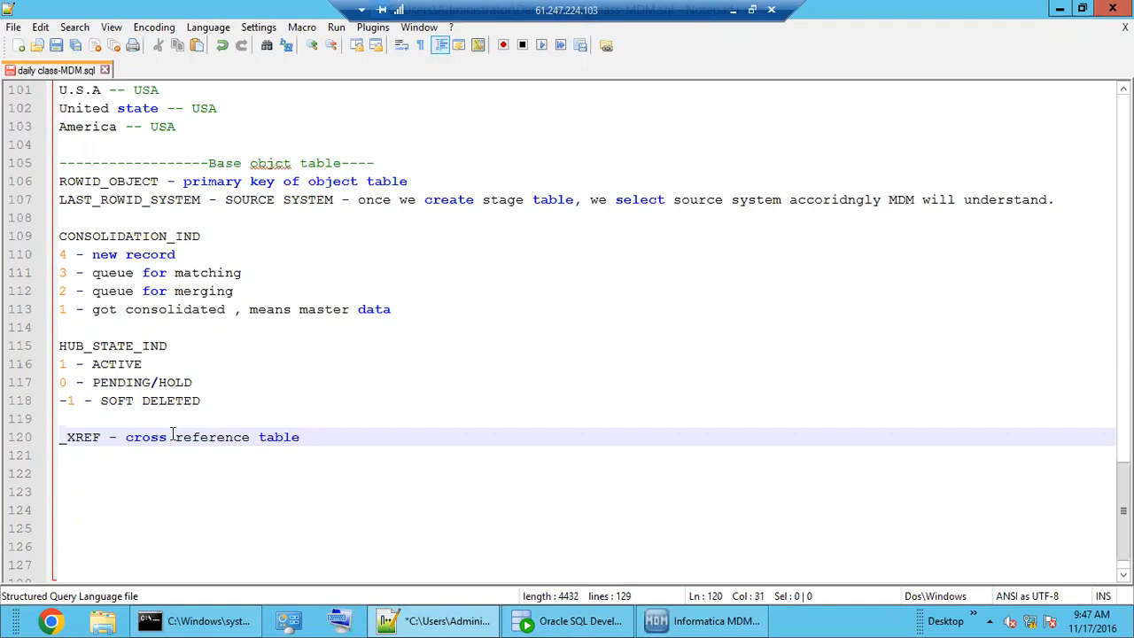
{"action": "type", "text": " object"}
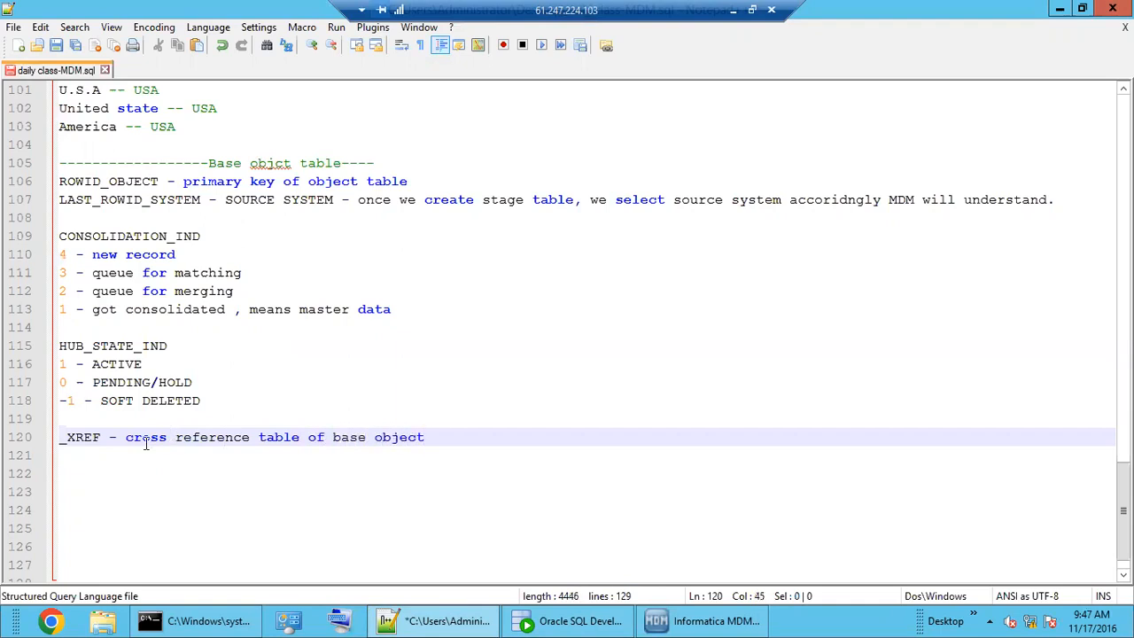
Step: Extend the _XREF note with "- helps to track data from source"
{"action": "double_click", "coordinate": [75, 437]}
{"action": "left_click", "coordinate": [462, 445]}
{"action": "type", "text": "- helps to track data from source"}
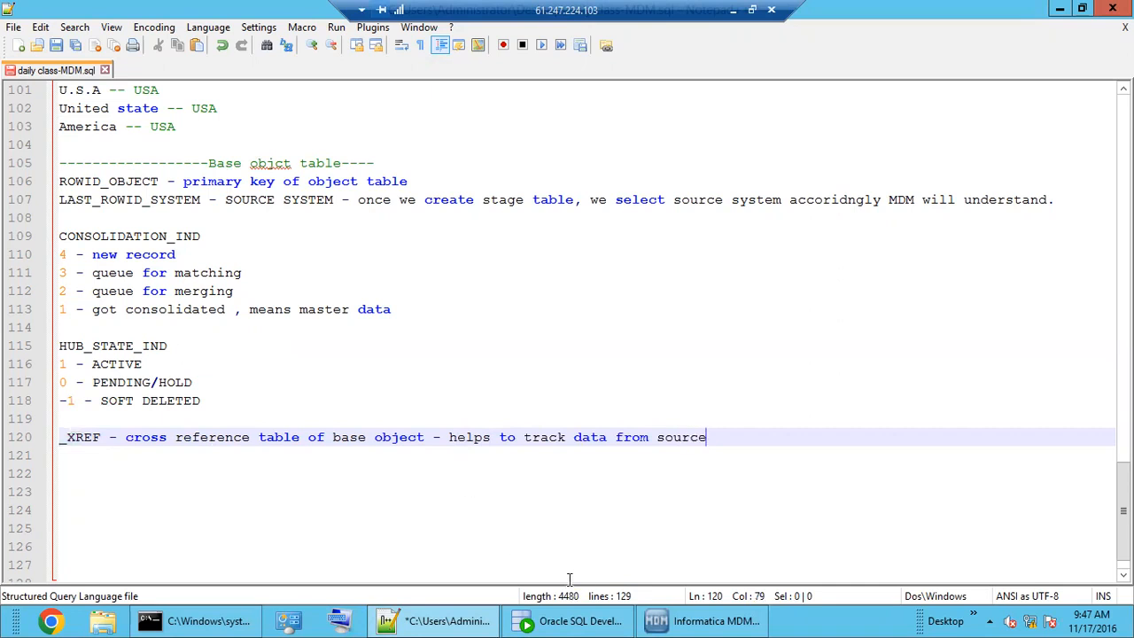
Step: Compare the PKEY_SRC_OBJECT and ROWID_SYSTEM values across the rows of the C_B_CUST_XREF data
{"action": "left_click", "coordinate": [567, 621]}
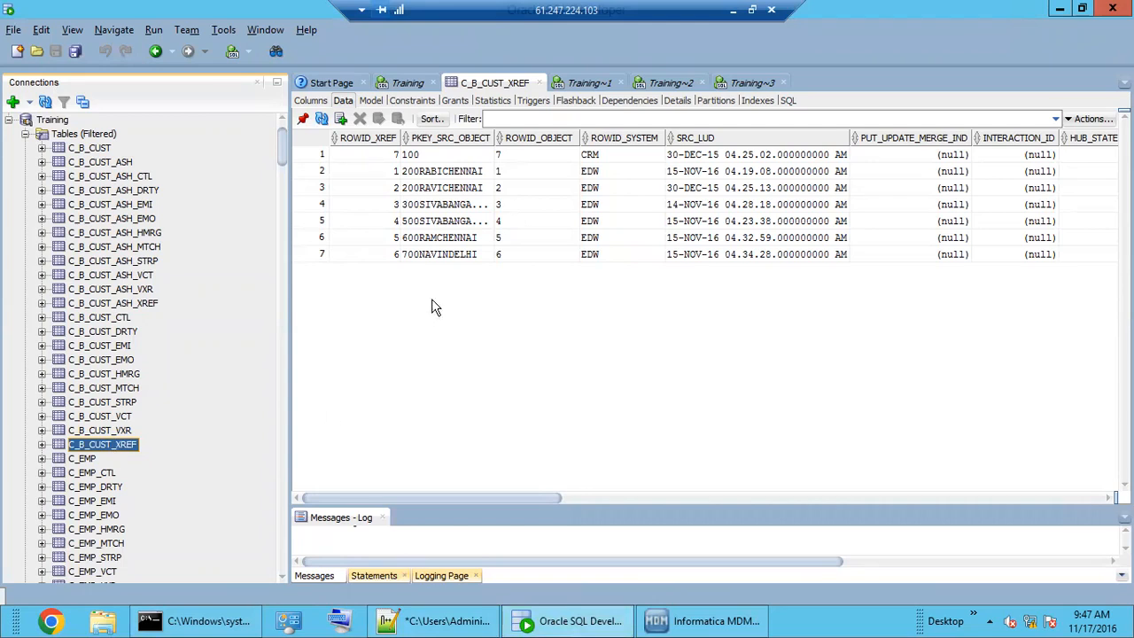
{"action": "left_click", "coordinate": [441, 239]}
{"action": "left_click", "coordinate": [436, 156]}
{"action": "left_click_drag", "start_coordinate": [440, 185], "coordinate": [441, 256]}
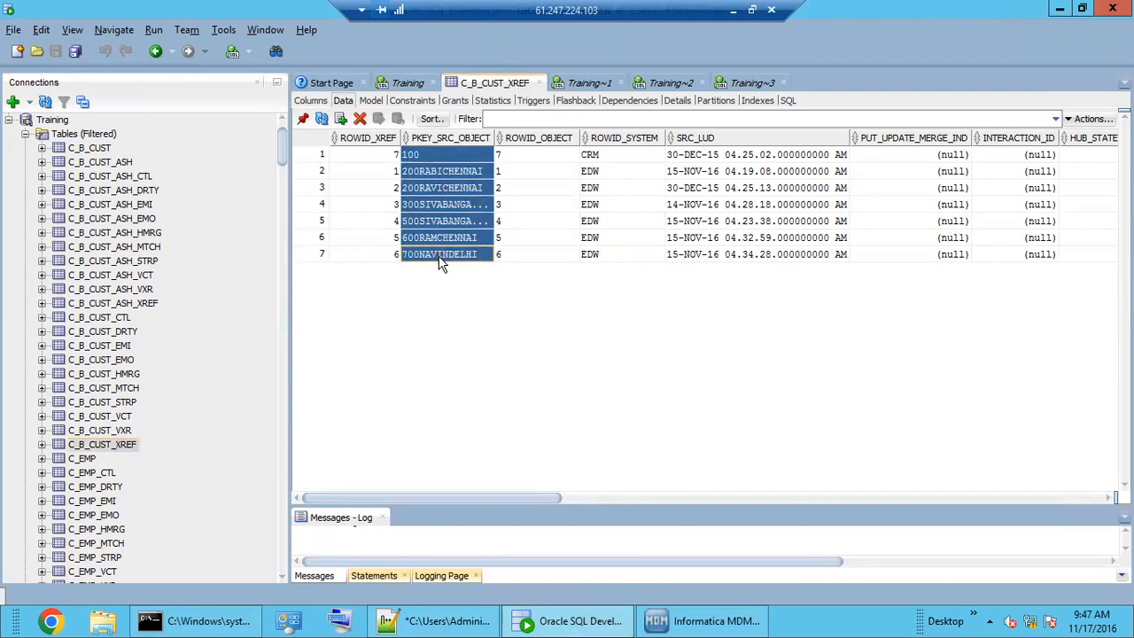
{"action": "left_click", "coordinate": [606, 163]}
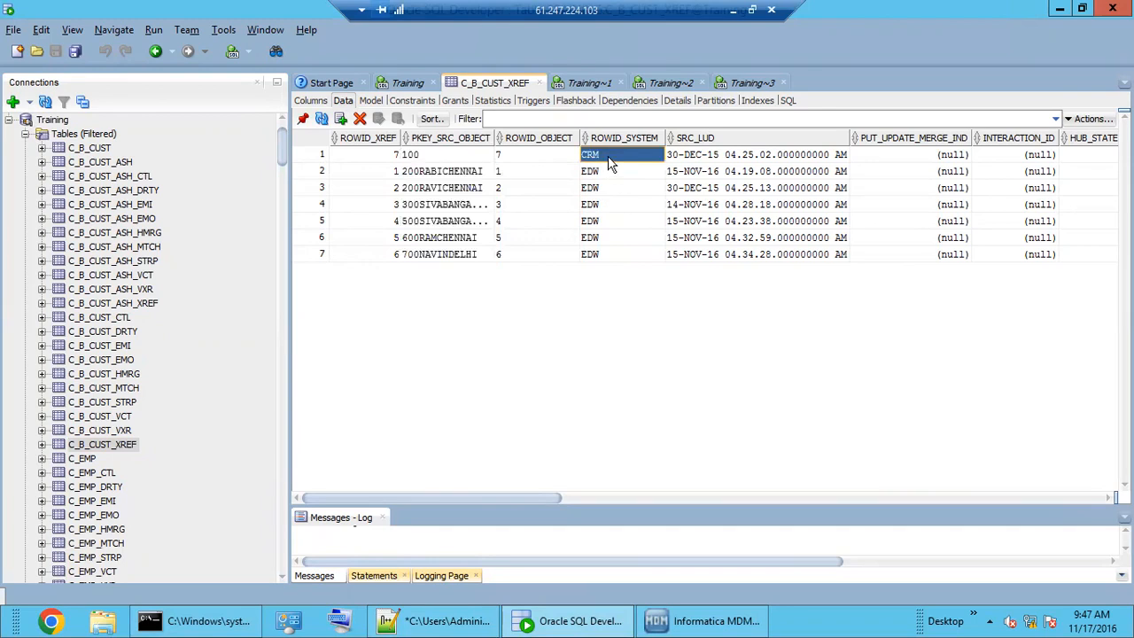
{"action": "left_click", "coordinate": [454, 163]}
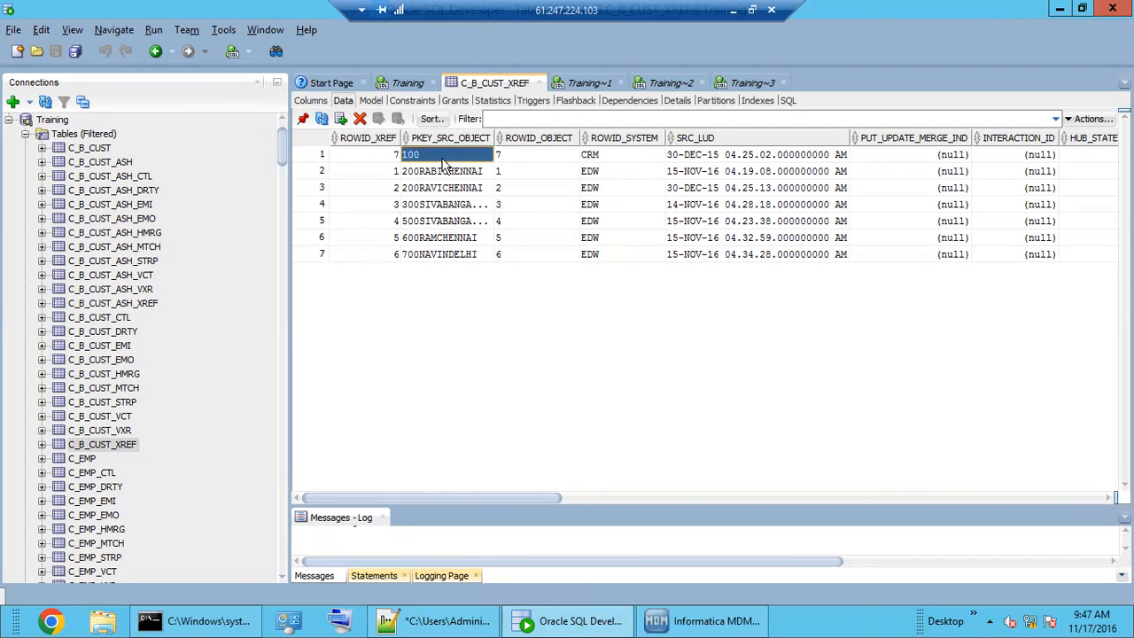
{"action": "left_click", "coordinate": [608, 165]}
{"action": "left_click", "coordinate": [455, 165]}
{"action": "left_click", "coordinate": [605, 165]}
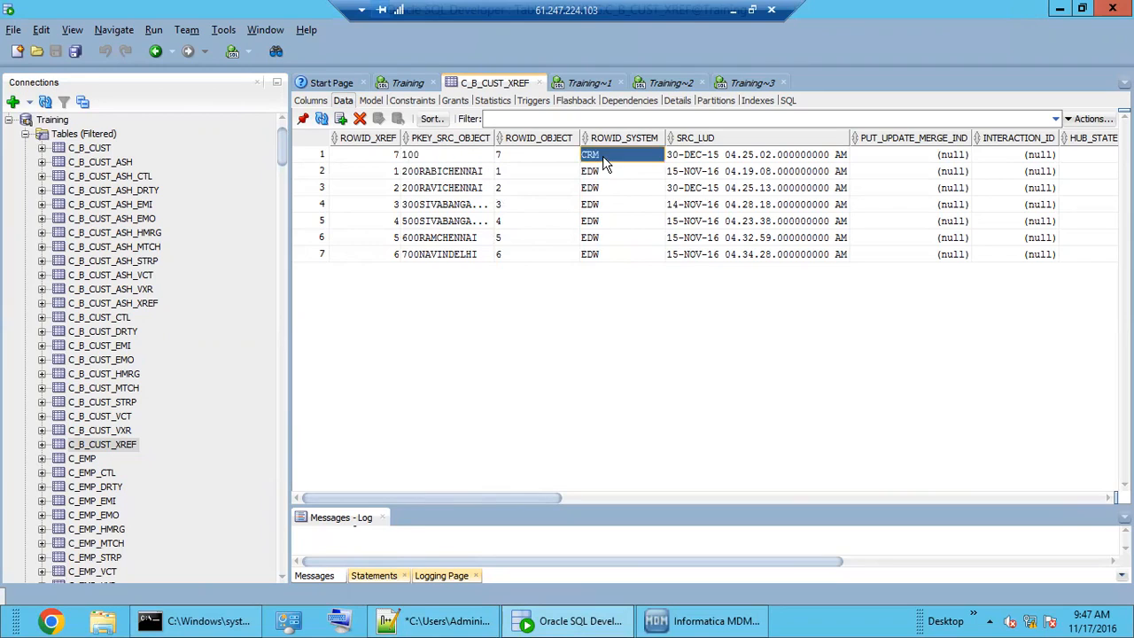
{"action": "left_click", "coordinate": [473, 165]}
{"action": "left_click", "coordinate": [596, 163]}
{"action": "left_click", "coordinate": [450, 161]}
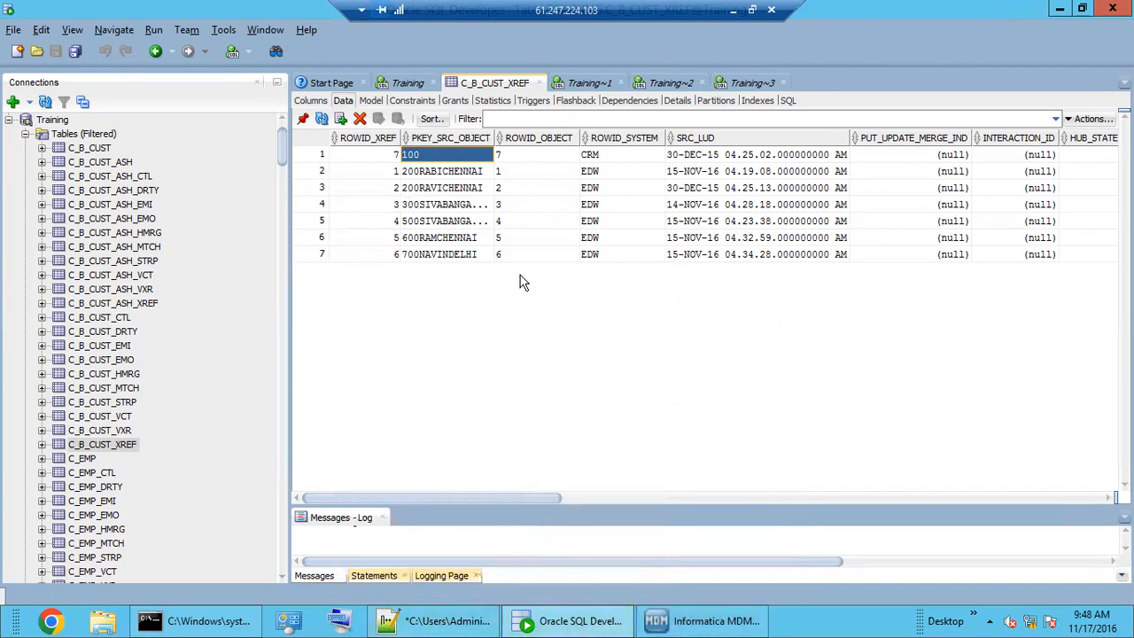
Step: Open the C_L_CUST landing table and examine its CUST_NAME, ADDRESS and SRC_SYSTEM values
{"action": "left_click", "coordinate": [547, 622]}
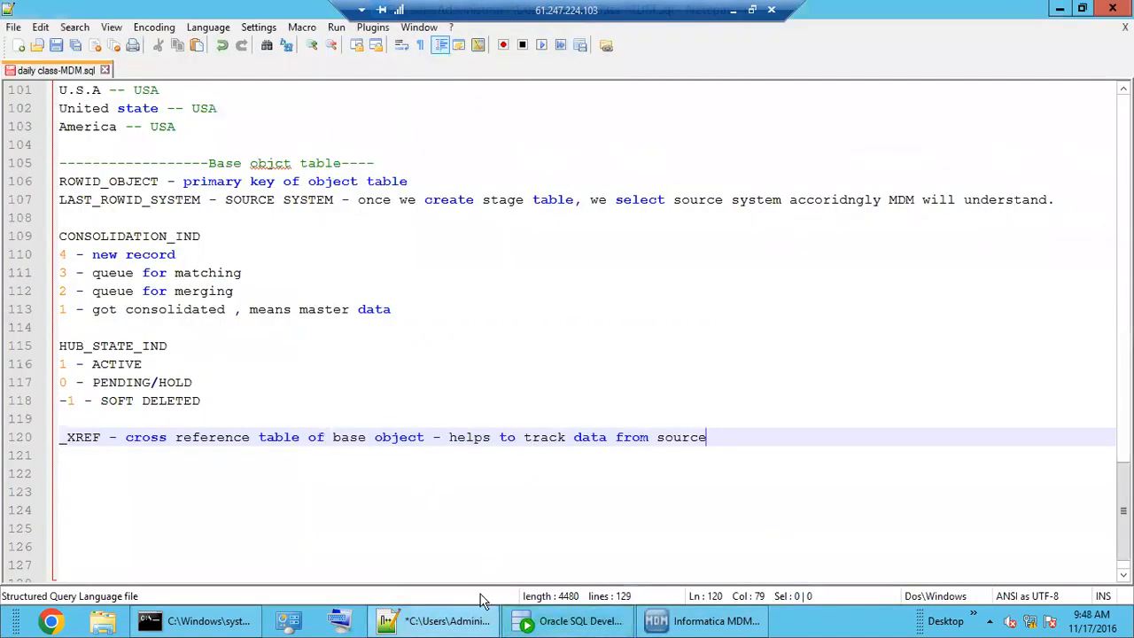
{"action": "left_click", "coordinate": [536, 622]}
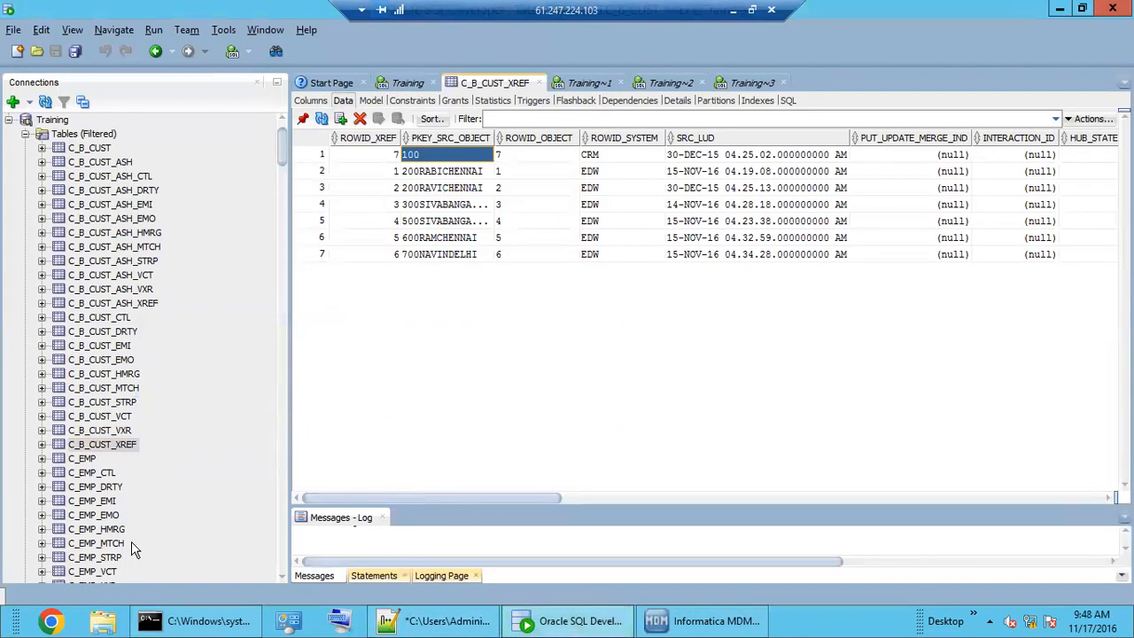
{"action": "scroll", "coordinate": [118, 526], "scroll_direction": "down", "scroll_amount": 3}
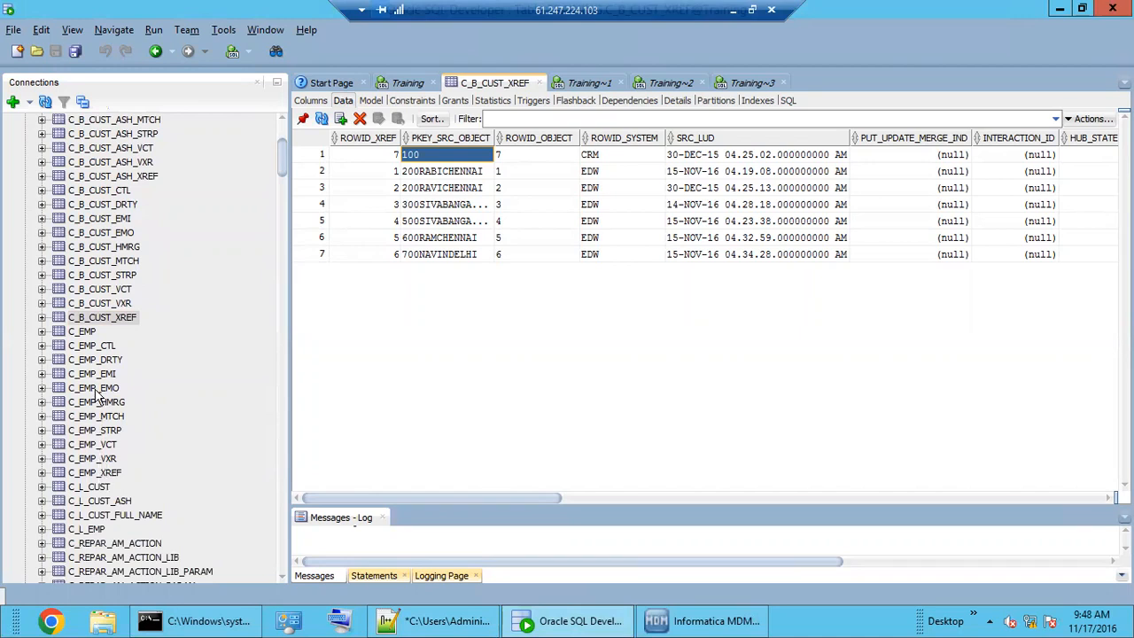
{"action": "left_click", "coordinate": [92, 489]}
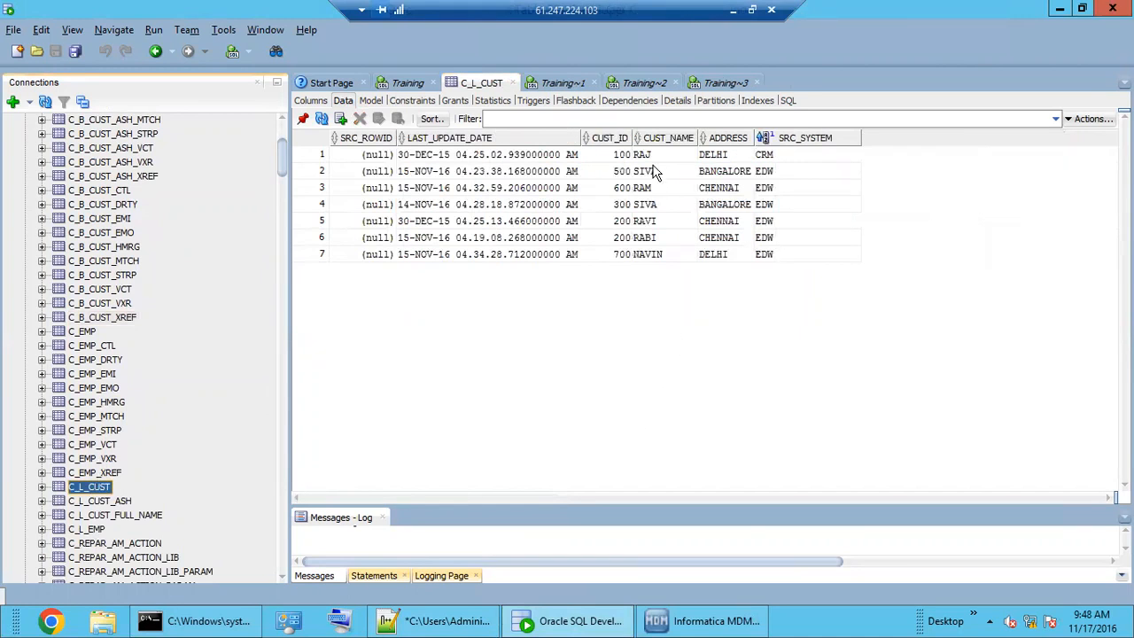
{"action": "left_click", "coordinate": [667, 155]}
{"action": "left_click", "coordinate": [778, 154]}
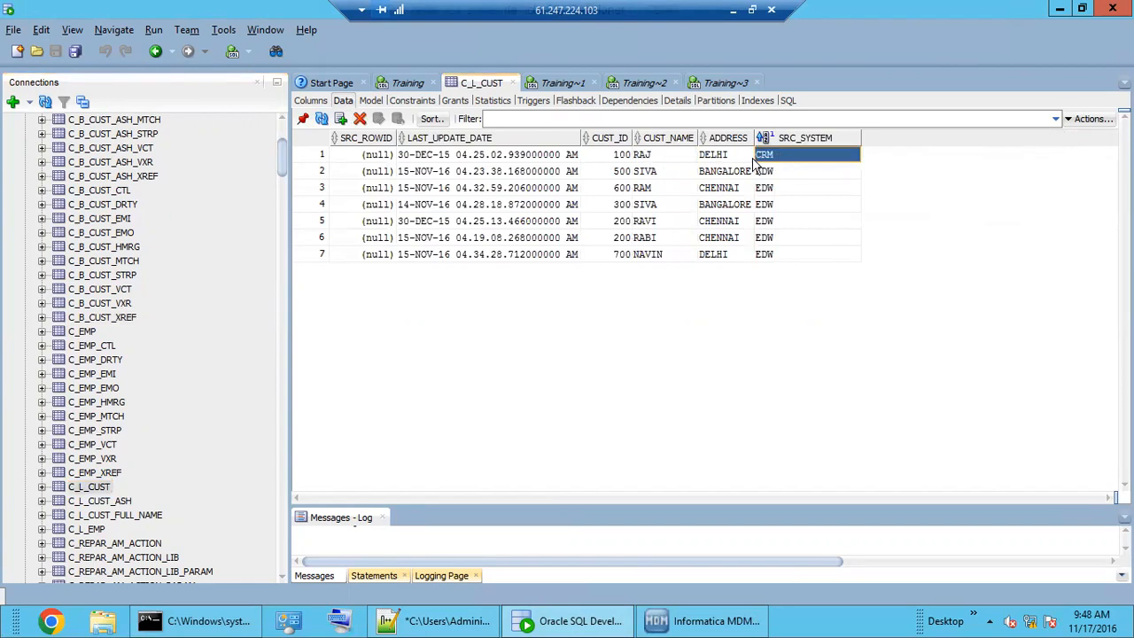
{"action": "left_click", "coordinate": [704, 159]}
{"action": "left_click", "coordinate": [658, 154]}
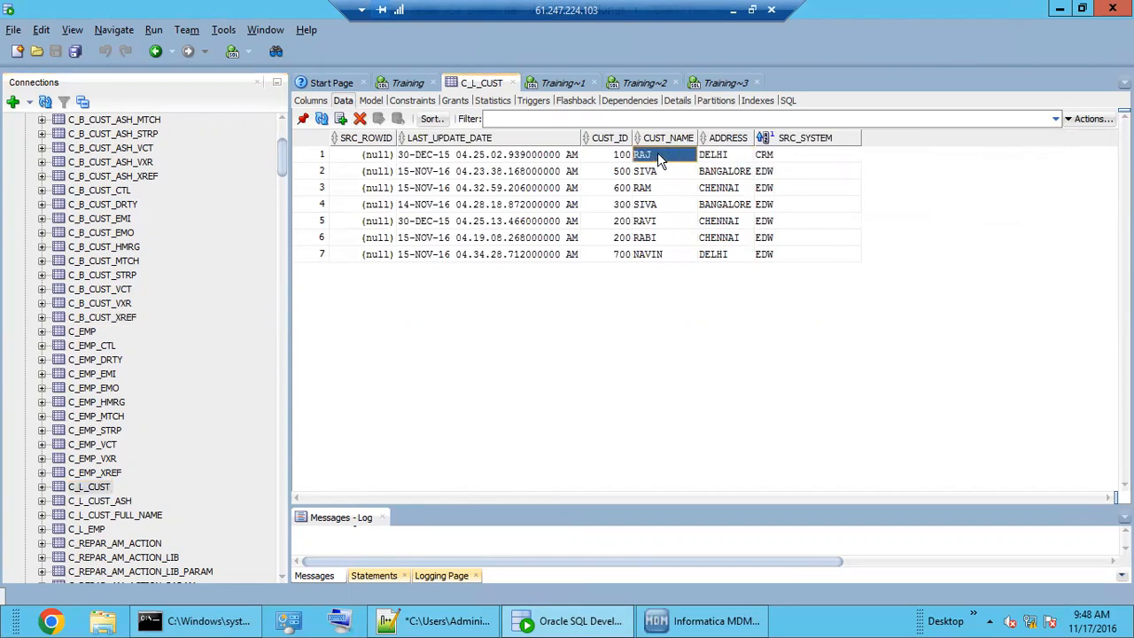
{"action": "left_click", "coordinate": [716, 158]}
{"action": "left_click", "coordinate": [734, 157]}
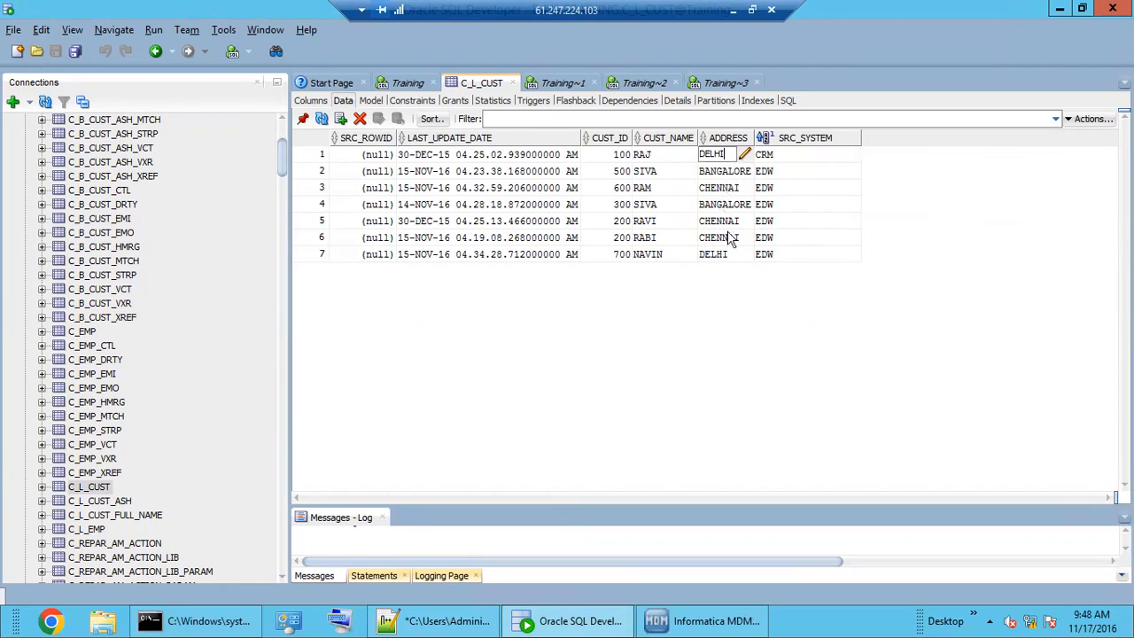
Step: Change the first row's ADDRESS in C_L_CUST to DELHI 123 and commit the change
{"action": "left_click", "coordinate": [882, 362]}
{"action": "left_click", "coordinate": [747, 157]}
{"action": "left_click", "coordinate": [746, 156]}
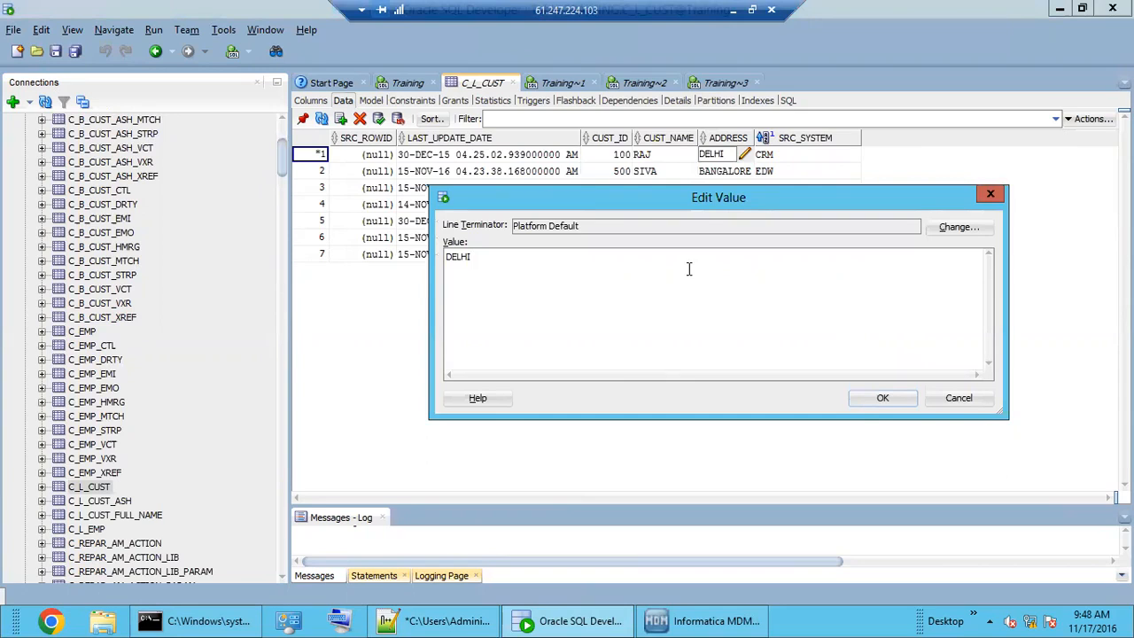
{"action": "left_click", "coordinate": [853, 399]}
{"action": "left_click", "coordinate": [378, 118]}
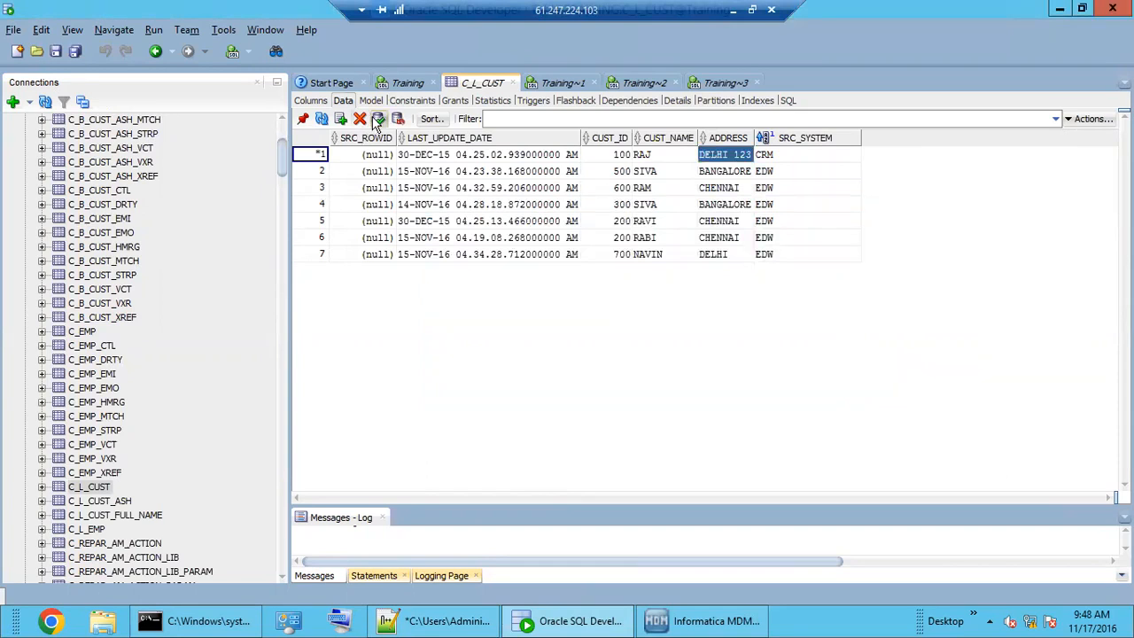
Step: Inspect the edited first row's CUST_ID, CUST_NAME and ADDRESS in C_L_CUST
{"action": "left_click", "coordinate": [727, 156]}
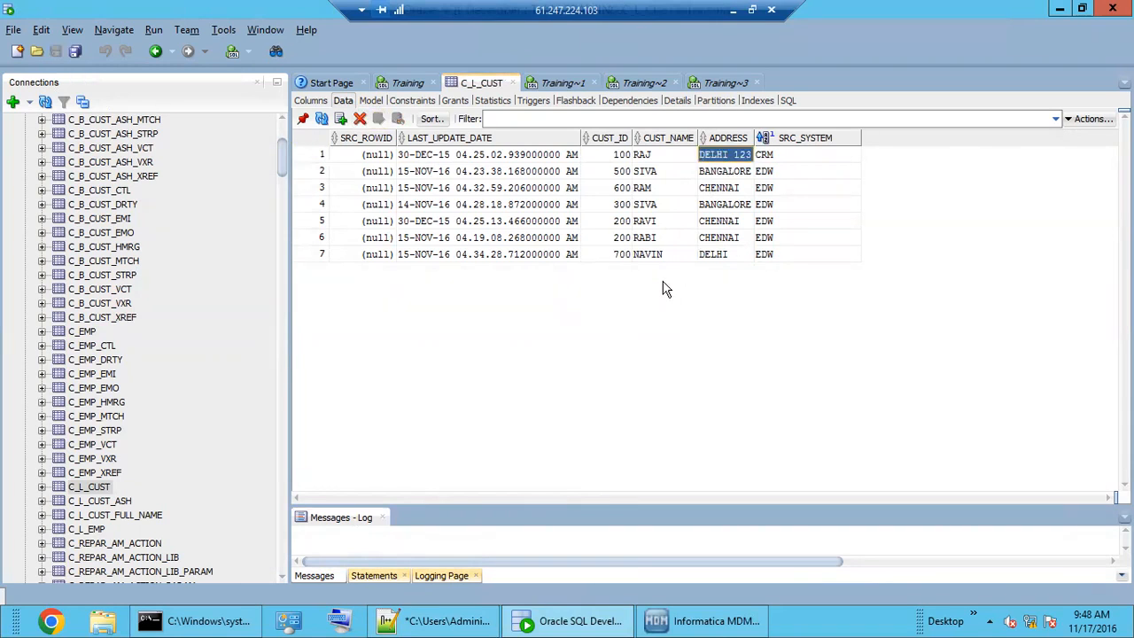
{"action": "left_click_drag", "start_coordinate": [616, 155], "coordinate": [656, 156]}
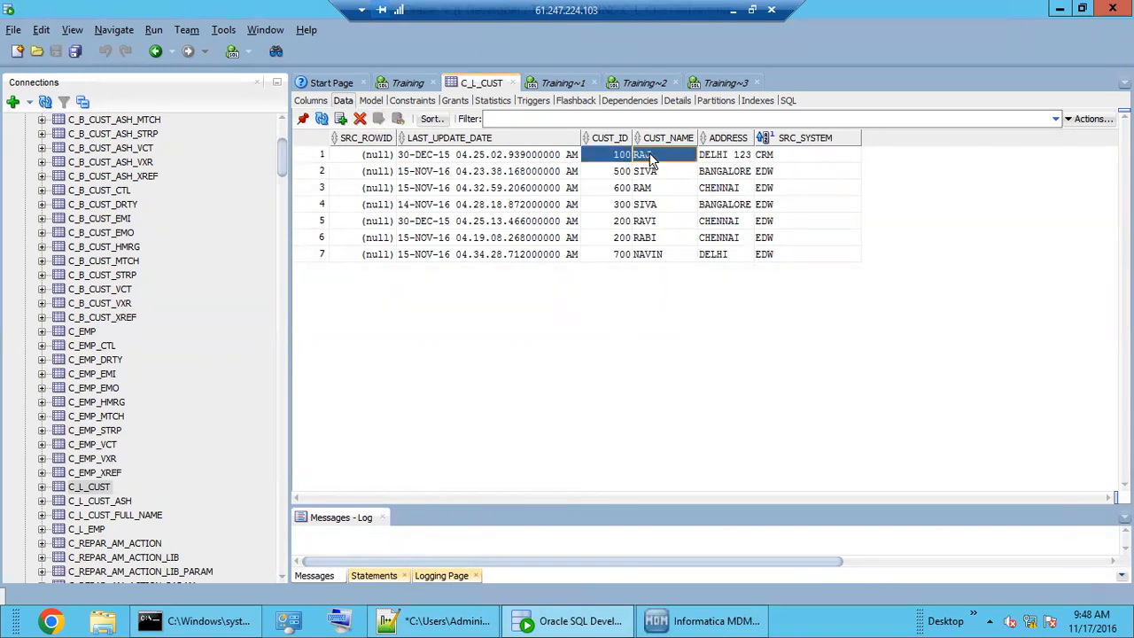
{"action": "left_click", "coordinate": [731, 159]}
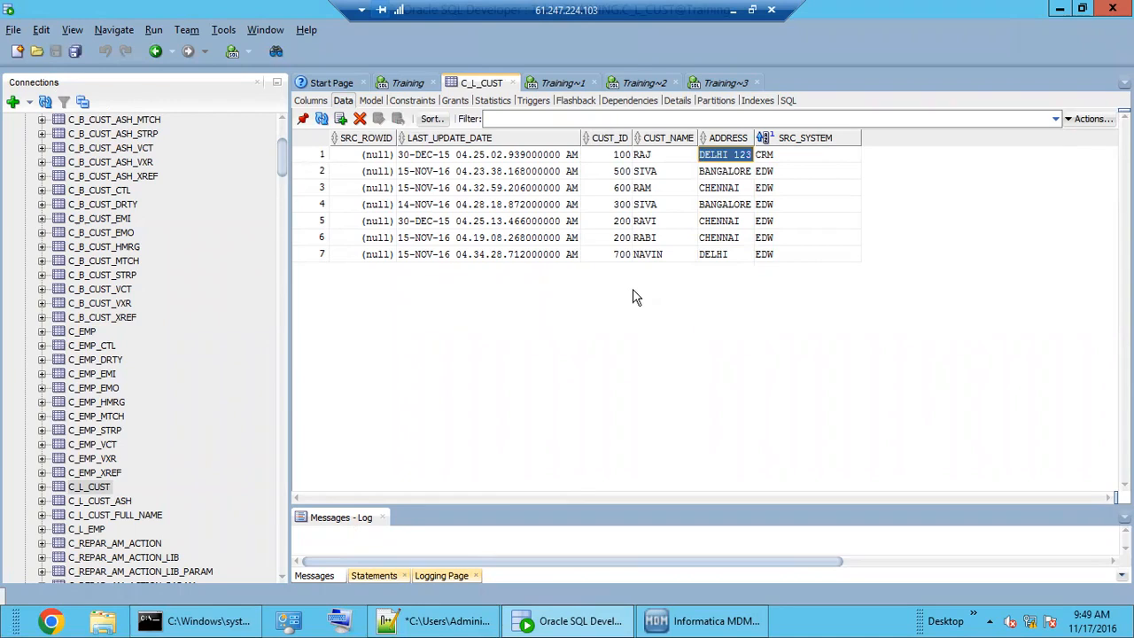
{"action": "left_click", "coordinate": [671, 156]}
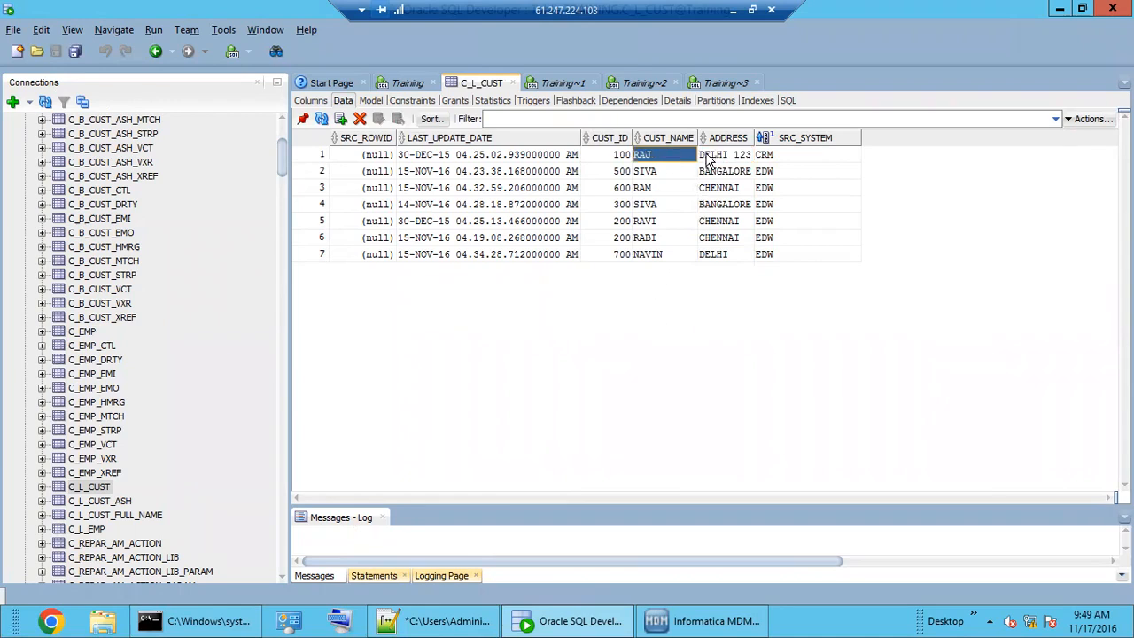
{"action": "left_click", "coordinate": [735, 157]}
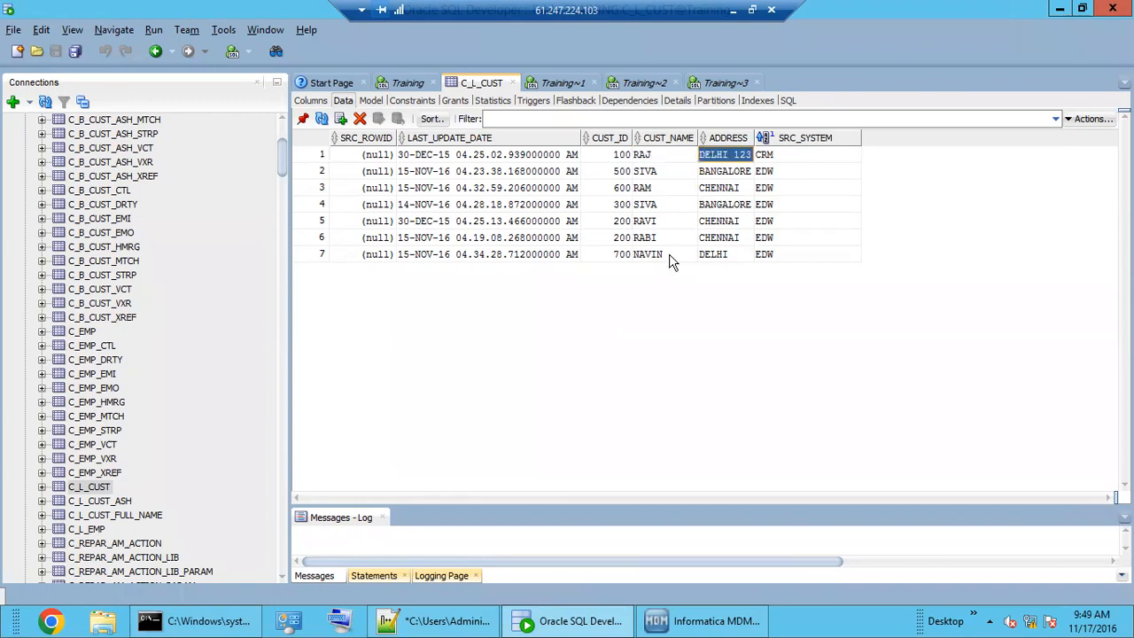
Step: Switch to the MDM Hub Console, execute the M_CRM_CUST stage batch under S_CRM_CUST in Batch Viewer, and open its newest run
{"action": "left_click", "coordinate": [700, 622]}
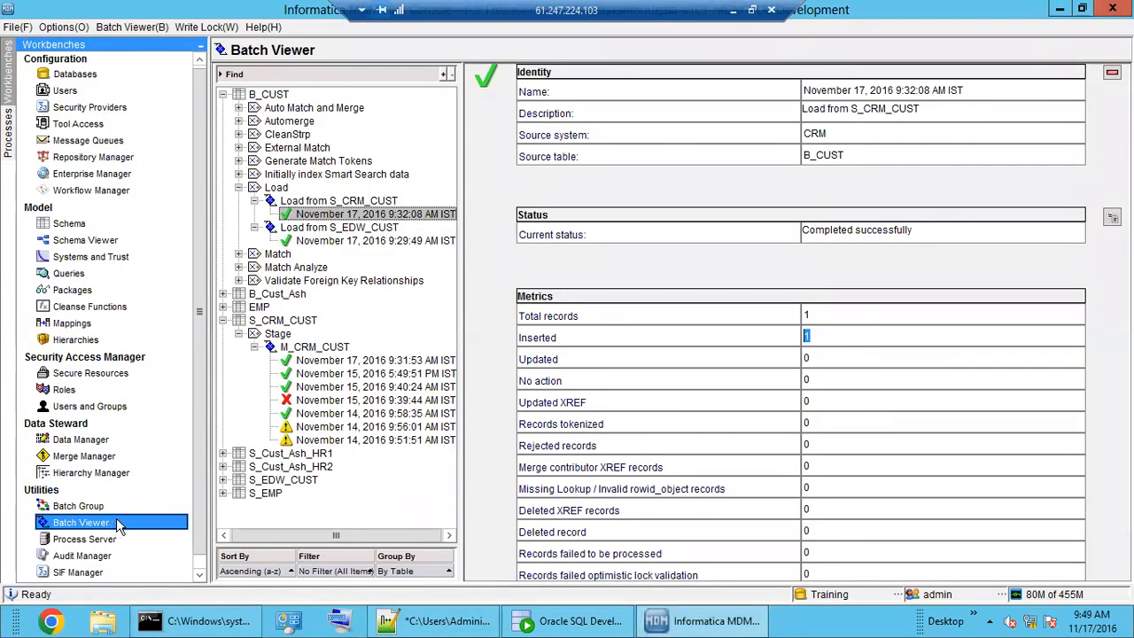
{"action": "left_click", "coordinate": [312, 350]}
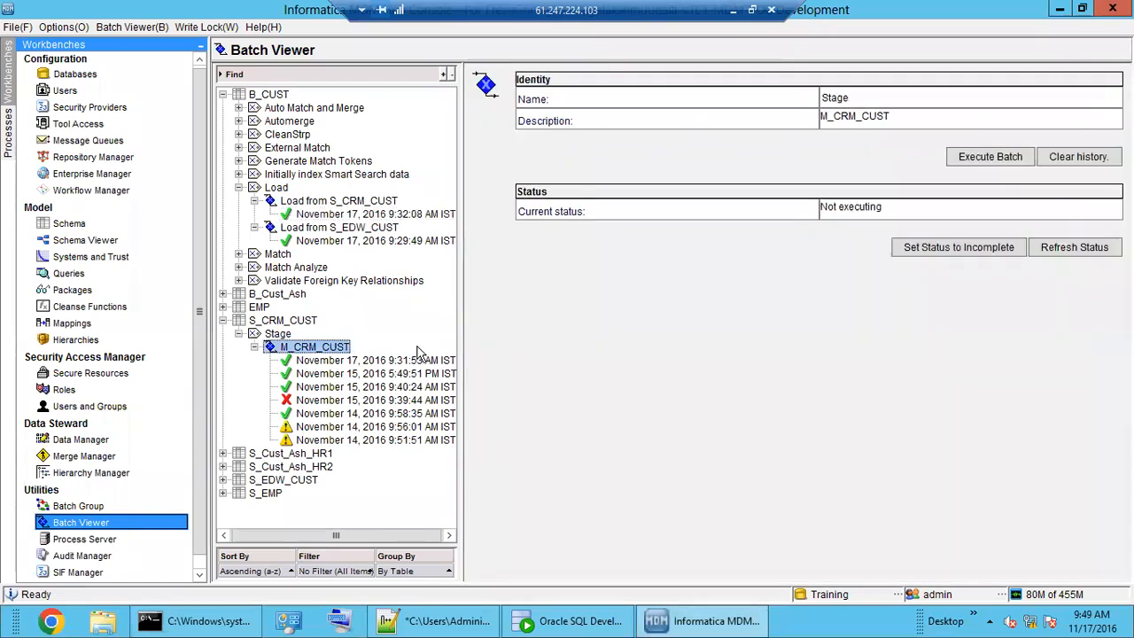
{"action": "left_click", "coordinate": [986, 162]}
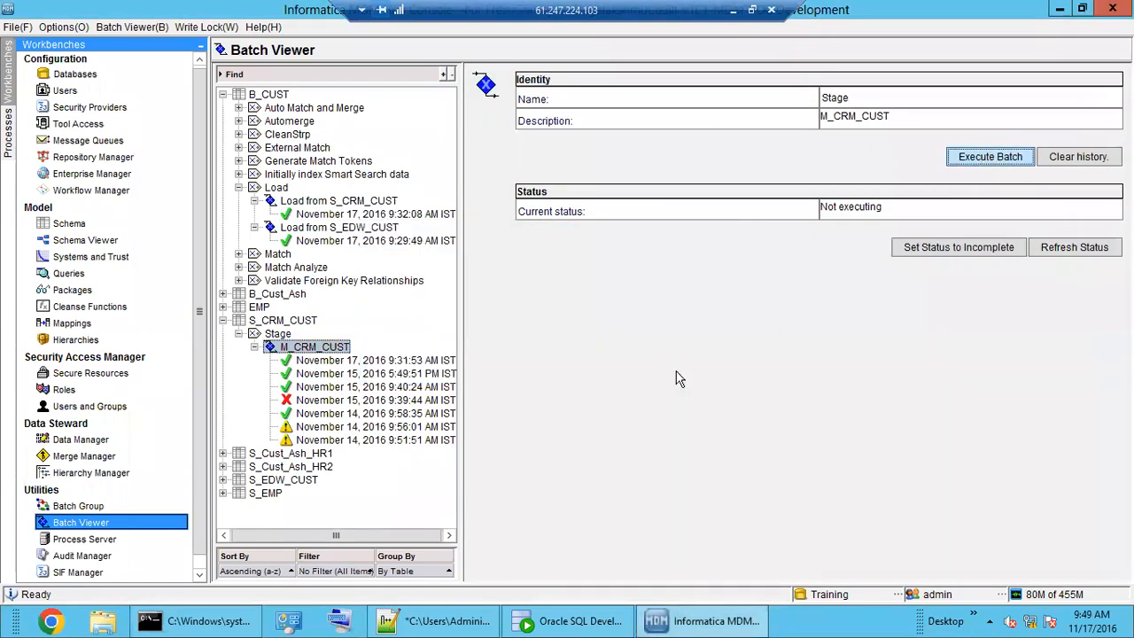
{"action": "left_click", "coordinate": [393, 371]}
{"action": "left_click", "coordinate": [394, 359]}
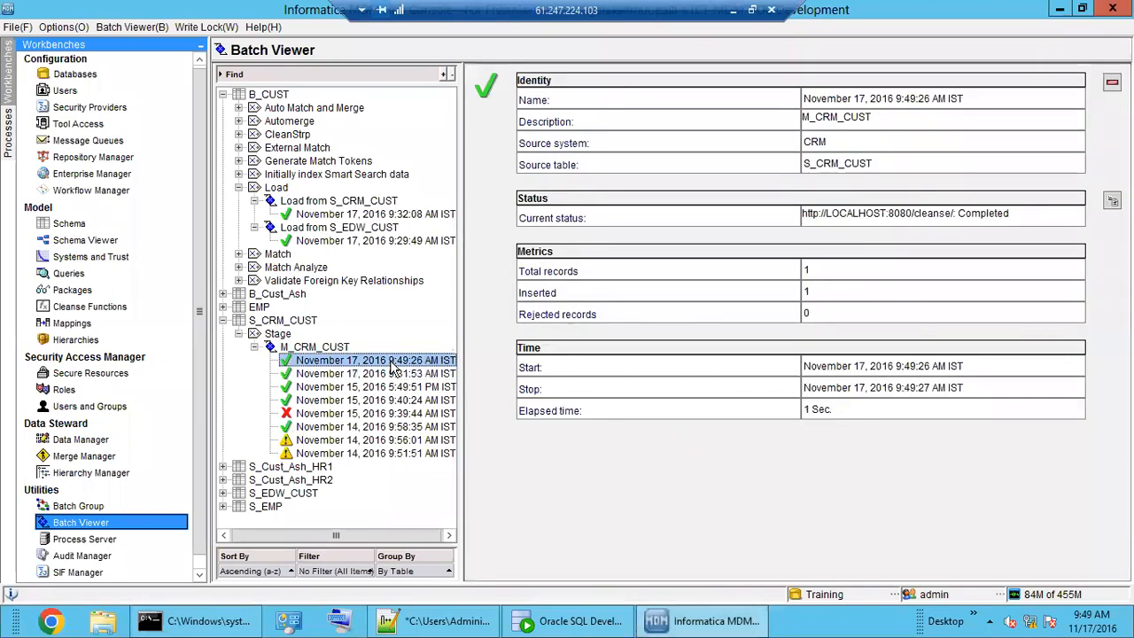
Step: Switch to SQL Developer and open the C_S_EDW_CUST staging table to view its data
{"action": "left_click", "coordinate": [576, 621]}
{"action": "left_click_drag", "start_coordinate": [281, 158], "coordinate": [283, 530]}
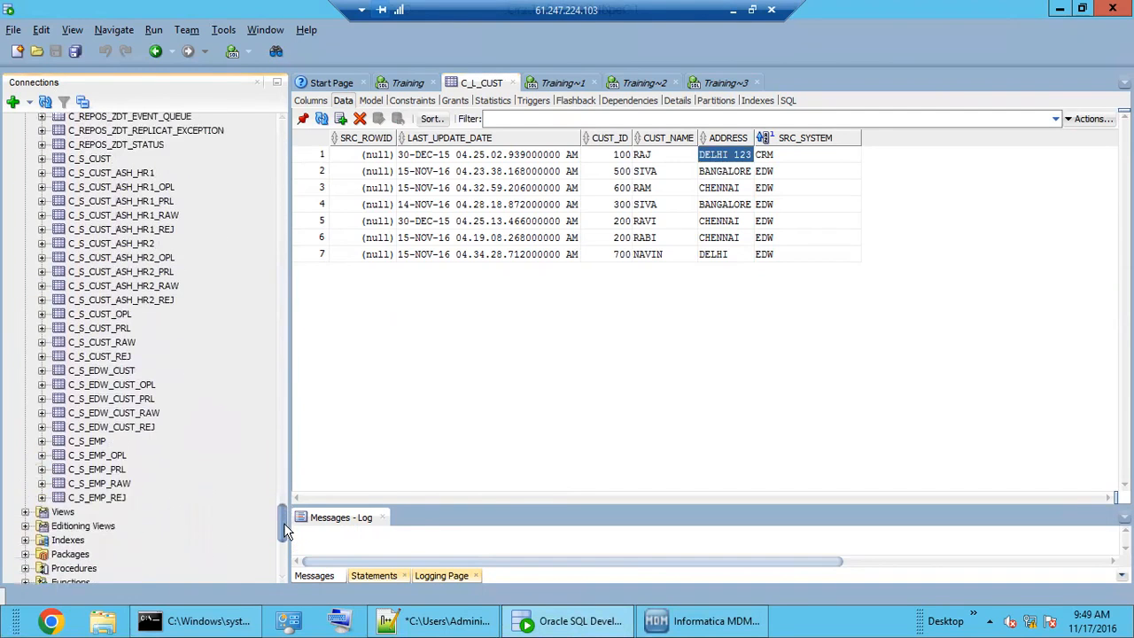
{"action": "left_click", "coordinate": [99, 373]}
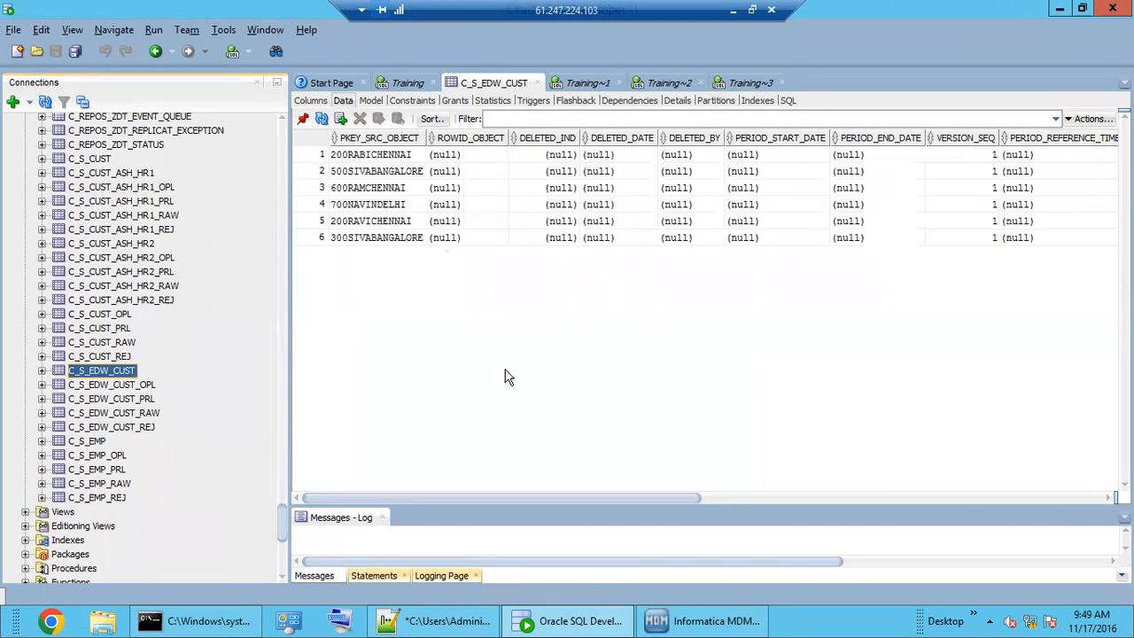
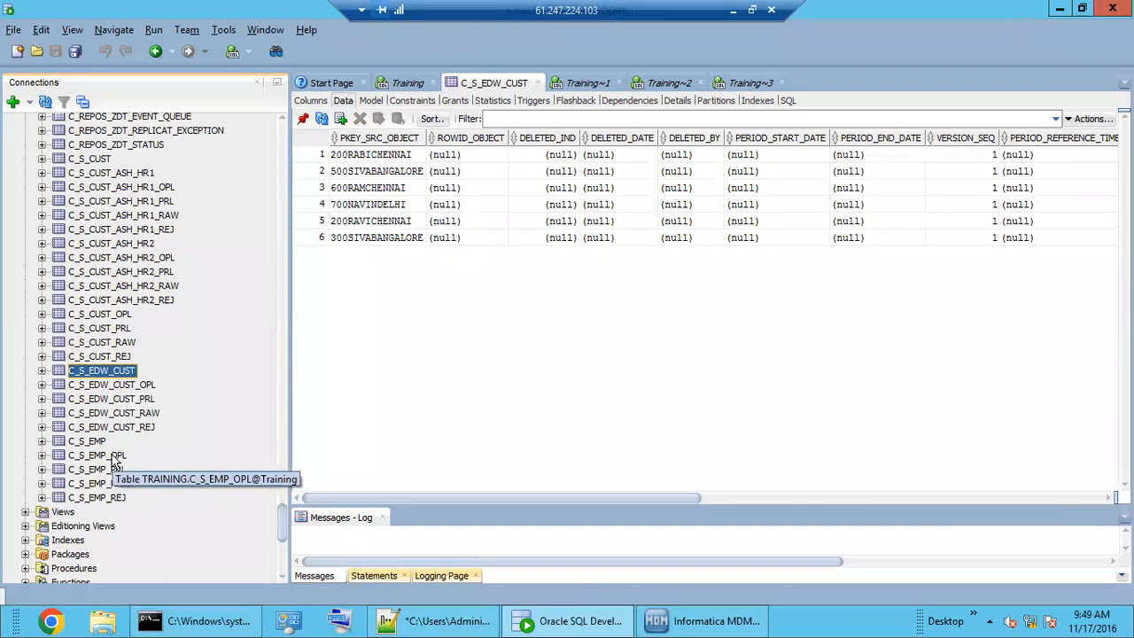
Step: Open the C_S_CUST staging table and inspect its CUST_ID, CUST_NAME, ADDRESS and PKEY_SRC_OBJECT values
{"action": "left_click", "coordinate": [94, 161]}
{"action": "left_click_drag", "start_coordinate": [599, 499], "coordinate": [1046, 493]}
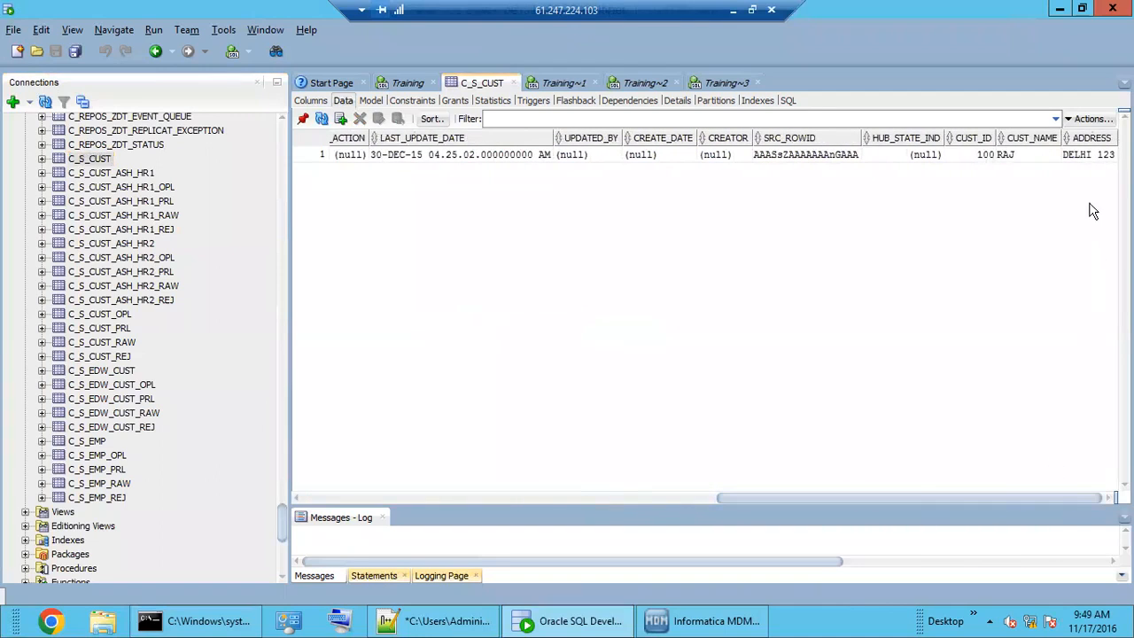
{"action": "left_click", "coordinate": [1092, 156]}
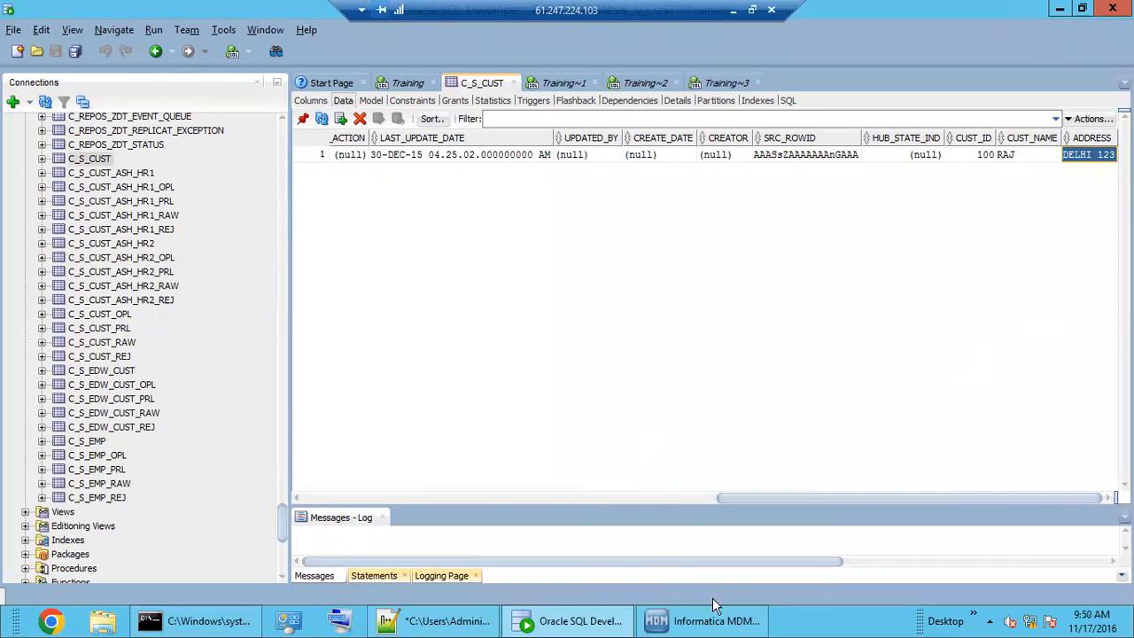
{"action": "mouse_move", "coordinate": [709, 625]}
{"action": "left_click_drag", "start_coordinate": [807, 499], "coordinate": [403, 506]}
{"action": "left_click_drag", "start_coordinate": [525, 500], "coordinate": [873, 499]}
{"action": "left_click_drag", "start_coordinate": [992, 158], "coordinate": [1041, 164]}
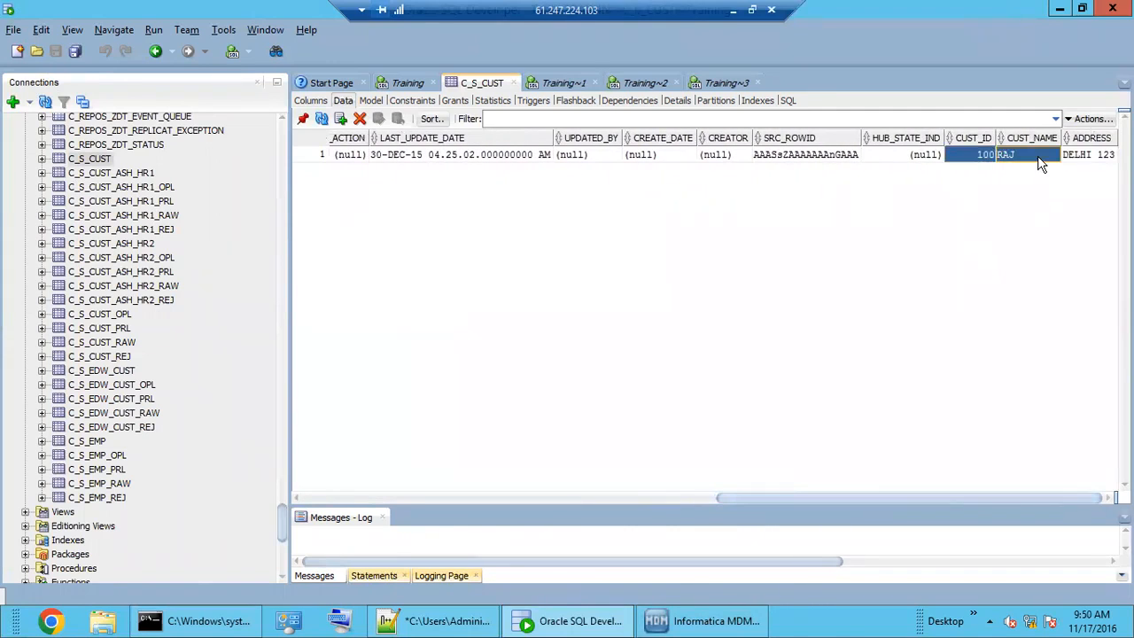
{"action": "left_click", "coordinate": [1085, 158]}
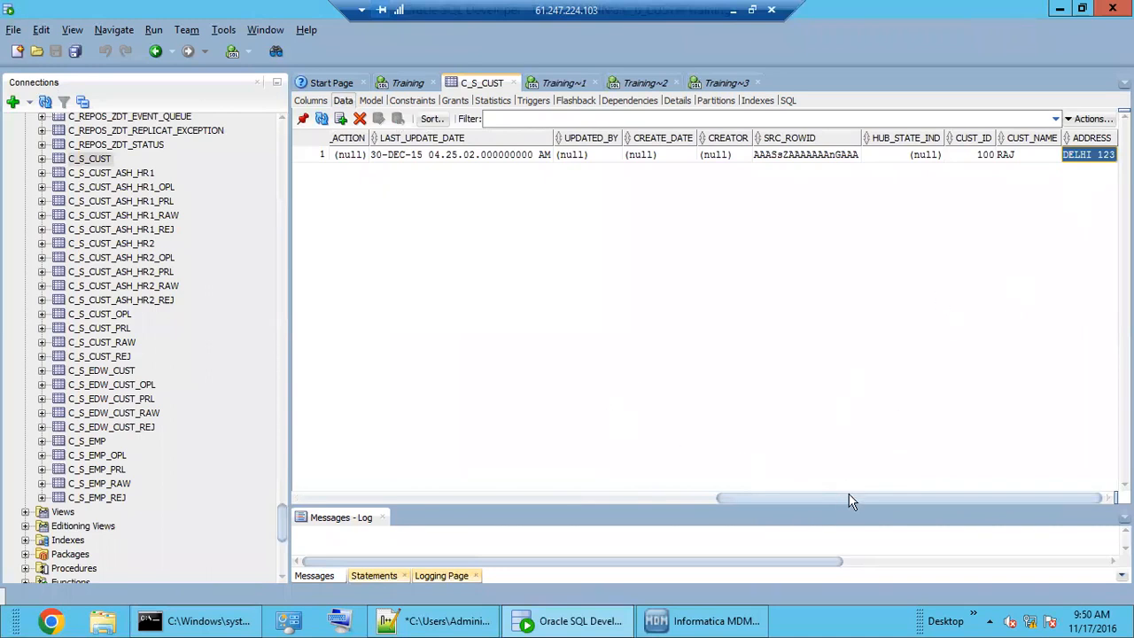
{"action": "left_click_drag", "start_coordinate": [849, 502], "coordinate": [894, 501]}
{"action": "left_click_drag", "start_coordinate": [975, 499], "coordinate": [477, 502]}
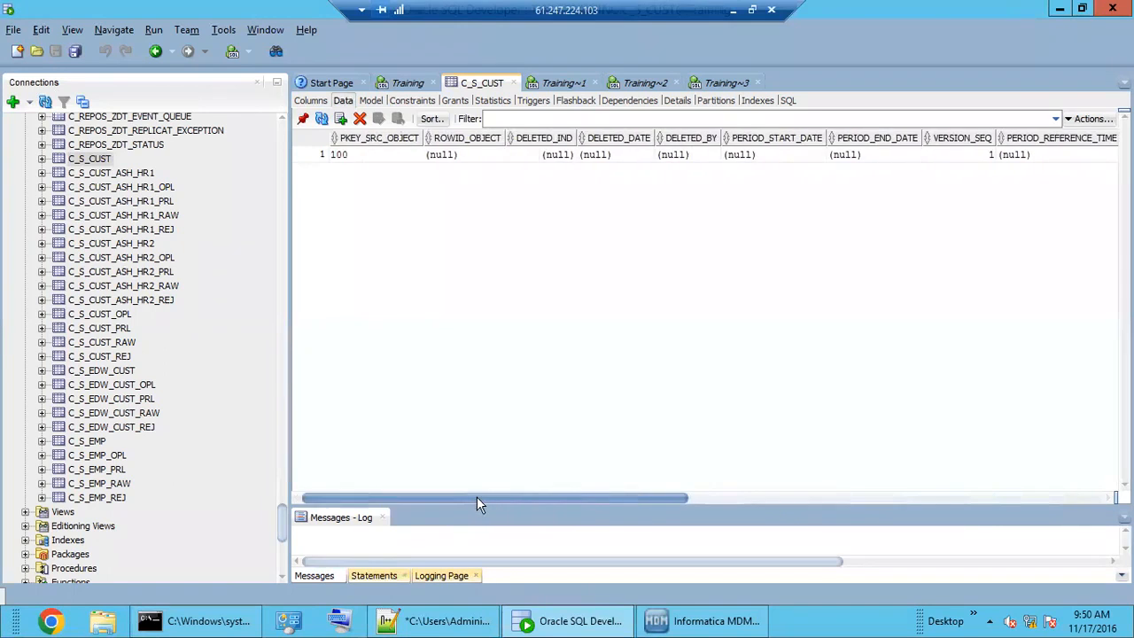
{"action": "left_click", "coordinate": [374, 160]}
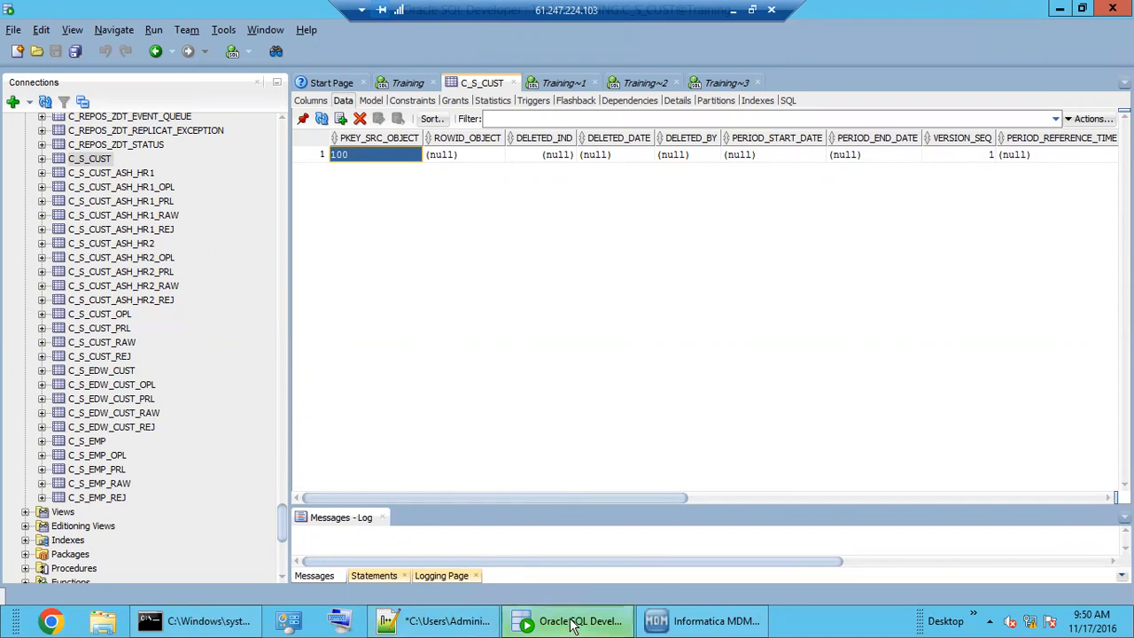
Step: Open the C_B_CUST_XREF table and examine the PKEY_SRC_OBJECT, ROWID_SYSTEM and SRC_LUD columns of its rows
{"action": "left_click_drag", "start_coordinate": [281, 522], "coordinate": [295, 150]}
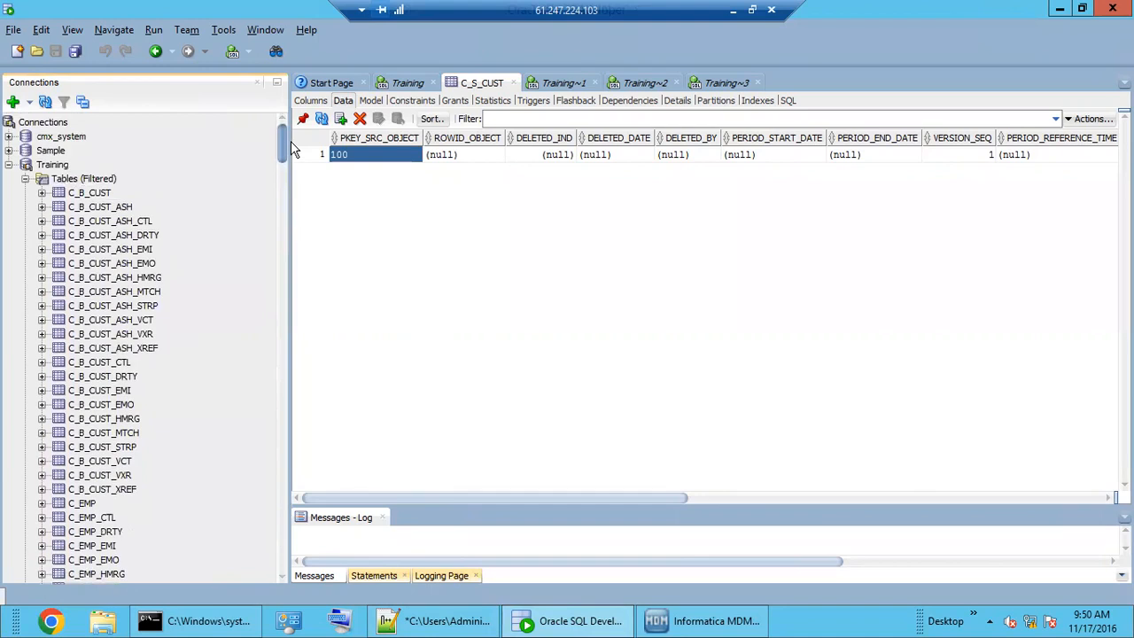
{"action": "left_click", "coordinate": [125, 489]}
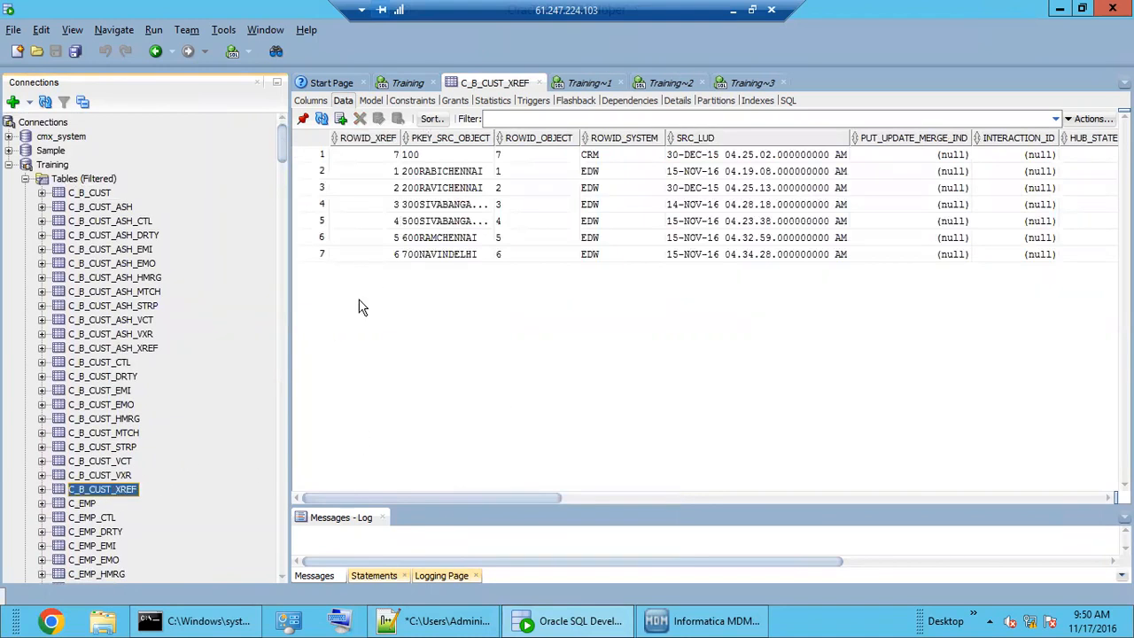
{"action": "left_click", "coordinate": [436, 154]}
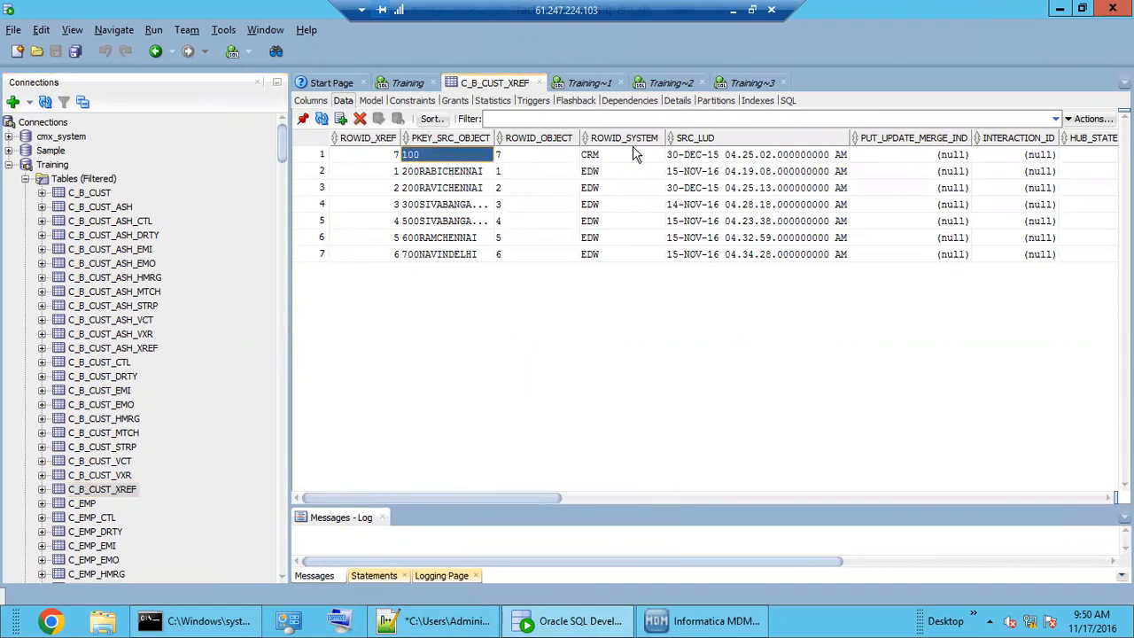
{"action": "left_click", "coordinate": [627, 152]}
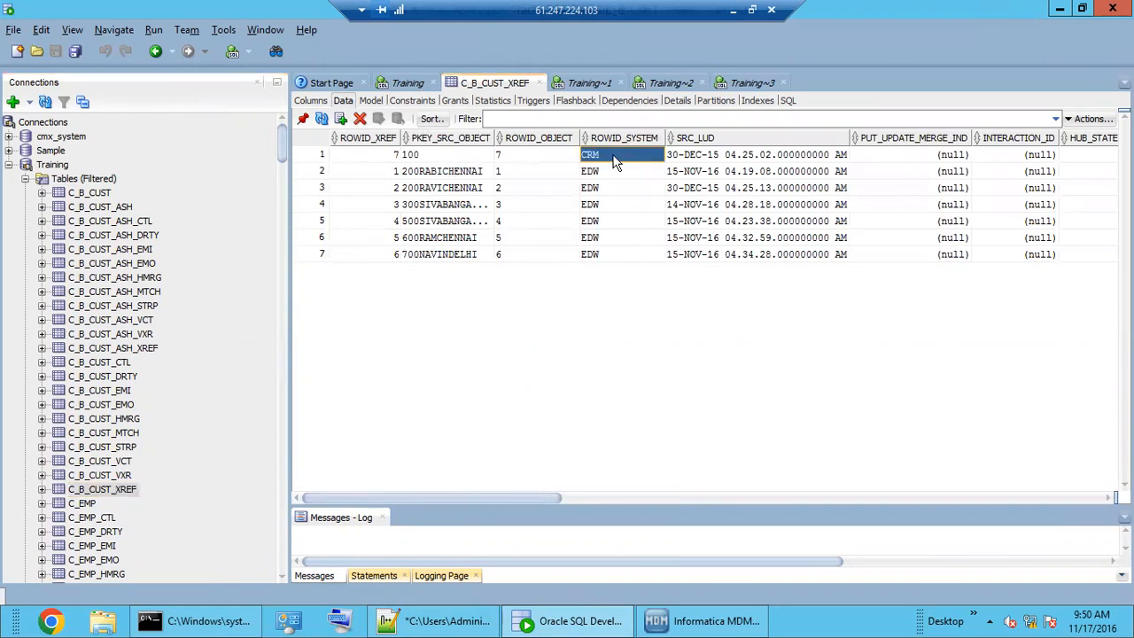
{"action": "left_click", "coordinate": [446, 156]}
{"action": "left_click", "coordinate": [621, 155]}
{"action": "left_click", "coordinate": [454, 158]}
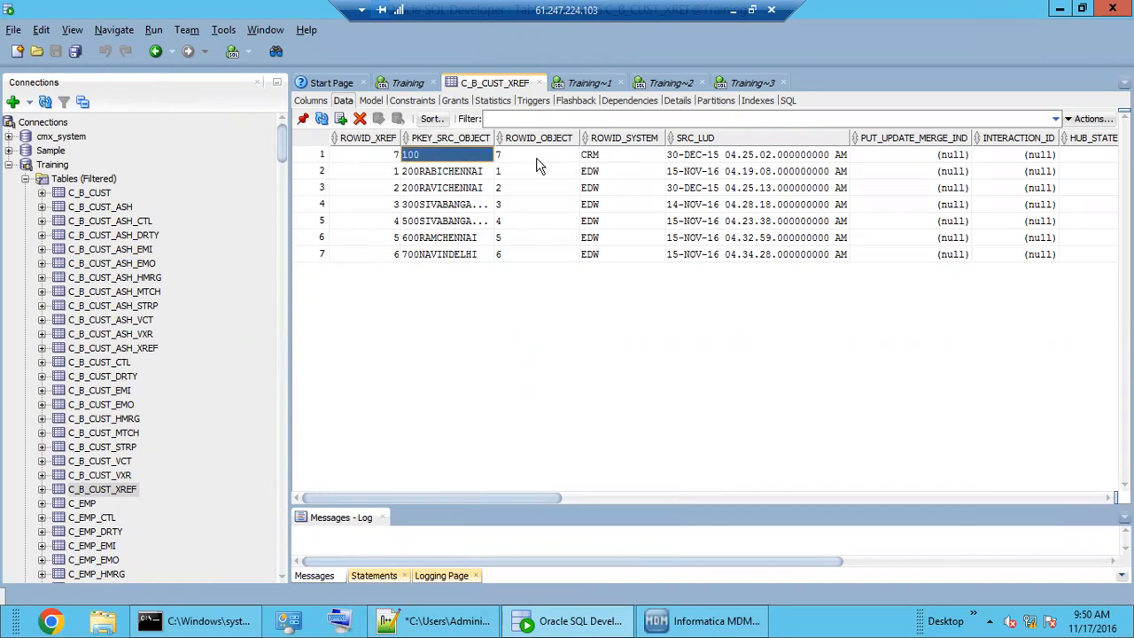
{"action": "left_click", "coordinate": [620, 156]}
{"action": "left_click", "coordinate": [603, 156]}
{"action": "left_click", "coordinate": [436, 156]}
{"action": "left_click", "coordinate": [523, 157]}
{"action": "left_click", "coordinate": [470, 157]}
{"action": "left_click", "coordinate": [601, 156]}
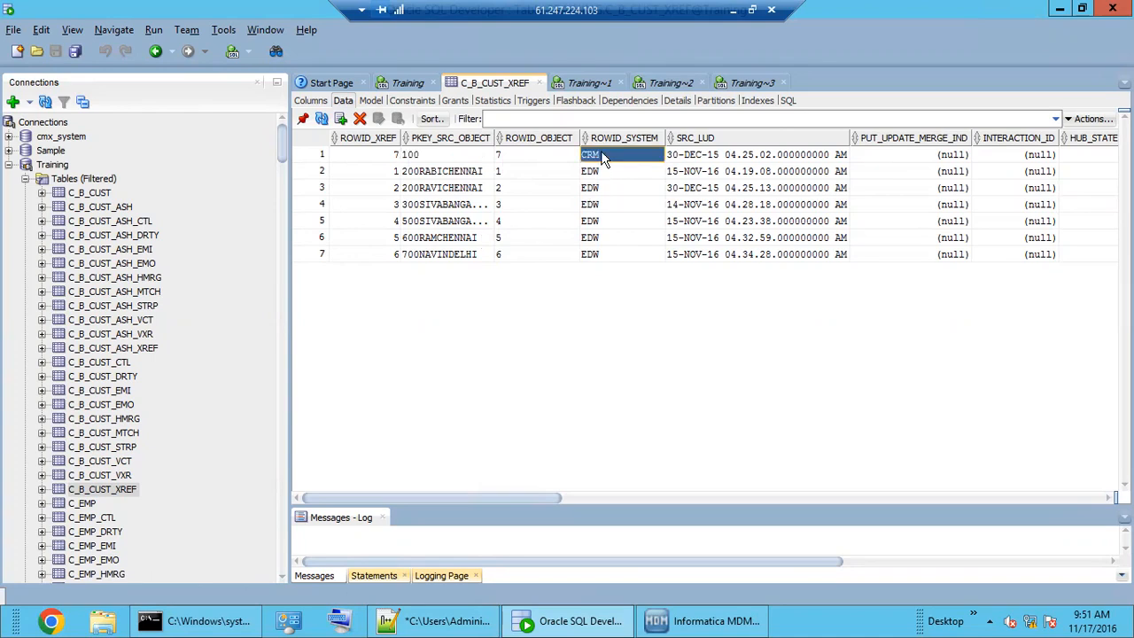
{"action": "left_click", "coordinate": [462, 156]}
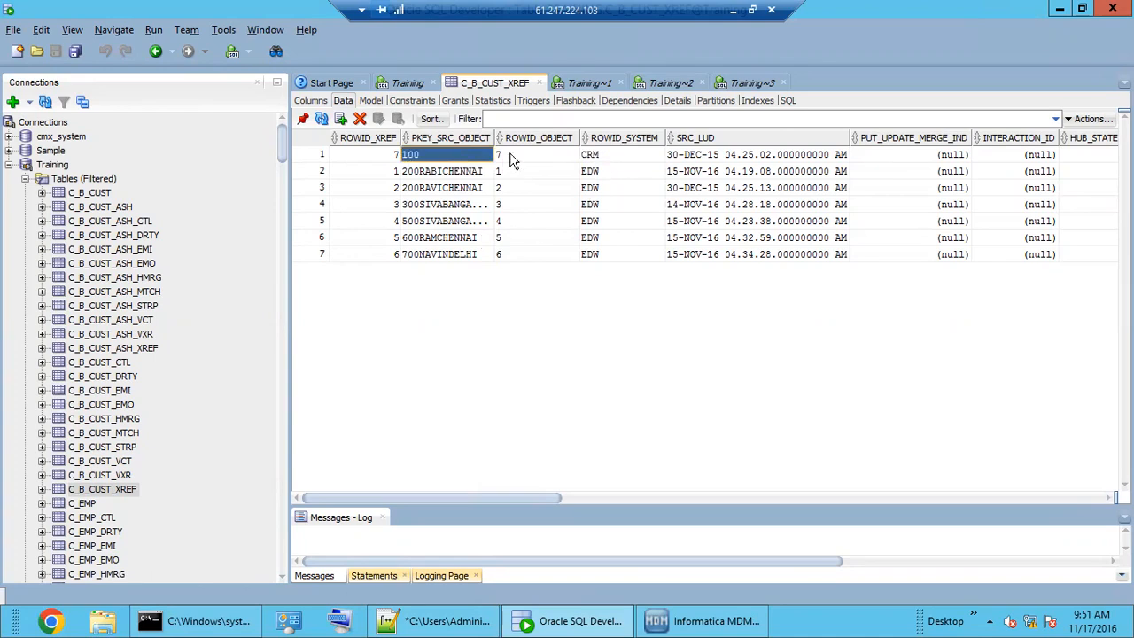
{"action": "left_click", "coordinate": [618, 158]}
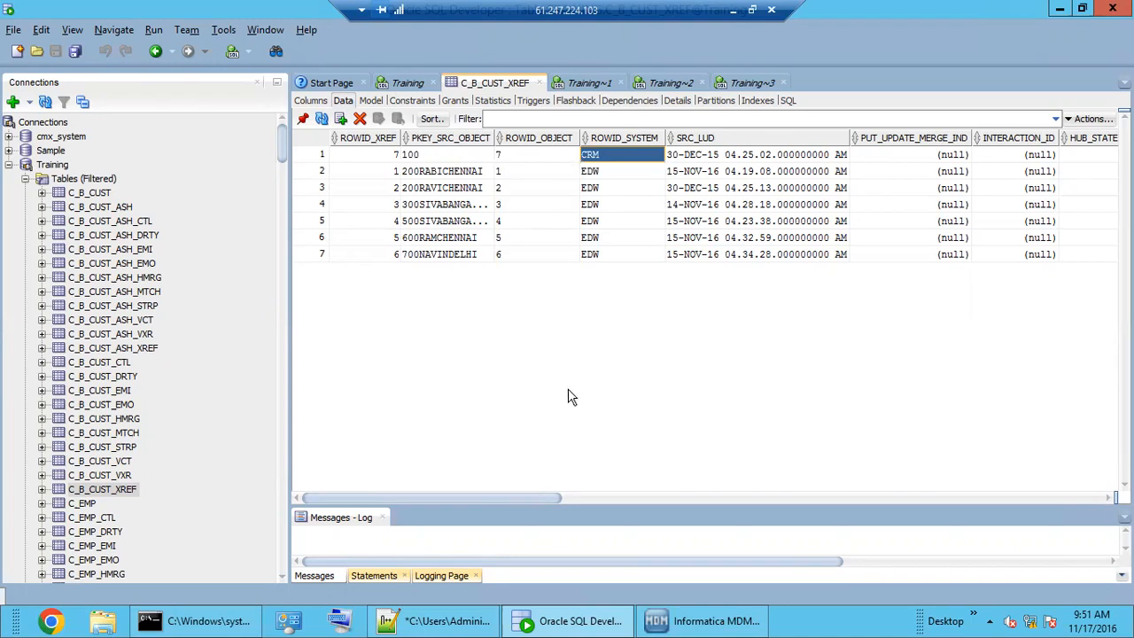
{"action": "left_click", "coordinate": [445, 158]}
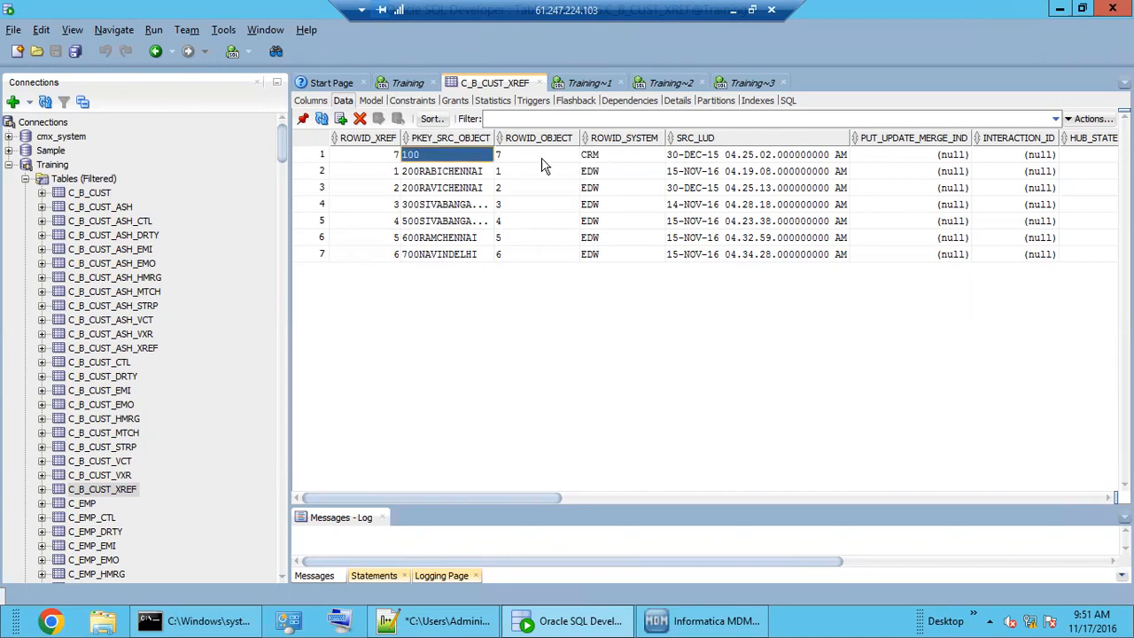
{"action": "left_click", "coordinate": [606, 157]}
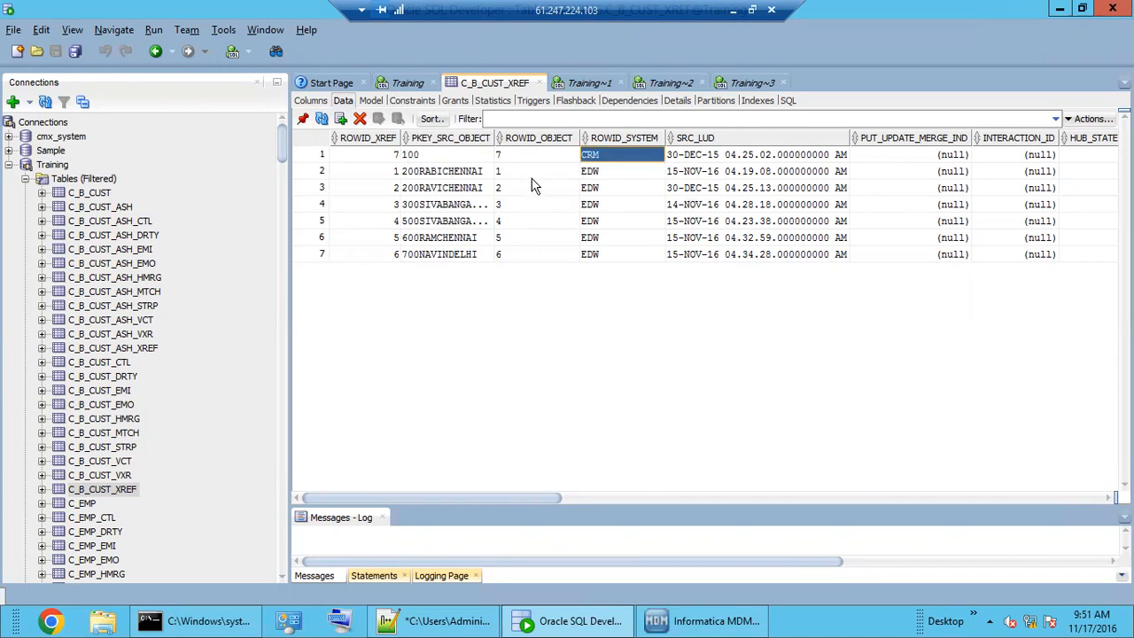
{"action": "left_click", "coordinate": [709, 159]}
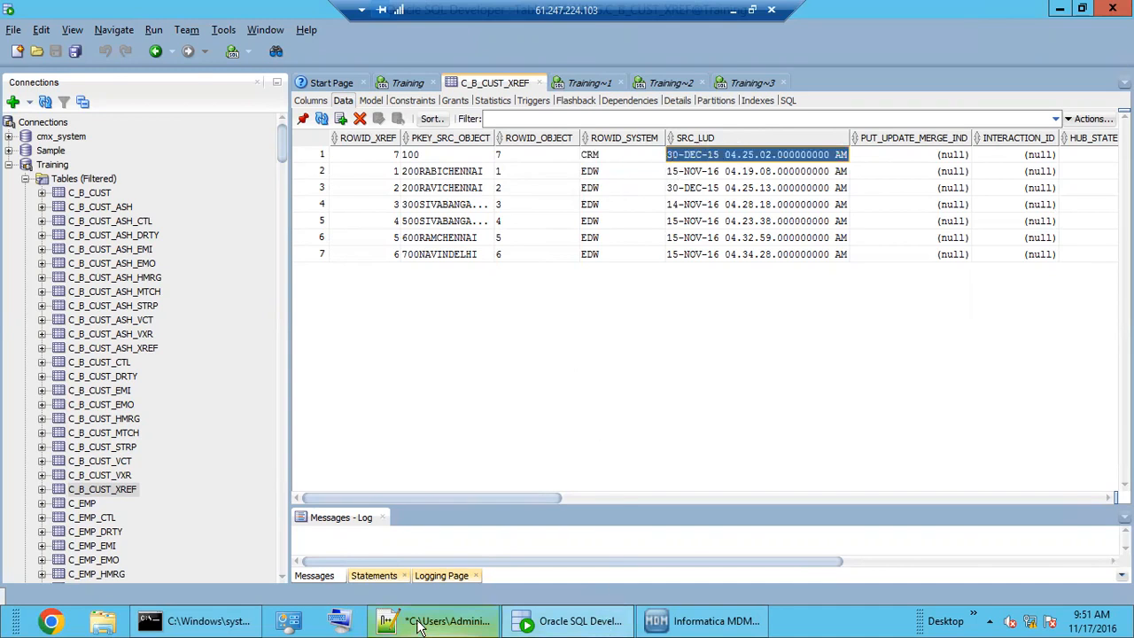
Step: In the notes file, add the line "SRC_LUD - SOURCE LAST UPDATE DATE - LAST_UPDATE_DATE of staging table." below the _XREF note
{"action": "left_click", "coordinate": [441, 621]}
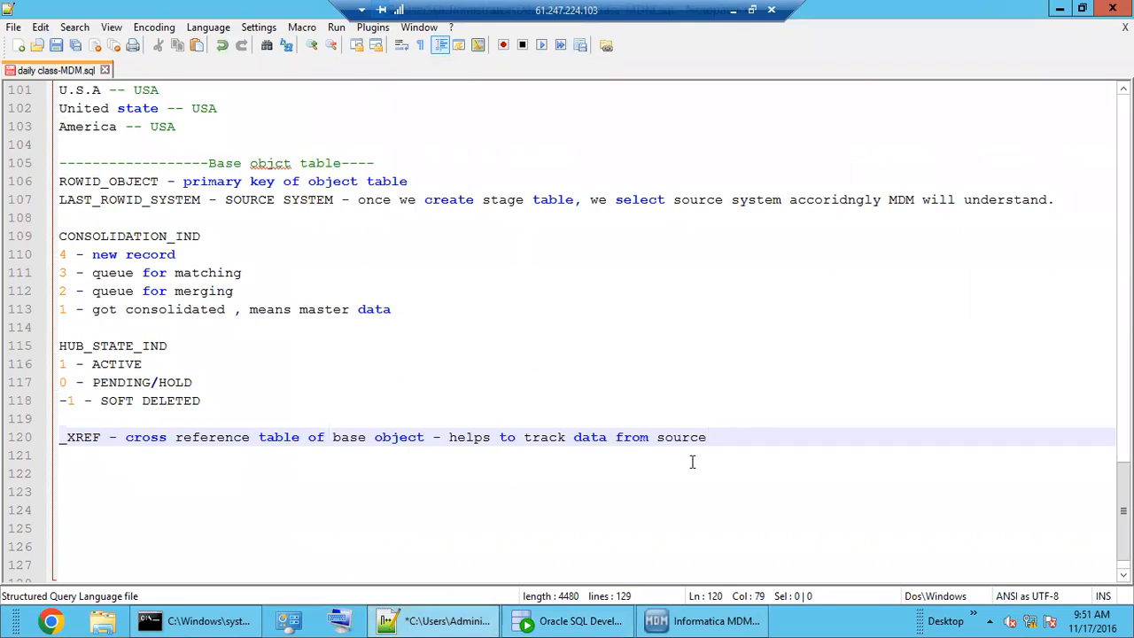
{"action": "key", "text": "Return"}
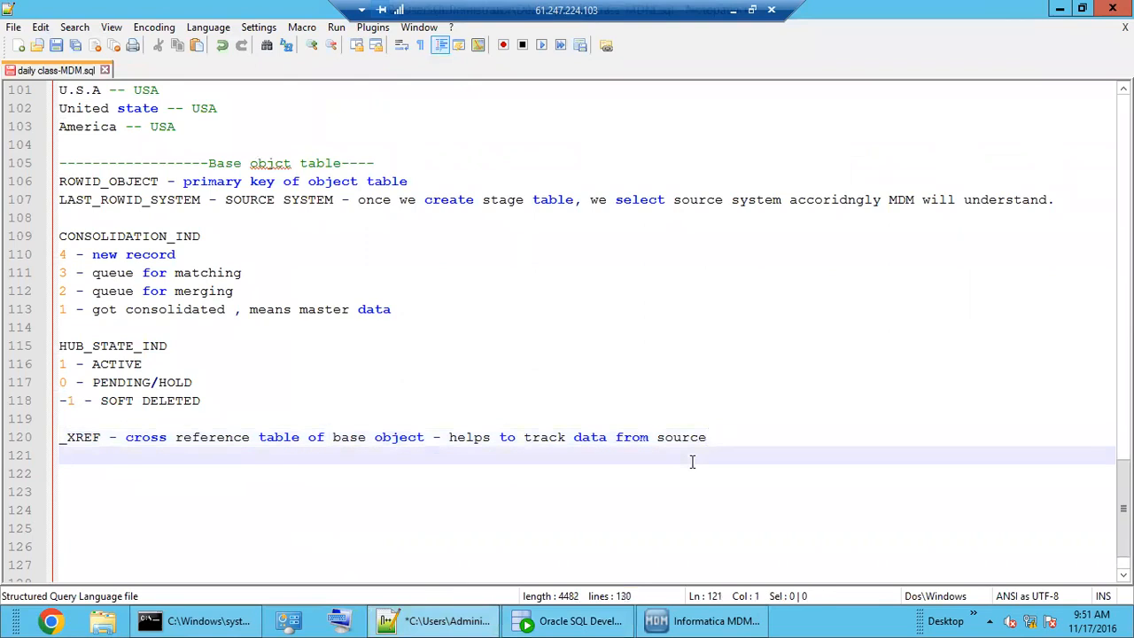
{"action": "type", "text": "SRC_LUD -"}
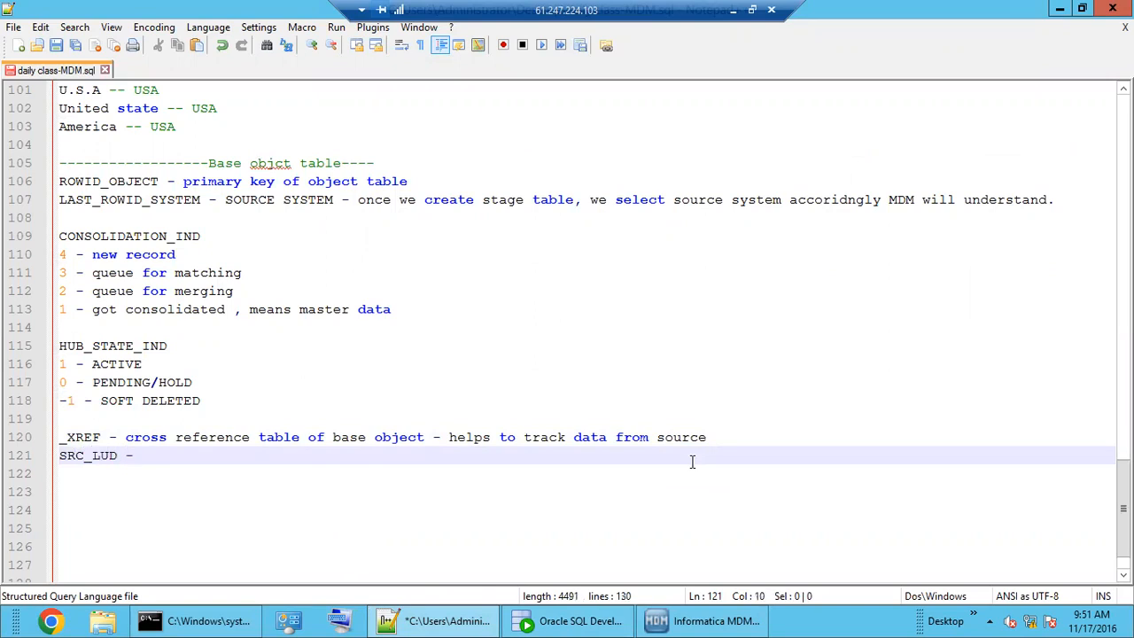
{"action": "type", "text": " SOURCE LAST UPDATE DATE"}
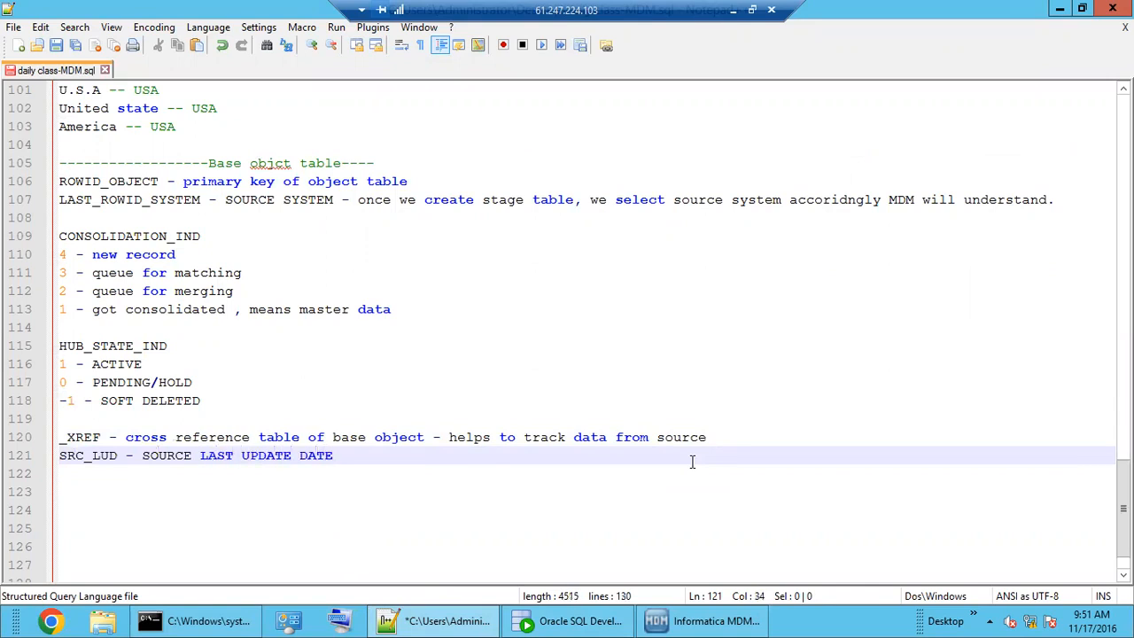
{"action": "type", "text": " - LAST_UPDATE_DATE"}
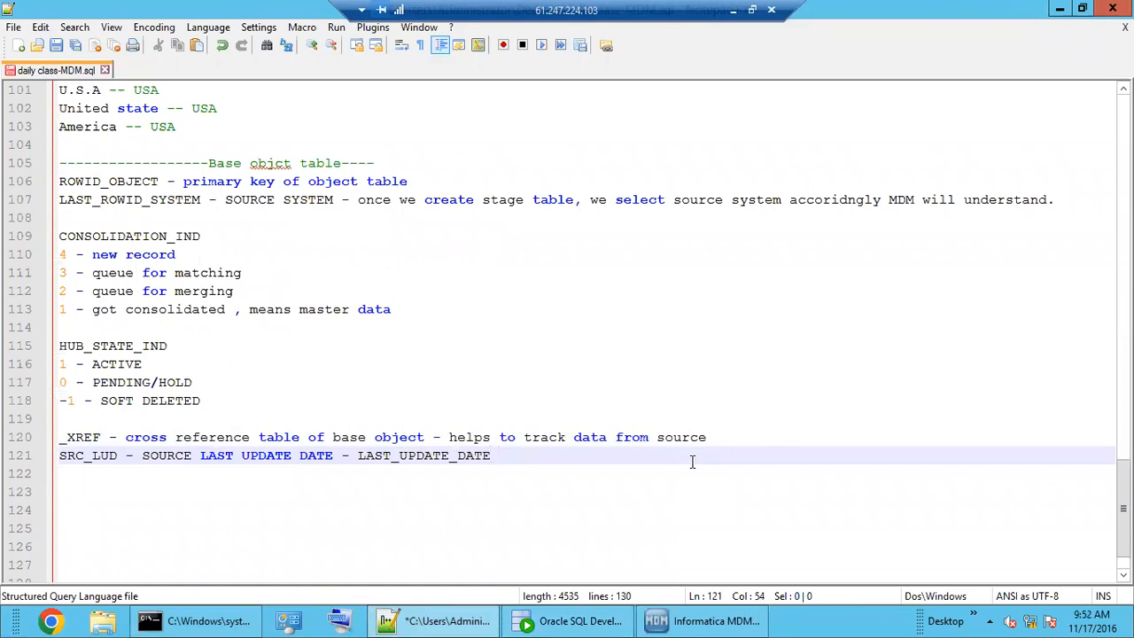
{"action": "type", "text": " OF"}
{"action": "type", "text": "f "}
{"action": "type", "text": "staging t"}
{"action": "type", "text": "able."}
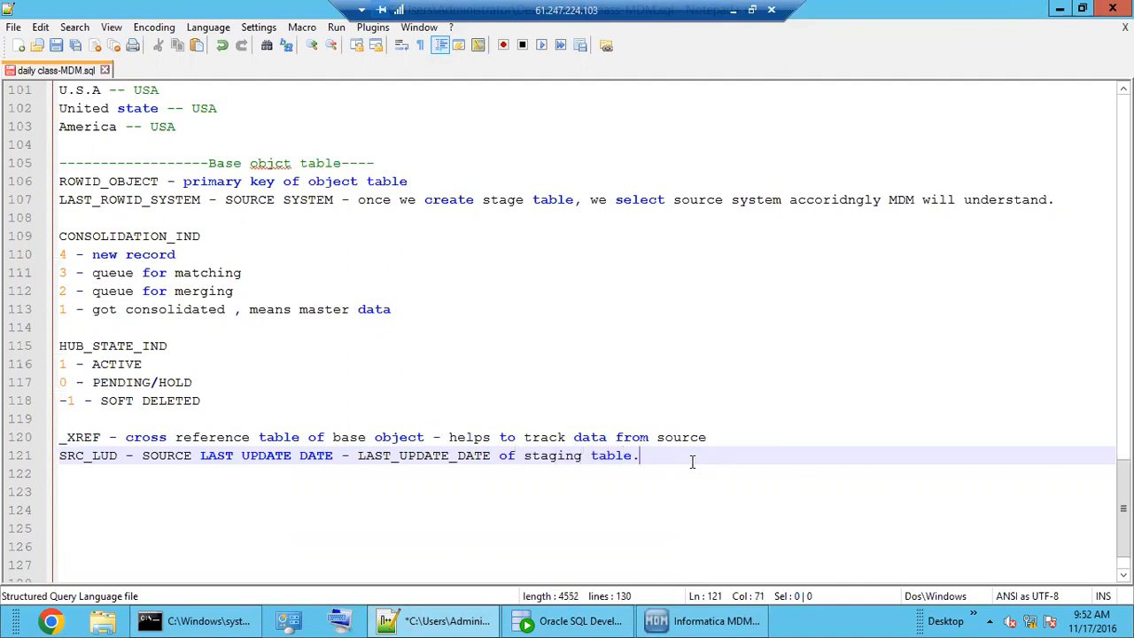
Step: Return to C_B_CUST_XREF and re-examine the first row's PKEY_SRC_OBJECT, ROWID_SYSTEM and SRC_LUD values
{"action": "double_click", "coordinate": [88, 455]}
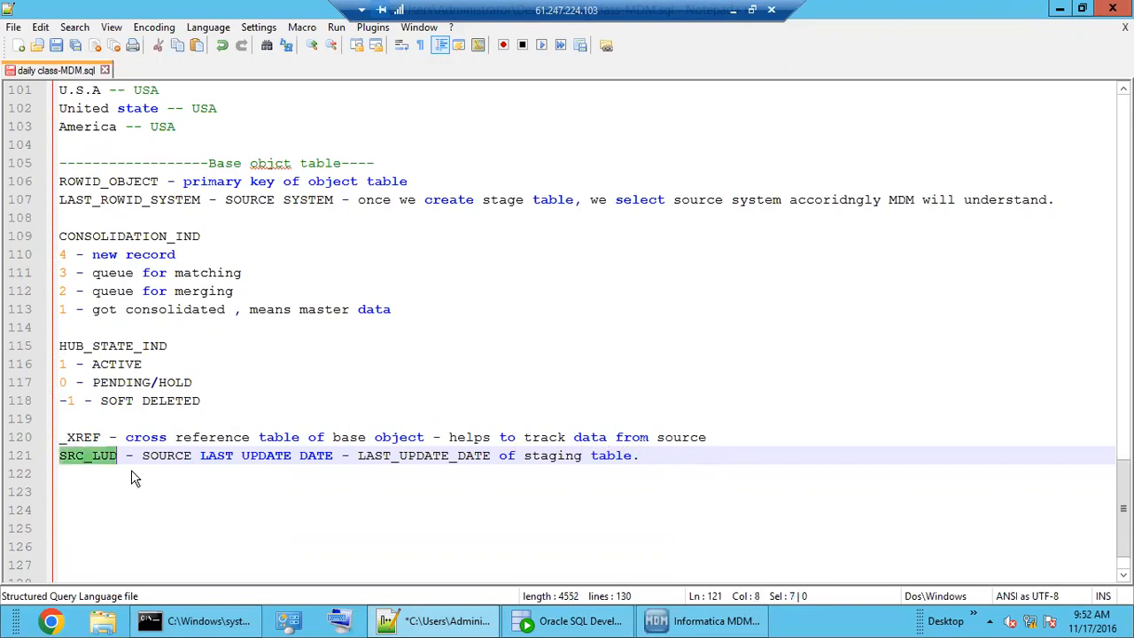
{"action": "left_click", "coordinate": [589, 624]}
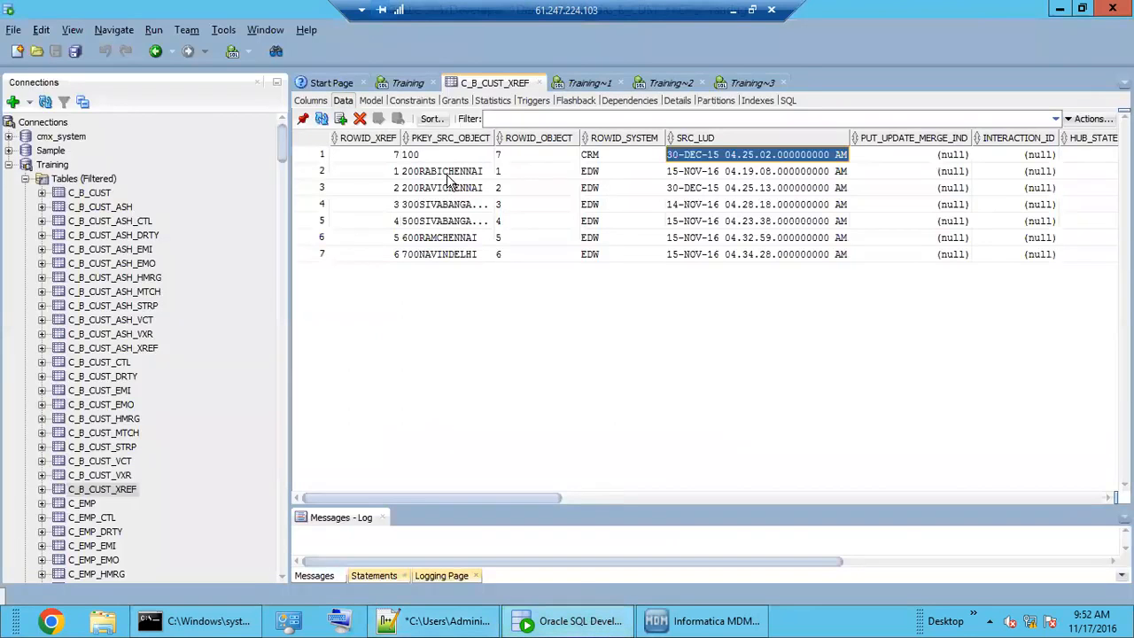
{"action": "left_click", "coordinate": [435, 156]}
{"action": "left_click", "coordinate": [604, 154]}
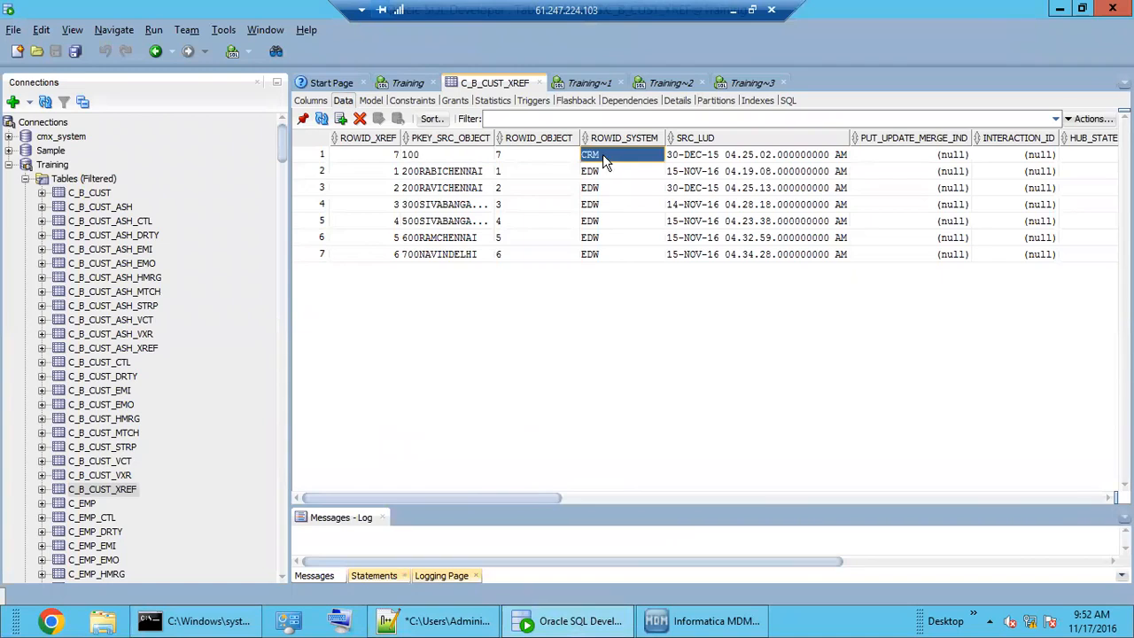
{"action": "left_click", "coordinate": [446, 159]}
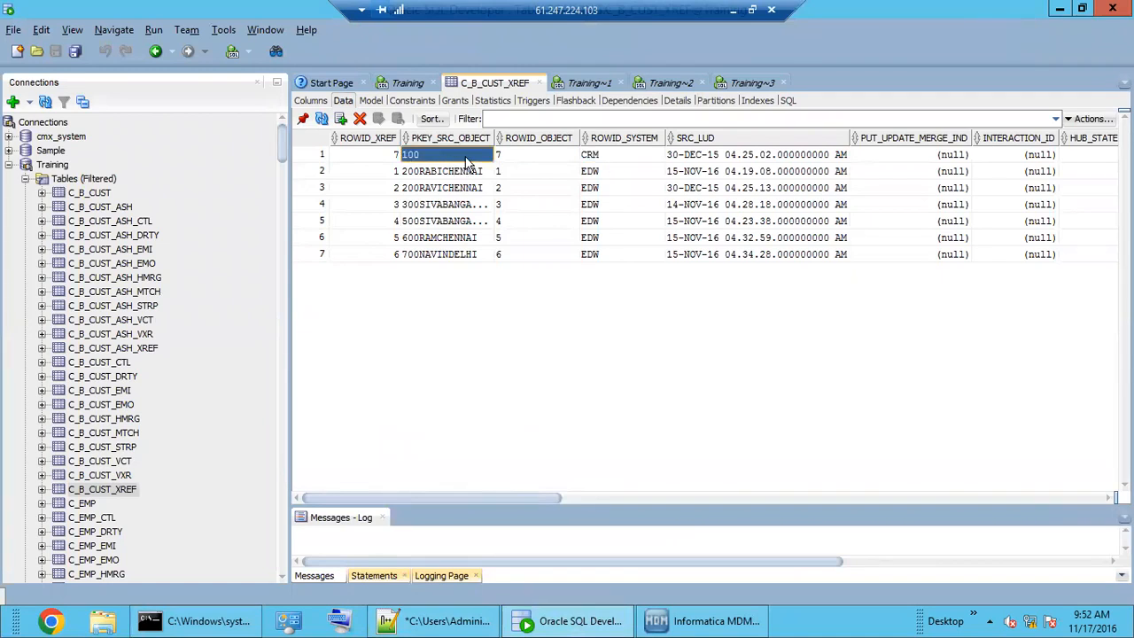
{"action": "left_click", "coordinate": [528, 158]}
{"action": "left_click", "coordinate": [461, 154]}
{"action": "left_click", "coordinate": [714, 160]}
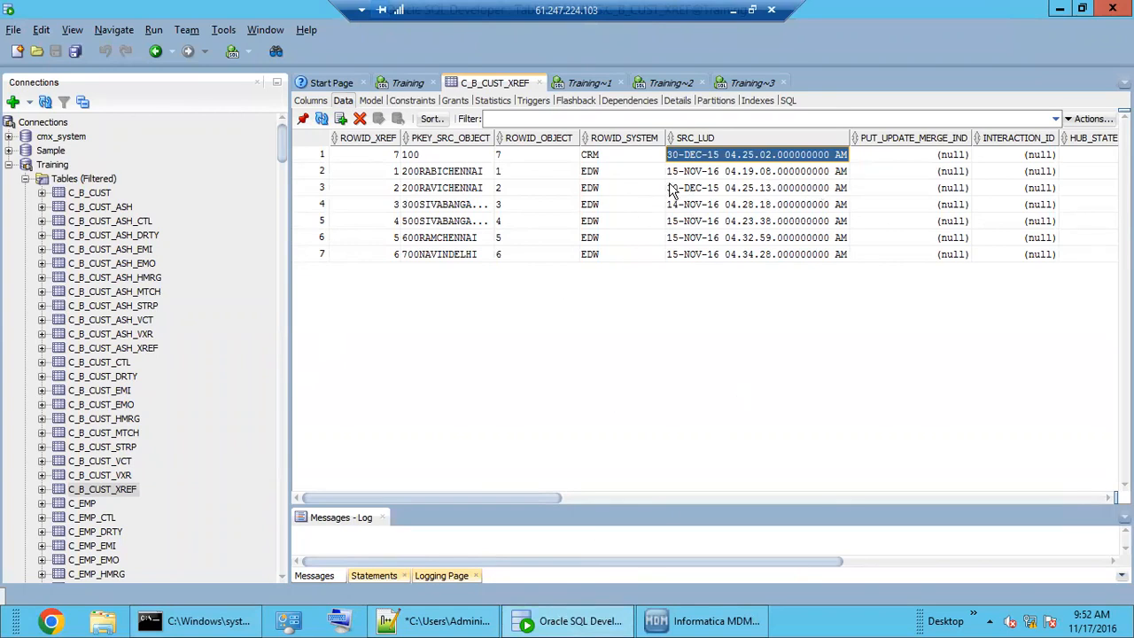
Step: Copy the XREF rows from ROWID_XREF through SRC_LUD and paste them into a new Excel workbook
{"action": "left_click_drag", "start_coordinate": [372, 156], "coordinate": [709, 257]}
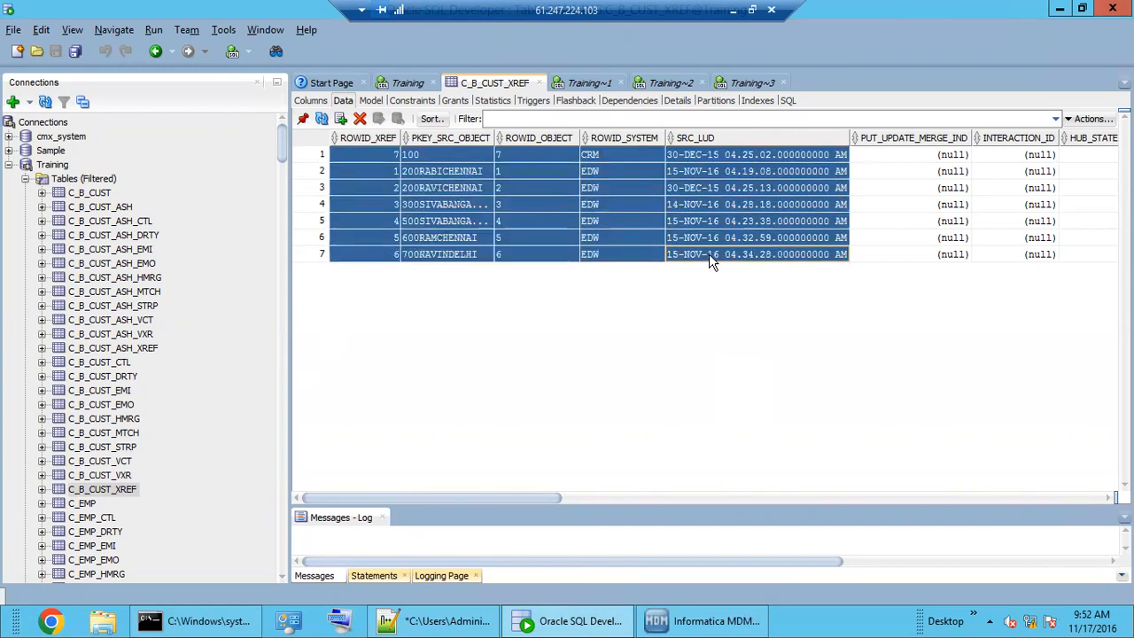
{"action": "left_click", "coordinate": [11, 626]}
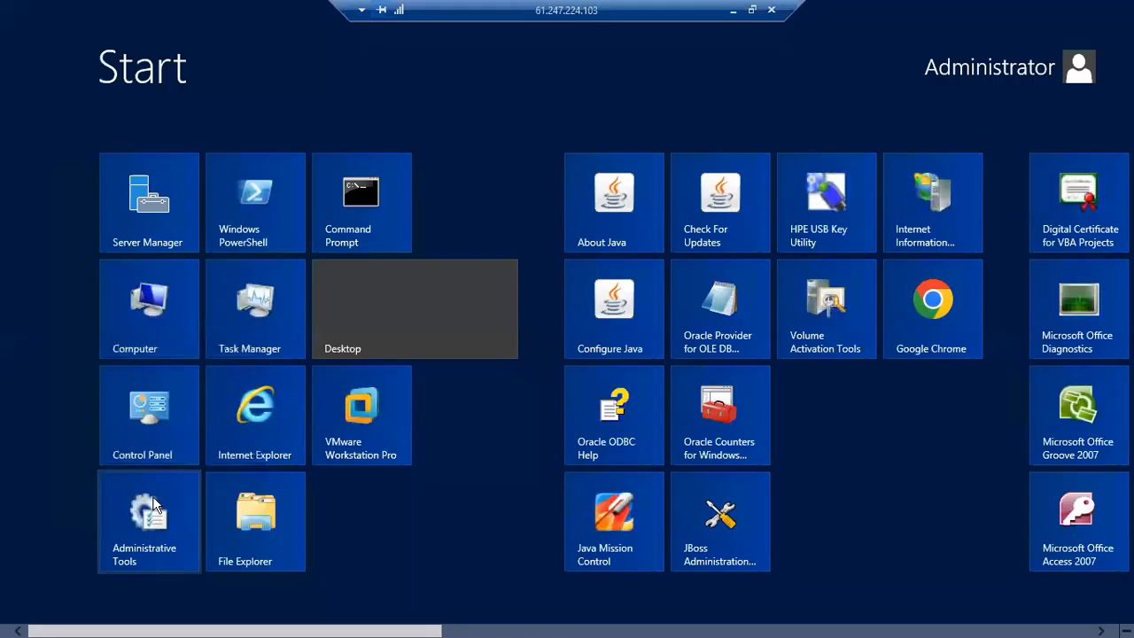
{"action": "type", "text": "excel"}
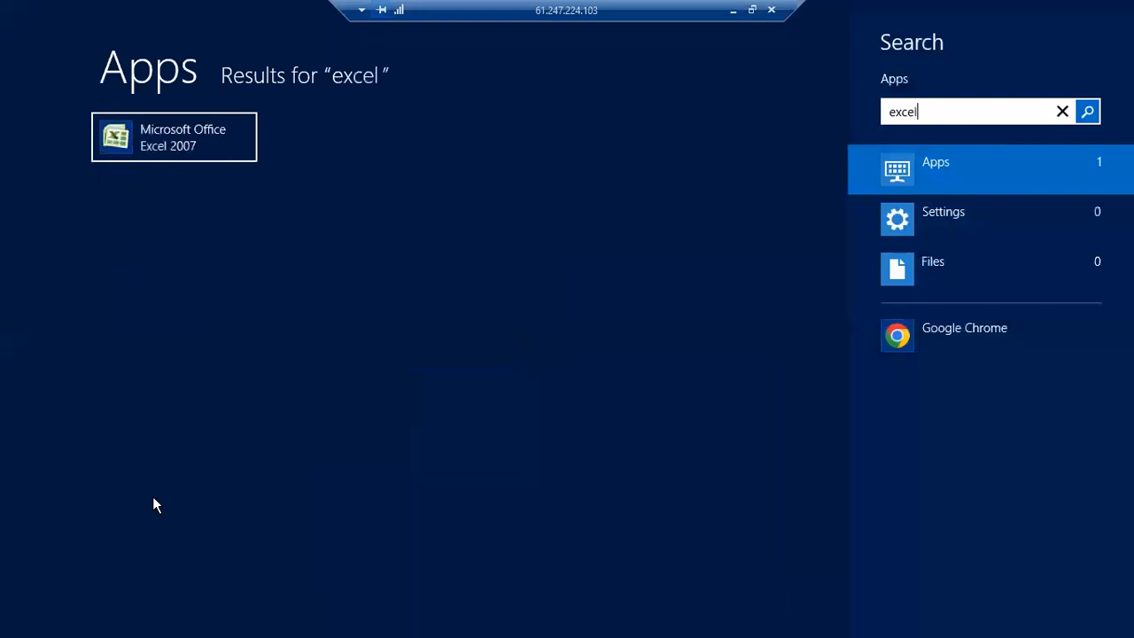
{"action": "left_click", "coordinate": [152, 156]}
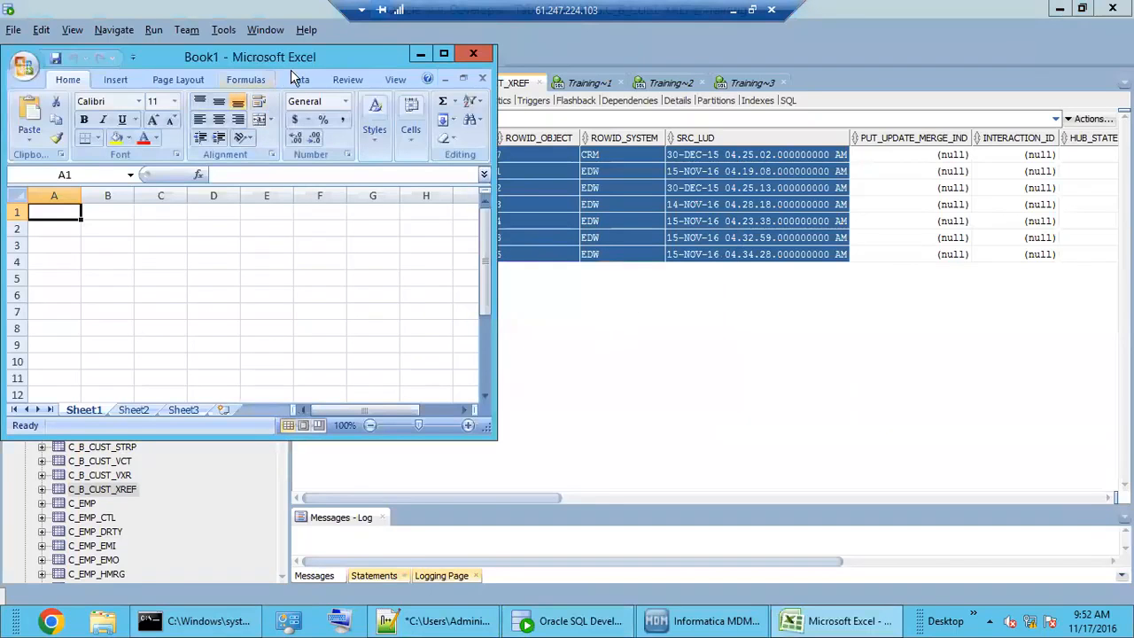
{"action": "double_click", "coordinate": [377, 67]}
{"action": "key", "text": "ctrl+v"}
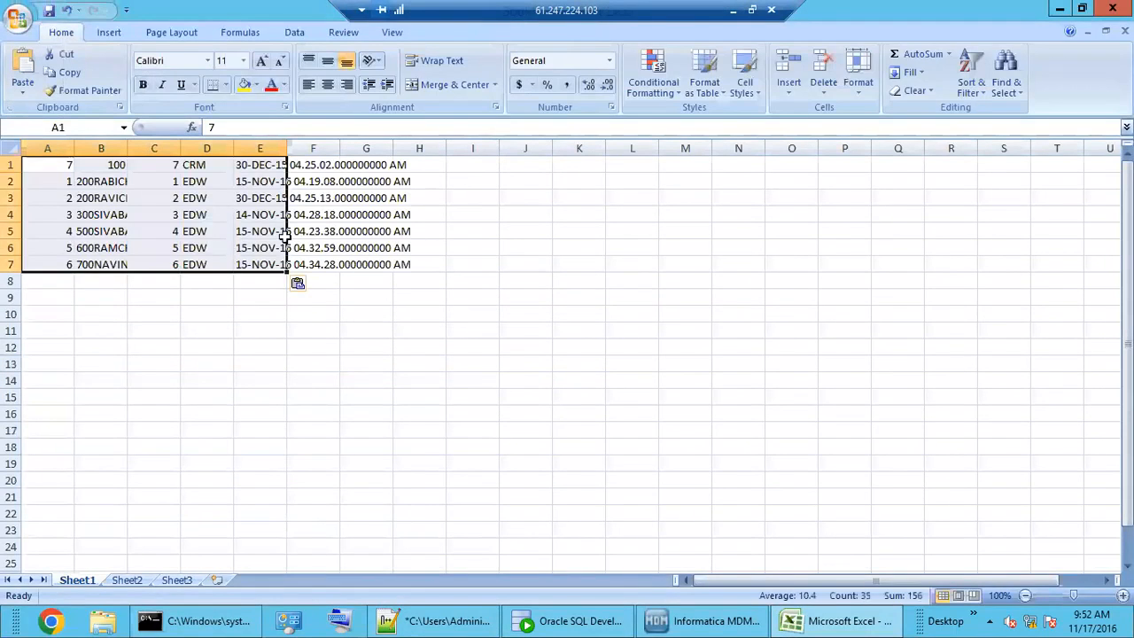
Step: Autofit all column widths of the pasted XREF data in the worksheet
{"action": "left_click", "coordinate": [12, 148]}
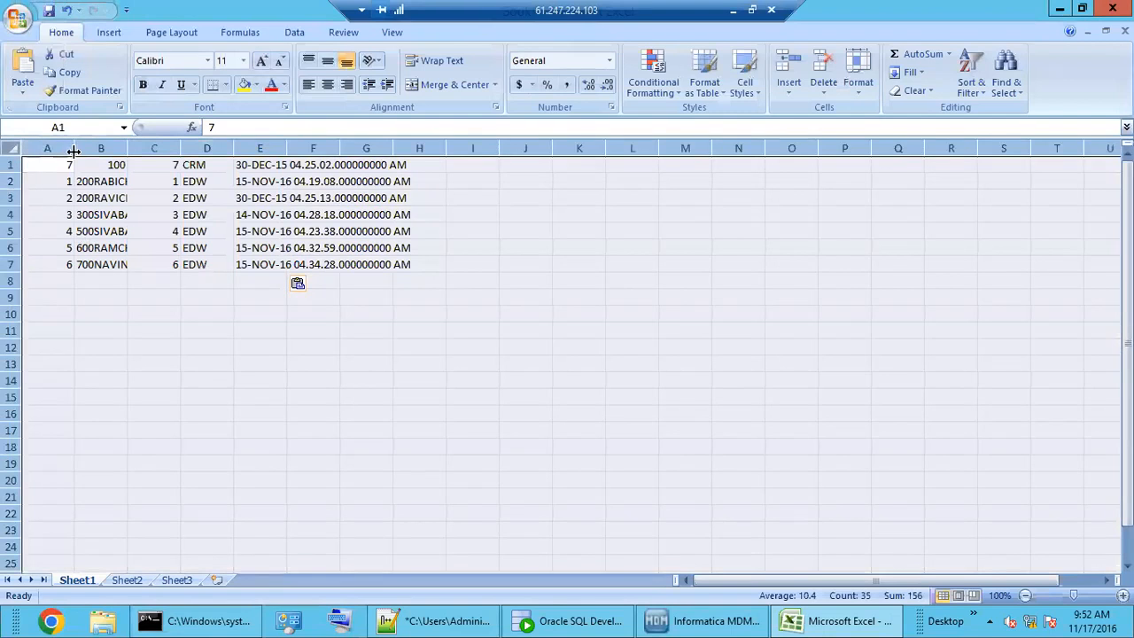
{"action": "double_click", "coordinate": [73, 151]}
{"action": "left_click", "coordinate": [244, 314]}
{"action": "left_click", "coordinate": [308, 231]}
{"action": "left_click", "coordinate": [290, 169]}
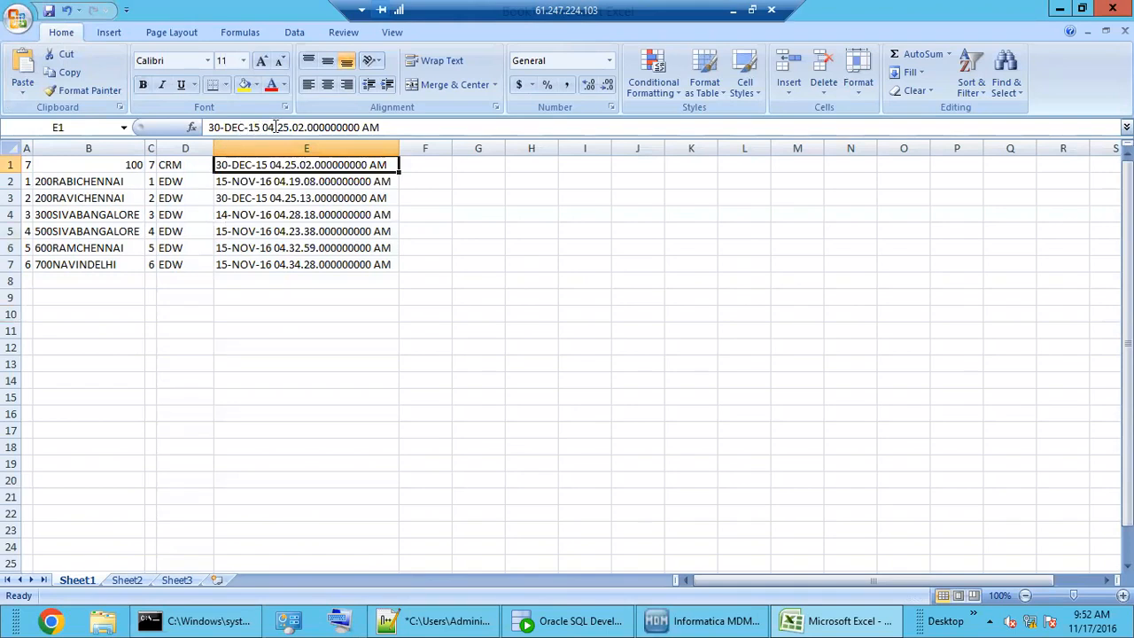
Step: Compare the first C_B_CUST_XREF row's SRC_LUD value with the copied date in the spreadsheet
{"action": "left_click_drag", "start_coordinate": [270, 127], "coordinate": [202, 128]}
{"action": "key", "text": "ctrl+c"}
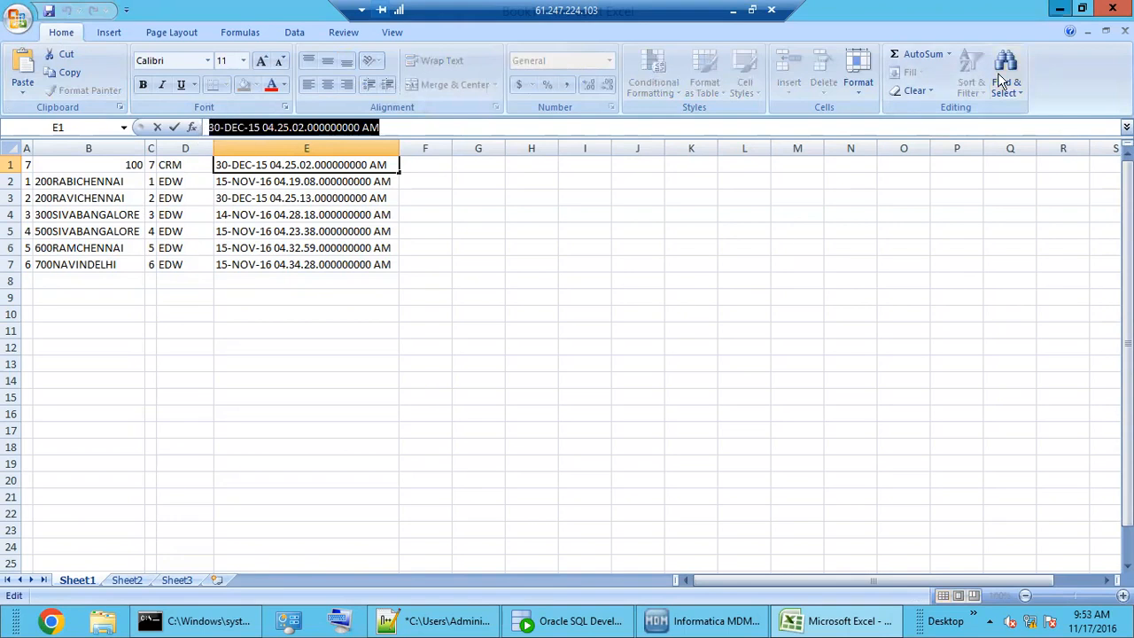
{"action": "left_click", "coordinate": [1060, 8]}
{"action": "left_click", "coordinate": [604, 190]}
{"action": "left_click", "coordinate": [448, 155]}
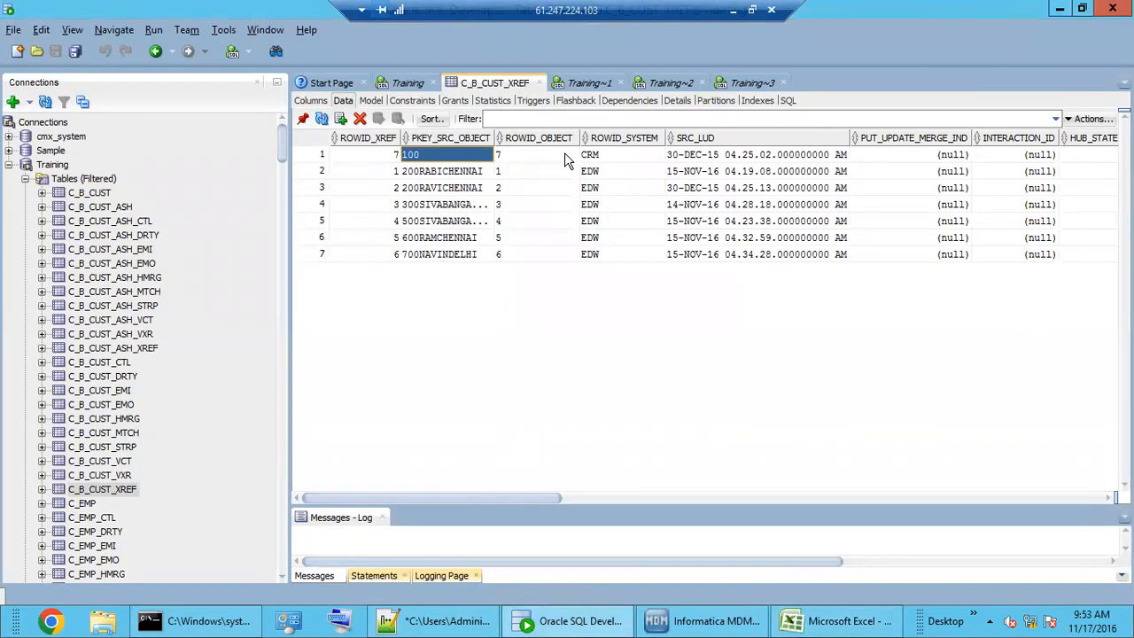
{"action": "left_click", "coordinate": [616, 155]}
{"action": "left_click", "coordinate": [709, 156]}
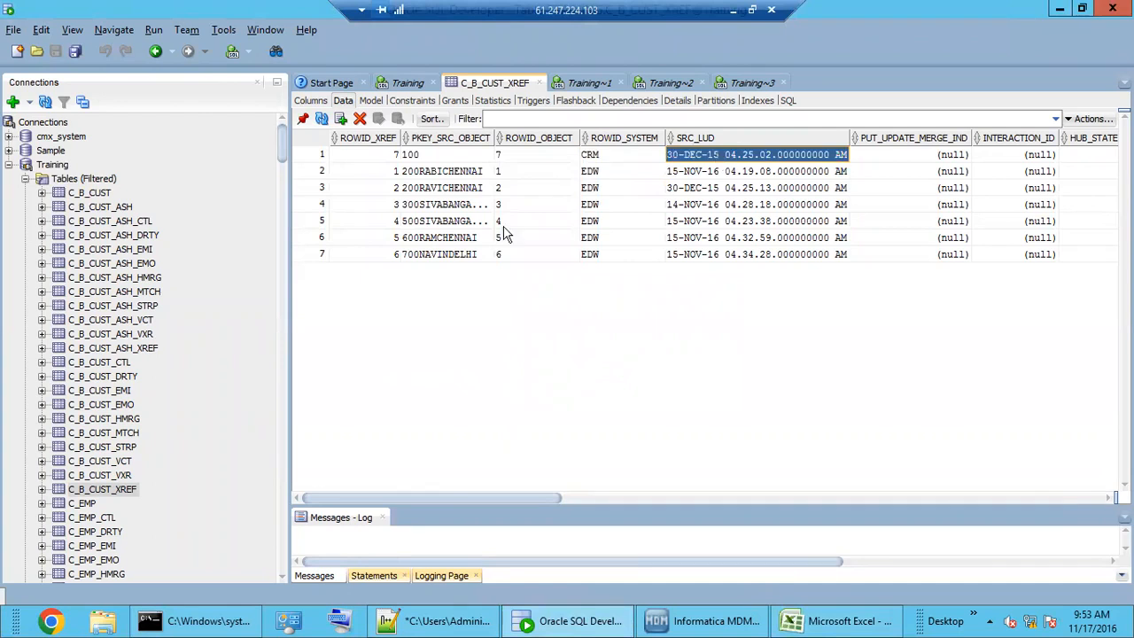
Step: Open the C_S_CUST staging table and examine its LAST_UPDATE_DATE value for the CRM record
{"action": "scroll", "coordinate": [211, 453], "scroll_direction": "down", "scroll_amount": 5}
{"action": "left_click_drag", "start_coordinate": [285, 170], "coordinate": [283, 523]}
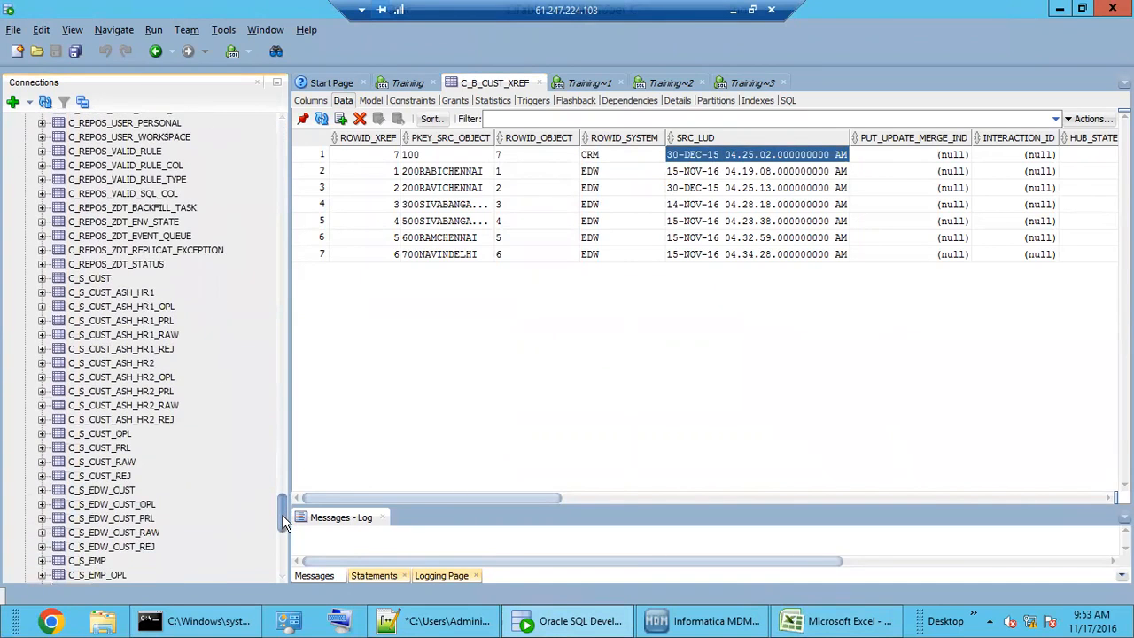
{"action": "left_click", "coordinate": [93, 278]}
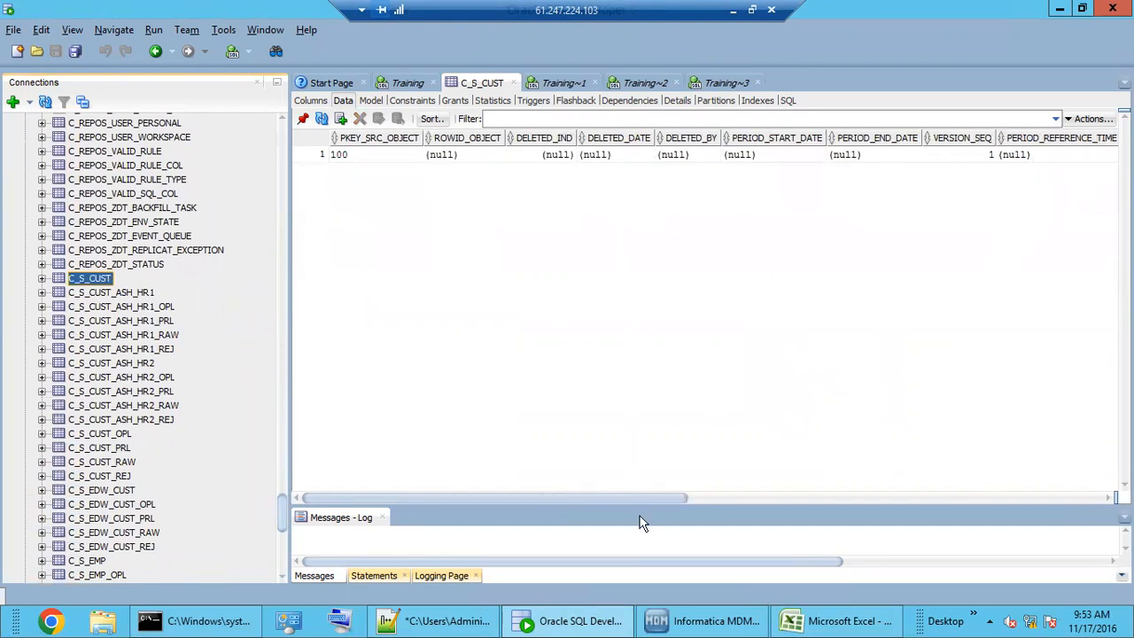
{"action": "left_click_drag", "start_coordinate": [621, 500], "coordinate": [916, 504]}
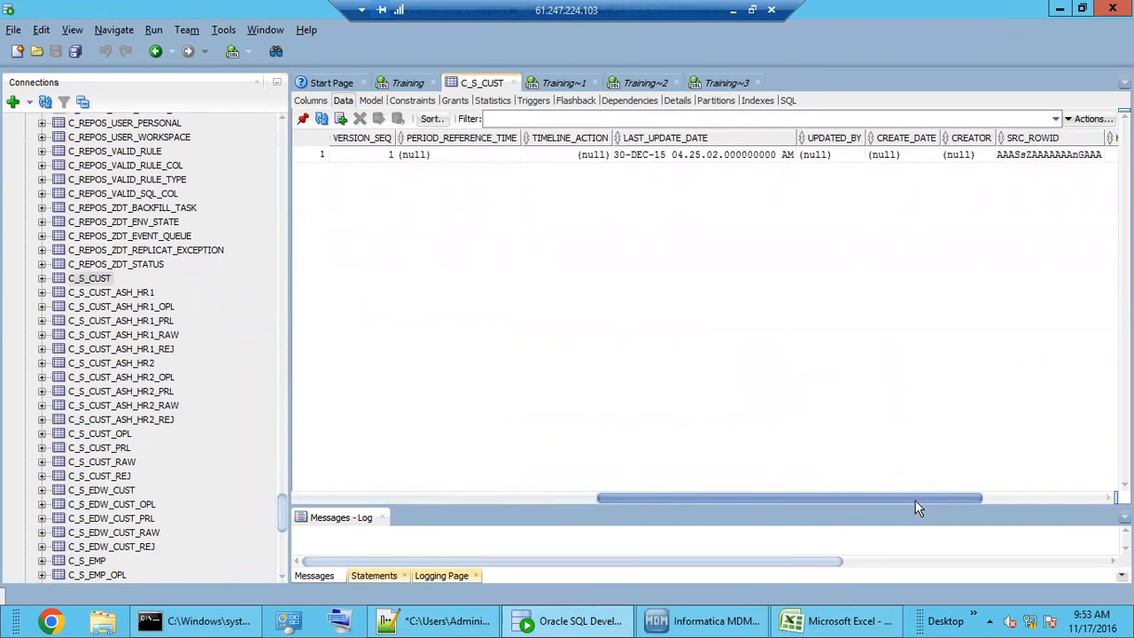
{"action": "left_click", "coordinate": [704, 155]}
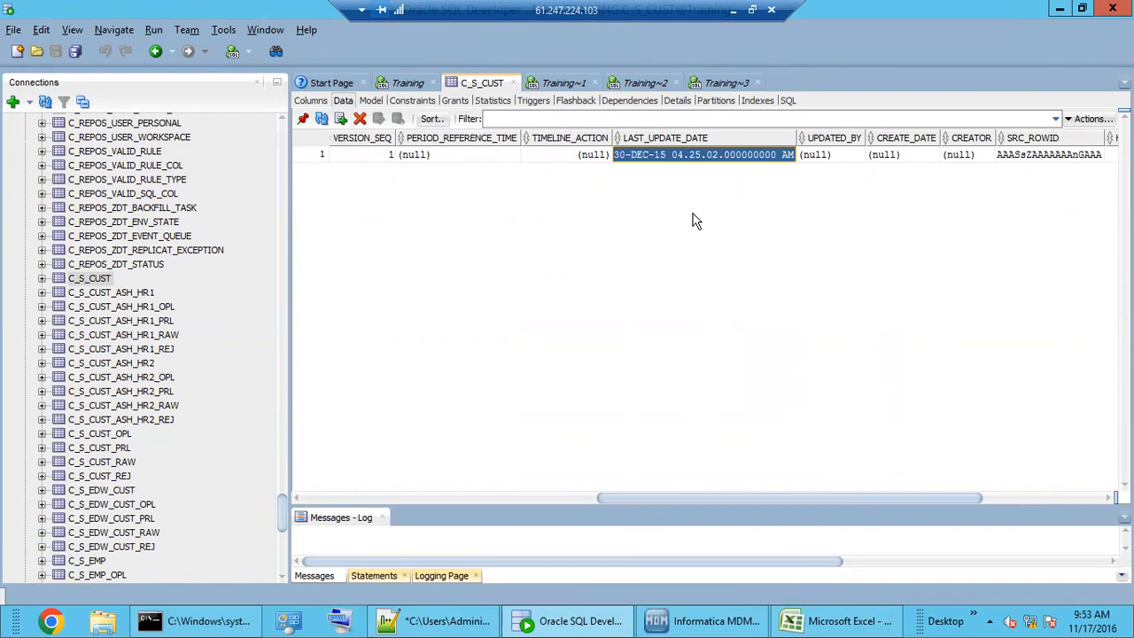
Step: Paste the SRC_LUD date into cell E11 of the Excel worksheet
{"action": "left_click", "coordinate": [815, 622]}
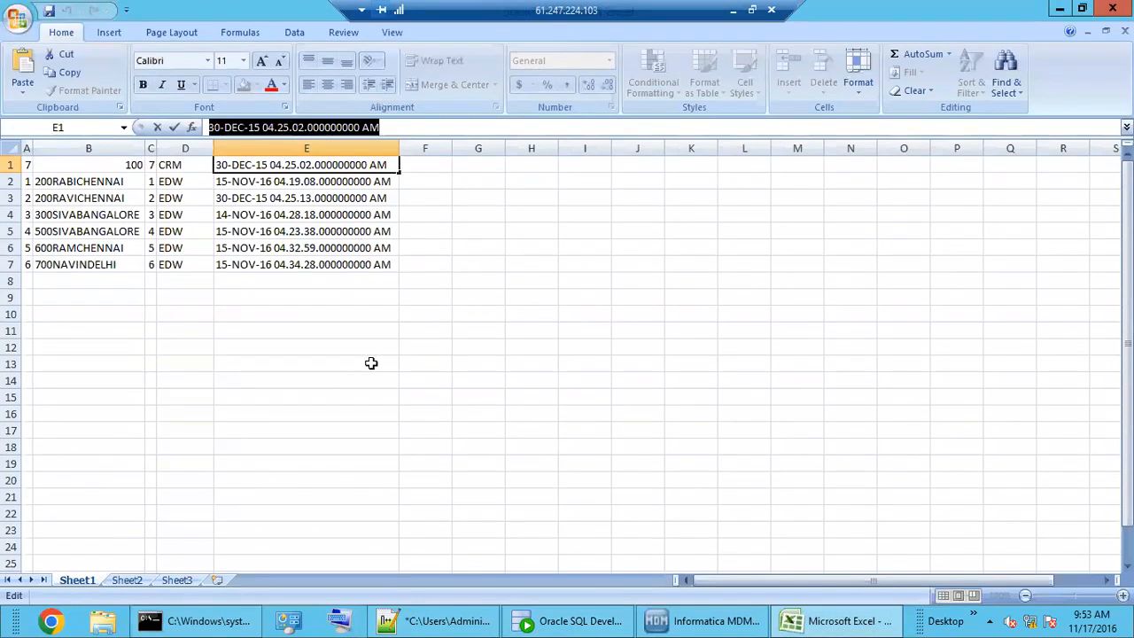
{"action": "left_click", "coordinate": [312, 330]}
{"action": "key", "text": "ctrl+v"}
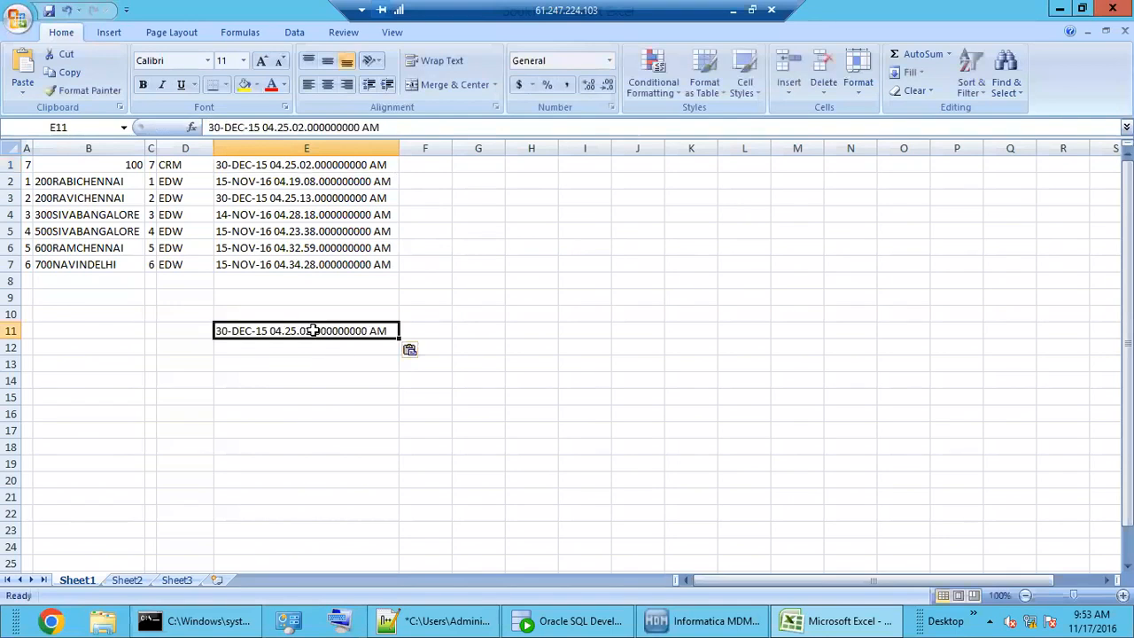
Step: Highlight cells E11 and E1 with the yellow fill colour
{"action": "left_click", "coordinate": [244, 84]}
{"action": "left_click", "coordinate": [268, 165]}
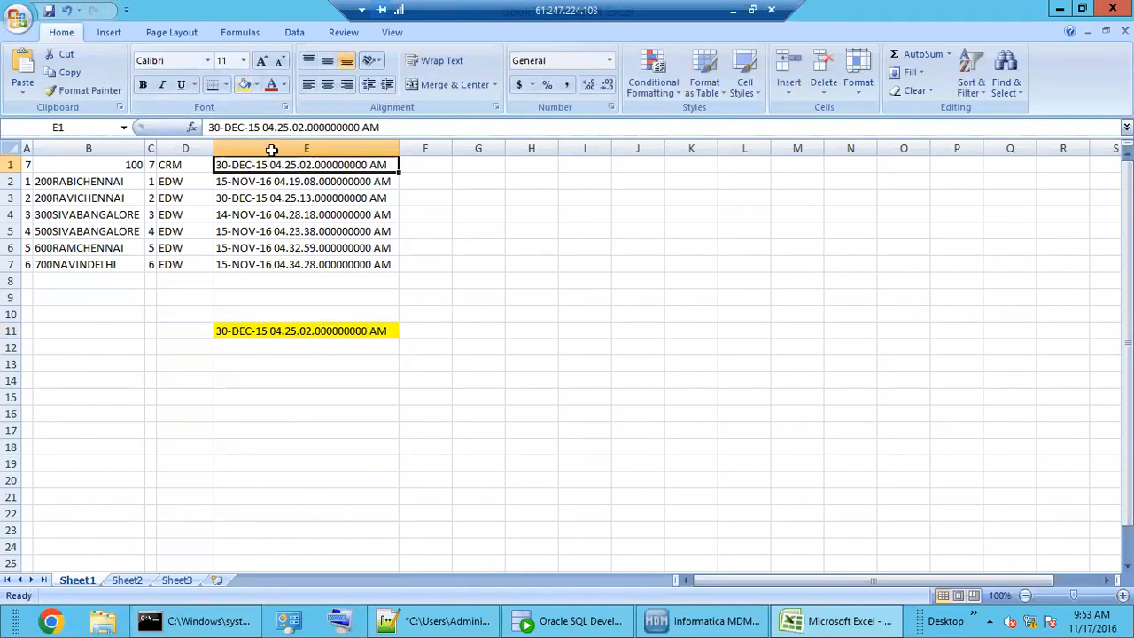
{"action": "left_click", "coordinate": [243, 84]}
{"action": "left_click", "coordinate": [314, 382]}
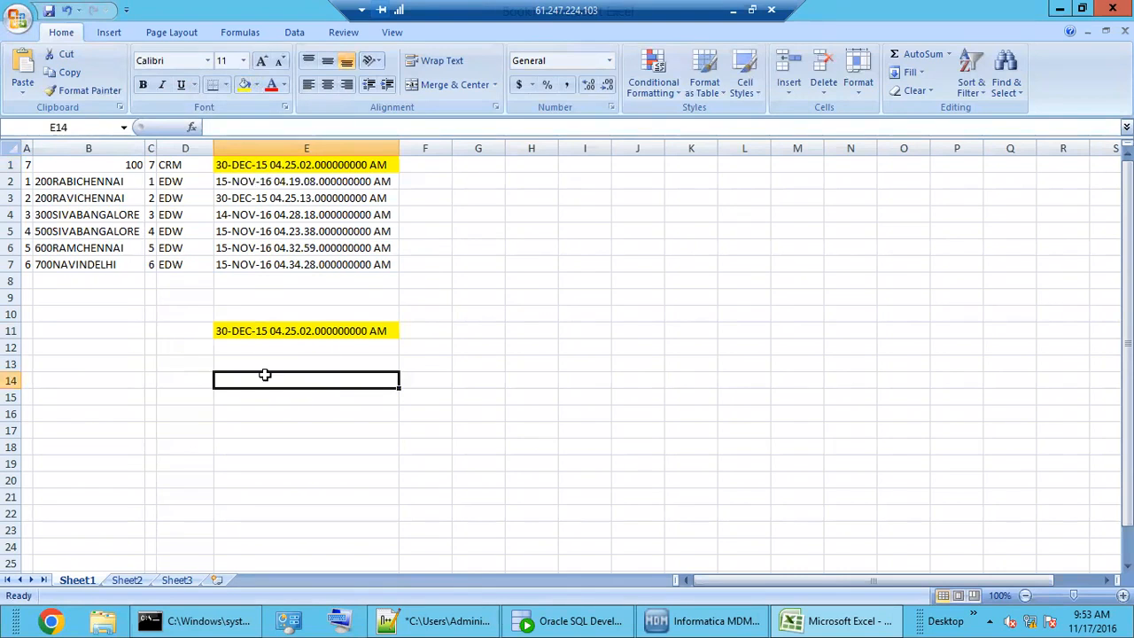
Step: Examine the M_CRM_CUST mapping diagram's link from L_CUST Last Update Date to S_CRM_CUST Last Update Date
{"action": "left_click", "coordinate": [324, 333]}
{"action": "left_click", "coordinate": [329, 164]}
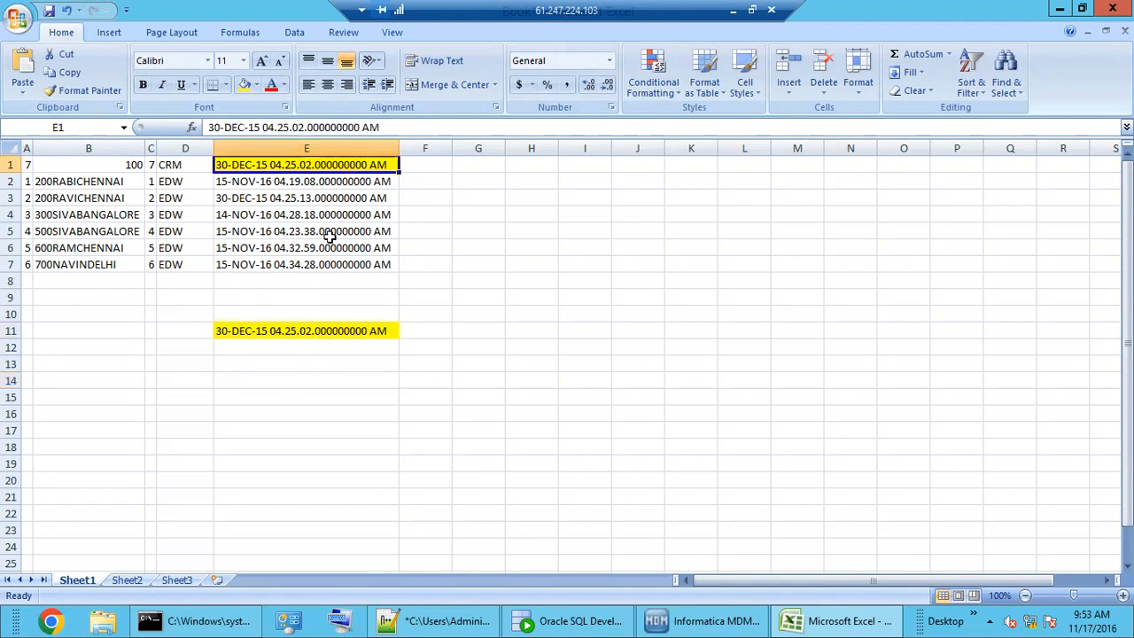
{"action": "left_click", "coordinate": [653, 626]}
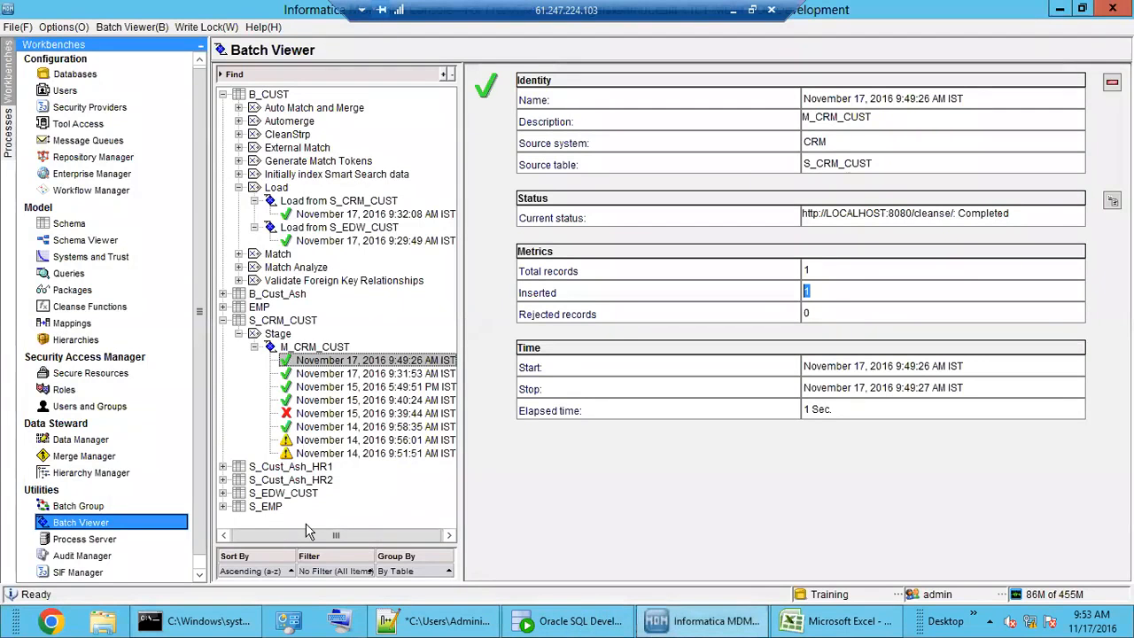
{"action": "left_click", "coordinate": [84, 323]}
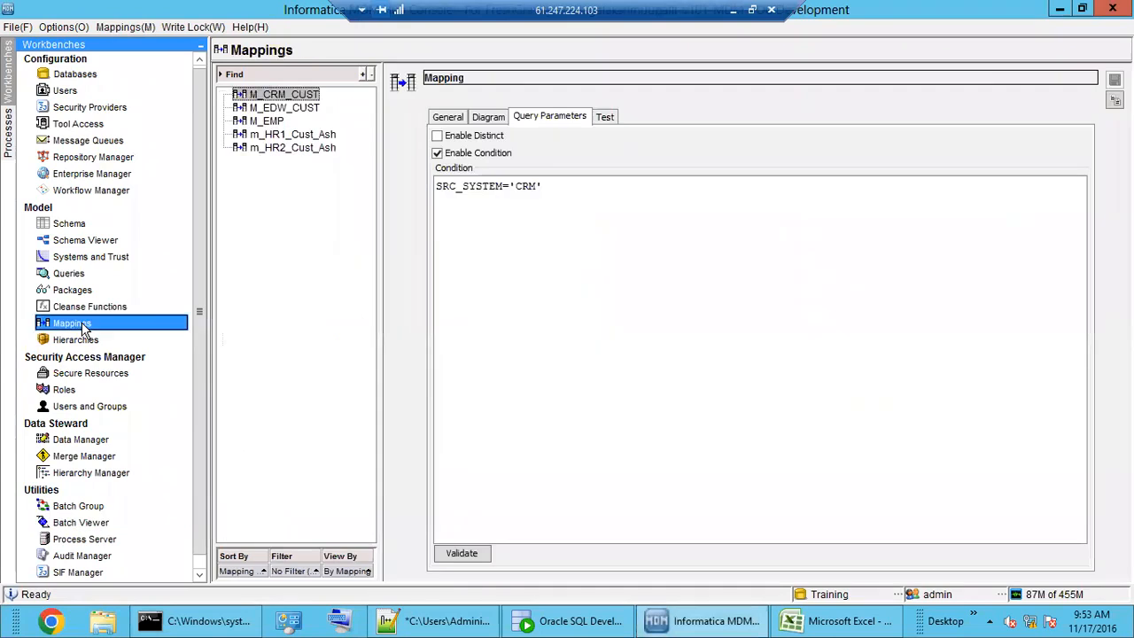
{"action": "left_click", "coordinate": [486, 118]}
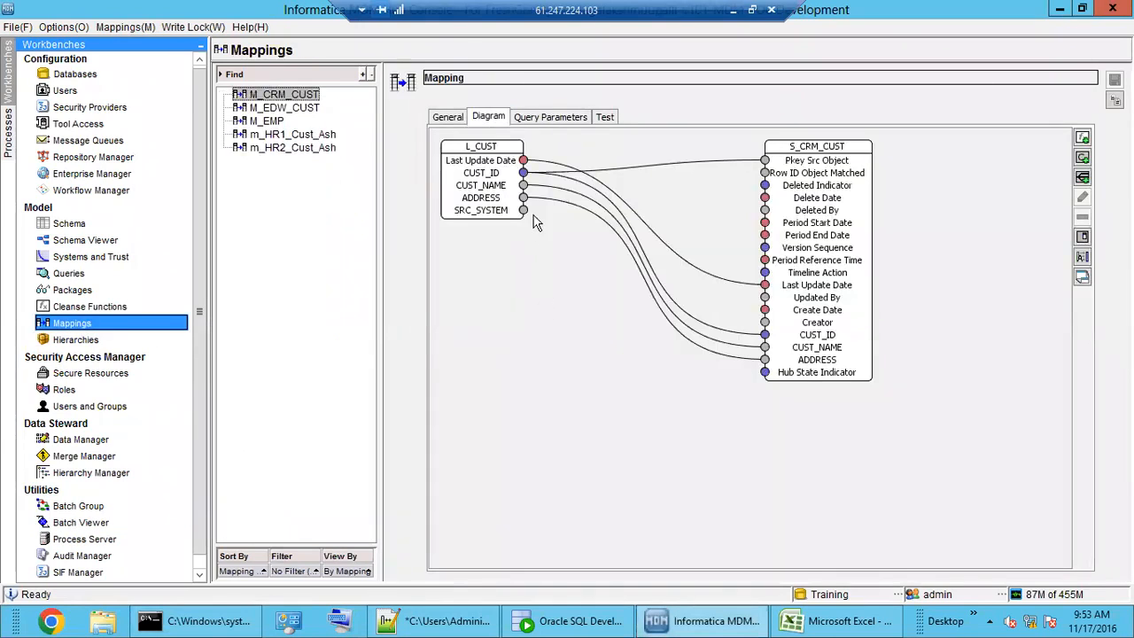
{"action": "left_click", "coordinate": [551, 168]}
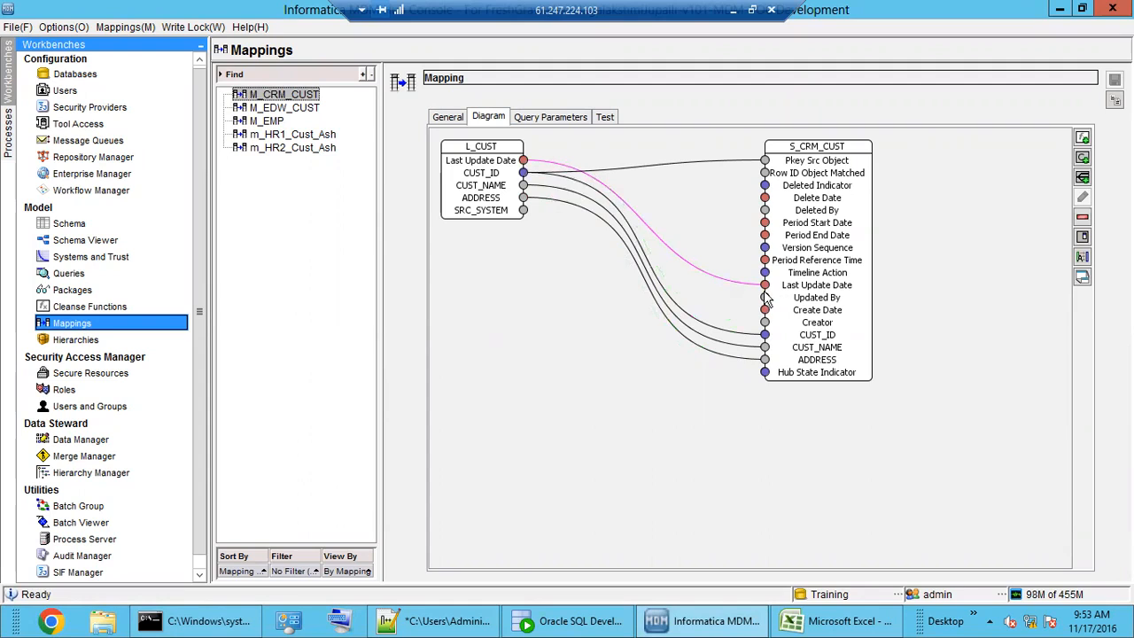
Step: Compare the highlighted dates in cells E1 and E11 of the worksheet
{"action": "left_click", "coordinate": [833, 625]}
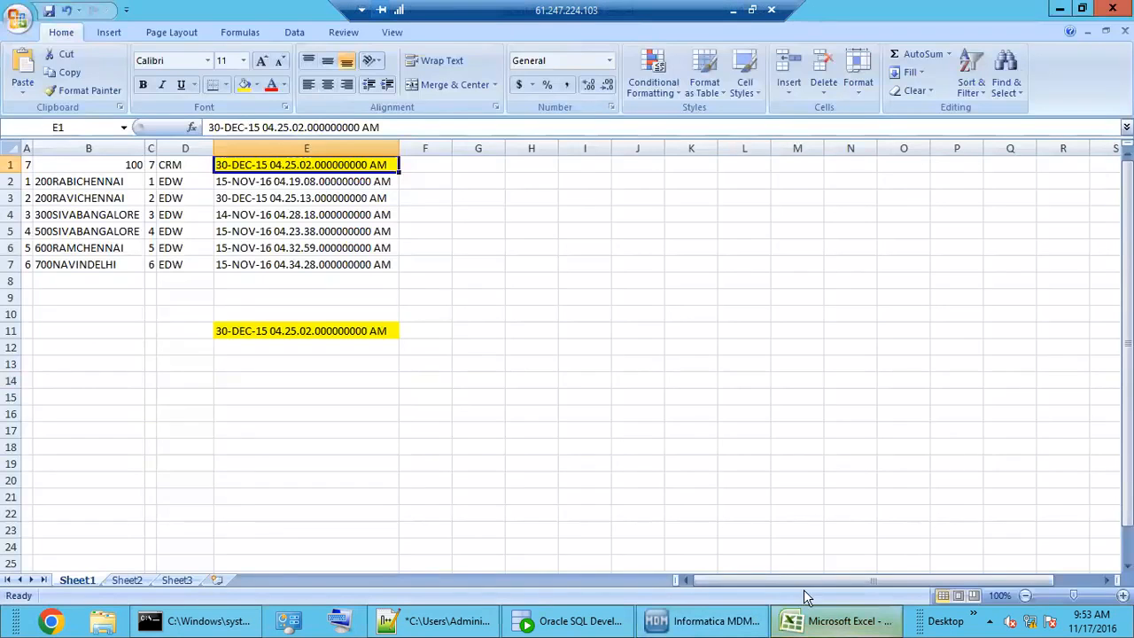
{"action": "left_click", "coordinate": [341, 331]}
{"action": "left_click", "coordinate": [337, 160]}
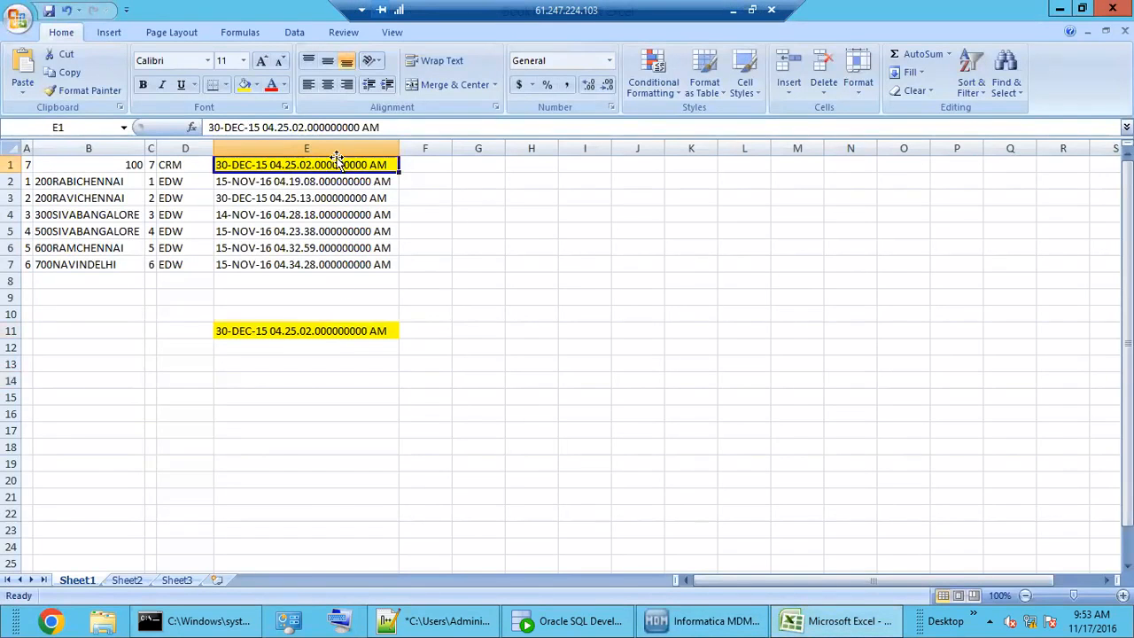
{"action": "left_click", "coordinate": [317, 328]}
{"action": "left_click", "coordinate": [325, 164]}
{"action": "left_click", "coordinate": [329, 328]}
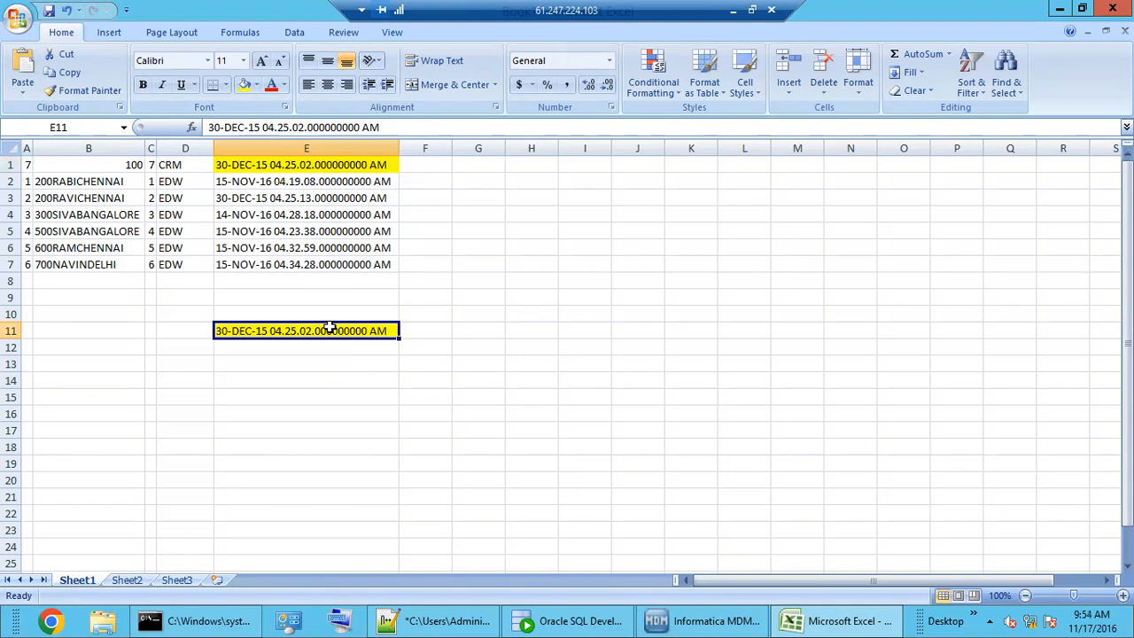
Step: Execute the Load from S_CRM_CUST batch job for B_CUST in the Batch Viewer
{"action": "left_click", "coordinate": [649, 618]}
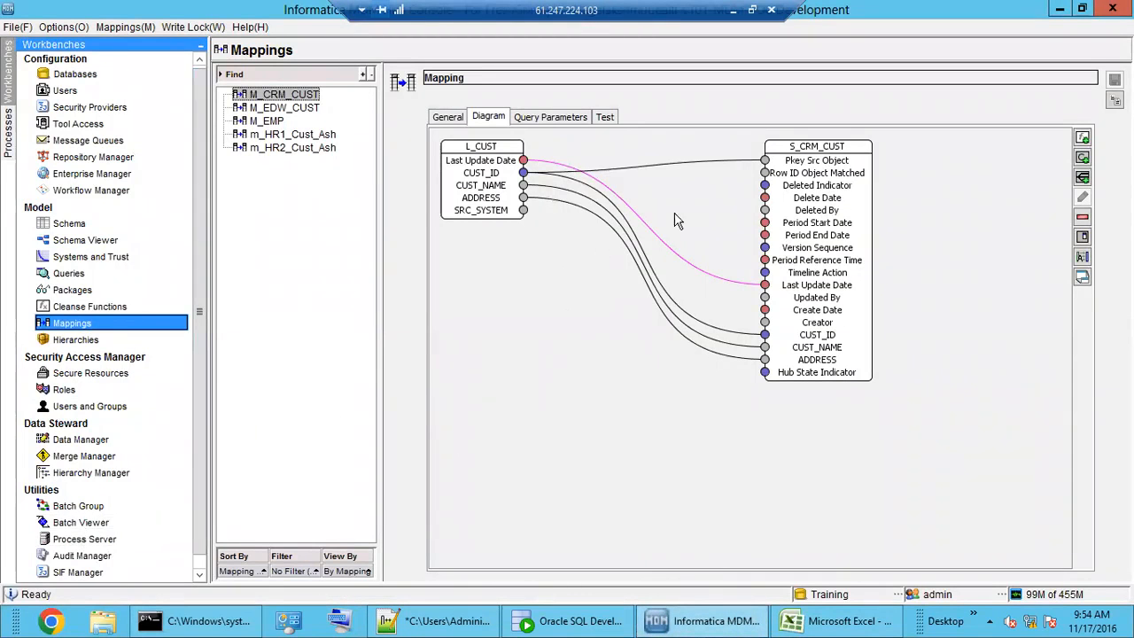
{"action": "left_click", "coordinate": [78, 523]}
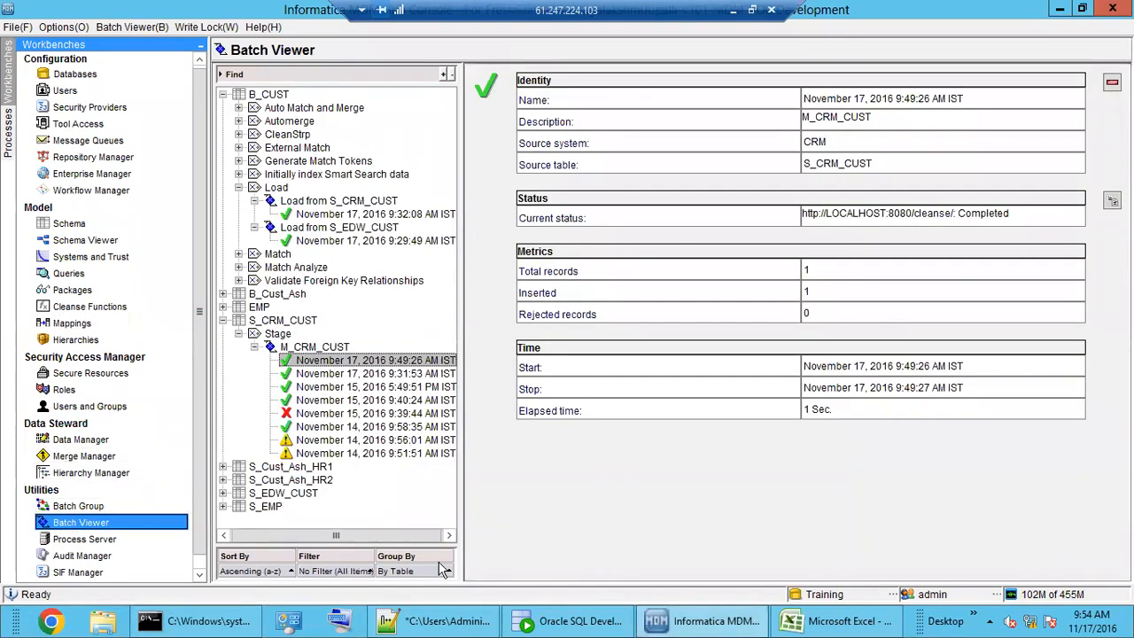
{"action": "left_click", "coordinate": [572, 621]}
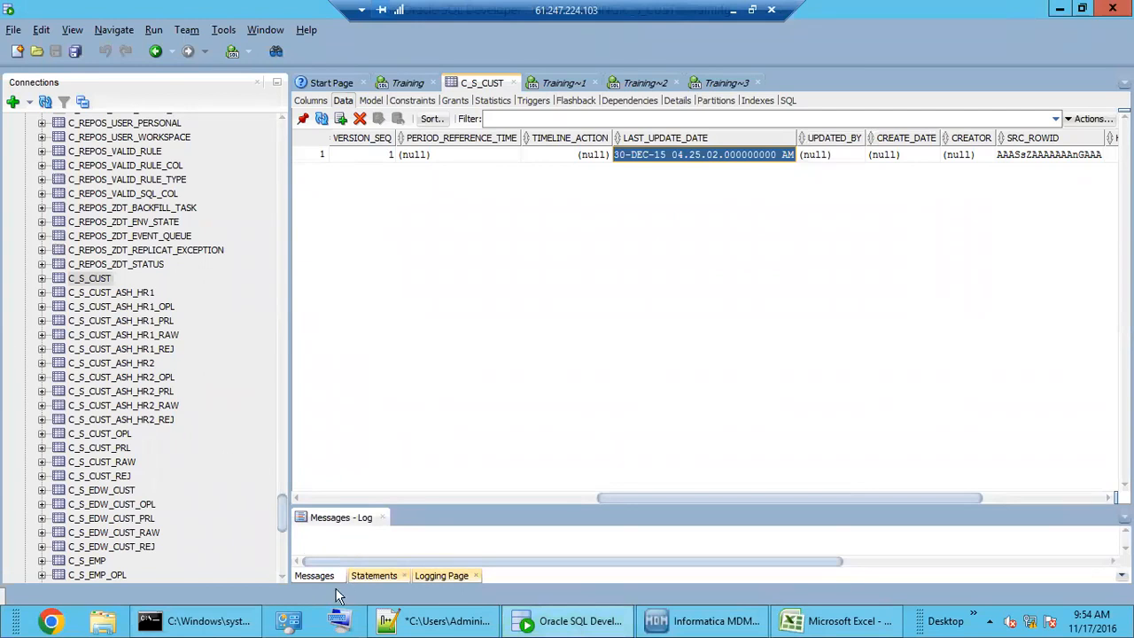
{"action": "left_click", "coordinate": [384, 623]}
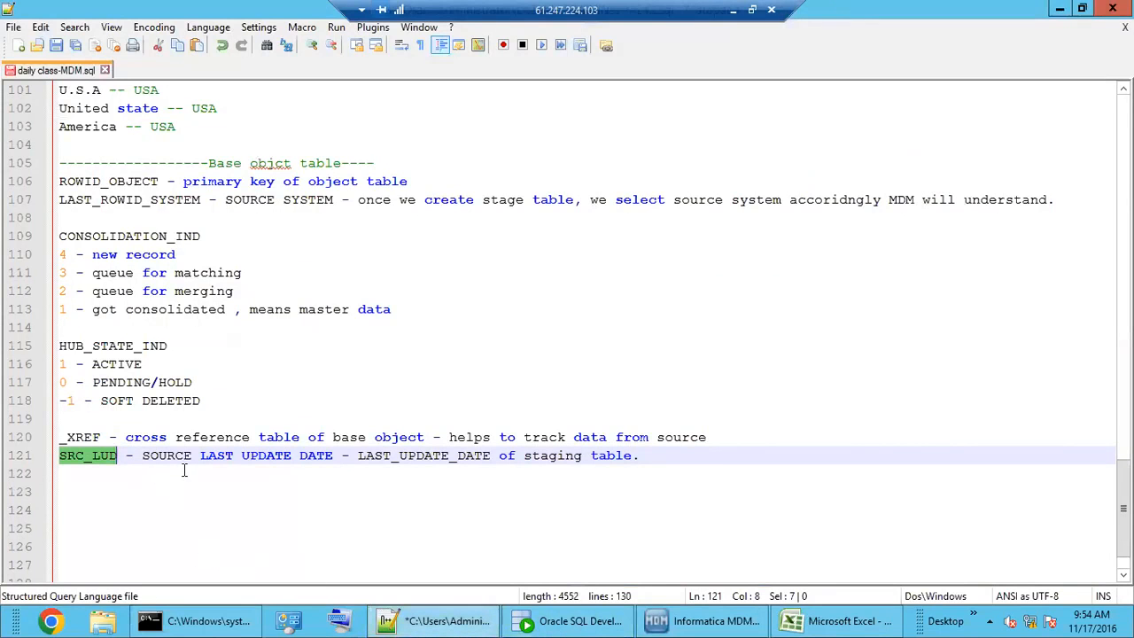
{"action": "left_click", "coordinate": [429, 624]}
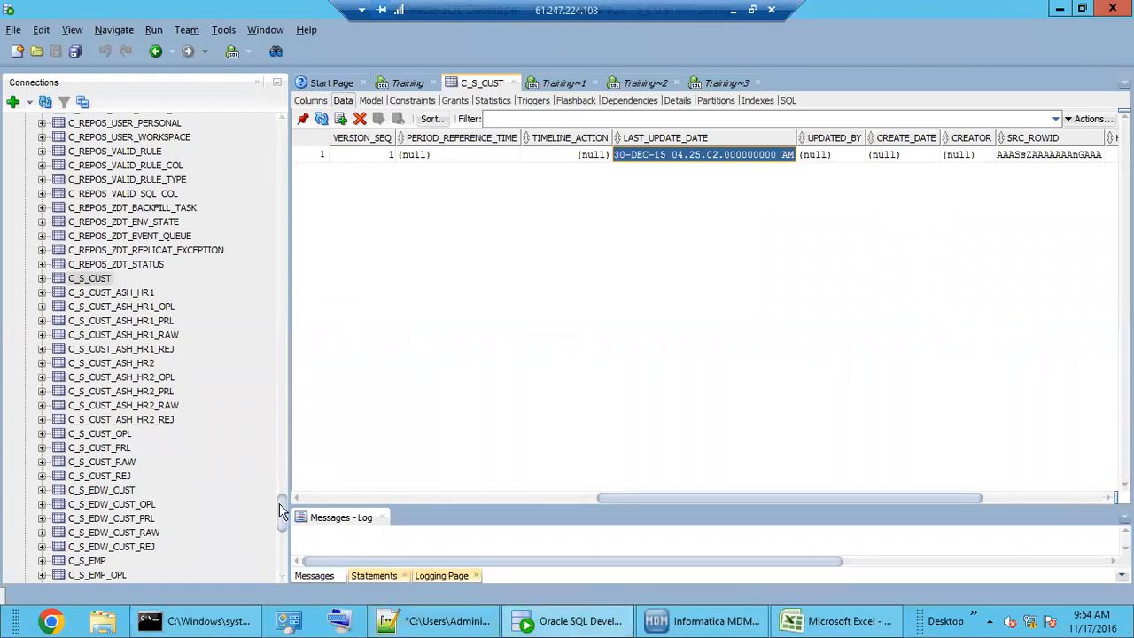
{"action": "left_click", "coordinate": [700, 620]}
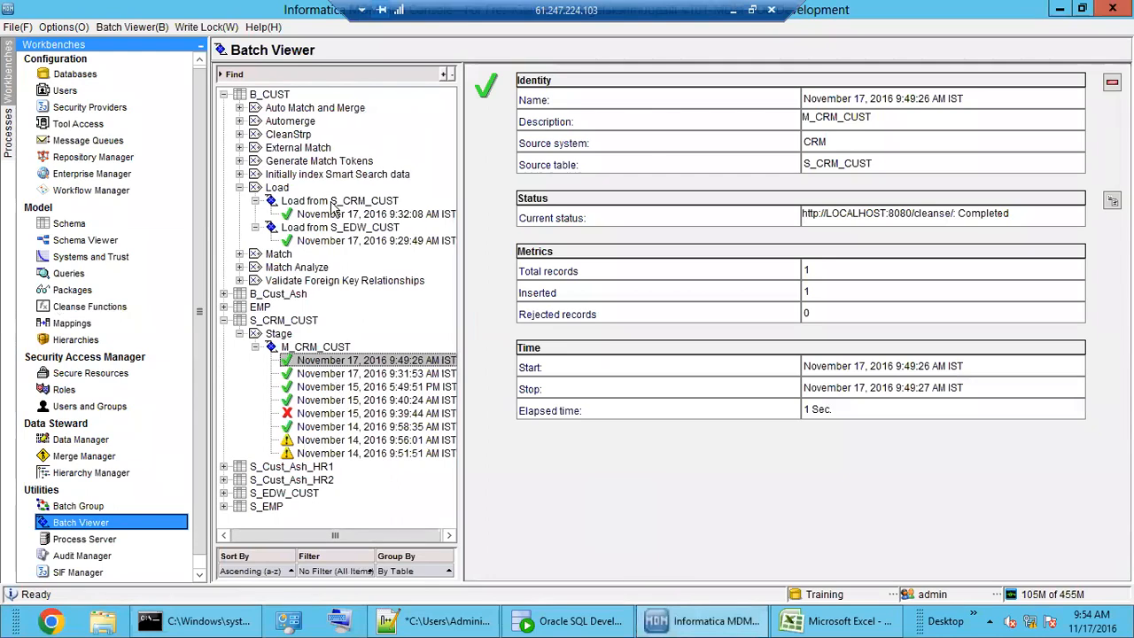
{"action": "left_click", "coordinate": [329, 202]}
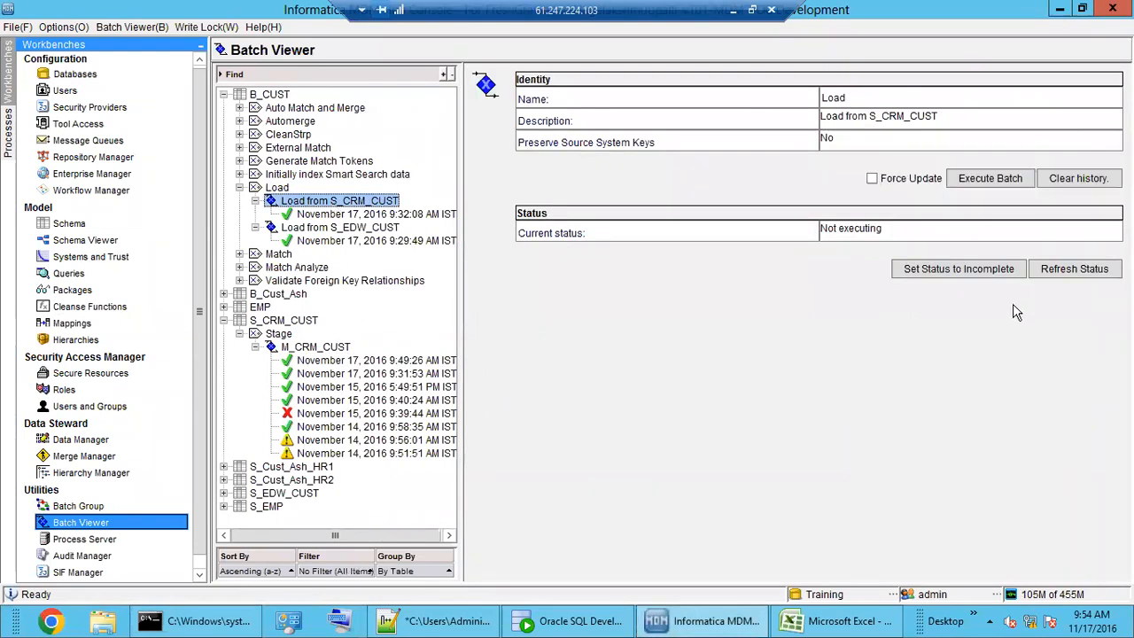
{"action": "left_click", "coordinate": [988, 188]}
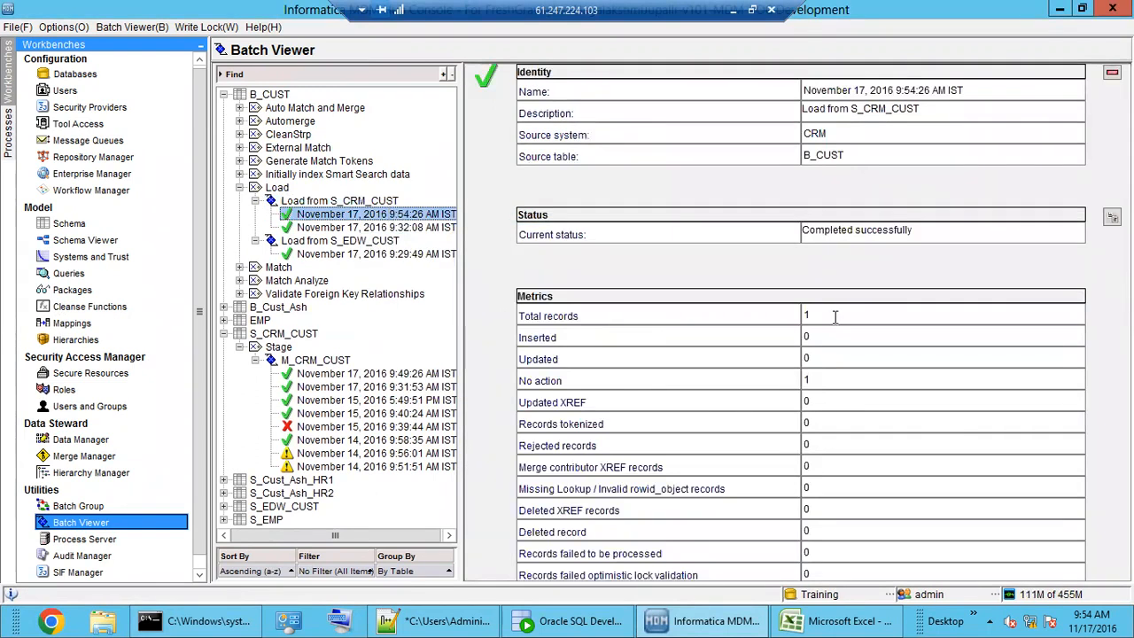
Step: Examine the load job's Total records, Inserted, Updated and No action metrics
{"action": "double_click", "coordinate": [806, 315]}
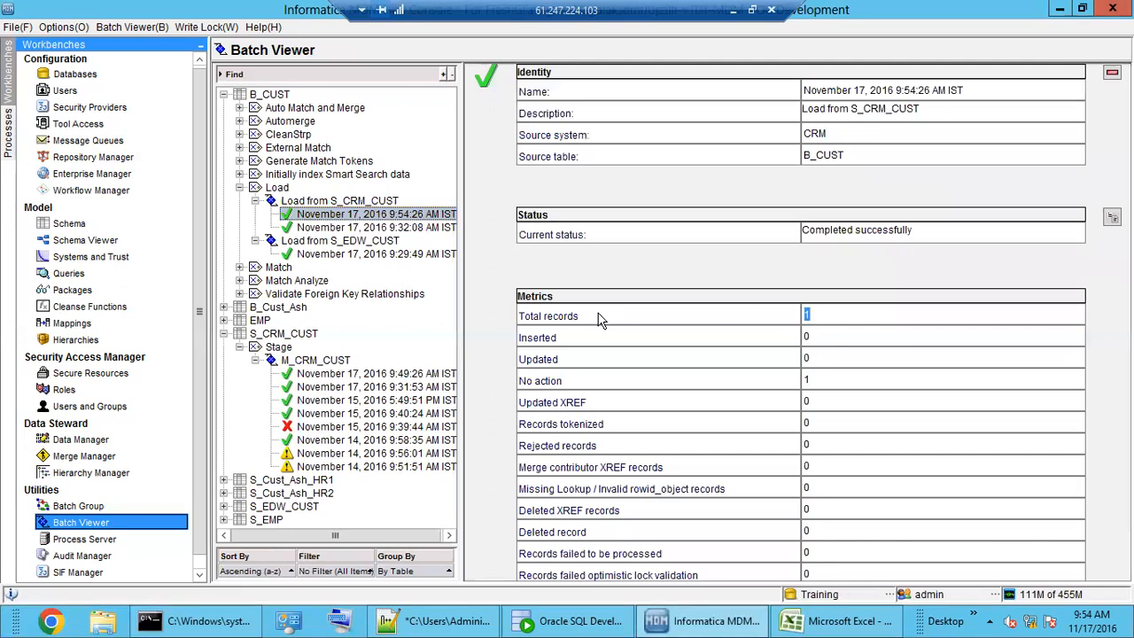
{"action": "double_click", "coordinate": [806, 336]}
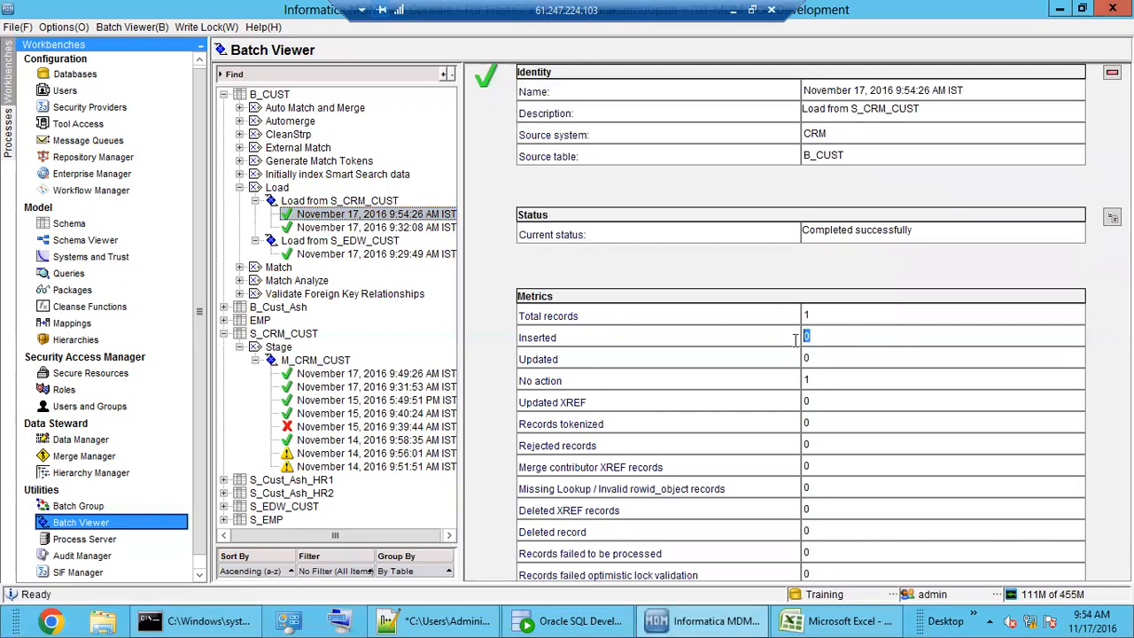
{"action": "double_click", "coordinate": [806, 358]}
{"action": "double_click", "coordinate": [806, 379]}
{"action": "left_click_drag", "start_coordinate": [838, 382], "coordinate": [766, 380]}
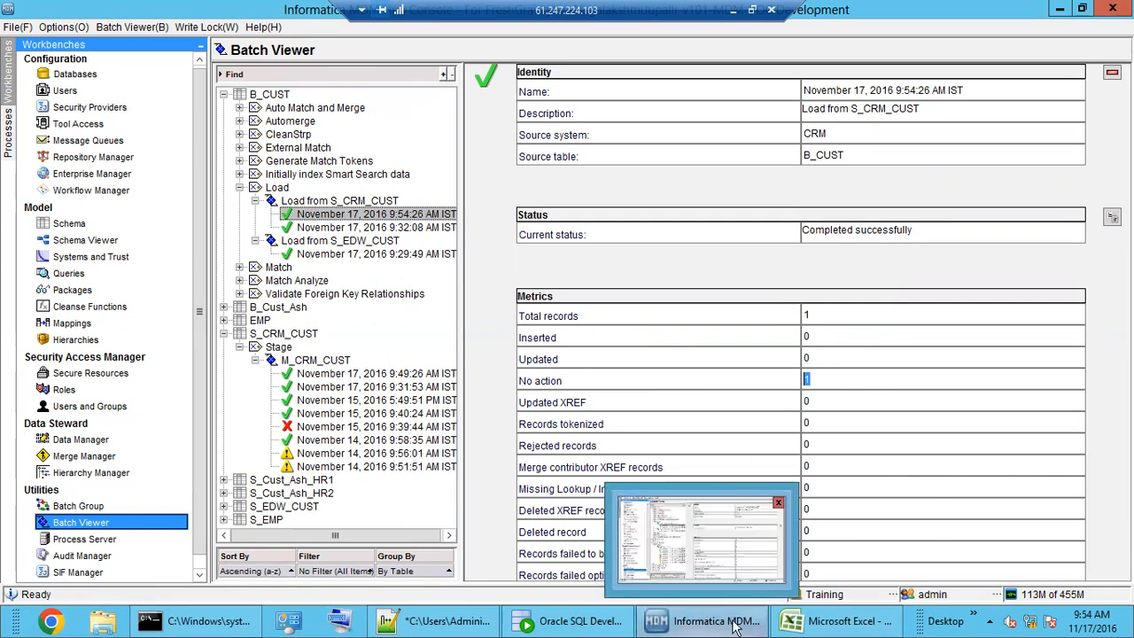
Step: Compare the highlighted dates in cells E1 and E11 again
{"action": "left_click", "coordinate": [804, 626]}
{"action": "left_click", "coordinate": [318, 380]}
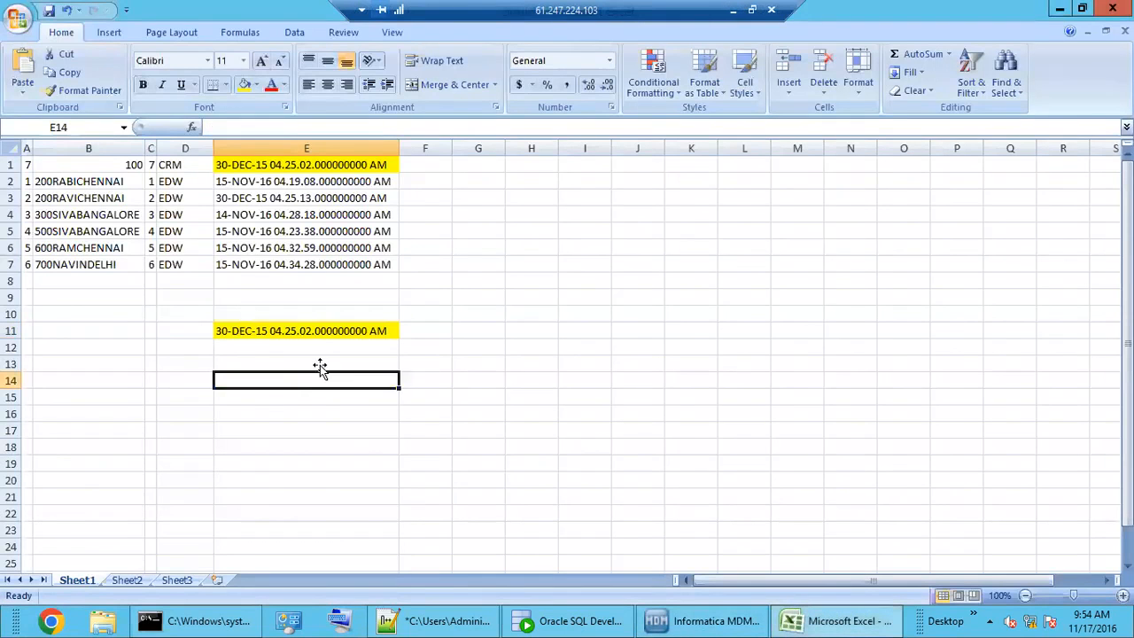
{"action": "left_click", "coordinate": [297, 166]}
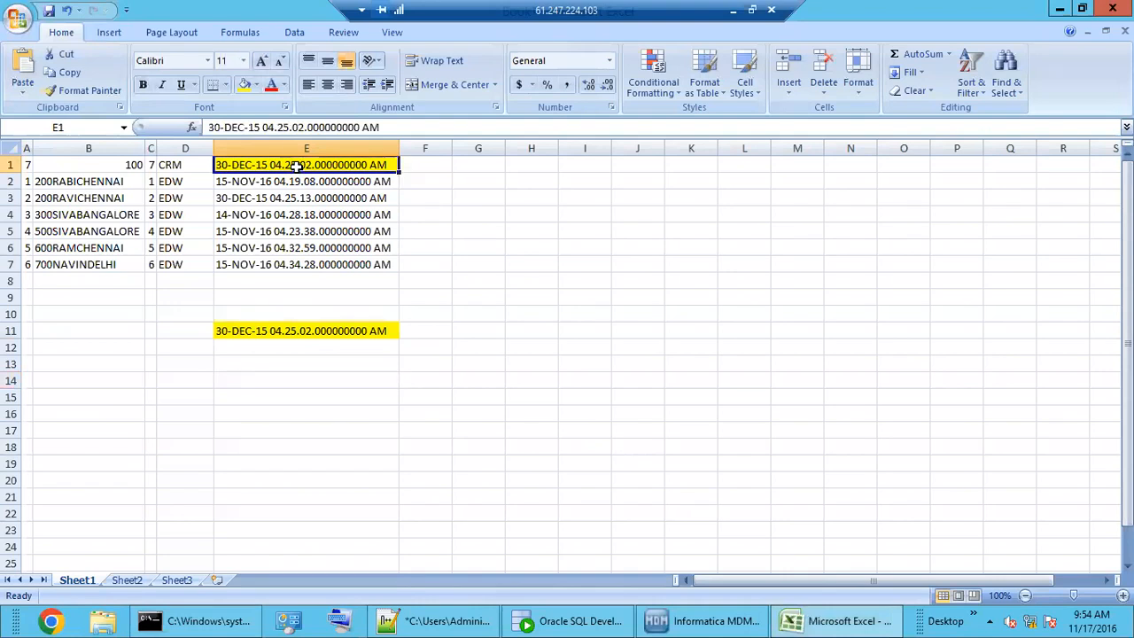
{"action": "left_click", "coordinate": [279, 330]}
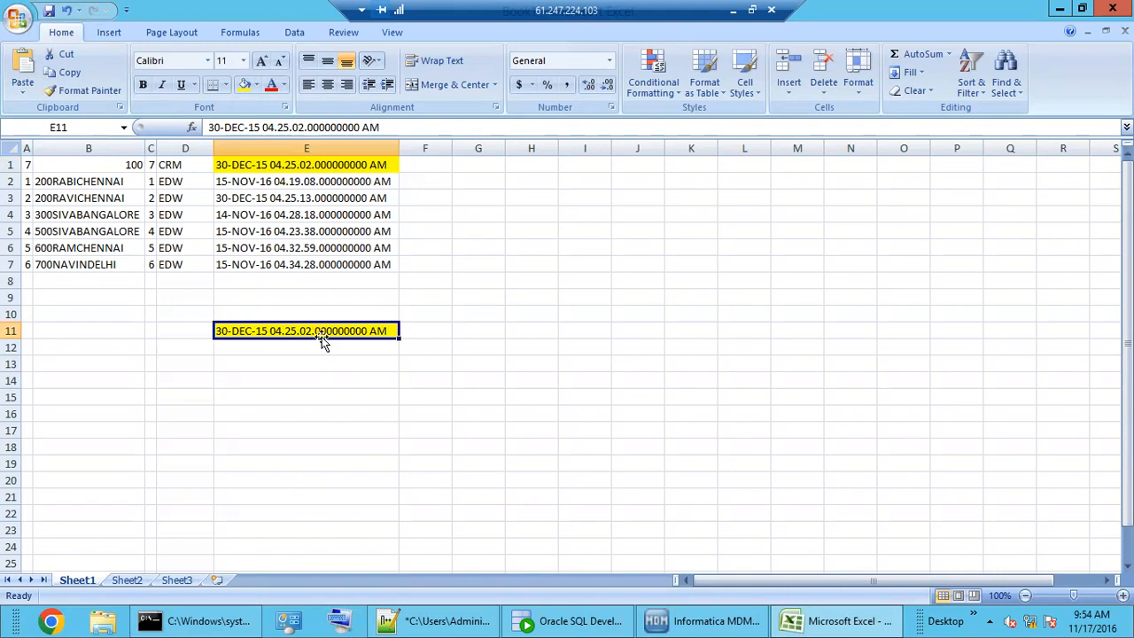
{"action": "left_click", "coordinate": [340, 167]}
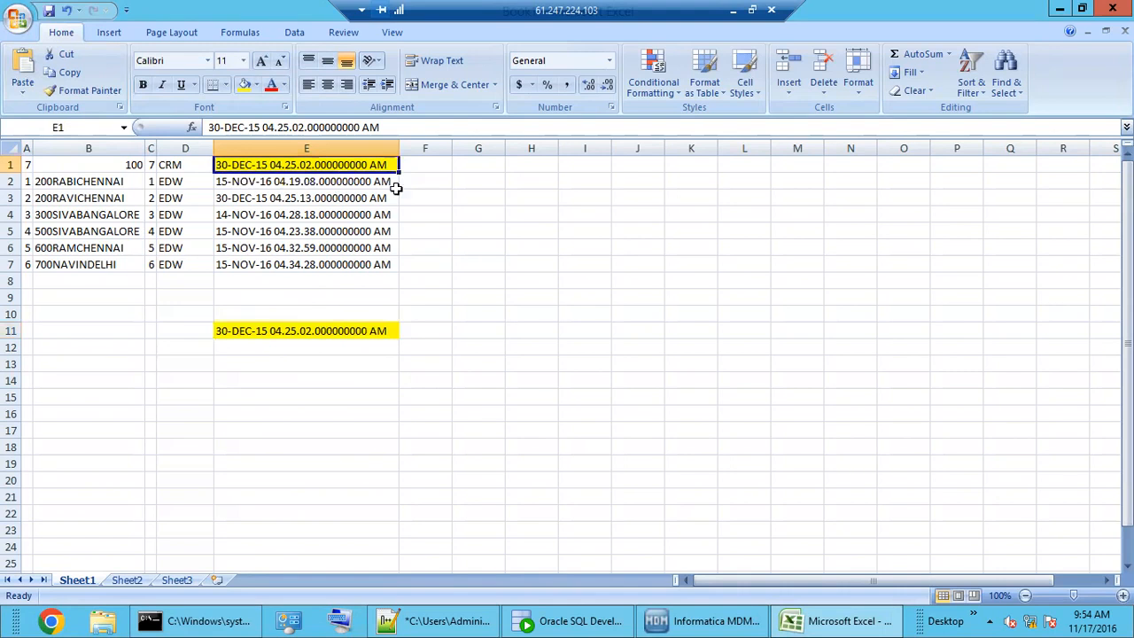
{"action": "left_click", "coordinate": [691, 621]}
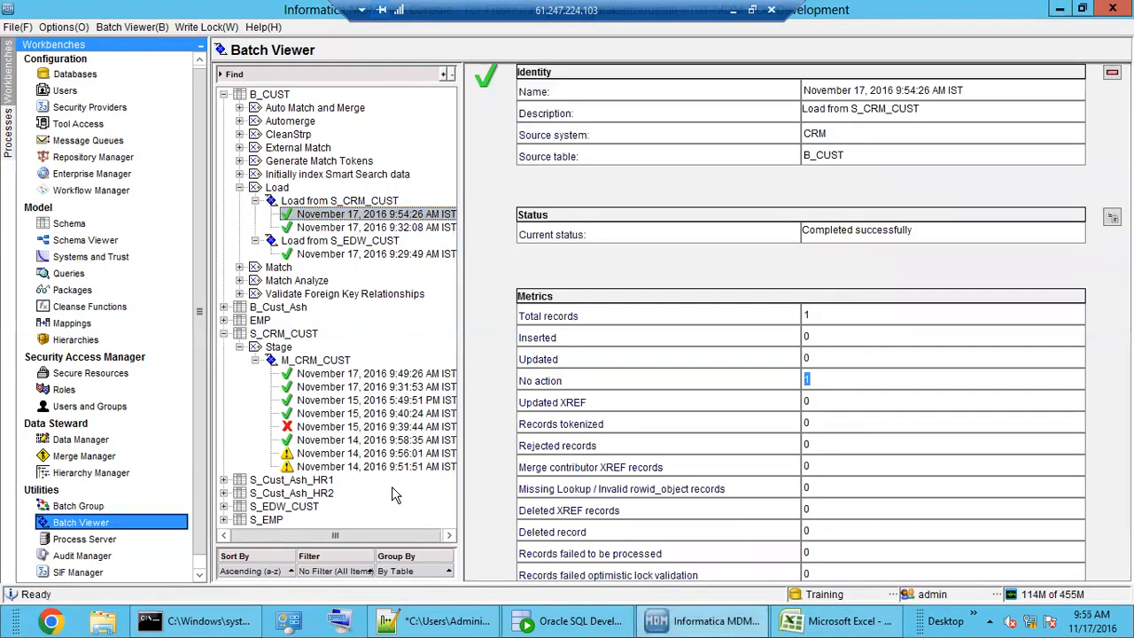
{"action": "left_click", "coordinate": [532, 620]}
{"action": "left_click_drag", "start_coordinate": [284, 523], "coordinate": [278, 139]}
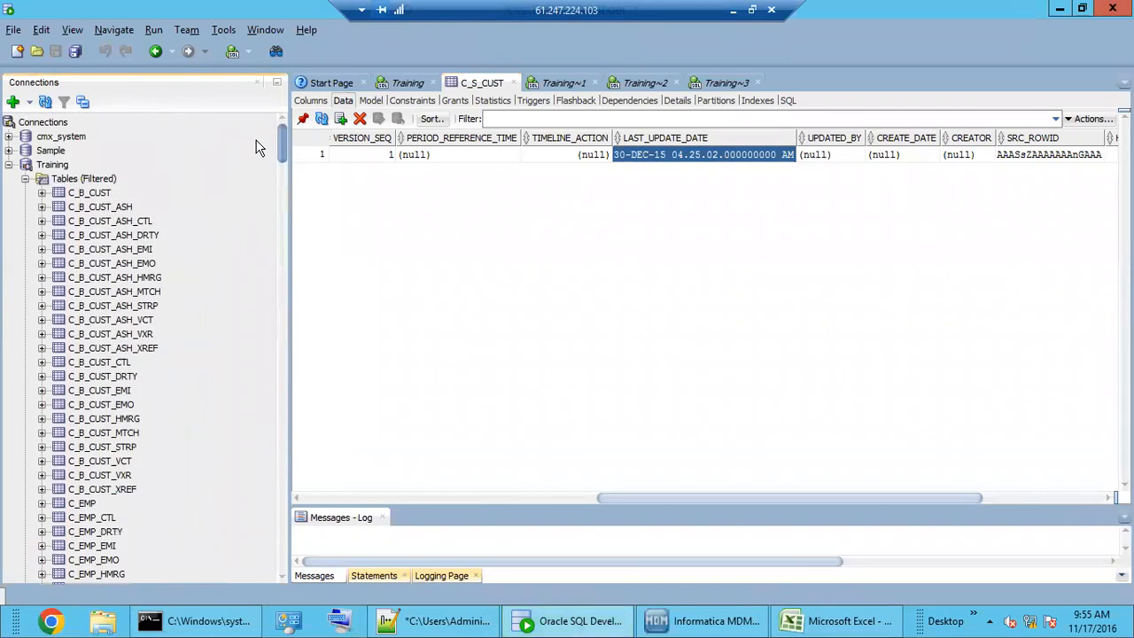
Step: Open the C_B_CUST base object table's data and examine the CRM customer row across its columns
{"action": "left_click", "coordinate": [91, 198]}
{"action": "left_click_drag", "start_coordinate": [679, 498], "coordinate": [1081, 499]}
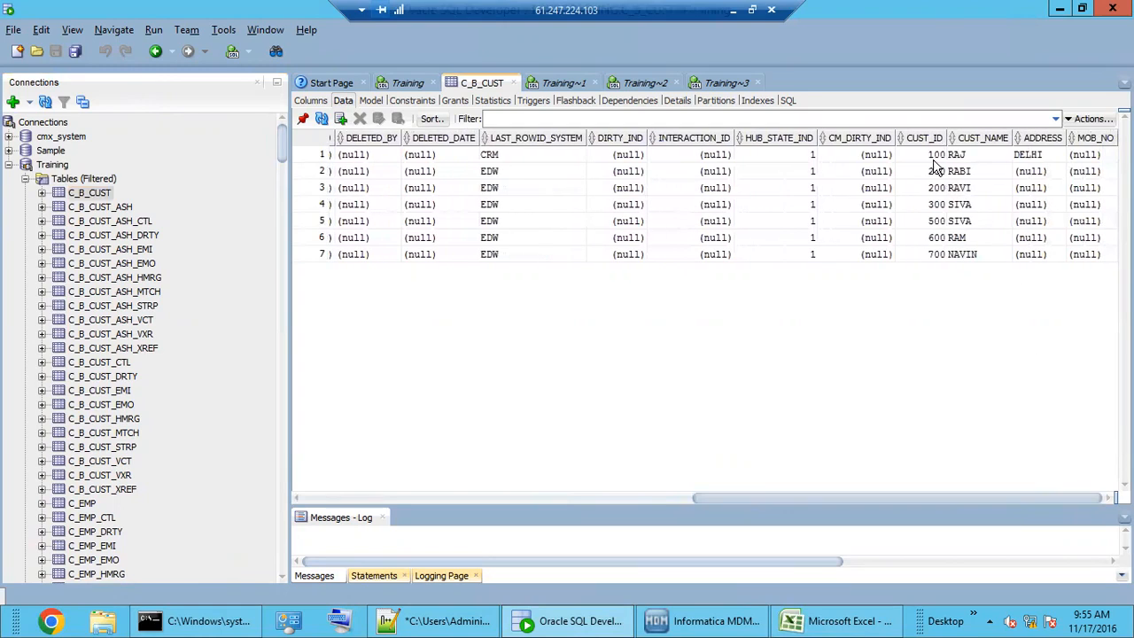
{"action": "left_click", "coordinate": [1039, 158]}
{"action": "left_click_drag", "start_coordinate": [967, 157], "coordinate": [944, 157]}
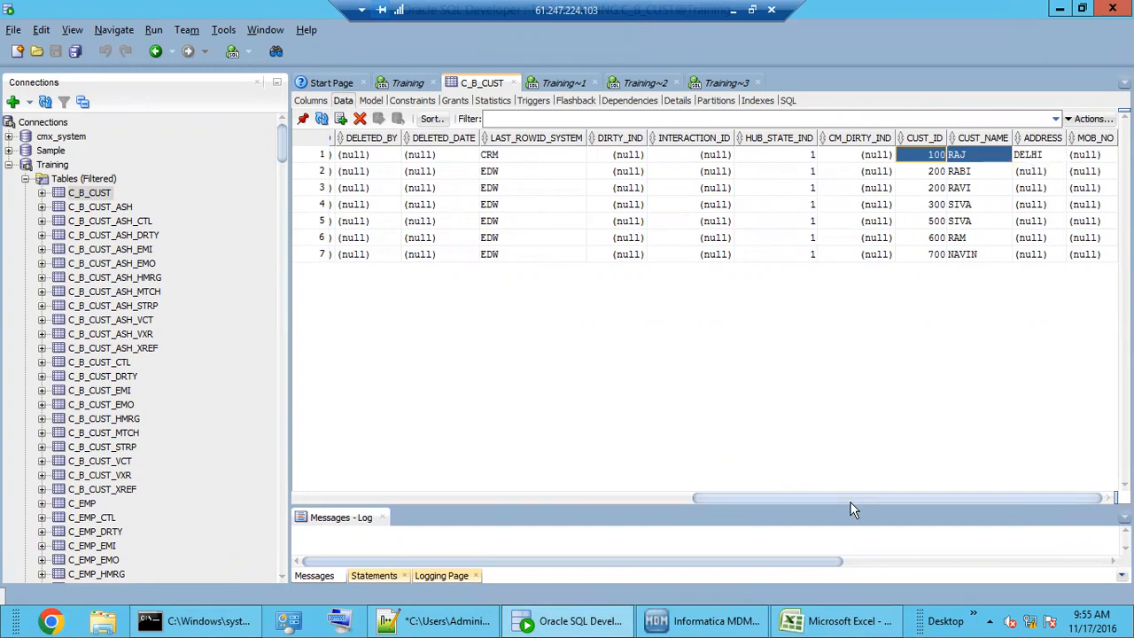
{"action": "left_click_drag", "start_coordinate": [697, 501], "coordinate": [445, 510]}
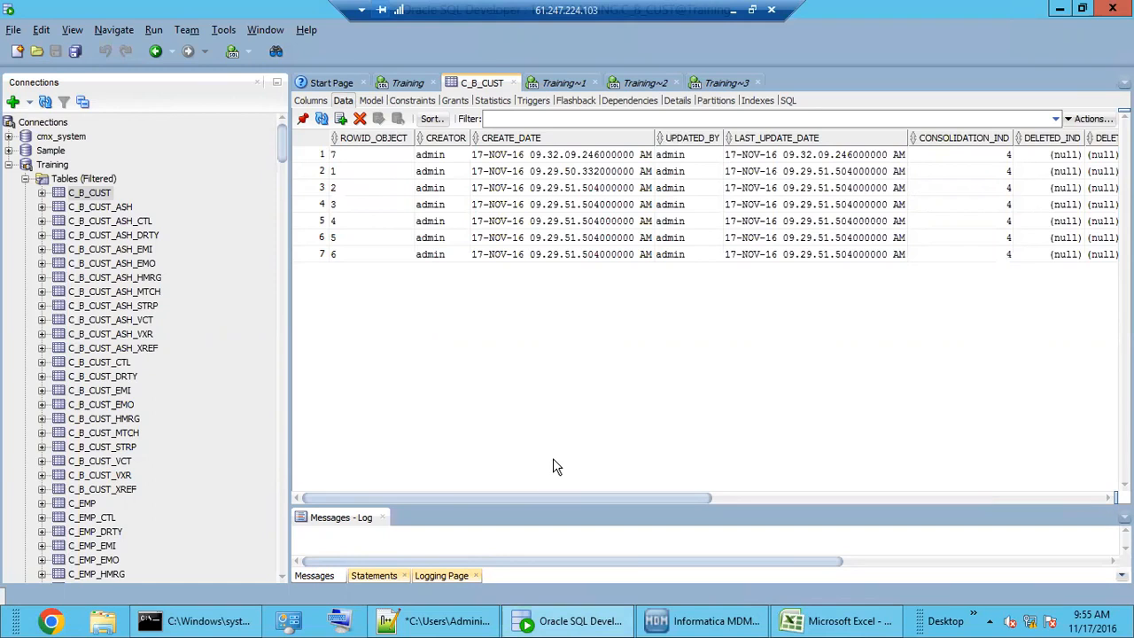
Step: Rerun the Load from S_CRM_CUST batch job for B_CUST in the Batch Viewer with Force Update enabled
{"action": "left_click", "coordinate": [679, 623]}
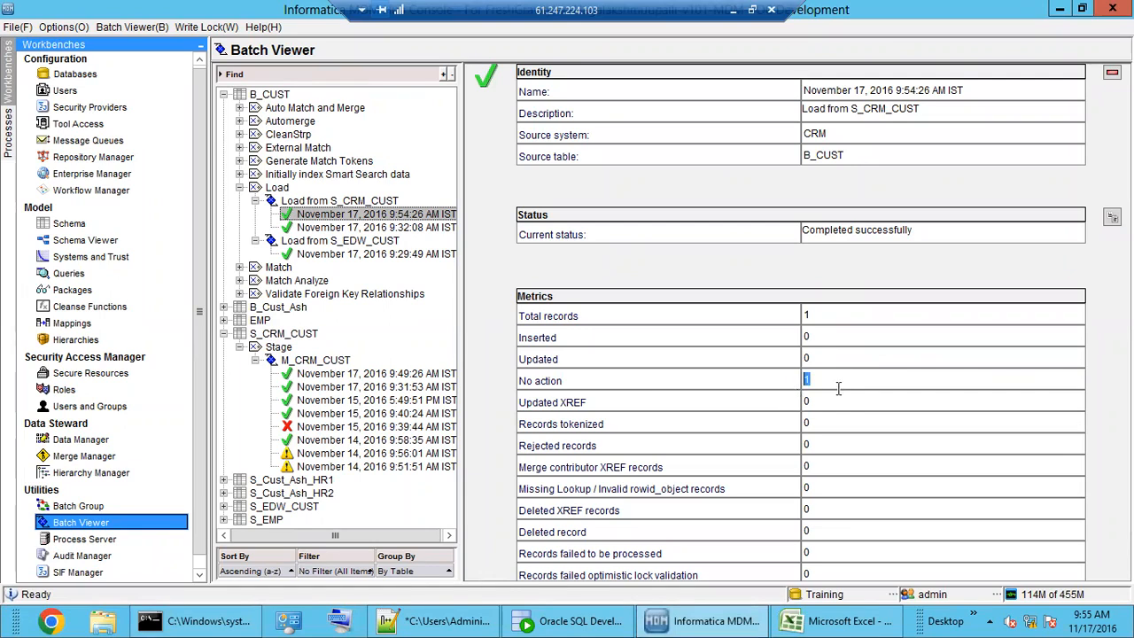
{"action": "left_click", "coordinate": [350, 202]}
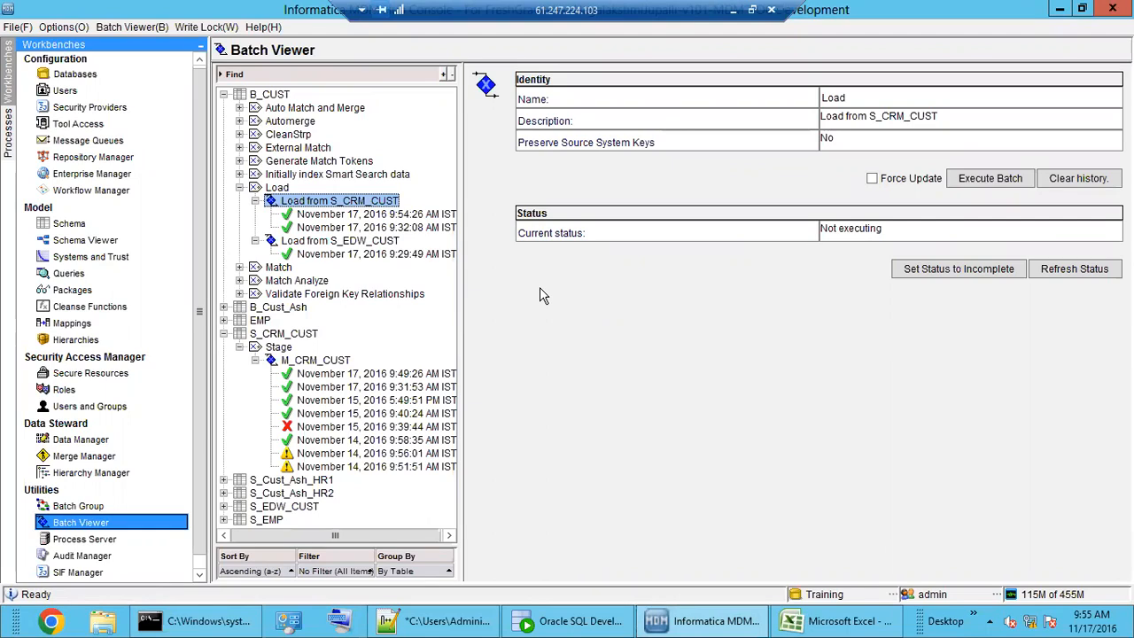
{"action": "left_click", "coordinate": [874, 180]}
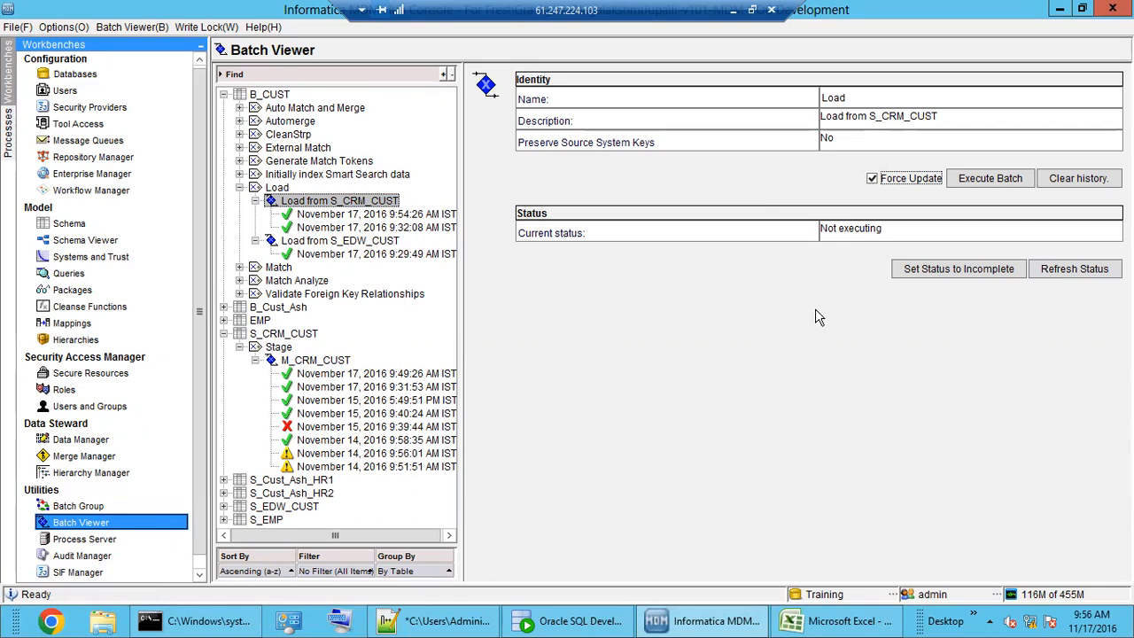
{"action": "left_click", "coordinate": [985, 179]}
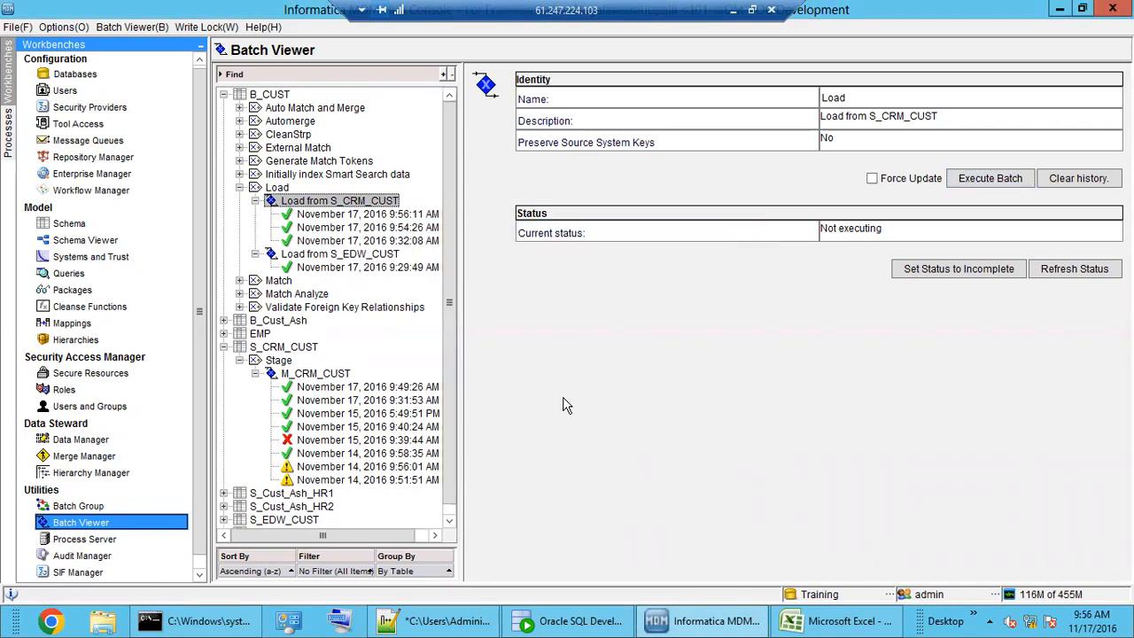
Step: Examine the new load run's Total records, Updated and Updated XREF metrics
{"action": "left_click", "coordinate": [368, 215]}
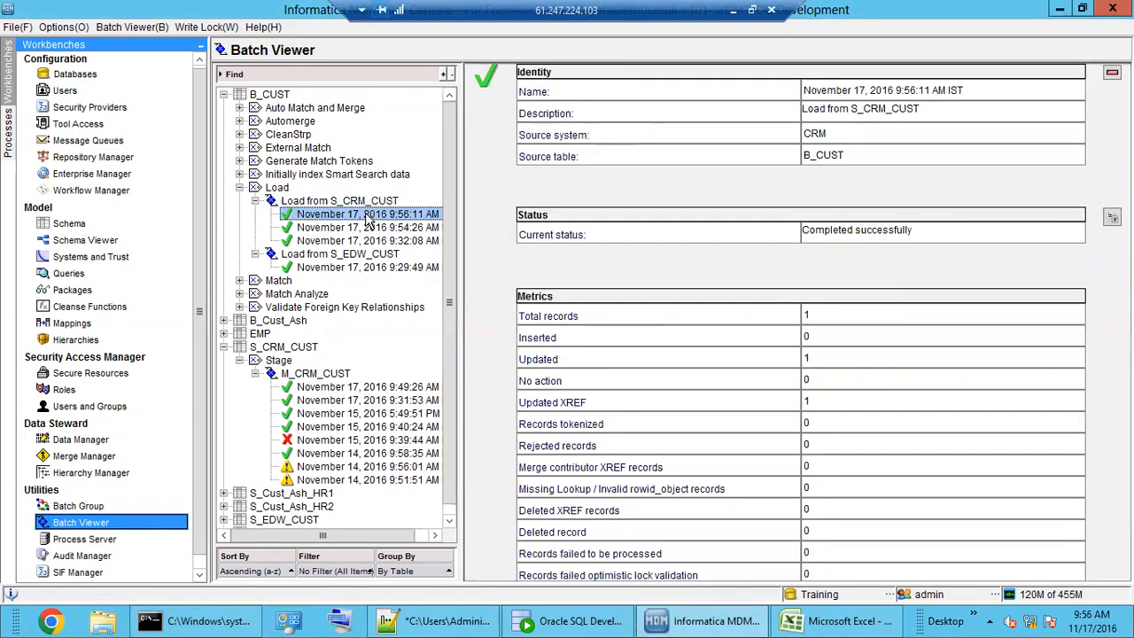
{"action": "left_click", "coordinate": [819, 309]}
{"action": "left_click_drag", "start_coordinate": [819, 309], "coordinate": [783, 313]}
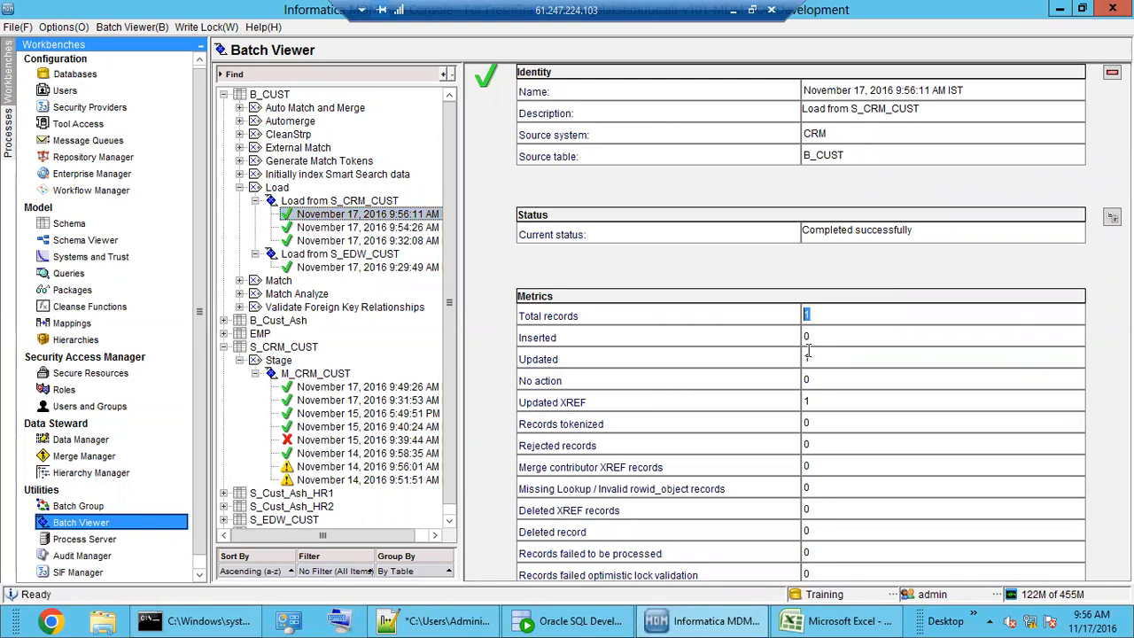
{"action": "left_click_drag", "start_coordinate": [821, 354], "coordinate": [776, 357]}
{"action": "left_click_drag", "start_coordinate": [822, 404], "coordinate": [796, 403]}
{"action": "left_click", "coordinate": [328, 202]}
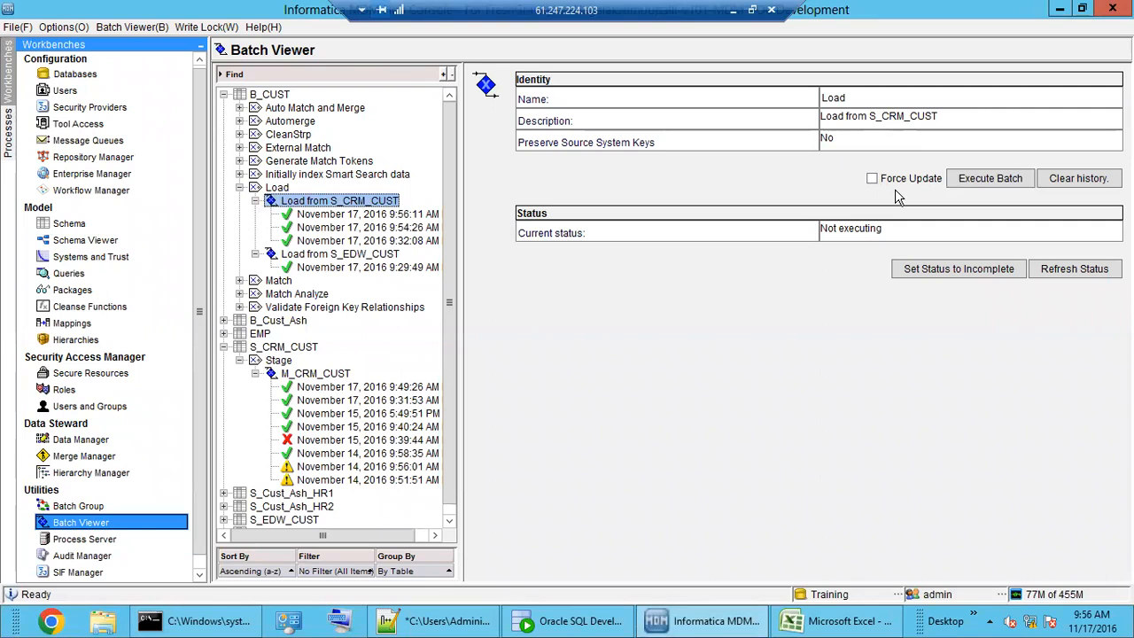
Step: Refresh the C_B_CUST data and examine the CRM record's last update date and address
{"action": "left_click", "coordinate": [574, 620]}
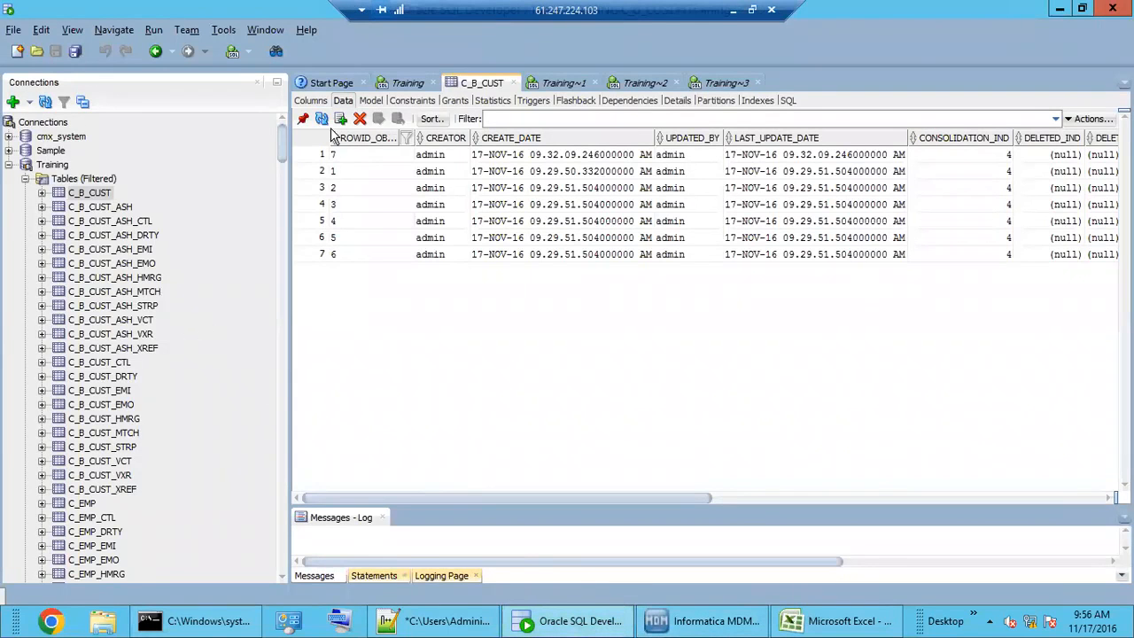
{"action": "left_click", "coordinate": [323, 121]}
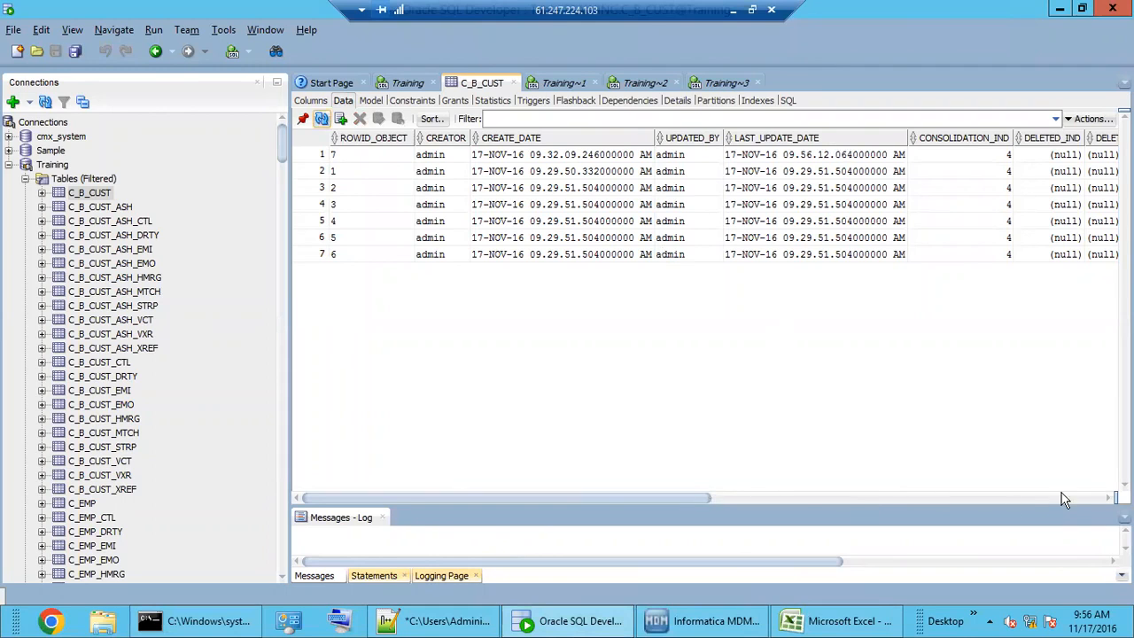
{"action": "left_click_drag", "start_coordinate": [519, 497], "coordinate": [966, 496]}
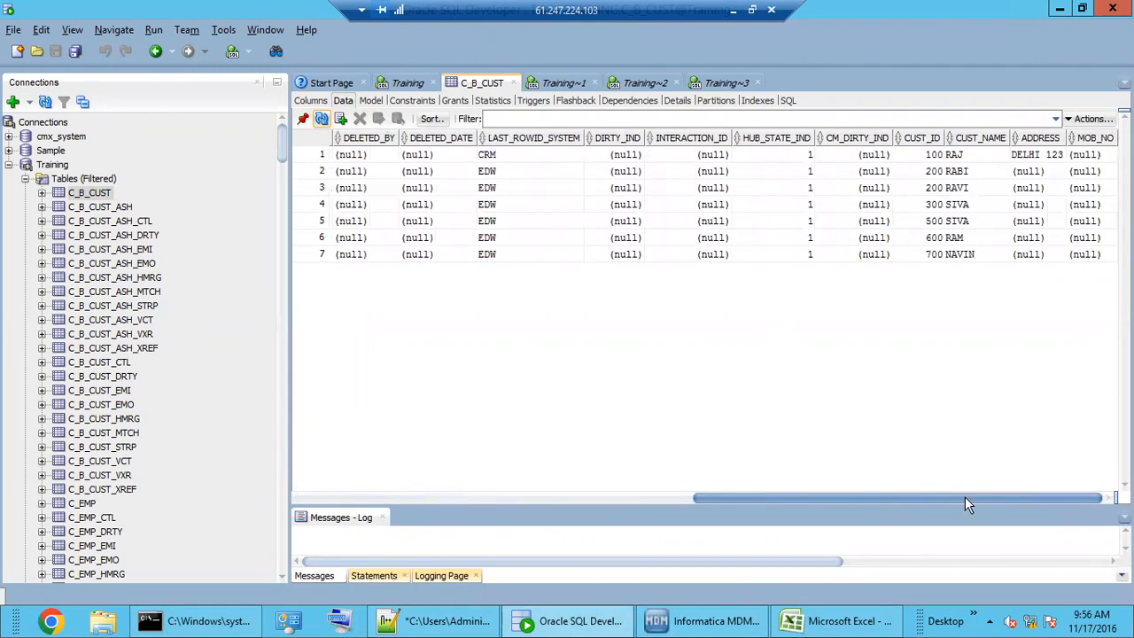
{"action": "left_click", "coordinate": [1044, 154]}
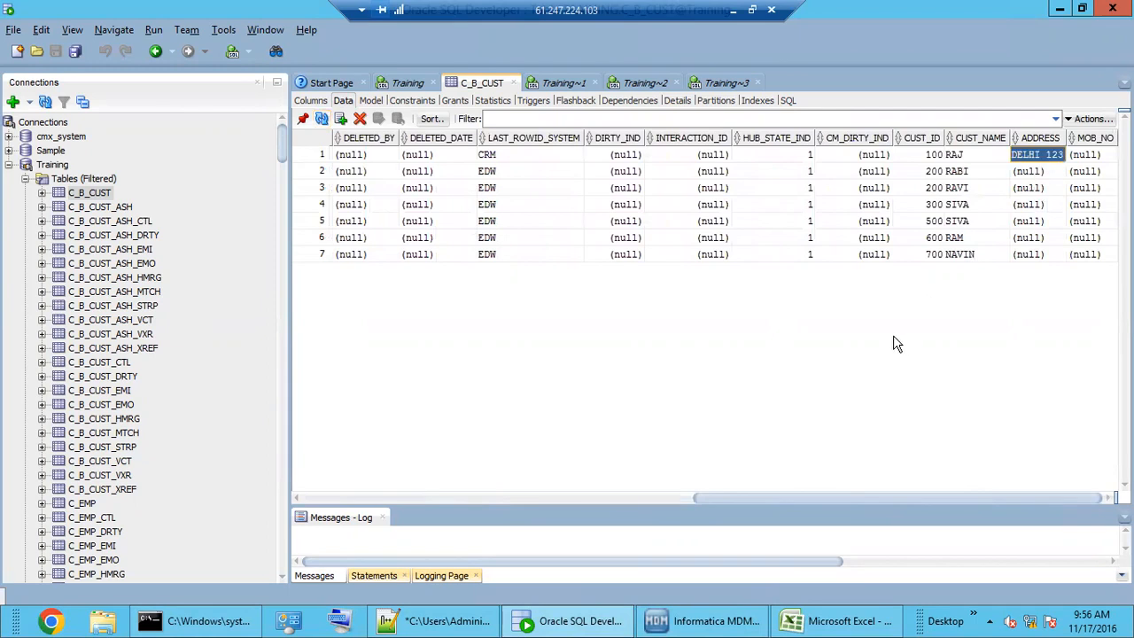
Step: Open the C_B_CUST_XREF table and examine its source system, SRC_LUD, last update date and address columns
{"action": "left_click", "coordinate": [122, 497]}
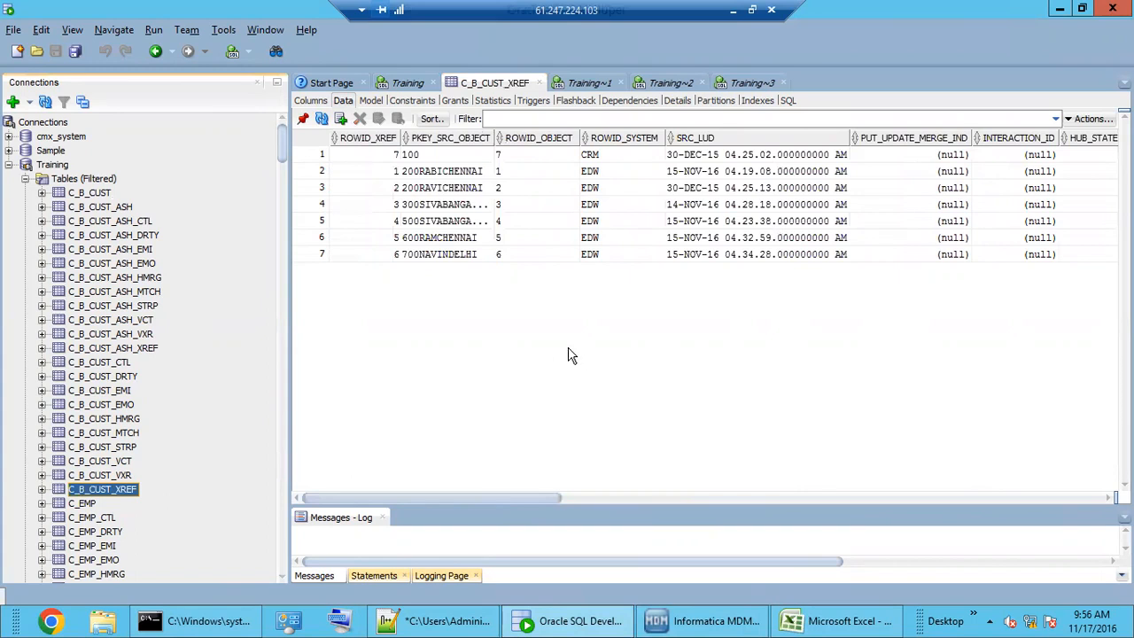
{"action": "left_click_drag", "start_coordinate": [450, 158], "coordinate": [601, 165]}
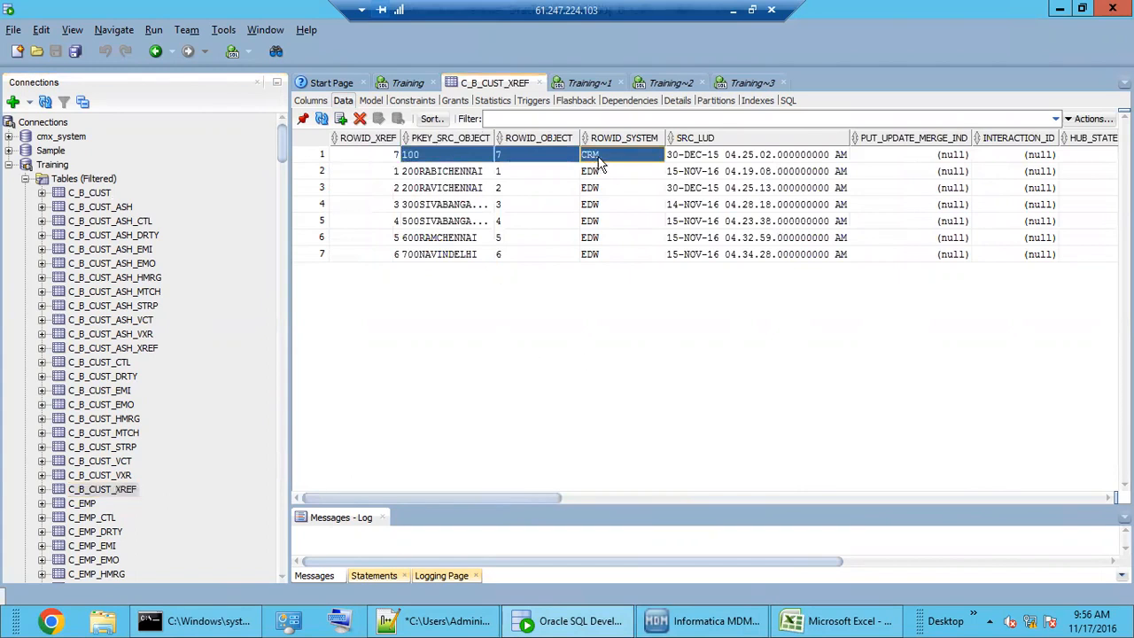
{"action": "left_click_drag", "start_coordinate": [542, 498], "coordinate": [1083, 498]}
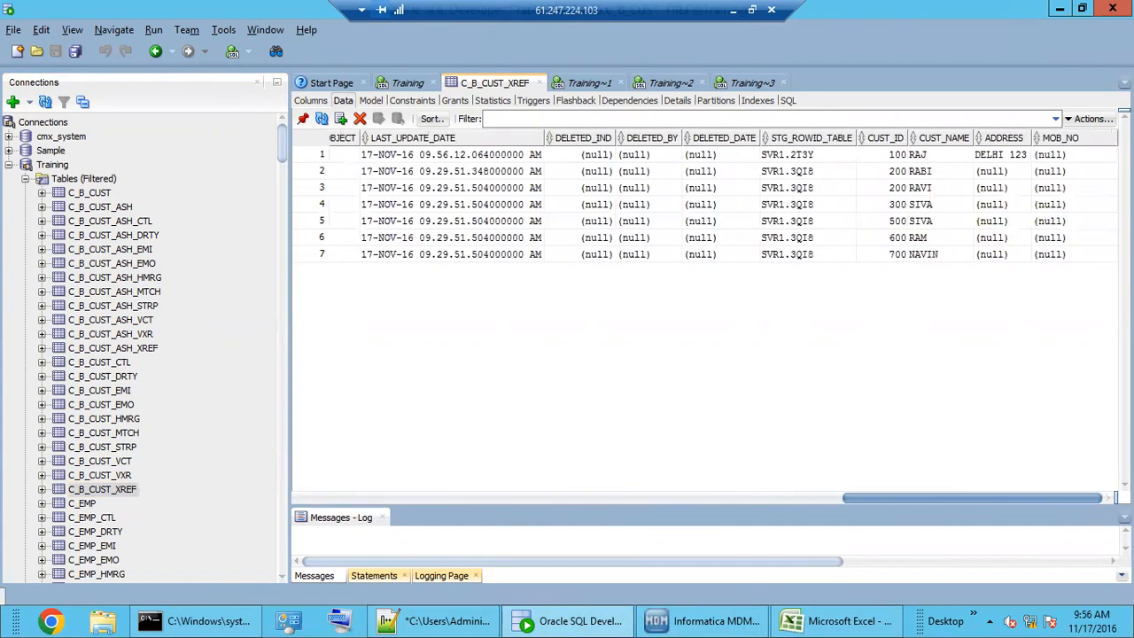
{"action": "left_click", "coordinate": [1006, 159]}
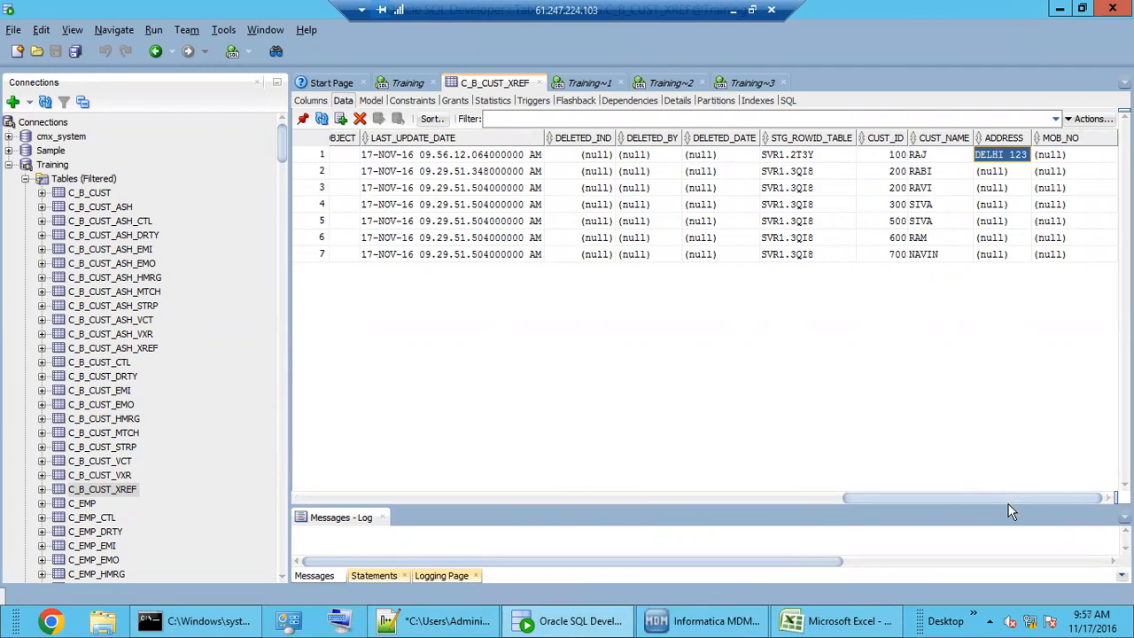
{"action": "left_click_drag", "start_coordinate": [1010, 503], "coordinate": [427, 510]}
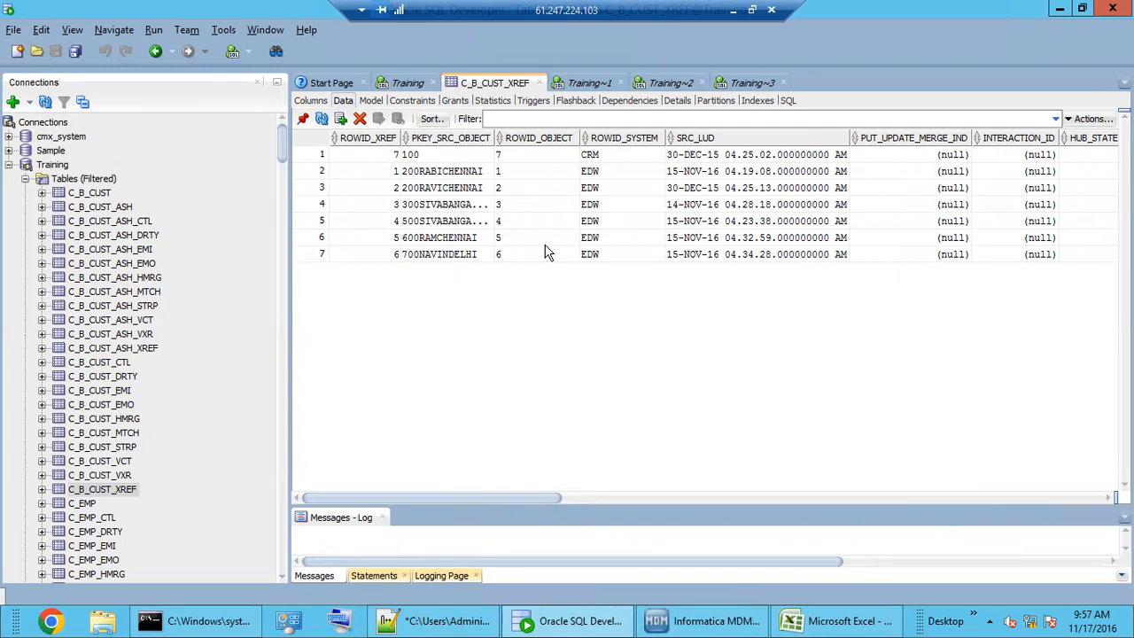
{"action": "left_click", "coordinate": [527, 158]}
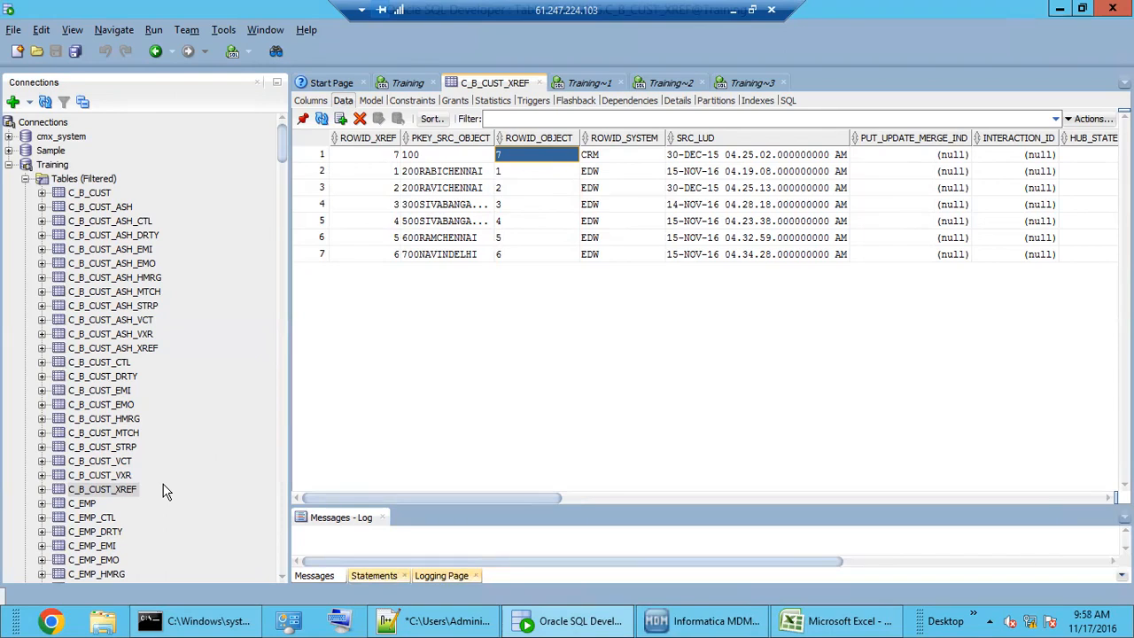
Step: Compare the ROWID_OBJECT values of C_B_CUST with those in C_B_CUST_XREF
{"action": "left_click", "coordinate": [97, 199]}
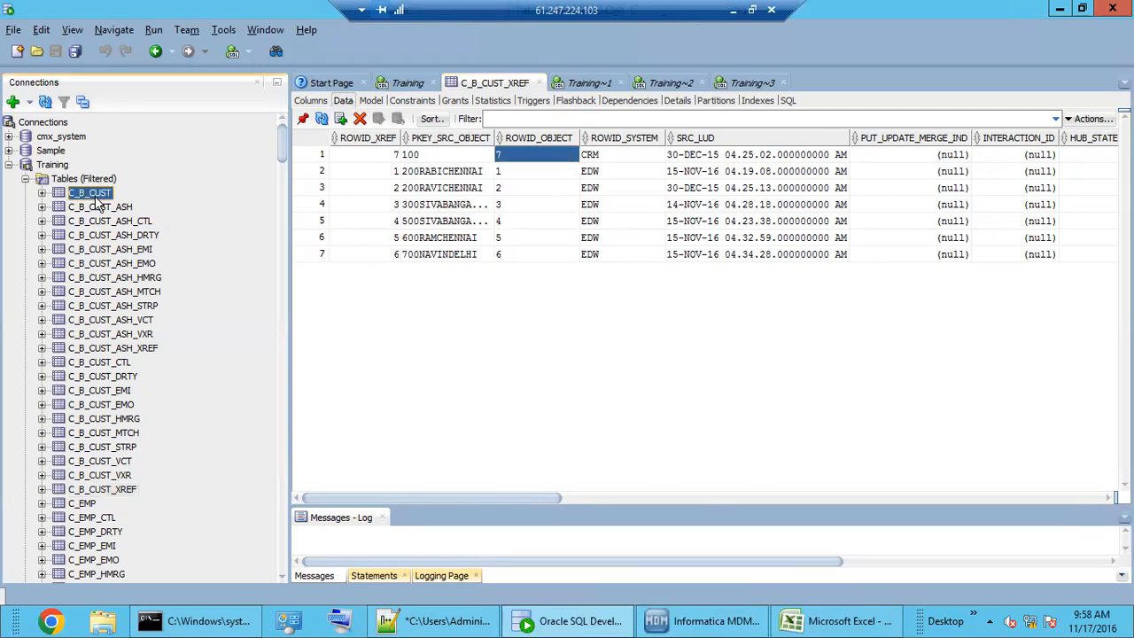
{"action": "left_click_drag", "start_coordinate": [375, 158], "coordinate": [375, 256]}
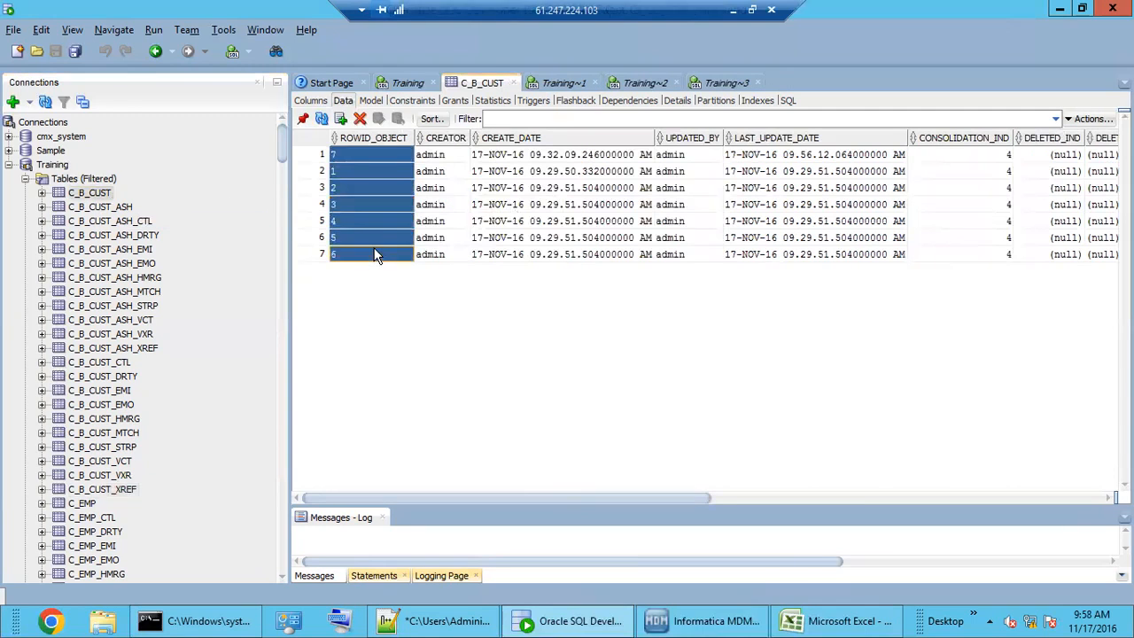
{"action": "left_click", "coordinate": [118, 493]}
{"action": "left_click_drag", "start_coordinate": [528, 160], "coordinate": [529, 256]}
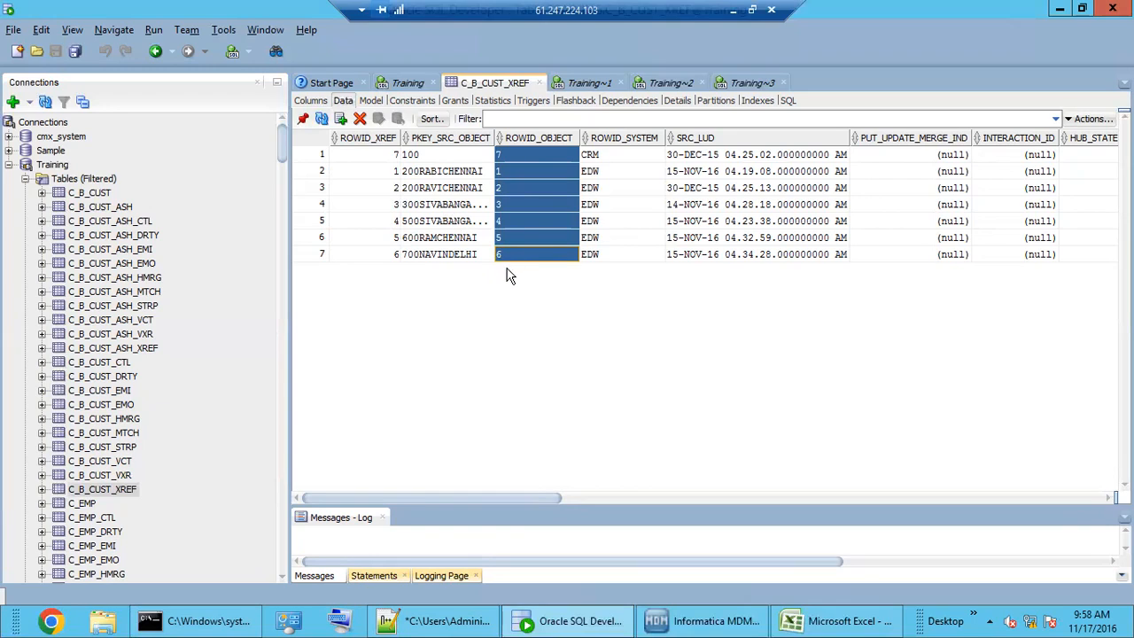
{"action": "left_click", "coordinate": [529, 222]}
{"action": "left_click_drag", "start_coordinate": [533, 154], "coordinate": [535, 255]}
{"action": "left_click_drag", "start_coordinate": [621, 156], "coordinate": [548, 158]}
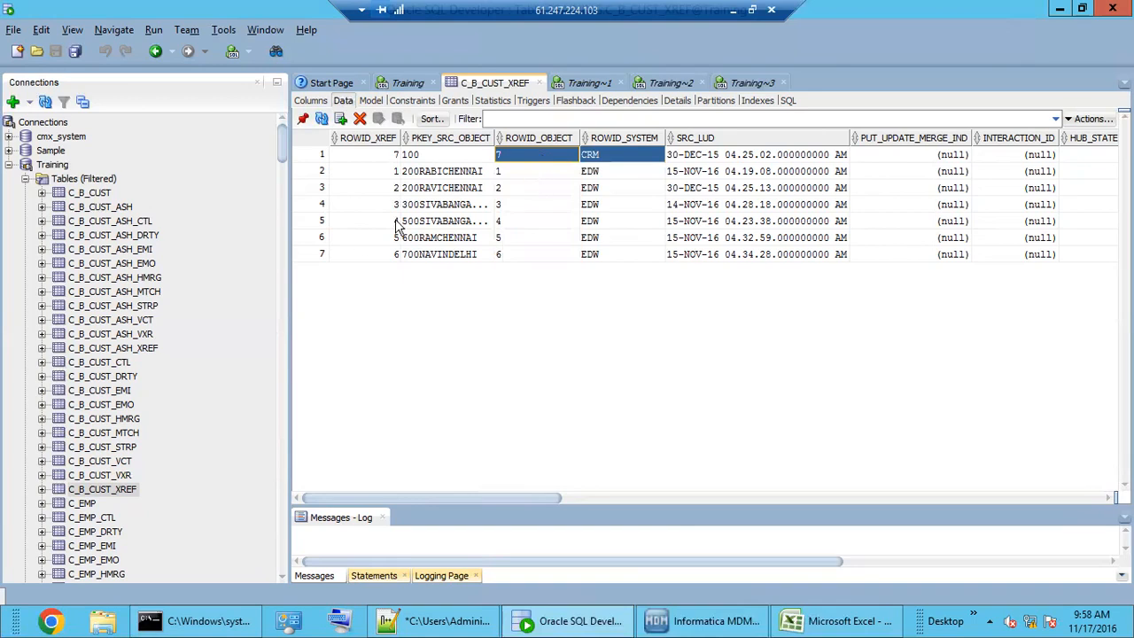
{"action": "left_click", "coordinate": [97, 193]}
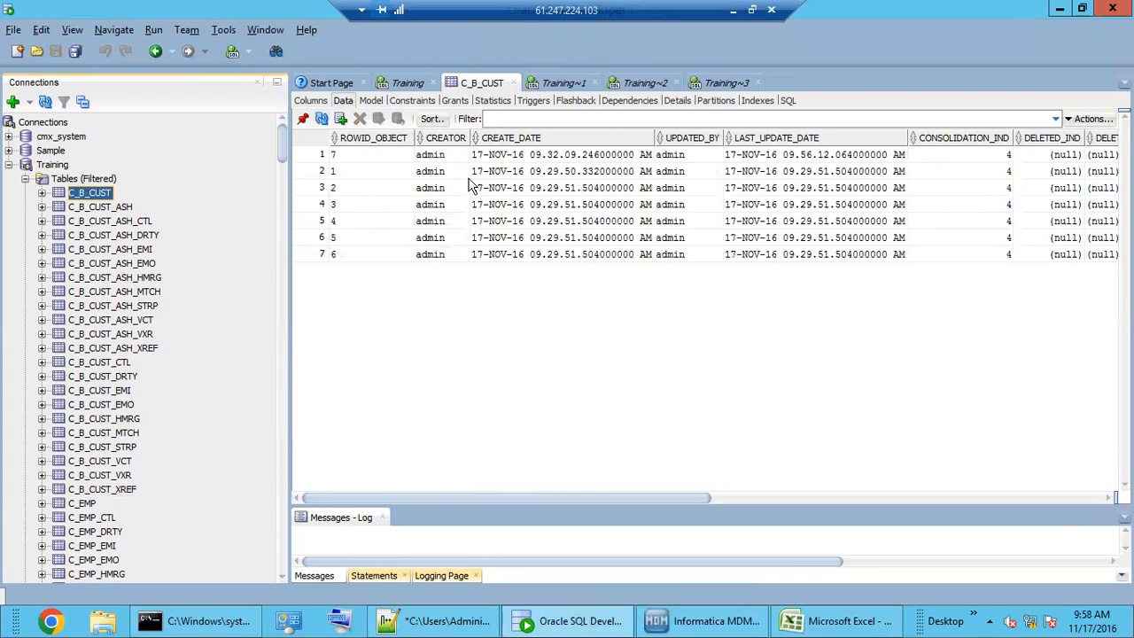
{"action": "left_click", "coordinate": [356, 155]}
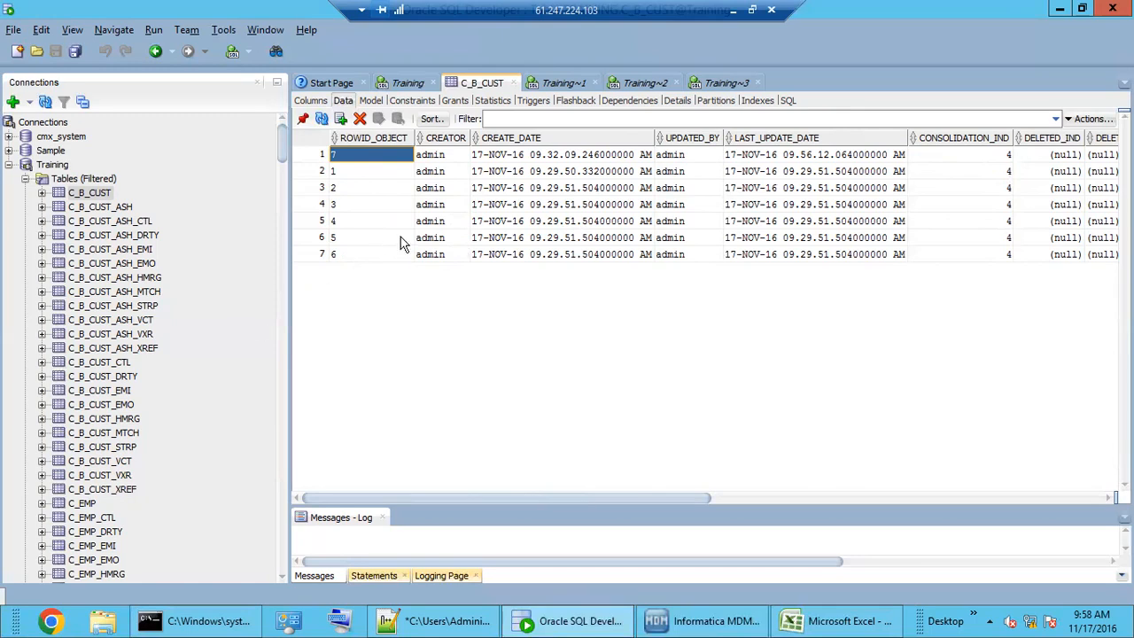
{"action": "left_click", "coordinate": [367, 169]}
{"action": "left_click", "coordinate": [367, 155]}
Step: Examine the PKEY_SRC_OBJECT and ROWID_SYSTEM values of each record in C_B_CUST_XREF
{"action": "left_click", "coordinate": [153, 347]}
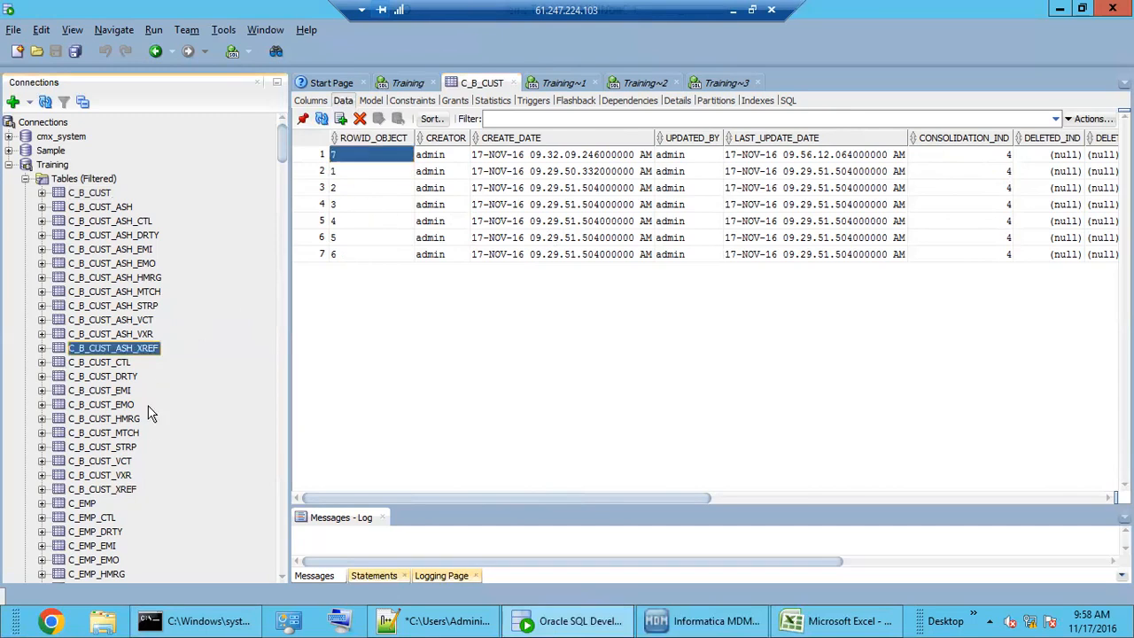
{"action": "left_click", "coordinate": [130, 502]}
{"action": "left_click", "coordinate": [132, 491]}
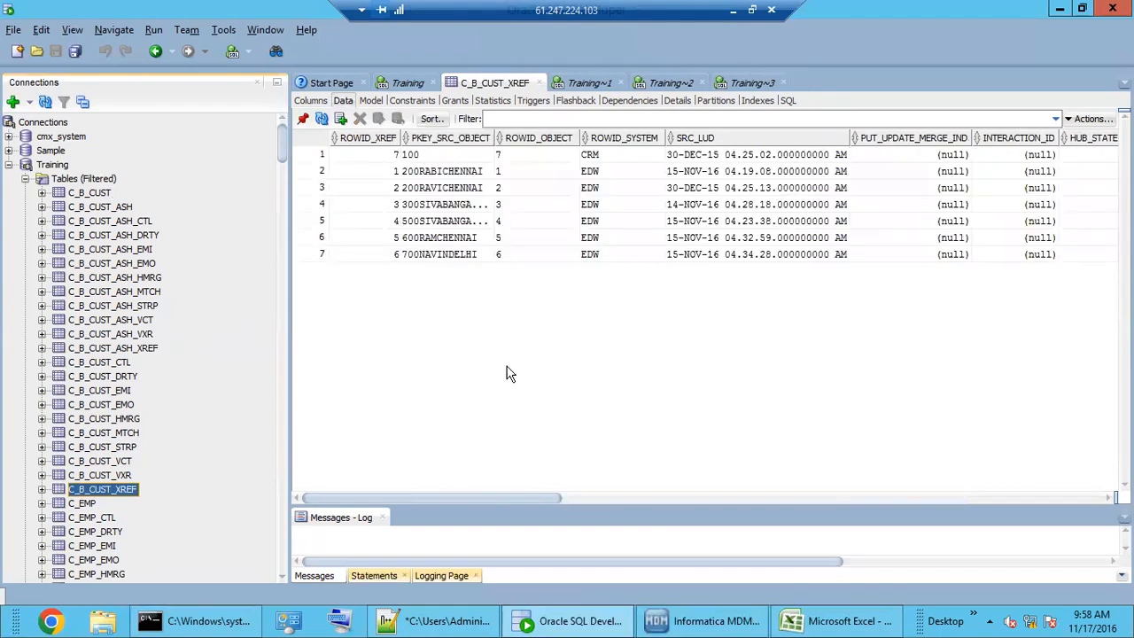
{"action": "double_click", "coordinate": [454, 174]}
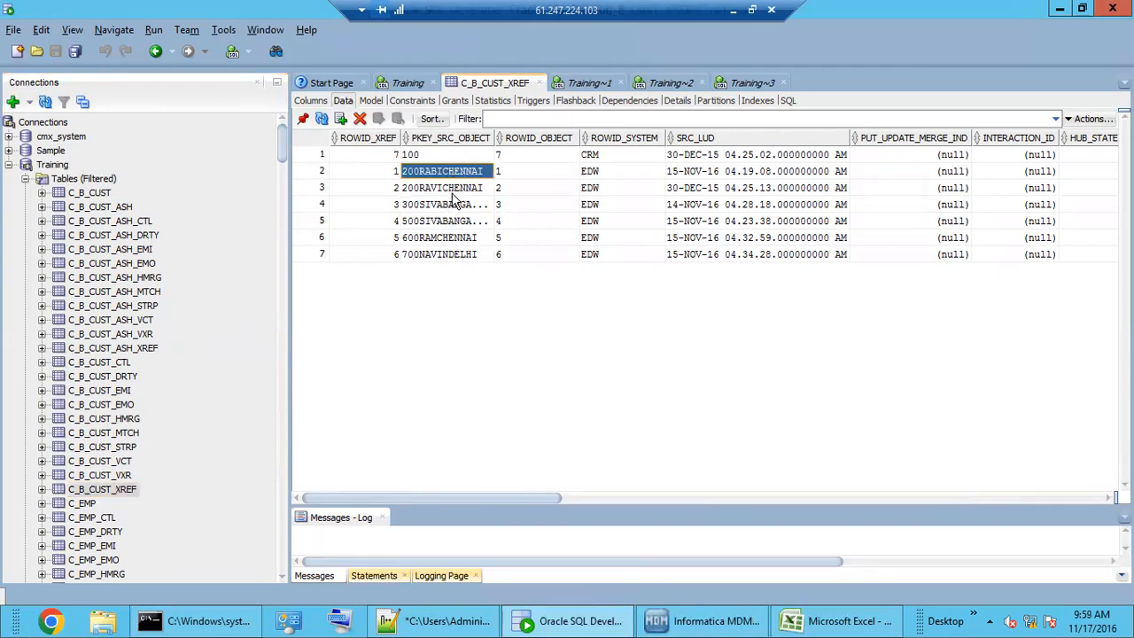
{"action": "left_click", "coordinate": [456, 206]}
{"action": "left_click", "coordinate": [461, 255]}
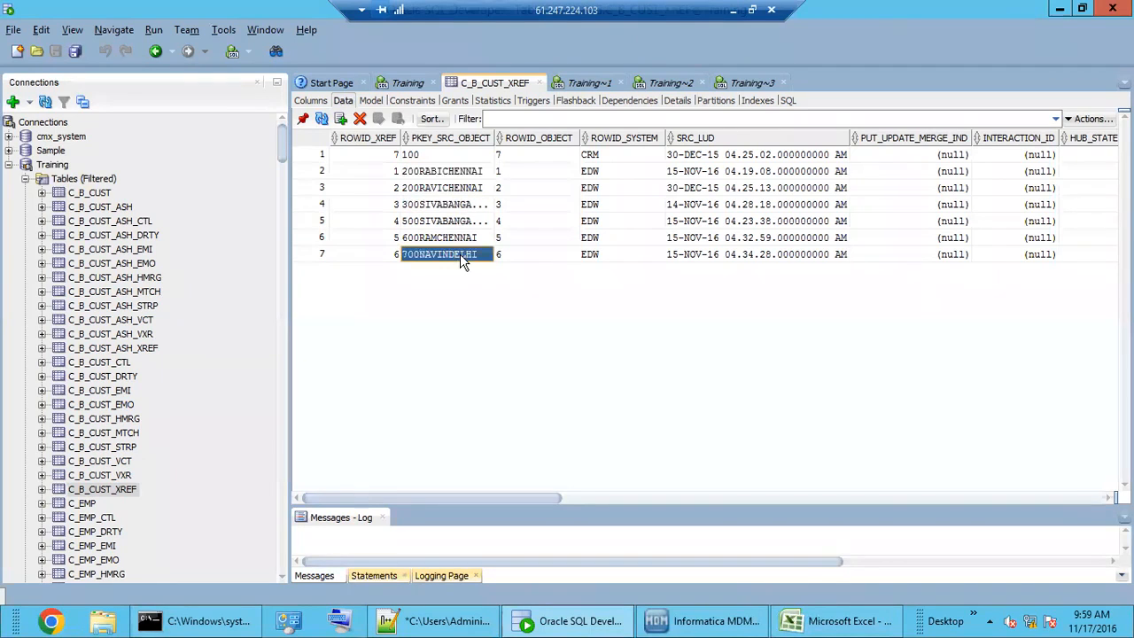
{"action": "left_click", "coordinate": [599, 157]}
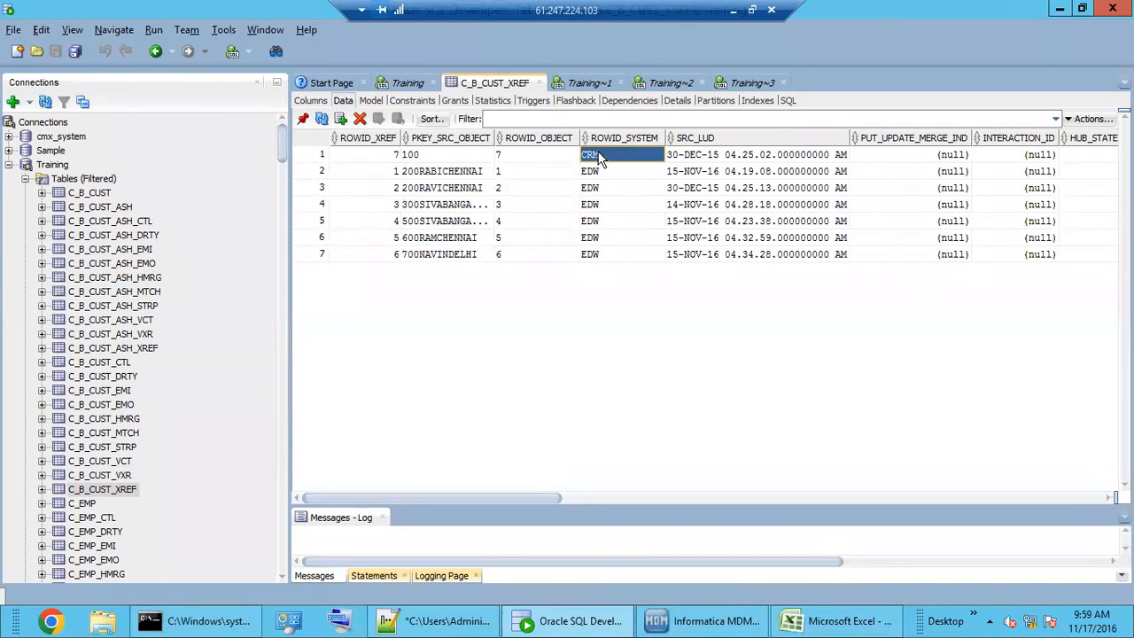
{"action": "left_click", "coordinate": [443, 191]}
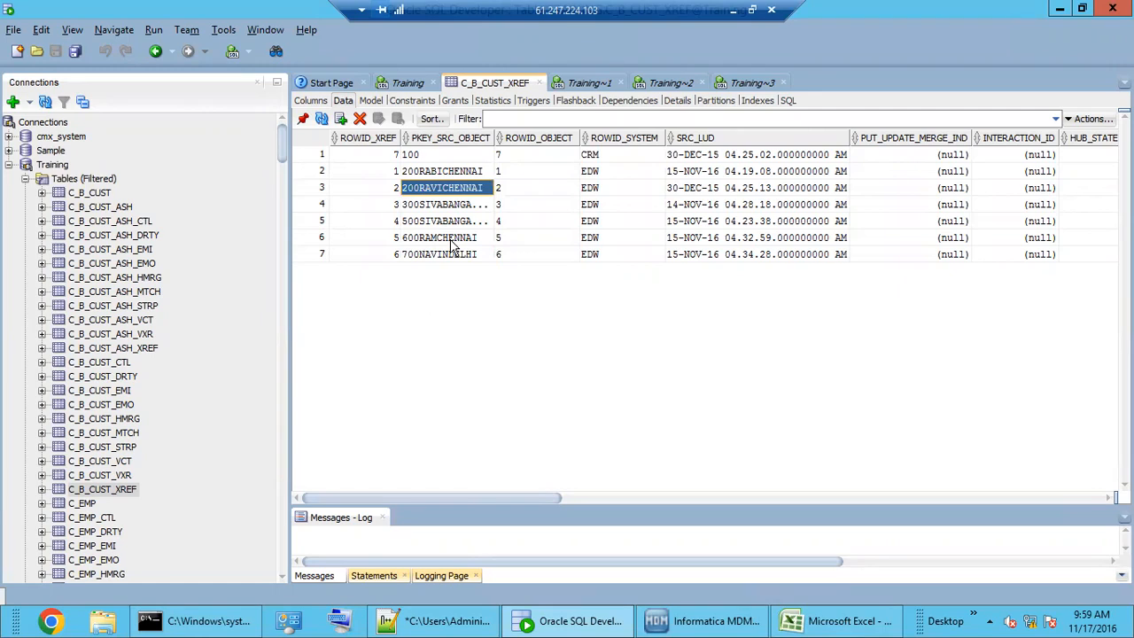
{"action": "left_click", "coordinate": [592, 189]}
{"action": "left_click", "coordinate": [447, 193]}
{"action": "left_click", "coordinate": [609, 192]}
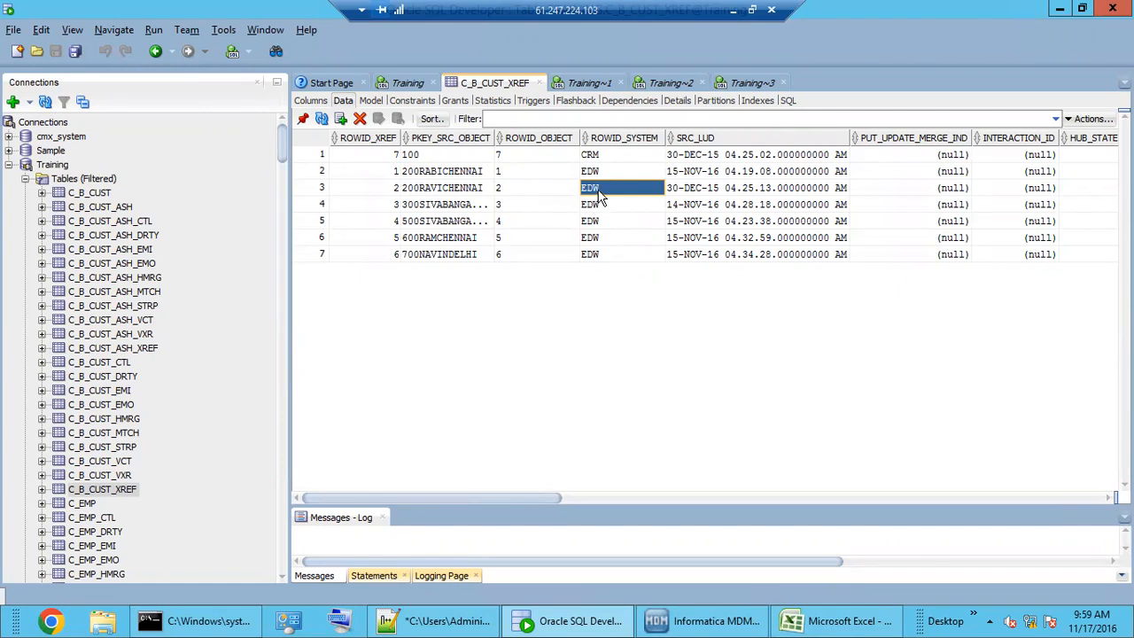
{"action": "left_click", "coordinate": [462, 195]}
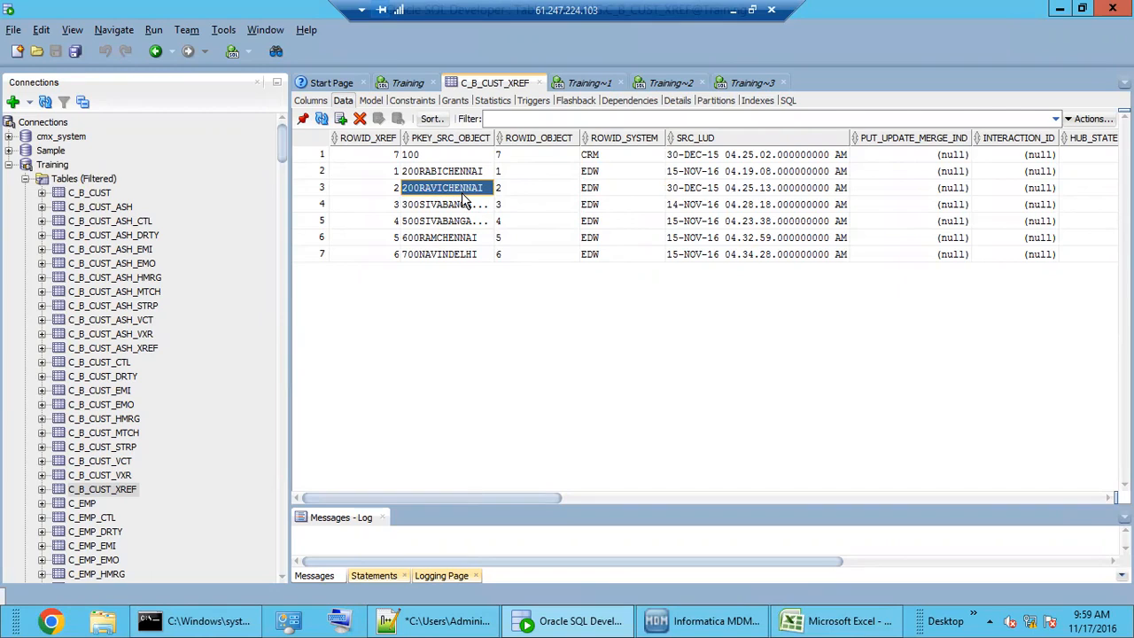
{"action": "left_click", "coordinate": [606, 161]}
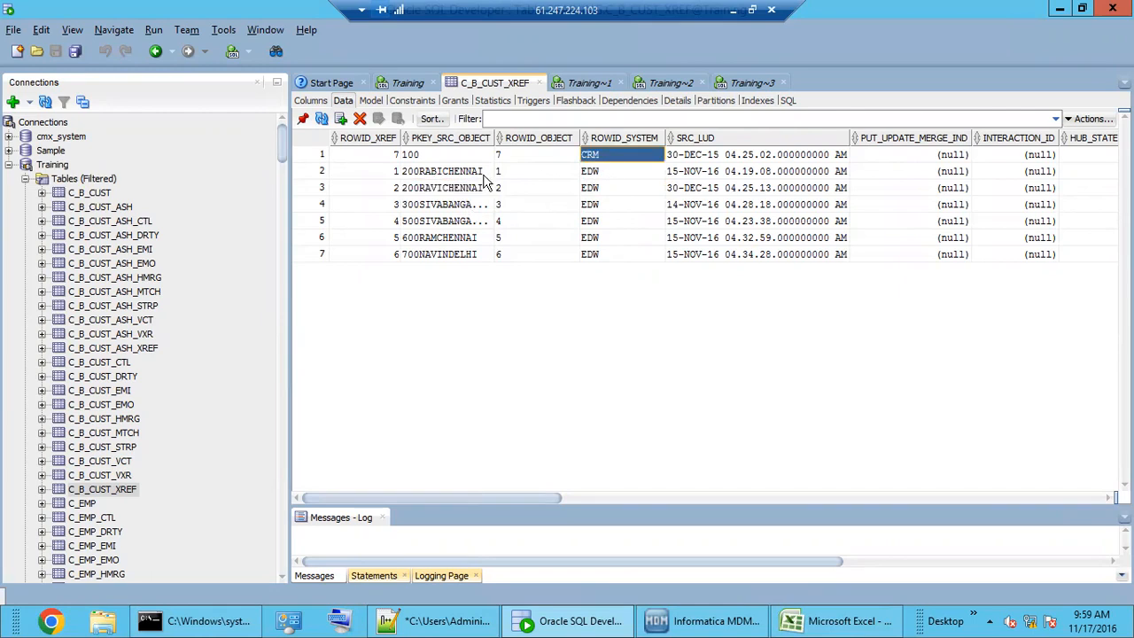
{"action": "left_click", "coordinate": [443, 155]}
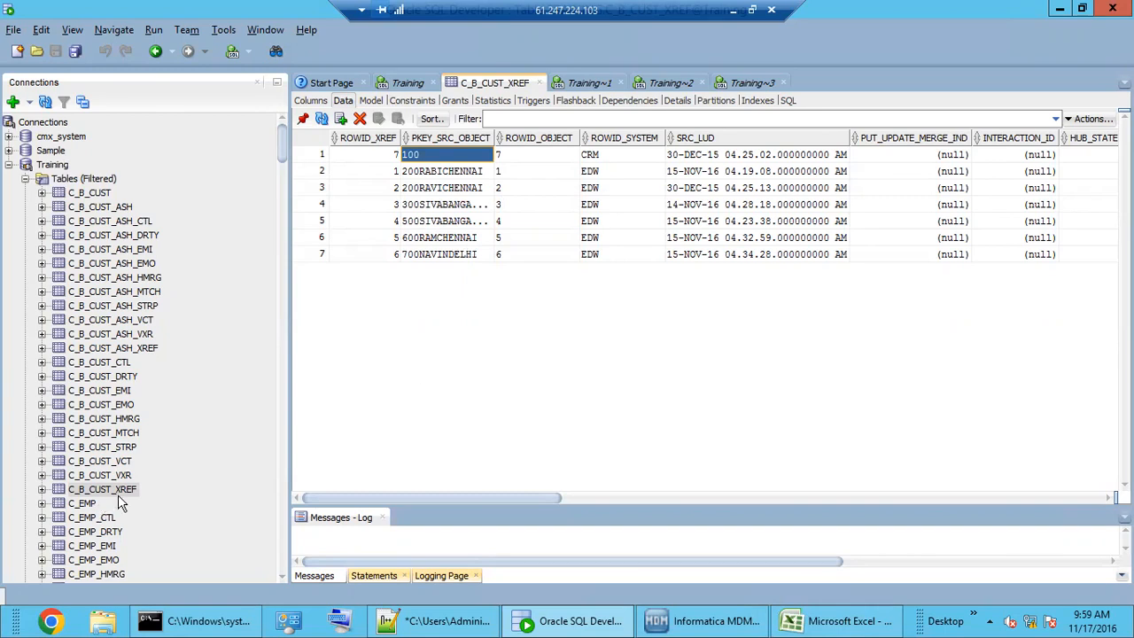
Step: Select the EDW records in C_B_CUST_XREF and scroll across to review their last update date columns
{"action": "left_click", "coordinate": [450, 223]}
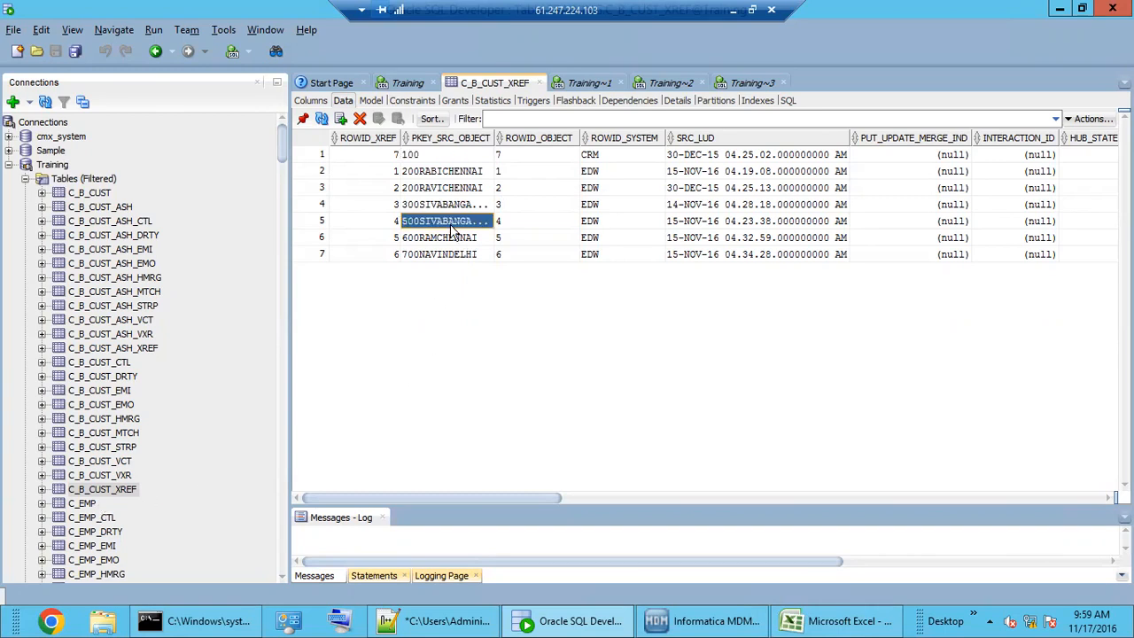
{"action": "left_click", "coordinate": [443, 191]}
{"action": "left_click", "coordinate": [445, 221]}
{"action": "left_click", "coordinate": [443, 158]}
{"action": "left_click", "coordinate": [609, 211]}
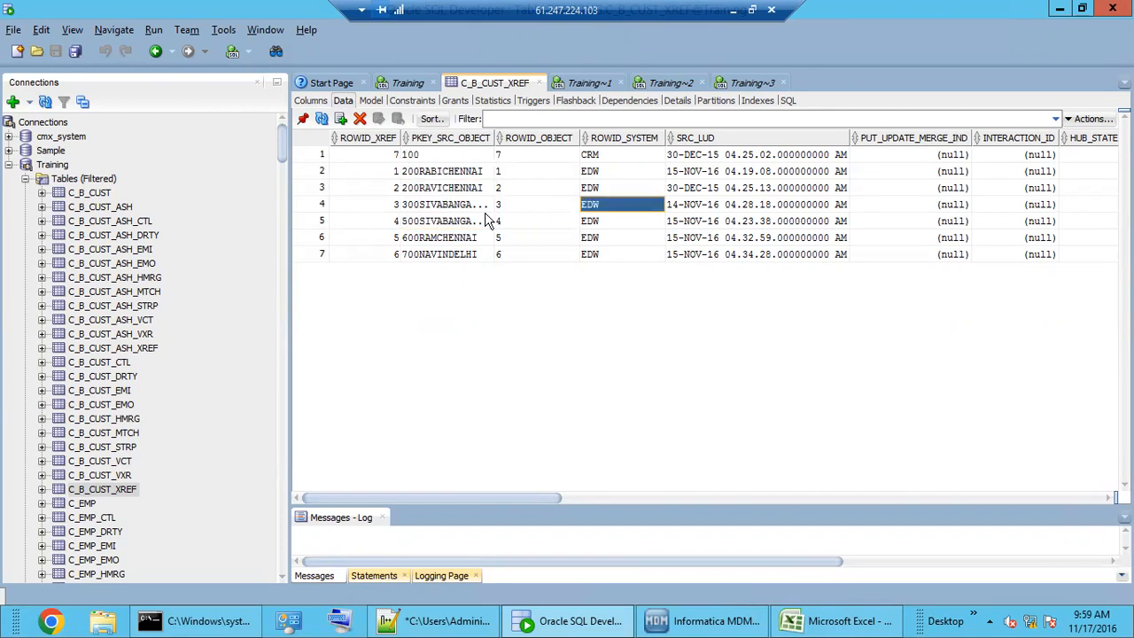
{"action": "left_click_drag", "start_coordinate": [461, 209], "coordinate": [593, 253]}
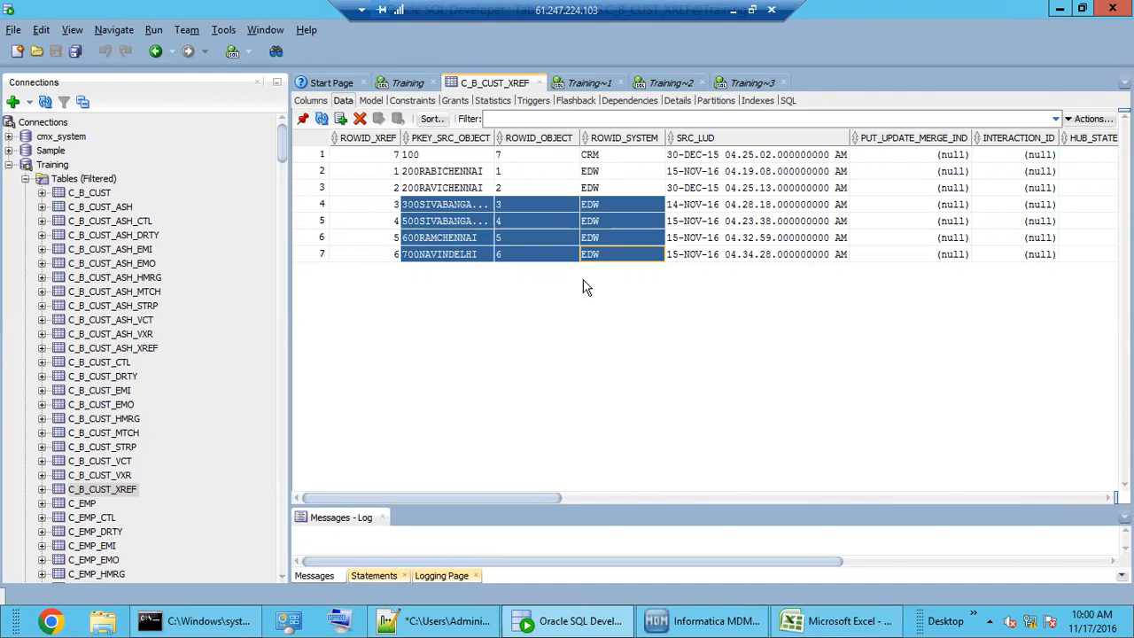
{"action": "left_click", "coordinate": [416, 223]}
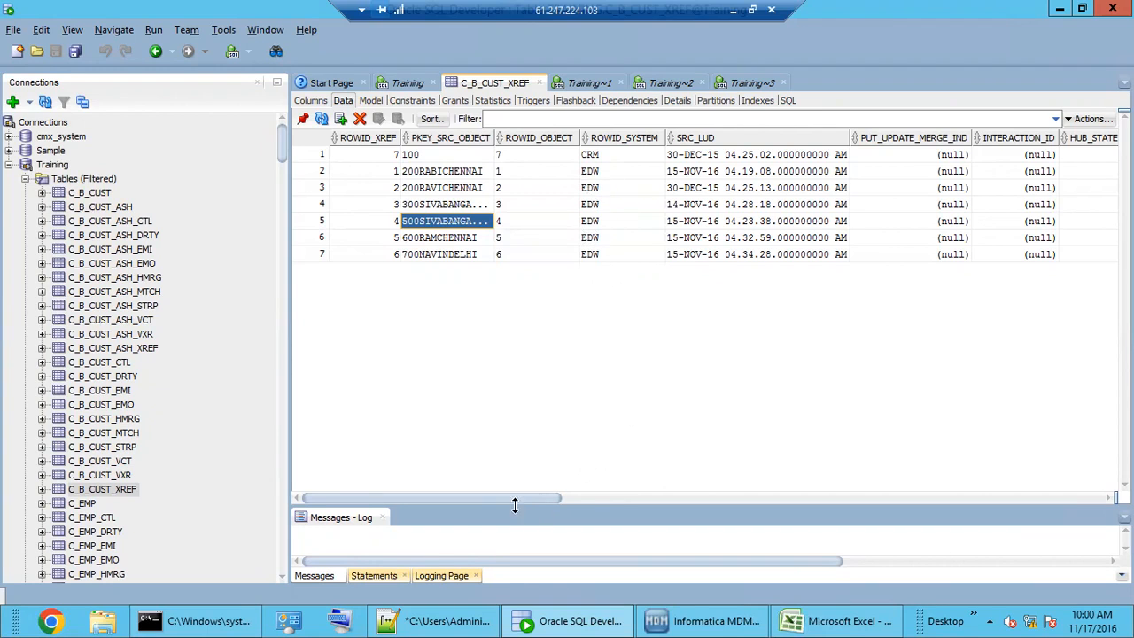
{"action": "left_click_drag", "start_coordinate": [531, 501], "coordinate": [1066, 494]}
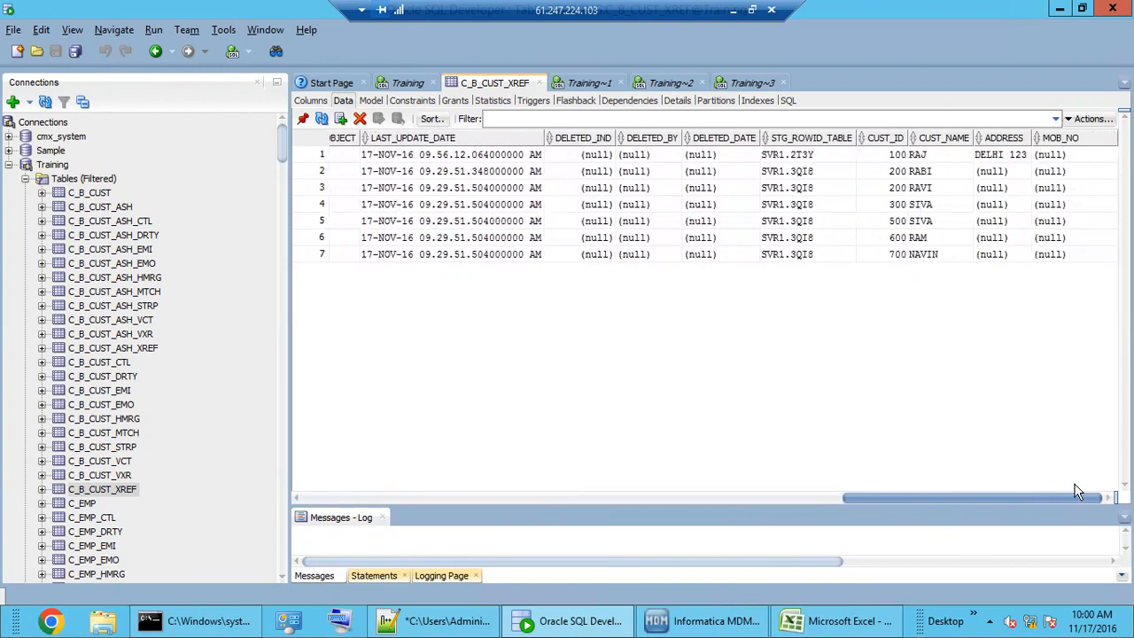
Step: Switch to the notes file and add the heading 'Condition of update in BASE OBJECT table.' on a new line
{"action": "left_click", "coordinate": [447, 621]}
{"action": "left_click", "coordinate": [189, 490]}
{"action": "left_click", "coordinate": [185, 476]}
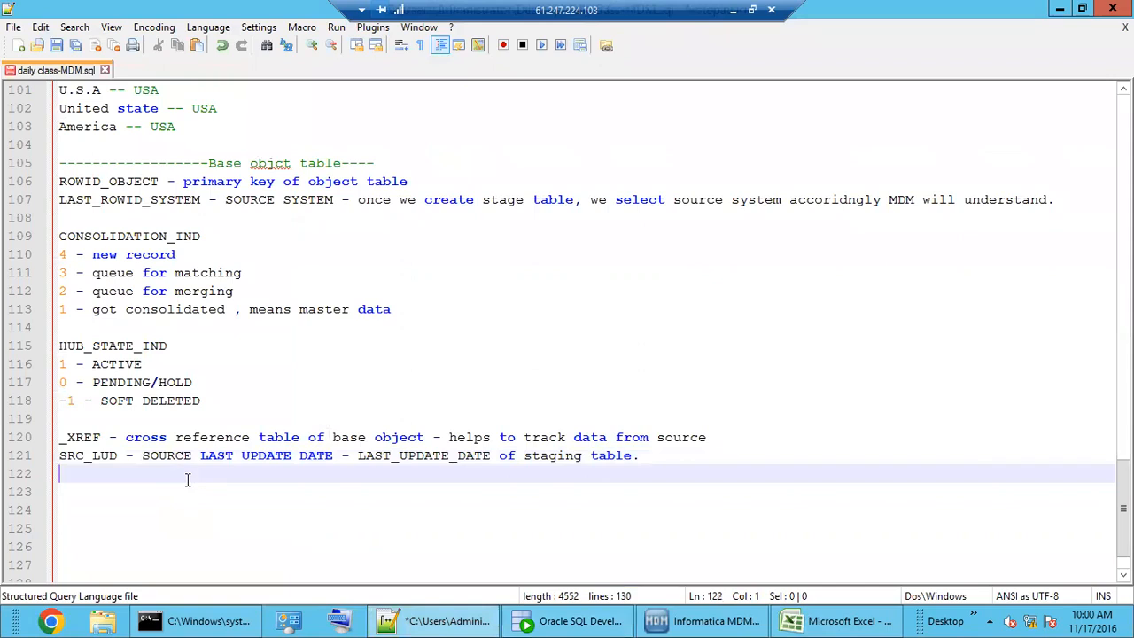
{"action": "left_click", "coordinate": [180, 489]}
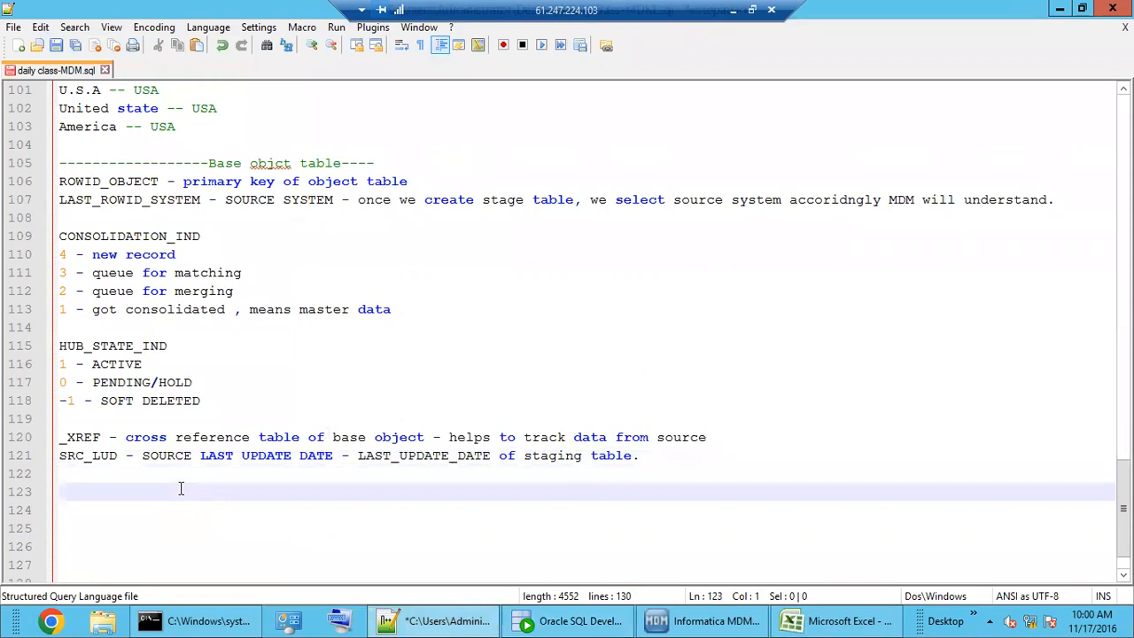
{"action": "type", "text": "Condition of update in BAS"}
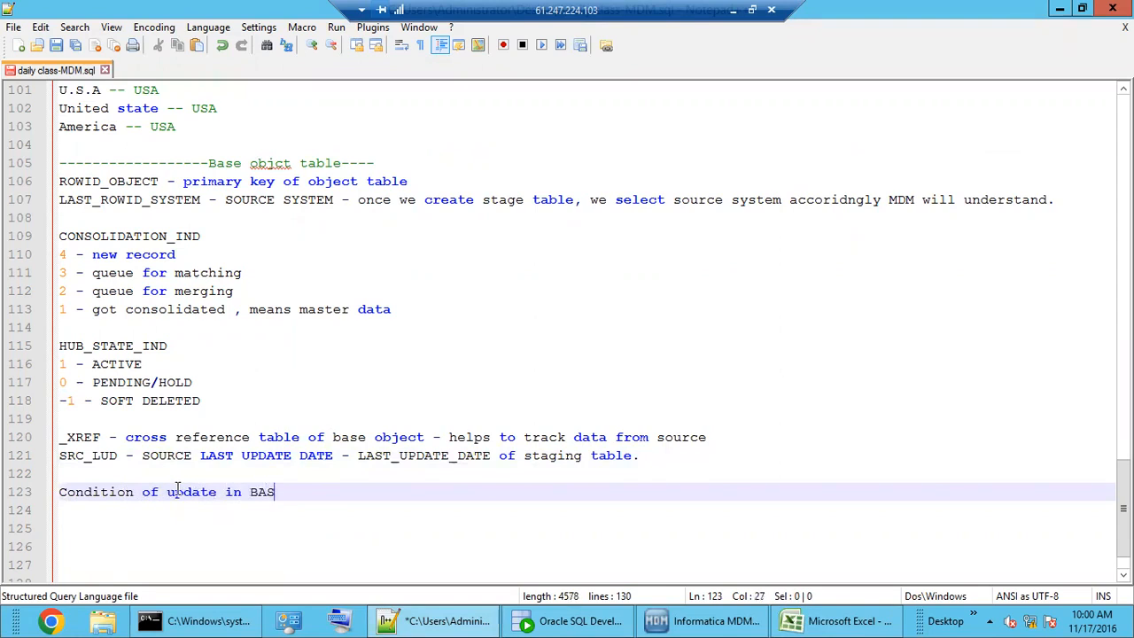
{"action": "key", "text": "BackSpace"}
{"action": "key", "text": "BackSpace"}
{"action": "type", "text": "SE OBJECT tabl"}
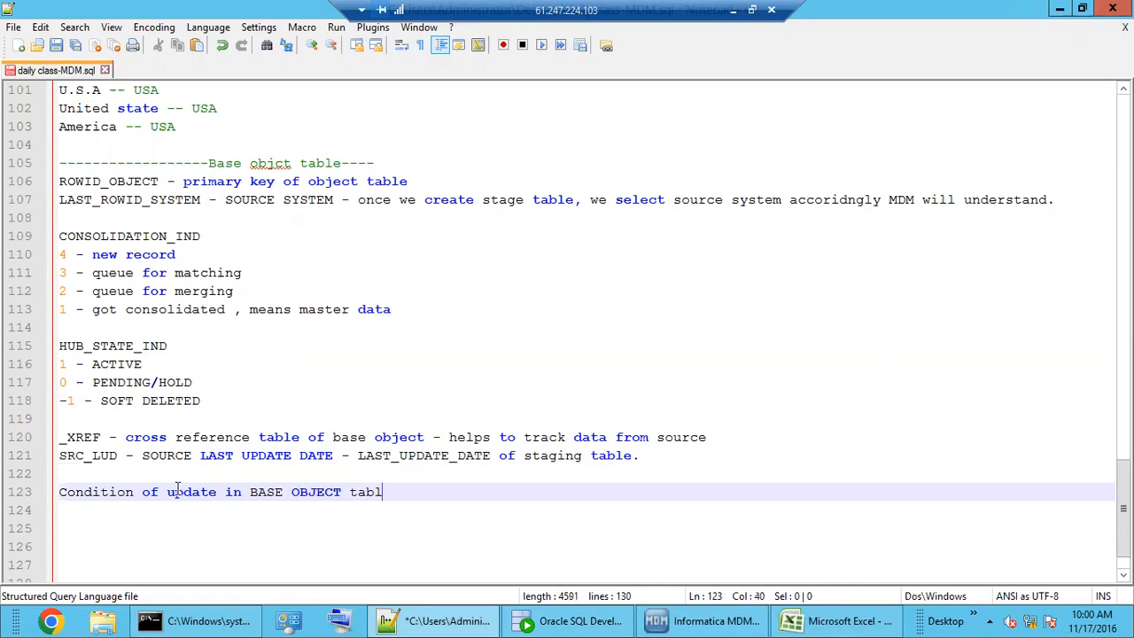
{"action": "type", "text": "e."}
{"action": "key", "text": "Return"}
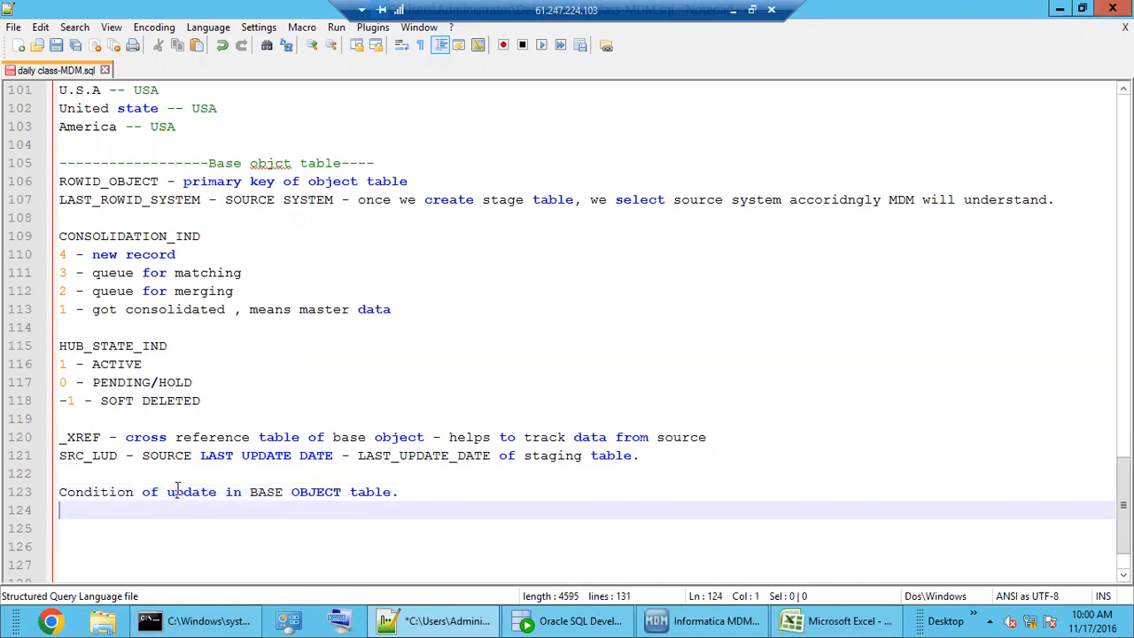
Step: Add the note '1. it will check data from stage to _XREF table and then checks SRC_LUD'
{"action": "type", "text": "1. it will check data from stage to _X"}
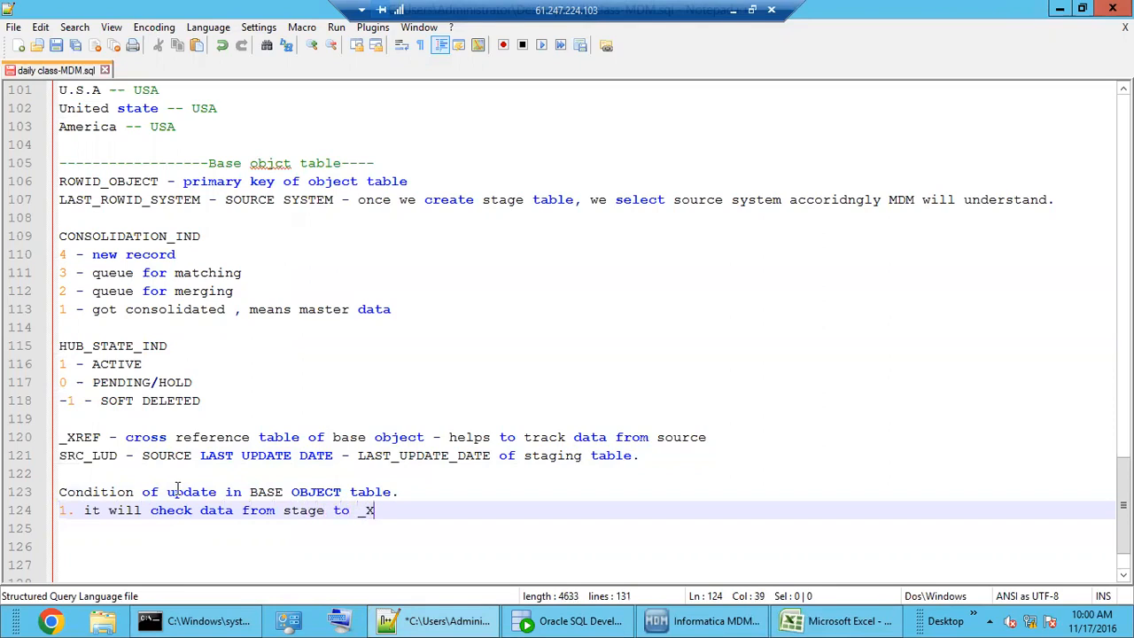
{"action": "type", "text": "REF table and then"}
{"action": "type", "text": "checks "}
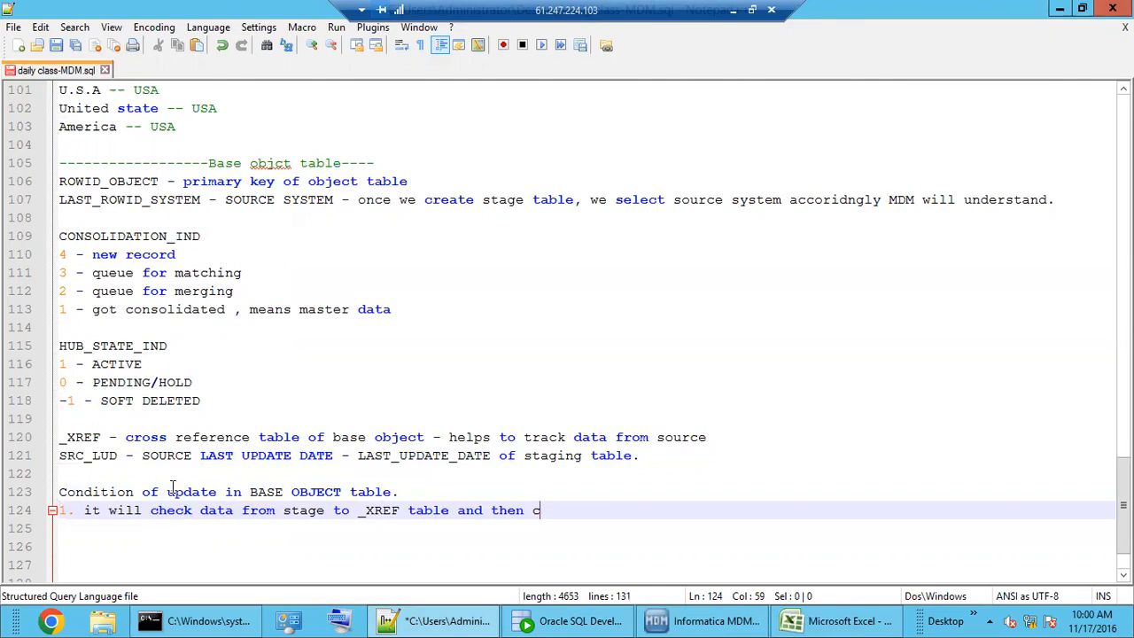
{"action": "type", "text": "SR"}
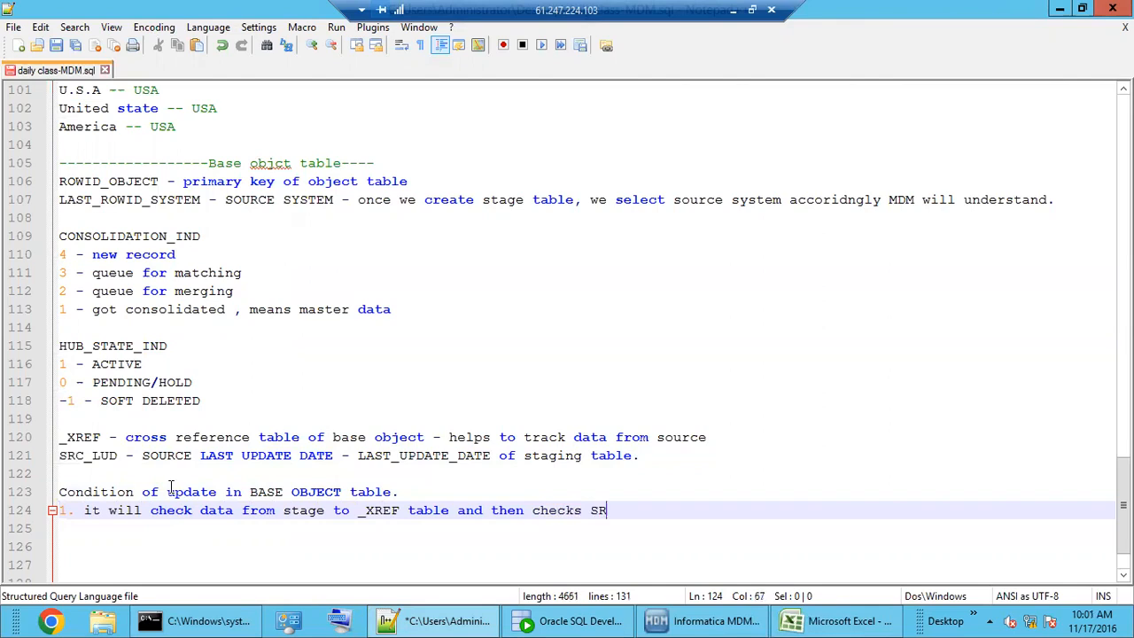
{"action": "type", "text": "C_LUD"}
{"action": "key", "text": "Return"}
Step: Add the line 'if SRC_LUD is same then data will be ignored means no update.'
{"action": "type", "text": "if SRC_L"}
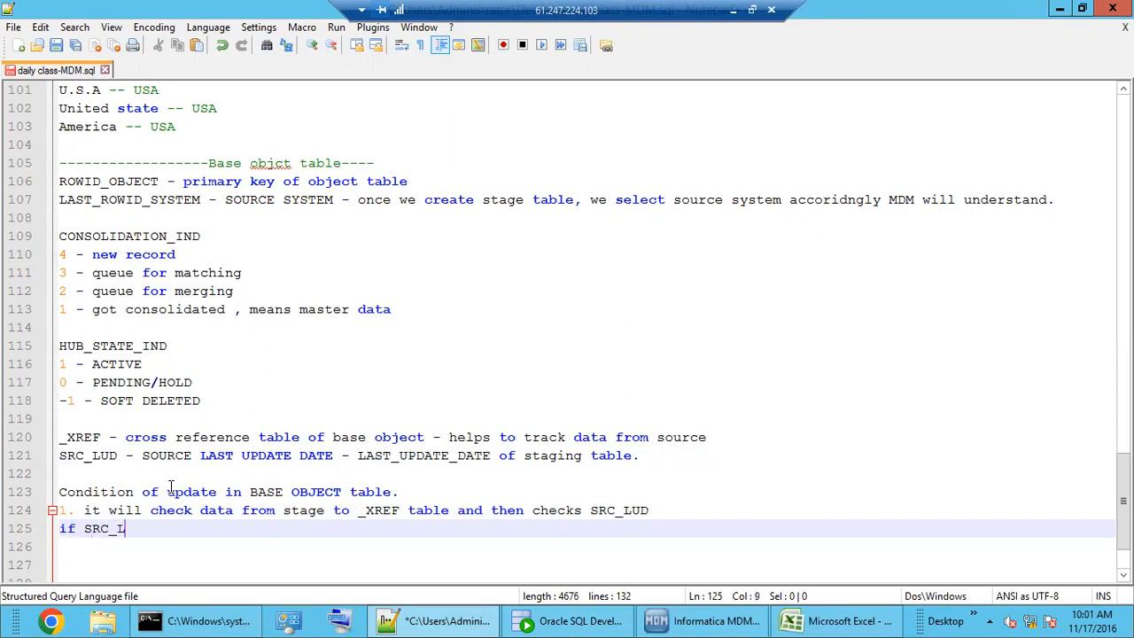
{"action": "type", "text": "UD is sa"}
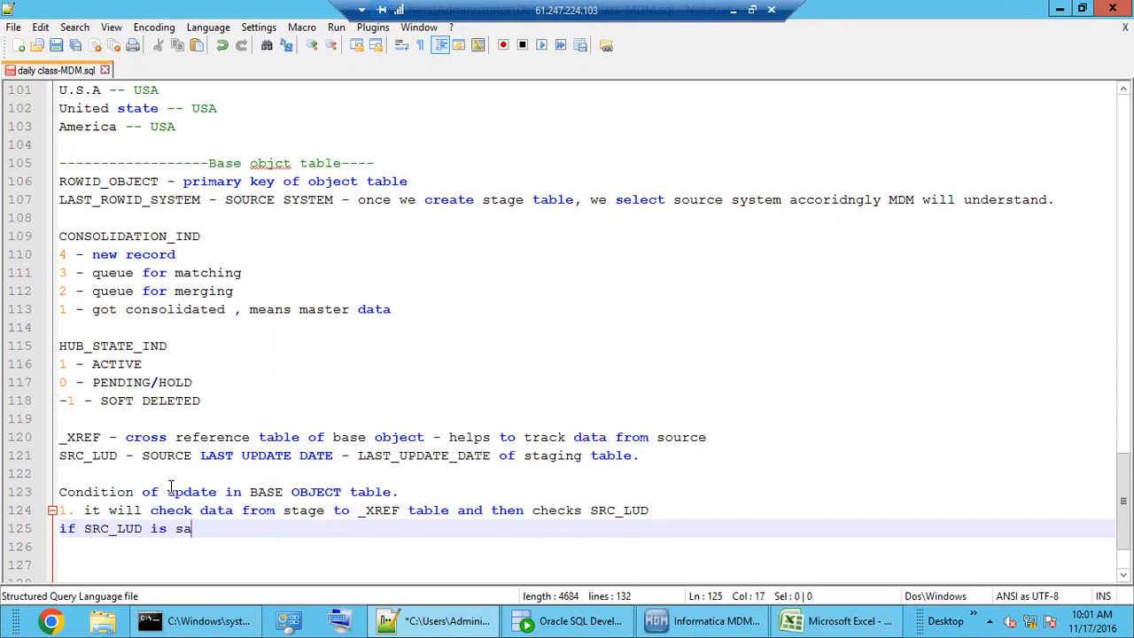
{"action": "type", "text": "me then d"}
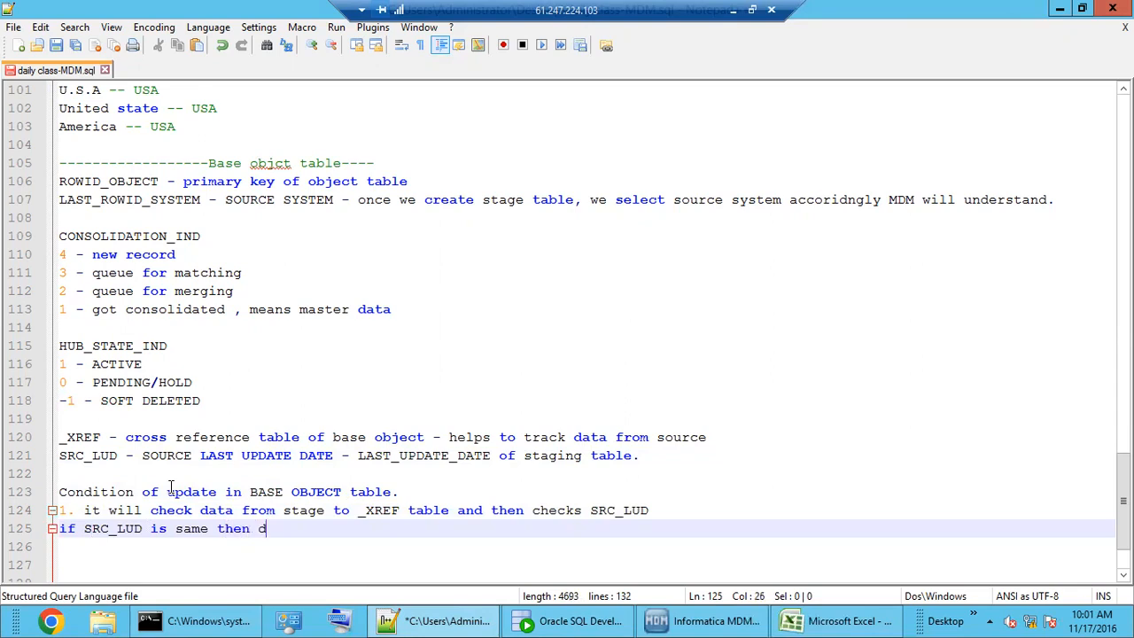
{"action": "type", "text": "ata will be ignre"}
{"action": "type", "text": "d"}
{"action": "key", "text": "BackSpace"}
{"action": "key", "text": "BackSpace"}
{"action": "key", "text": "BackSpace"}
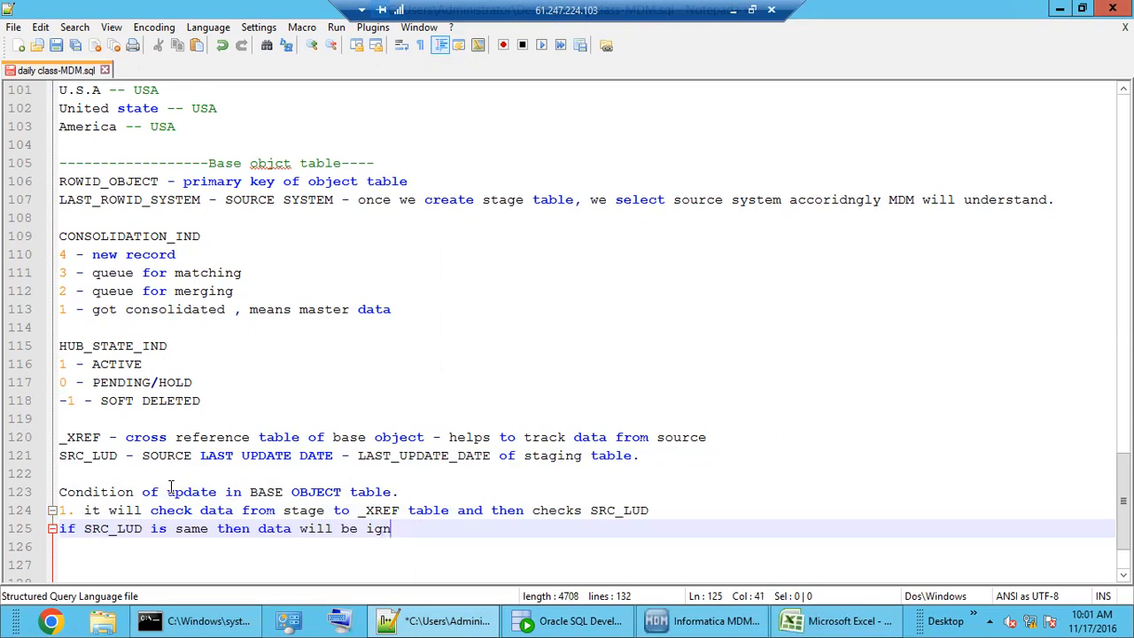
{"action": "type", "text": "ored means no update"}
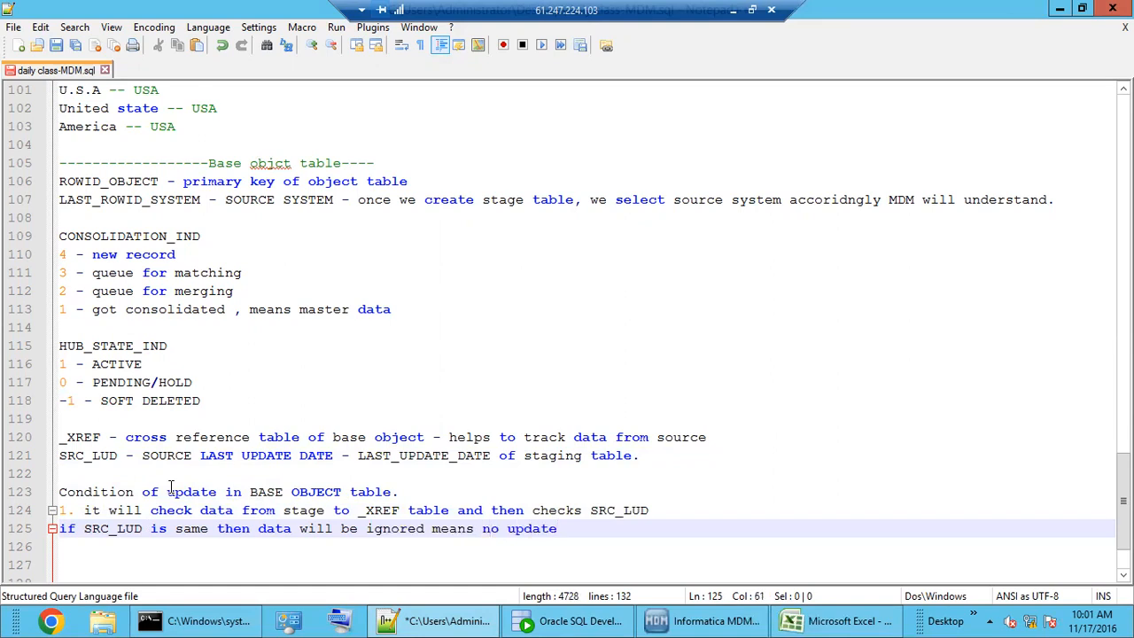
{"action": "type", "text": "."}
{"action": "key", "text": "Return"}
Step: Add the line 'if we enable FORCE UPDATE - then it will ignore SRC_LUD check and it will update data forcefully in base object.'
{"action": "type", "text": "if we enab"}
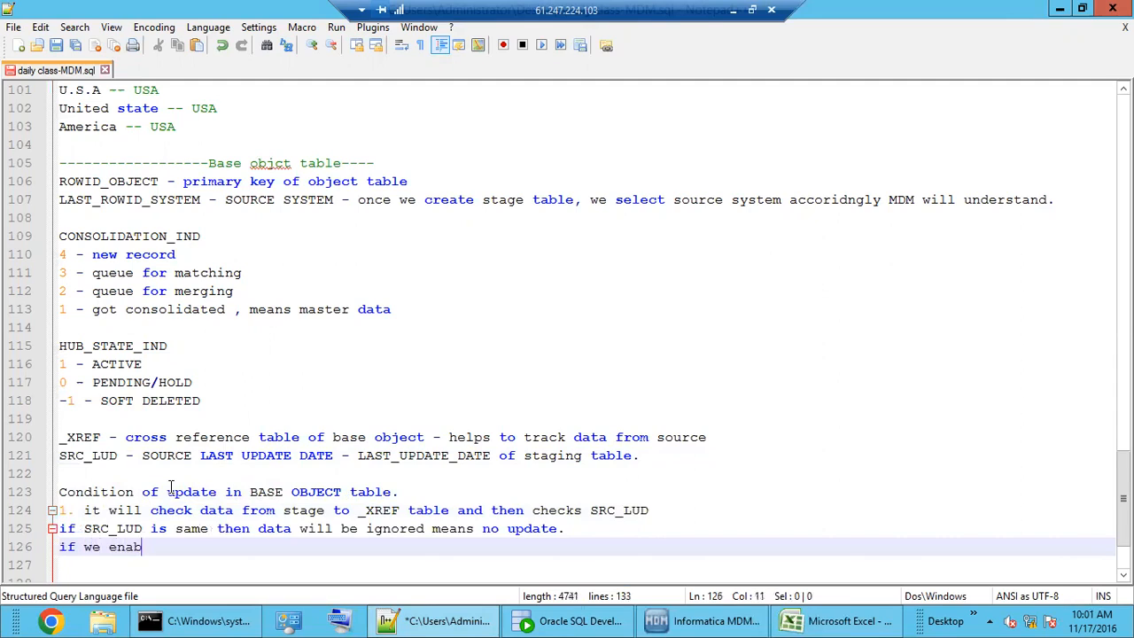
{"action": "type", "text": "le FORCE UPDAT"}
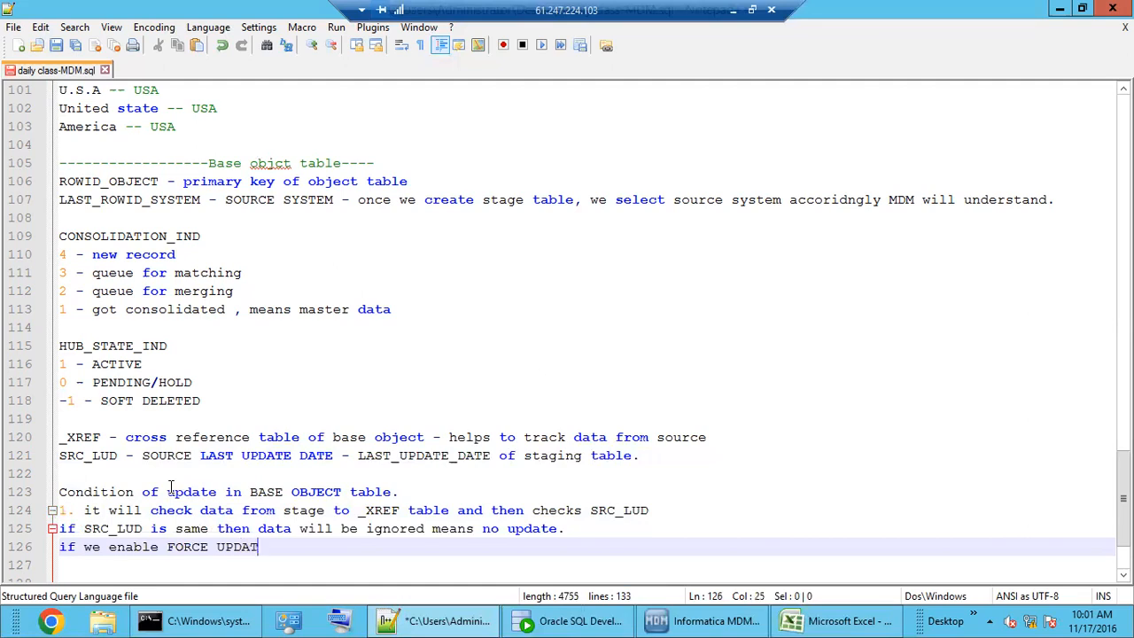
{"action": "type", "text": "E -- then"}
{"action": "key", "text": "BackSpace"}
{"action": "key", "text": "BackSpace"}
{"action": "key", "text": "BackSpace"}
{"action": "type", "text": "then it will i"}
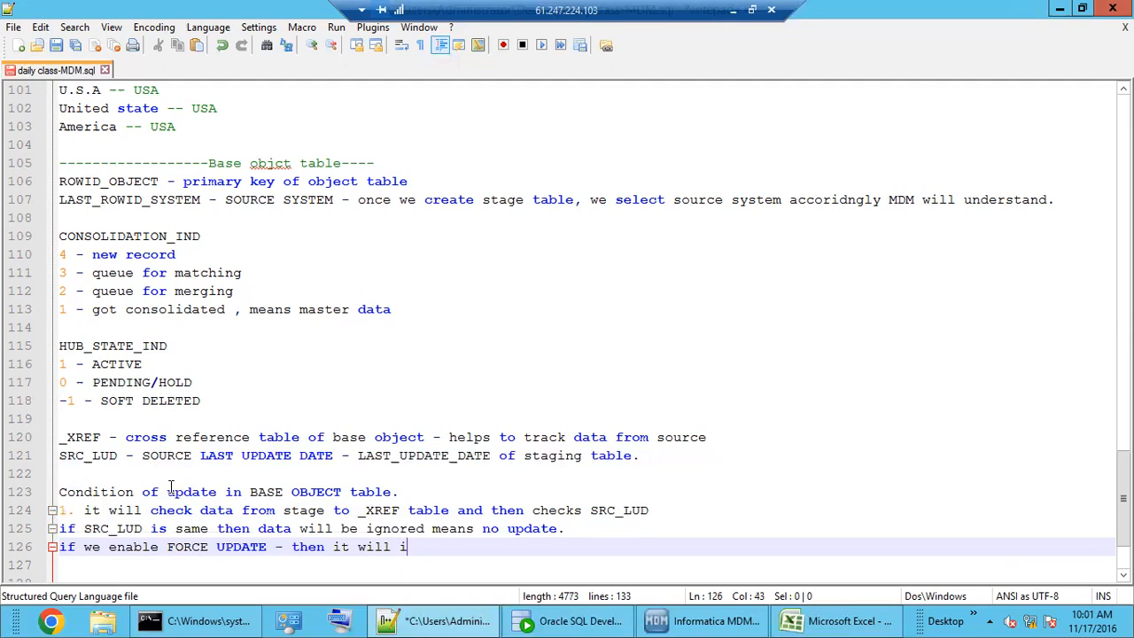
{"action": "type", "text": "gnore SRC_LUD check a"}
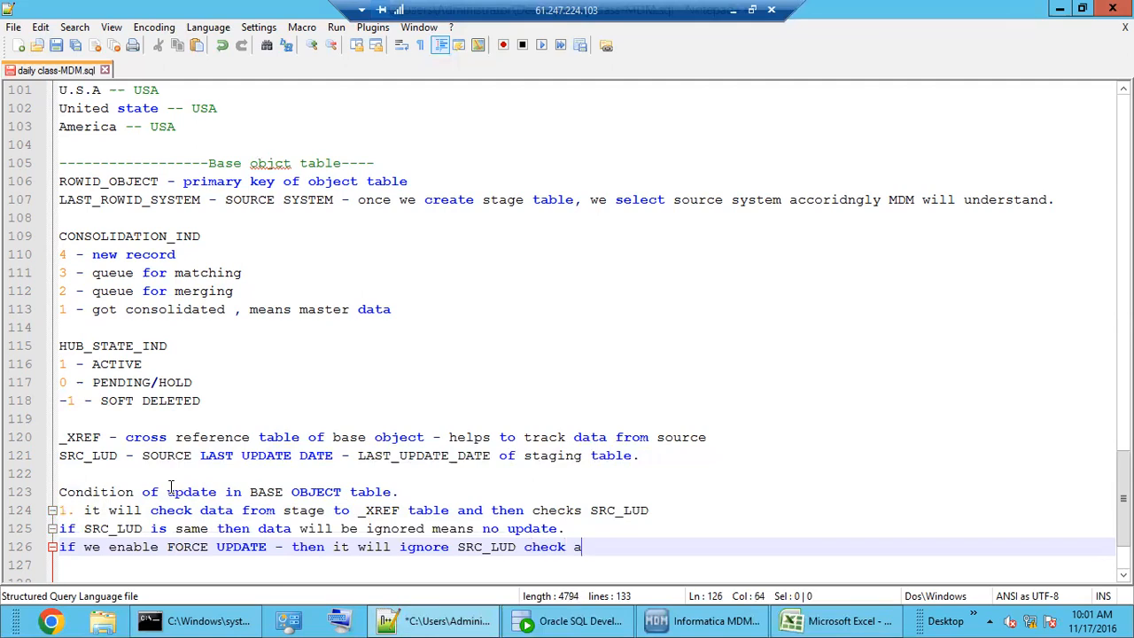
{"action": "type", "text": "nd it will update data forcefully i"}
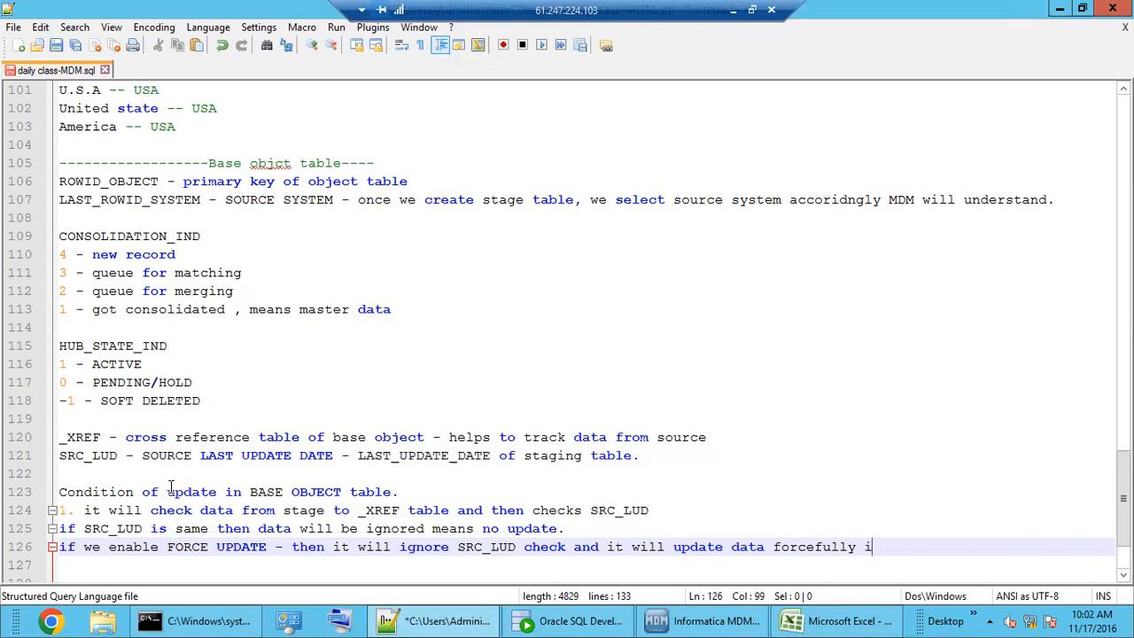
{"action": "type", "text": "n base obje"}
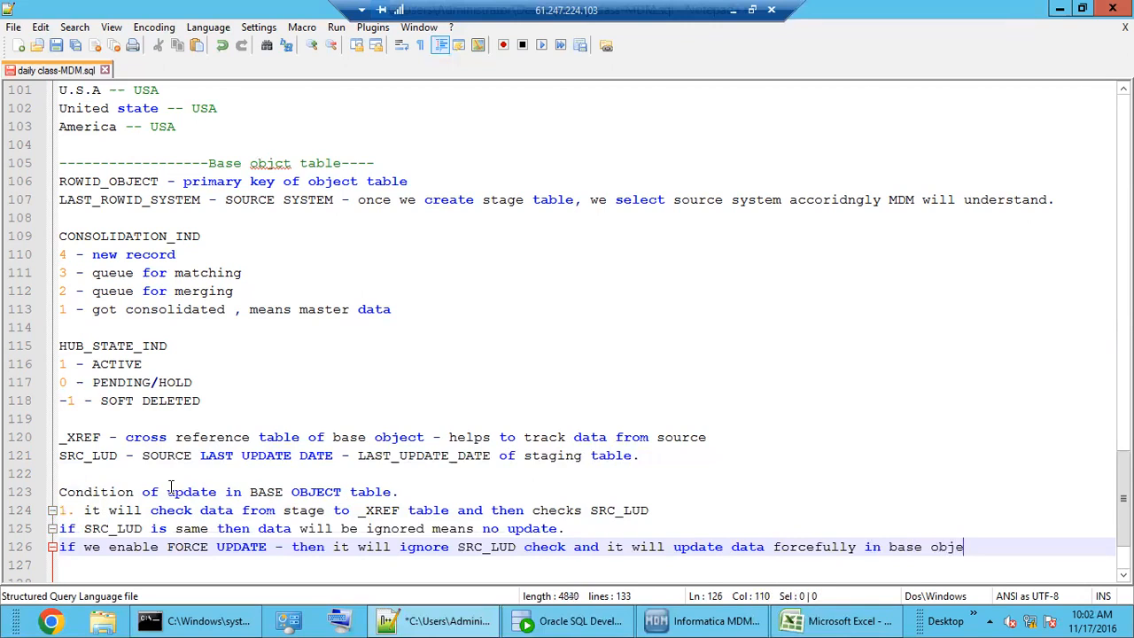
{"action": "type", "text": "ct."}
{"action": "key", "text": "Return"}
{"action": "key", "text": "Return"}
{"action": "key", "text": "Return"}
{"action": "key", "text": "Return"}
{"action": "key", "text": "Return"}
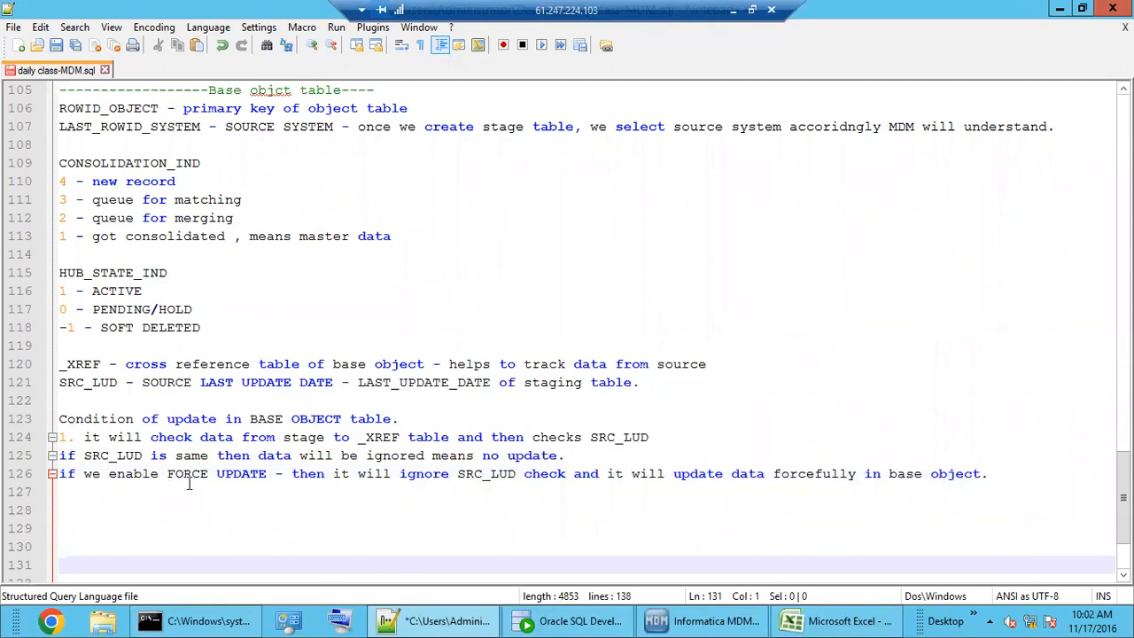
Step: Revisit the Batch Viewer and the C_B_CUST_XREF key, ROWID_OBJECT and source system columns
{"action": "left_click", "coordinate": [674, 620]}
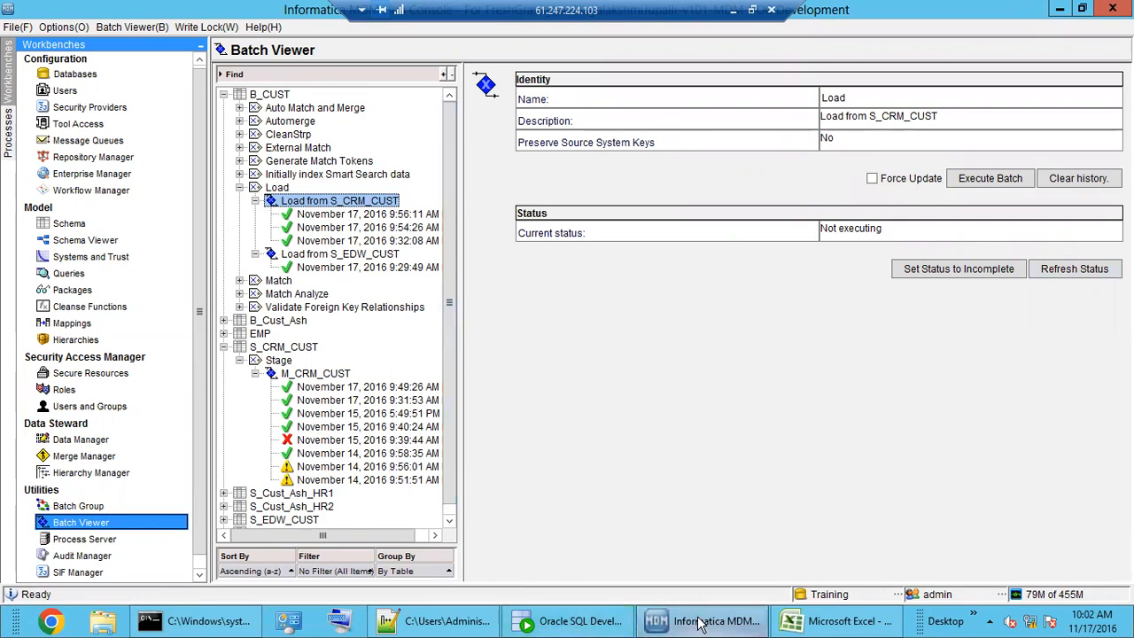
{"action": "left_click", "coordinate": [574, 621]}
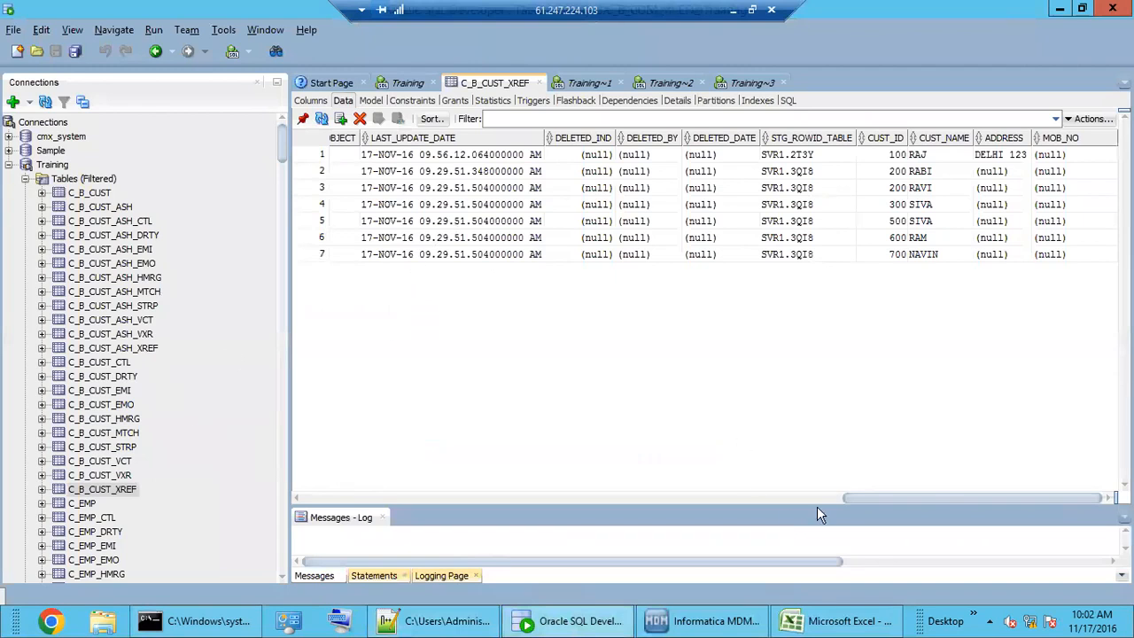
{"action": "left_click_drag", "start_coordinate": [948, 496], "coordinate": [404, 499]}
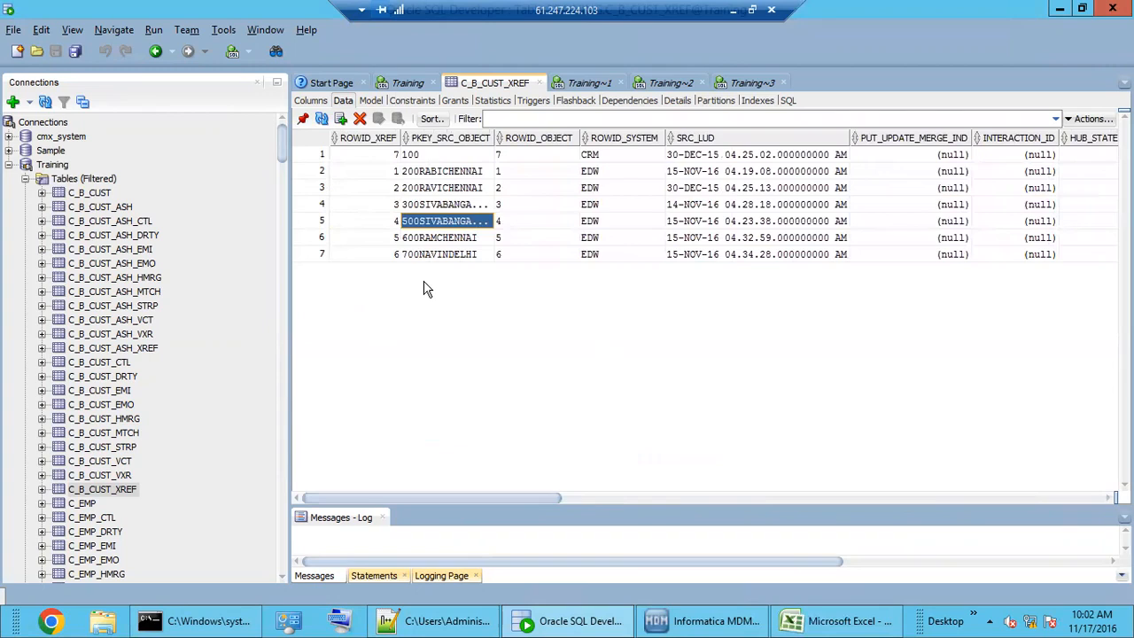
{"action": "left_click_drag", "start_coordinate": [381, 154], "coordinate": [532, 265]}
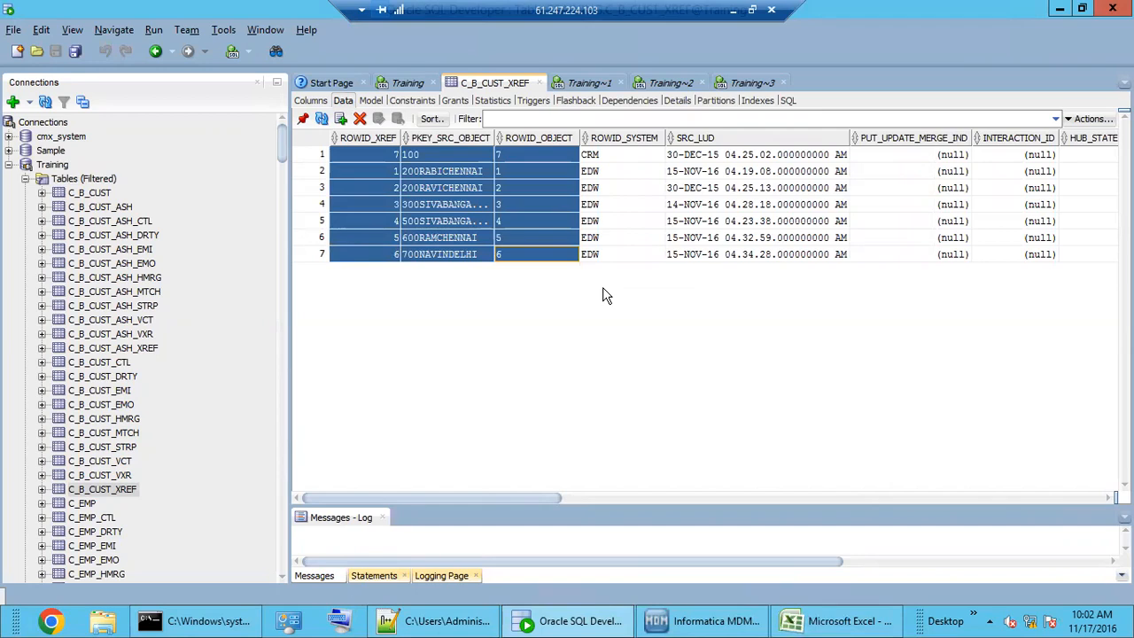
{"action": "left_click", "coordinate": [456, 240]}
{"action": "left_click_drag", "start_coordinate": [381, 156], "coordinate": [599, 159]}
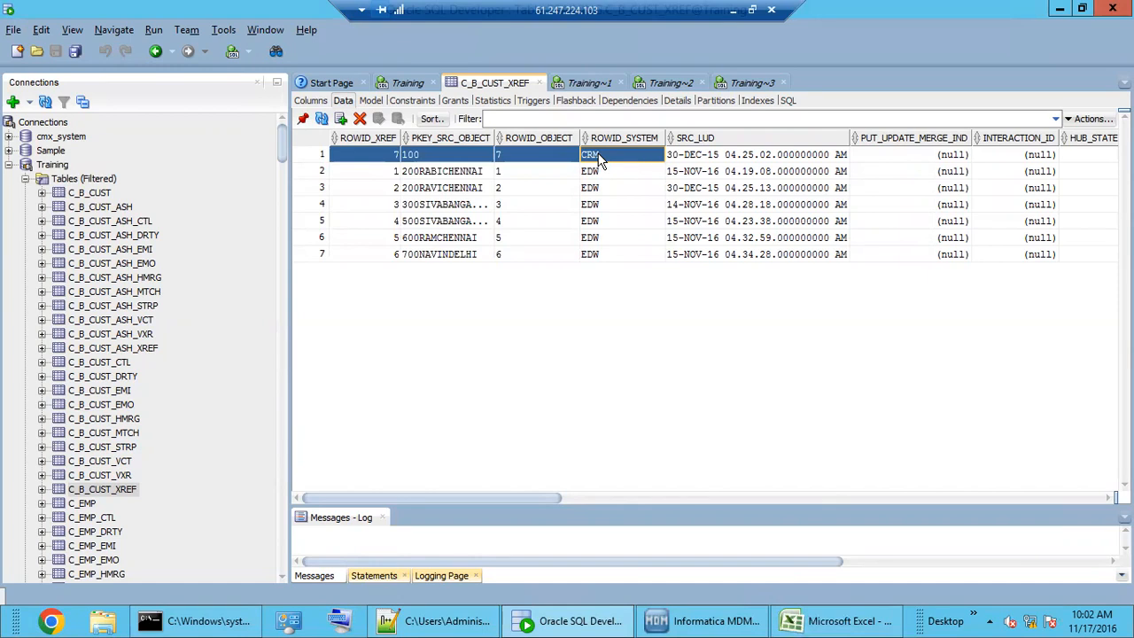
Step: Insert the line 'if SRC_LUD is latest than exisitng record.' after the 'no update' line in the notes
{"action": "left_click", "coordinate": [430, 620]}
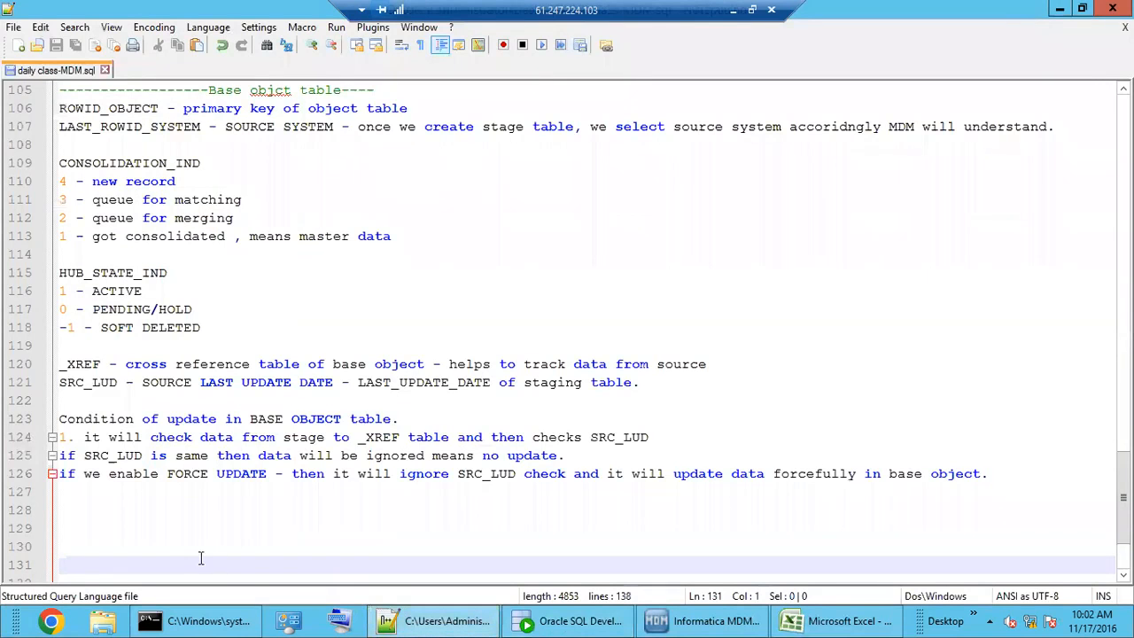
{"action": "left_click", "coordinate": [583, 457]}
{"action": "key", "text": "Return"}
{"action": "type", "text": "if S"}
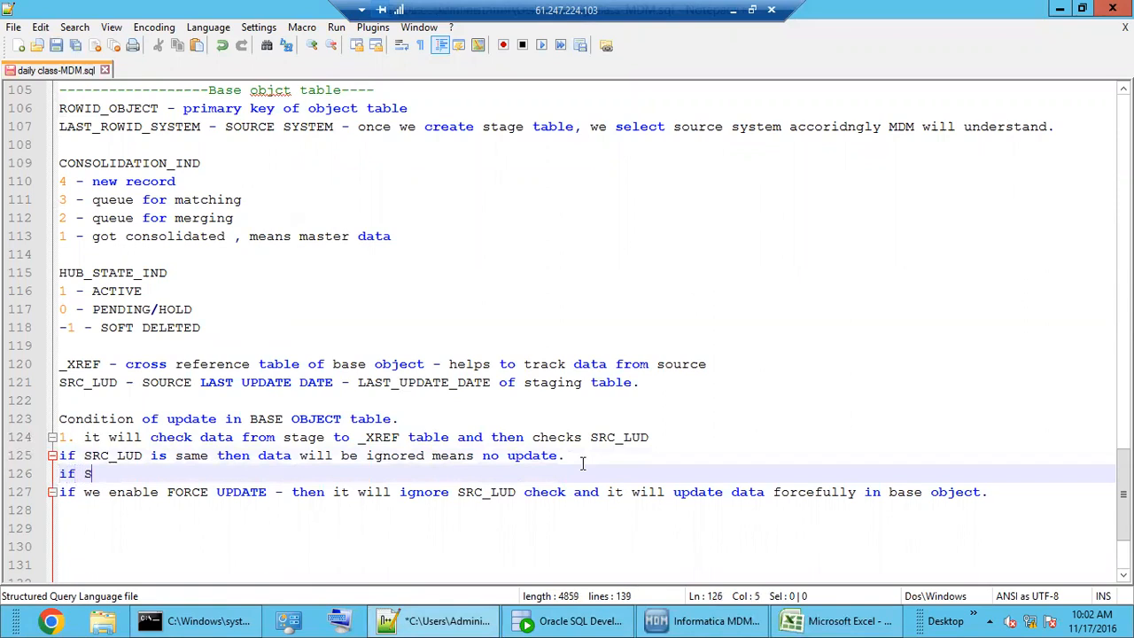
{"action": "type", "text": "RC_LUD is"}
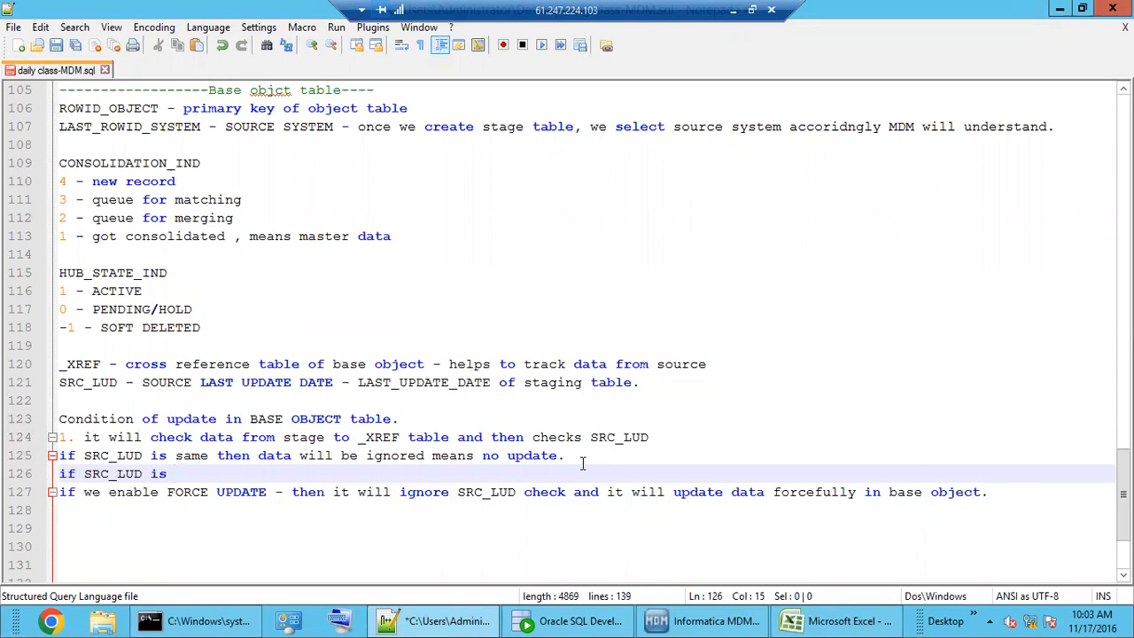
{"action": "type", "text": "latest than e"}
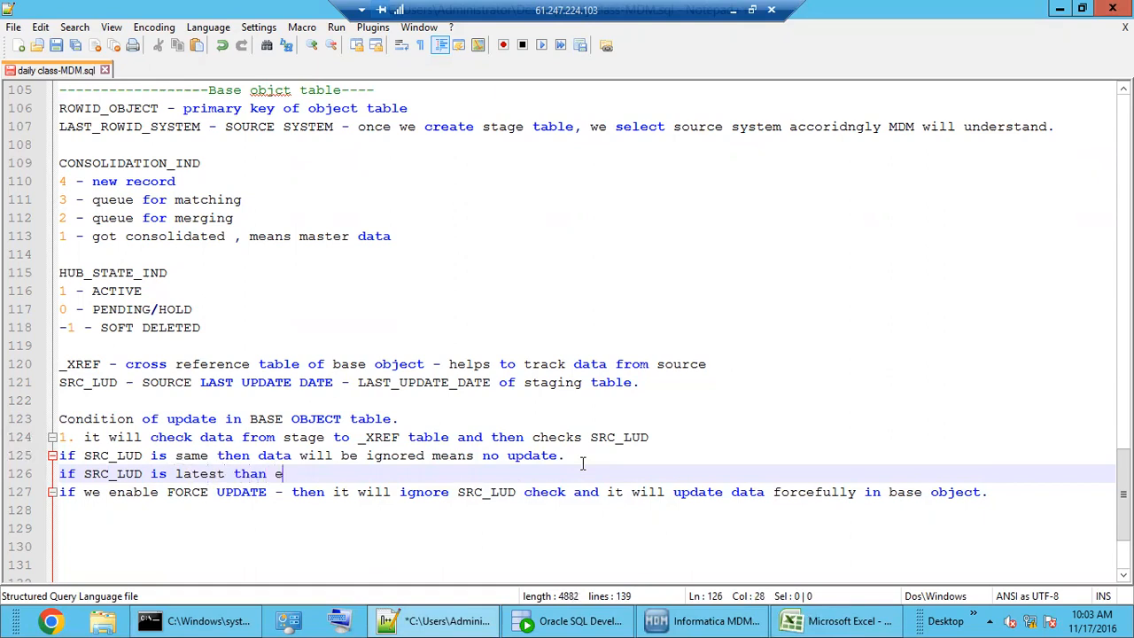
{"action": "type", "text": "xisitng record."}
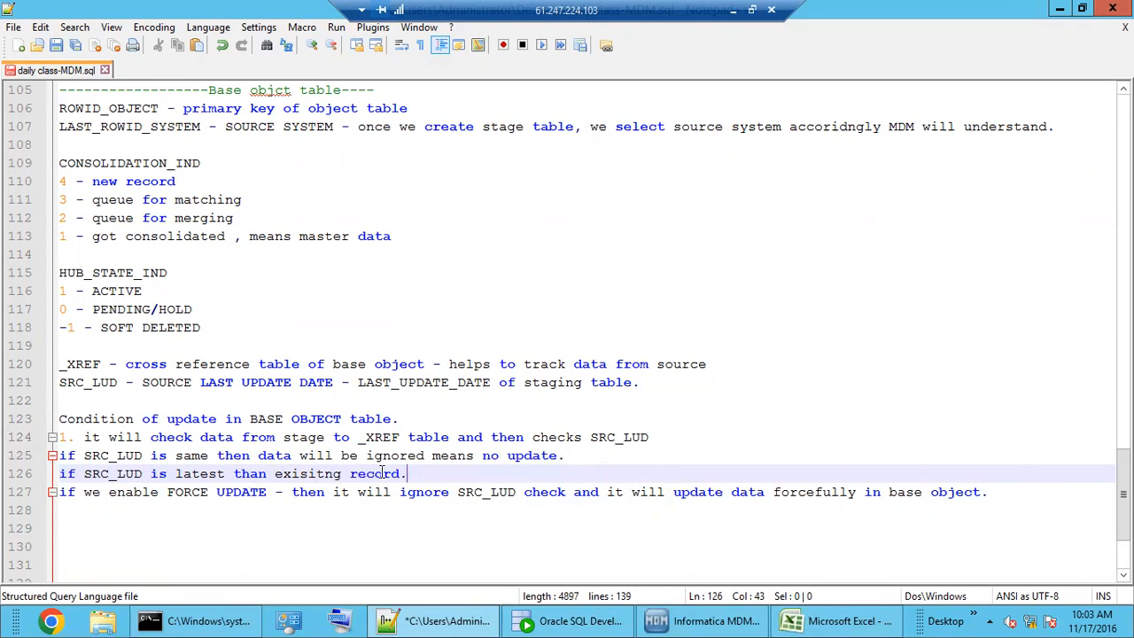
Step: Rewrite the SRC_LUD condition as two lines: 'if SRC_LUD is less than exisitng record.' and 'if SRC_LUD is more than exisitng record.'
{"action": "double_click", "coordinate": [202, 476]}
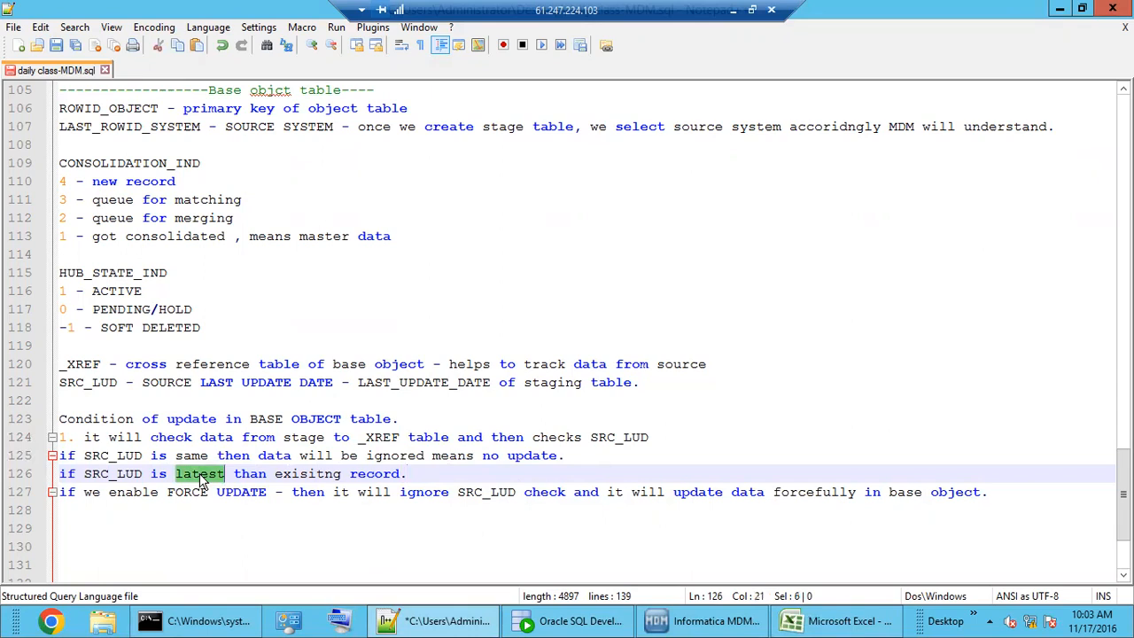
{"action": "type", "text": "more"}
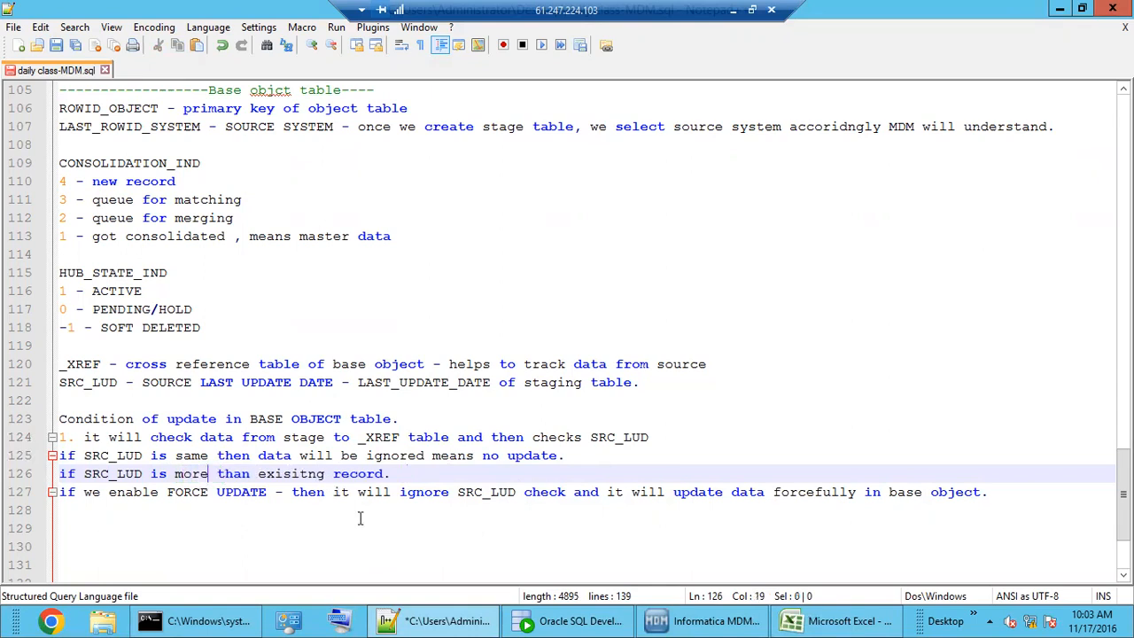
{"action": "left_click_drag", "start_coordinate": [408, 477], "coordinate": [40, 478]}
{"action": "key", "text": "ctrl+c"}
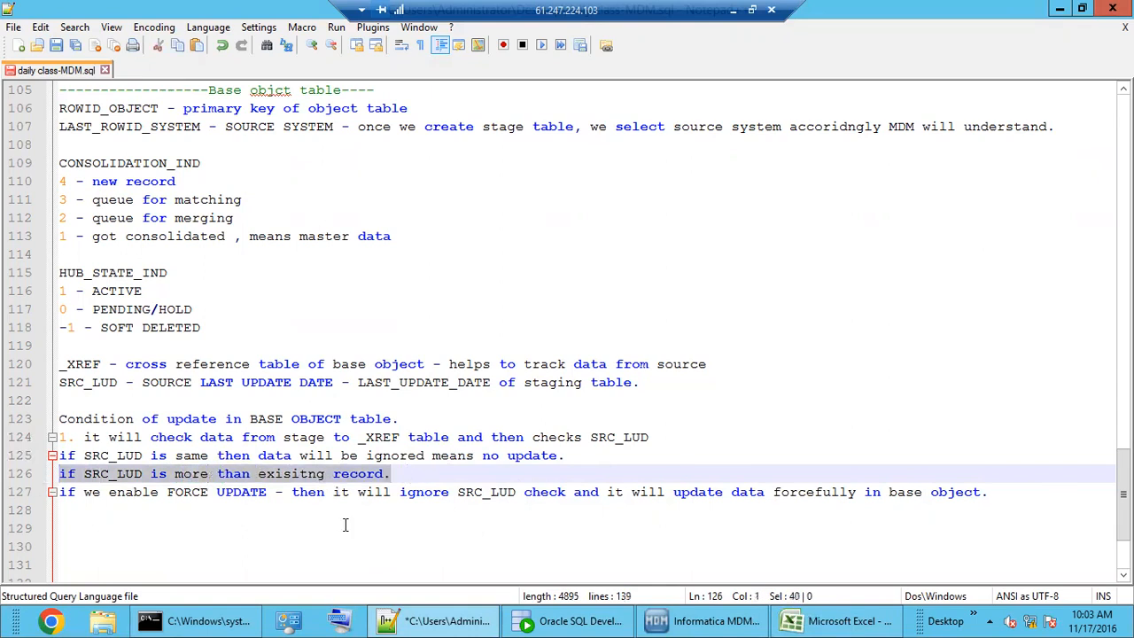
{"action": "left_click", "coordinate": [445, 476]}
{"action": "key", "text": "Return"}
{"action": "key", "text": "ctrl+v"}
{"action": "left_click", "coordinate": [192, 474]}
{"action": "double_click", "coordinate": [191, 475]}
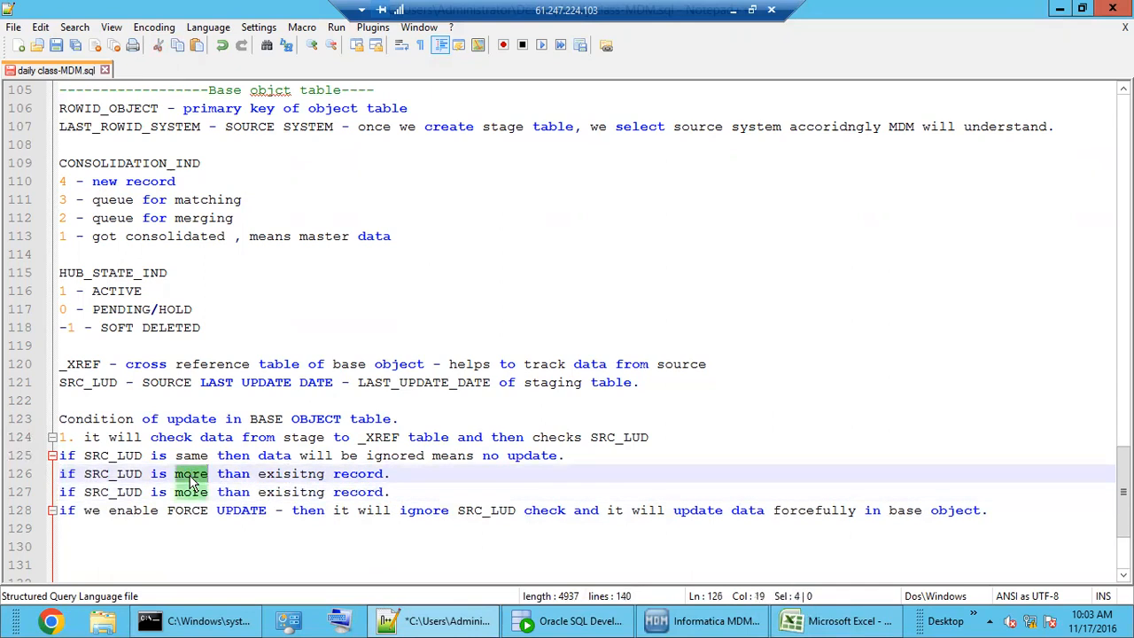
{"action": "type", "text": "less"}
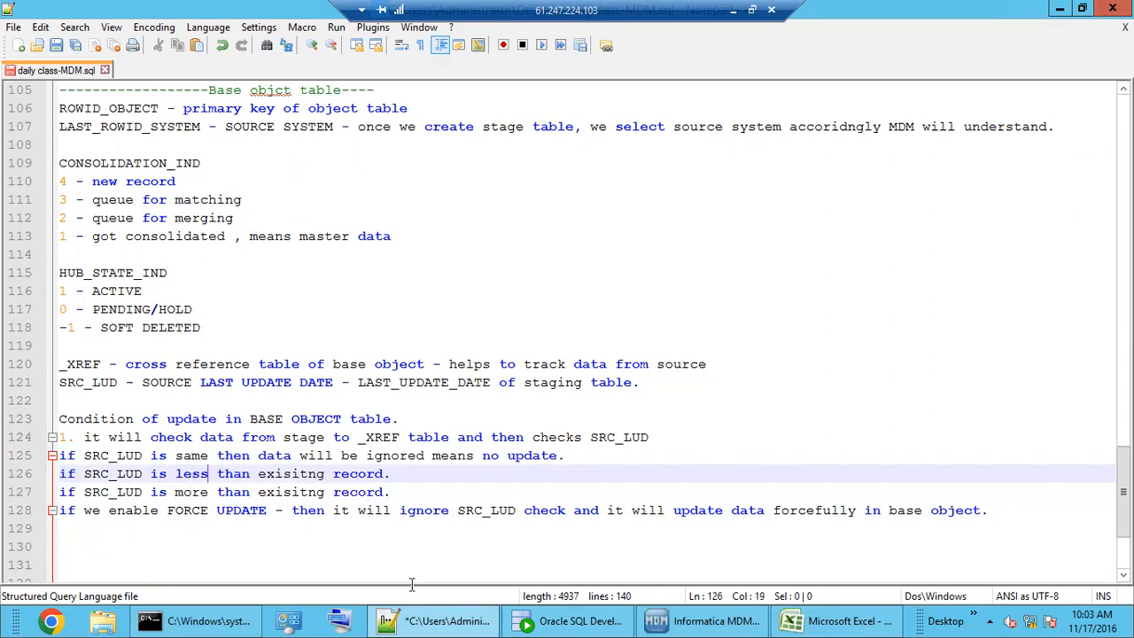
Step: Compare the SRC_LUD dates in the spreadsheet's date column with the highlighted reference date
{"action": "left_click", "coordinate": [837, 621]}
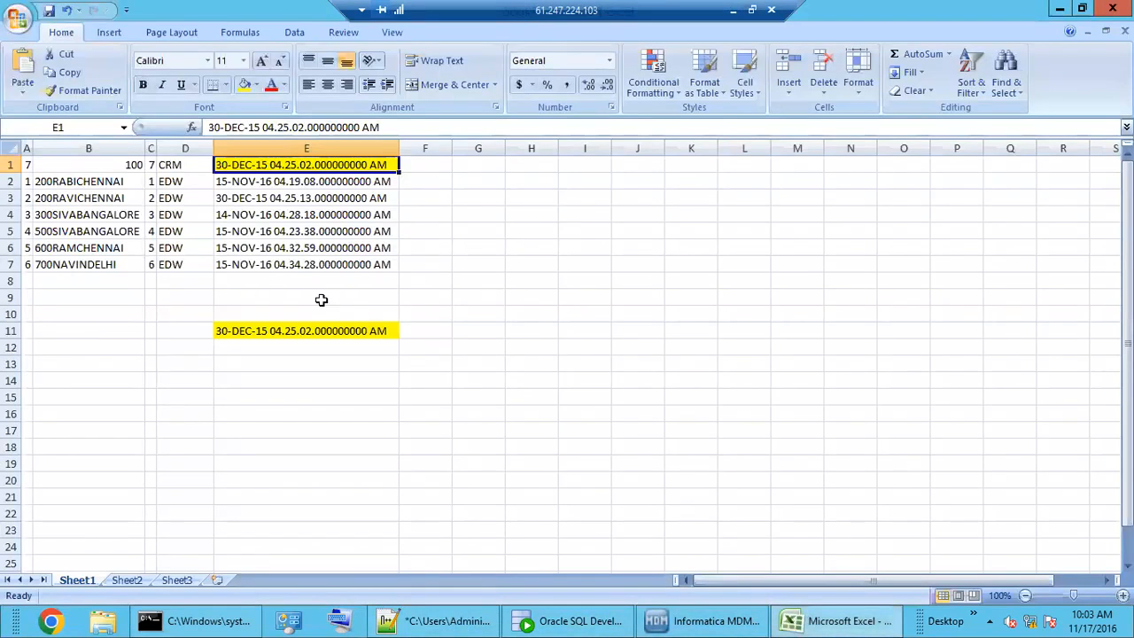
{"action": "left_click", "coordinate": [260, 270]}
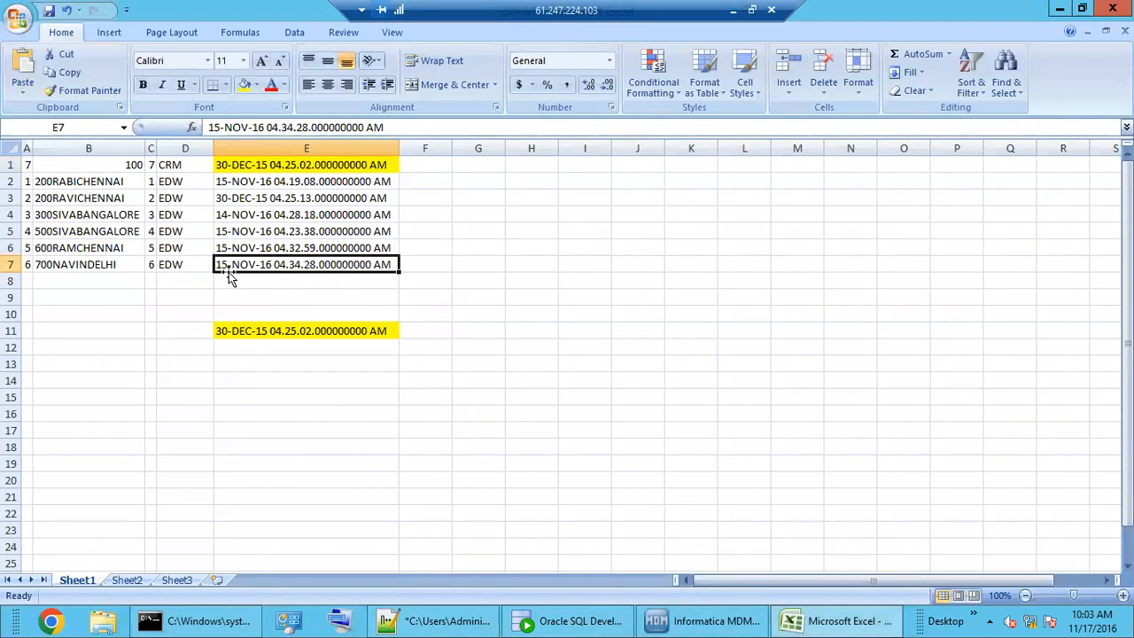
{"action": "left_click", "coordinate": [237, 331]}
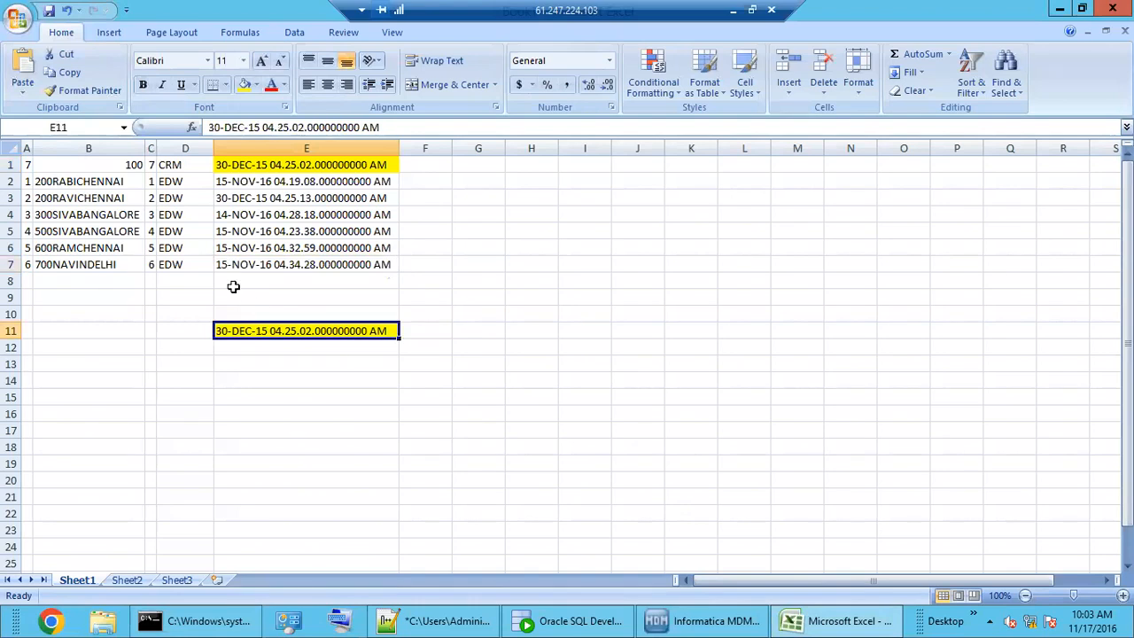
{"action": "left_click", "coordinate": [230, 262]}
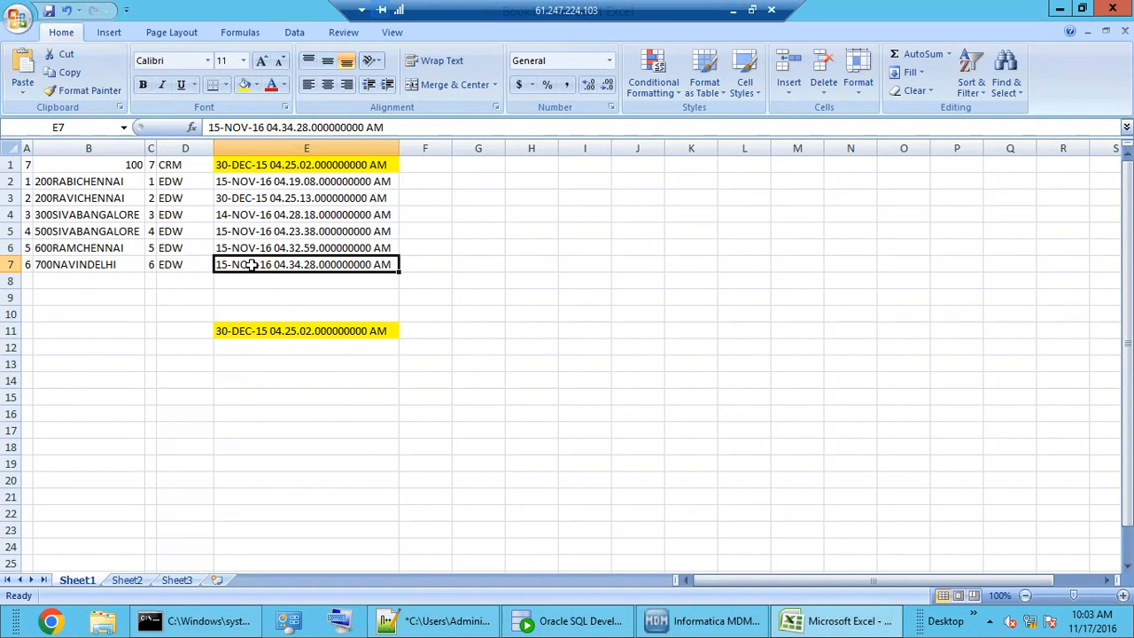
{"action": "left_click", "coordinate": [446, 620]}
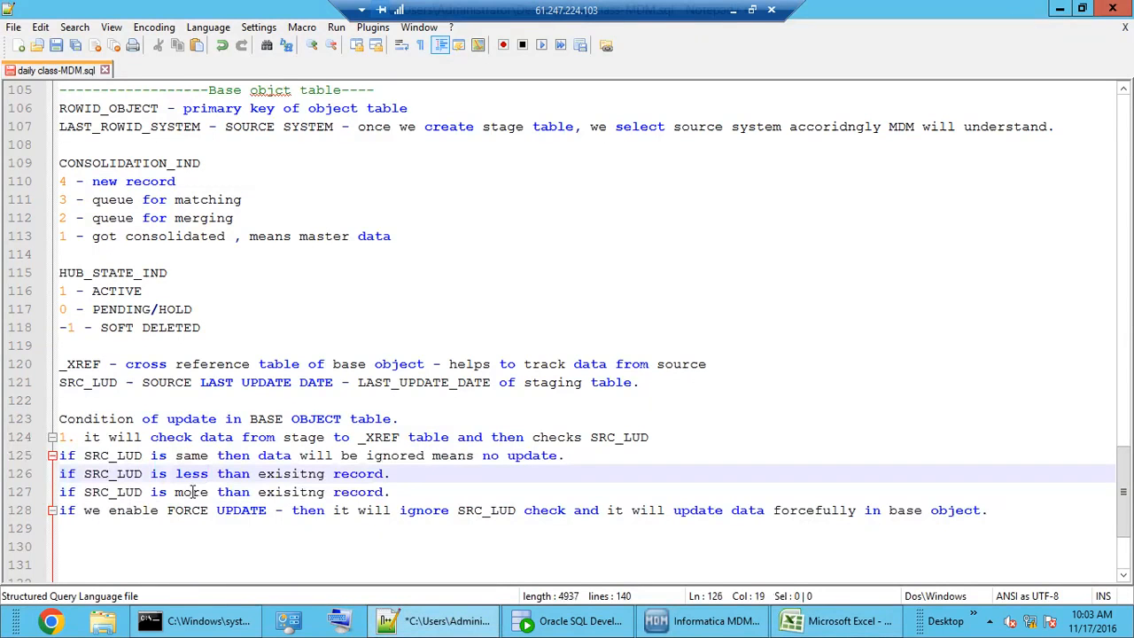
Step: Append ' - it will ignore , no update' to the 'less than' SRC_LUD line
{"action": "left_click", "coordinate": [429, 478]}
{"action": "type", "text": "- it will ignore "}
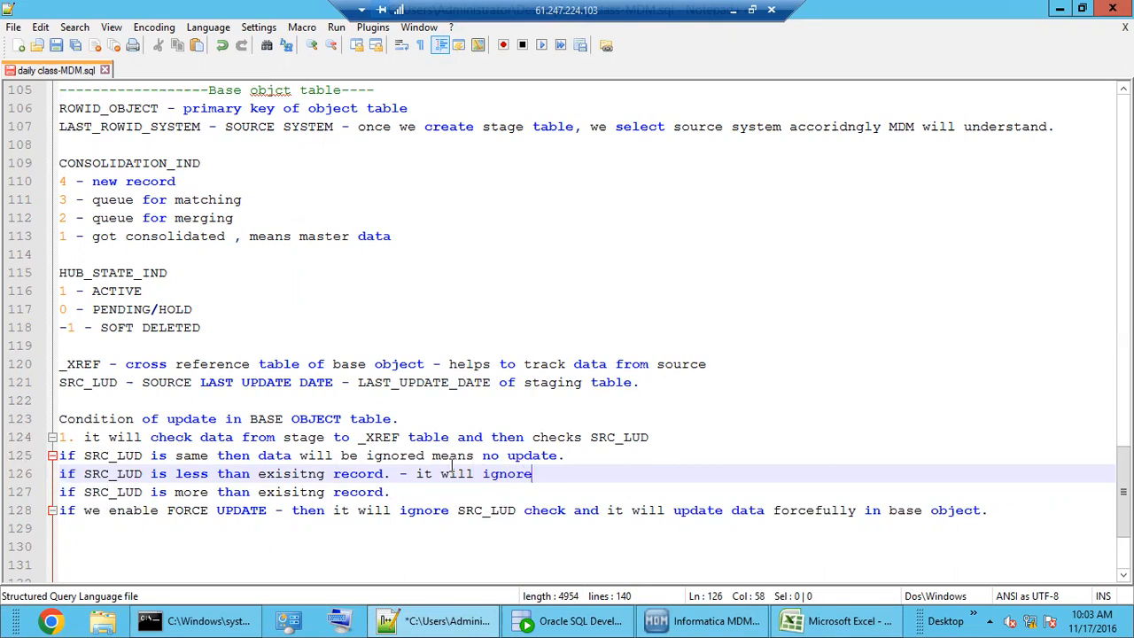
{"action": "type", "text": ", no update"}
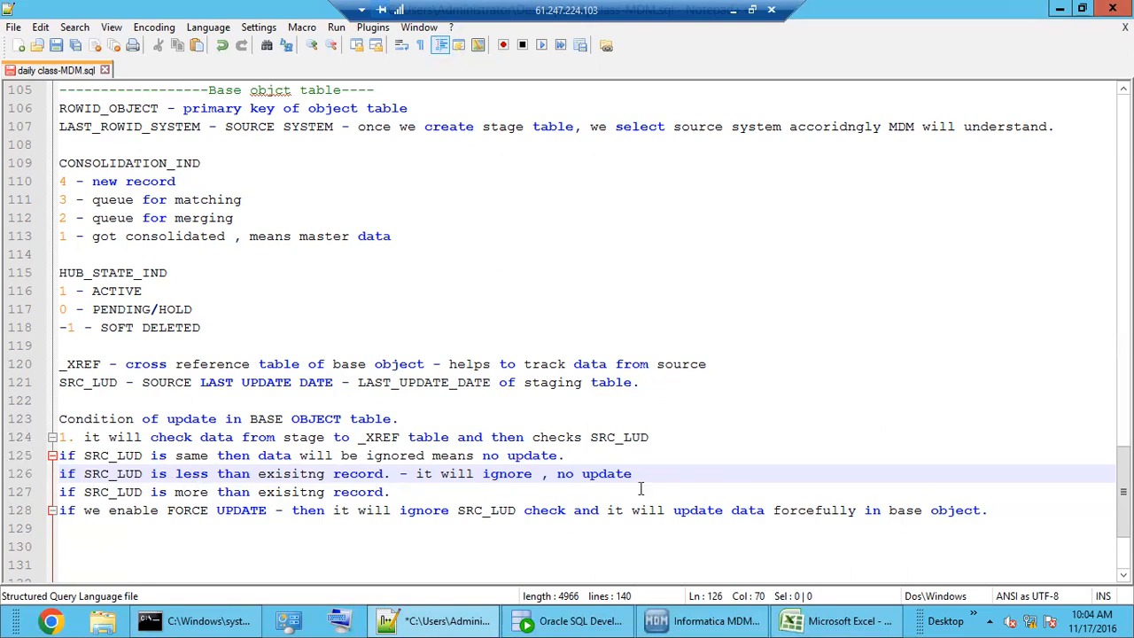
Step: Append ' - it will be update.' to the 'more than' SRC_LUD line
{"action": "left_click", "coordinate": [433, 489]}
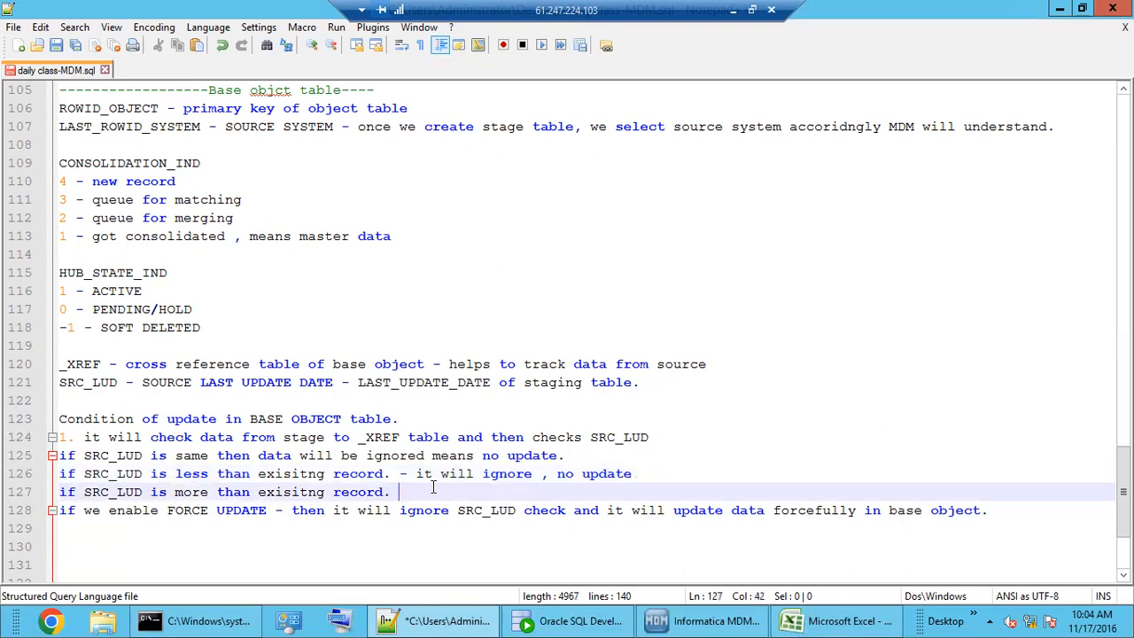
{"action": "type", "text": "--"}
{"action": "key", "text": "BackSpace"}
{"action": "key", "text": "BackSpace"}
{"action": "key", "text": "BackSpace"}
{"action": "type", "text": "- it wi"}
{"action": "type", "text": "be update."}
Step: Save the notes file
{"action": "left_click", "coordinate": [100, 493]}
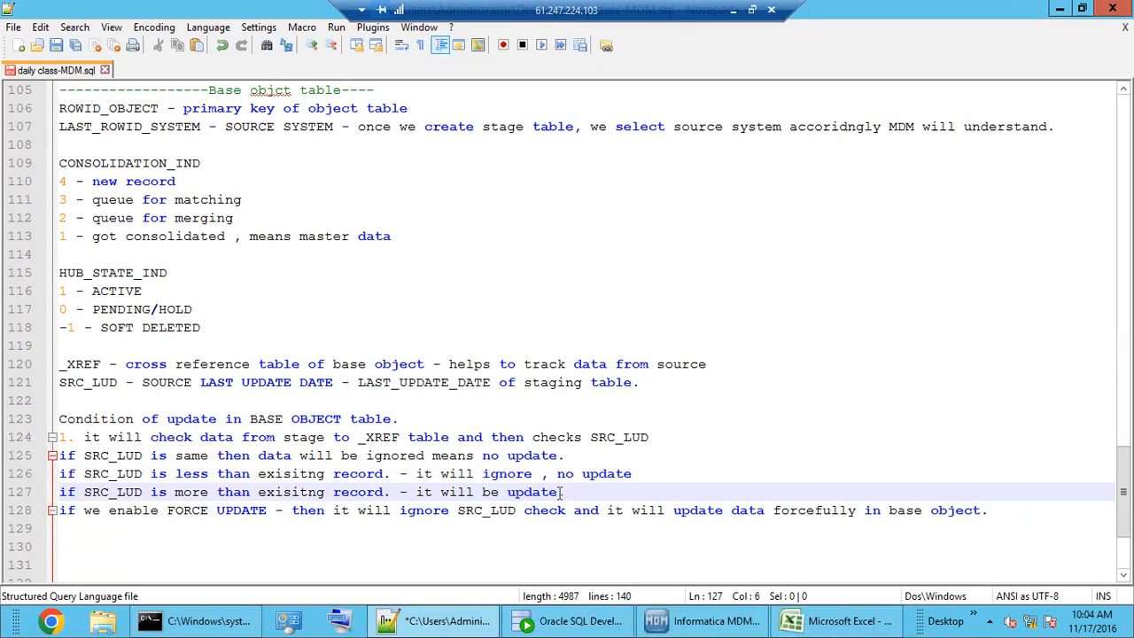
{"action": "left_click_drag", "start_coordinate": [561, 492], "coordinate": [58, 473]}
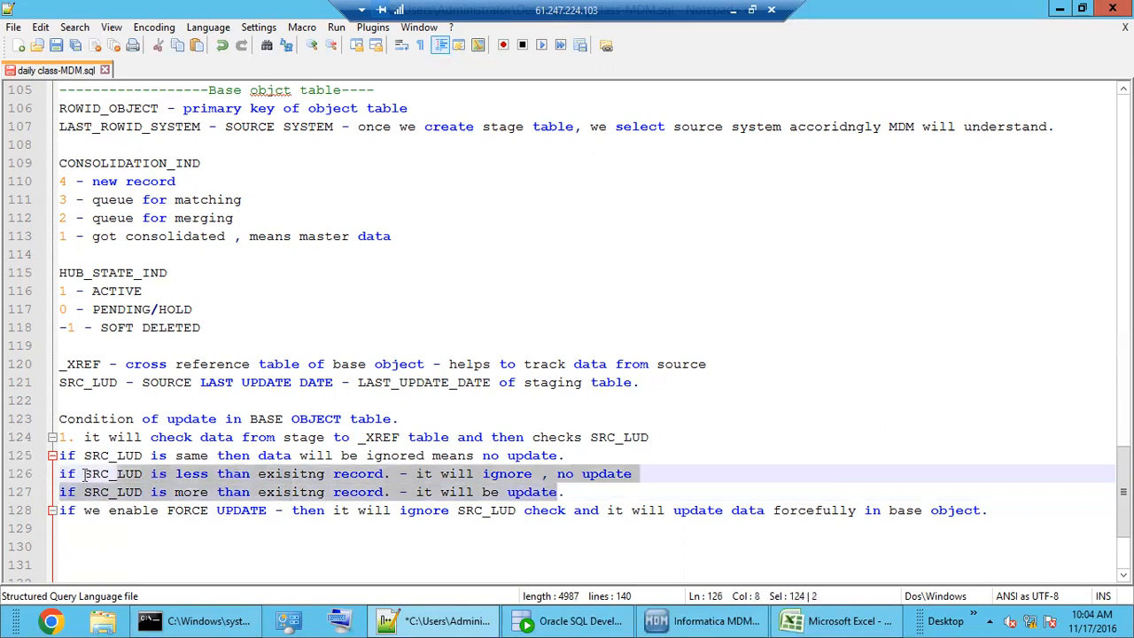
{"action": "left_click", "coordinate": [553, 500]}
{"action": "scroll", "coordinate": [228, 545], "scroll_direction": "down", "scroll_amount": 3}
{"action": "left_click", "coordinate": [190, 412]}
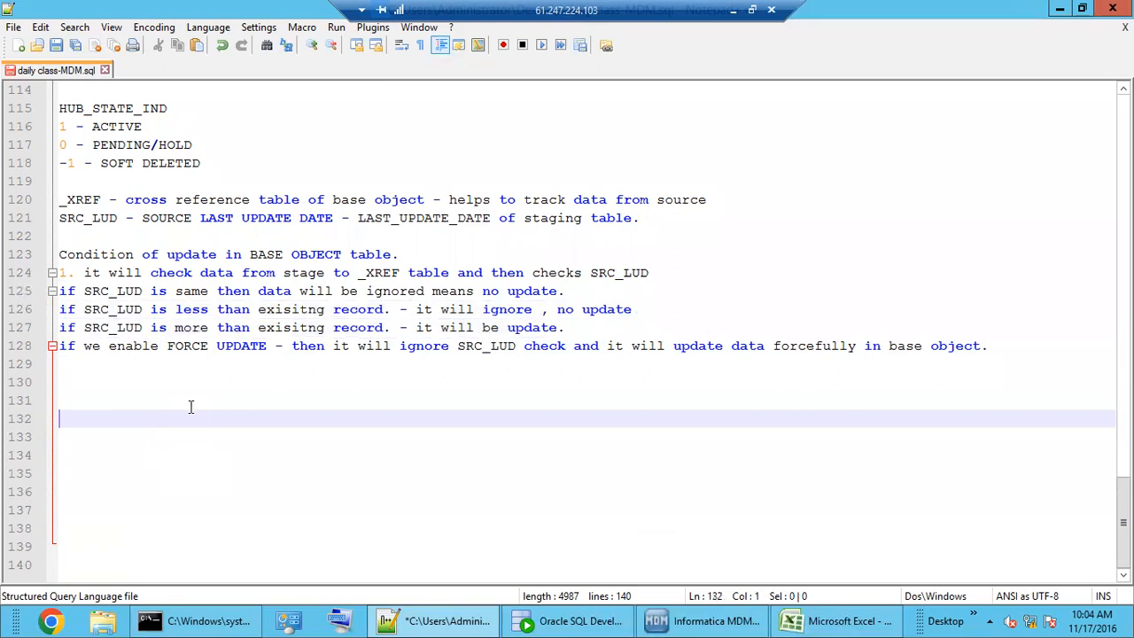
{"action": "left_click", "coordinate": [104, 381]}
{"action": "left_click", "coordinate": [56, 47]}
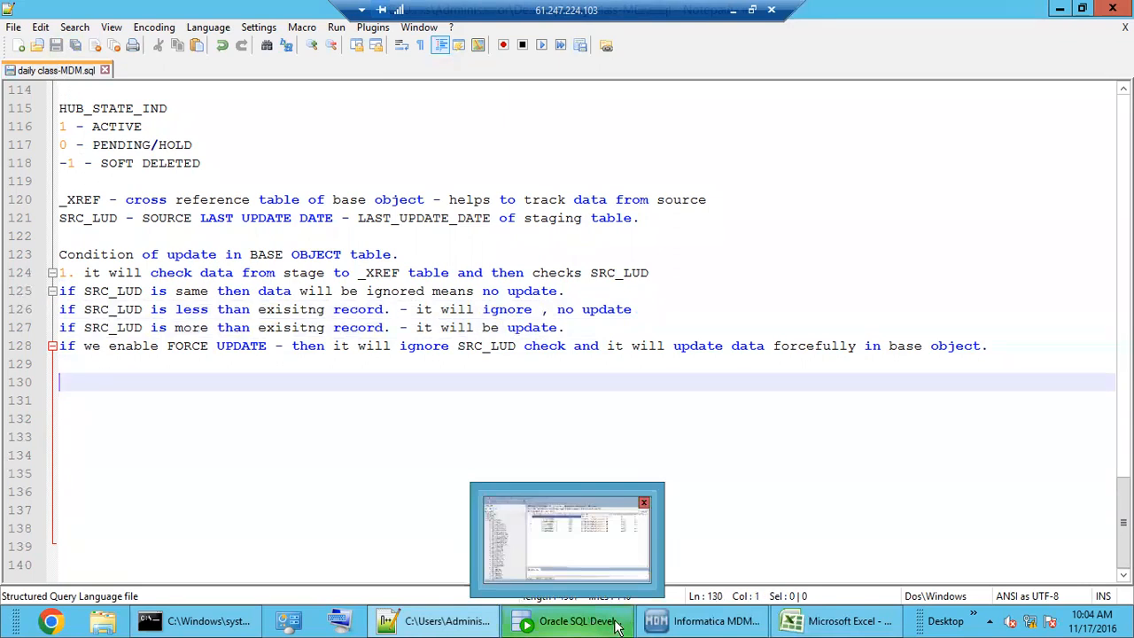
Step: Browse the data of the C_B_CUST_XREF, C_B_CUST_CTL and C_B_CUST_DRTY tables in SQL Developer
{"action": "left_click", "coordinate": [585, 624]}
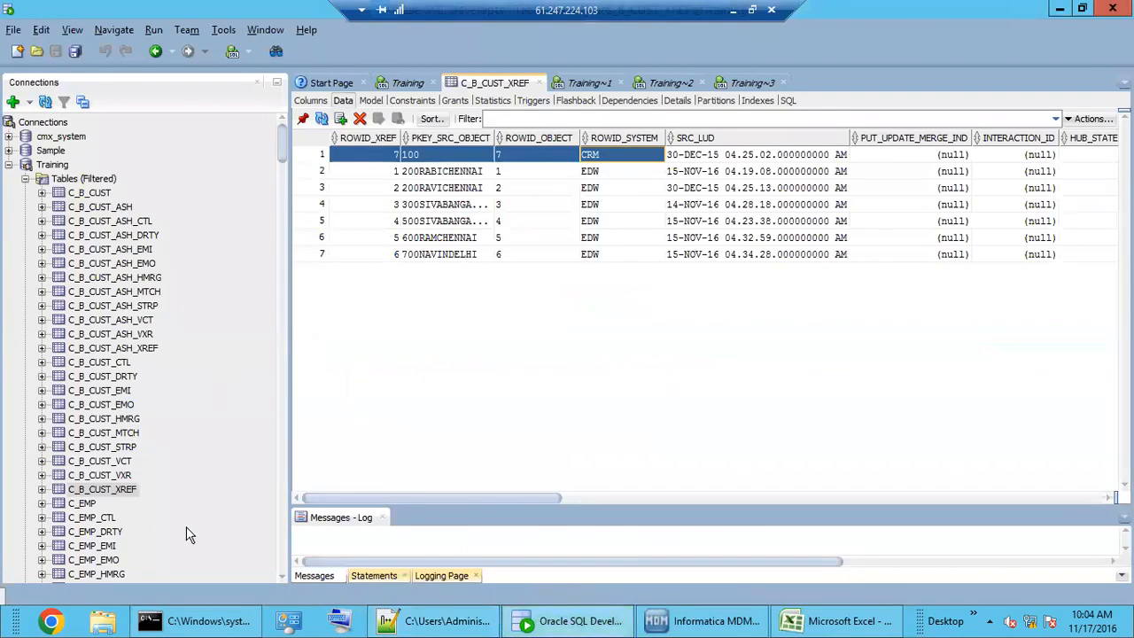
{"action": "left_click", "coordinate": [126, 493]}
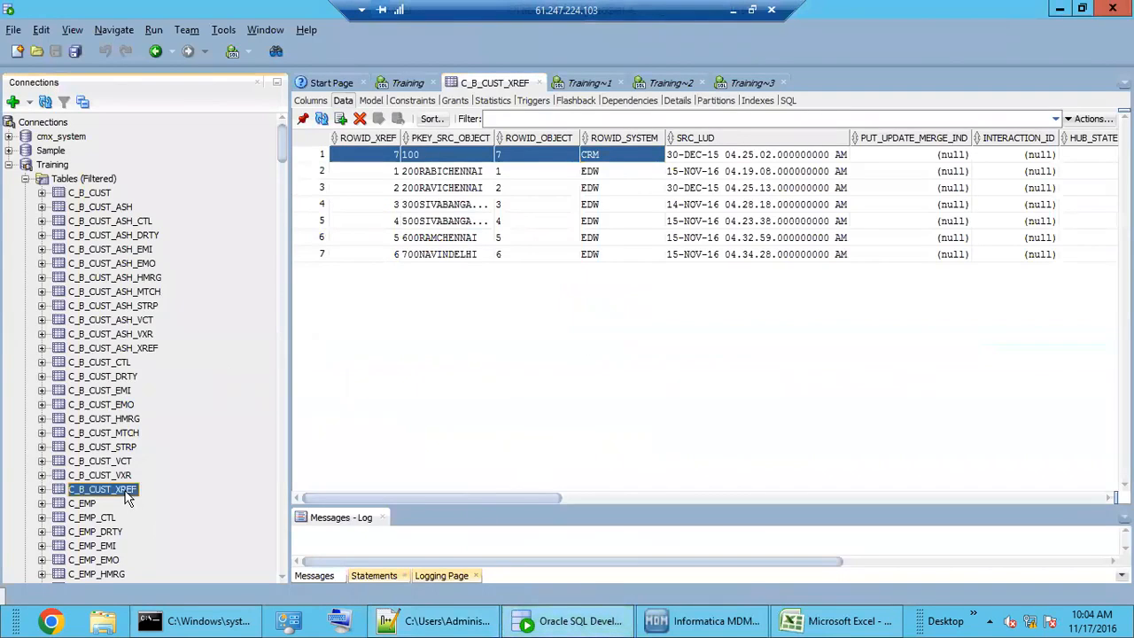
{"action": "left_click", "coordinate": [113, 365]}
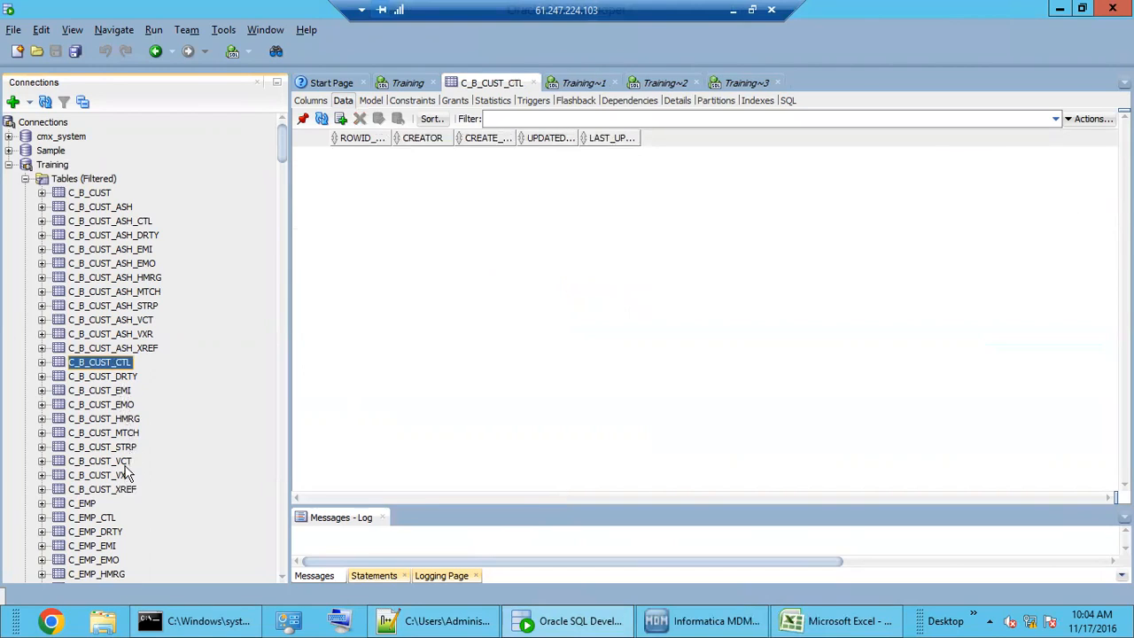
{"action": "left_click", "coordinate": [122, 379]}
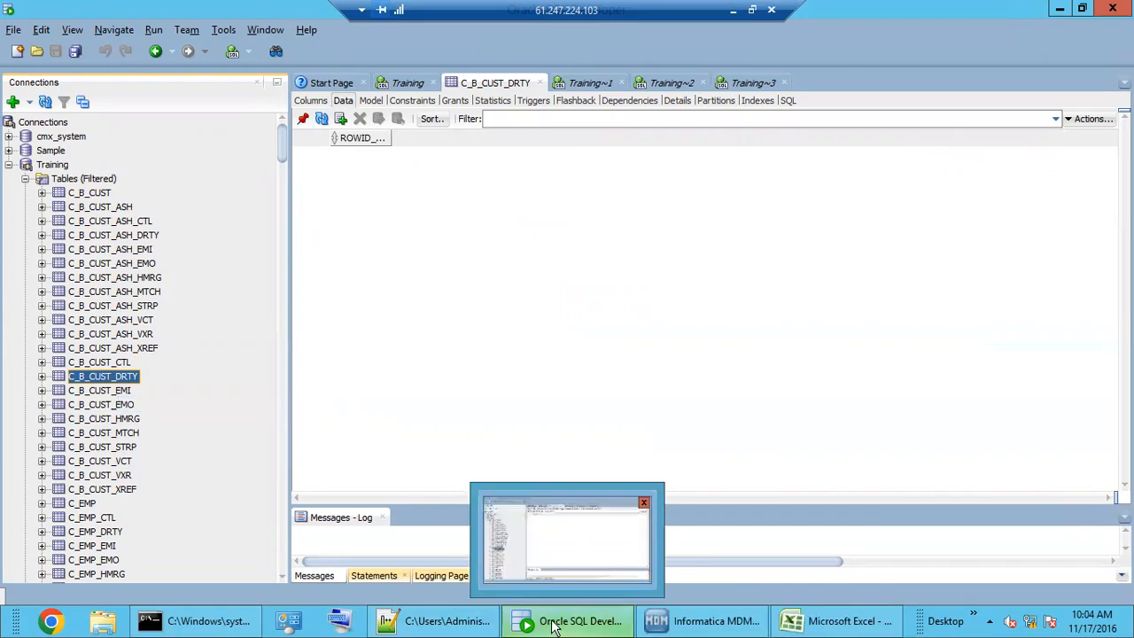
Step: Scroll through the notes to review the data flow overview and earlier sections
{"action": "left_click", "coordinate": [435, 621]}
{"action": "scroll", "coordinate": [321, 459], "scroll_direction": "up", "scroll_amount": 20}
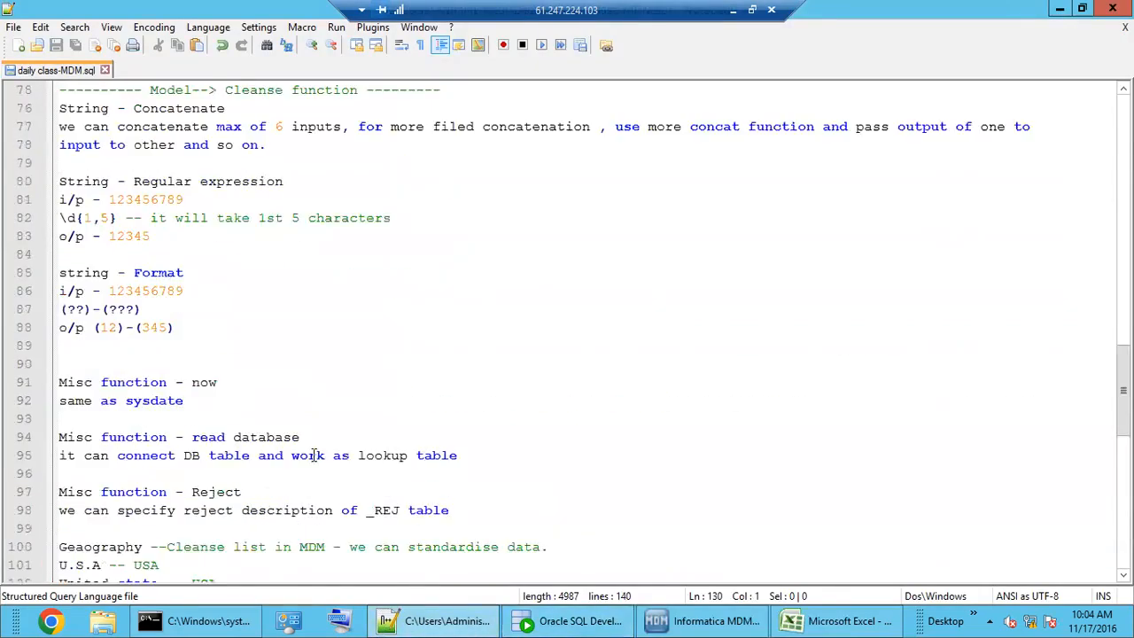
{"action": "scroll", "coordinate": [308, 452], "scroll_direction": "down", "scroll_amount": 3}
{"action": "scroll", "coordinate": [308, 452], "scroll_direction": "up", "scroll_amount": 3}
{"action": "left_click_drag", "start_coordinate": [300, 425], "coordinate": [397, 429]}
{"action": "left_click", "coordinate": [465, 424]}
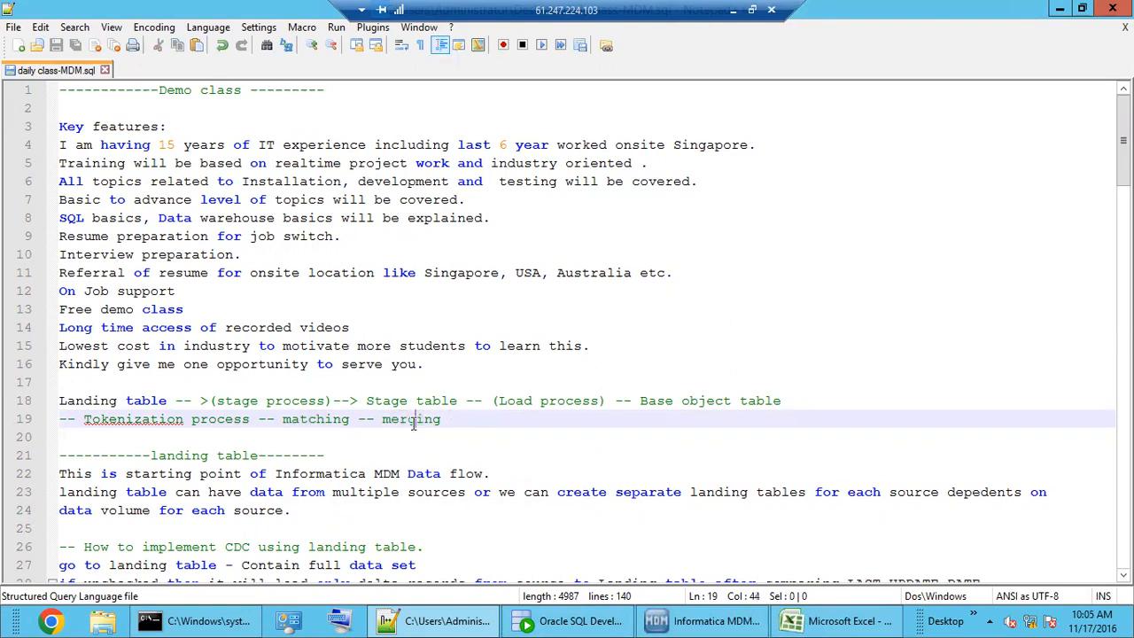
{"action": "double_click", "coordinate": [414, 425]}
{"action": "left_click", "coordinate": [459, 421]}
{"action": "double_click", "coordinate": [431, 421]}
{"action": "mouse_move", "coordinate": [685, 625]}
{"action": "left_click", "coordinate": [481, 423]}
{"action": "left_click", "coordinate": [219, 441]}
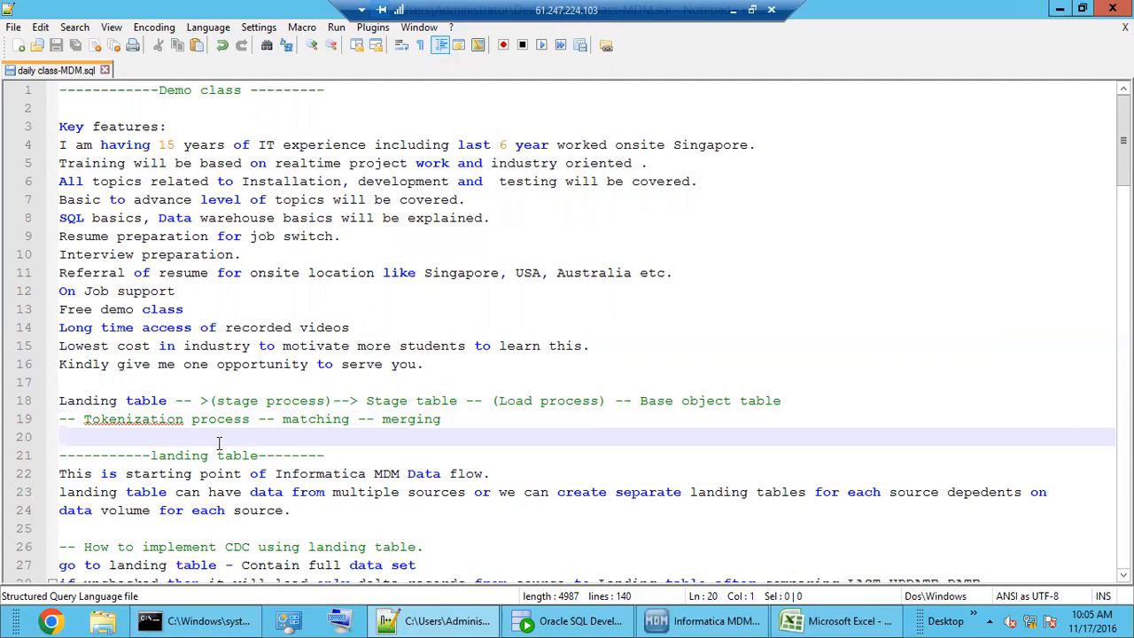
{"action": "scroll", "coordinate": [266, 443], "scroll_direction": "down", "scroll_amount": 20}
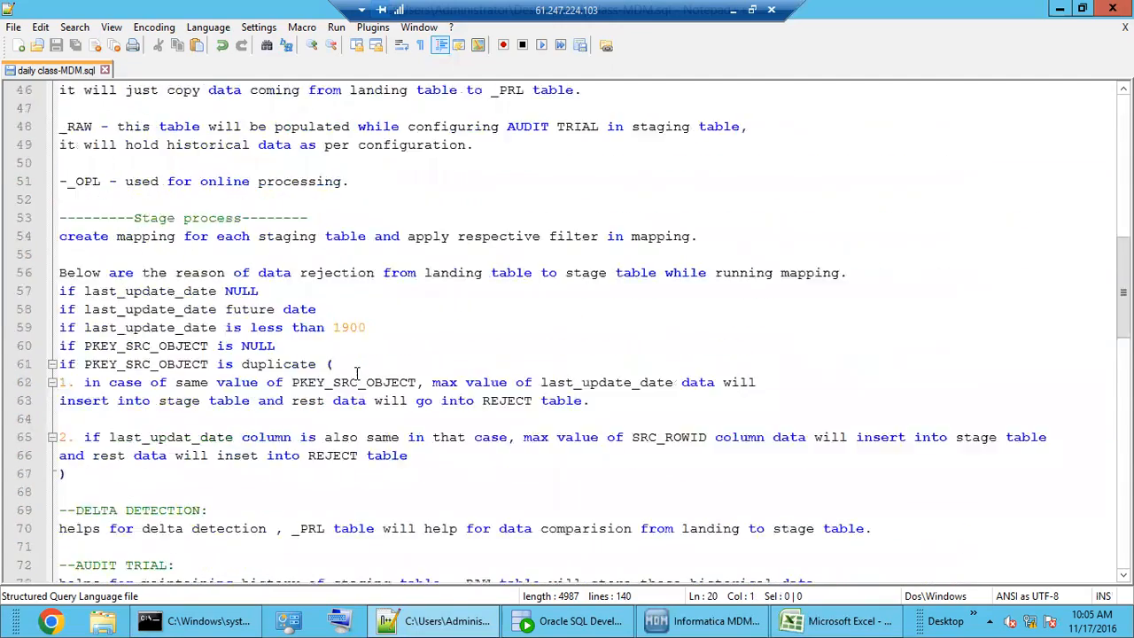
{"action": "scroll", "coordinate": [1123, 352], "scroll_direction": "down", "scroll_amount": 17}
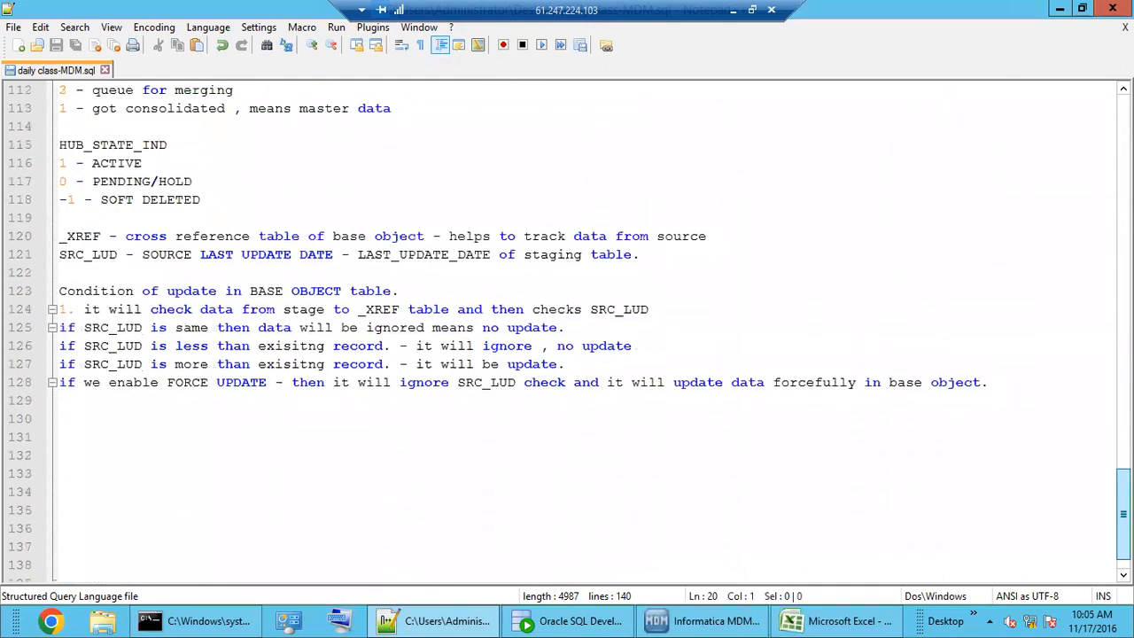
{"action": "scroll", "coordinate": [323, 495], "scroll_direction": "up", "scroll_amount": 2}
{"action": "scroll", "coordinate": [314, 494], "scroll_direction": "up", "scroll_amount": 3}
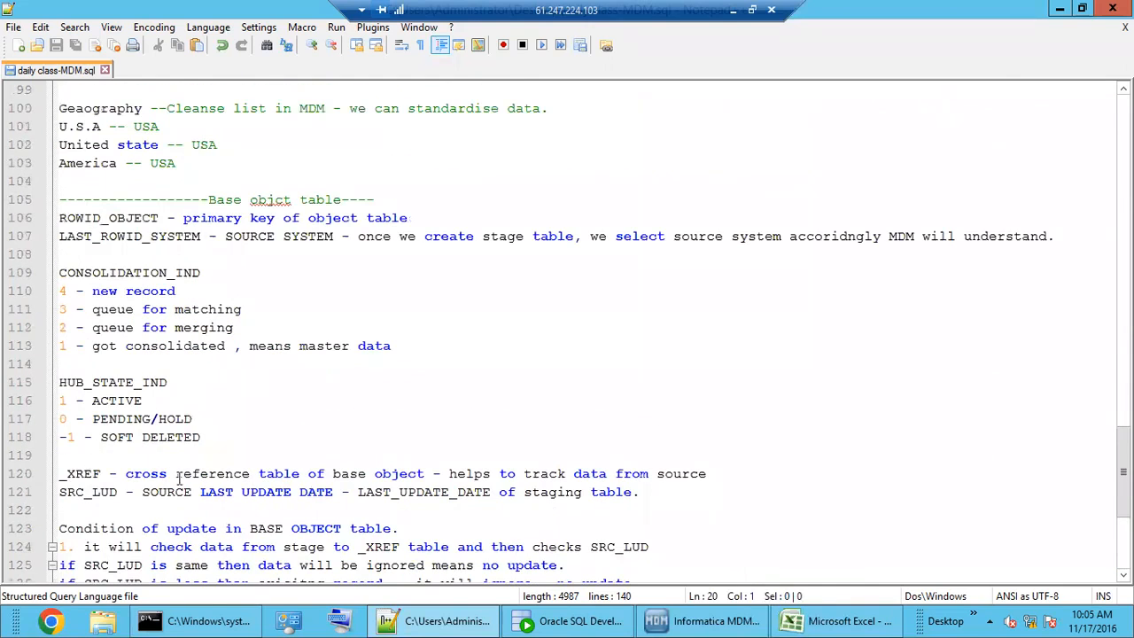
Step: Add the heading line 'two types of deletion in DB' below the HUB_STATE_IND list
{"action": "left_click", "coordinate": [116, 455]}
{"action": "key", "text": "Return"}
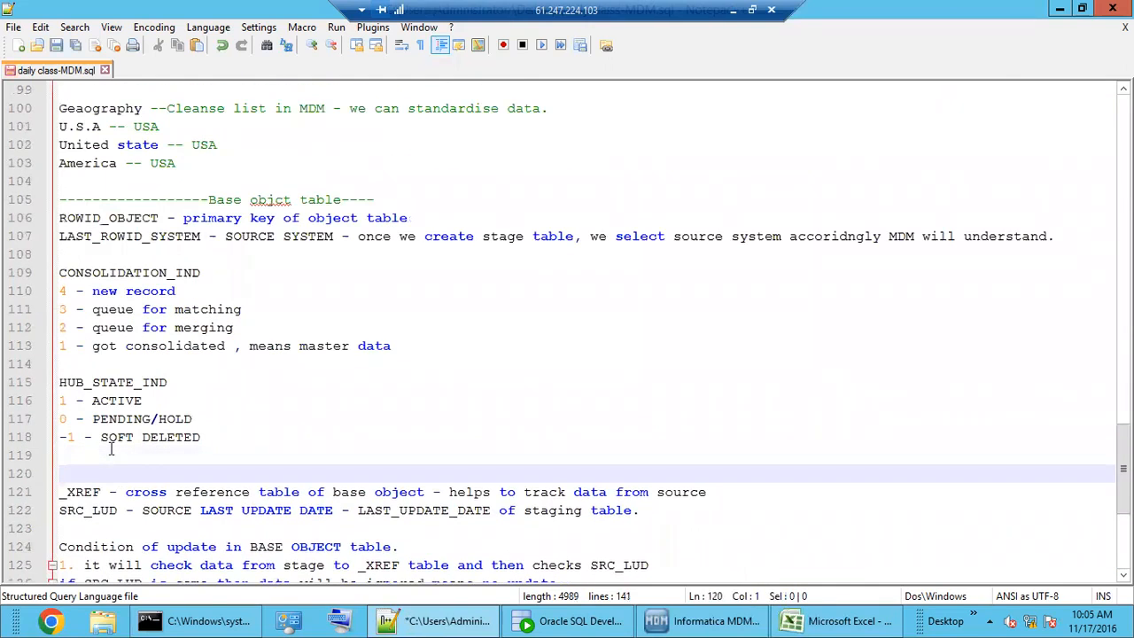
{"action": "type", "text": "two types of "}
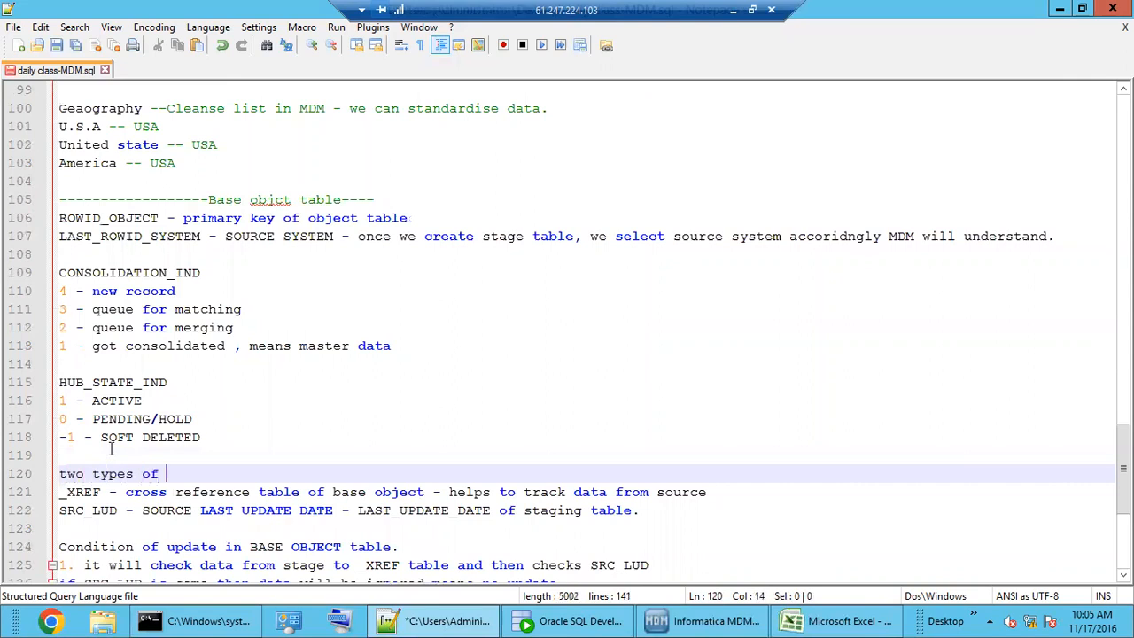
{"action": "type", "text": "deletion in DB"}
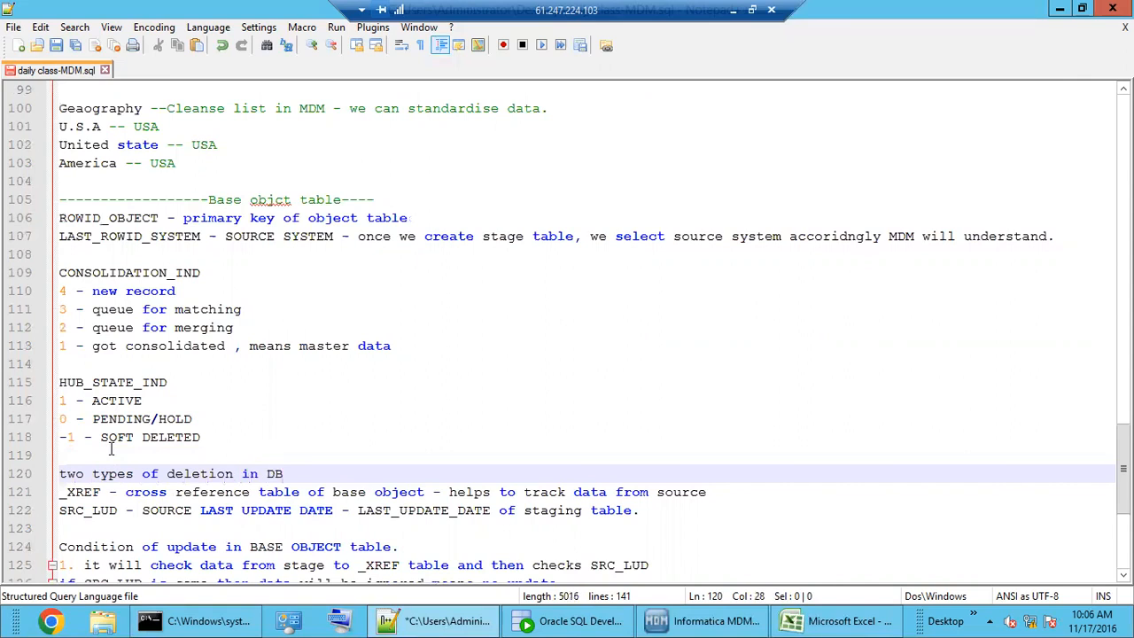
Step: Add the line 'soft delete - means record will not be deleted from DB table, some column flag will identify as soft delete.'
{"action": "key", "text": "Return"}
{"action": "key", "text": "Return"}
{"action": "key", "text": "Up"}
{"action": "type", "text": "soft delete - means record will not be deleted from DB table, some column flag will iden"}
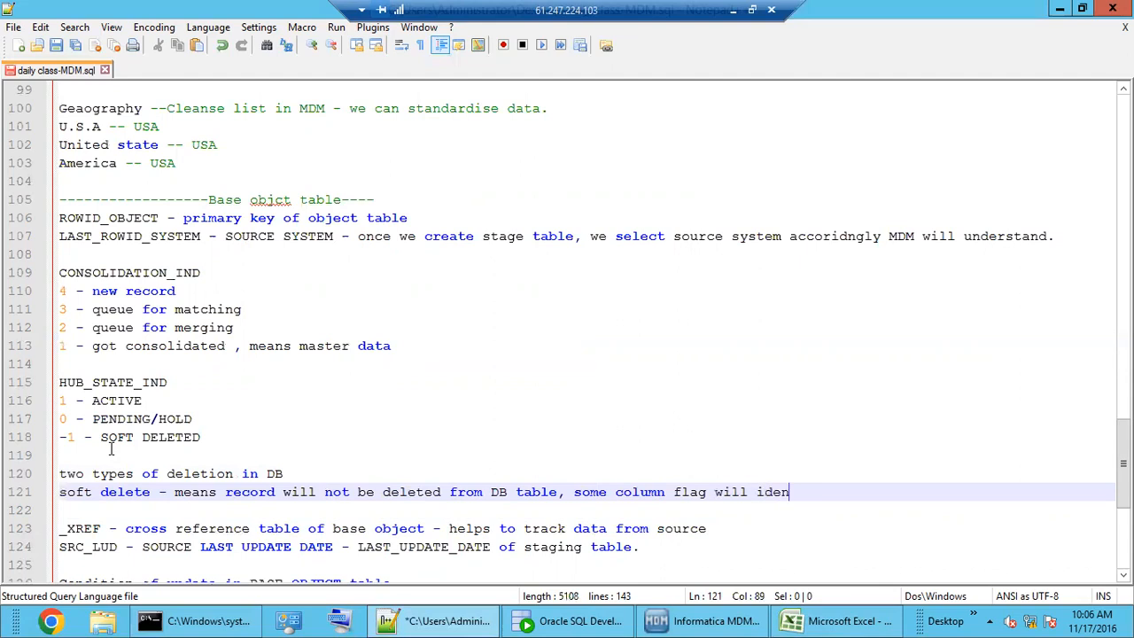
{"action": "type", "text": "tify as soft delete"}
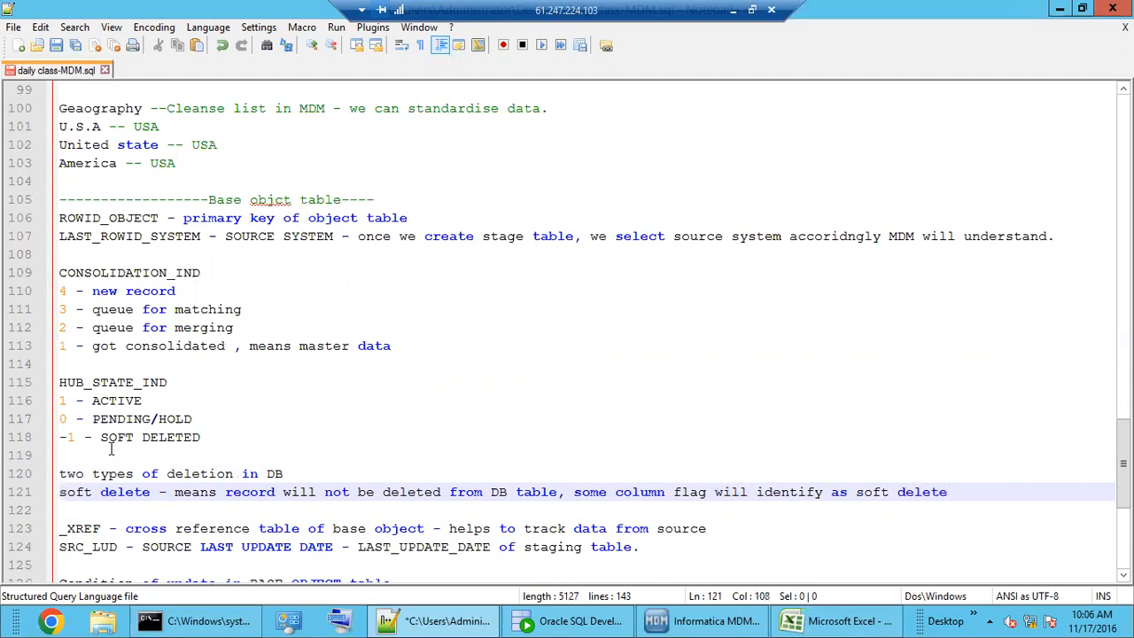
{"action": "type", "text": "."}
Step: Add the line 'Hard delete - record will be deleted from DB table' below the soft delete line
{"action": "key", "text": "Return"}
{"action": "type", "text": "Hard delete - record will be deleted from DB table"}
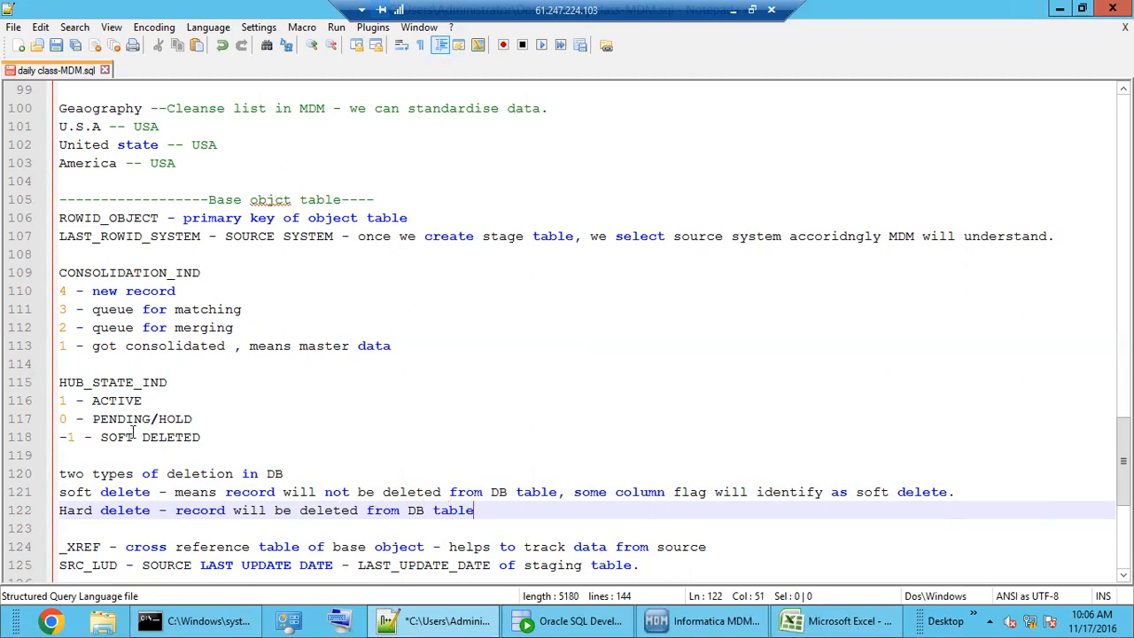
{"action": "left_click_drag", "start_coordinate": [74, 510], "coordinate": [141, 504]}
{"action": "left_click", "coordinate": [141, 510]}
{"action": "scroll", "coordinate": [141, 400], "scroll_direction": "down", "scroll_amount": 2}
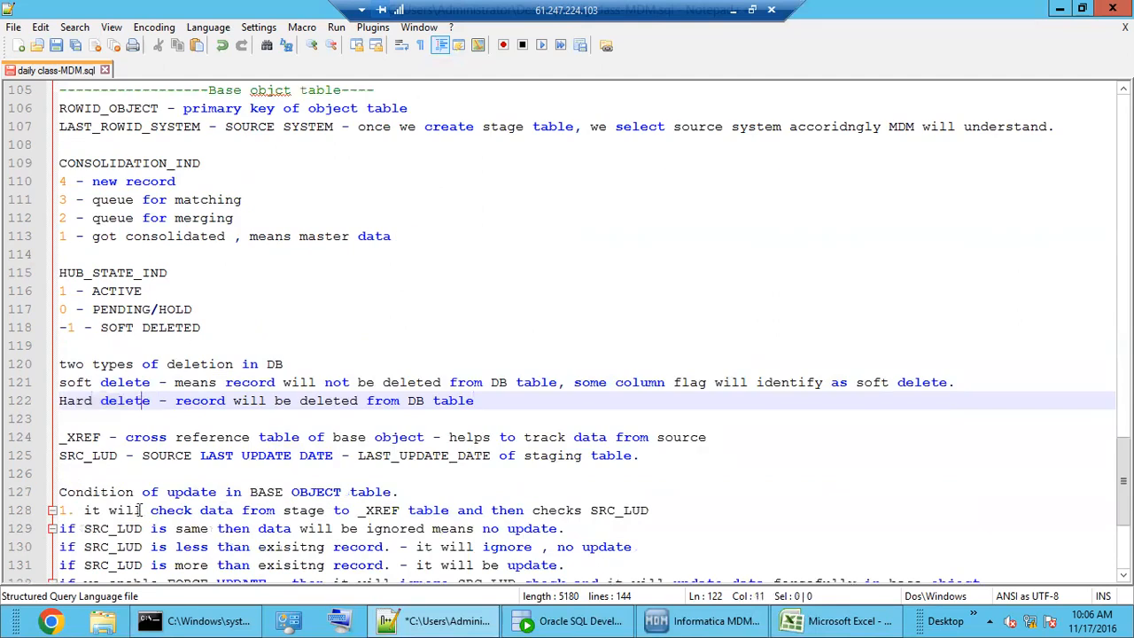
{"action": "left_click", "coordinate": [110, 417]}
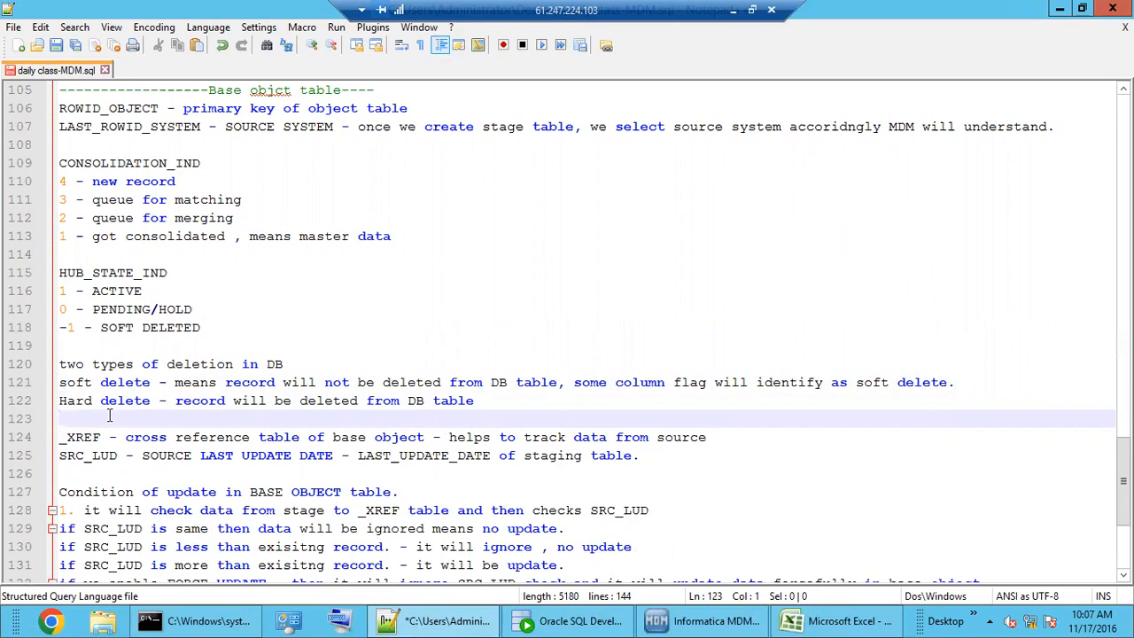
Step: Highlight the soft delete and hard delete lines in the notes while explaining the two deletion types
{"action": "left_click_drag", "start_coordinate": [67, 401], "coordinate": [478, 402]}
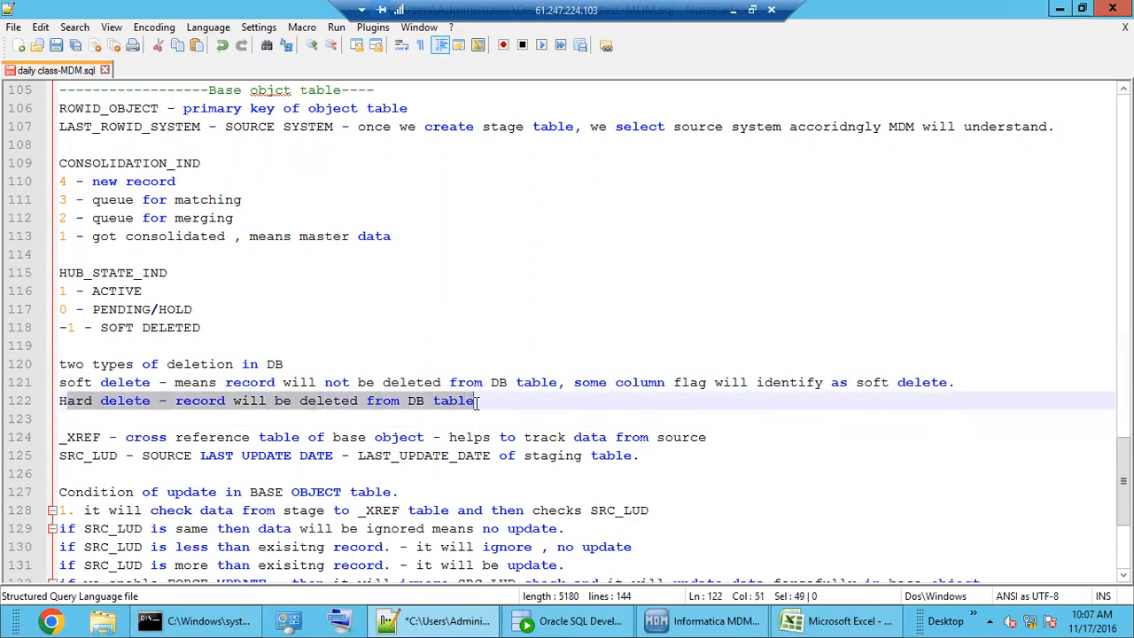
{"action": "left_click", "coordinate": [479, 402]}
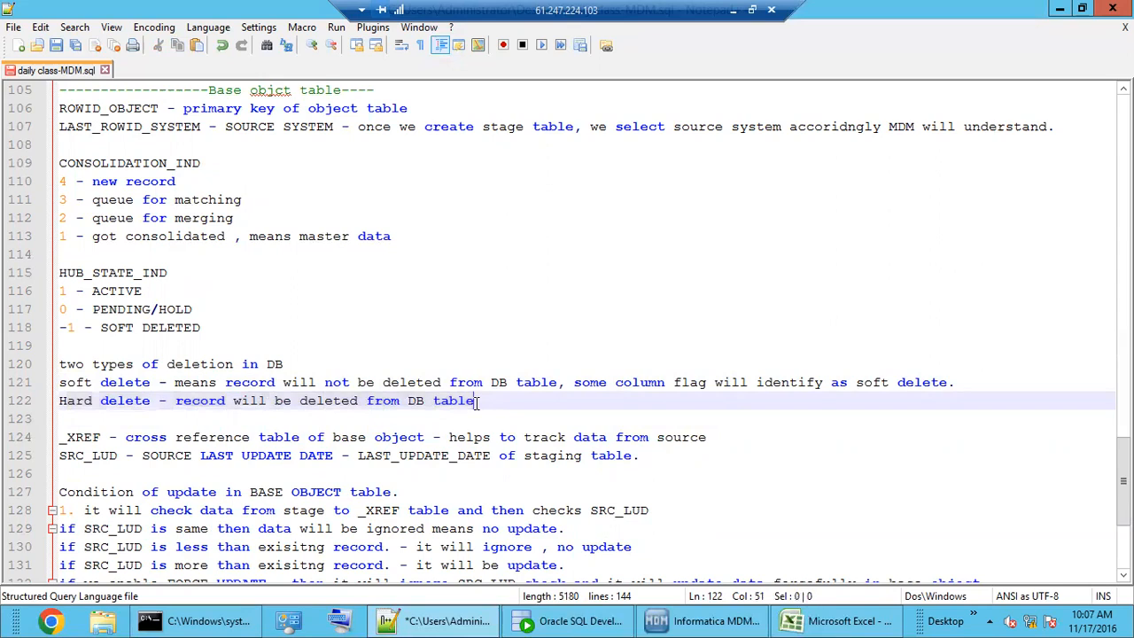
{"action": "double_click", "coordinate": [466, 382]}
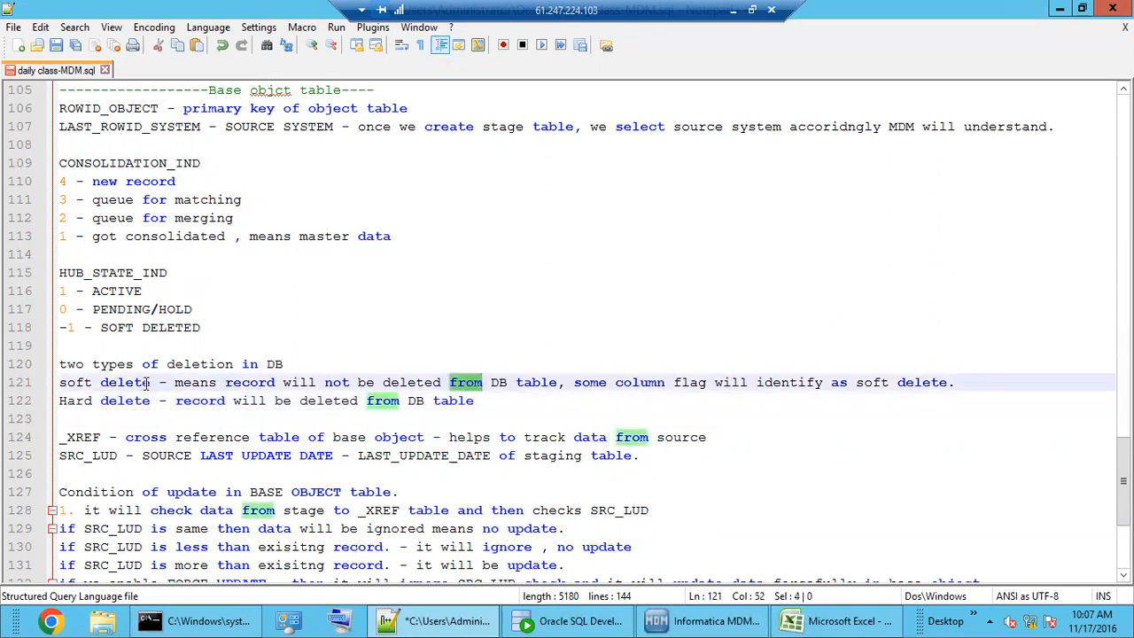
{"action": "left_click_drag", "start_coordinate": [150, 382], "coordinate": [57, 382]}
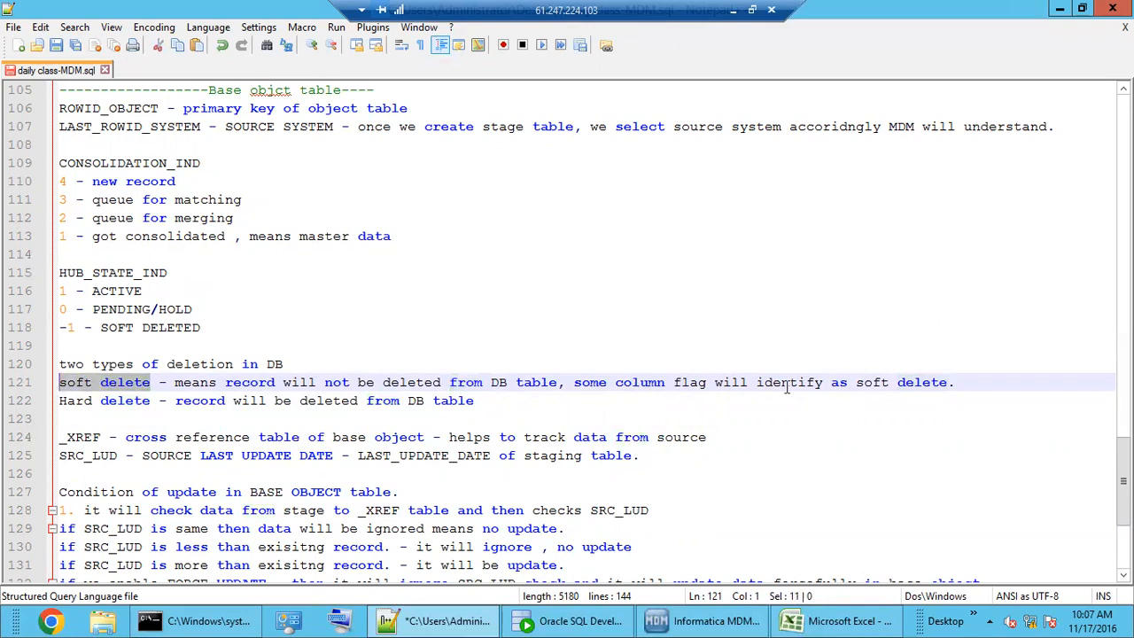
{"action": "left_click", "coordinate": [714, 386]}
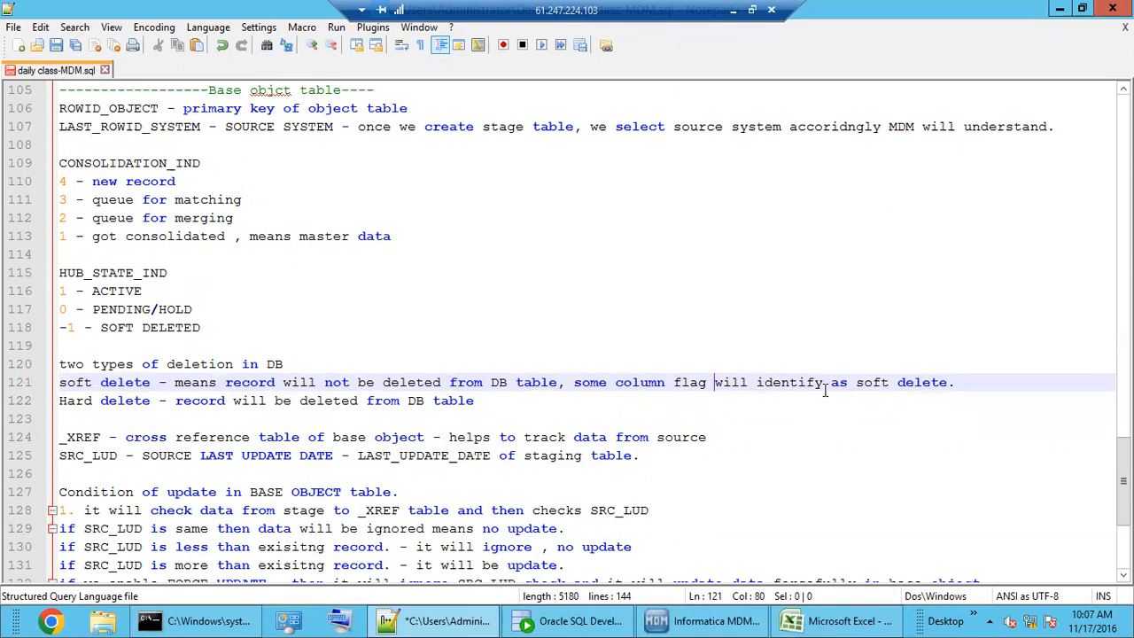
{"action": "left_click_drag", "start_coordinate": [69, 383], "coordinate": [119, 383]}
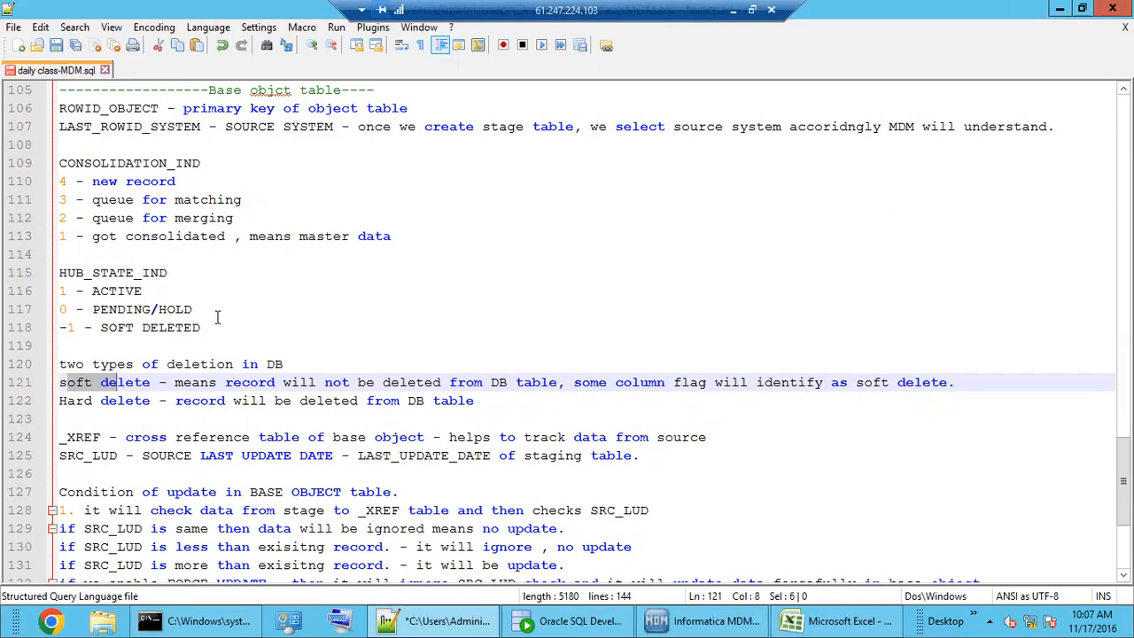
Step: Open the C_B_CUST base object table's data and examine its records, scrolling across to the HUB_STATE_IND column
{"action": "left_click", "coordinate": [572, 621]}
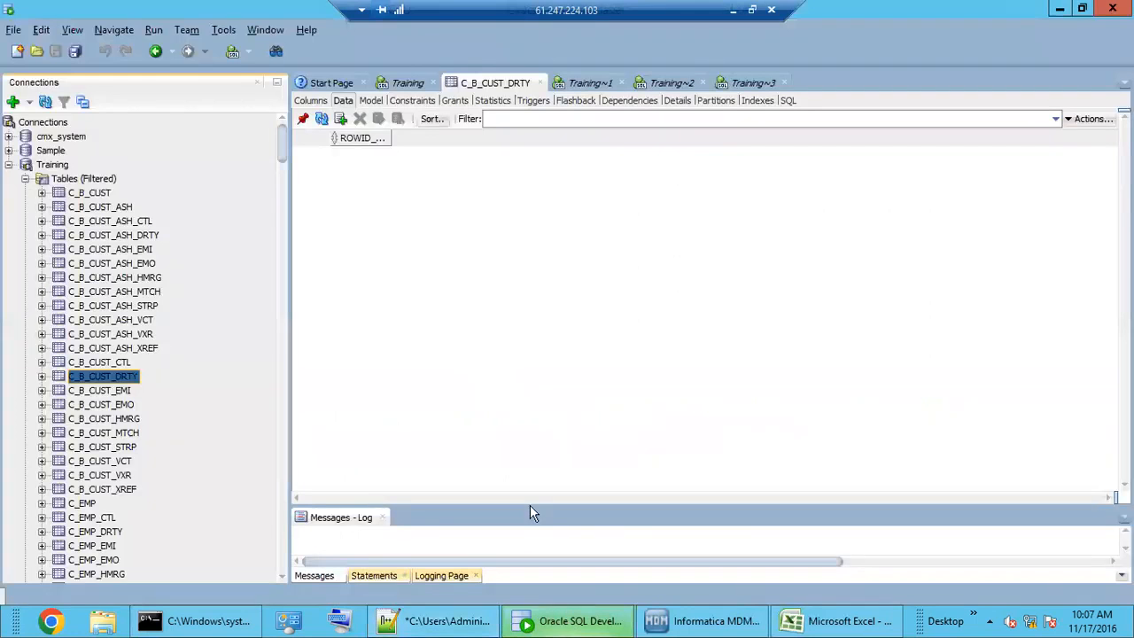
{"action": "left_click", "coordinate": [90, 193]}
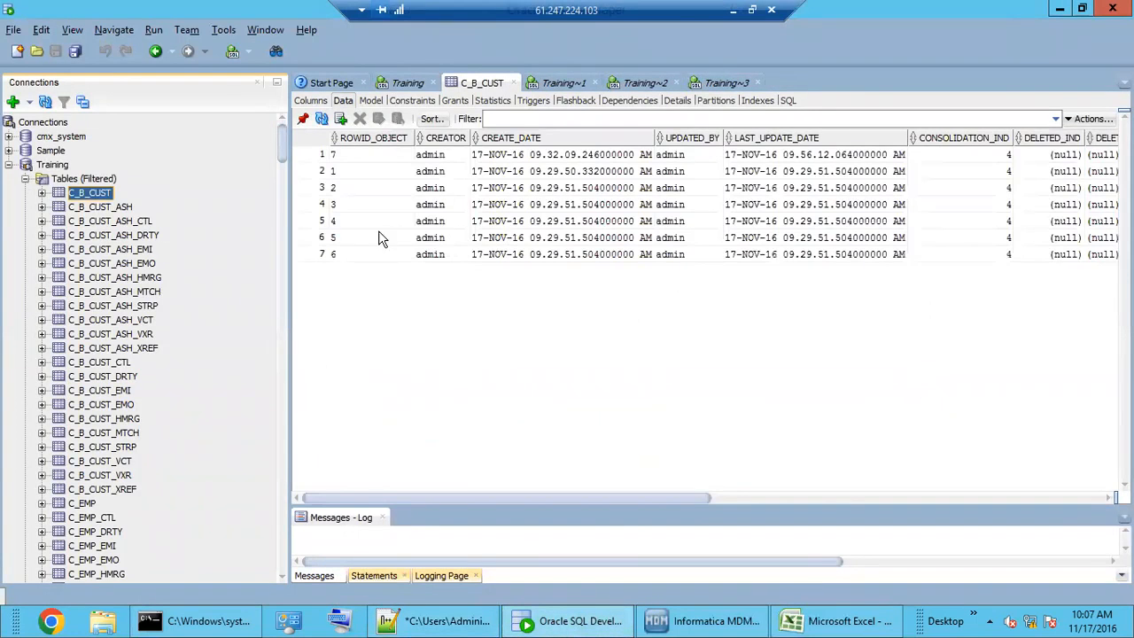
{"action": "left_click", "coordinate": [327, 257]}
{"action": "left_click_drag", "start_coordinate": [350, 257], "coordinate": [376, 261]}
{"action": "left_click", "coordinate": [376, 258]}
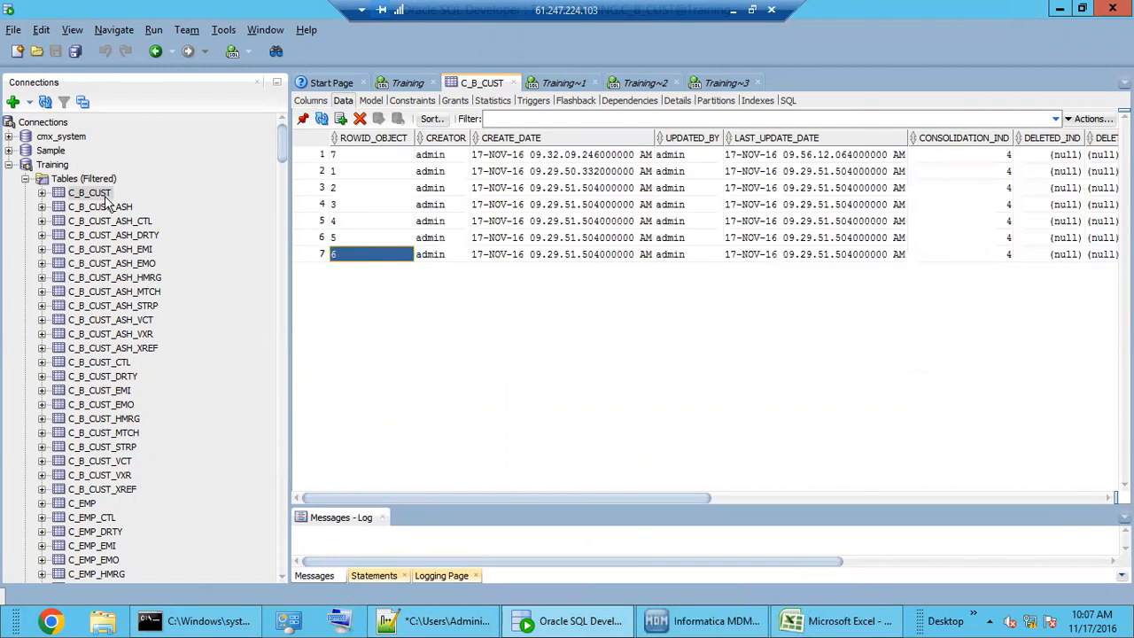
{"action": "left_click", "coordinate": [361, 155]}
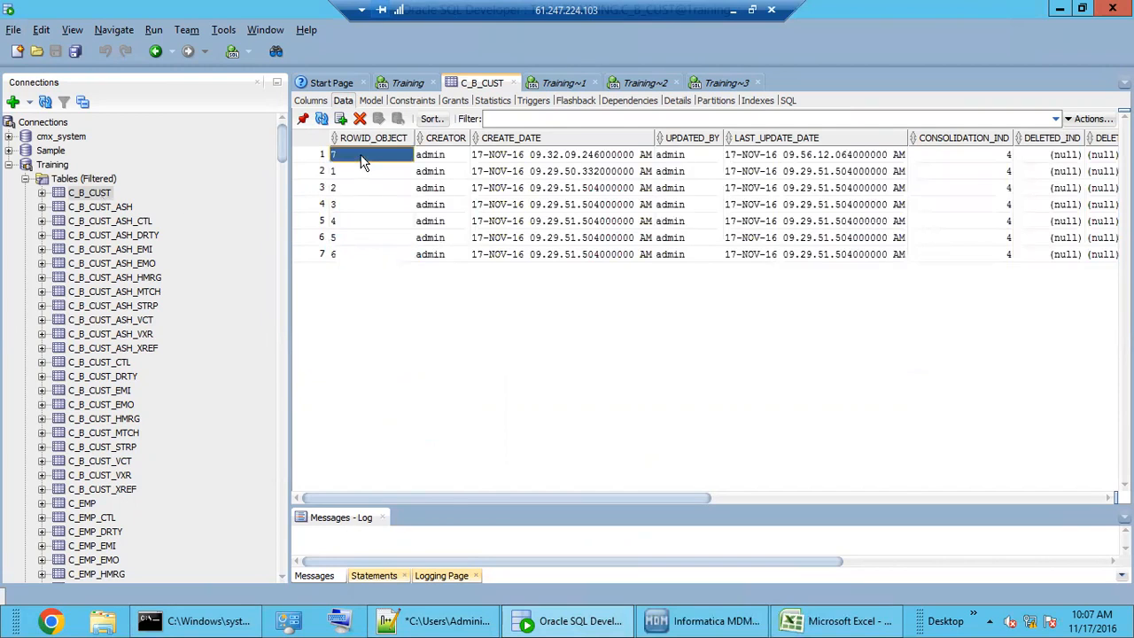
{"action": "left_click", "coordinate": [319, 158]}
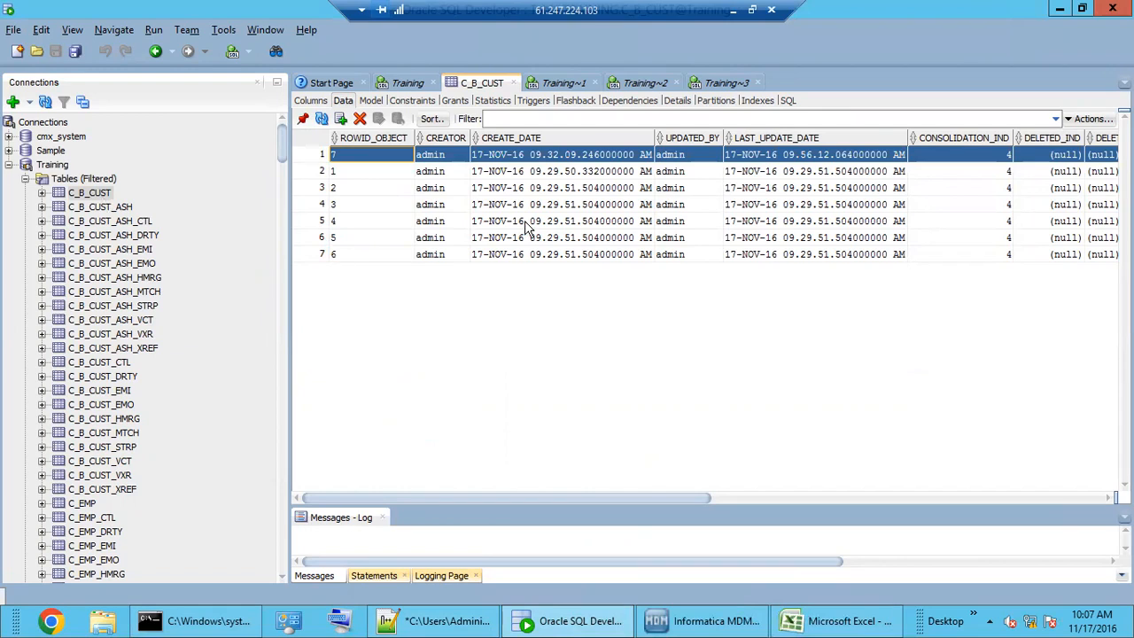
{"action": "left_click", "coordinate": [390, 187]}
{"action": "left_click", "coordinate": [378, 154]}
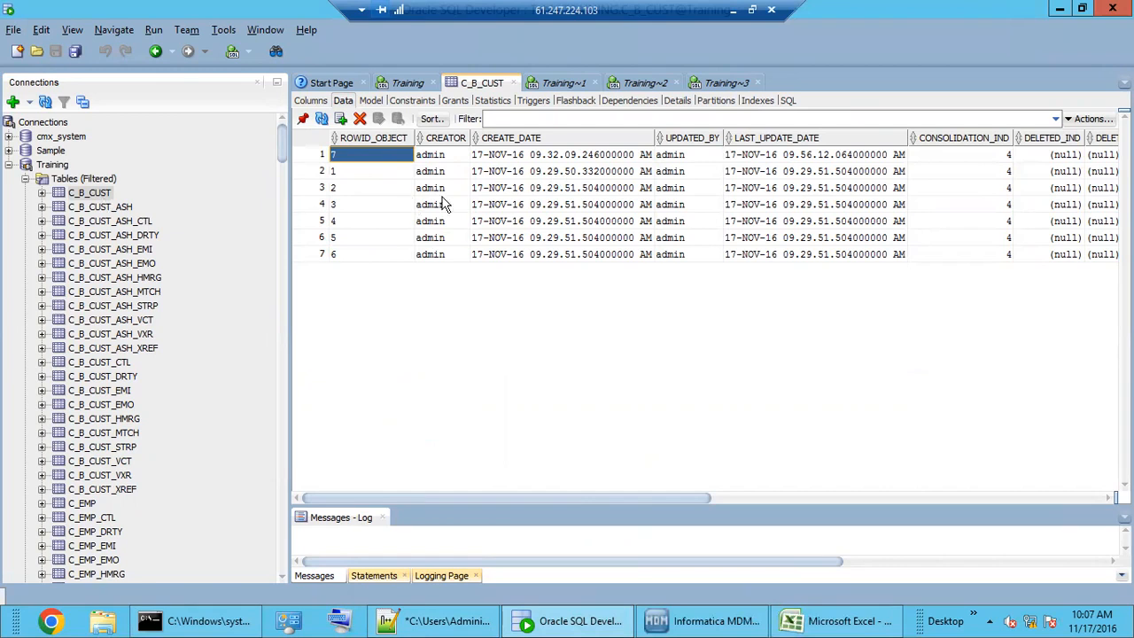
{"action": "left_click_drag", "start_coordinate": [623, 499], "coordinate": [1026, 495]}
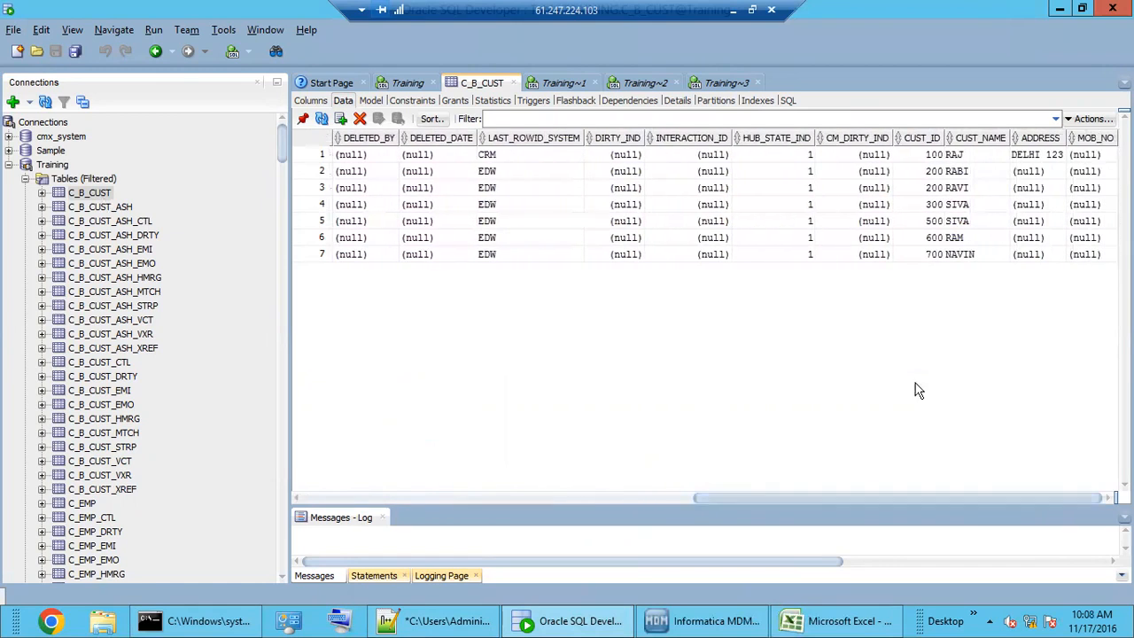
{"action": "left_click", "coordinate": [788, 154]}
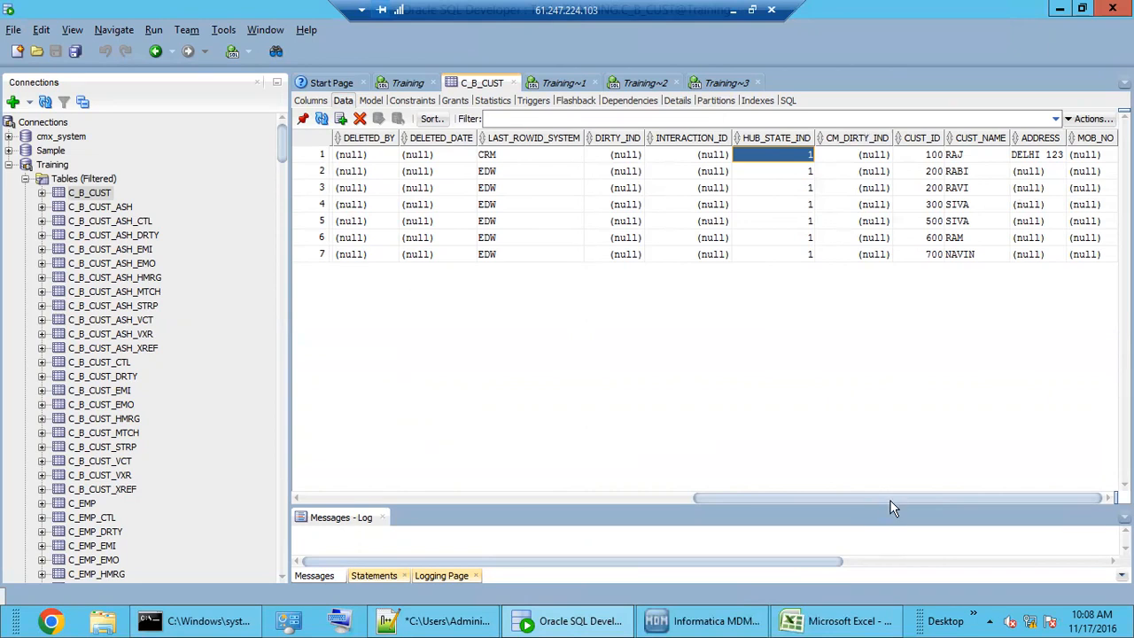
{"action": "left_click_drag", "start_coordinate": [697, 498], "coordinate": [428, 512]}
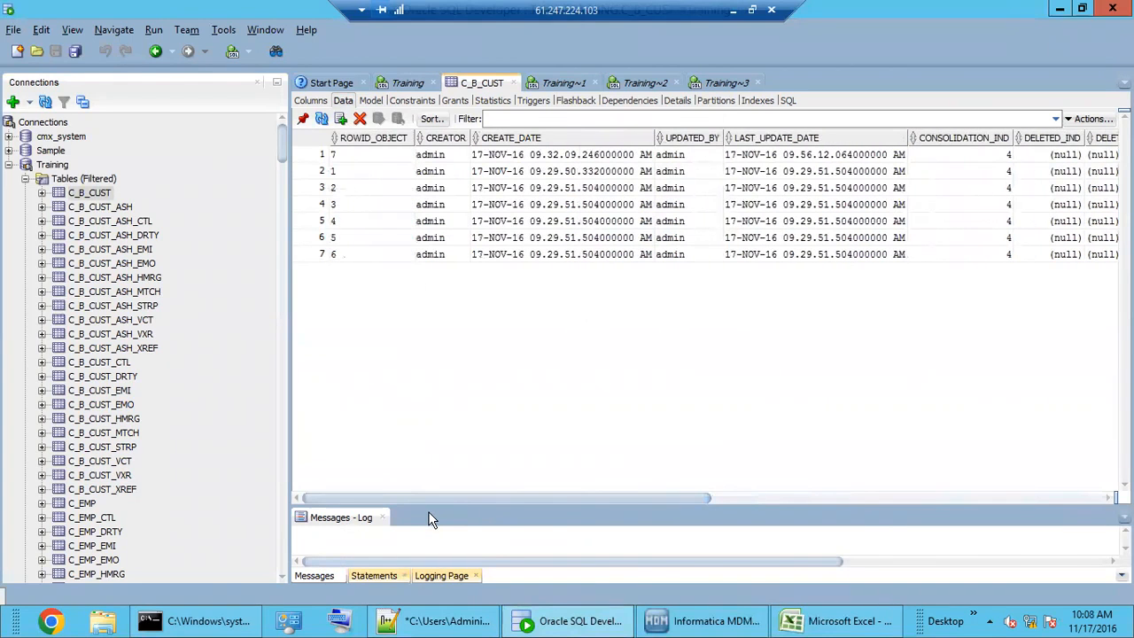
Step: Capitalize 'soft' to 'Soft' at the start of the soft delete line and save the notes file
{"action": "left_click", "coordinate": [427, 621]}
{"action": "left_click", "coordinate": [299, 510]}
{"action": "scroll", "coordinate": [301, 507], "scroll_direction": "down", "scroll_amount": 3}
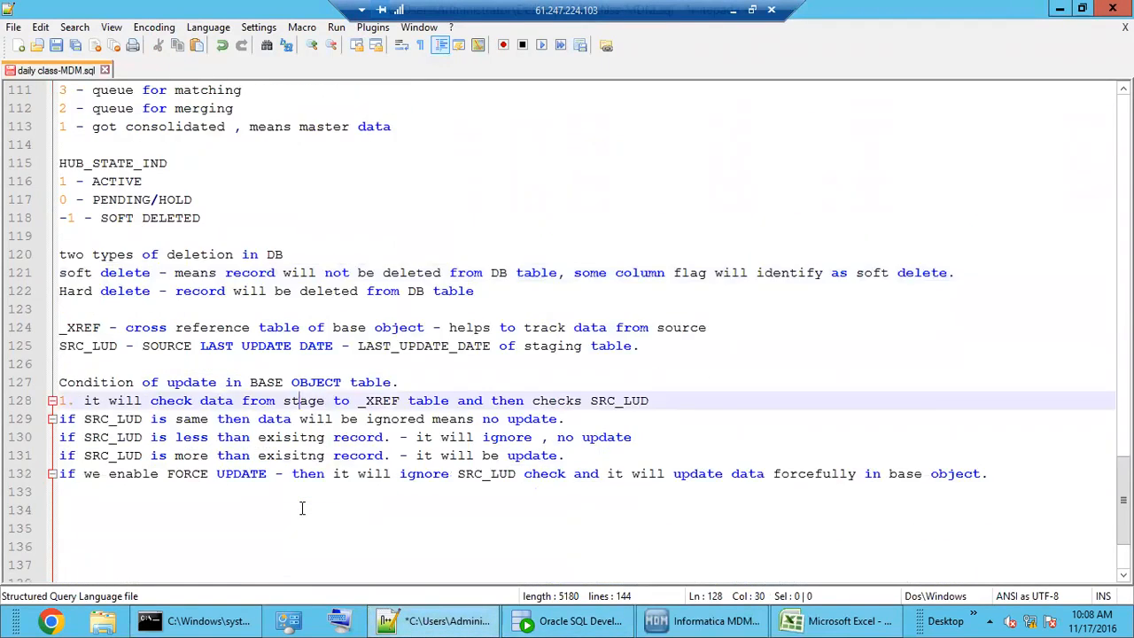
{"action": "double_click", "coordinate": [76, 218]}
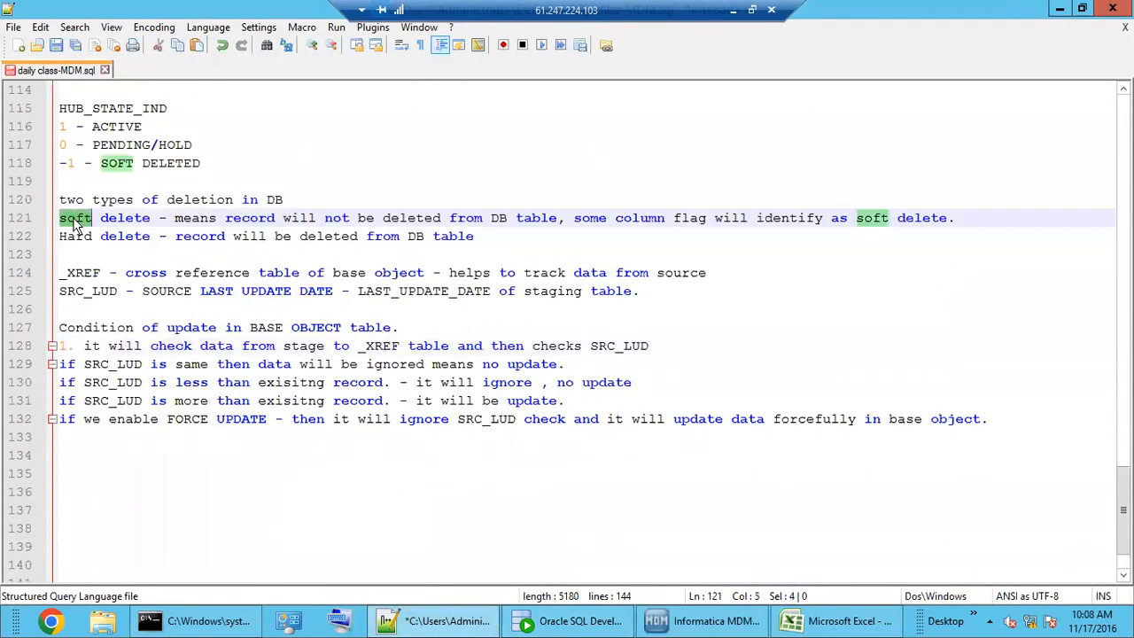
{"action": "type", "text": "Soft"}
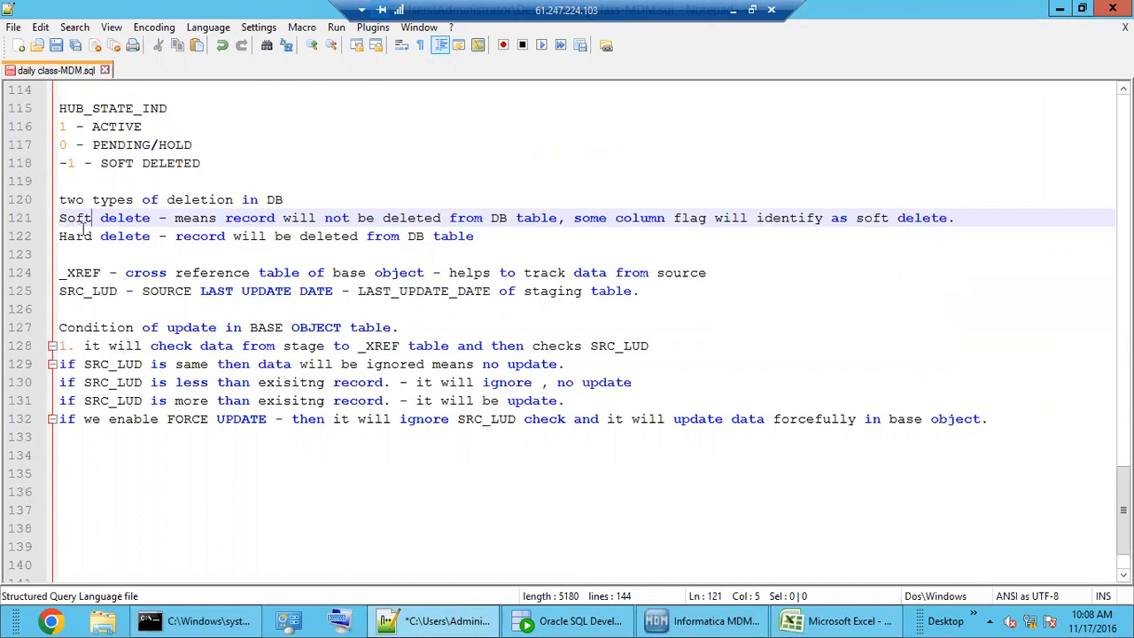
{"action": "left_click", "coordinate": [55, 45]}
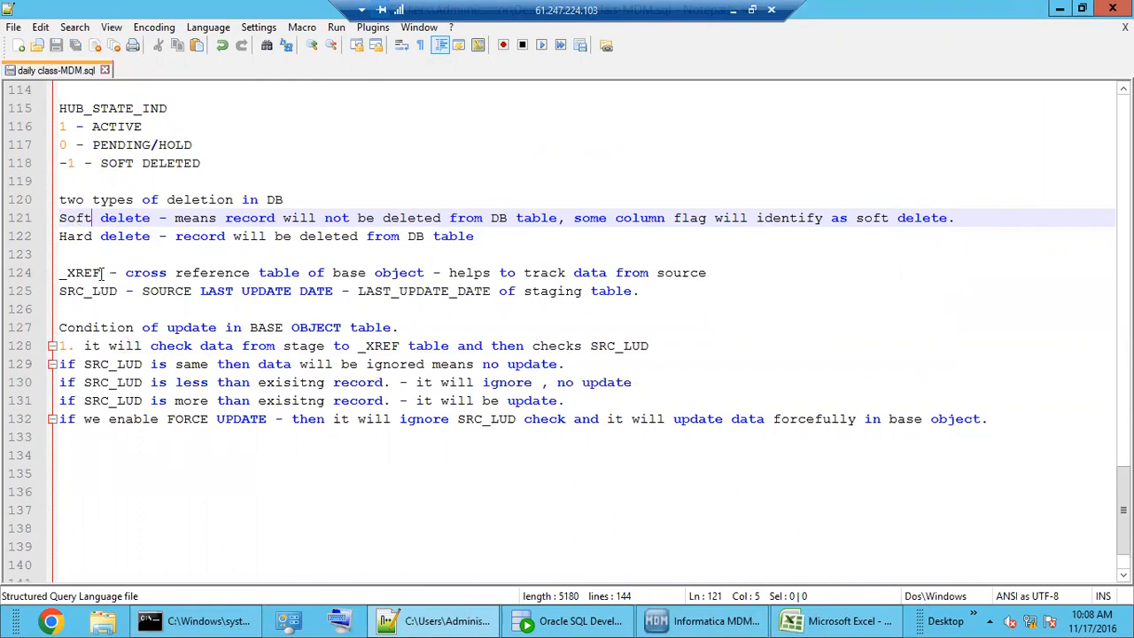
Step: Start a new note on the empty line below the FORCE UPDATE condition
{"action": "left_click", "coordinate": [101, 254]}
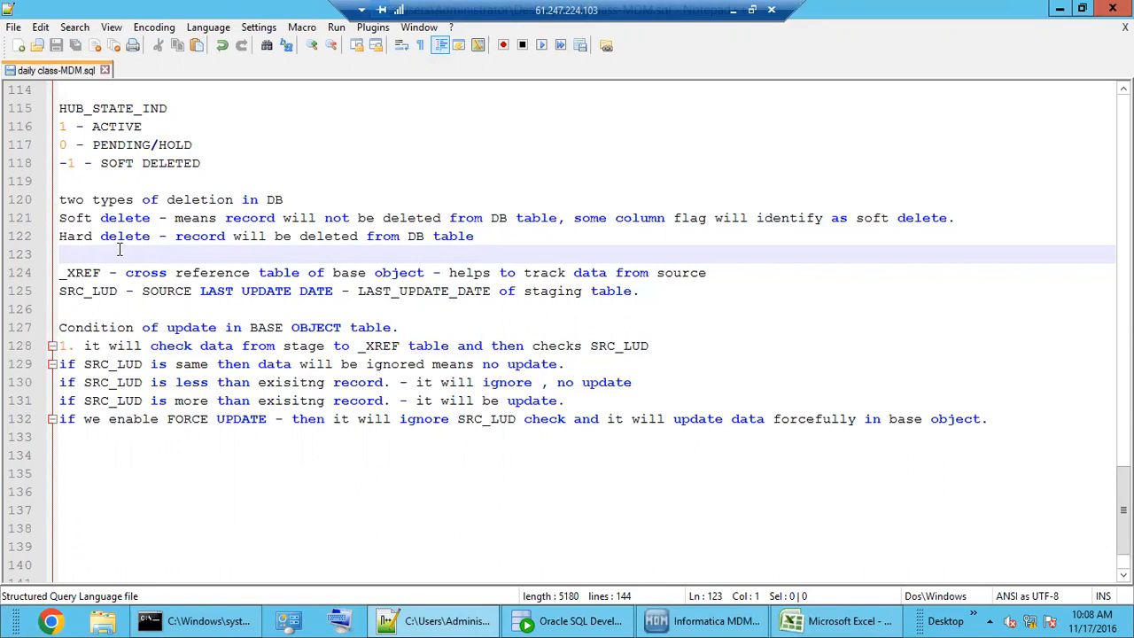
{"action": "scroll", "coordinate": [119, 249], "scroll_direction": "up", "scroll_amount": 3}
{"action": "scroll", "coordinate": [119, 250], "scroll_direction": "down", "scroll_amount": 3}
{"action": "left_click", "coordinate": [218, 450]}
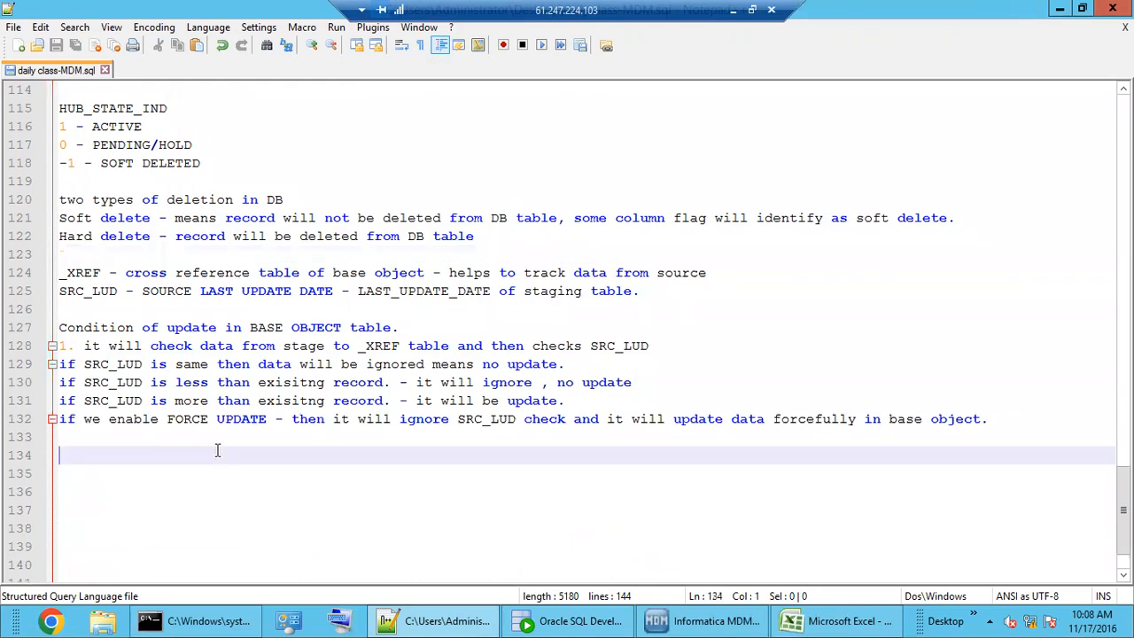